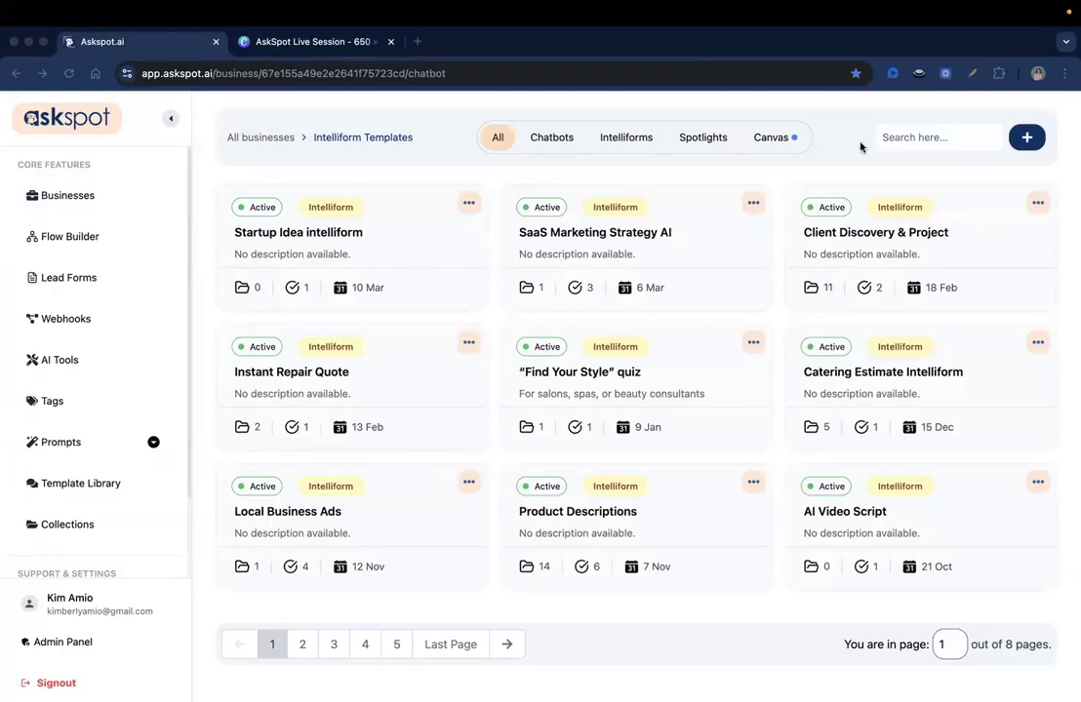
Create a new IntelliForm named "AI Productivity Personality" in the Intelliform Templates business.
left_click(1026, 137)
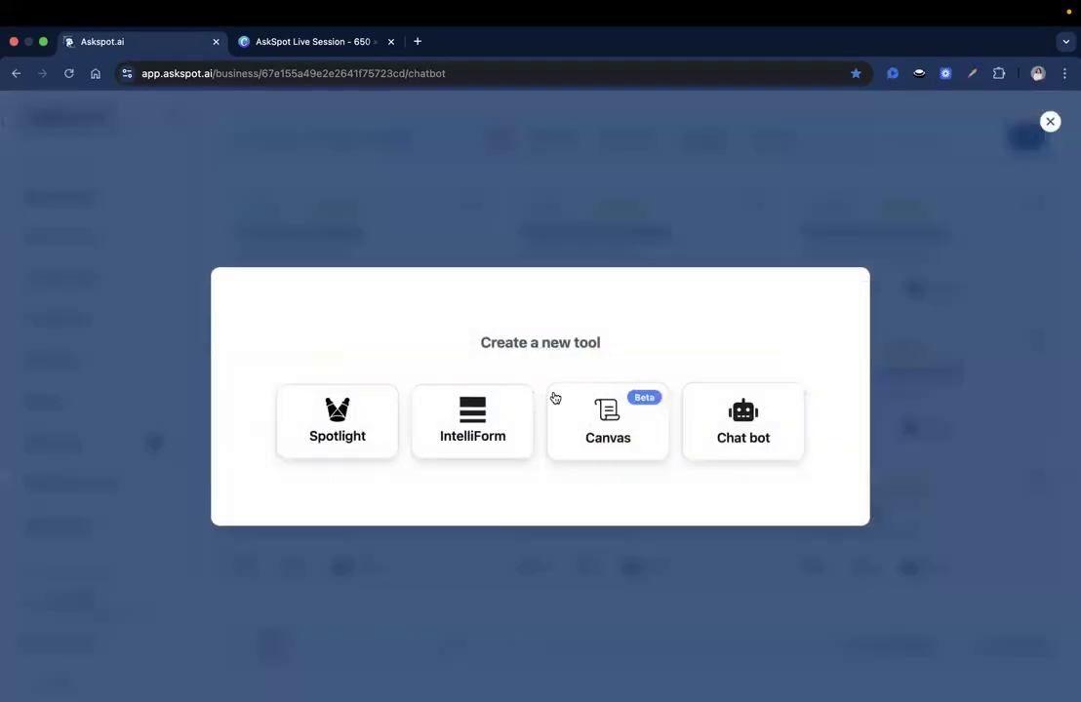
left_click(494, 420)
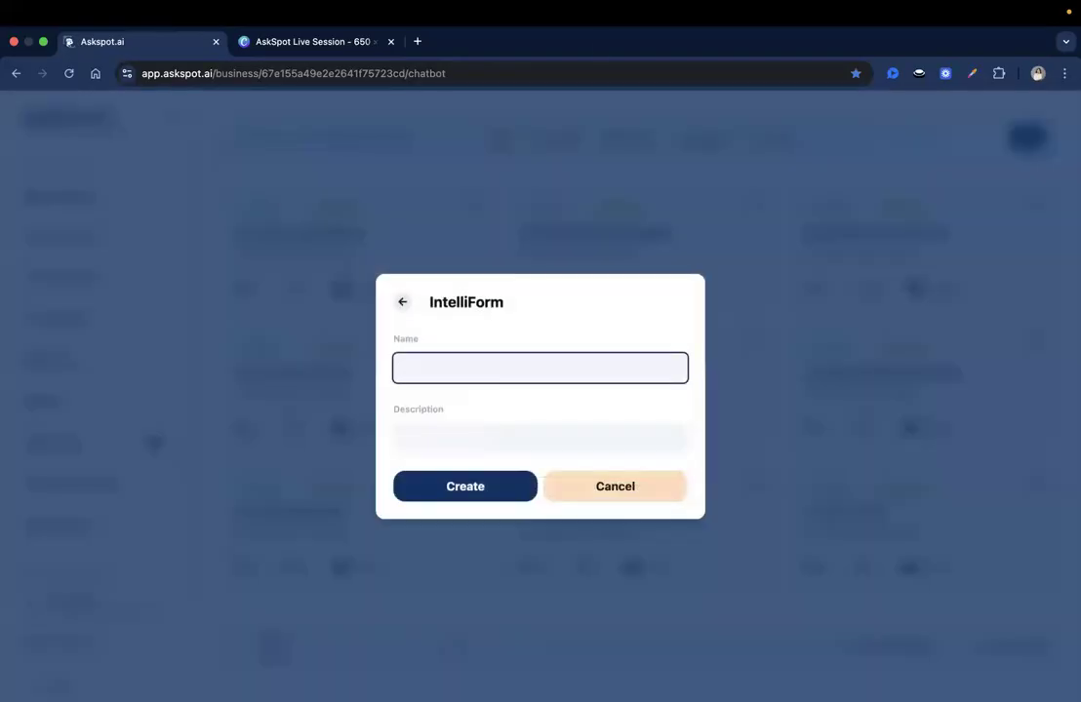
key("super+Tab")
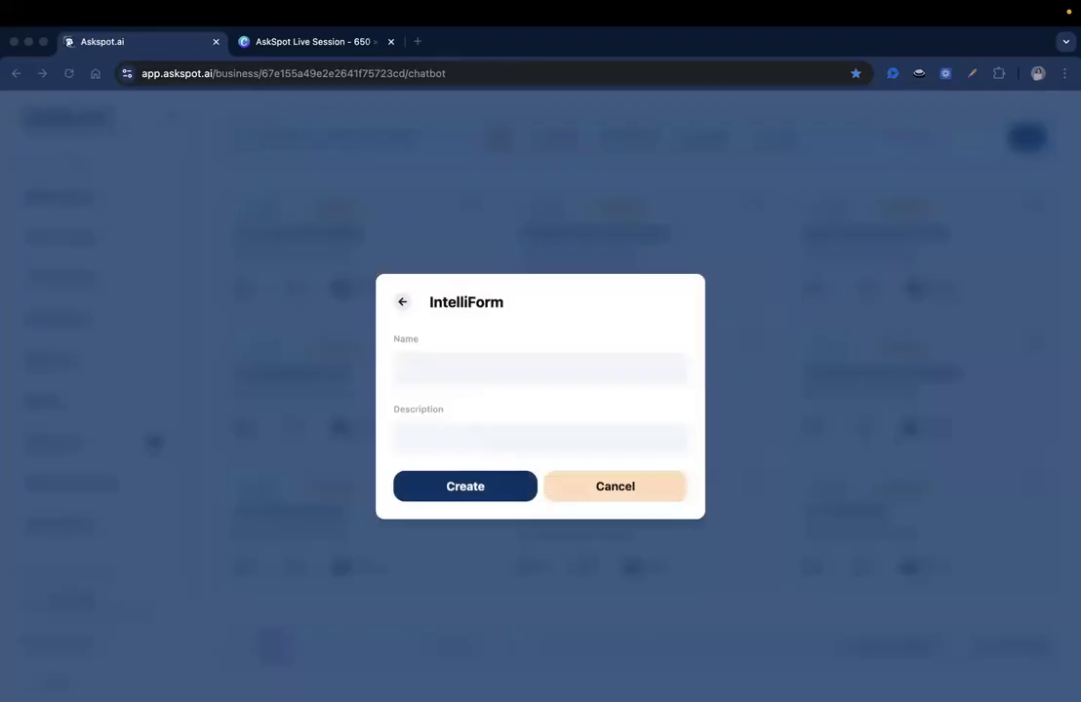
left_click(474, 368)
type("AI Productivity Personality")
left_click(495, 480)
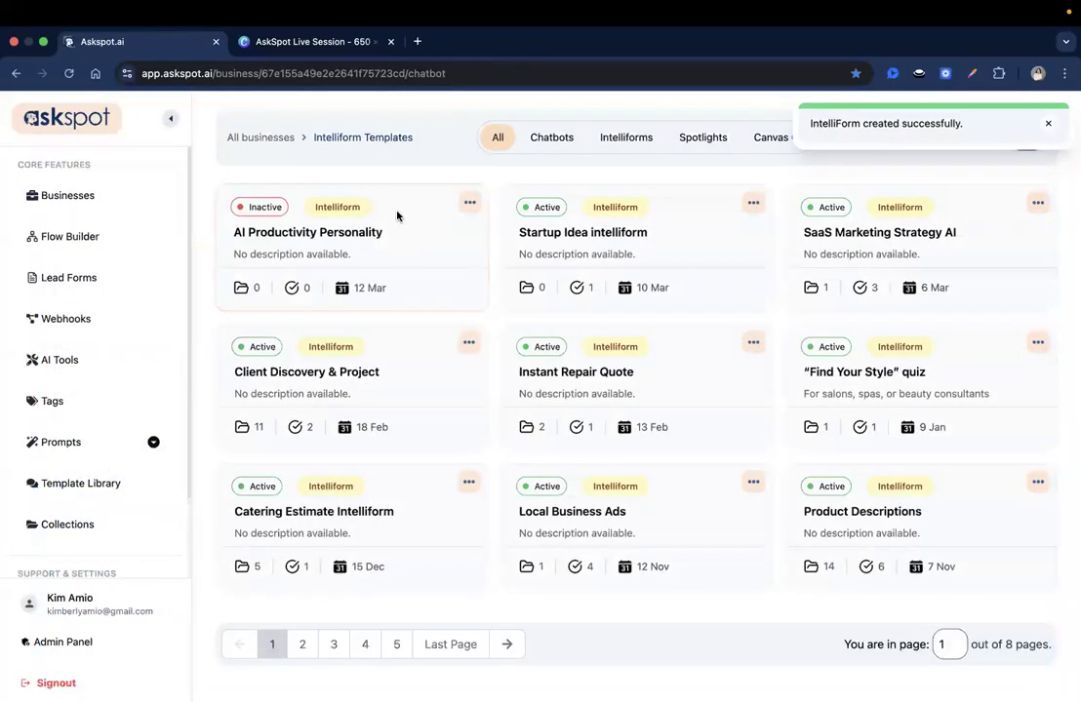
Open the "AI Productivity Personality" form in the form builder and dismiss the notification.
left_click(398, 213)
left_click(829, 135)
left_click(957, 137)
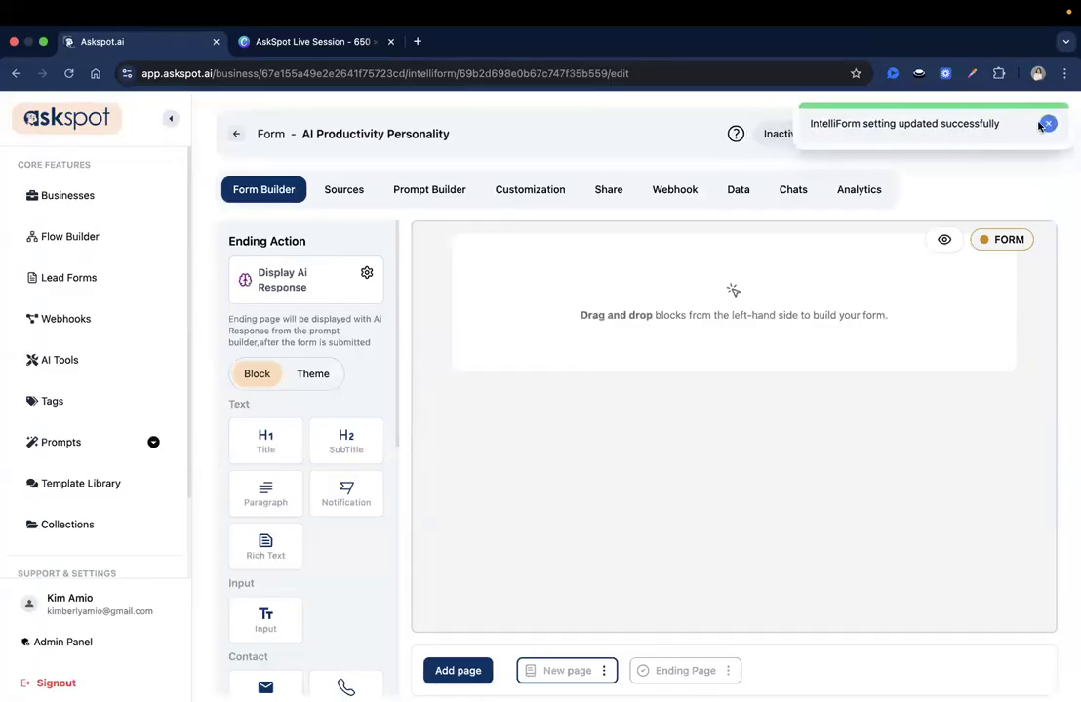
left_click(1045, 121)
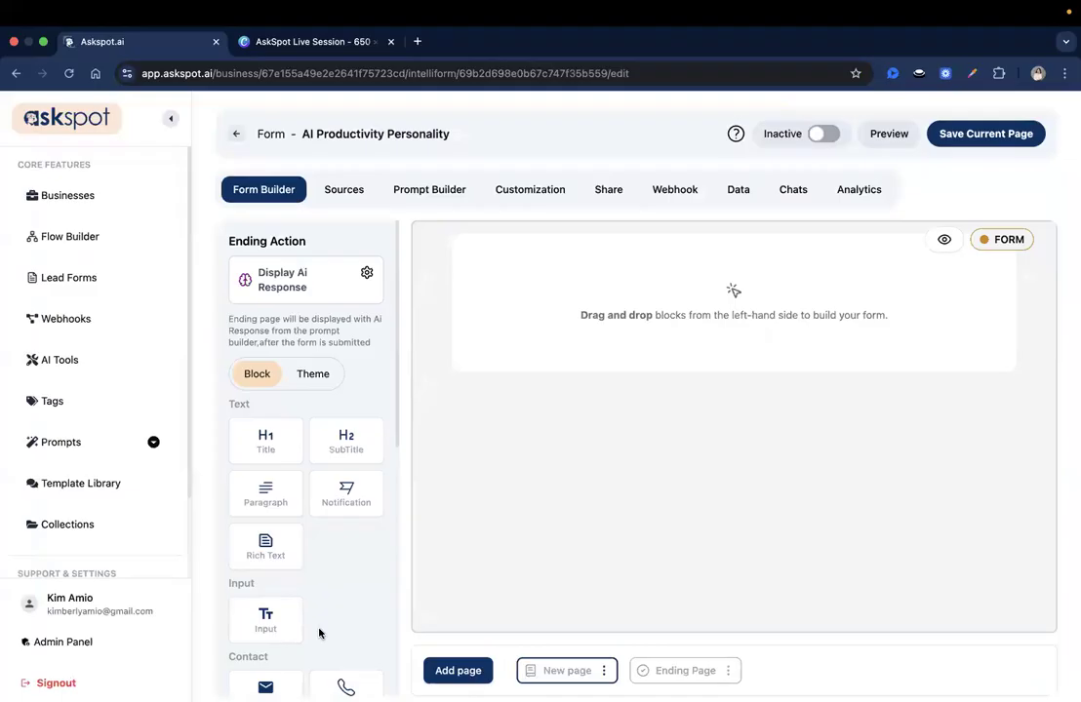
Add a Cover page to the form.
scroll(318, 633, "down", 3)
scroll(318, 634, "down", 5)
left_click(459, 671)
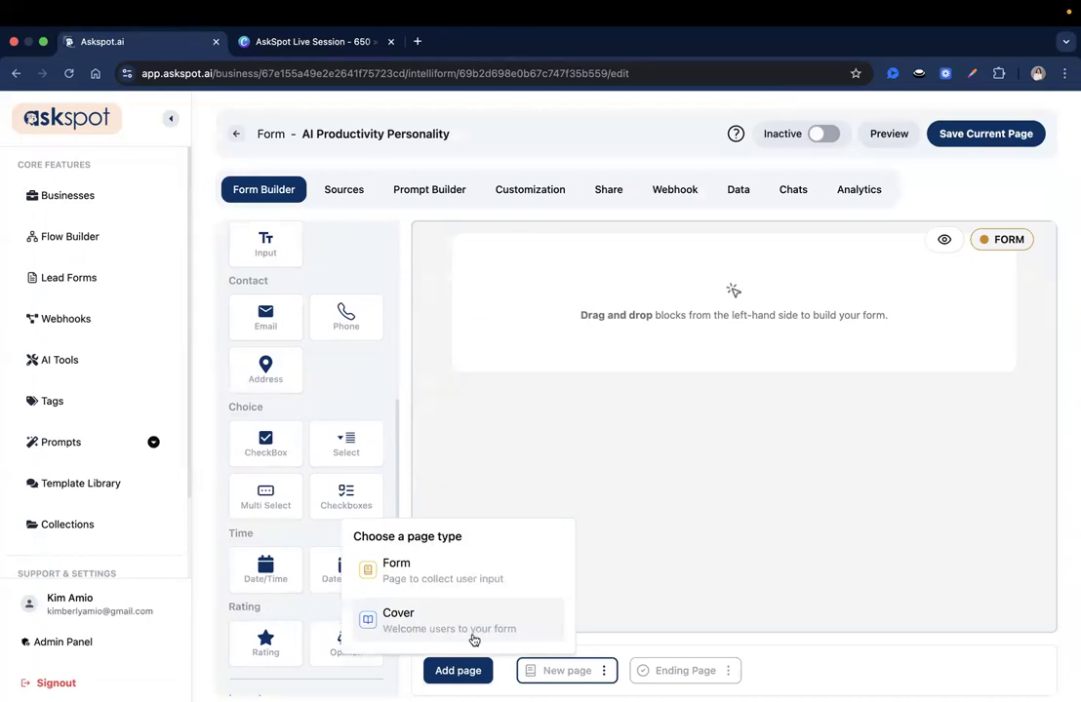
left_click(503, 633)
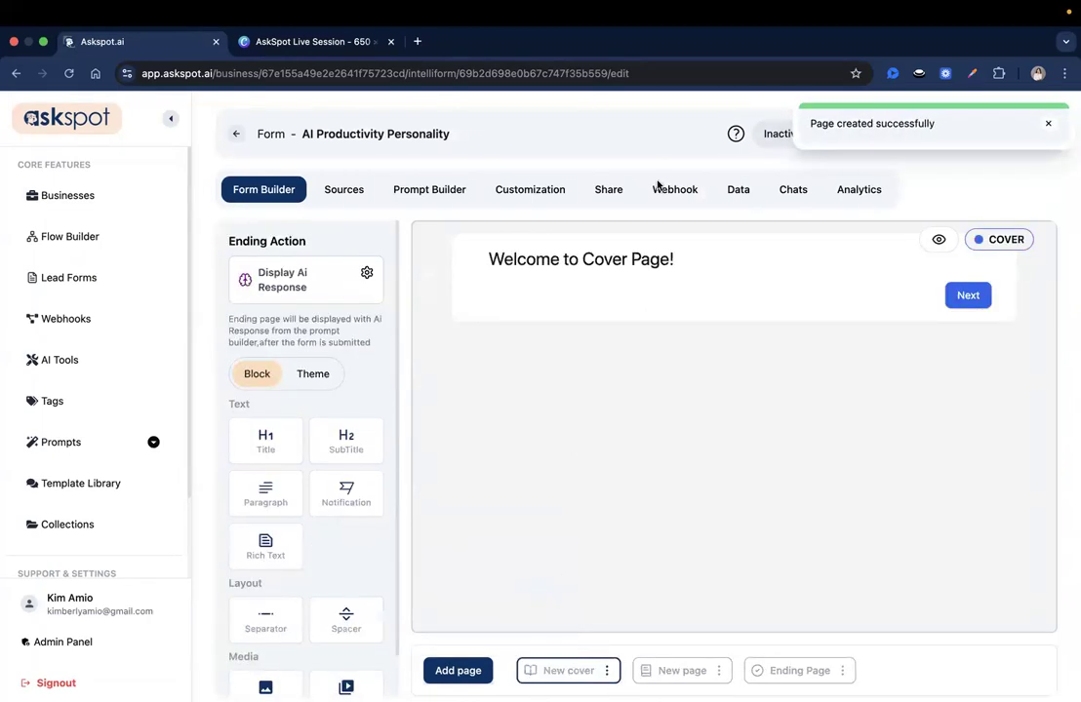
Delete the default "Welcome to Cover Page!" title from the cover page.
left_click(827, 249)
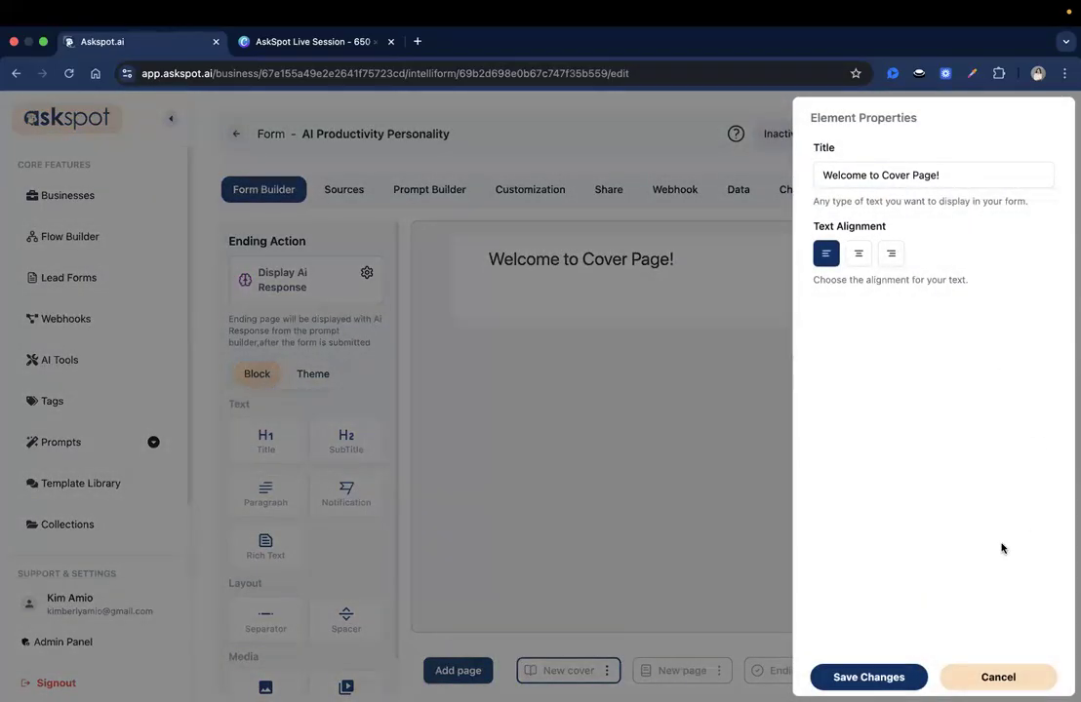
left_click(998, 677)
left_click(1031, 261)
left_click(498, 433)
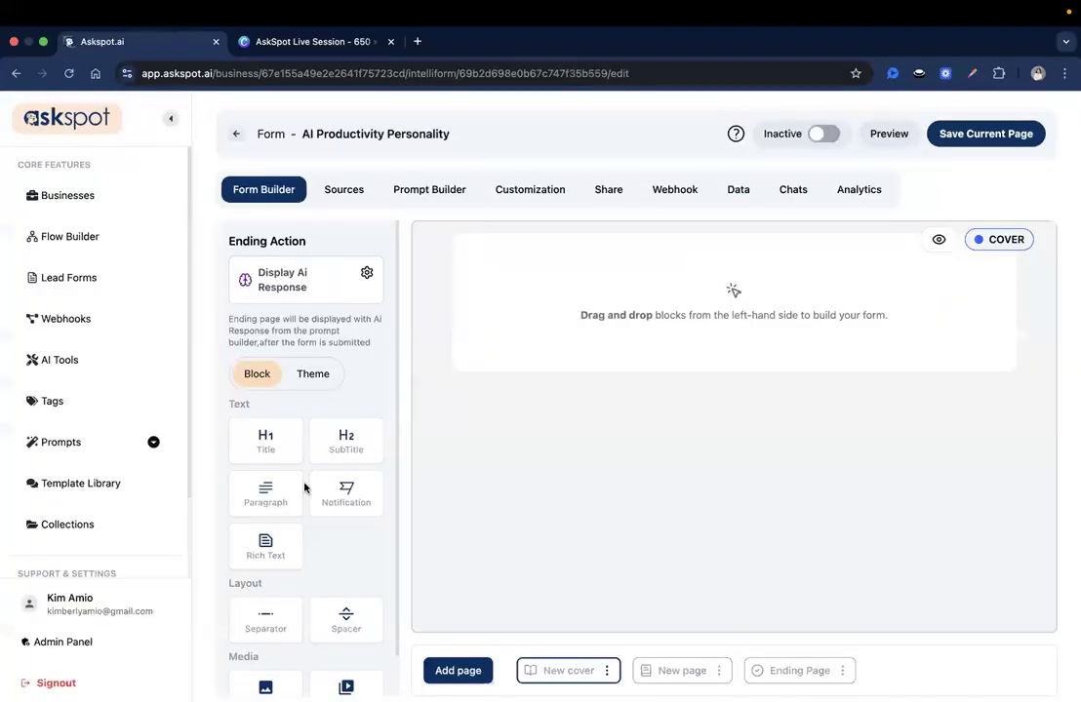
Add a rich text block to the cover with the centred Heading 1 text "Welcome to AI Productivity Personality Test".
scroll(305, 488, "down", 1)
left_click_drag(287, 487, 683, 266)
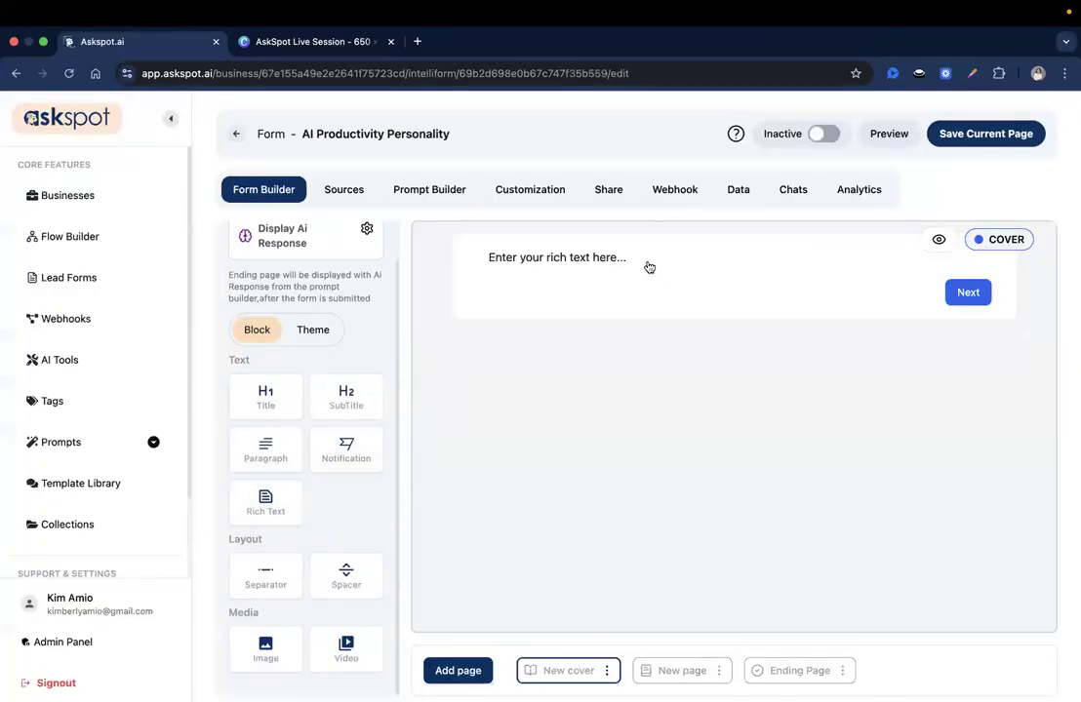
left_click(649, 267)
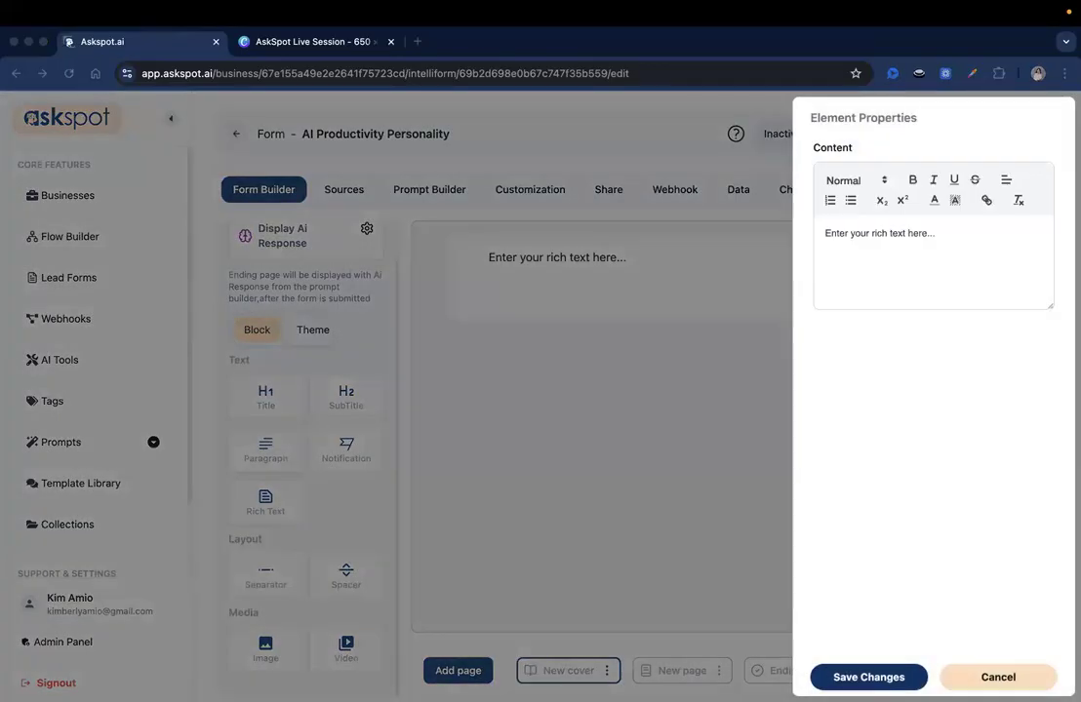
left_click(905, 234)
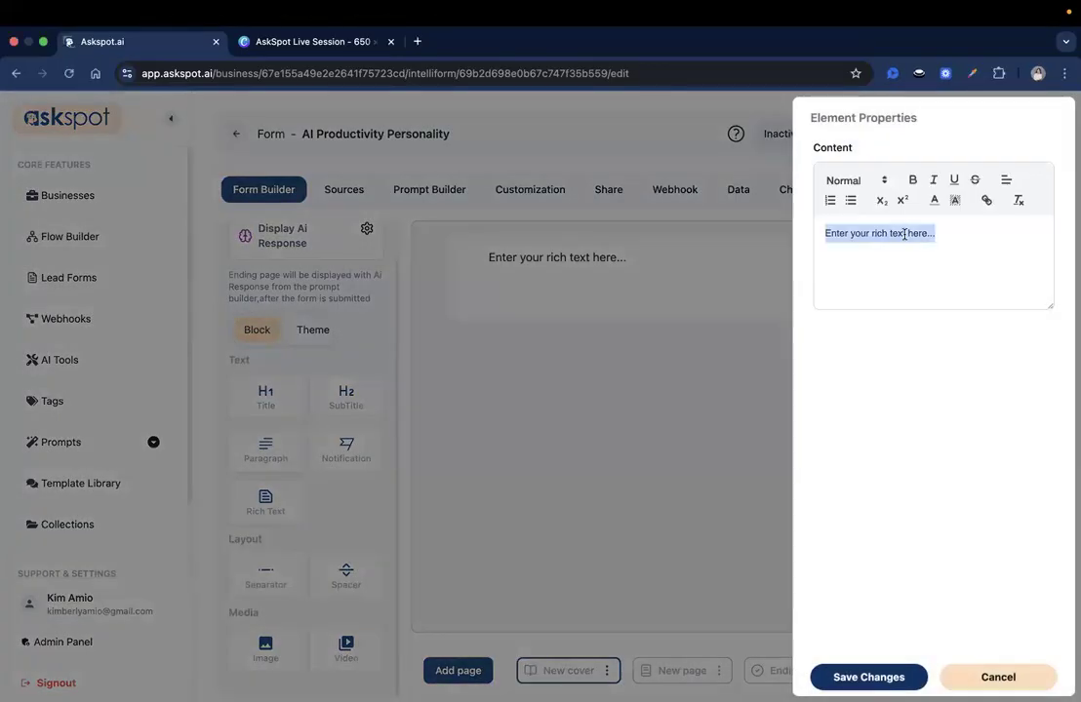
type("Welcome to AI Productivity Personality Test")
key("BackSpace")
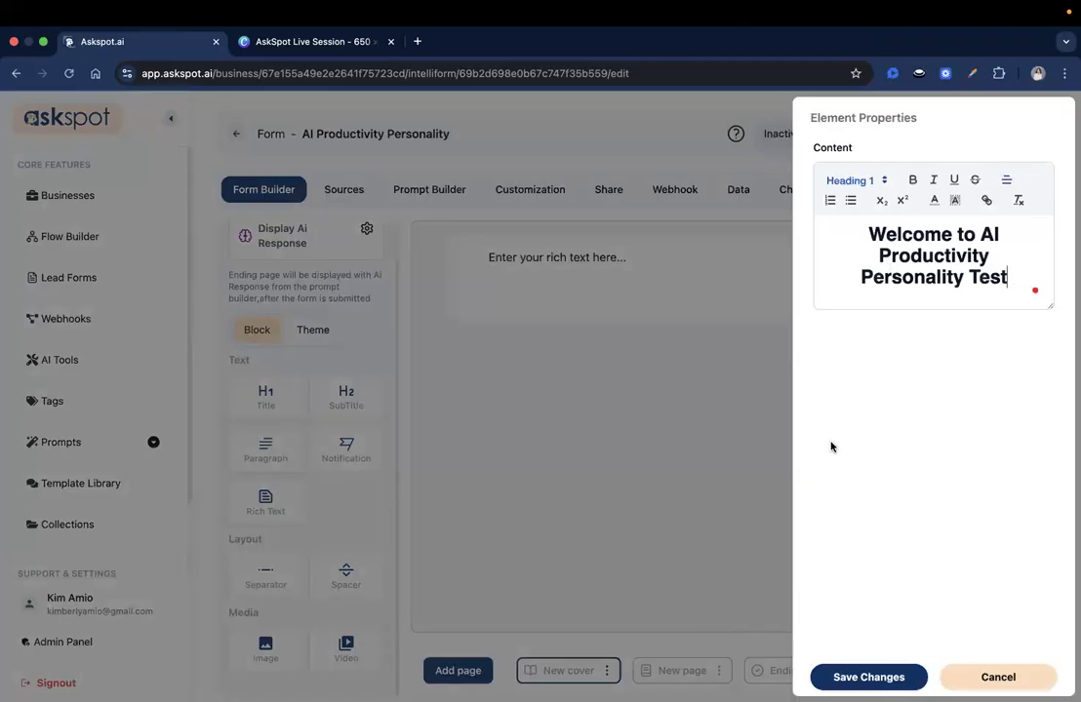
left_click(858, 675)
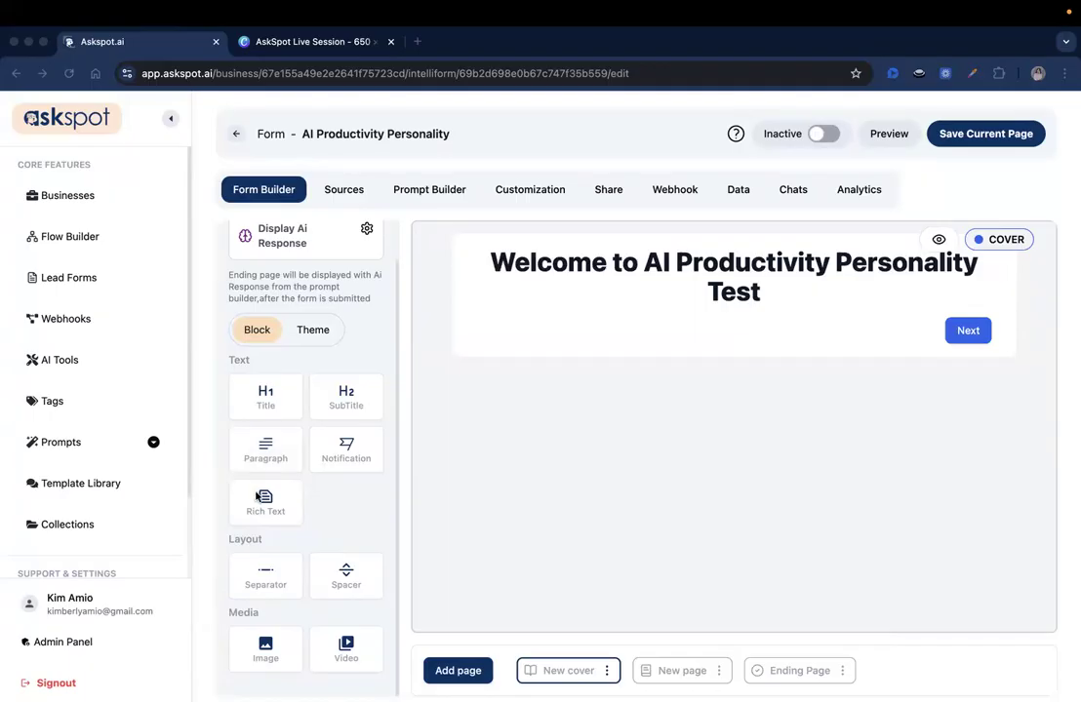
Add a rich text block below the heading: "Find out how your brain naturally works — and build a productivity system that actually fits you.".
left_click_drag(261, 495, 536, 355)
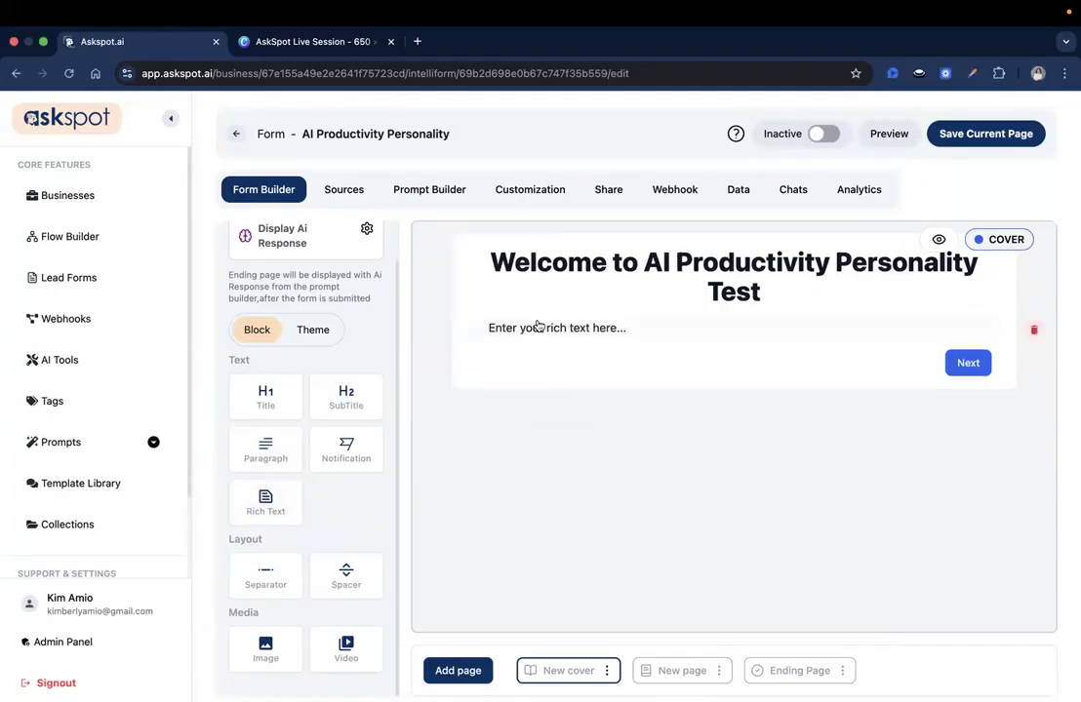
left_click(539, 327)
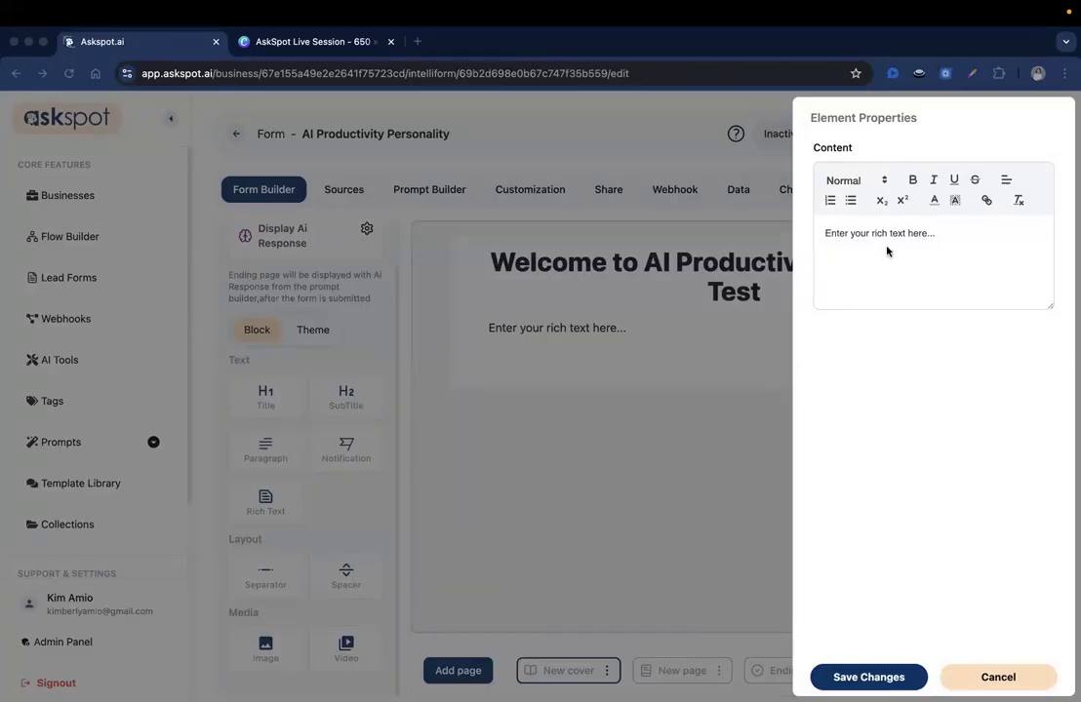
triple_click(842, 234)
type("Find out how your brain naturally works — and build a productivity system that actually fits you.")
left_click_drag(839, 235, 1037, 256)
left_click(927, 414)
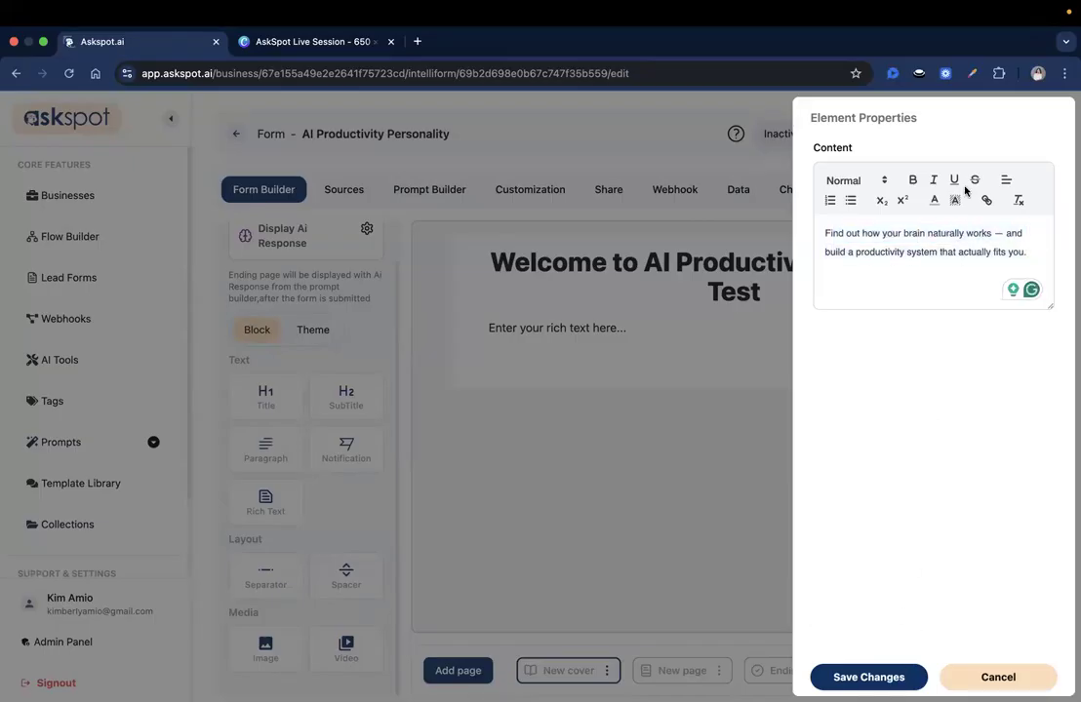
left_click(902, 673)
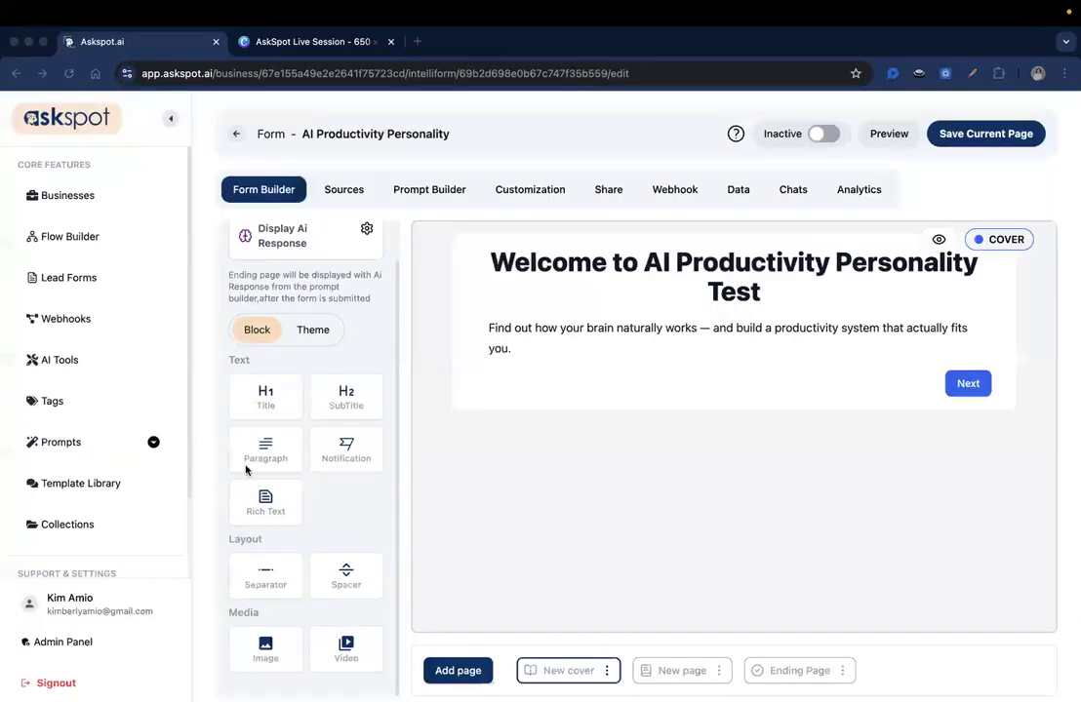
Add a third rich text block describing the assessment, from "Most productivity advice fails" through the "Time Expectation" section.
left_click_drag(272, 480, 527, 376)
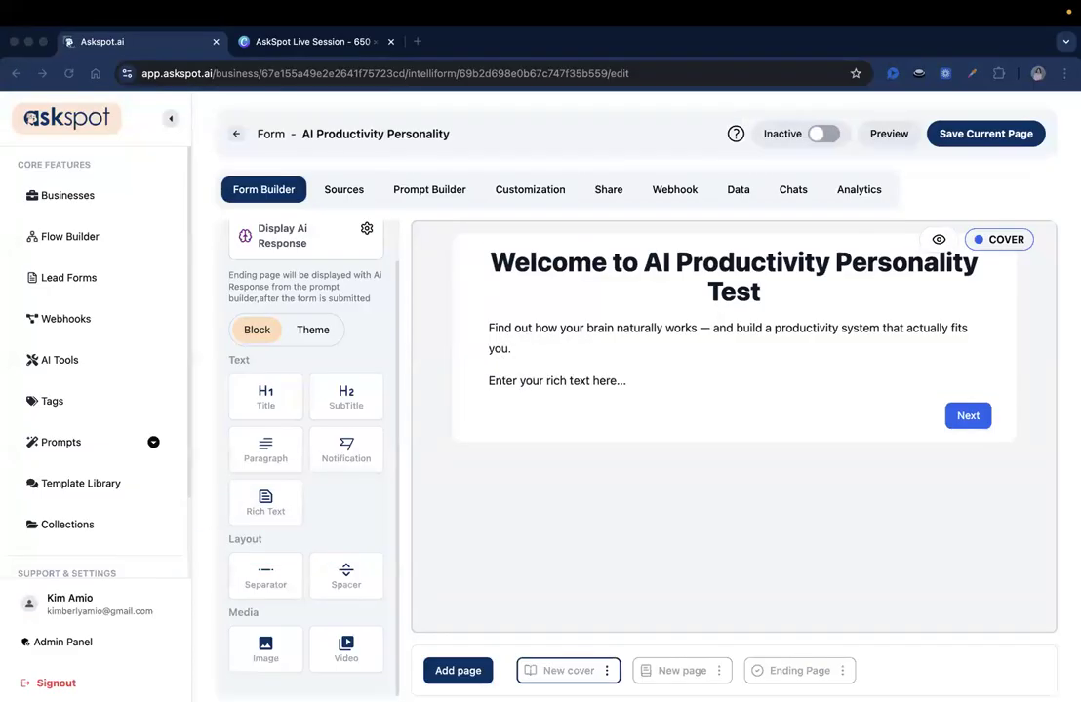
left_click(552, 382)
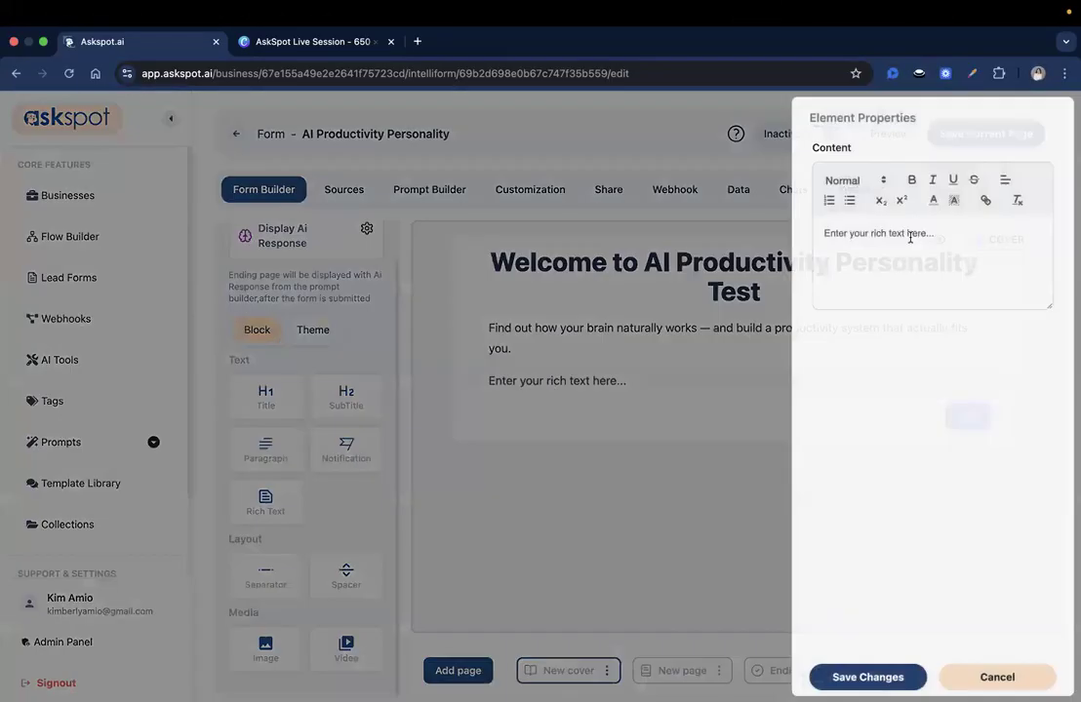
triple_click(903, 238)
key("BackSpace")
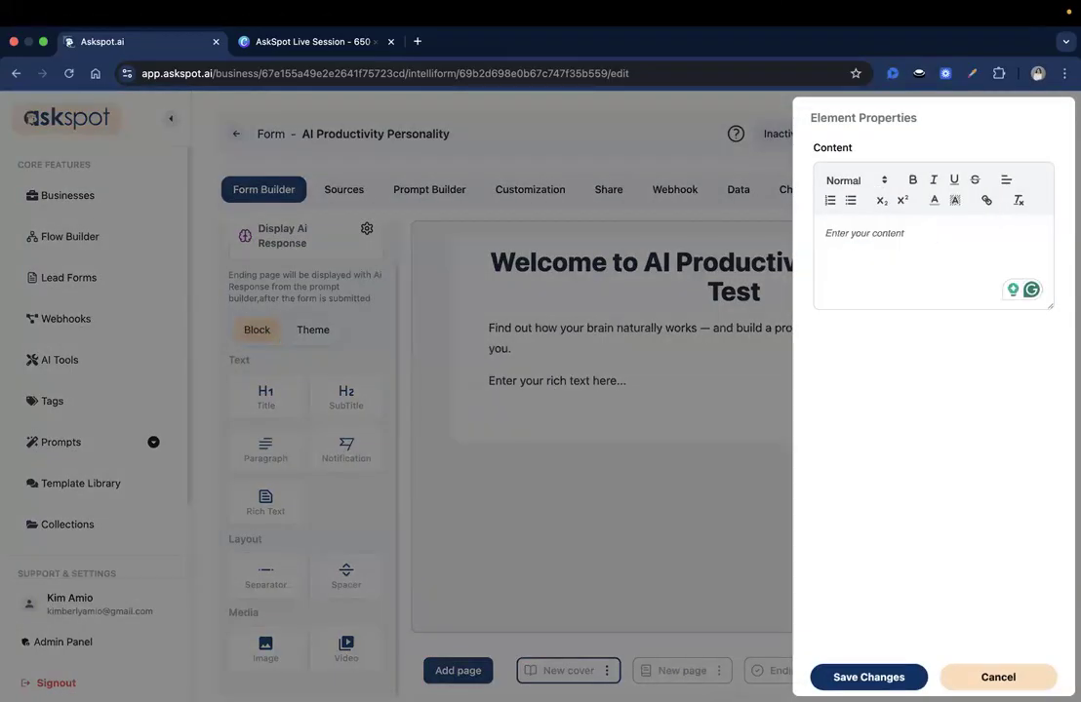
type("Most productivity advice fails because it assumes everyone works the same way. In reality, your energy levels, focus patterns, and work habits shape how productive you can be. This quick assessment will analyze your: • Work habits • Focus patterns • Energy rhythms • Productivity challenges Based on your answers, the AI will generate: ✔ Your Productivity Archetype ✔ A Personalized Work Schedule ✔ Focus improvement strategies ✔ Recommended productivity tools ✔ A custom action plan to help you work smarter  Time Expectation ⏱ Takes about 3 minutes to complete.")
left_click(875, 677)
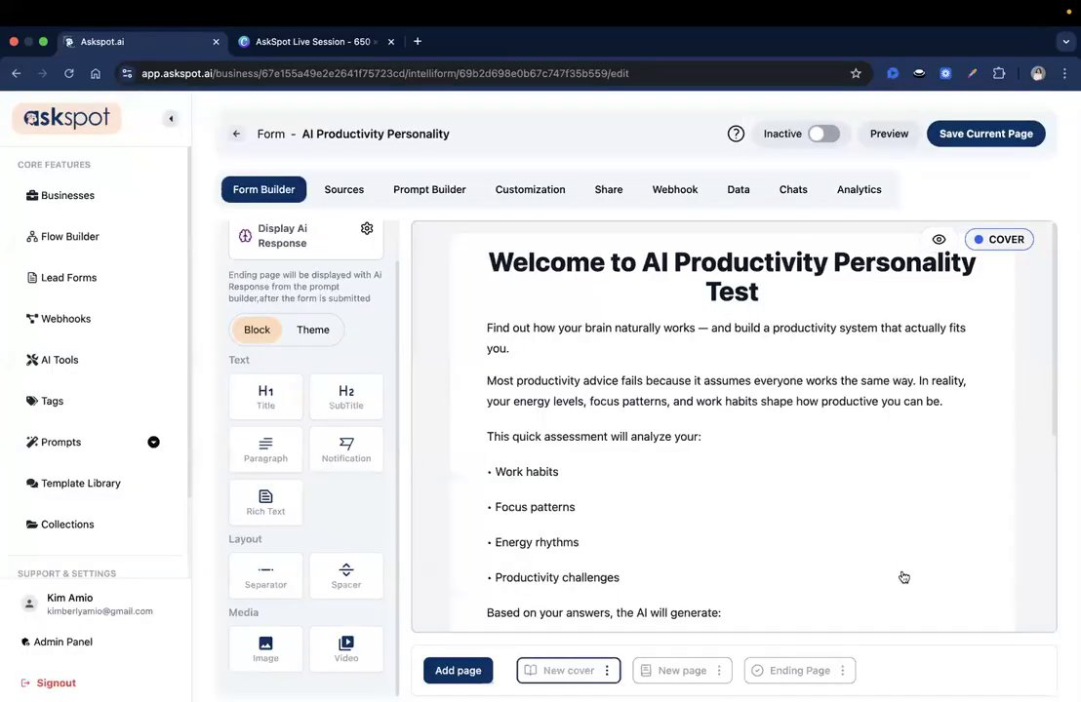
Review the cover page's full text, including the assessed areas, the AI-generated results list and the time expectation.
scroll(766, 493, "down", 2)
scroll(767, 494, "down", 5)
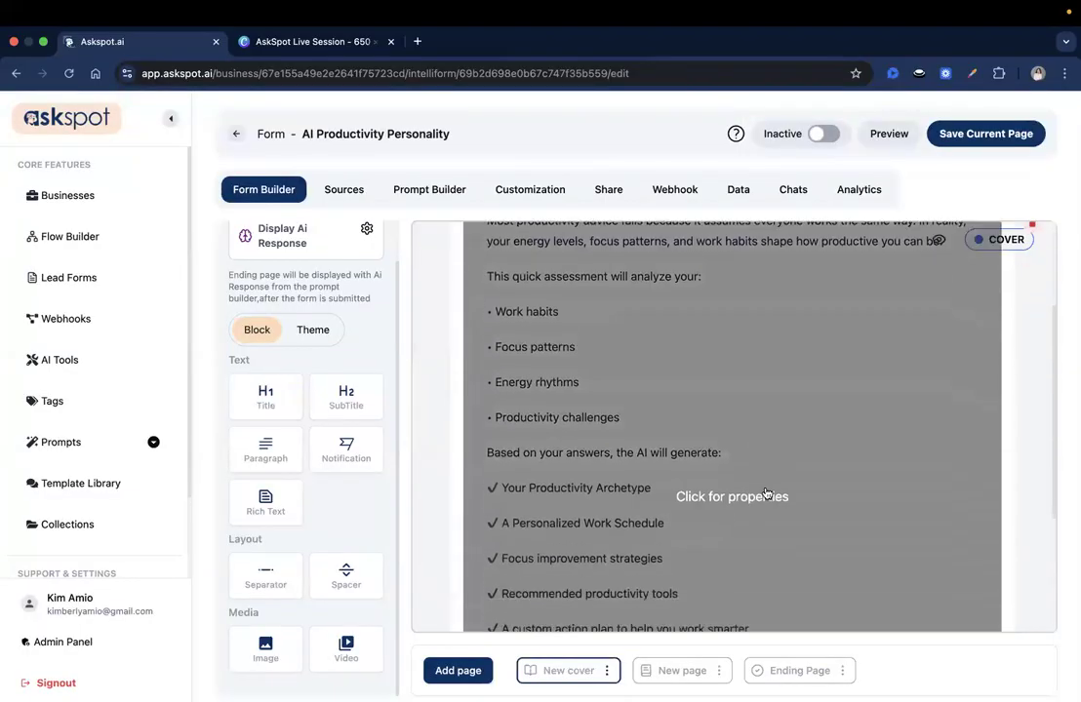
scroll(719, 500, "up", 2)
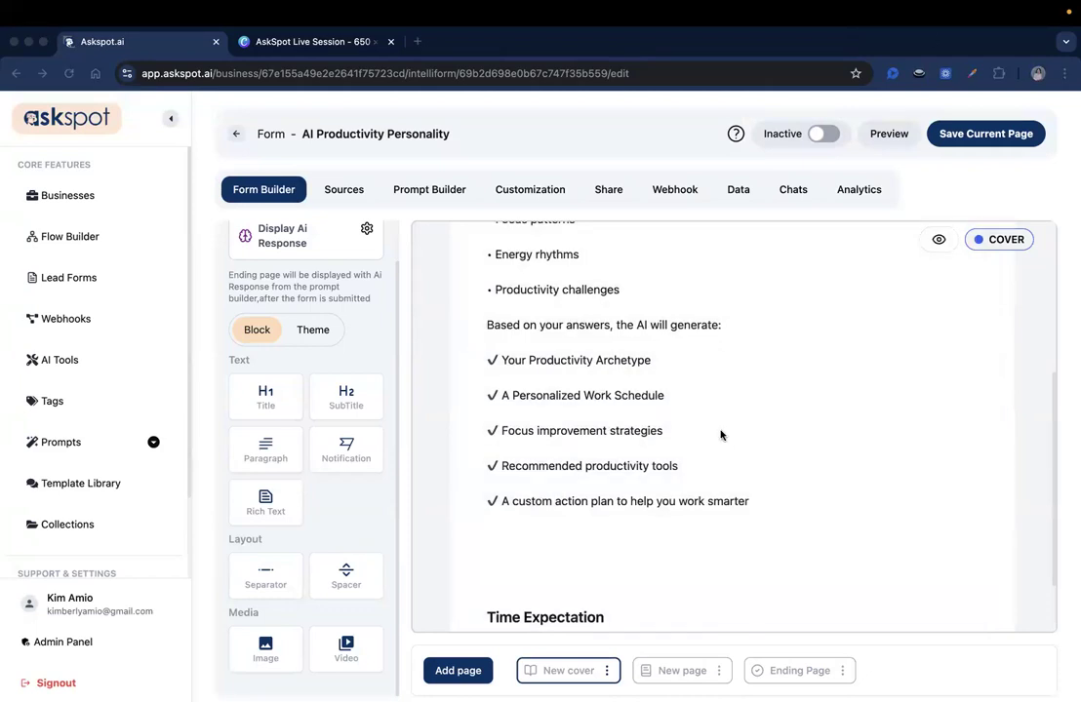
scroll(679, 425, "up", 3)
left_click(587, 398)
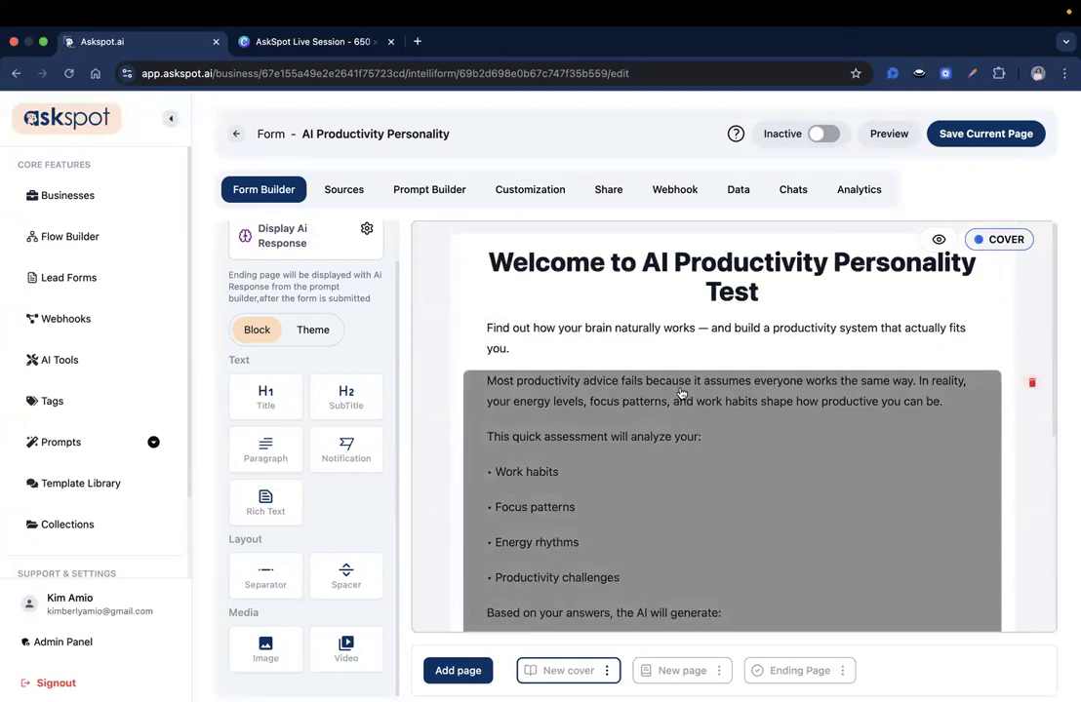
scroll(511, 397, "down", 1)
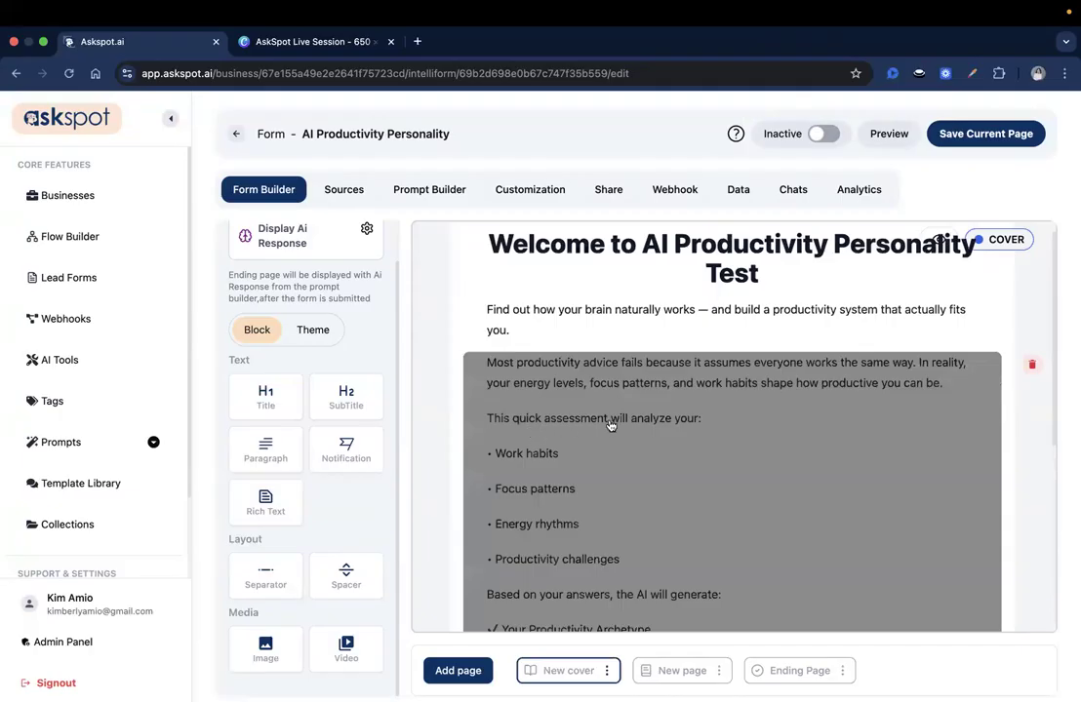
scroll(719, 429, "down", 3)
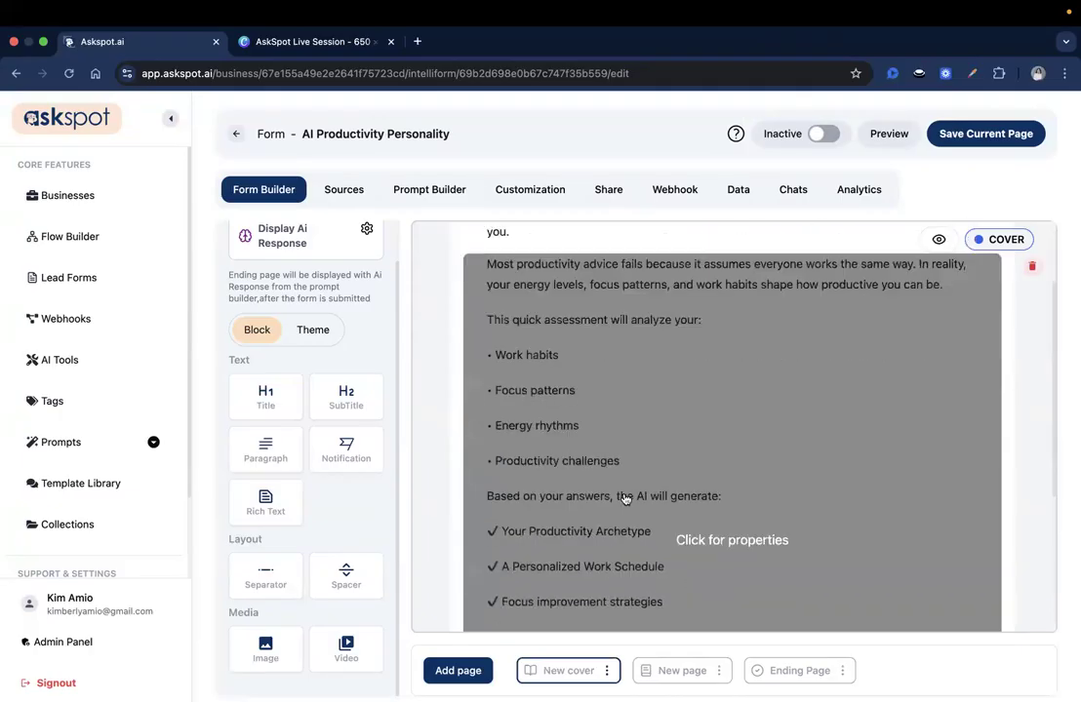
scroll(670, 449, "down", 1)
scroll(669, 449, "down", 3)
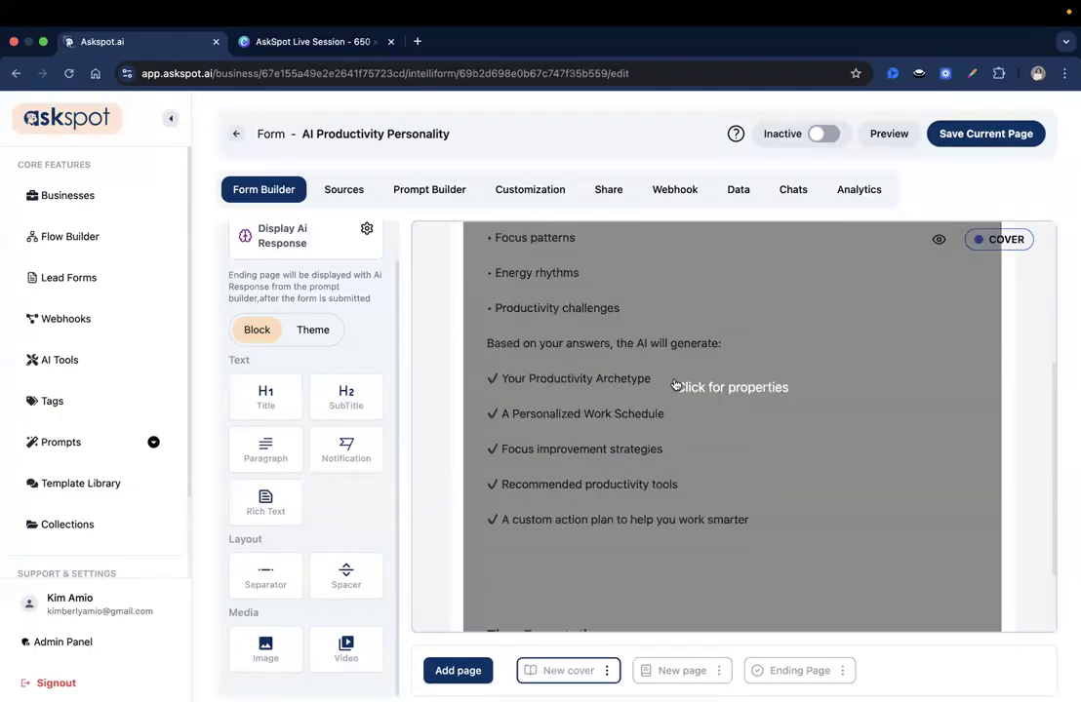
scroll(770, 366, "down", 4)
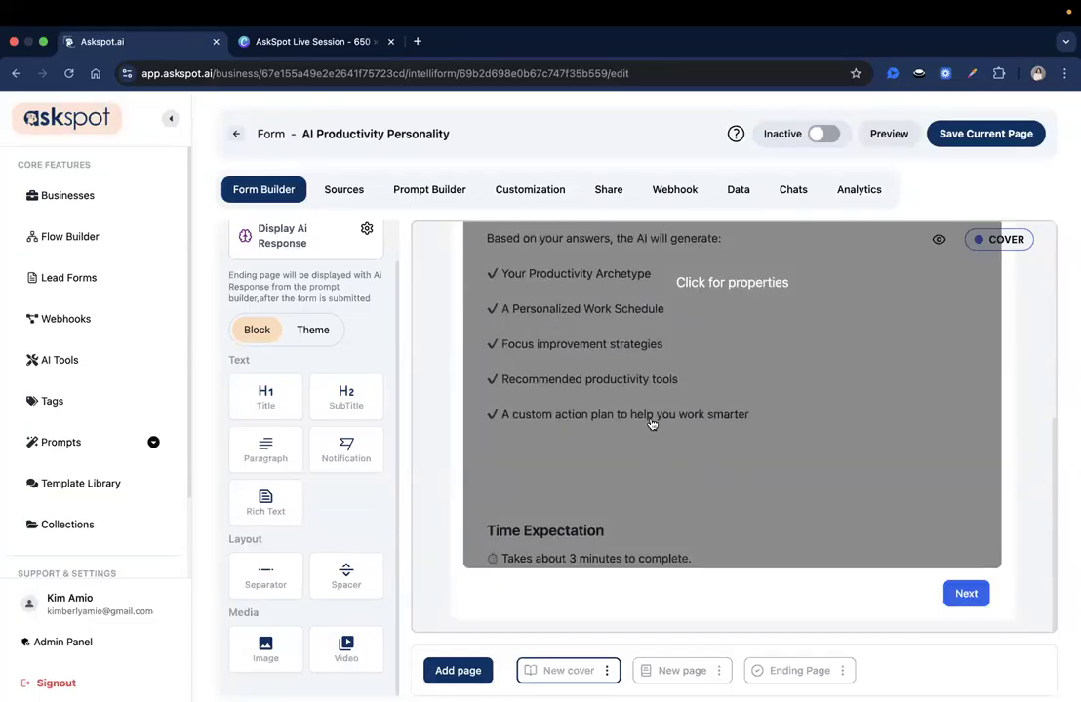
scroll(829, 495, "up", 5)
Set the cover's Next button text to "Start the Assessment" and save the cover page.
scroll(830, 497, "down", 5)
left_click(966, 593)
left_click(853, 185)
key("BackSpace")
key("BackSpace")
key("BackSpace")
key("BackSpace")
type("Start the Assessment")
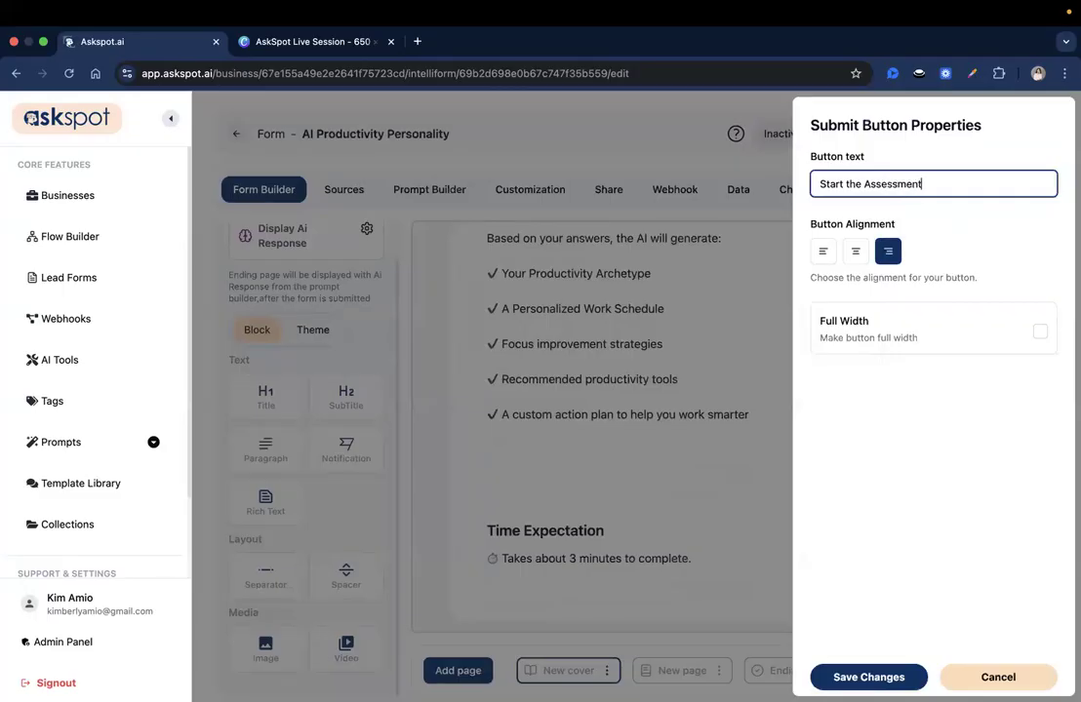
left_click(868, 677)
scroll(852, 458, "up", 5)
left_click(939, 132)
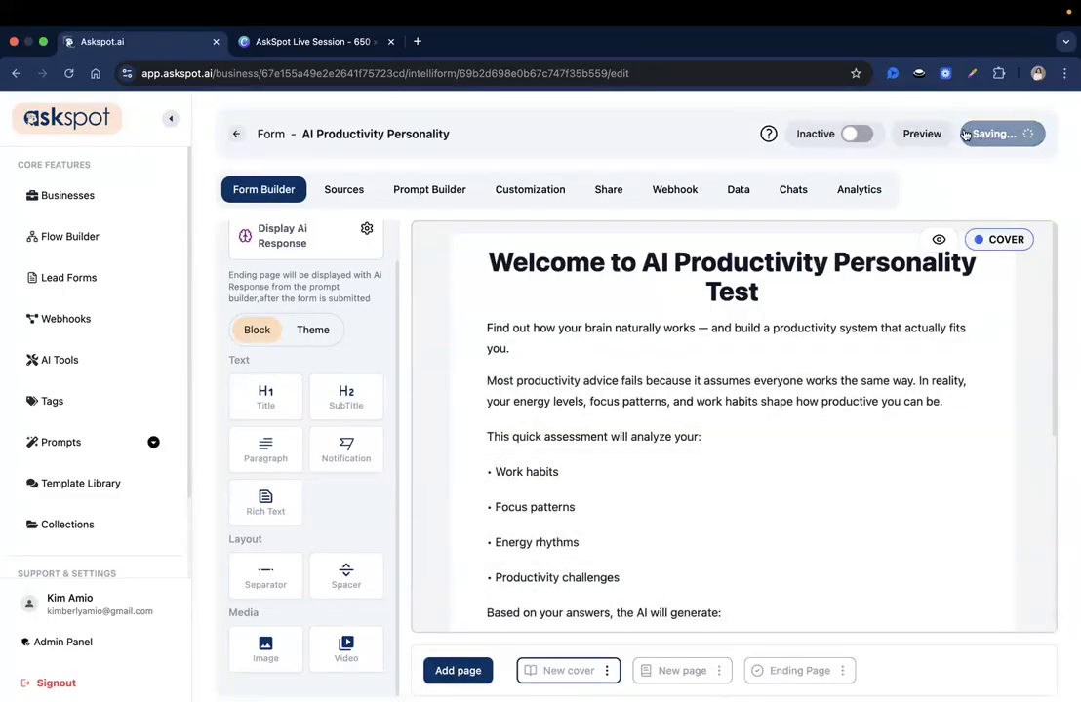
Add a title block reading "Basic Profile" to the empty form page after the cover.
left_click(681, 672)
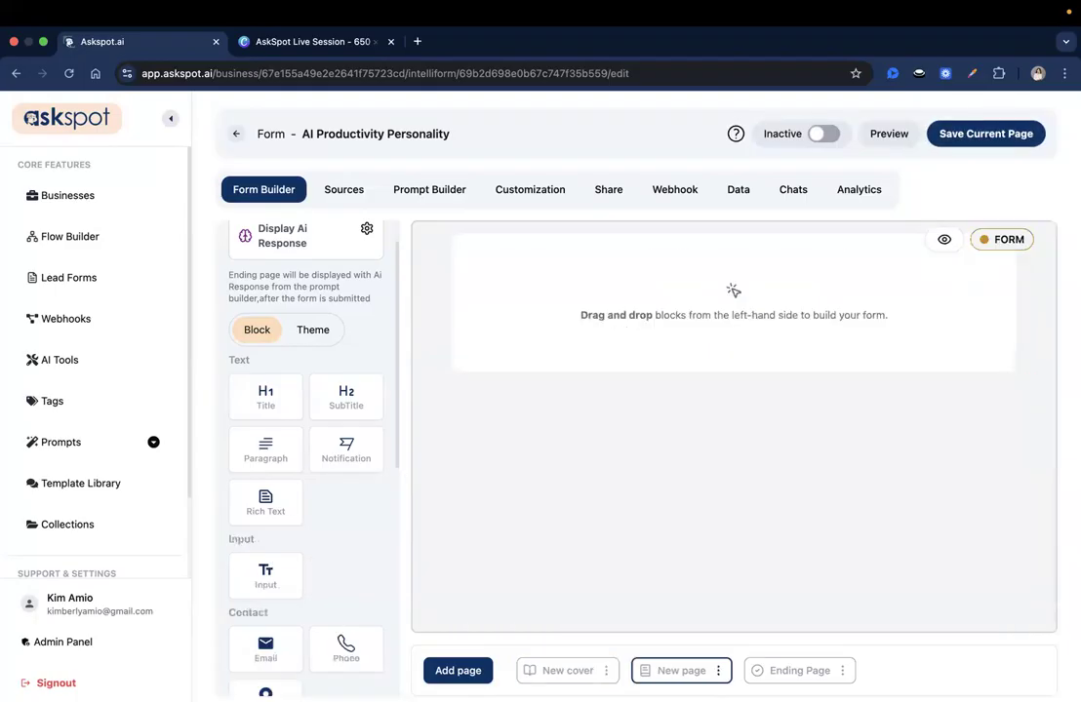
key("super+Tab")
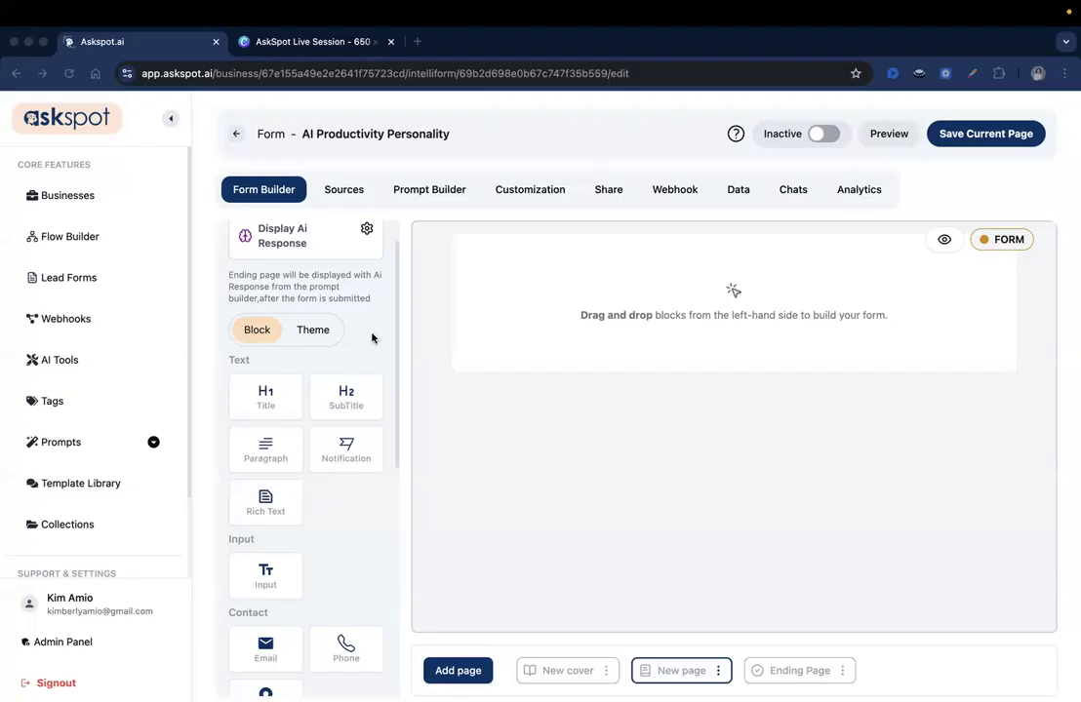
scroll(378, 369, "down", 5)
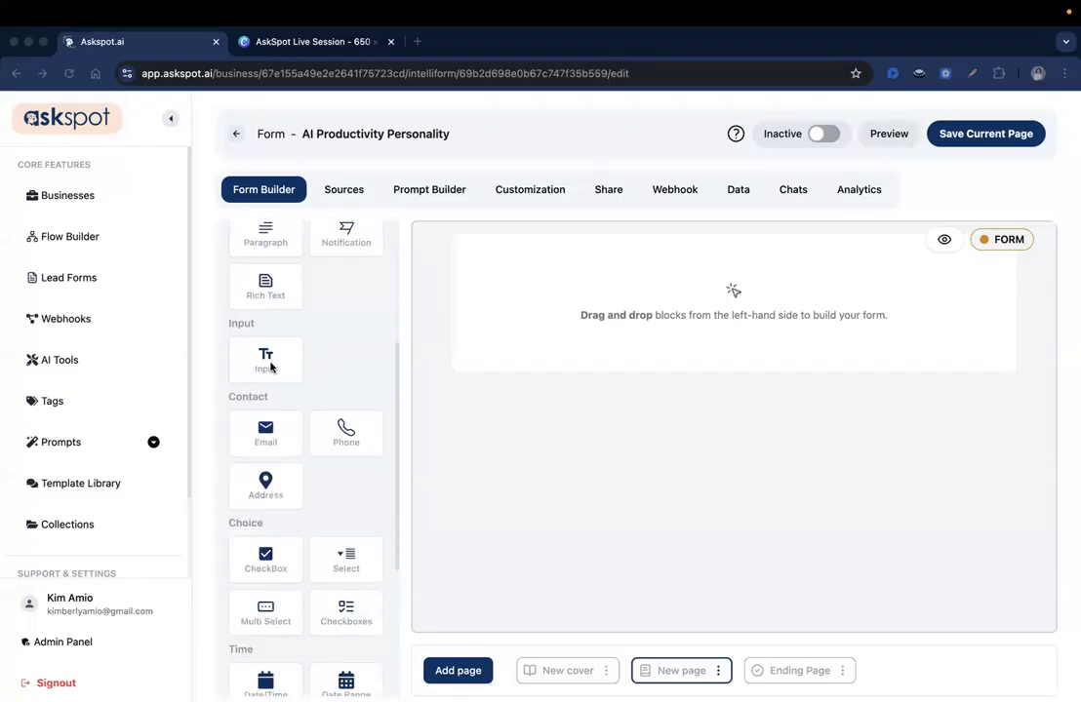
left_click_drag(265, 357, 514, 269)
scroll(266, 414, "up", 3)
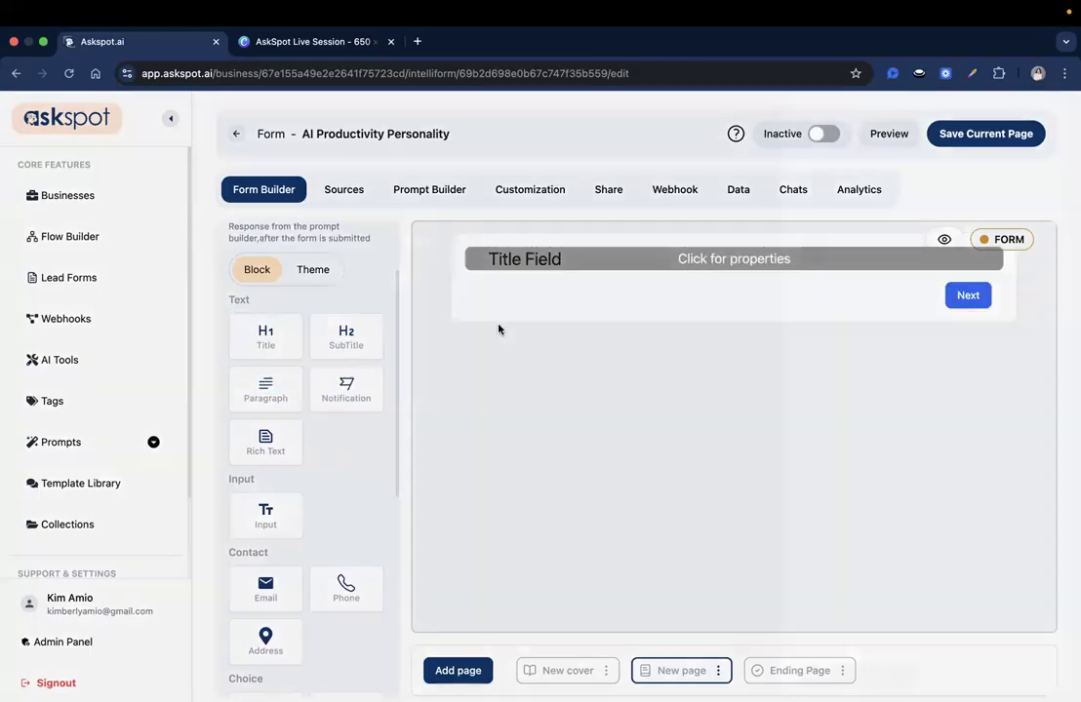
left_click(503, 310)
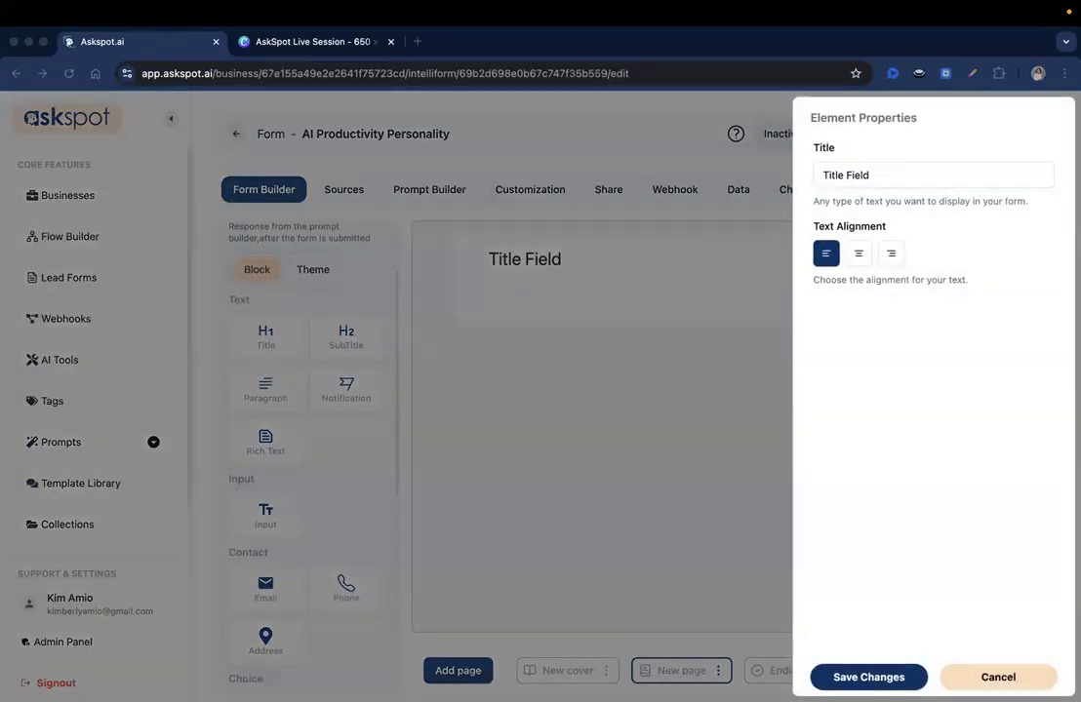
left_click(849, 179)
triple_click(849, 184)
type("Basic Profile")
left_click(896, 676)
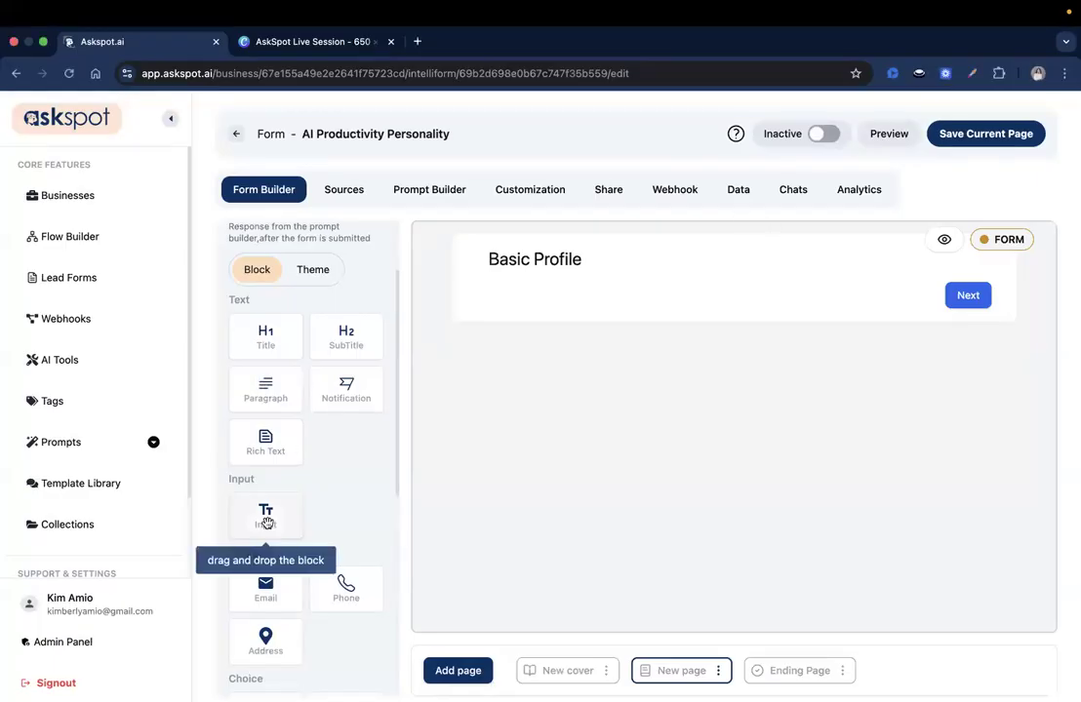
Add the subtitle "Tell us about yourself." below the Basic Profile title, with a separator line under it.
left_click_drag(347, 337, 546, 293)
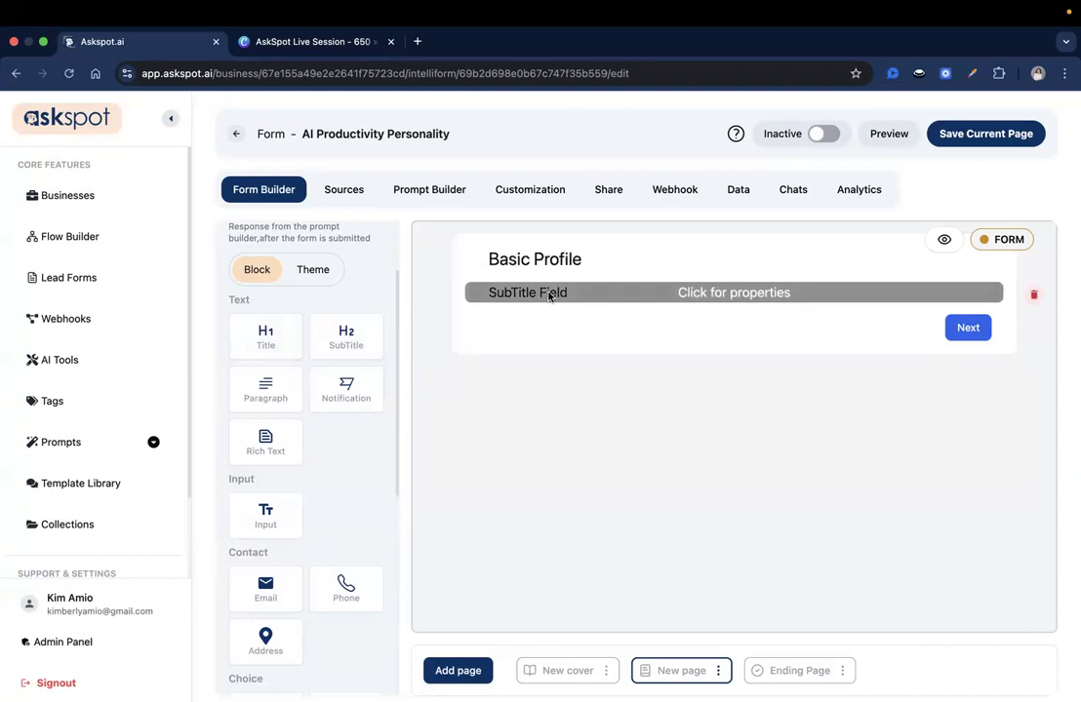
left_click(550, 295)
triple_click(907, 175)
type("Tell us about yourself.")
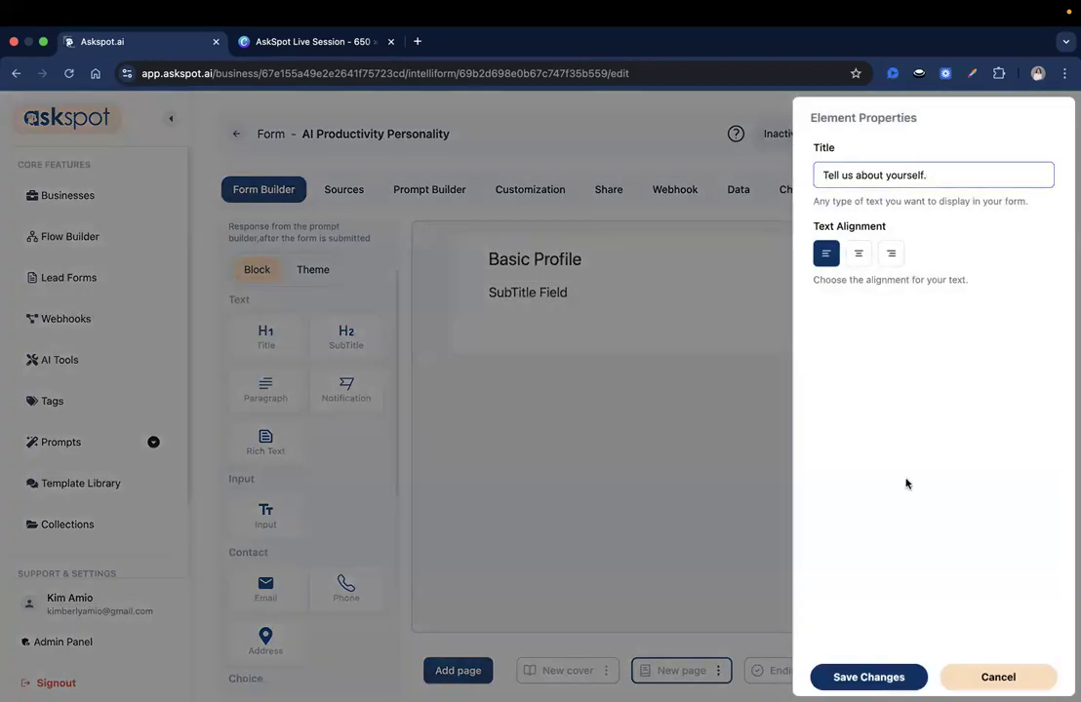
left_click(868, 677)
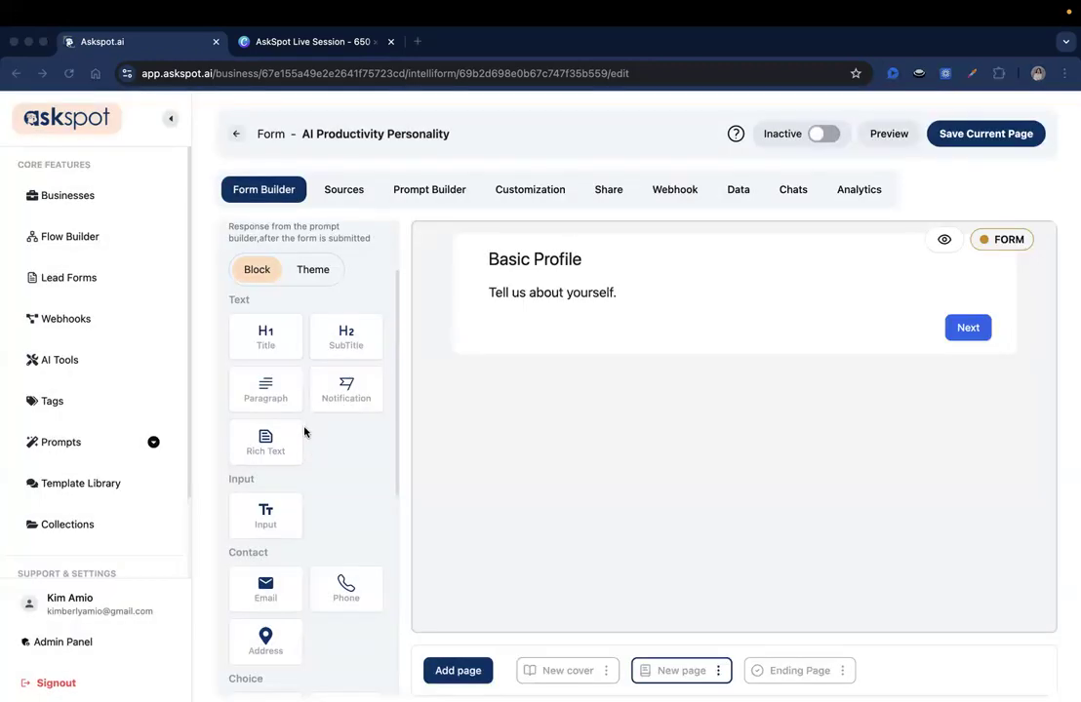
scroll(297, 519, "down", 5)
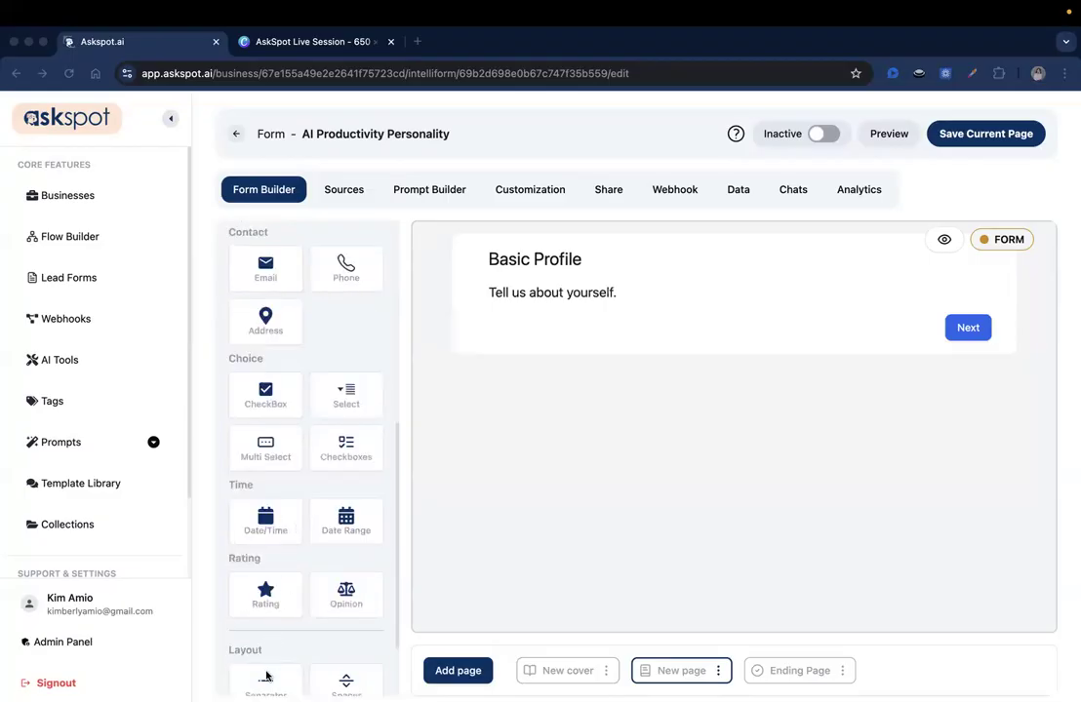
left_click_drag(265, 680, 557, 318)
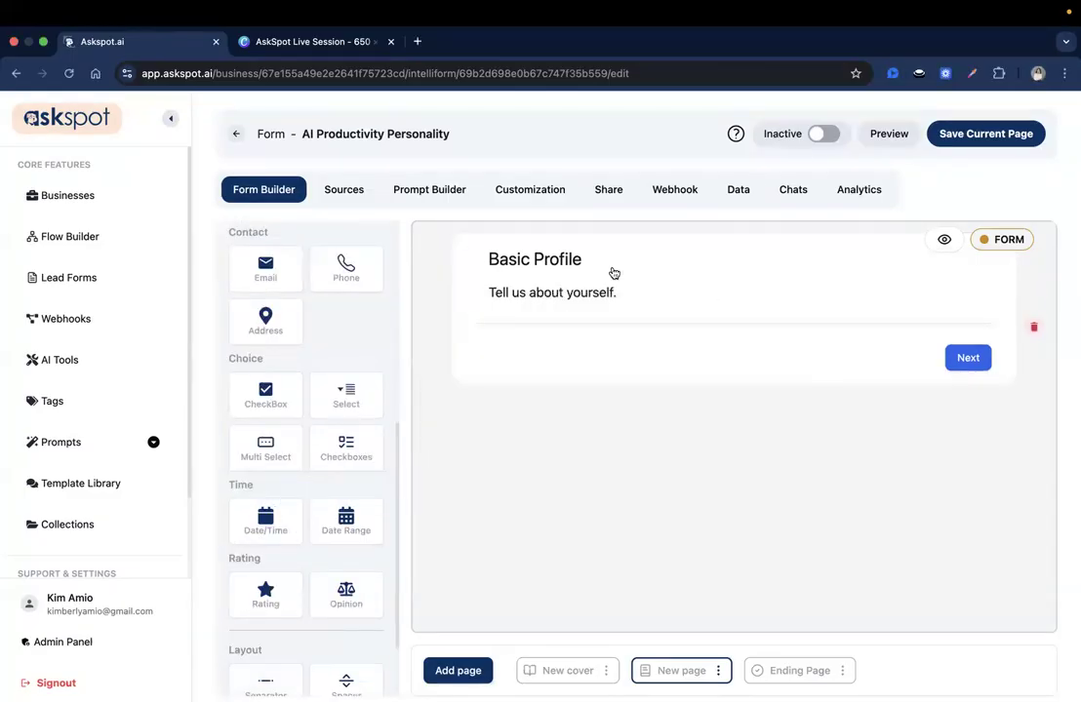
Add a text input below the separator with ID full_name, label "What is your name?" and helper text "This helps personalize your results.".
scroll(385, 341, "up", 5)
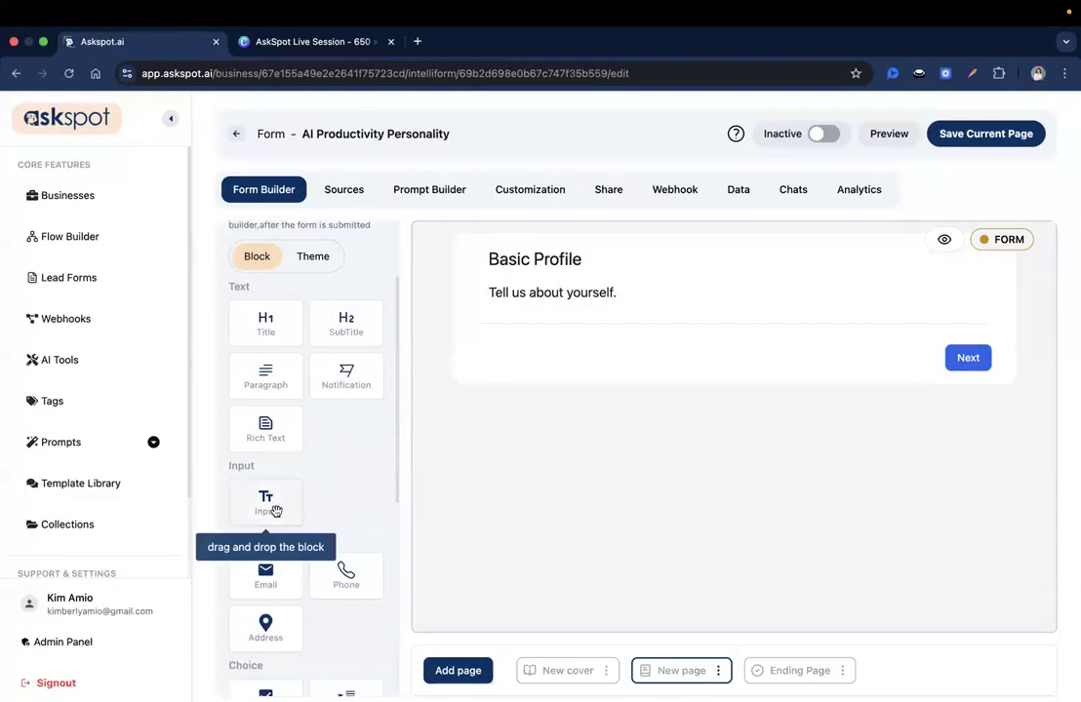
left_click_drag(274, 508, 590, 351)
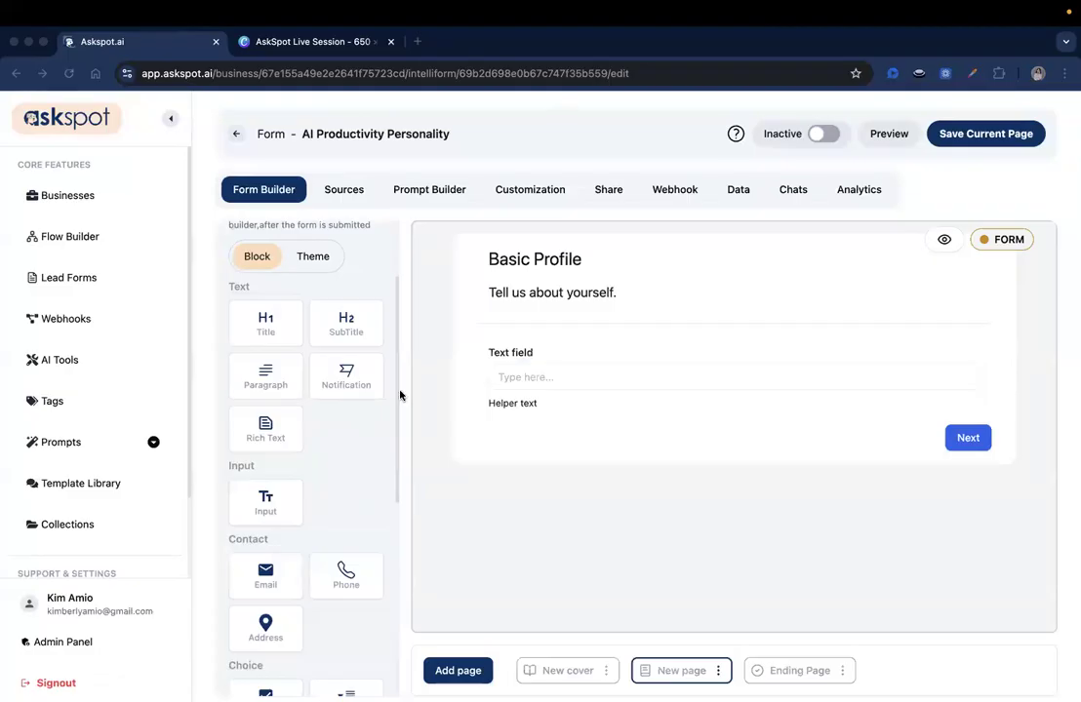
left_click(581, 376)
double_click(881, 173)
type("full_name")
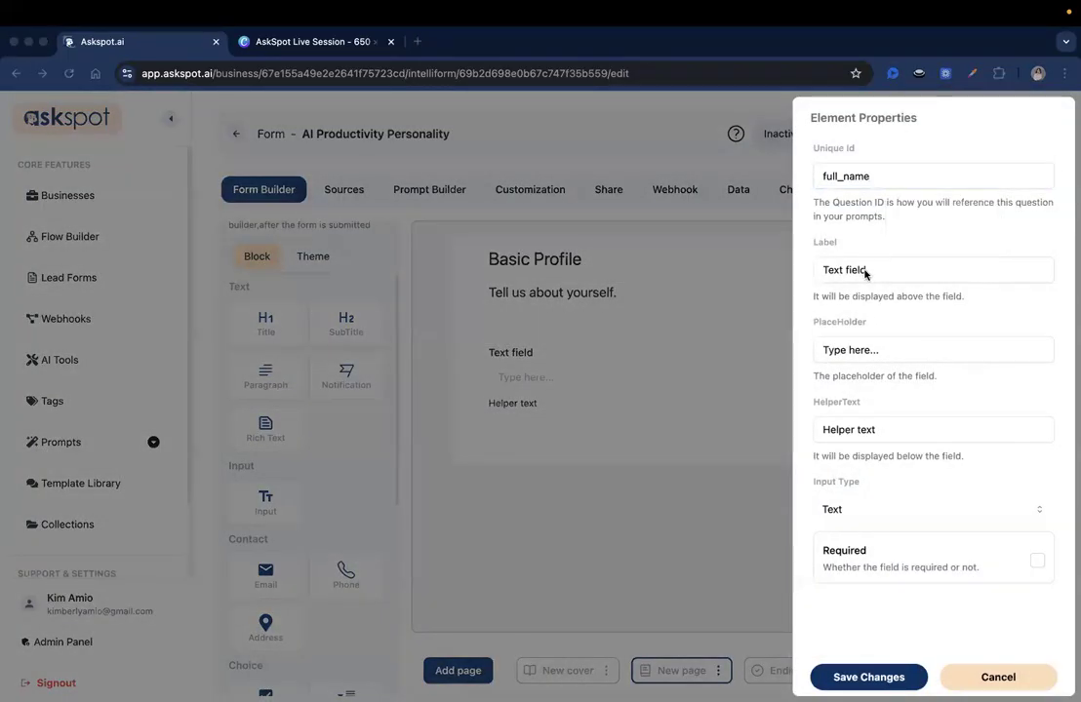
triple_click(861, 271)
type("What is your name?")
key("super+Tab")
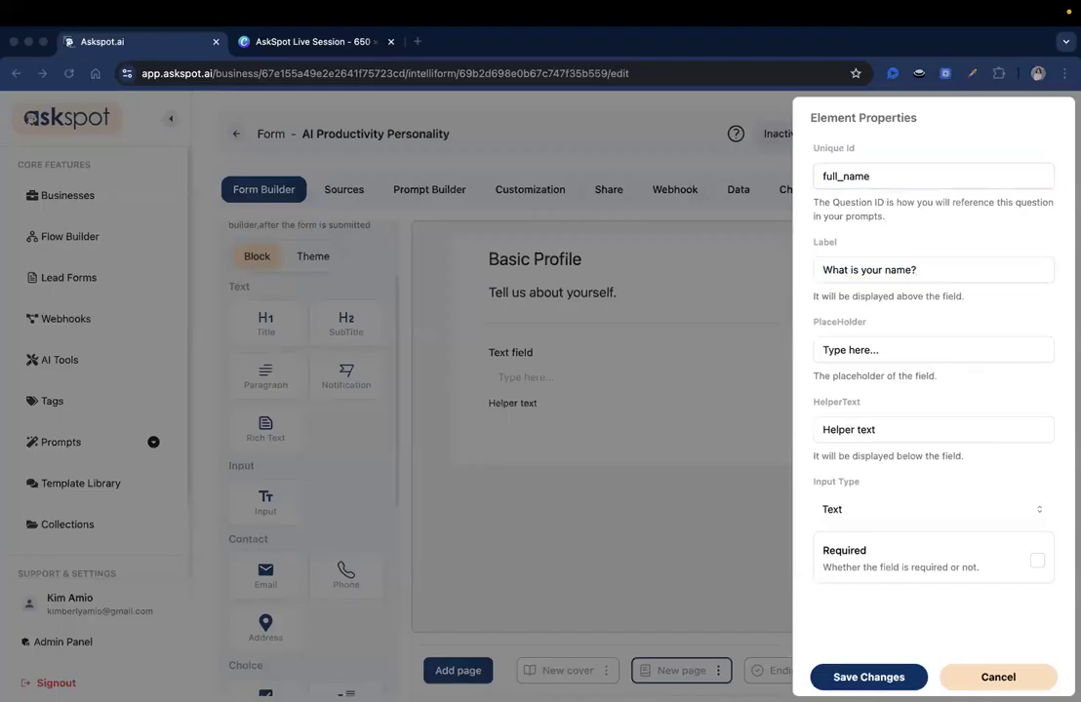
triple_click(866, 434)
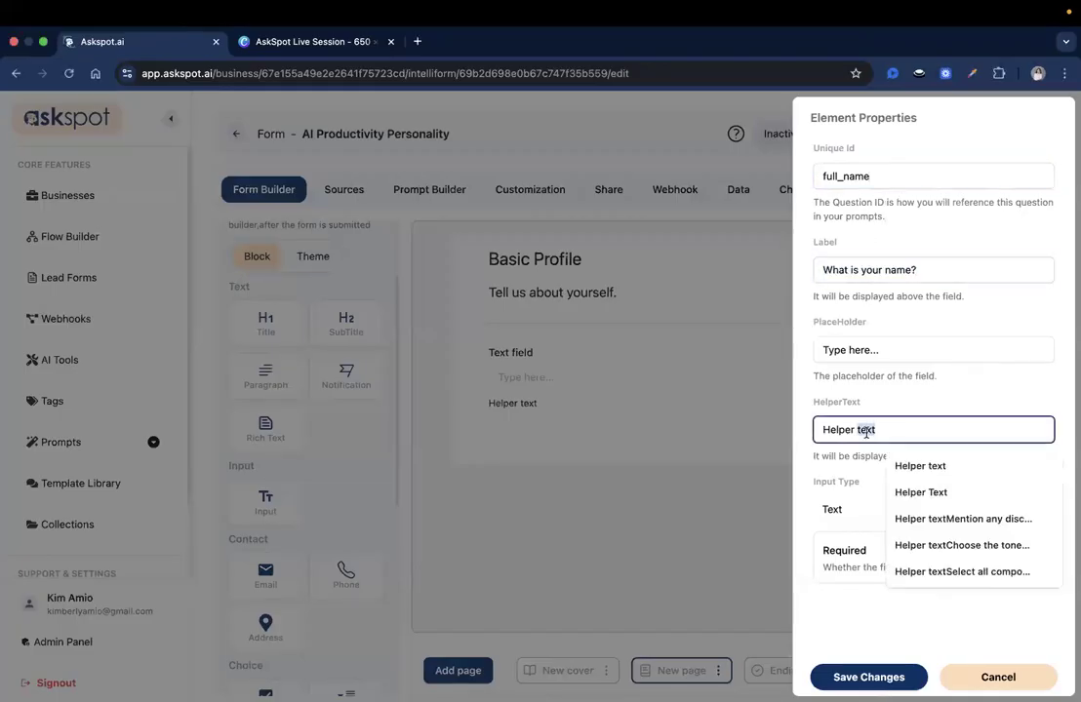
type("This helps personalize your results.")
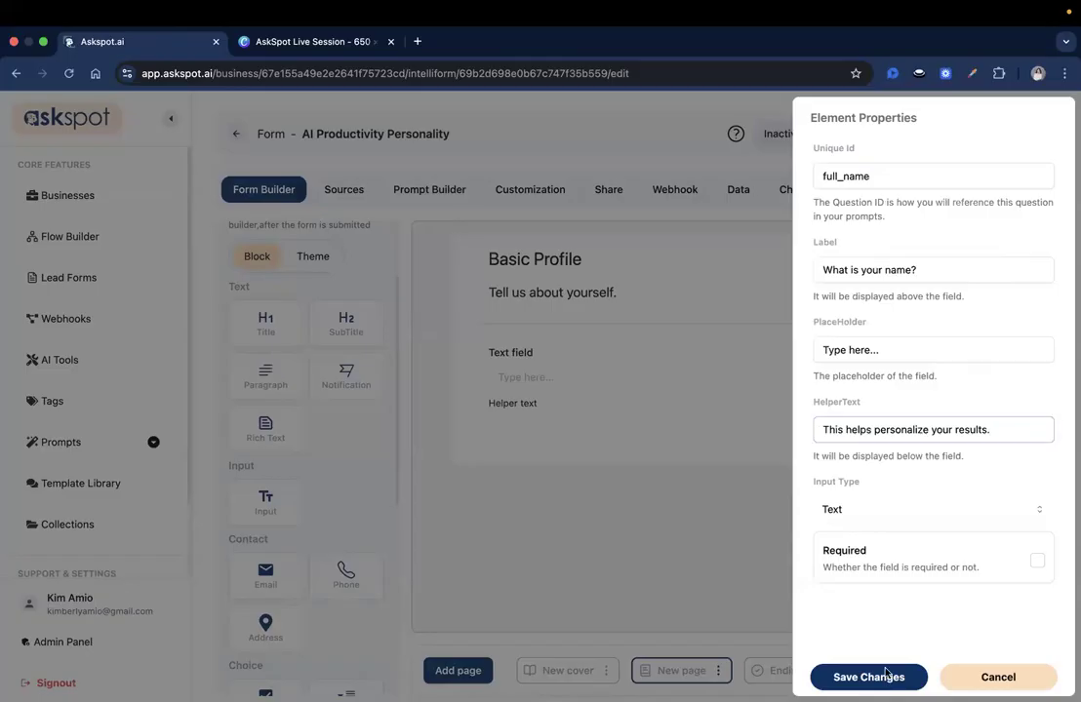
left_click(881, 676)
Add a Select field below the name question with ID work_environment and label "Where do you primarily work?".
key("super+Tab")
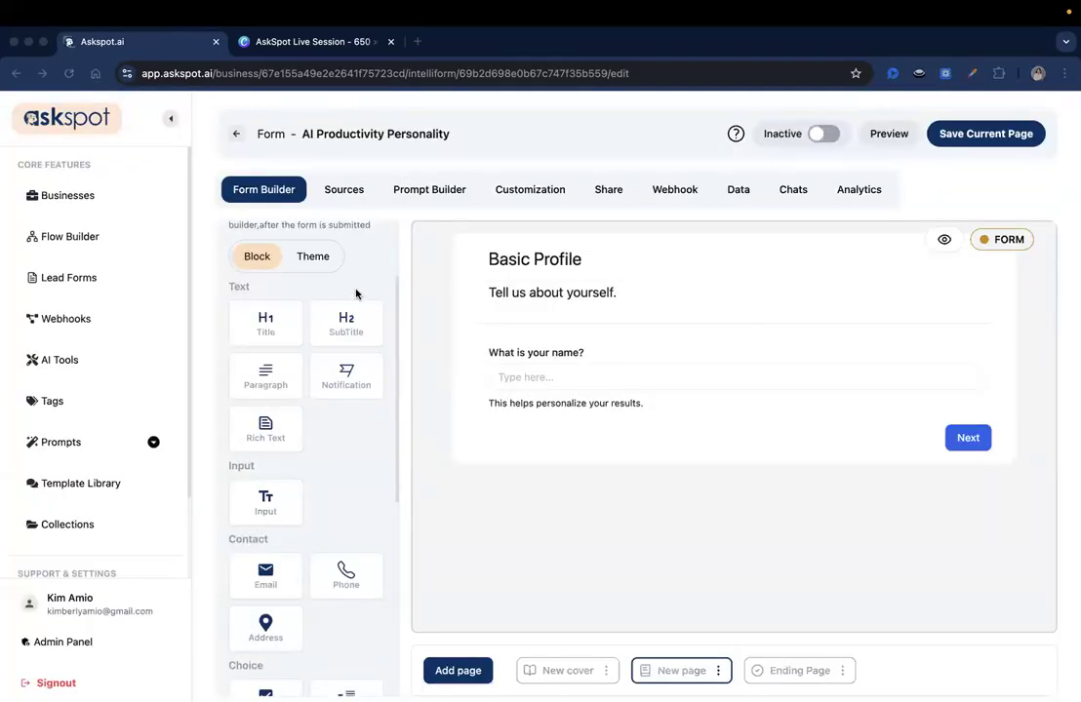
scroll(226, 330, "down", 1)
scroll(312, 404, "down", 5)
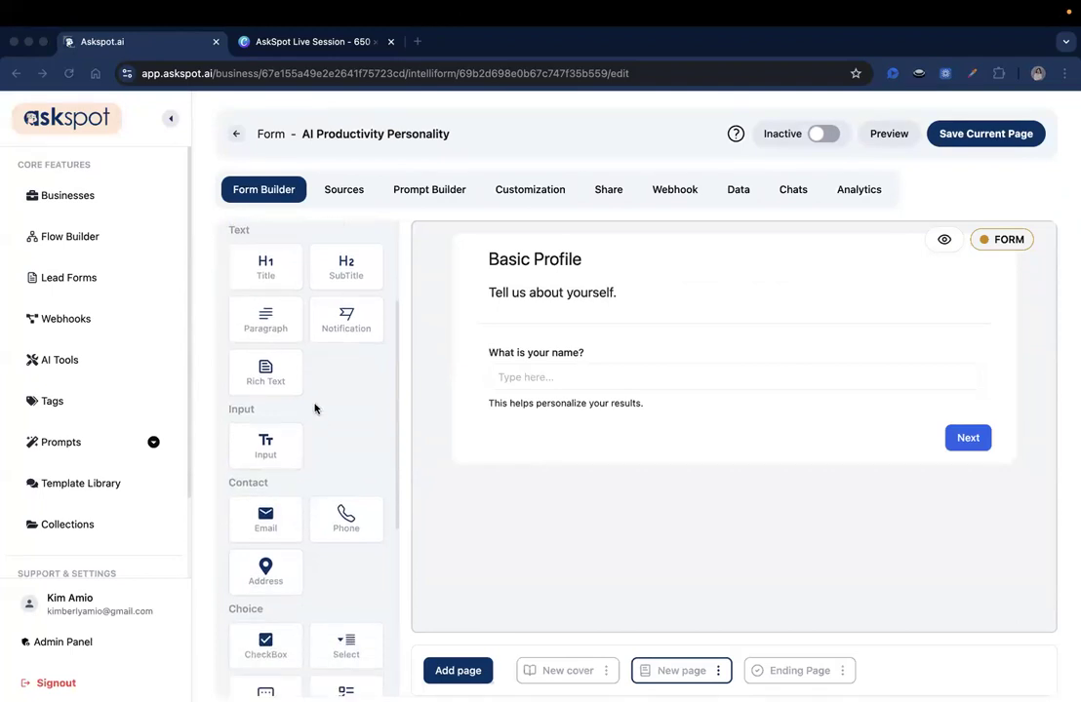
scroll(312, 404, "down", 1)
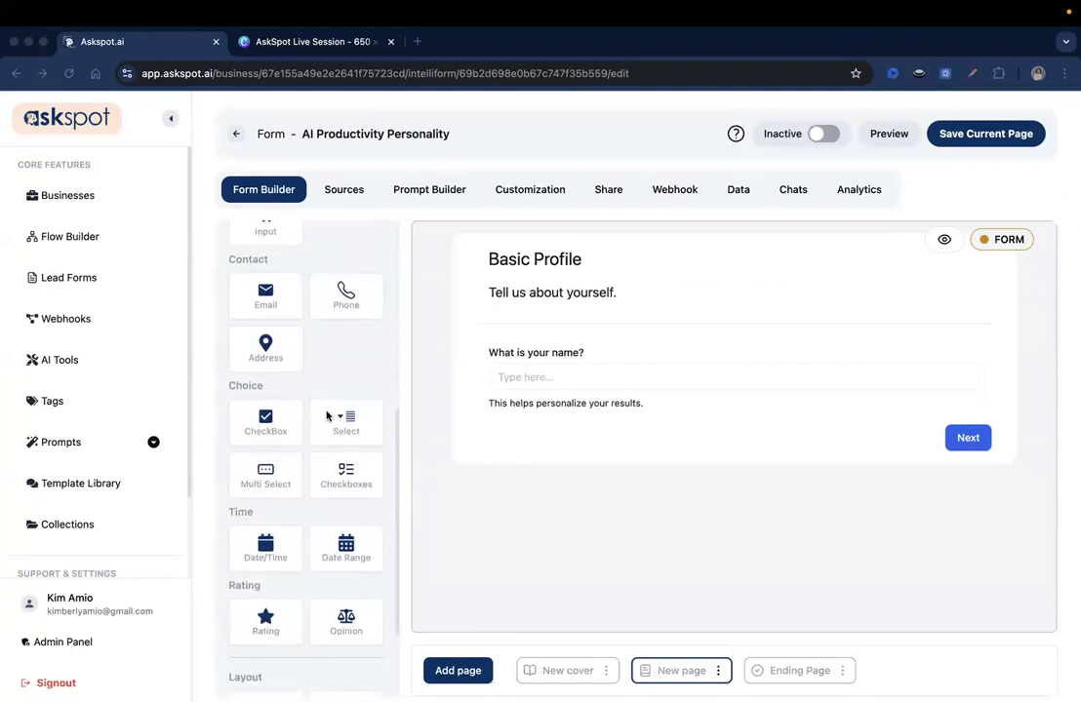
left_click(411, 407)
left_click_drag(364, 428, 598, 455)
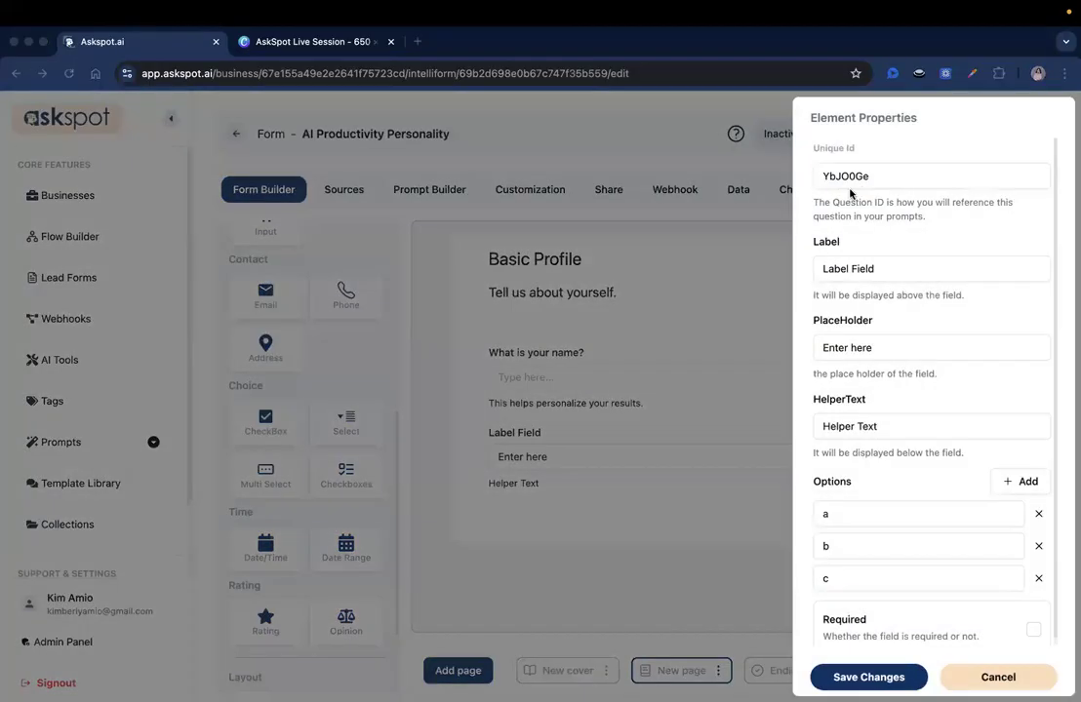
double_click(851, 181)
type("work_environment")
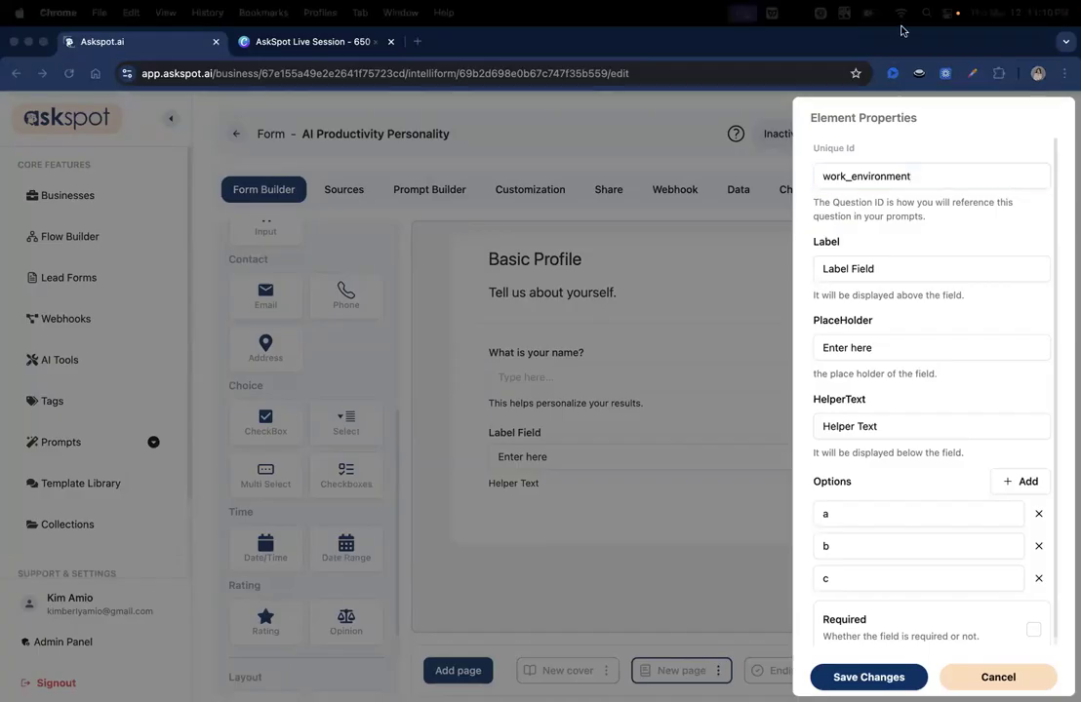
triple_click(883, 264)
type("Where do you primarily work?")
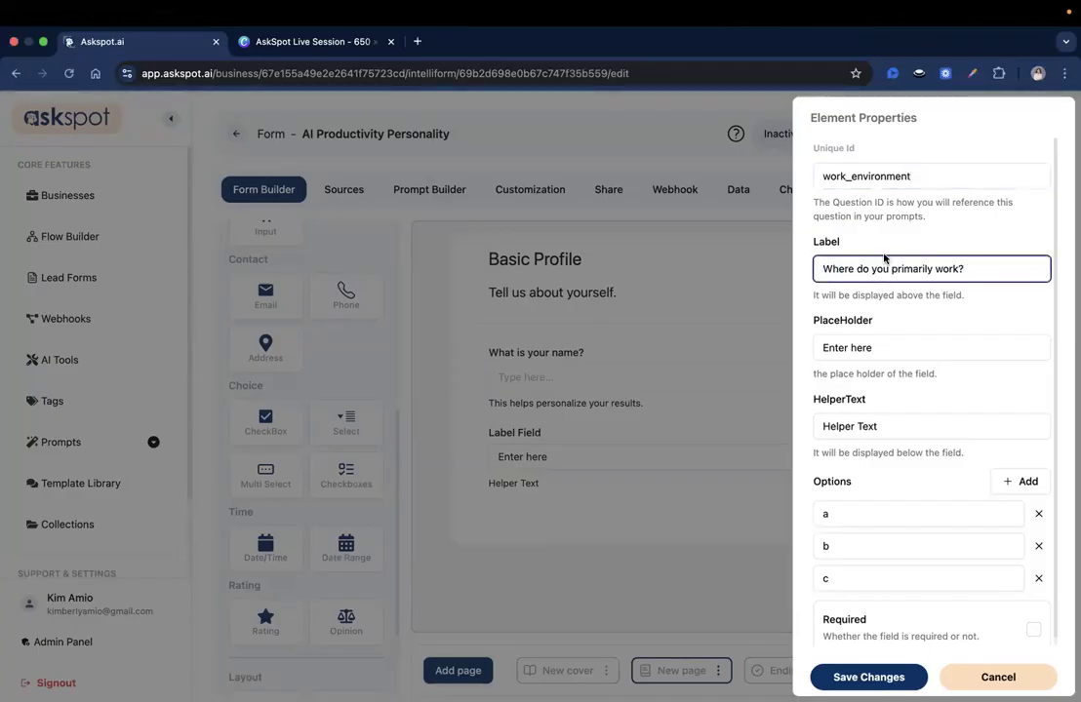
Set the Select field's placeholder to "Select your work environment" and helper text to "Your environment affects your focus patterns and productivity needs.".
triple_click(859, 345)
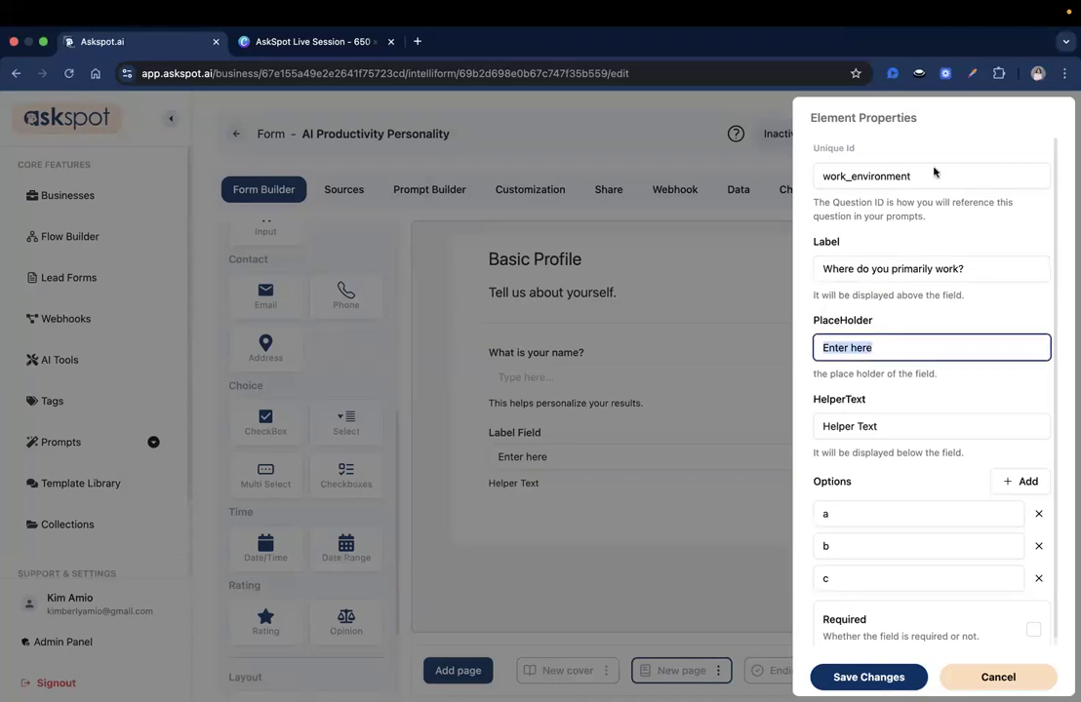
type("Select your work environment")
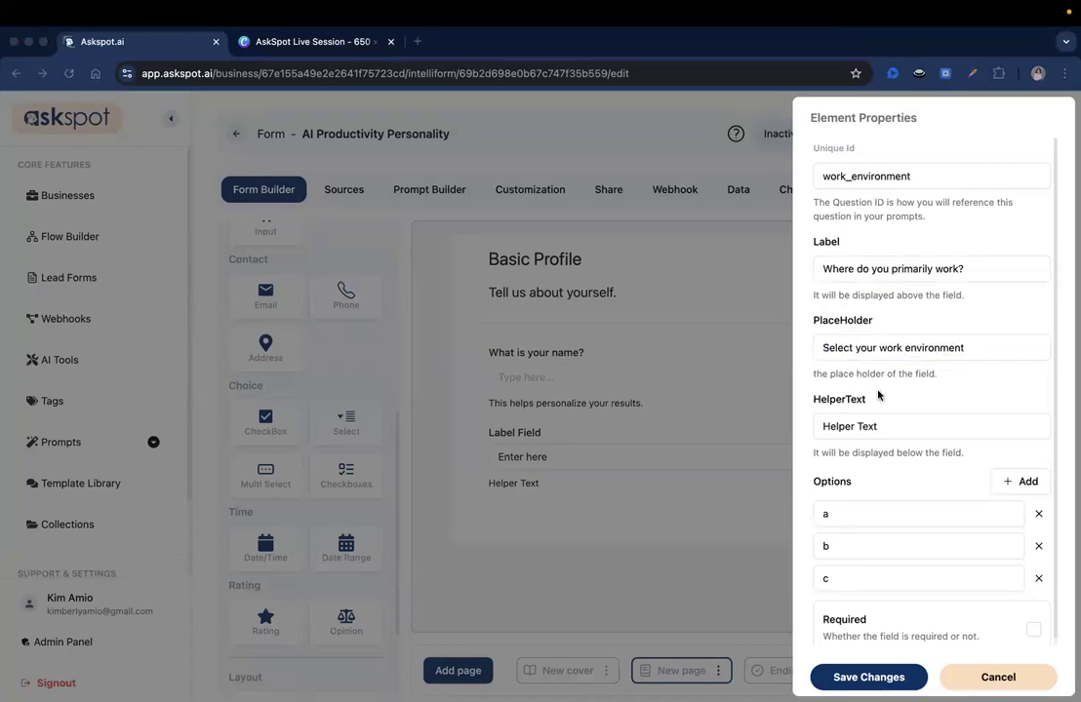
triple_click(844, 426)
key("super+v")
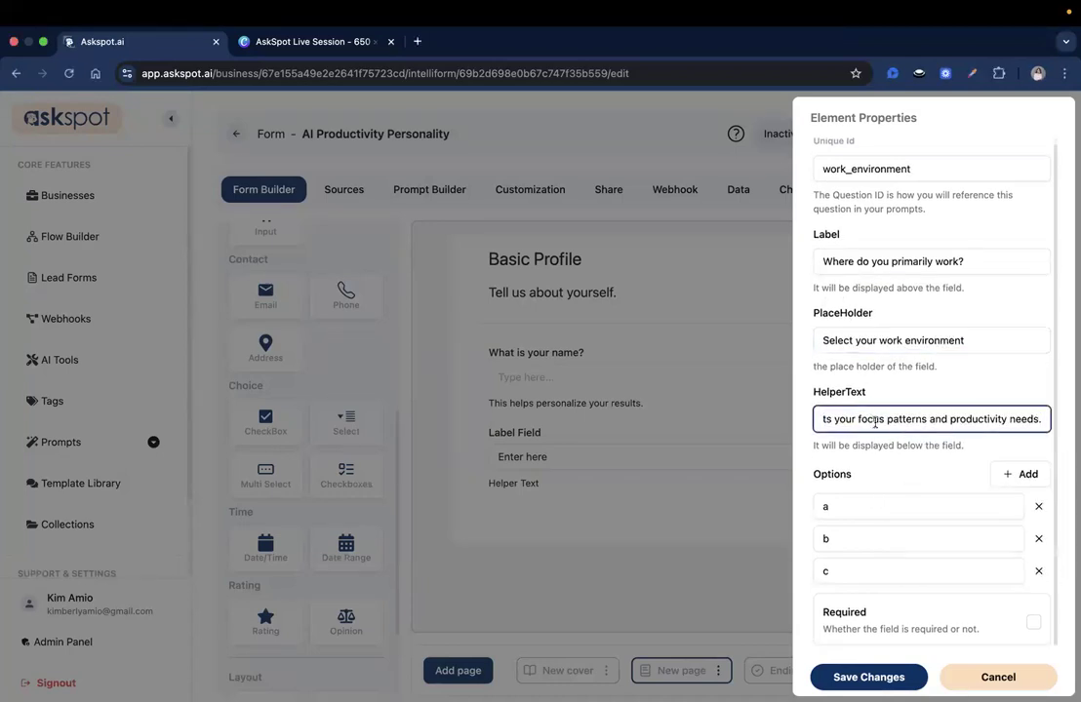
left_click_drag(832, 417, 735, 417)
Rename the Select field's three default options to "Fully remote", "Hybrid" and "In-office".
key("super+Tab")
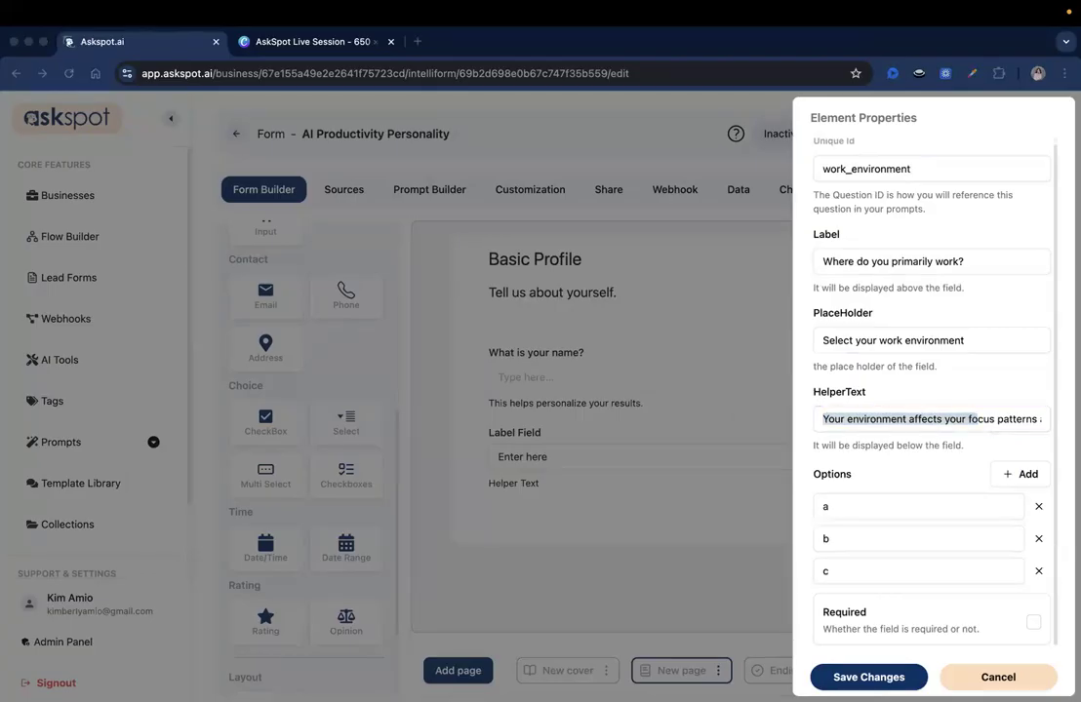
double_click(885, 507)
type("Fully remote")
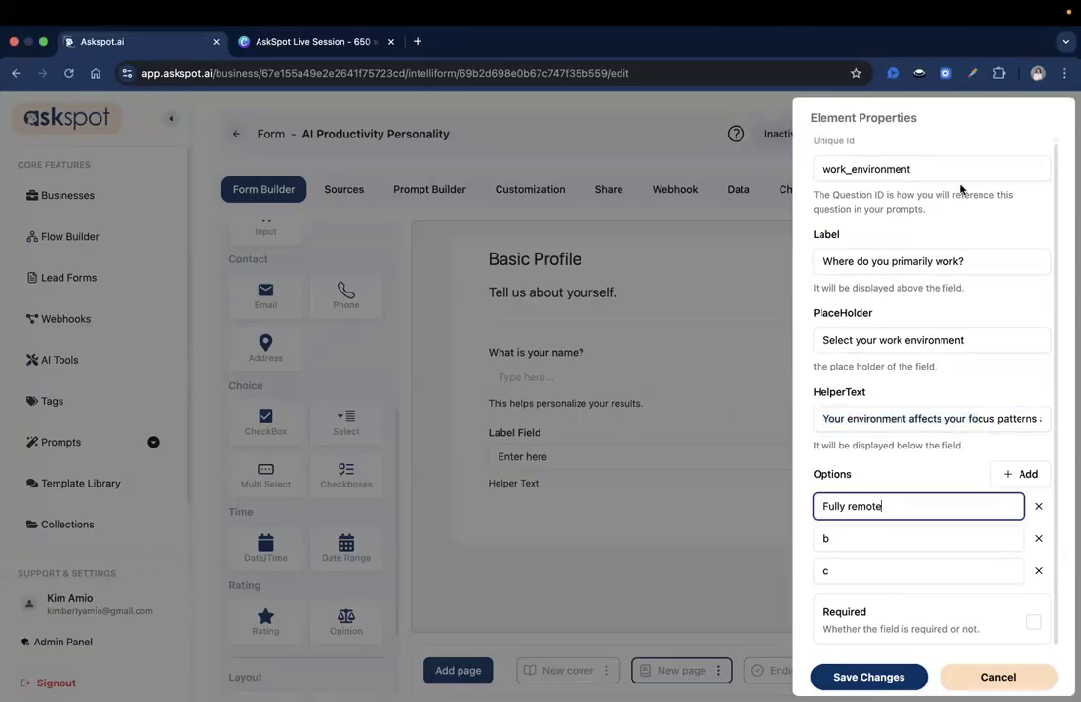
double_click(893, 535)
type("Hybrid")
key("super+Tab")
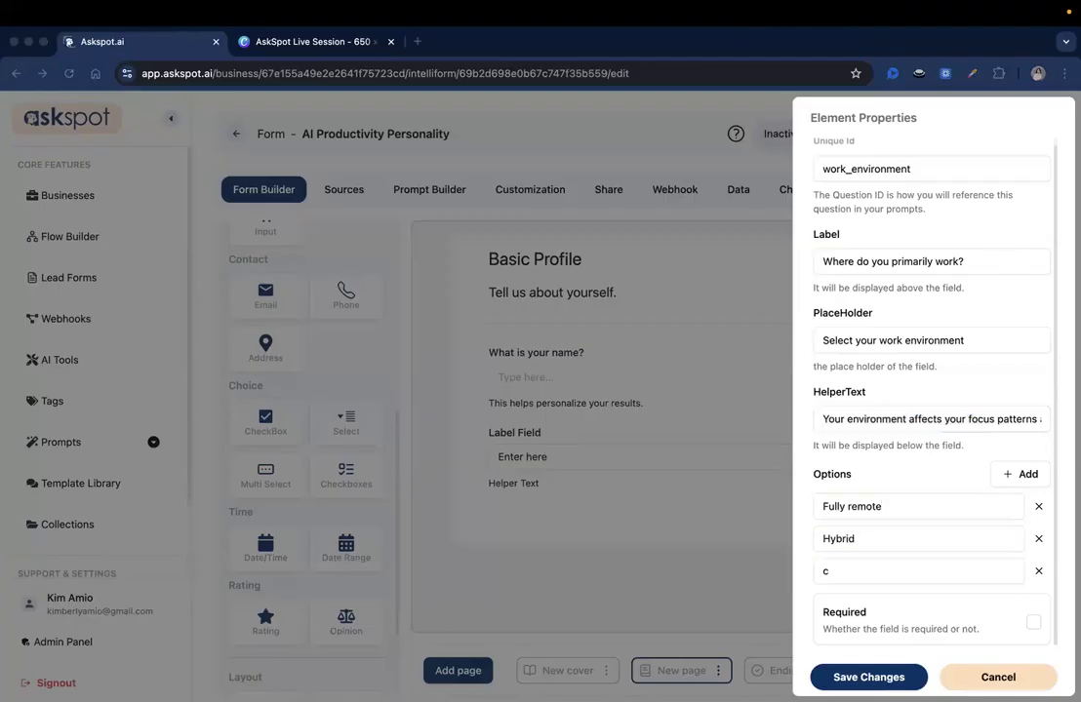
double_click(872, 573)
type("In-office")
Add the options "Travel frequently", "Home-based business" and "Varies a lot" to the Select field and save its properties.
double_click(1020, 475)
scroll(942, 444, "down", 2)
triple_click(864, 506)
type("Travel frequently")
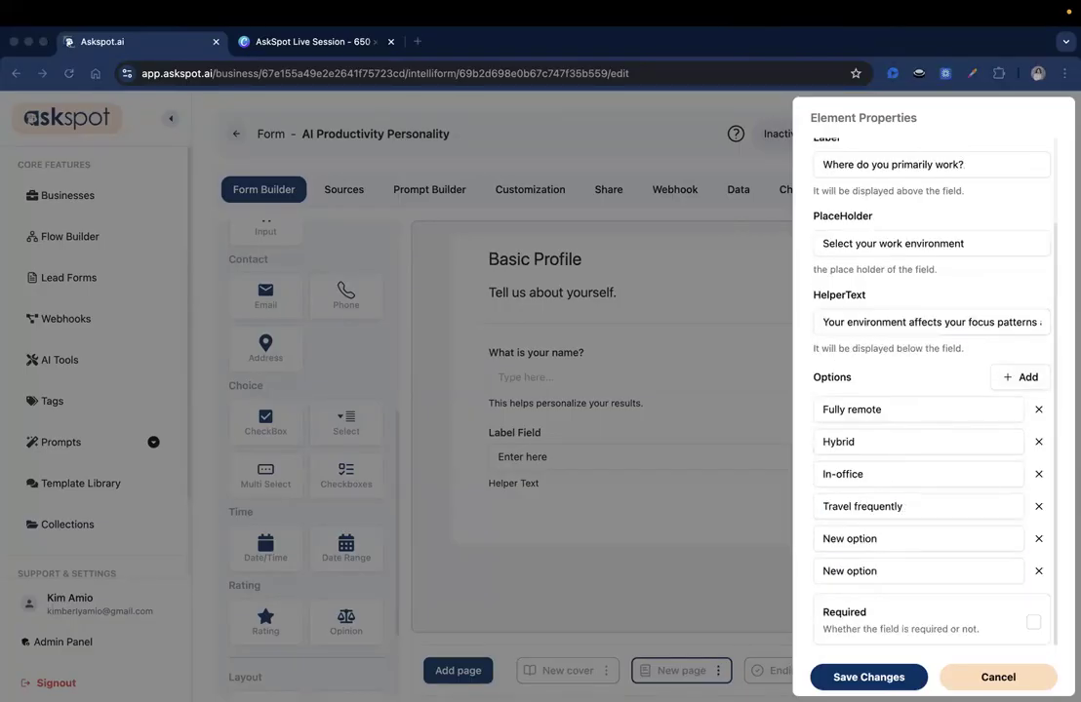
triple_click(881, 538)
type("Home-based business")
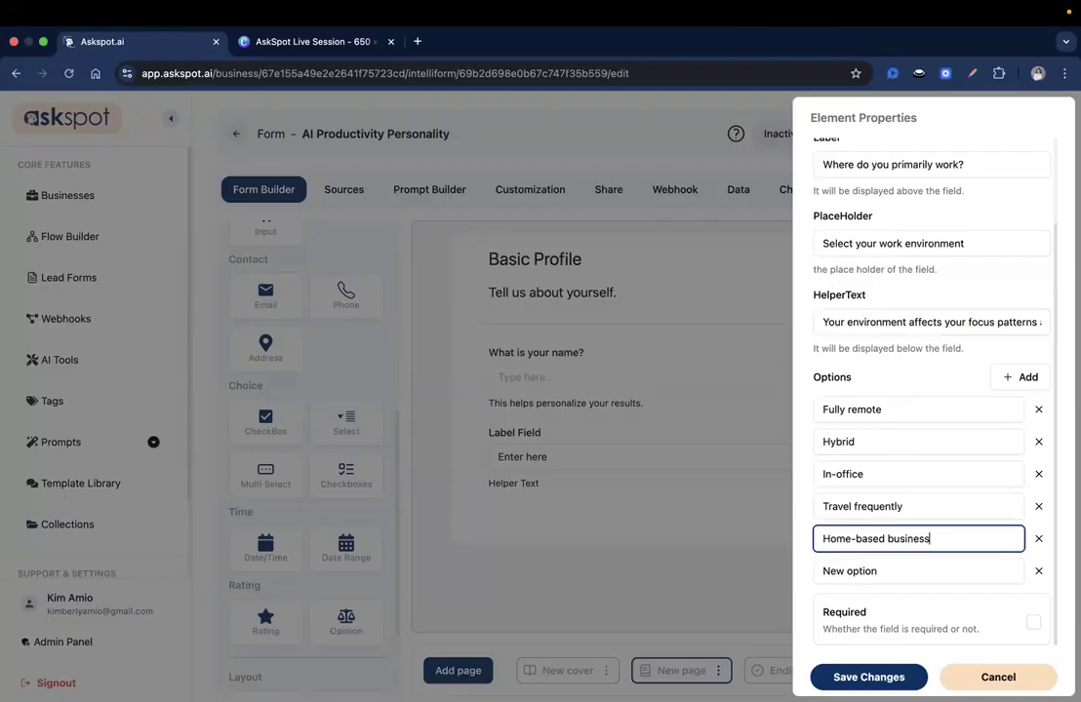
triple_click(906, 571)
type("Varies a lot")
left_click(876, 676)
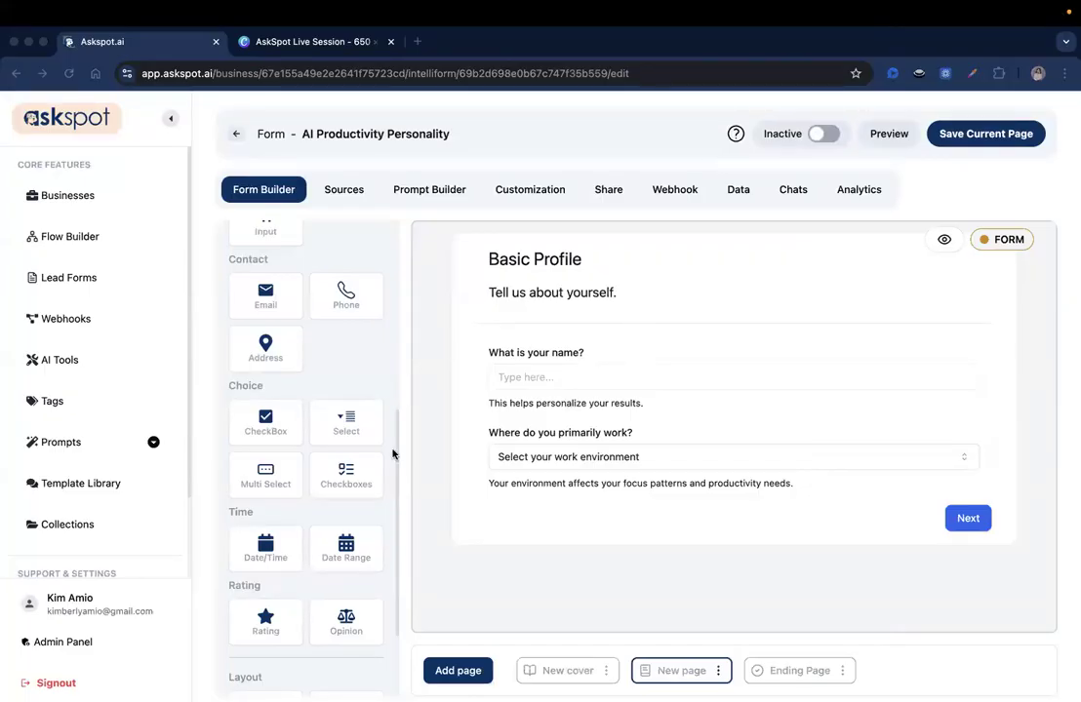
Add a Checkboxes field below the work environment question and set its unique ID to main_productivity_goal.
scroll(274, 477, "down", 3)
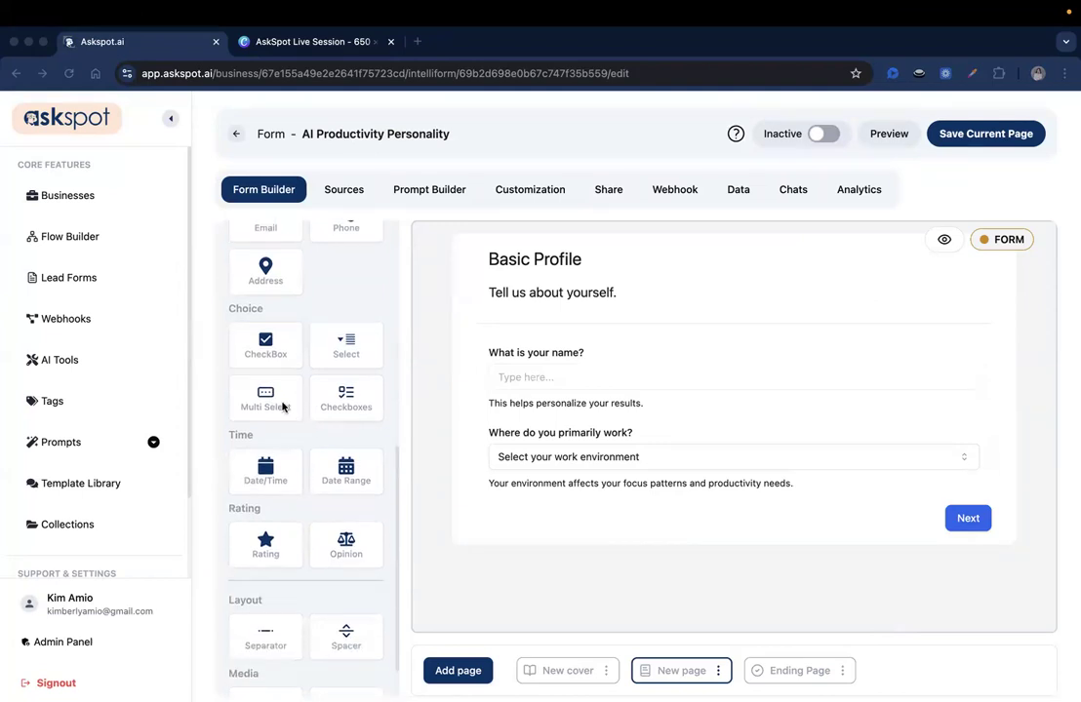
left_click_drag(353, 403, 511, 500)
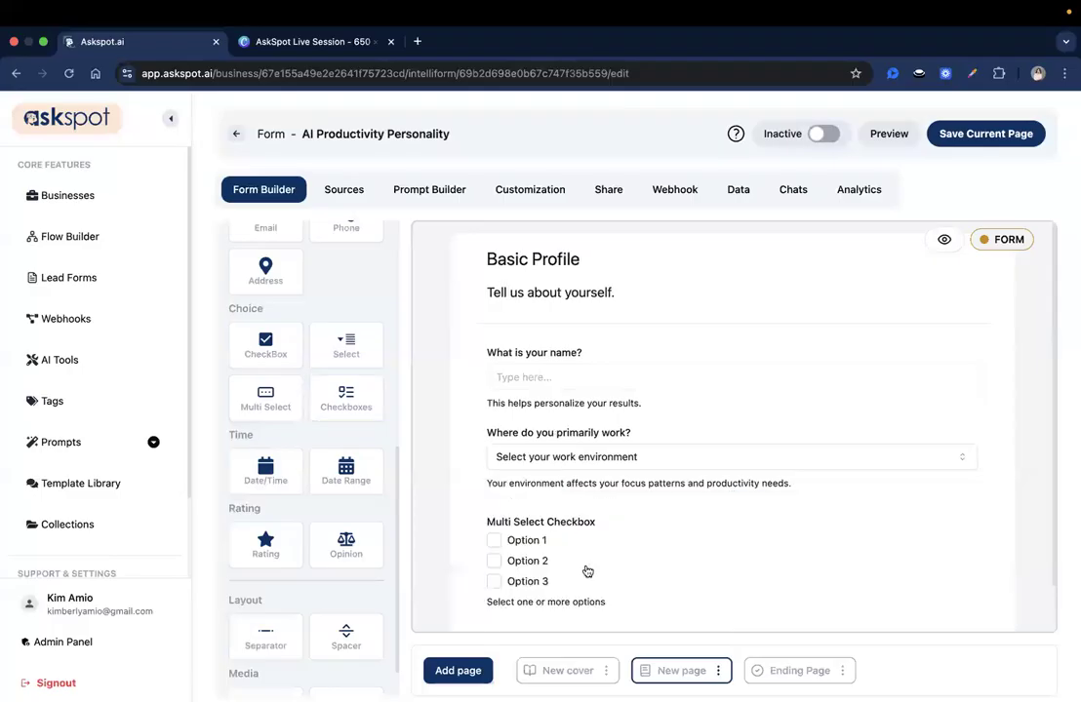
left_click(557, 507)
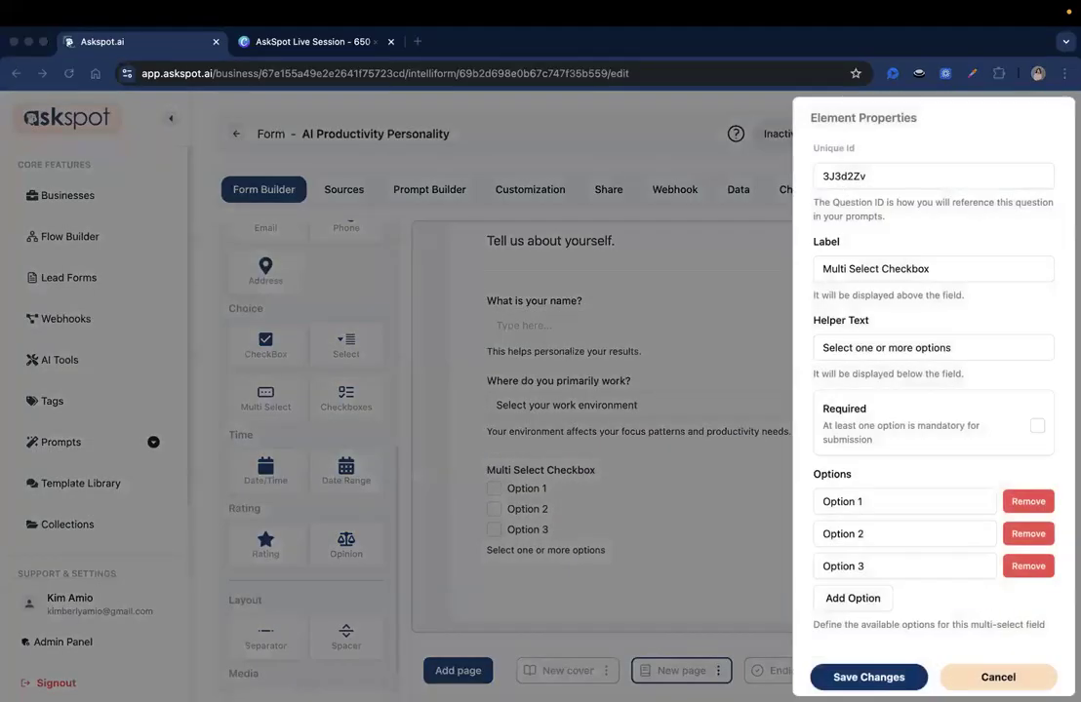
left_click(931, 160)
double_click(885, 179)
type("main_productivity_goal")
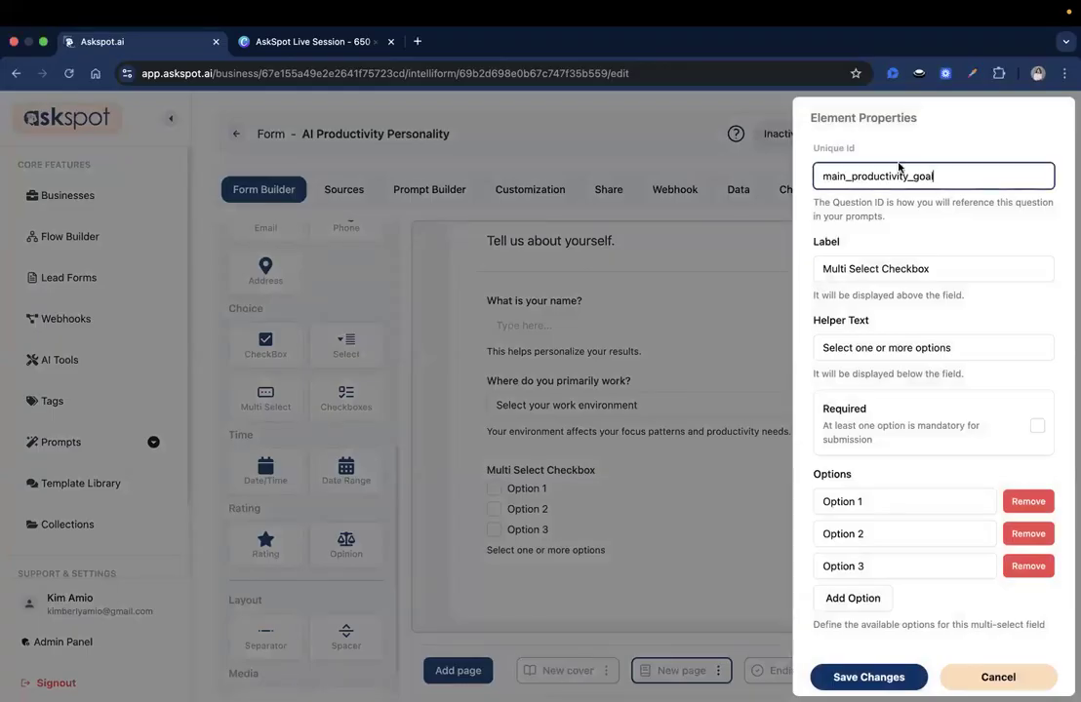
key("super+Tab")
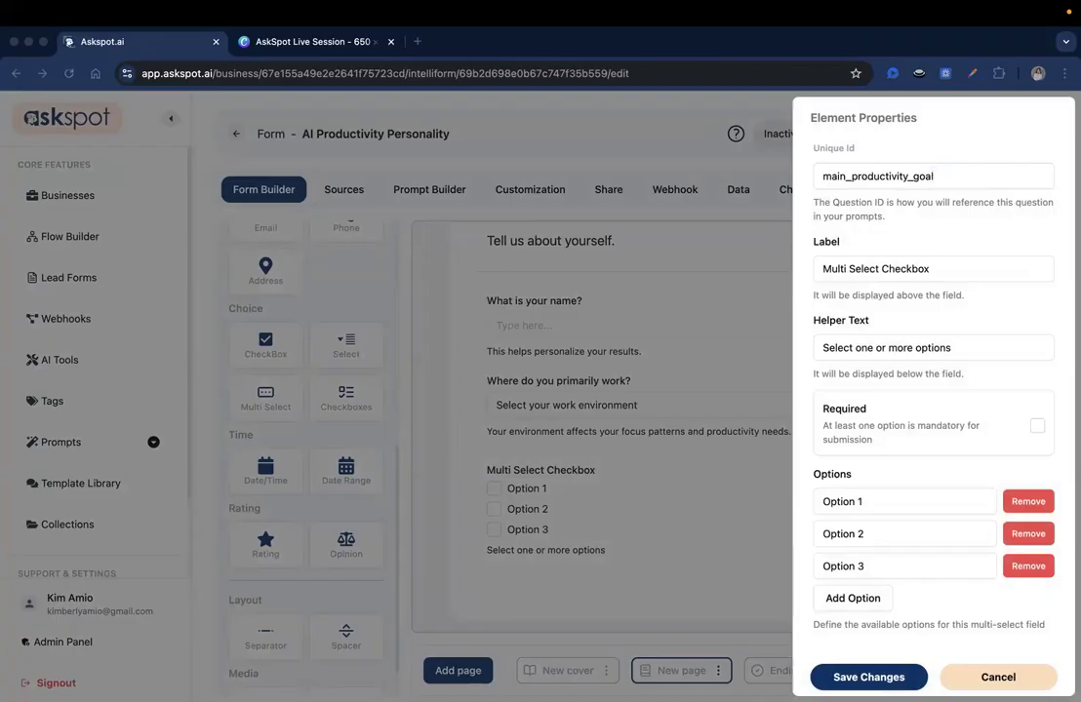
Label the Checkboxes field "What is your main productivity goal right now?" with helper text "Pick the area where you'd most like to improve.".
triple_click(888, 265)
type("What is your main productivity goal right now?")
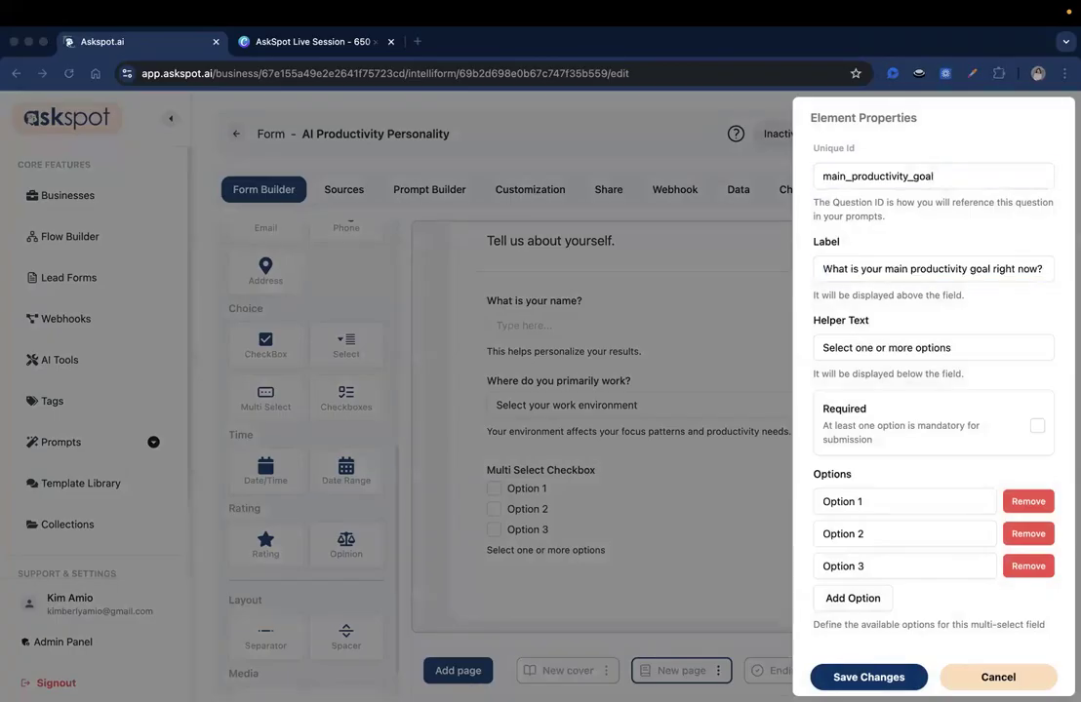
triple_click(865, 348)
type("Pick the area where you'd most like to improve")
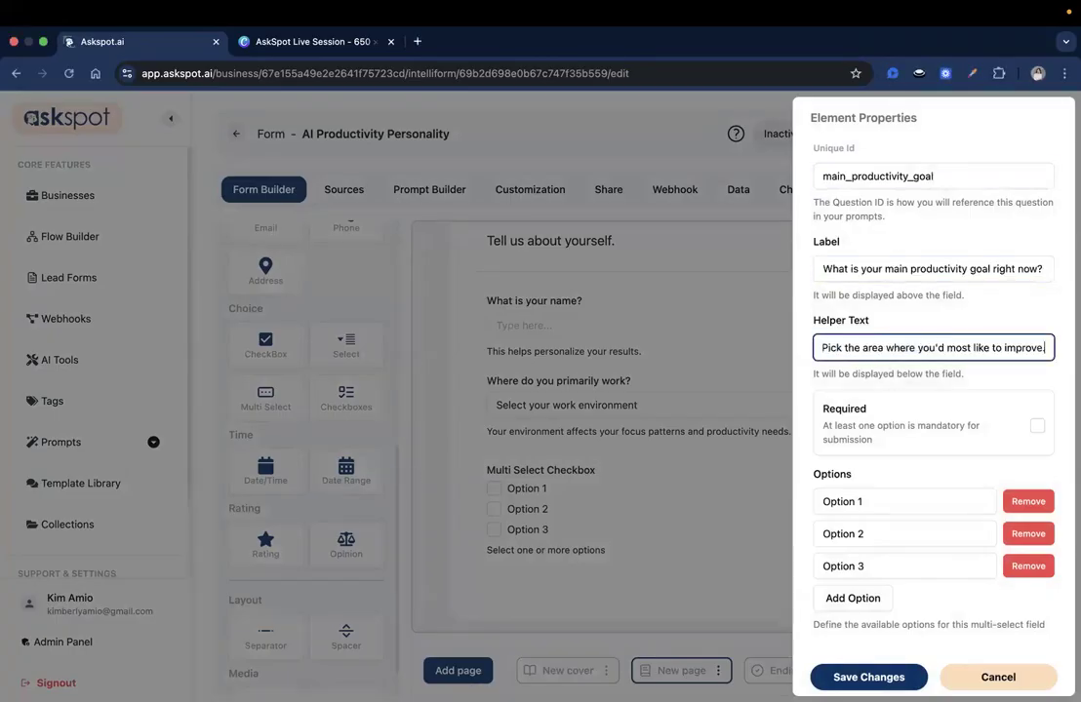
key("super+Tab")
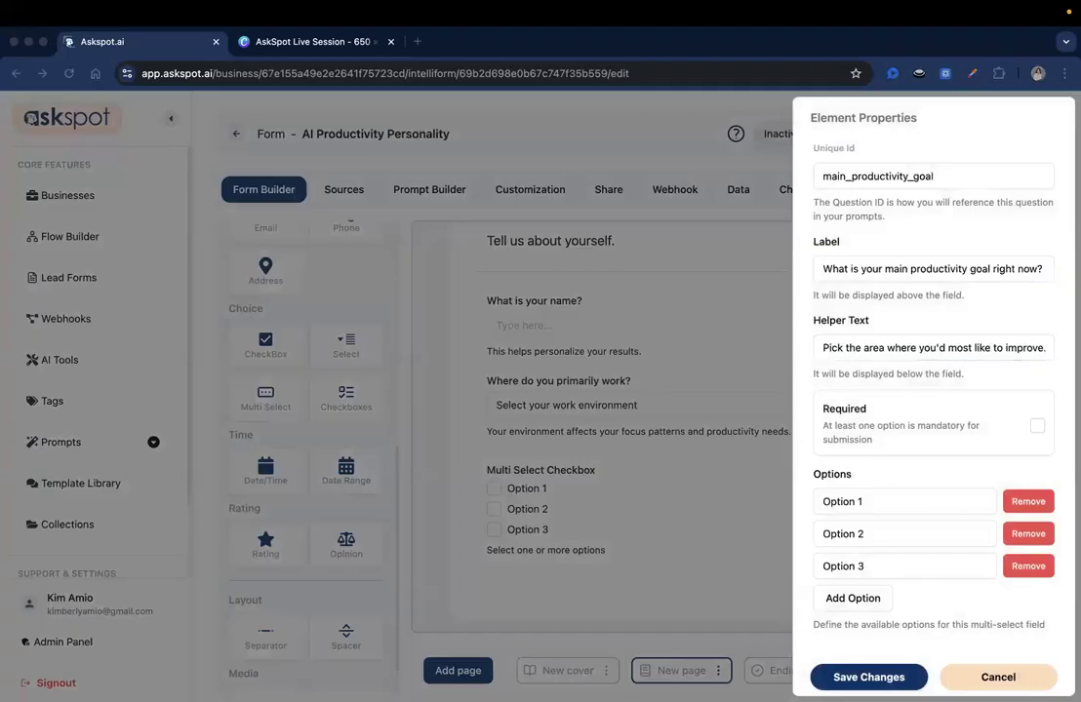
Rename the Checkboxes field's three default options to "Get more done in less time", "Stay focused longer" and "Stop procrastinating".
key("super+Tab")
triple_click(858, 501)
type("Get more done in less time")
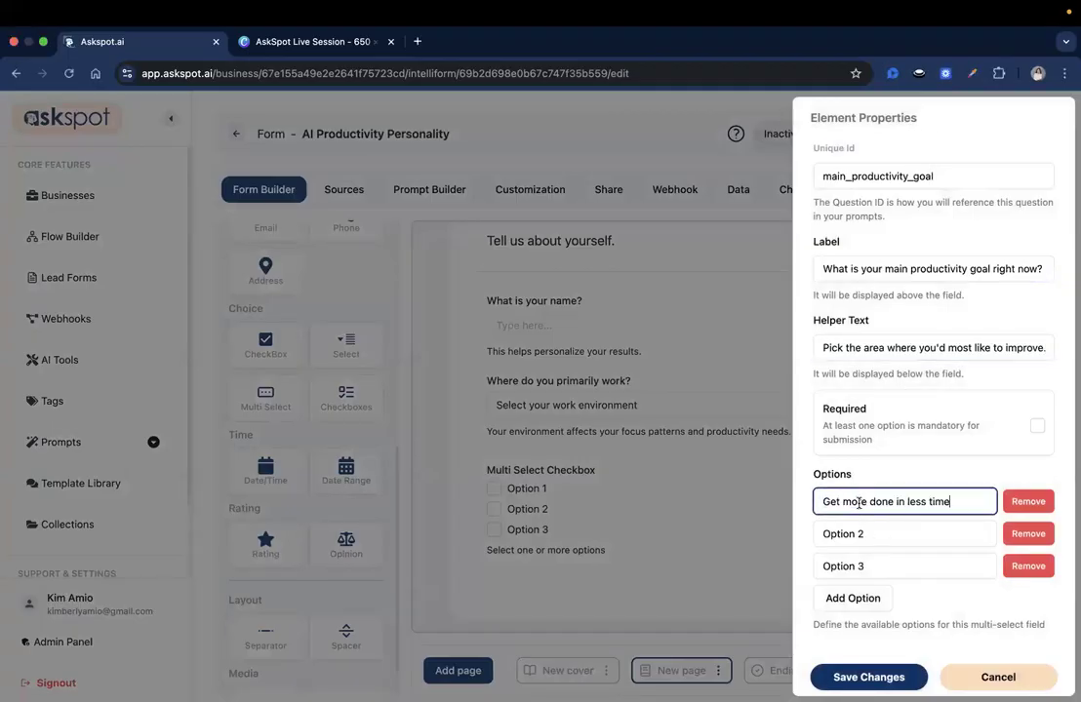
left_click(899, 534)
key("BackSpace")
type("Stay focused longer")
key("super+a")
type("Stay focused longer")
key("super+Tab")
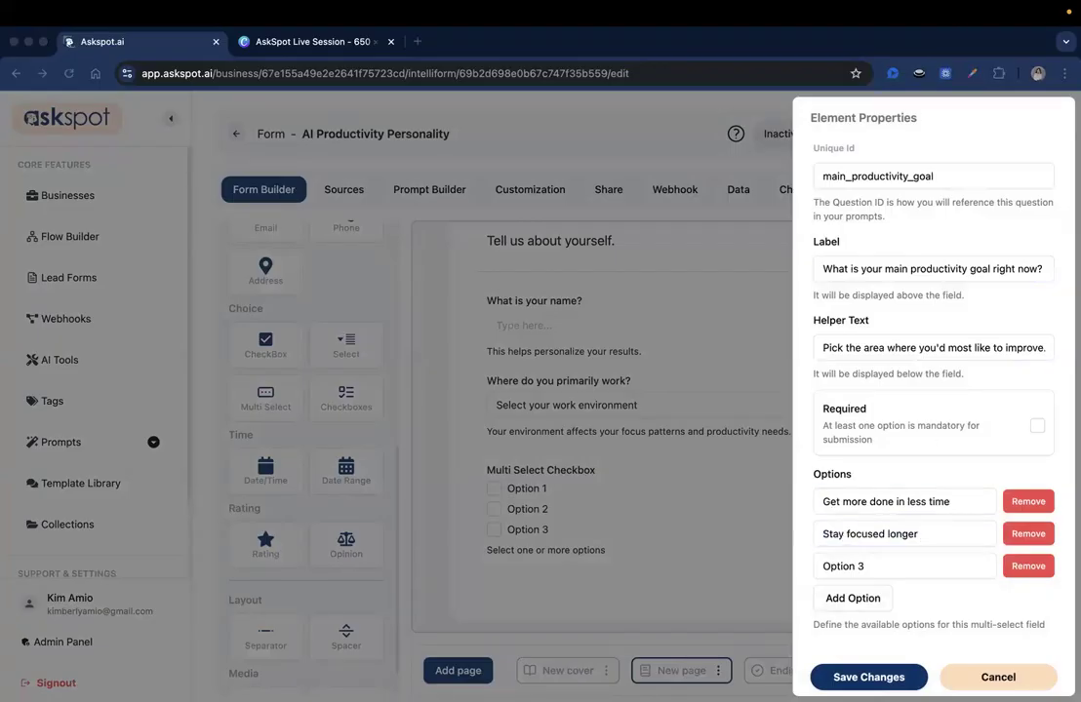
key("super+Tab")
left_click(866, 576)
key("super+a")
type("Stop procrastinating")
Add six more options to the Checkboxes field, below "Stop procrastinating".
left_click(854, 598)
left_click(861, 597)
left_click(861, 616)
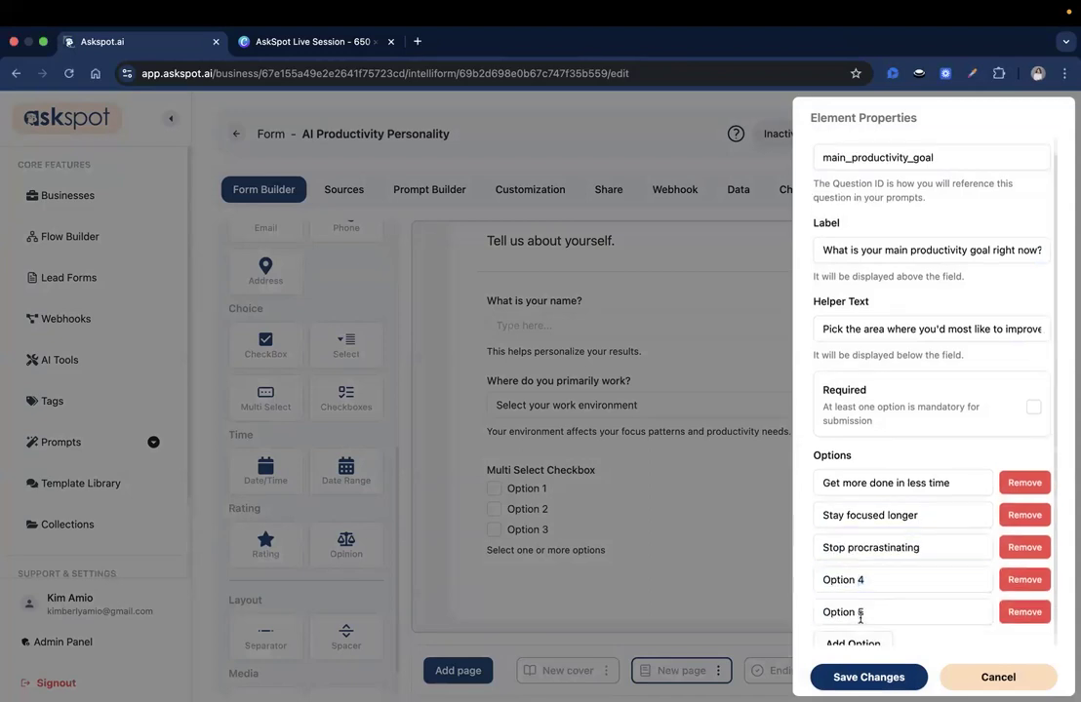
left_click(861, 616)
left_click(862, 621)
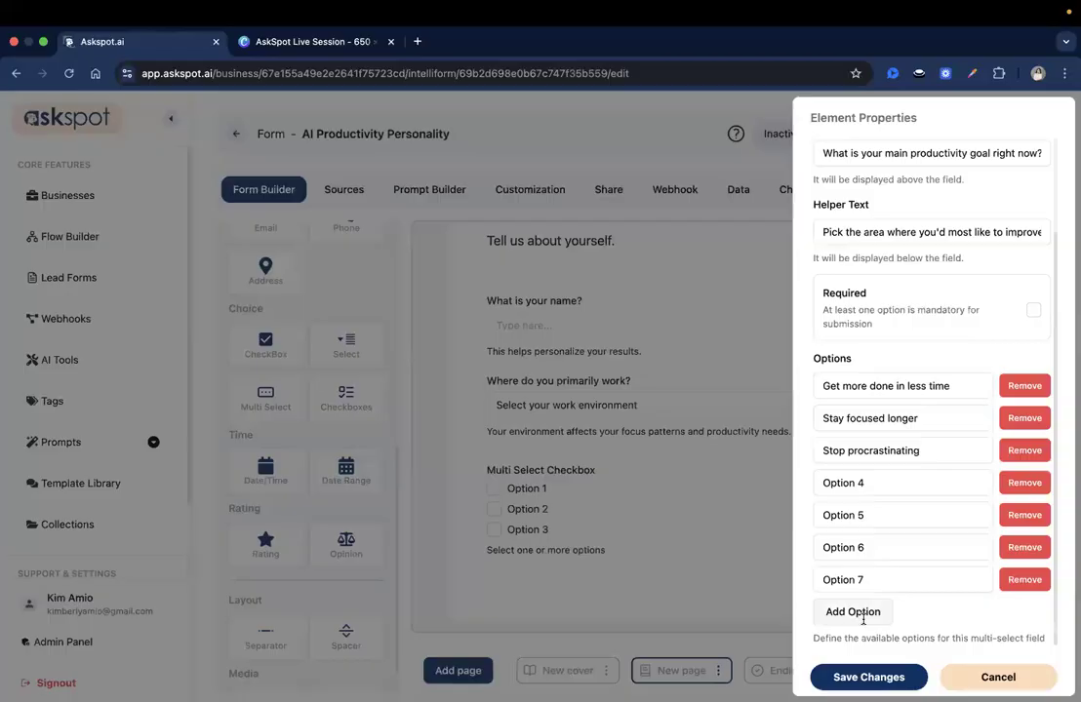
left_click(861, 619)
left_click(862, 614)
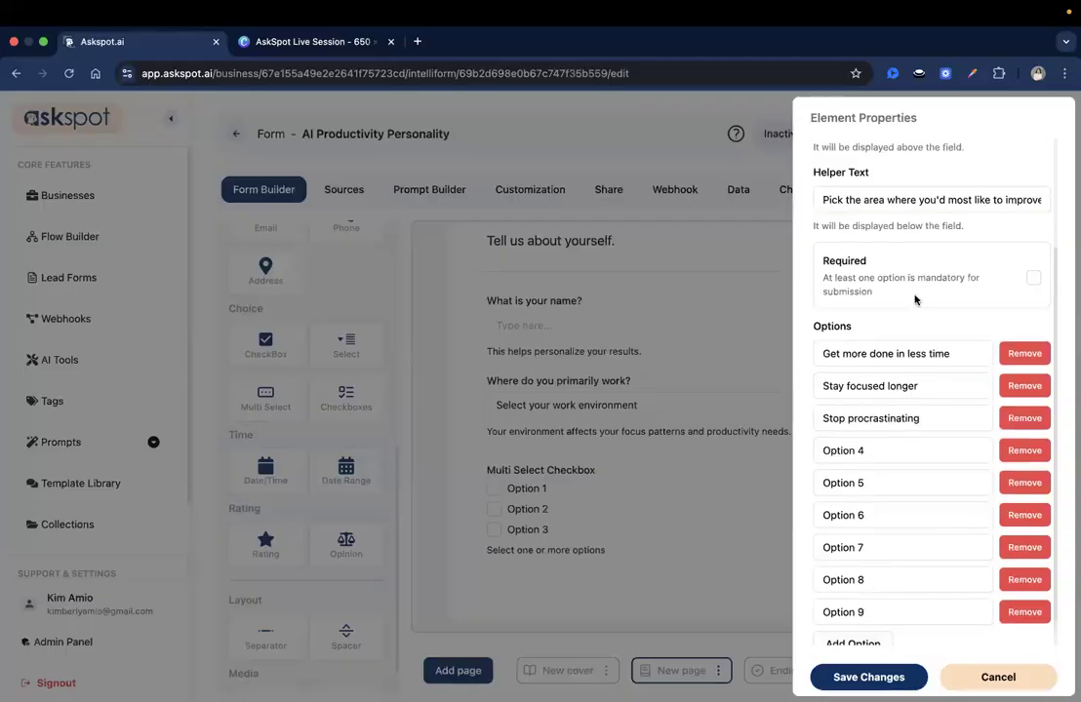
scroll(916, 301, "down", 1)
Rename options 4 to 6 of the Checkboxes field to "Build a better routine", "Reduce overwhelm" and "Manage energy better".
key("super+Tab")
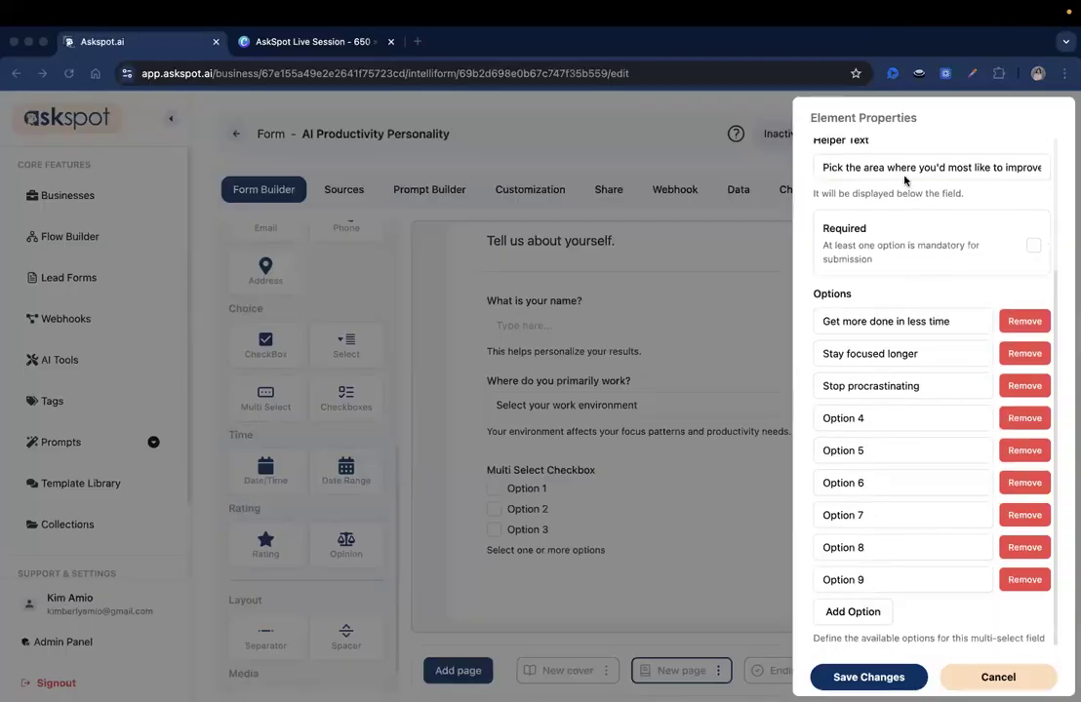
triple_click(862, 419)
type("Build a better routine")
key("super+Tab")
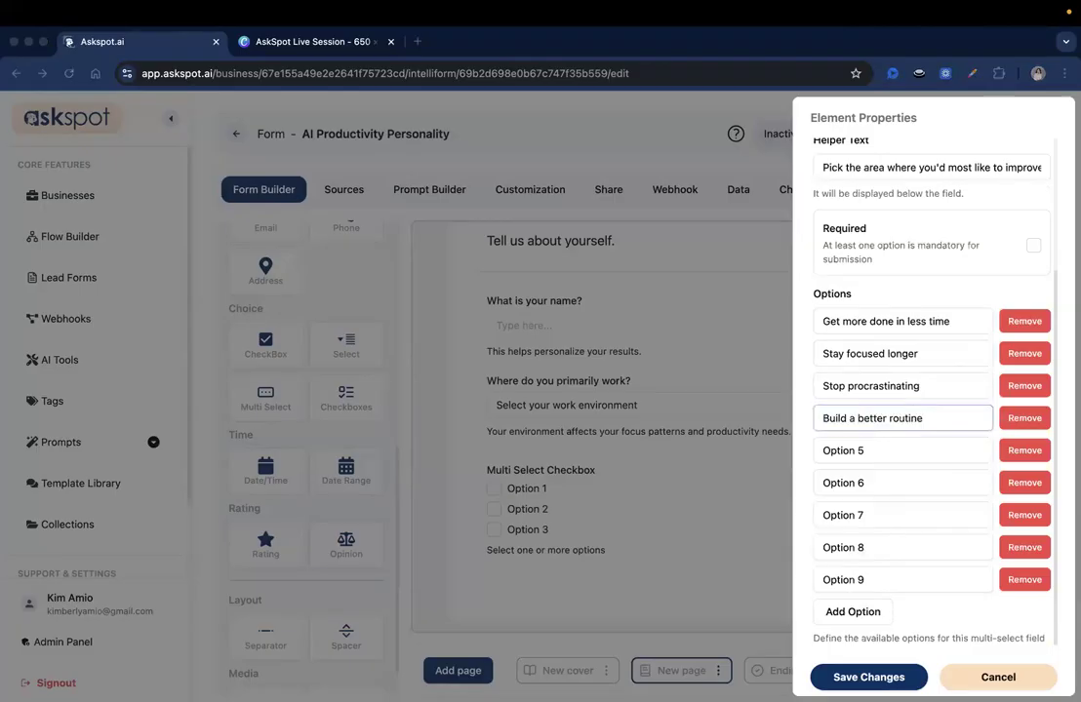
triple_click(881, 452)
type("Reduce overwhelm")
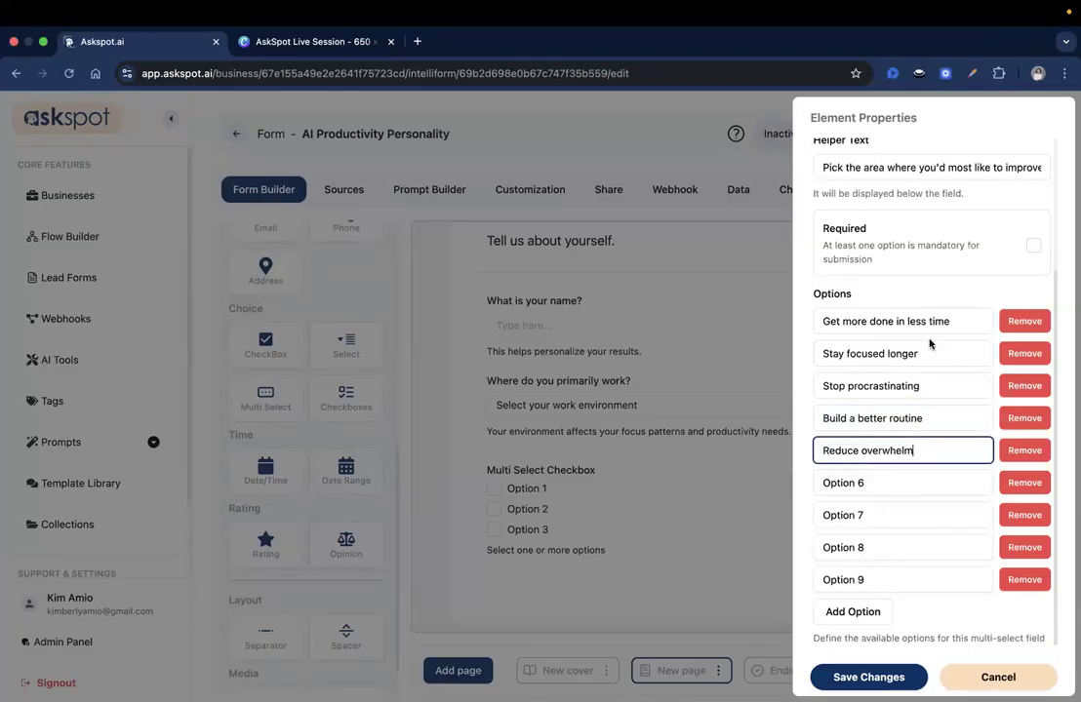
key("super+Tab")
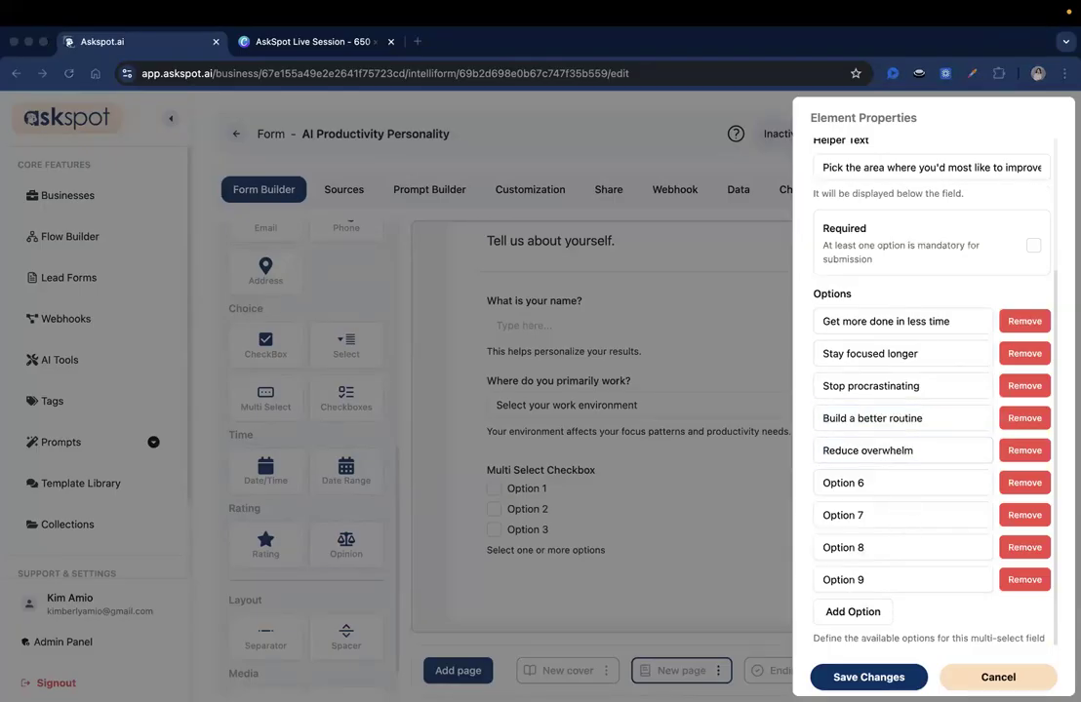
triple_click(878, 492)
type("Manage energy better")
key("super+Tab")
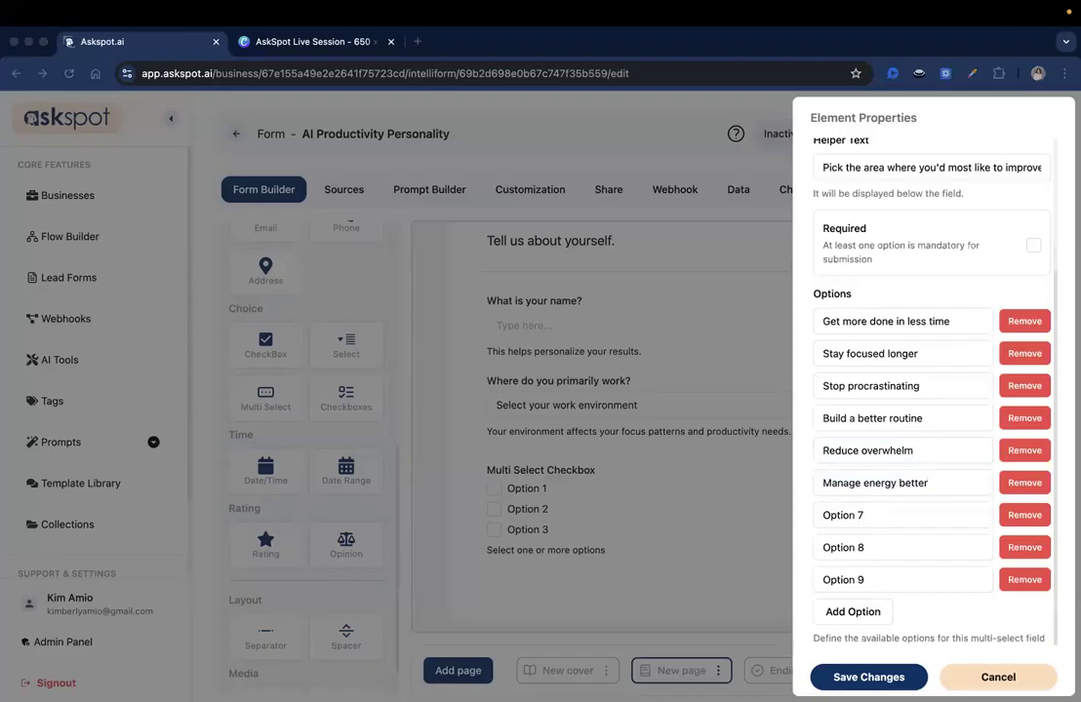
Rename options 7 and 8 to "Improve work-life balance" and "Be more consistent", and remove the surplus Option 9.
triple_click(916, 508)
type("Improve work-life balance")
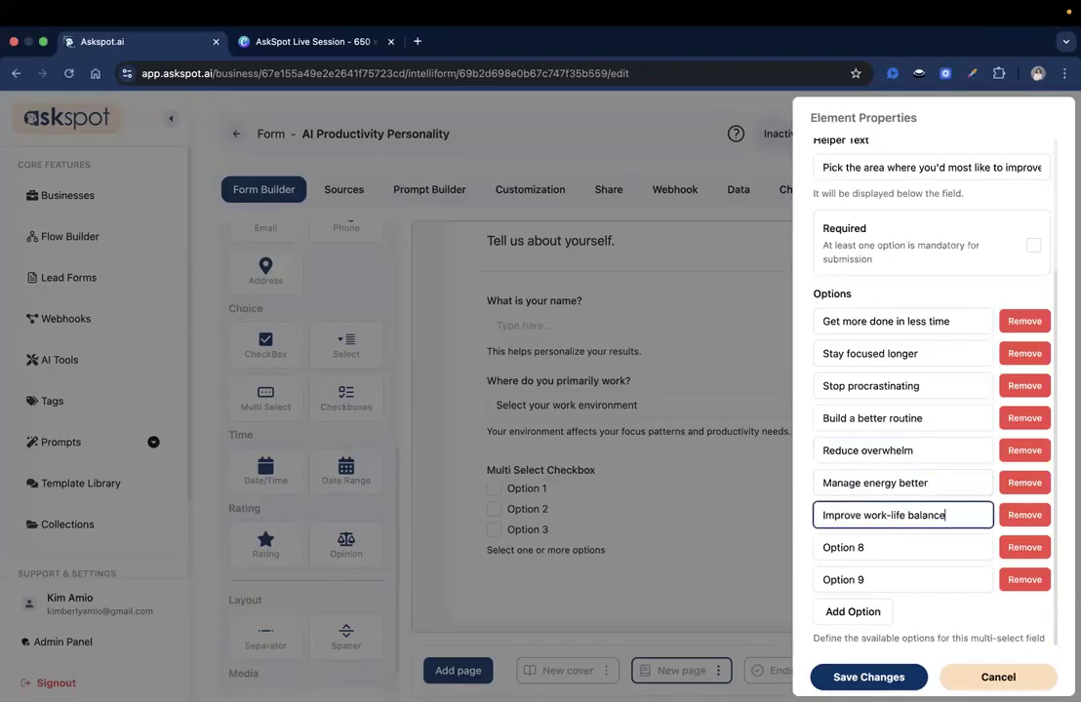
double_click(938, 537)
triple_click(937, 537)
type("Be more consistent")
left_click(1025, 579)
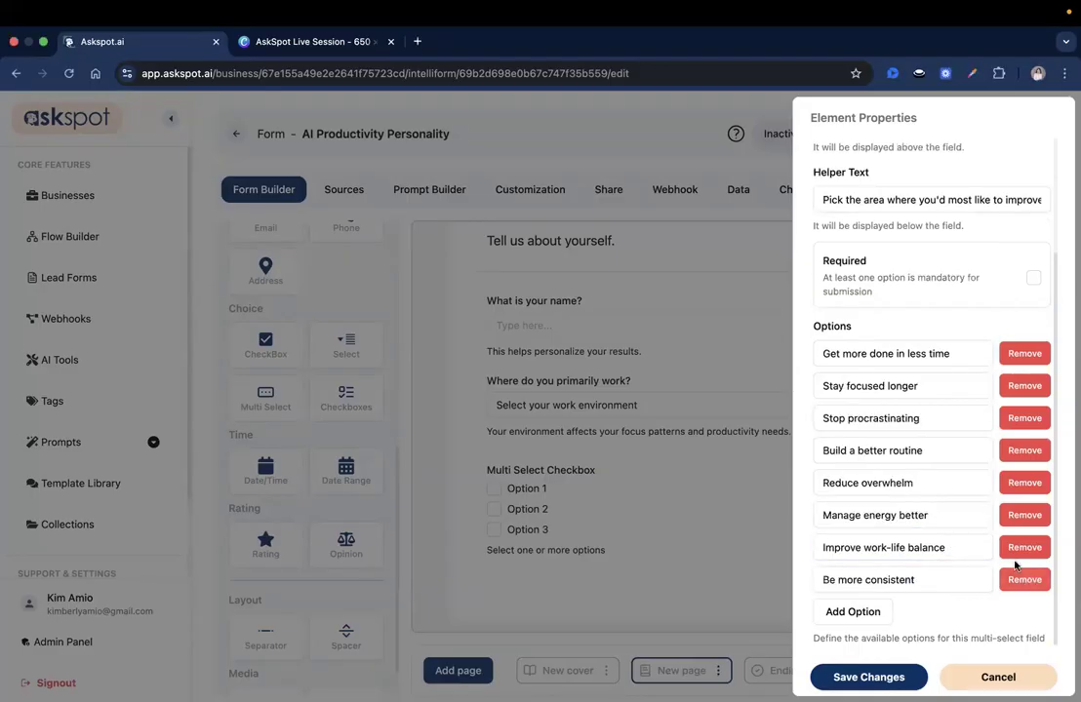
Save the Checkboxes field's properties and save the current Basic Profile page.
scroll(922, 572, "up", 3)
scroll(908, 599, "down", 4)
left_click(868, 677)
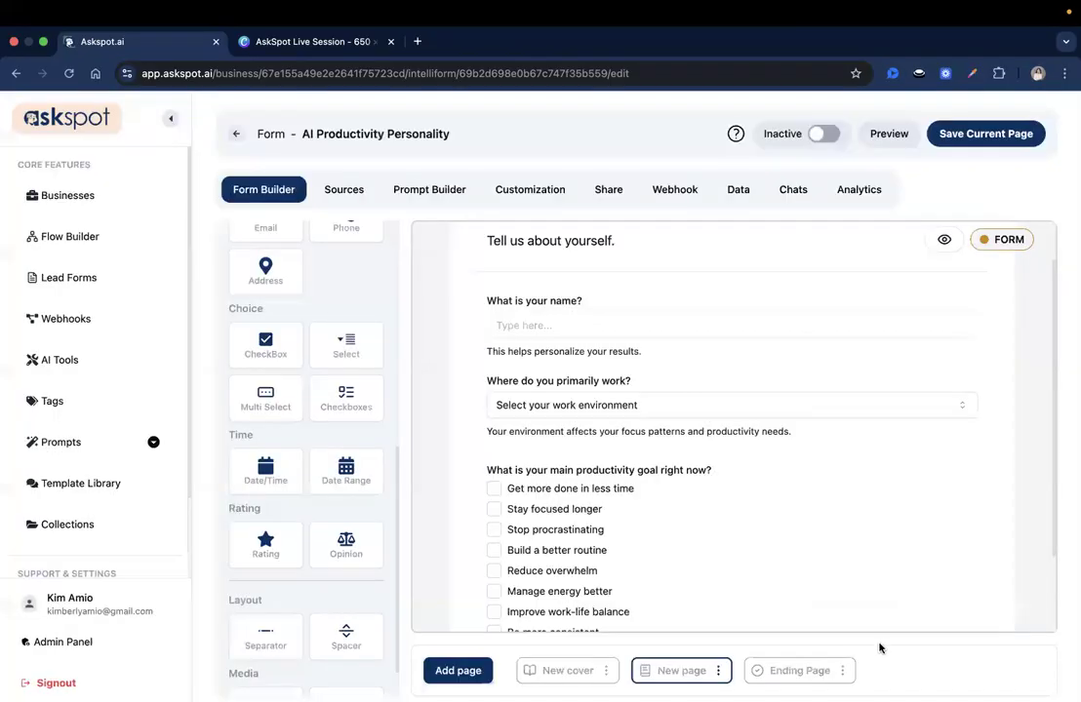
scroll(813, 541, "down", 2)
scroll(944, 433, "up", 1)
left_click(985, 134)
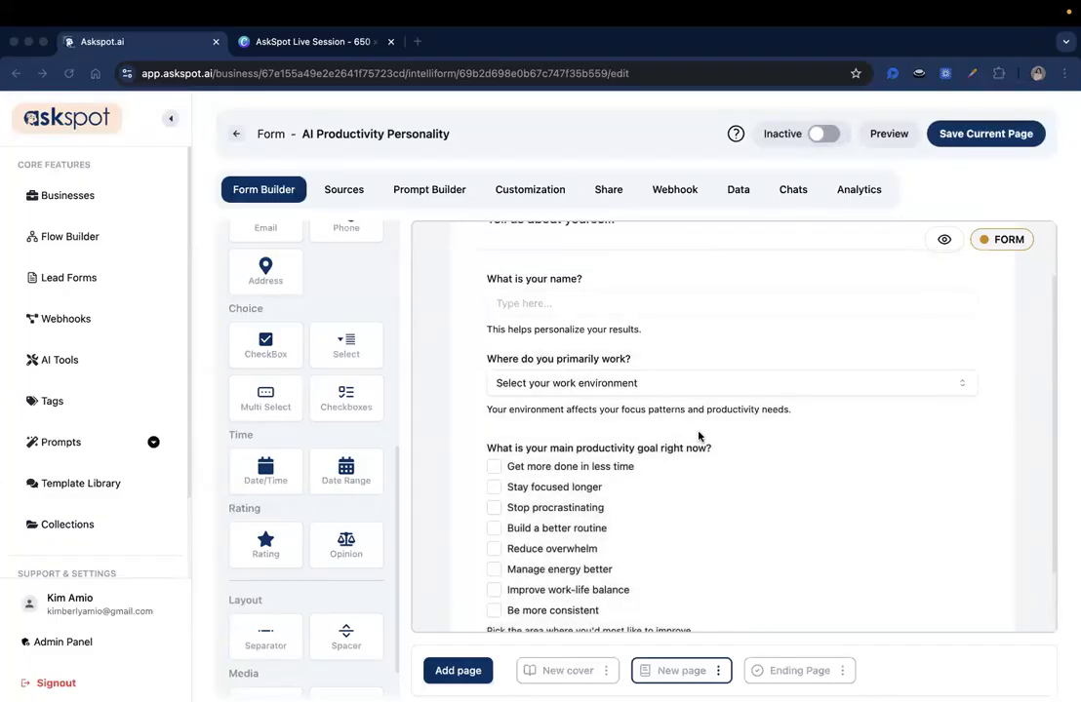
scroll(722, 299, "up", 1)
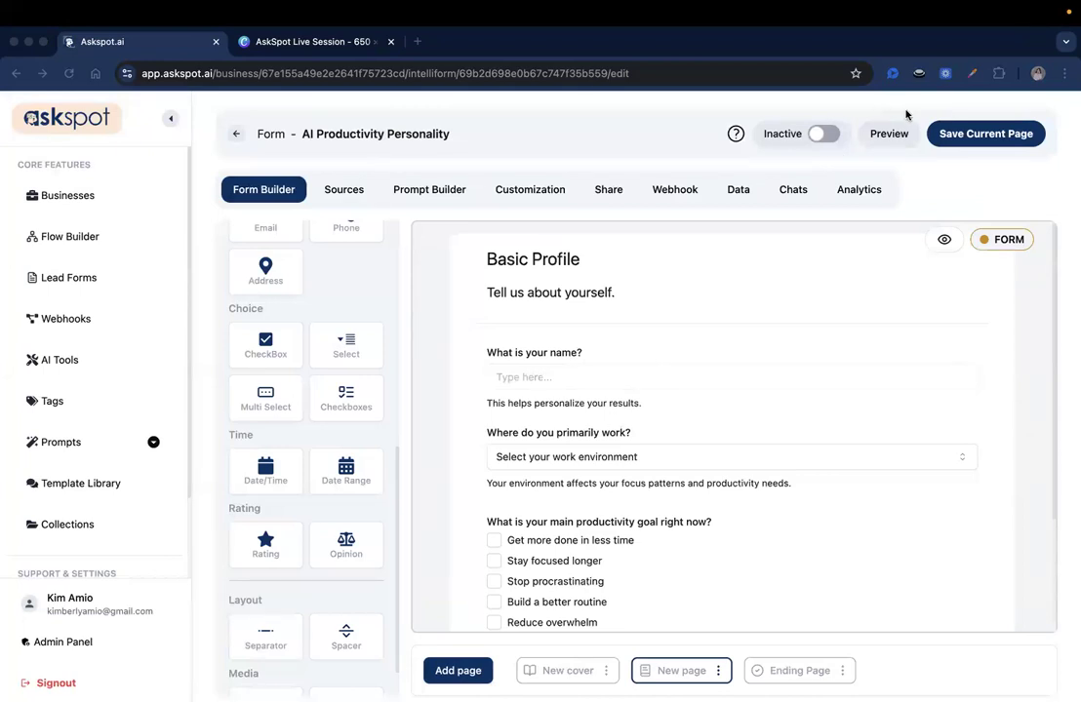
Change the current form page's name to "Basic Profile" and save the new name.
left_click(475, 667)
left_click(718, 670)
left_click(718, 670)
left_click(728, 603)
triple_click(557, 390)
type("Basic Pro")
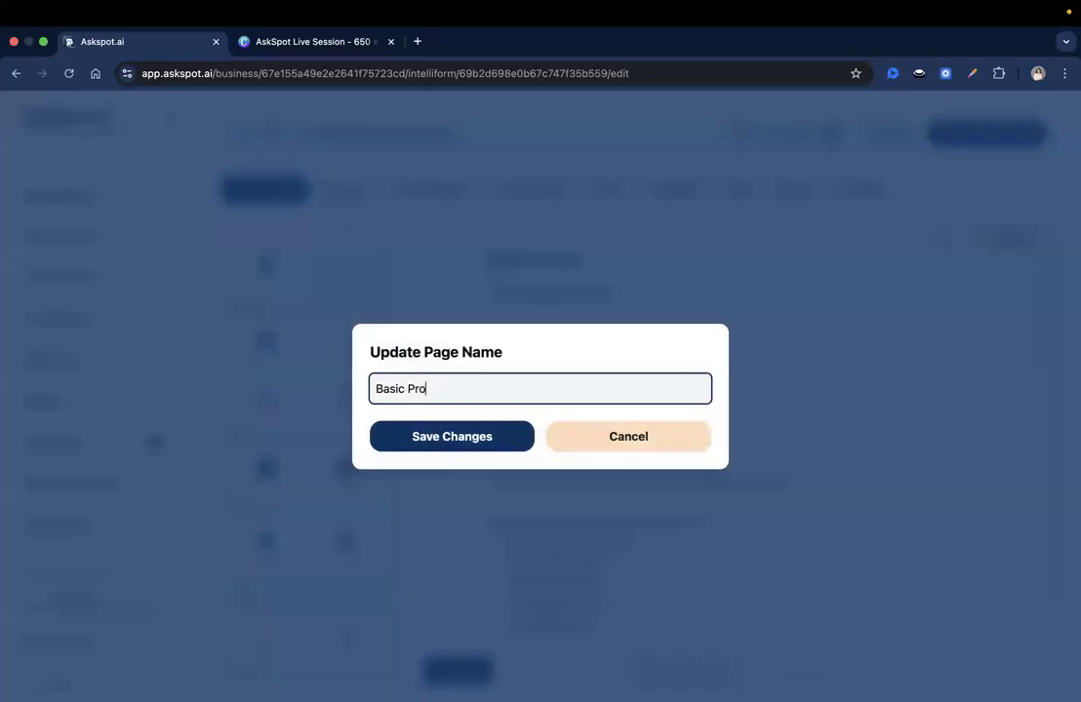
type("file")
left_click(478, 437)
scroll(449, 586, "down", 3)
scroll(695, 600, "up", 3)
Add another Form page after Basic Profile and name it "Work Habits".
left_click(457, 670)
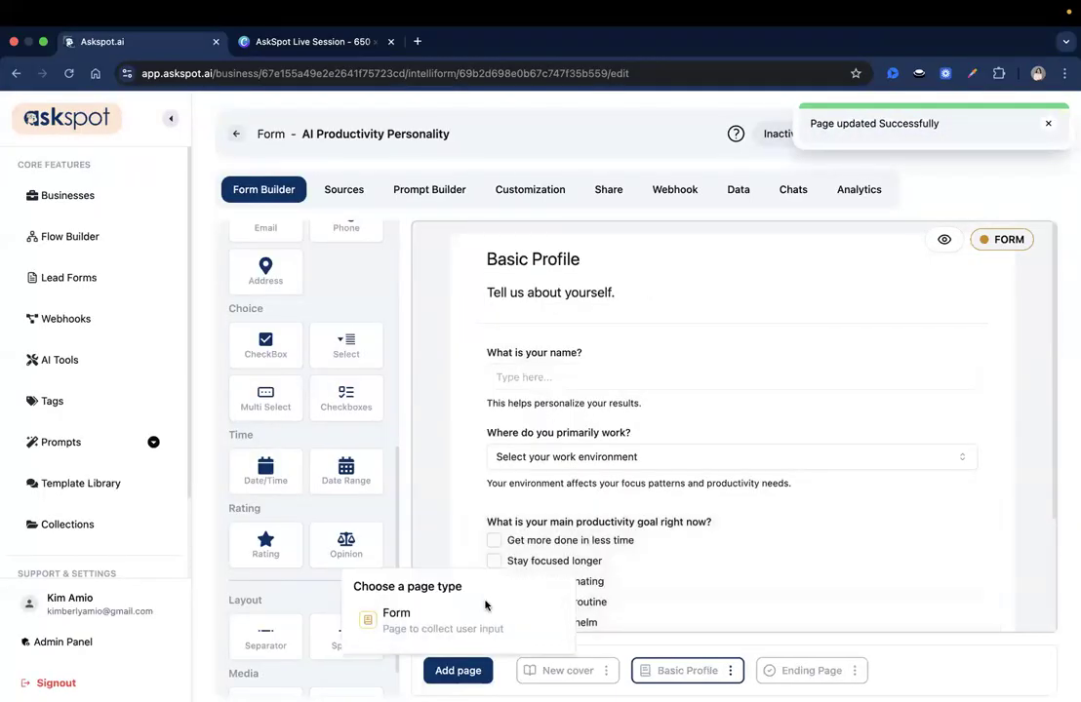
left_click(482, 631)
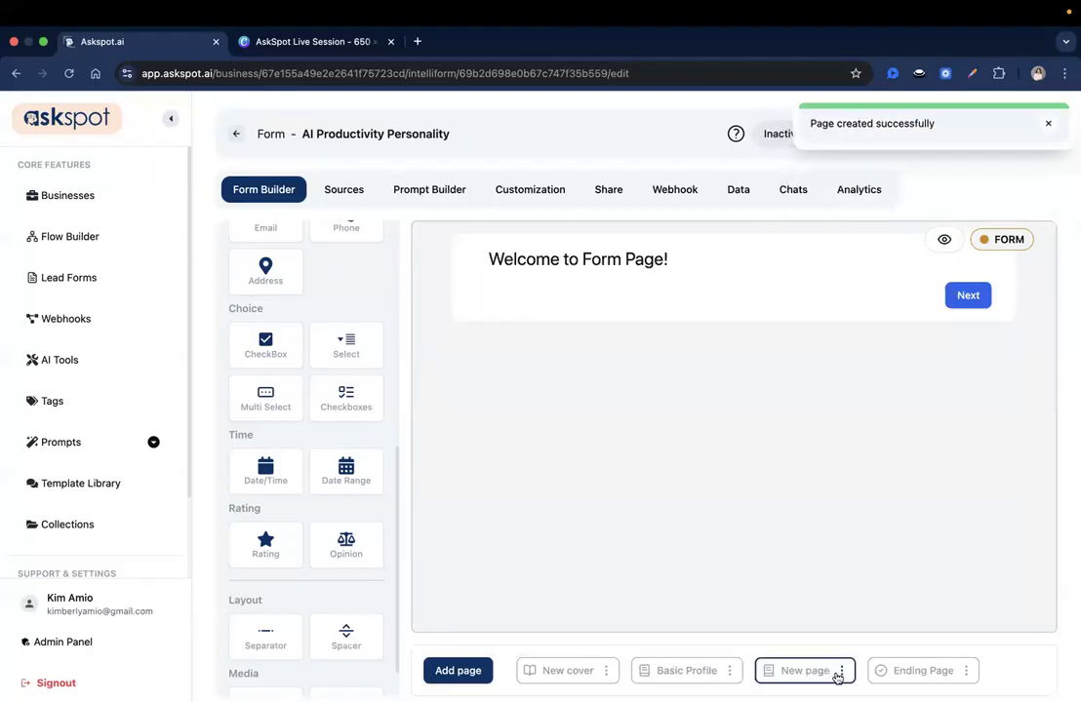
left_click(845, 670)
left_click(853, 598)
left_click(526, 392)
key("super+a")
type("Wor")
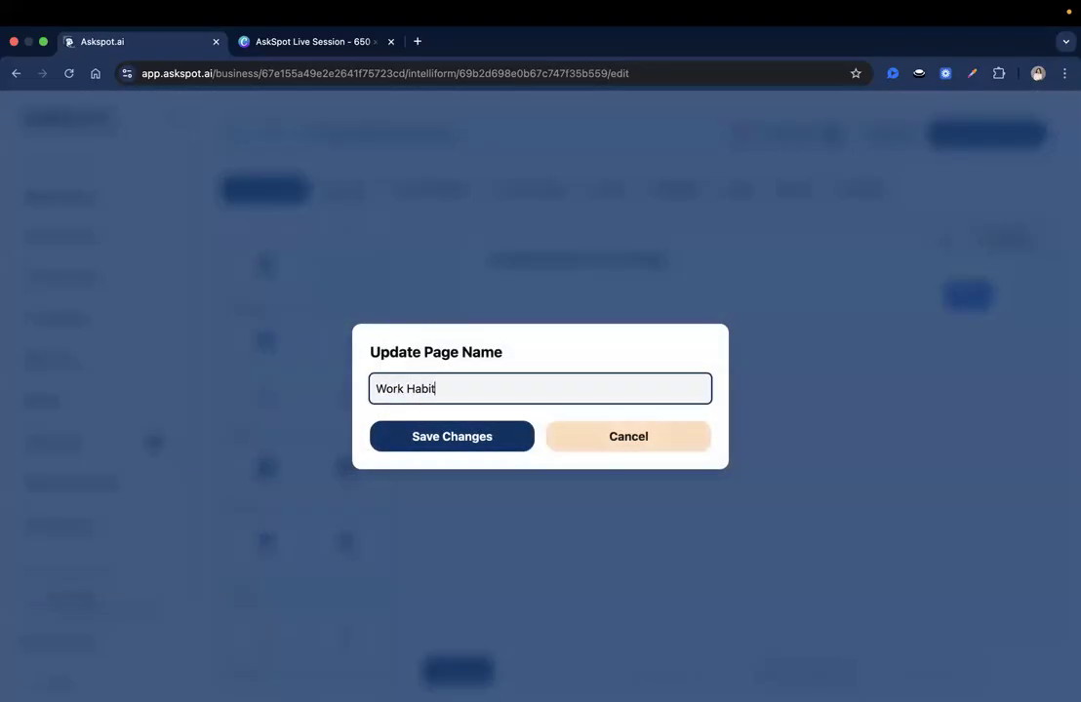
type("k Habits")
left_click(494, 446)
Add a SubTitle element below the title on the Work Habits page.
scroll(267, 516, "up", 5)
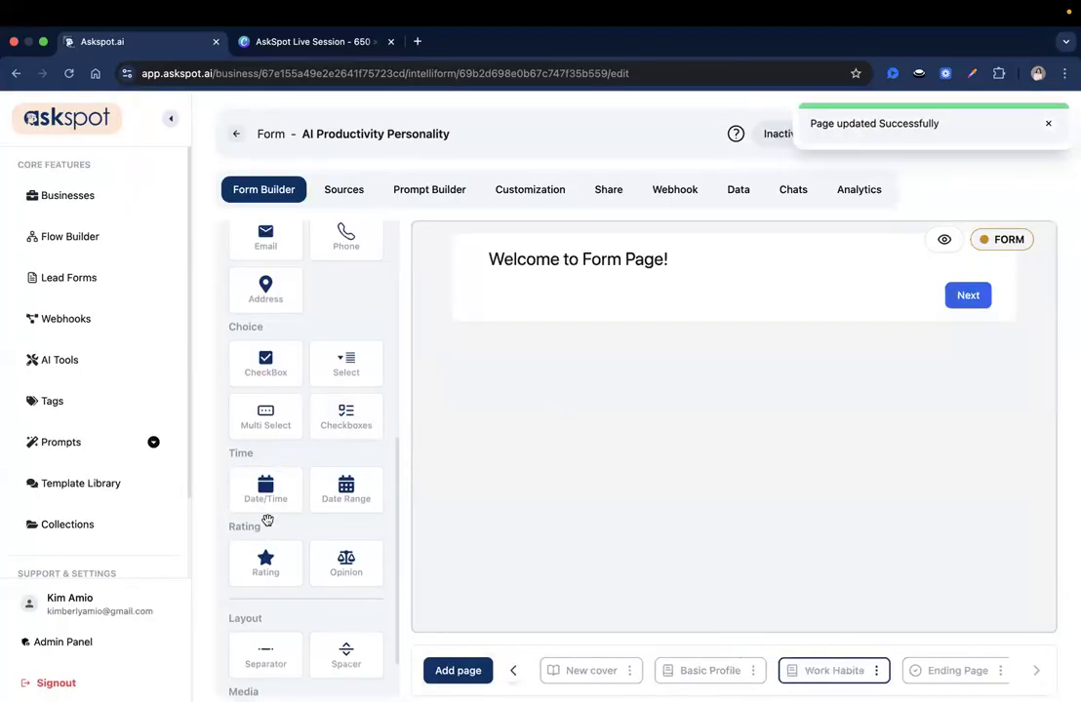
scroll(267, 439, "up", 3)
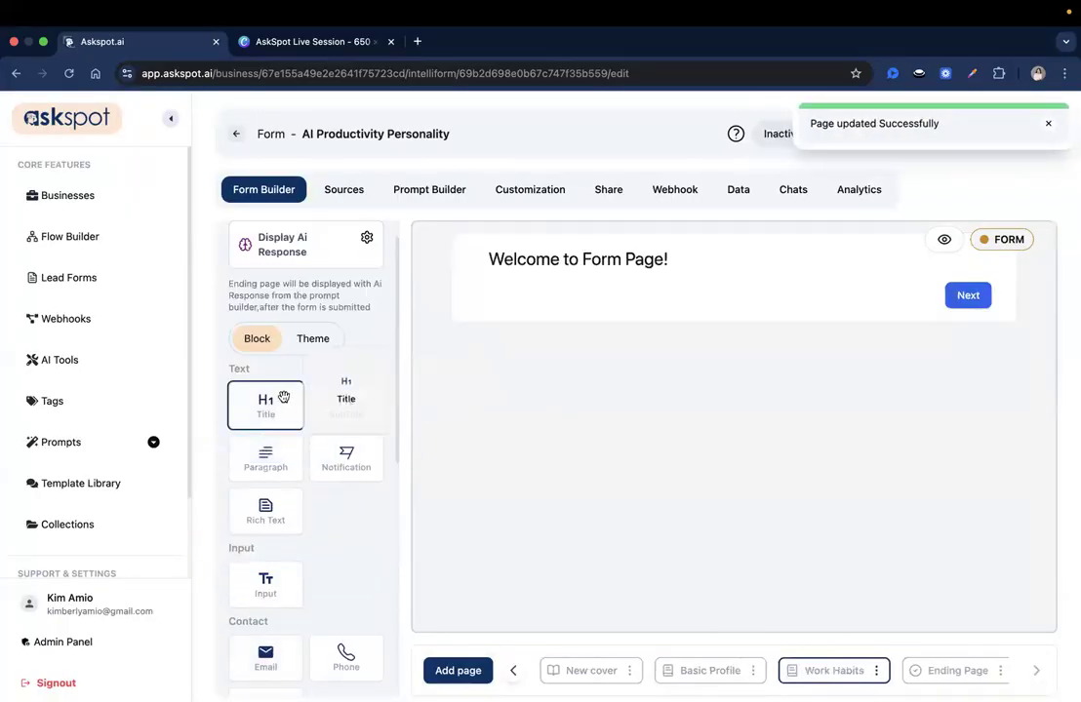
left_click_drag(328, 401, 562, 258)
Set the title text on the new form page to "Work Habits".
left_click(564, 256)
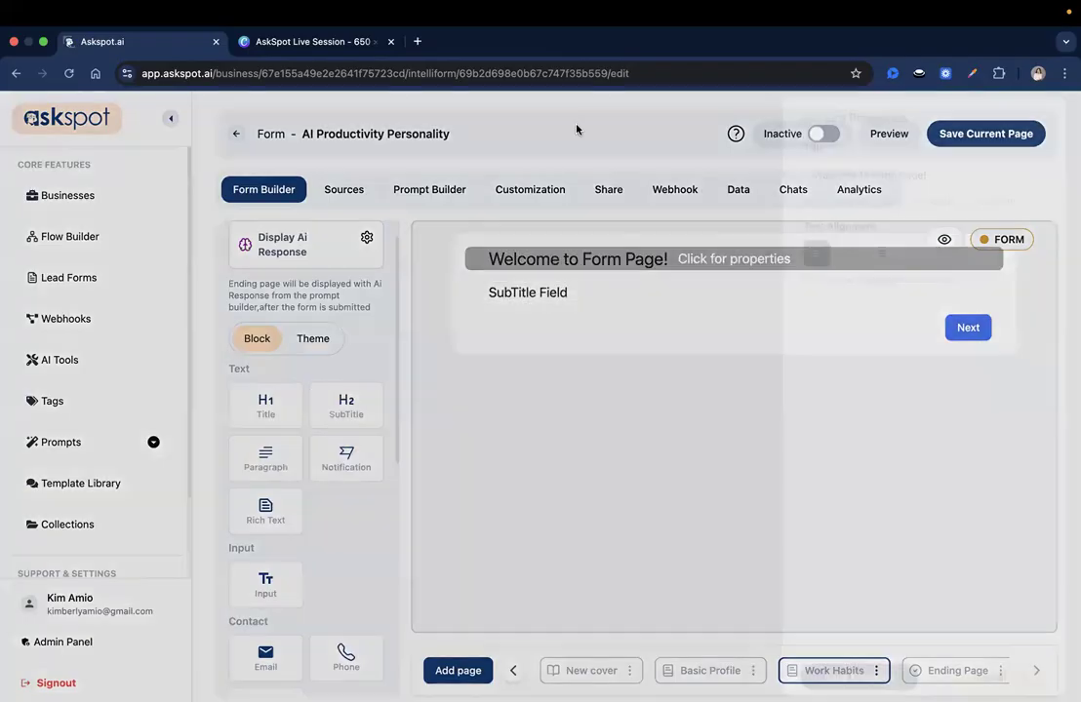
key("super+Tab")
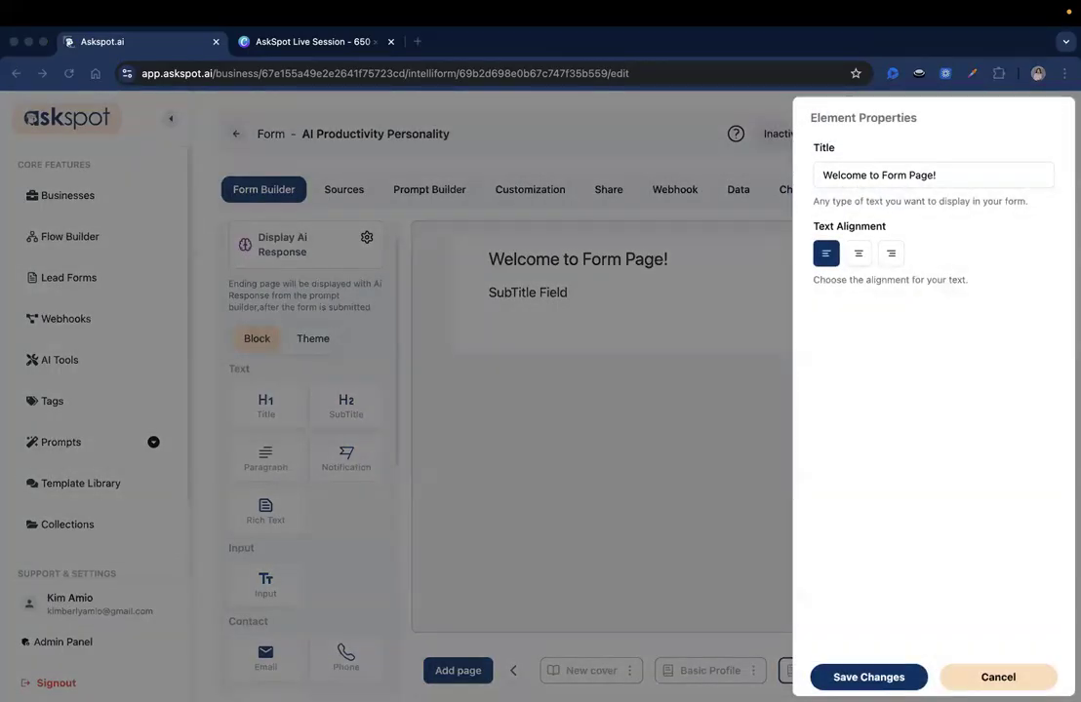
left_click(898, 175)
key("ctrl+a")
type("Work Habits")
left_click(710, 372)
Set the subtitle text on the Work Habits page to "Share about your work habits.".
left_click(586, 292)
key("super+Tab")
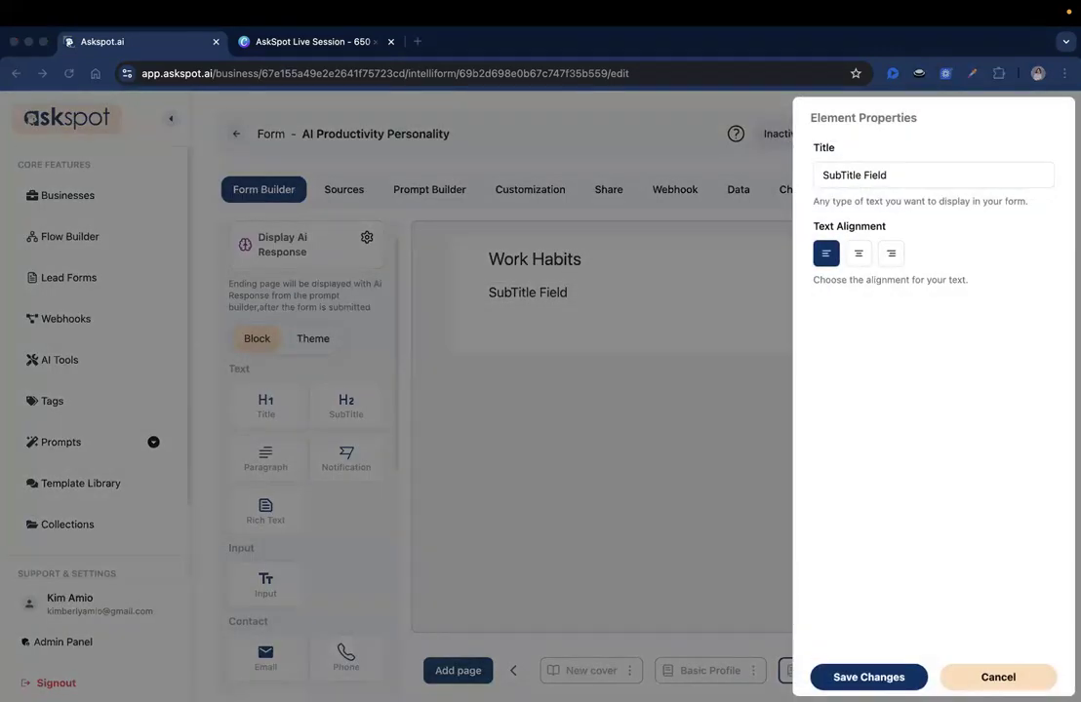
left_click(874, 176)
key("ctrl+a")
type("Share about your work habits.")
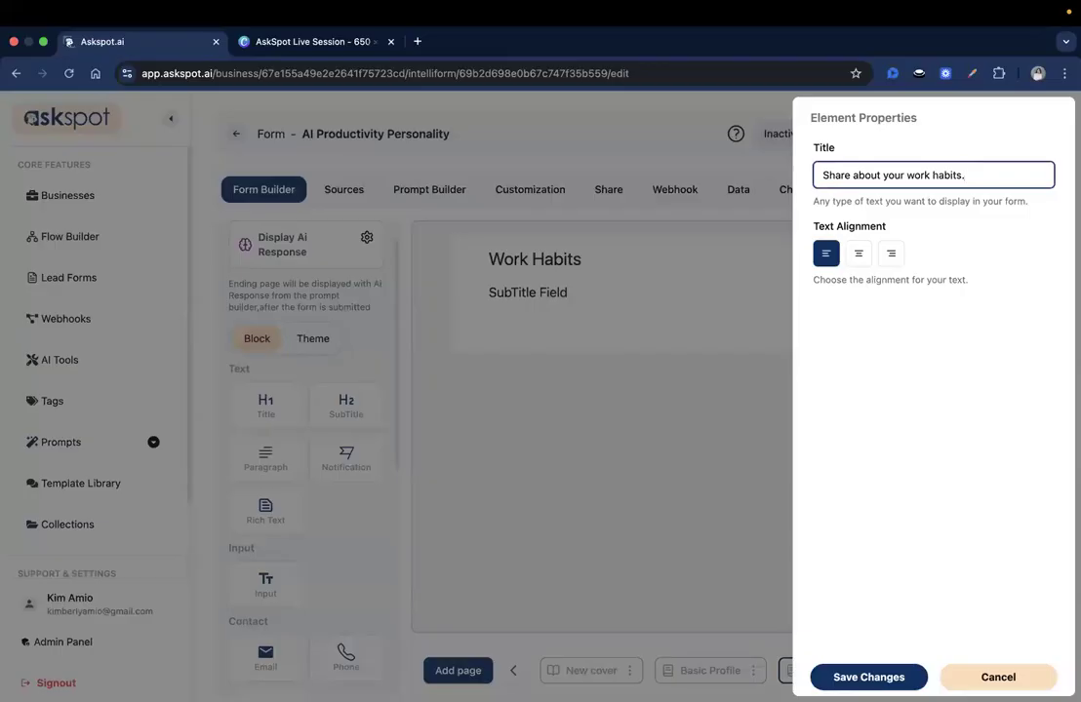
left_click(713, 390)
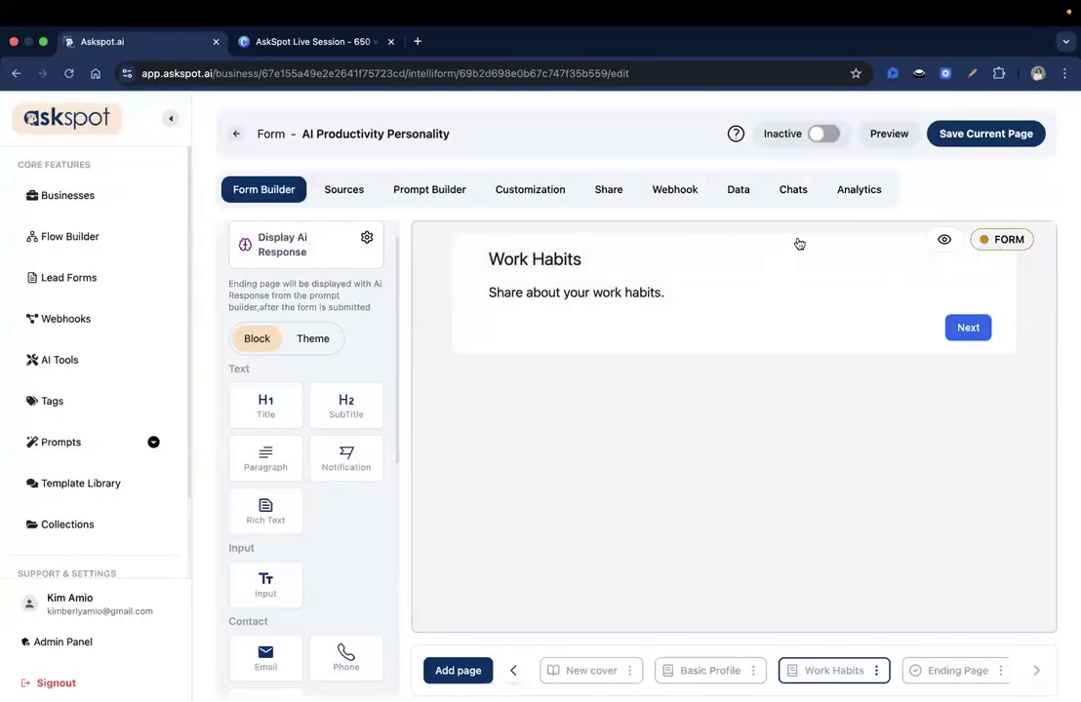
key("super+Tab")
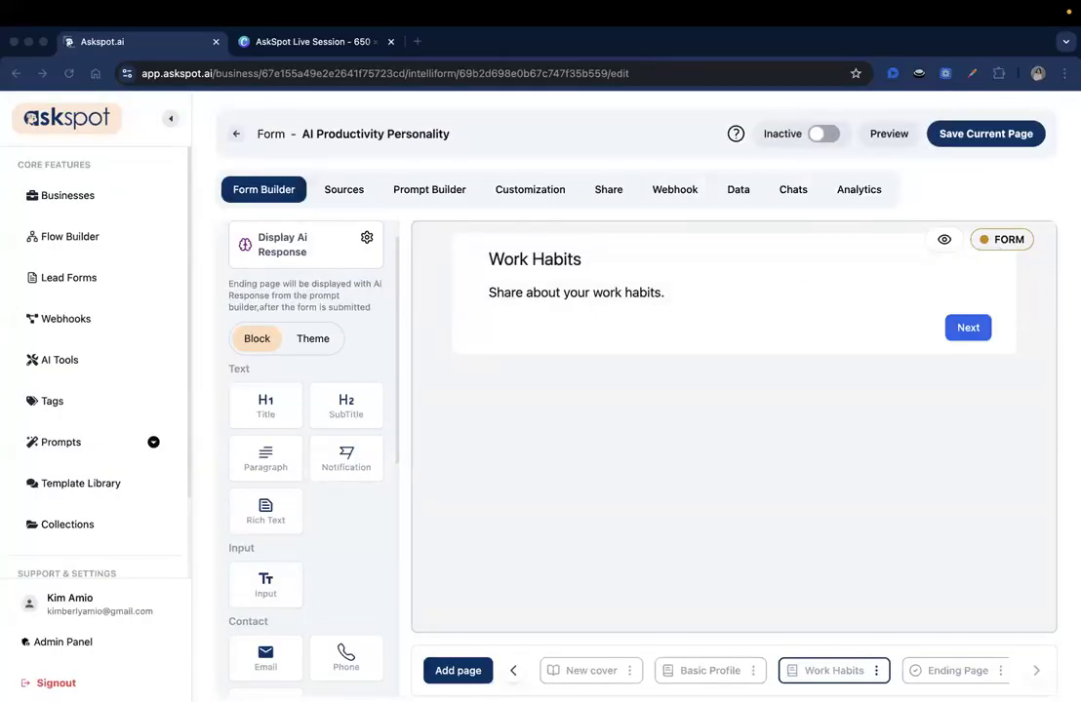
Add a Separator element below the subtitle on the Work Habits page.
scroll(289, 449, "down", 5)
scroll(283, 418, "up", 2)
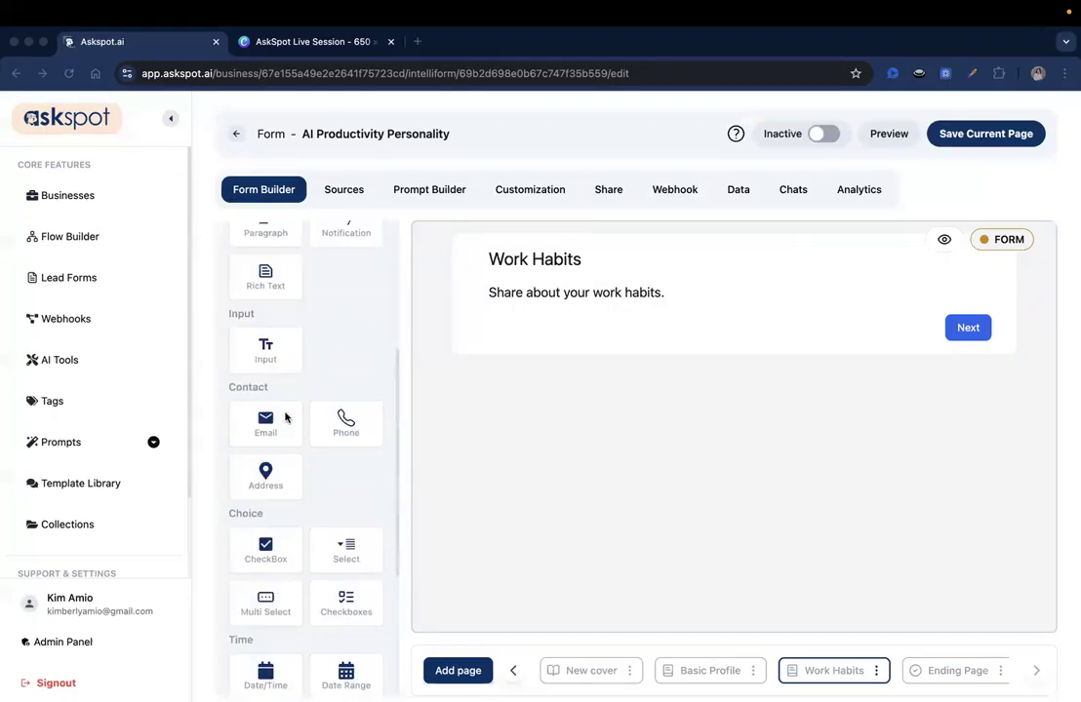
scroll(284, 417, "down", 3)
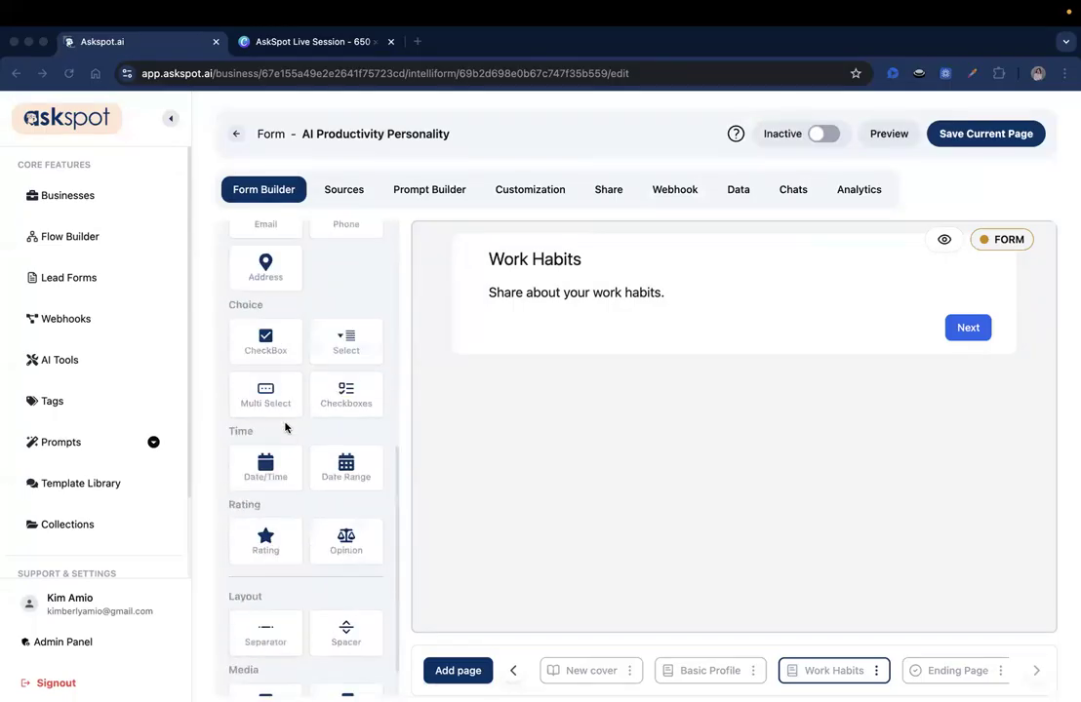
left_click_drag(275, 614, 519, 336)
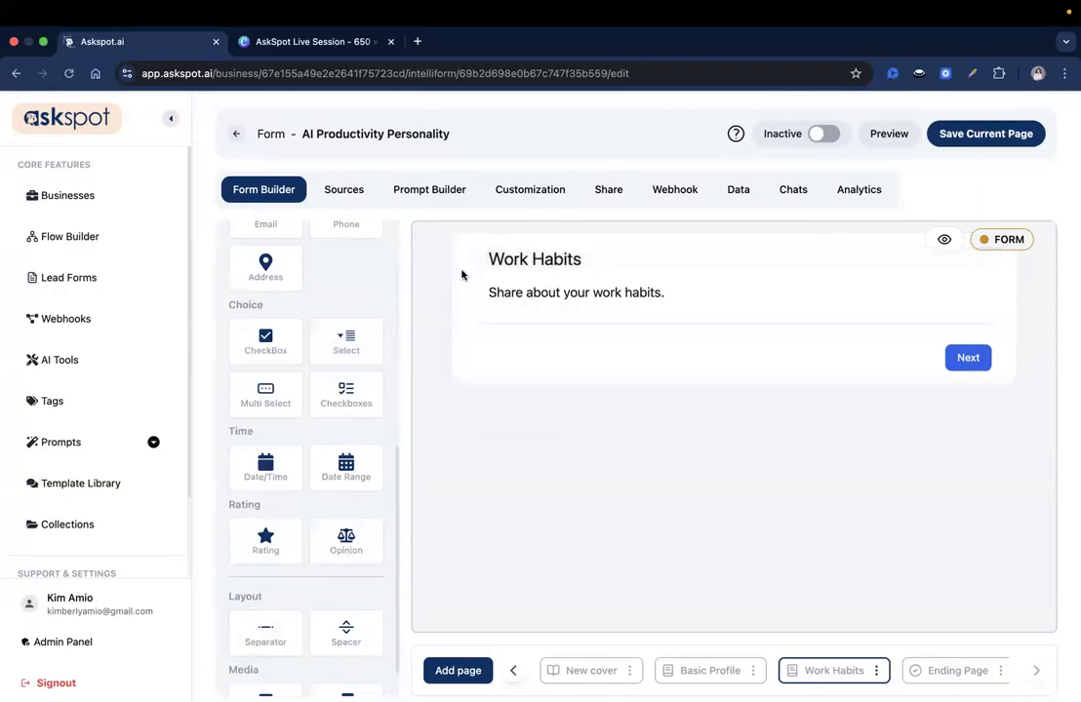
Add a Select field below the separator and set its unique ID to "task_approach".
left_click_drag(367, 338, 617, 358)
left_click(619, 355)
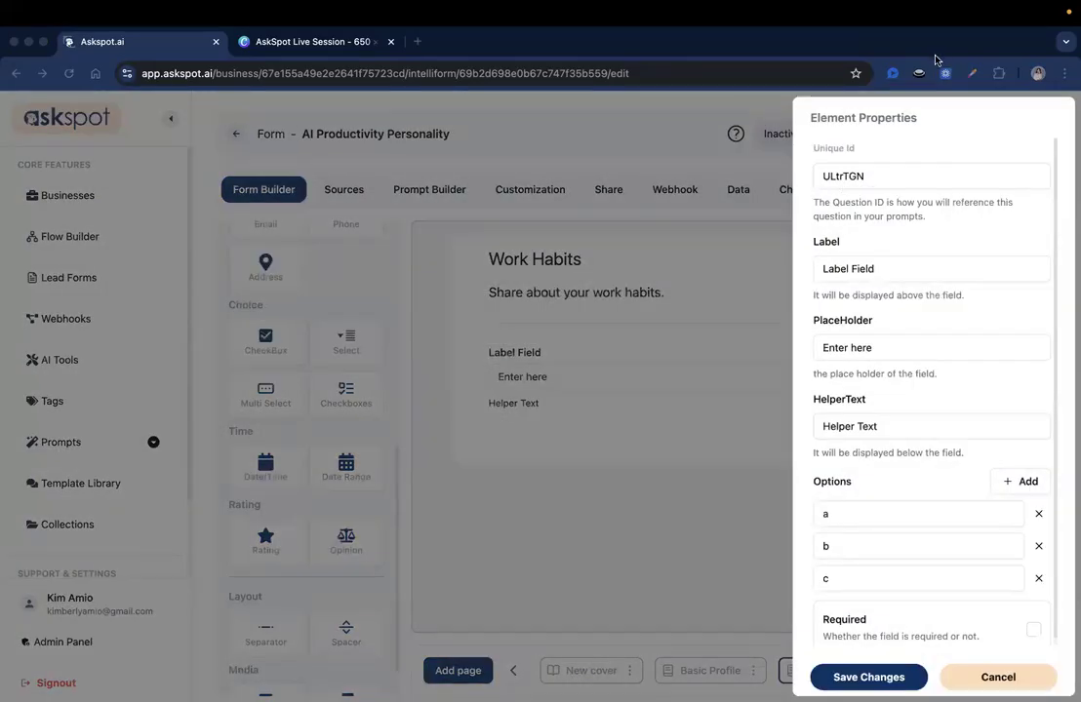
double_click(896, 179)
type("task_approach")
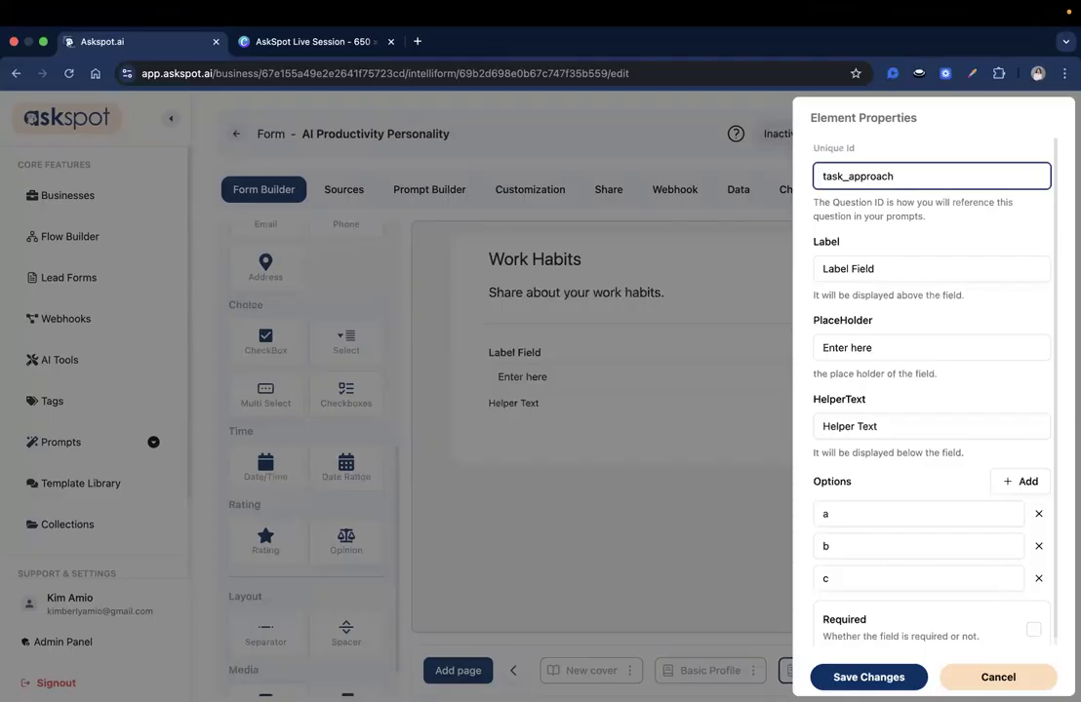
key("super+Tab")
Set the field's label to "How do you usually approach your work tasks?" and its helper text to "Select the statement that feels most like you.".
triple_click(917, 260)
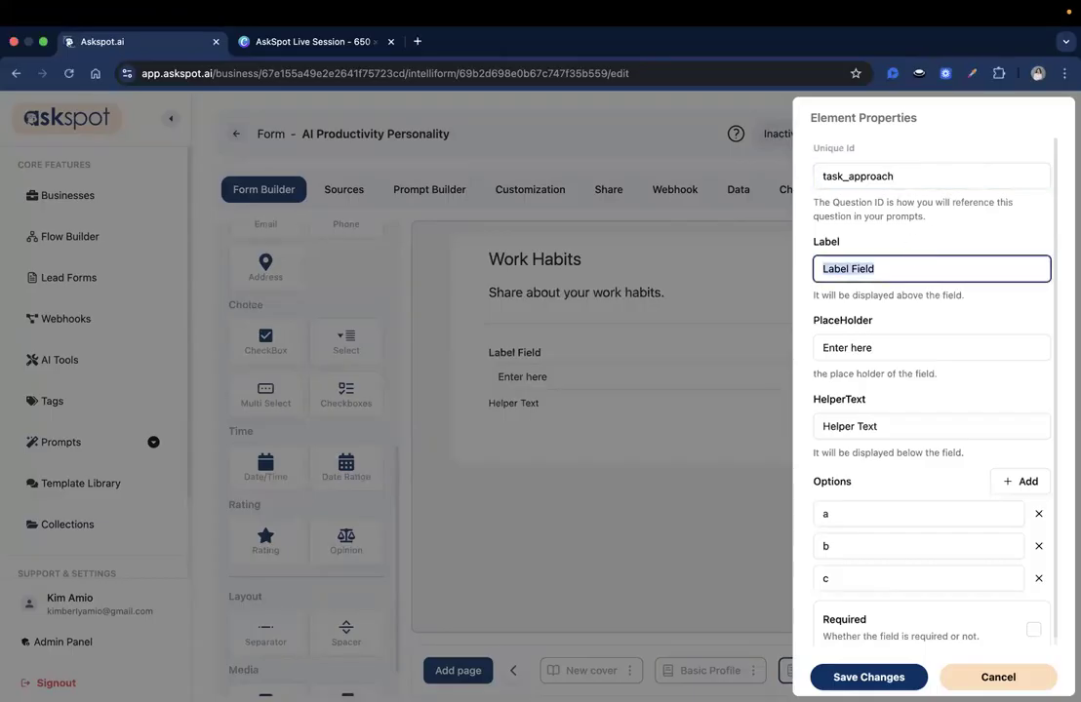
type("How do you usually approach your work tasks?")
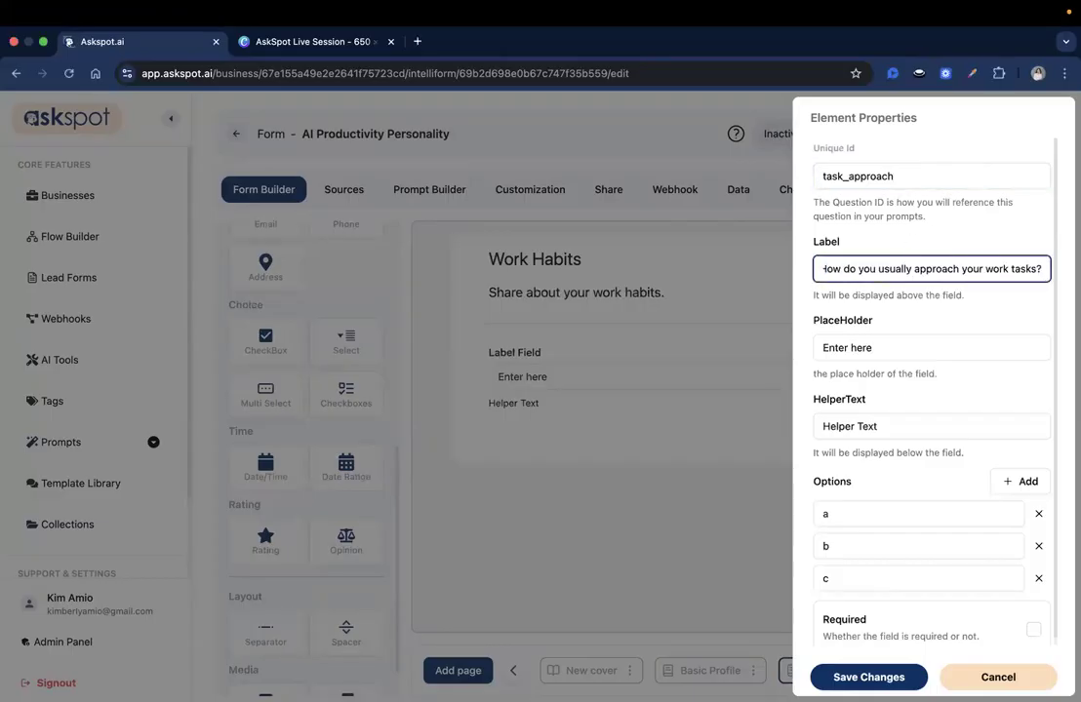
key("super+Tab")
triple_click(904, 418)
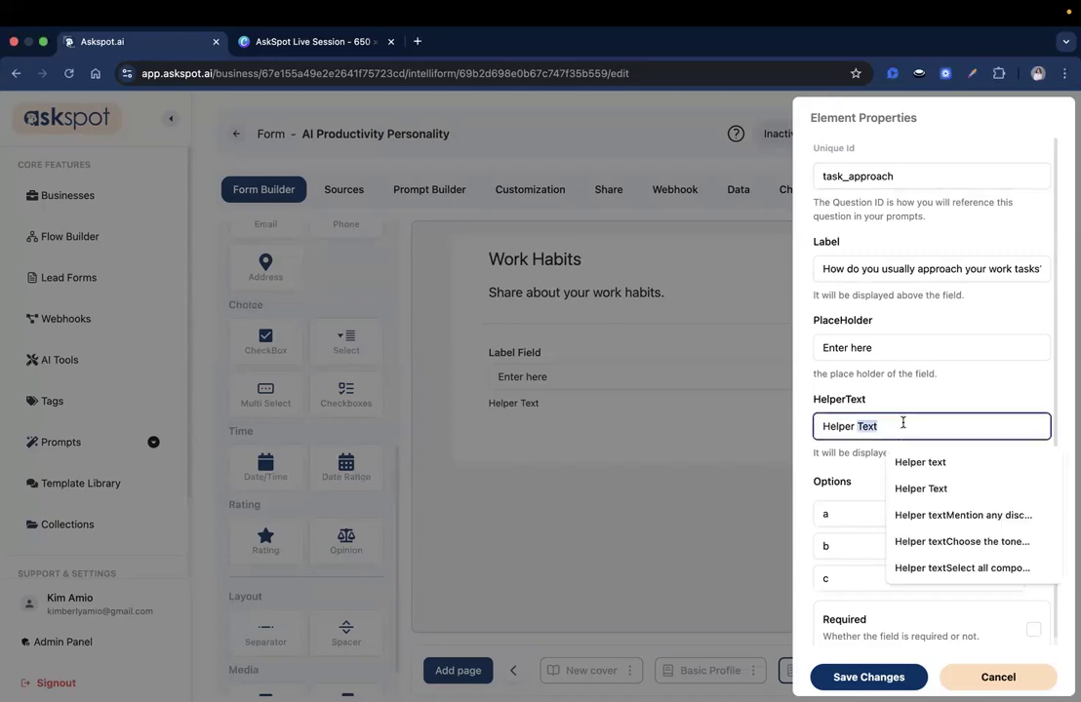
type("Select the statement that feels most like you.")
key("super+Tab")
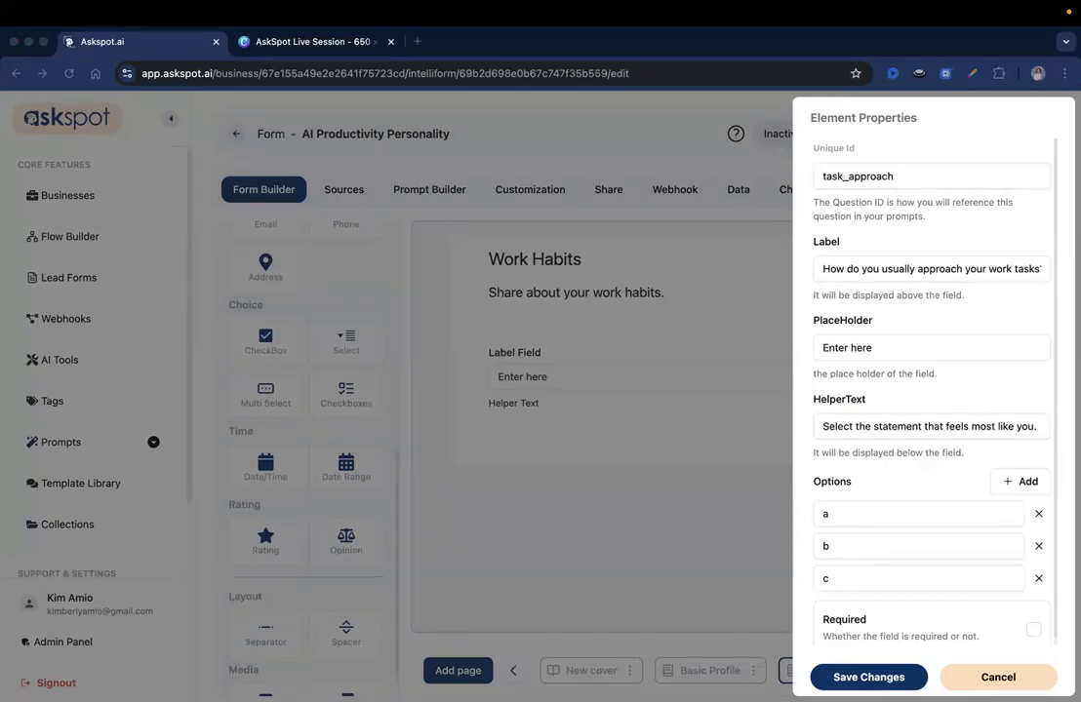
Set the first three options to "I make a plan and follow it closely", "I work best with loose structure" and "I jump into what feels urgent".
triple_click(868, 511)
type("I make a plan and follow it closely")
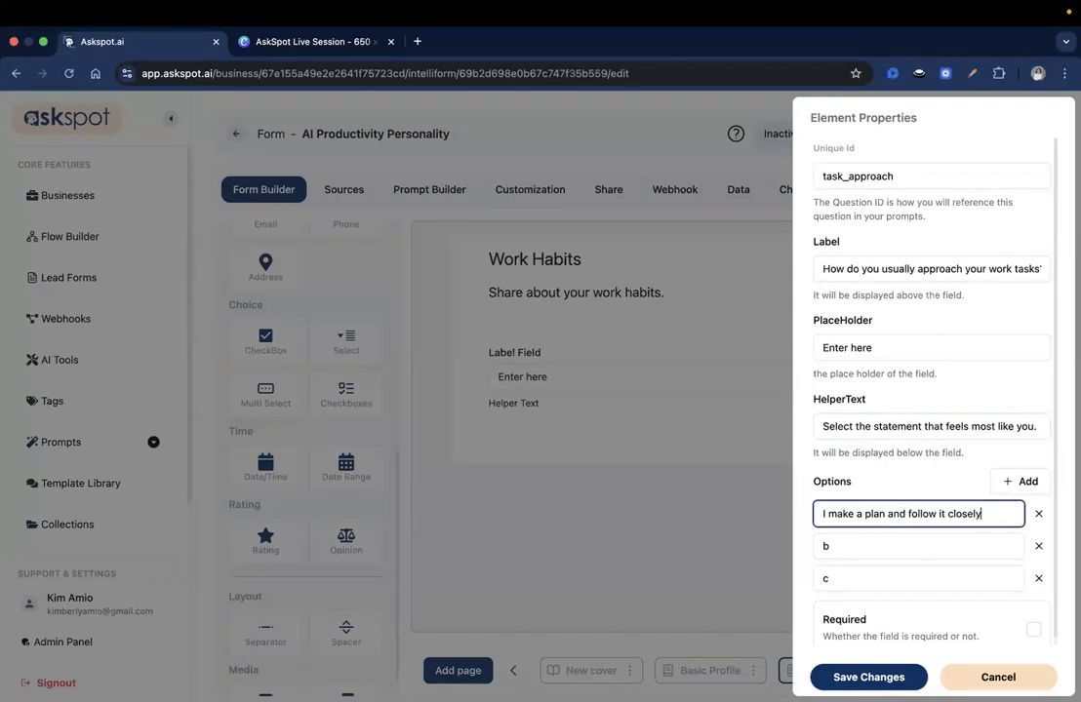
key("super+Tab")
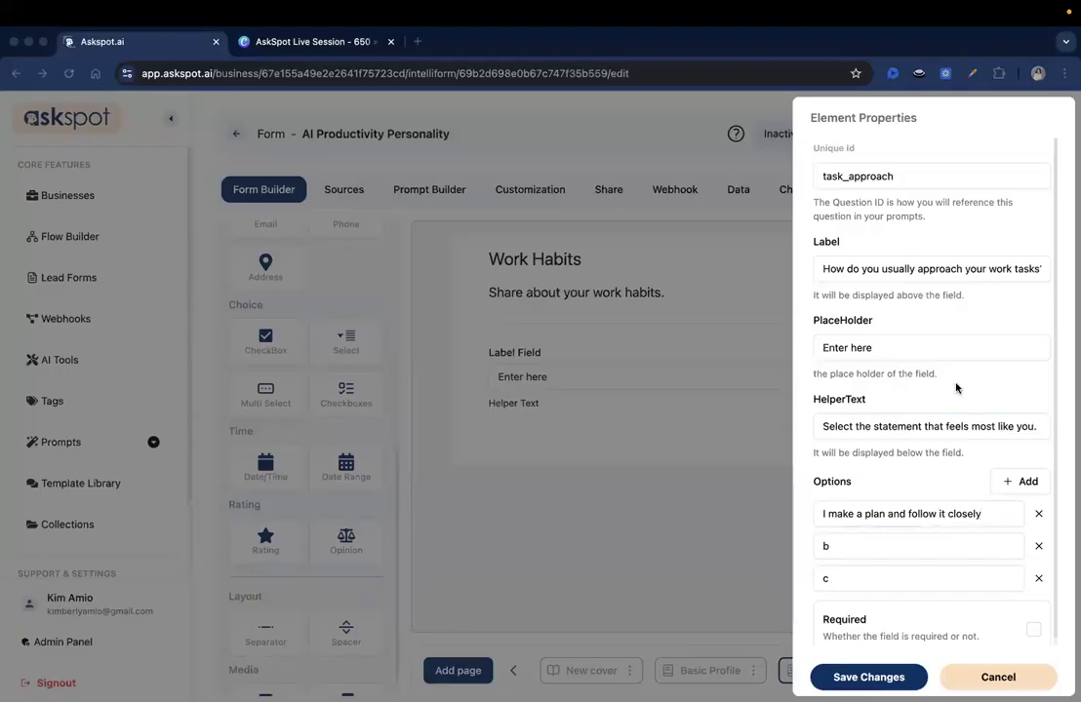
triple_click(871, 546)
type("I work best with loose structure")
key("super+Tab")
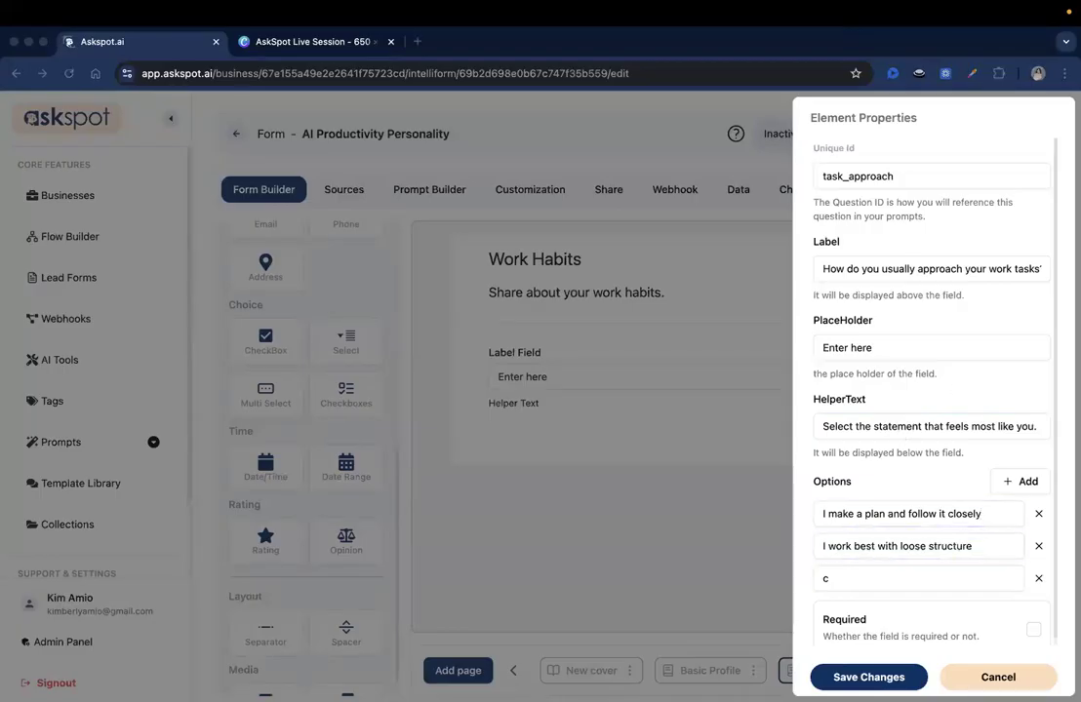
key("super+Tab")
triple_click(849, 579)
type("I jump into what feels urgent")
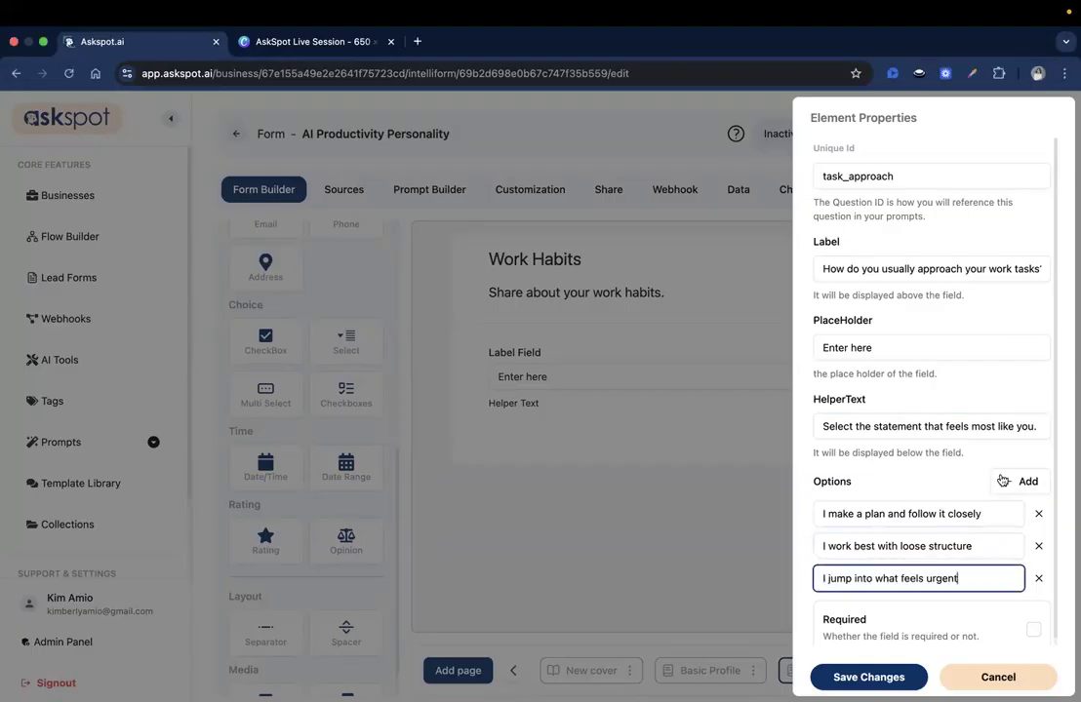
Add three more options to the task approach field and set the fourth to "I batch similar tasks together".
left_click(1022, 481)
left_click(1021, 481)
scroll(902, 489, "down", 2)
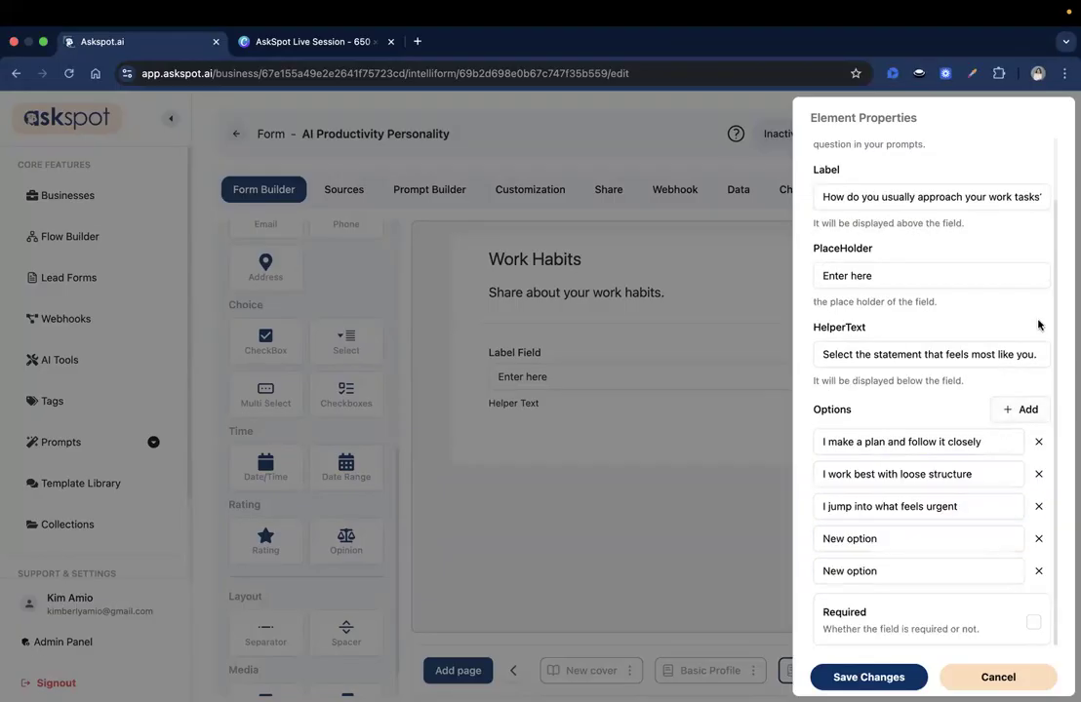
left_click(1024, 410)
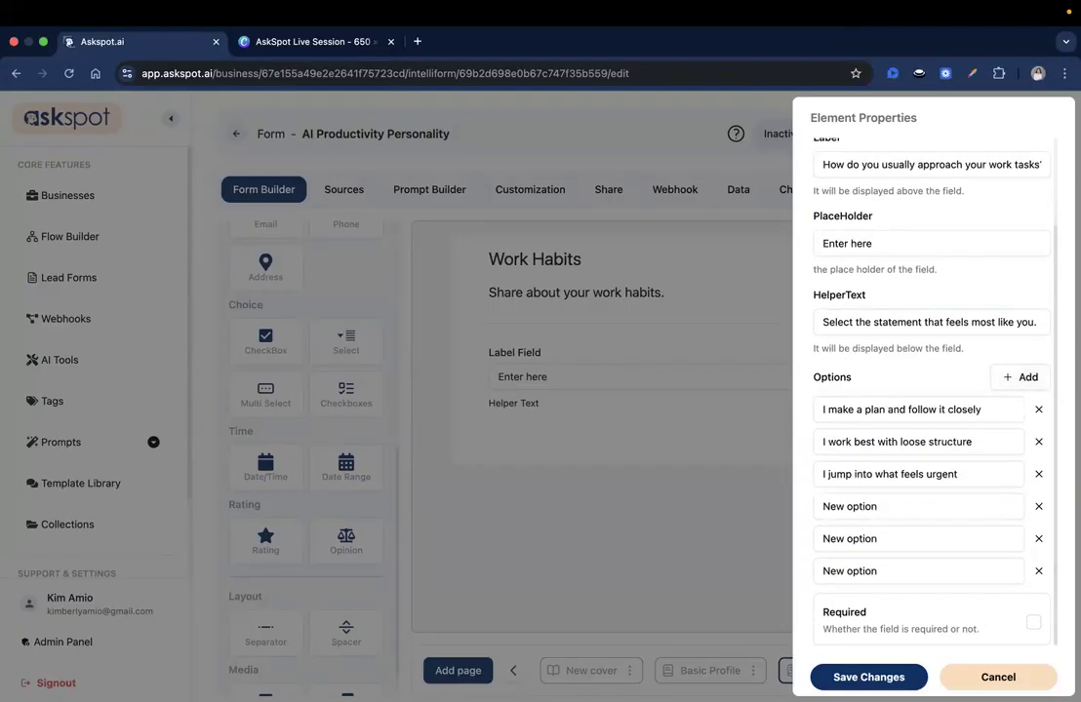
key("super+Tab")
triple_click(856, 509)
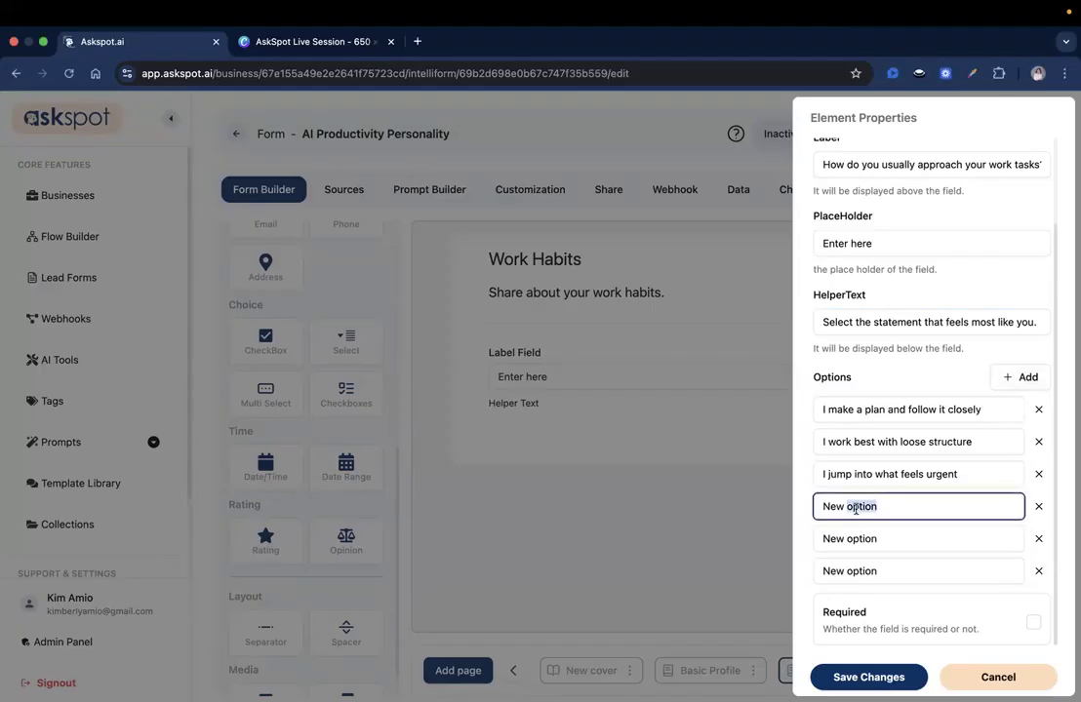
type("I batch similar tasks together")
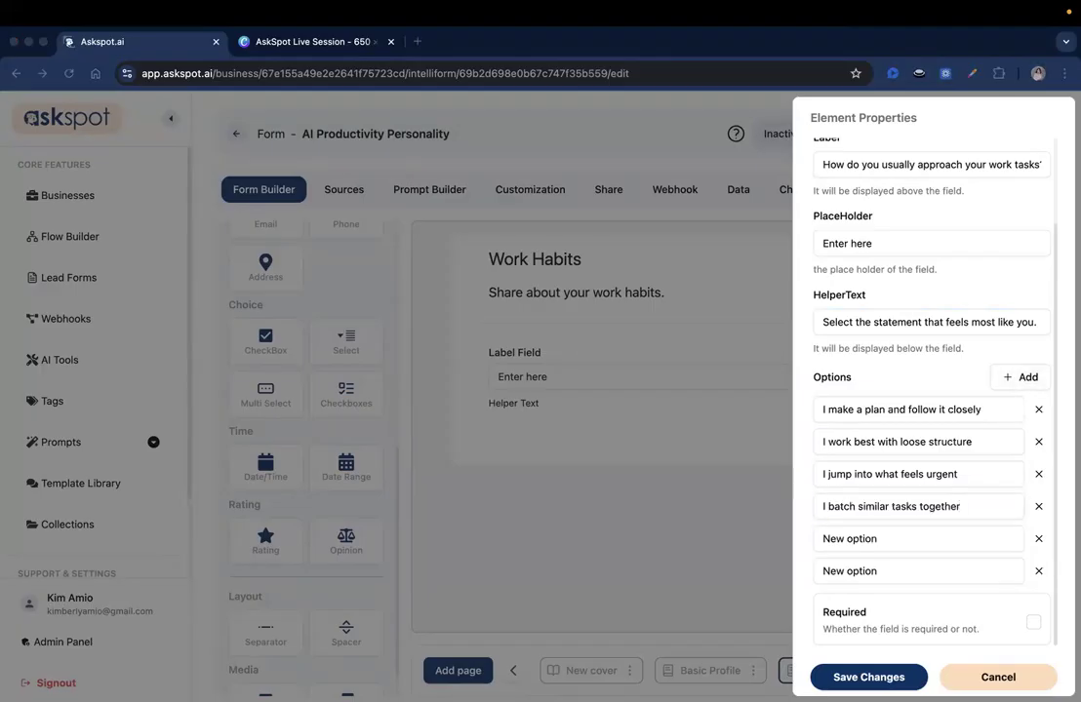
Set the last two options to "I switch tasks based on energy or mood" and "I often struggle to decide where to start".
triple_click(878, 543)
type("I switch tasks based on energy or mood")
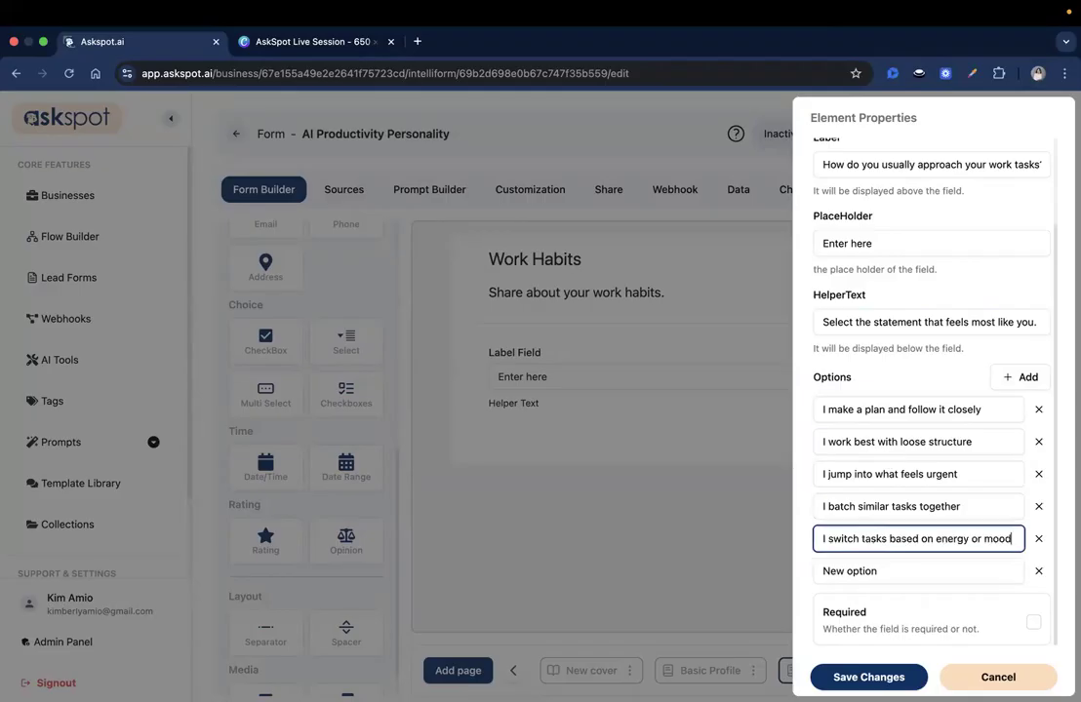
key("super+Tab")
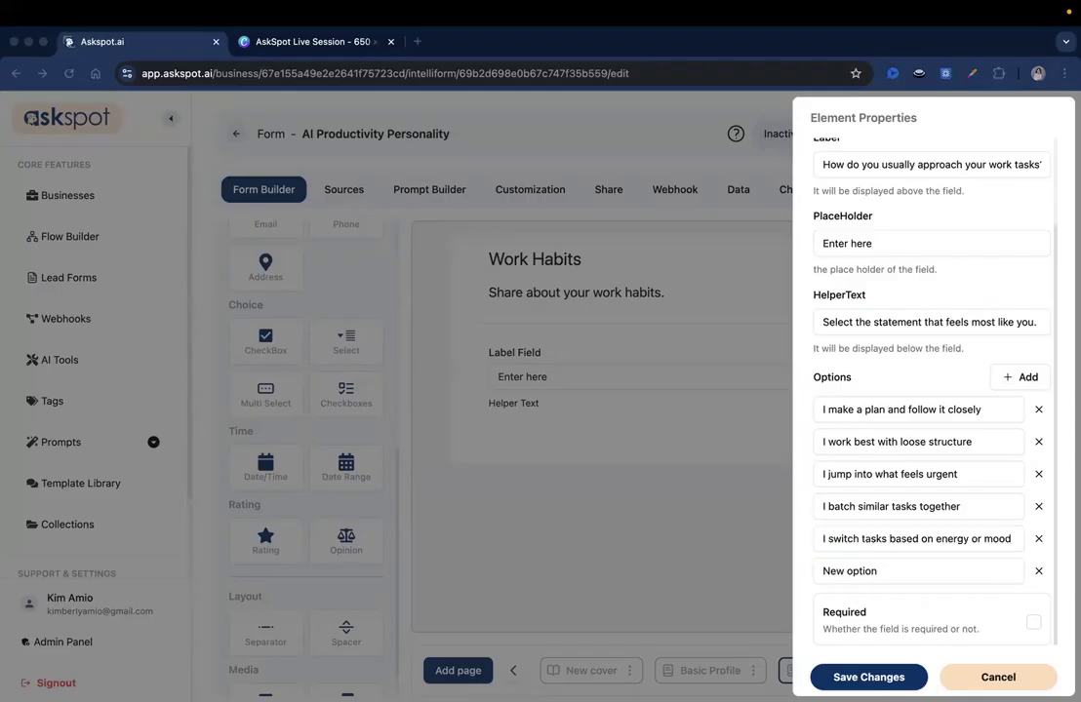
triple_click(885, 570)
type("I often struggle to decide where to start")
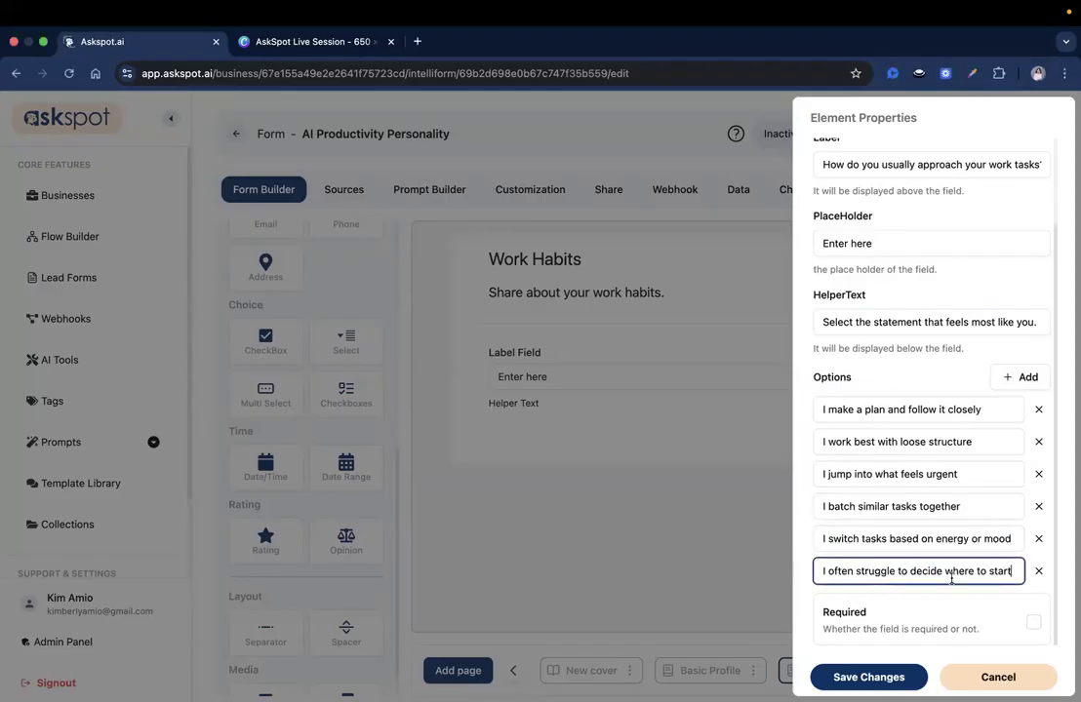
Save the task approach field's properties and the Work Habits page.
left_click(872, 676)
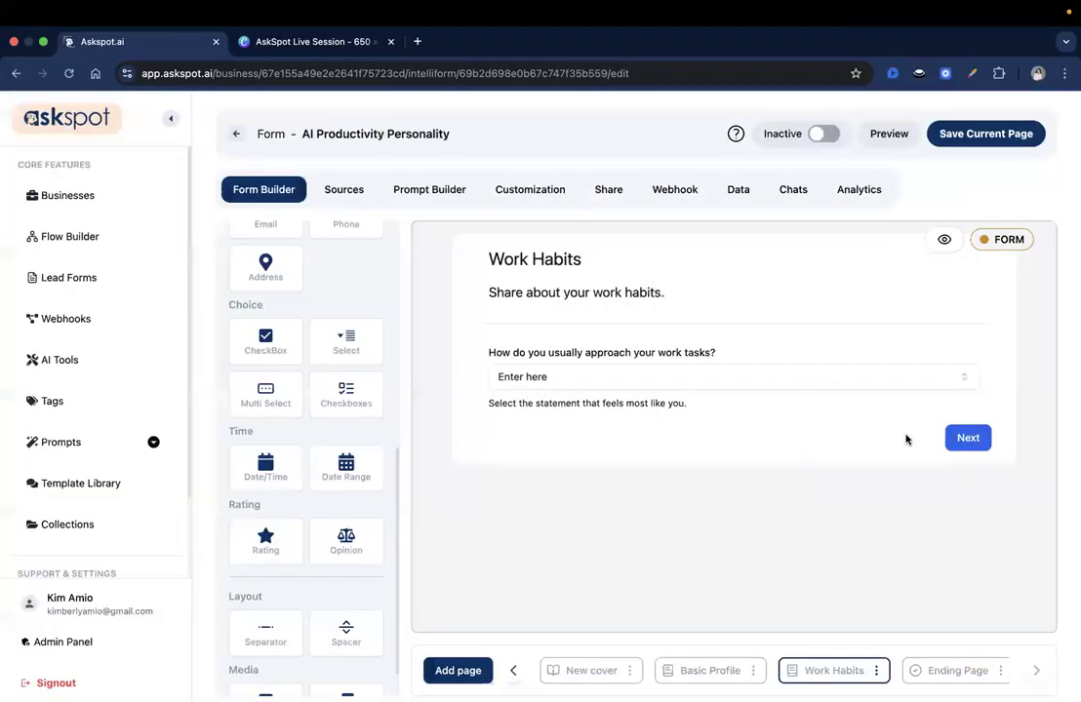
left_click(1000, 134)
key("super+Tab")
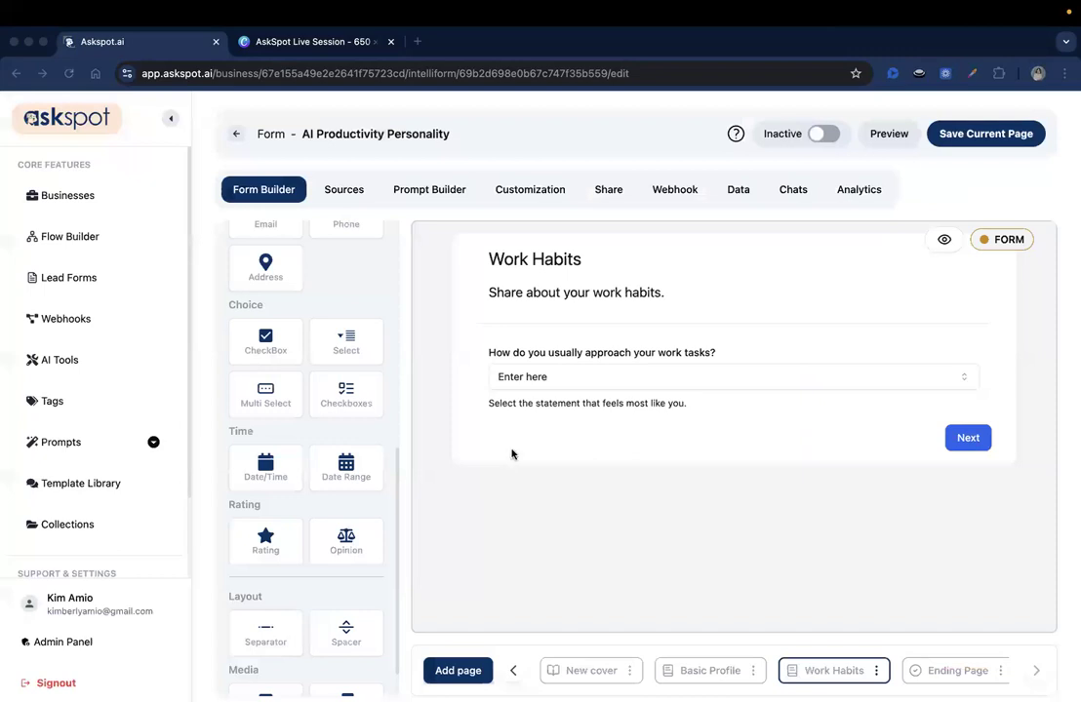
Add a second Select field below the task approach question and set its unique ID to "procrastination_pattern".
left_click_drag(348, 343, 553, 421)
left_click(553, 441)
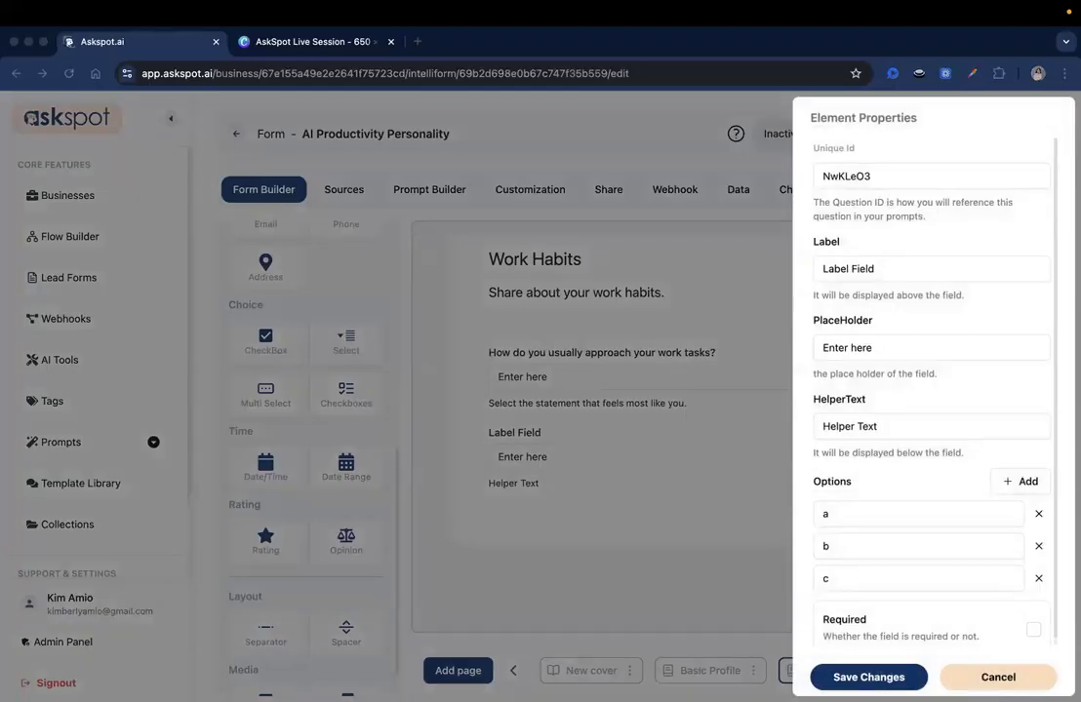
double_click(872, 176)
type("procrastination_pattern")
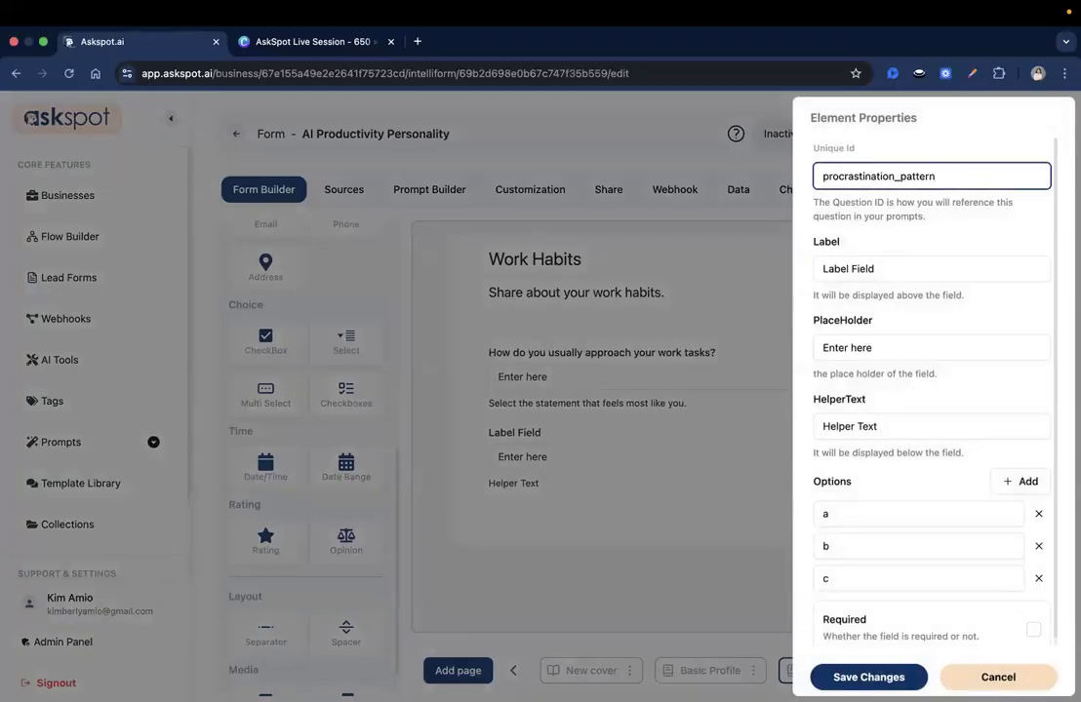
key("super+Tab")
Set the new field's label to "When do you procrastinate the most?" and its helper text to "This helps identify your productivity blockers.".
key("super+Tab")
key("Tab")
type("When do you procrastinate the most?")
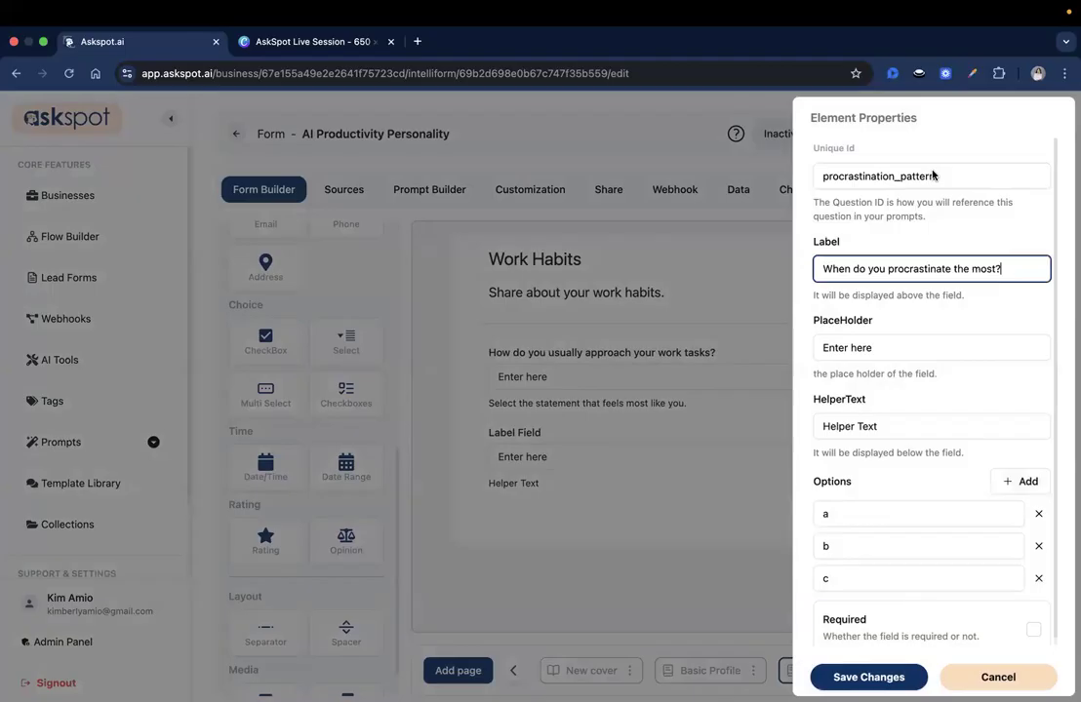
key("super+Tab")
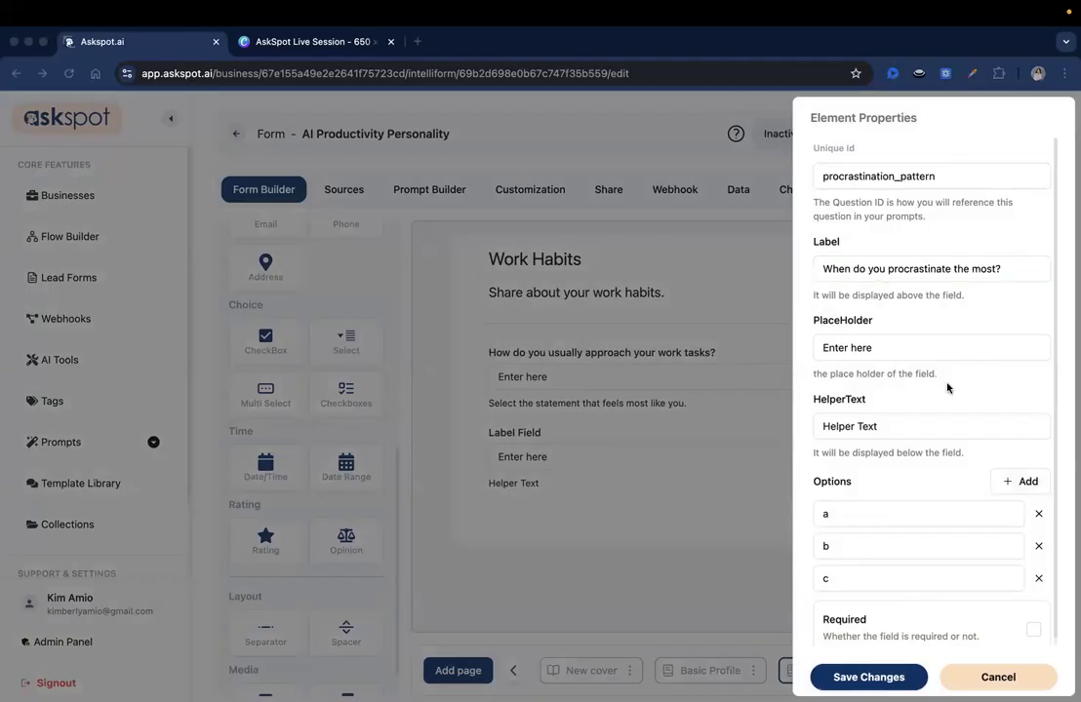
key("super+Tab")
key("Tab")
key("Tab")
type("This helps identify your productivity blockers.")
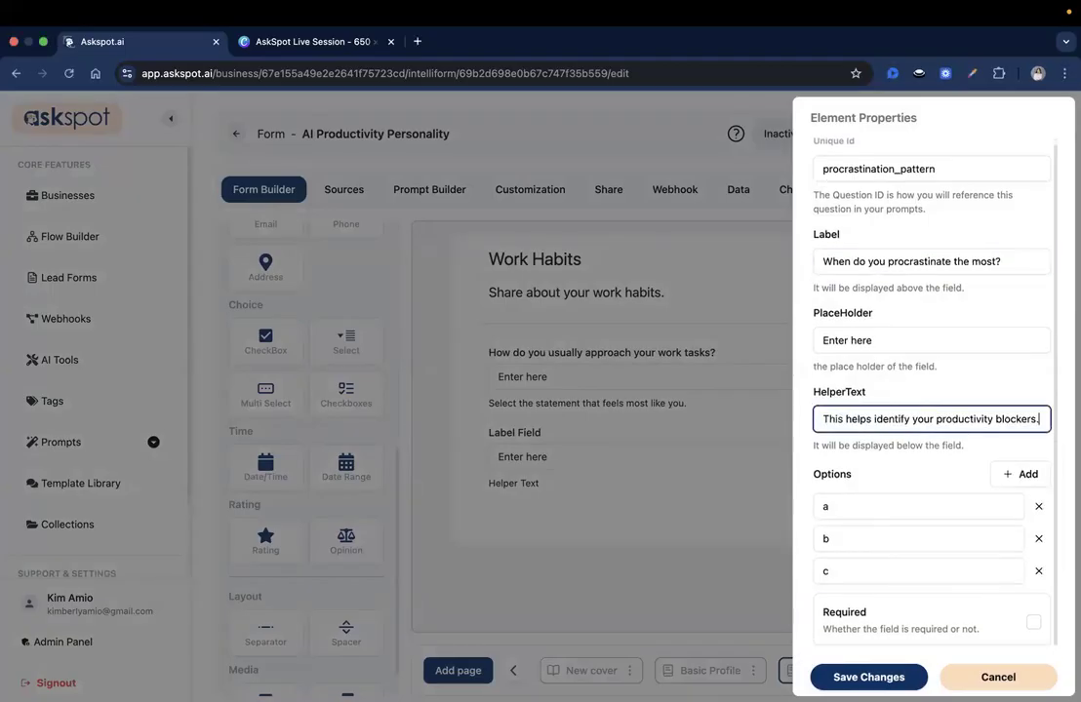
Add three more options to the procrastination field and set the first option to "When tasks feel too big".
left_click(1011, 476)
left_click(1011, 476)
left_click(1011, 477)
scroll(924, 482, "down", 2)
double_click(941, 413)
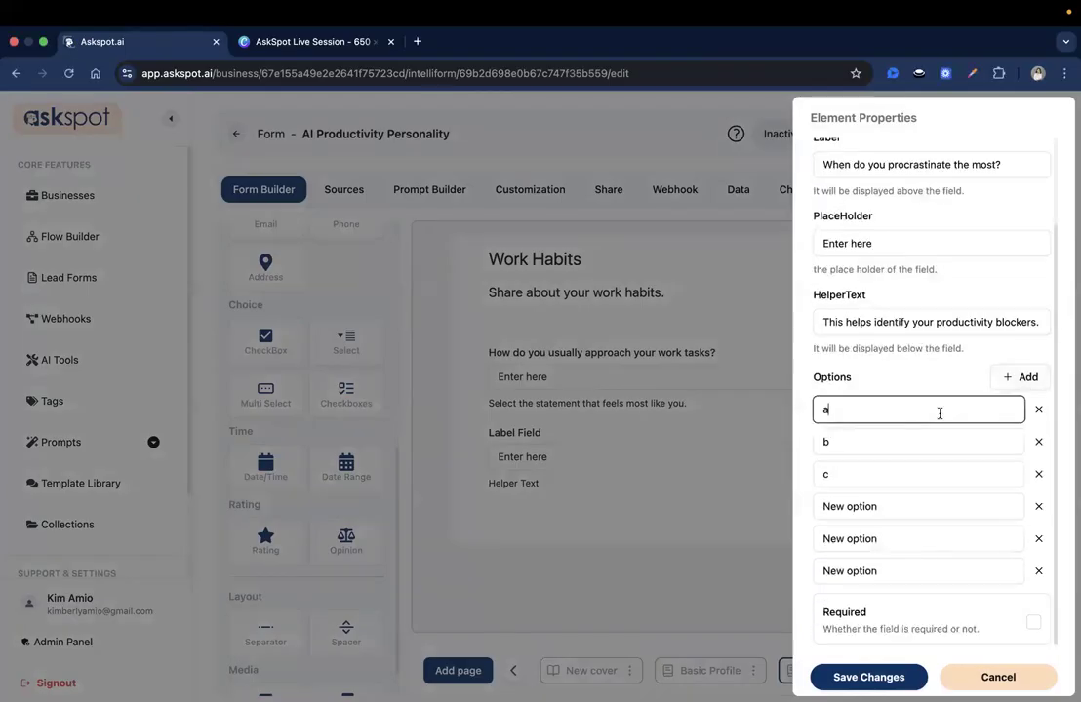
type("When tasks feel too big")
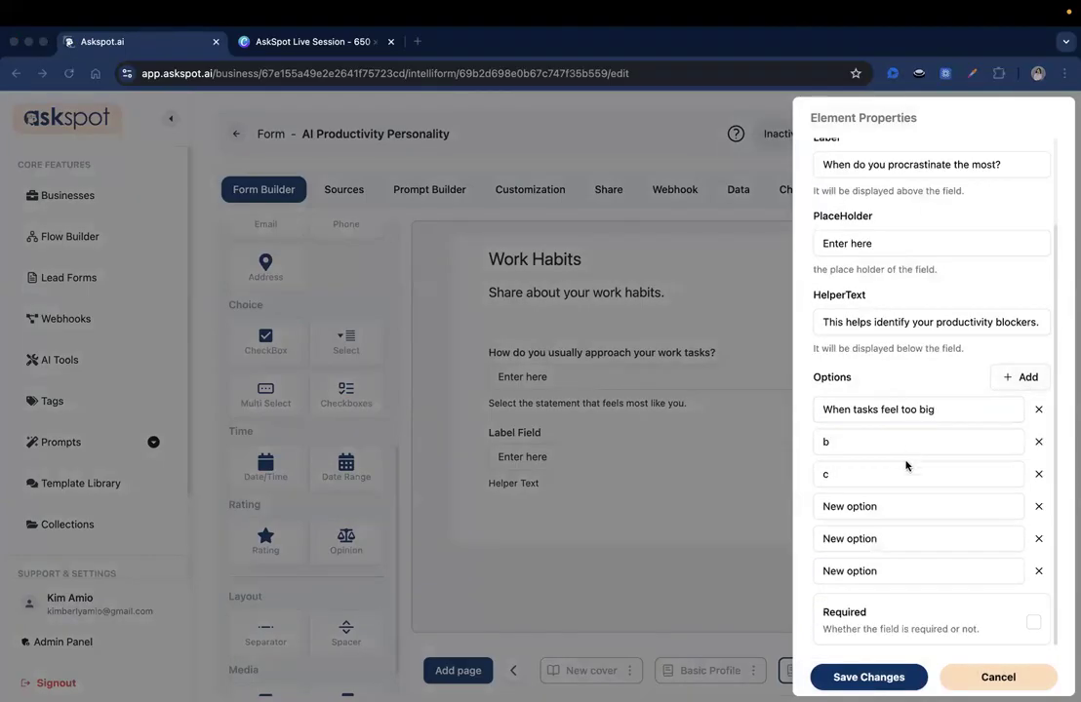
Set the second to fourth options to "When tasks feel boring", "When I have too many priorities" and "When I am tired or mentally drained".
double_click(895, 440)
type("When tasks feel boring")
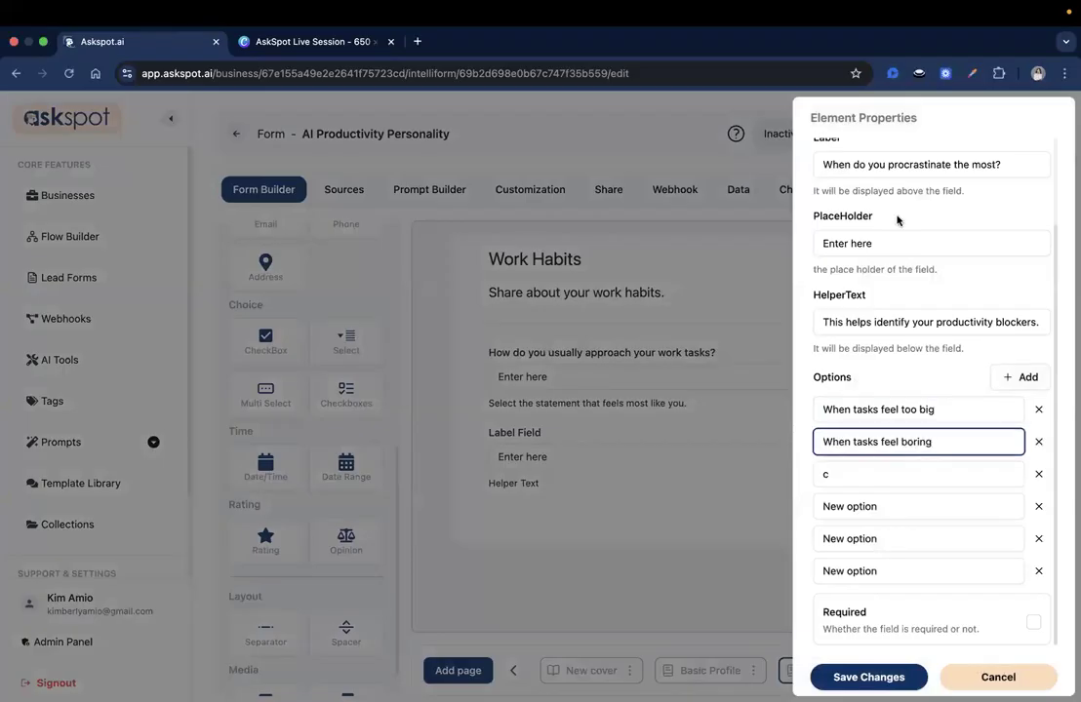
double_click(827, 474)
type("When I have too many priorities")
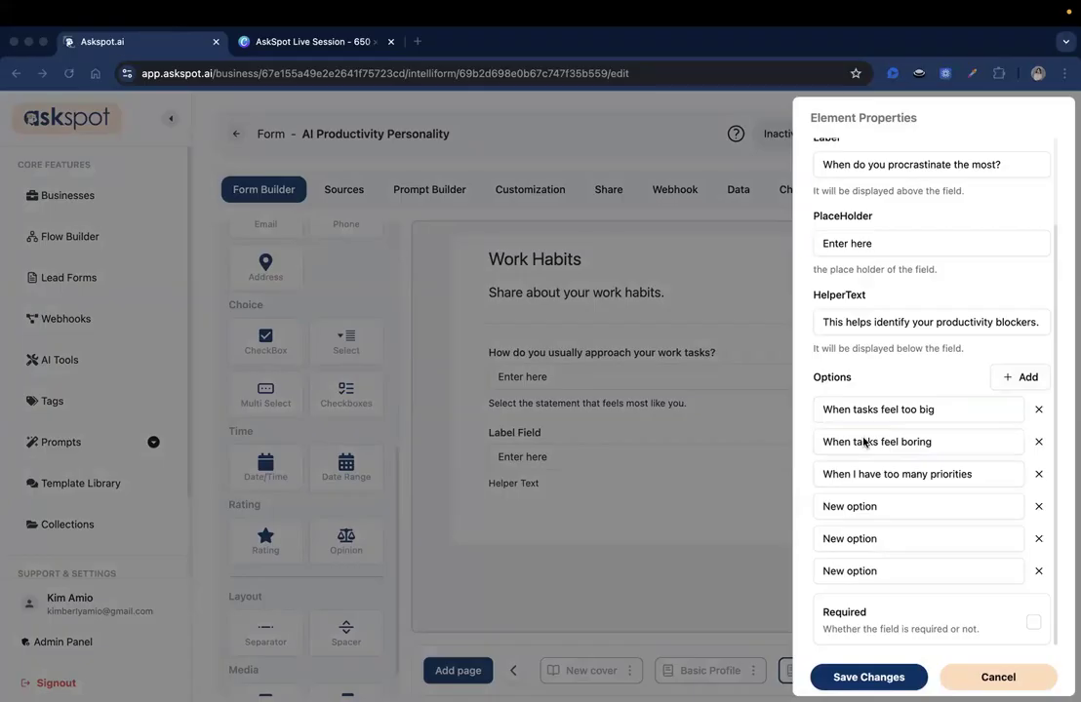
triple_click(872, 504)
type("When I am tired or mentally drained")
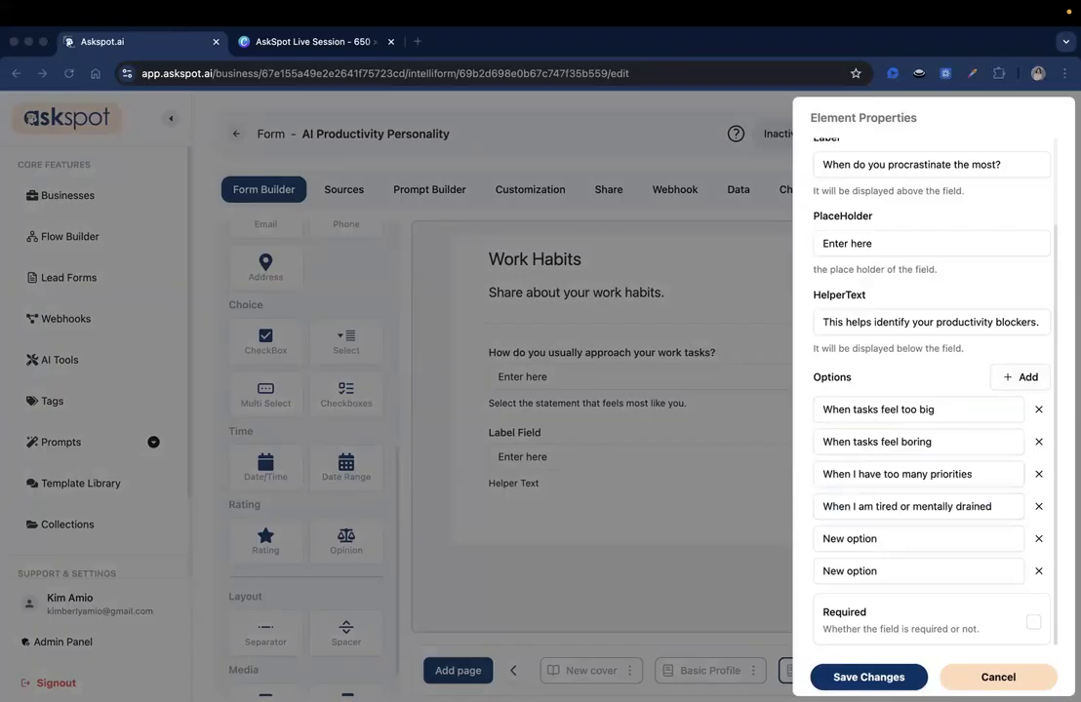
Set the procrastination field's last two options to "When I get distracted easily" and "I do not procrastinate often".
triple_click(931, 539)
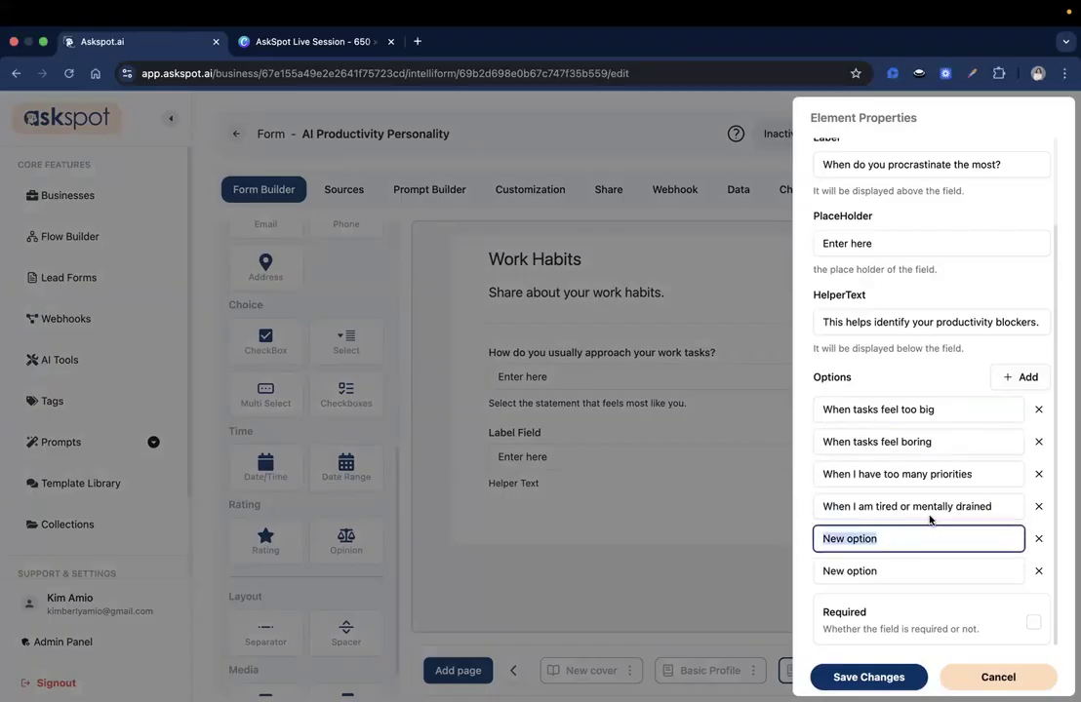
type("When I get distracted easily")
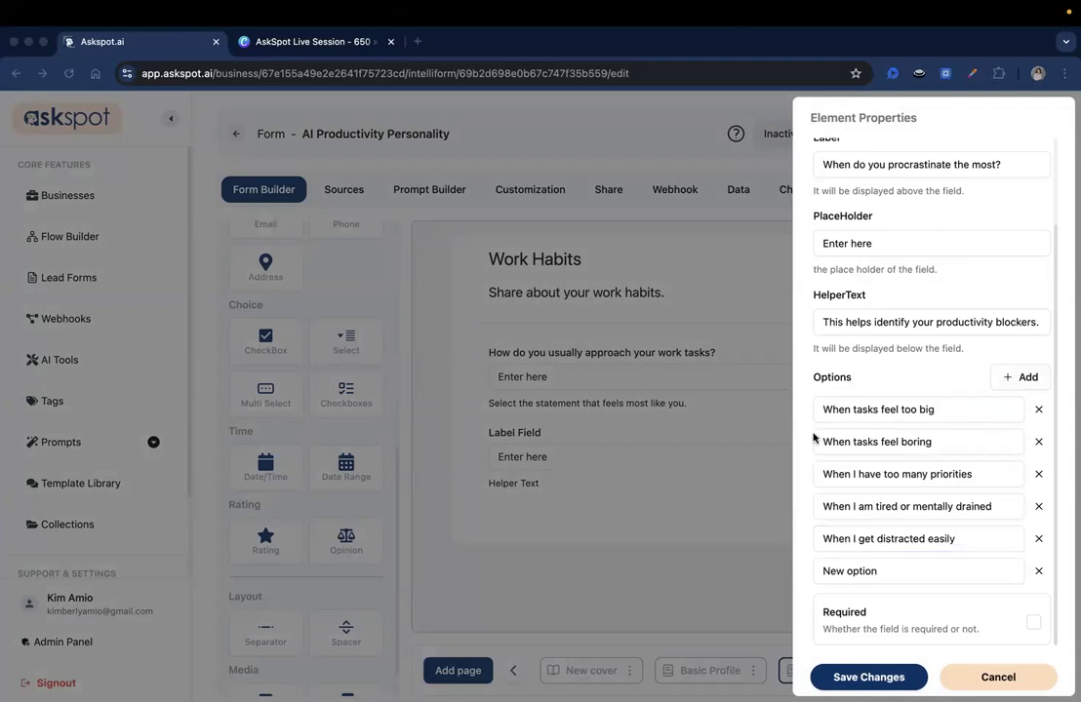
triple_click(874, 572)
type("I do not procrastinate often")
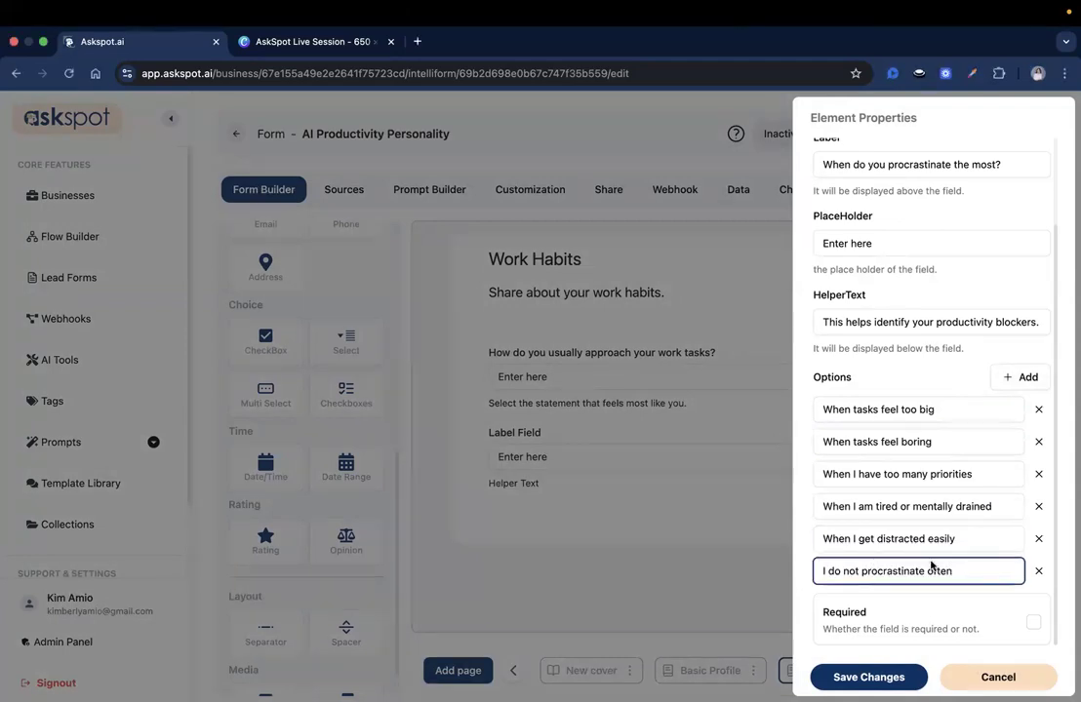
Save the procrastination field and the page, and add another select field below it on the Work Habits page.
left_click(869, 677)
left_click(964, 136)
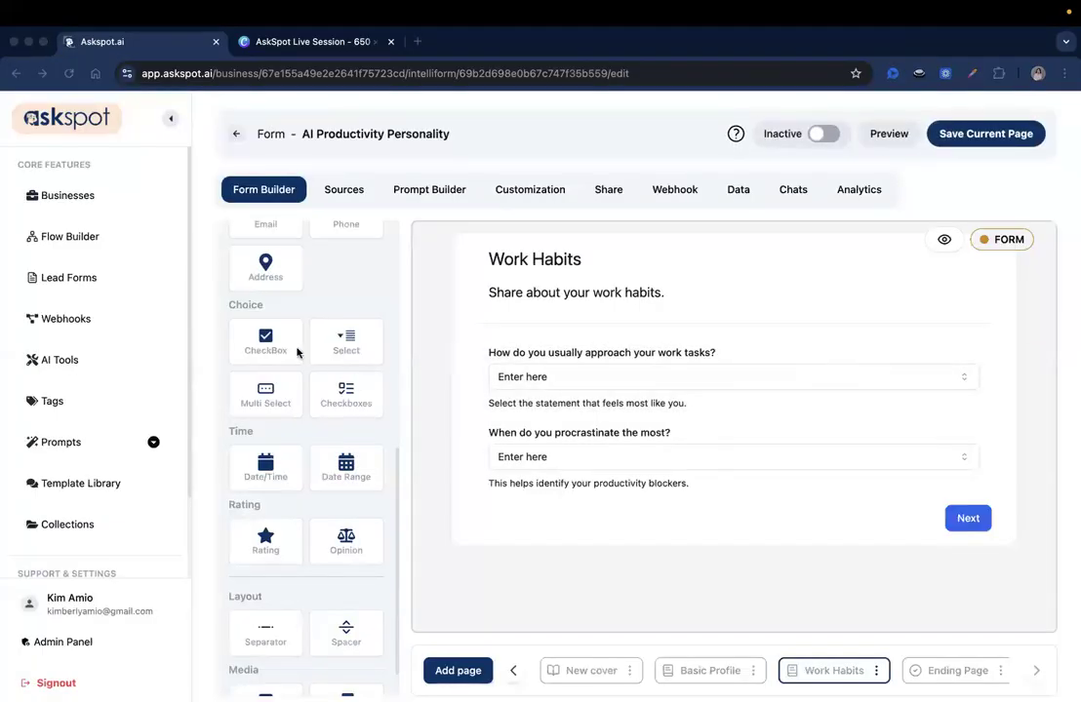
scroll(311, 359, "up", 1)
left_click_drag(348, 369, 559, 517)
left_click(559, 517)
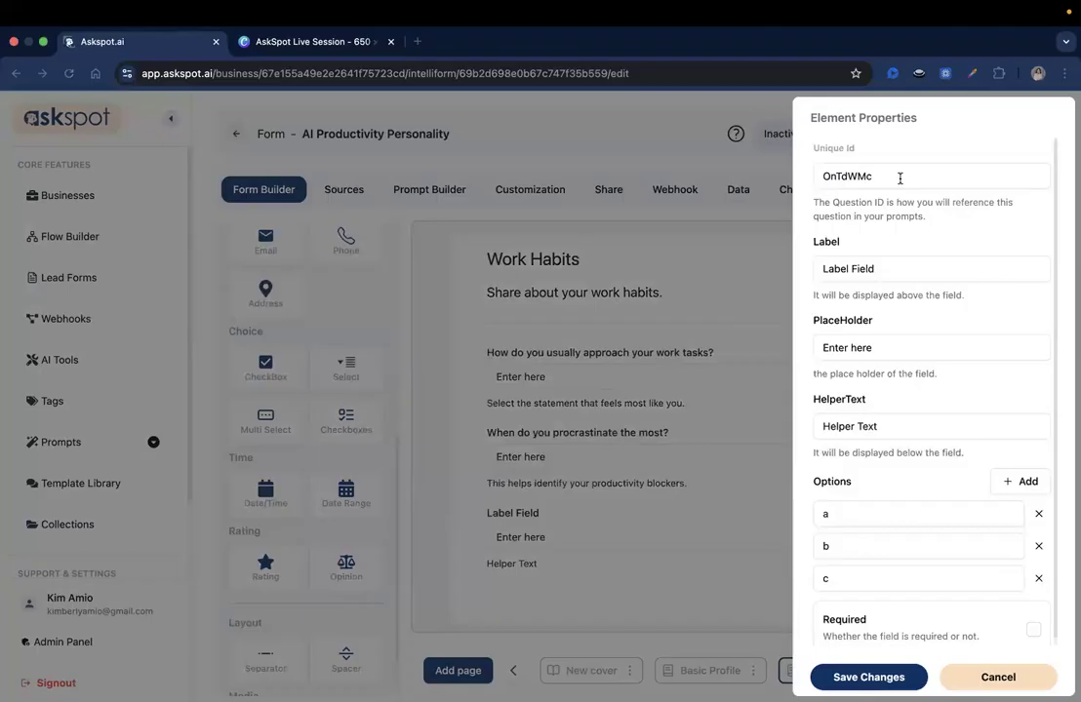
Set the new select field's unique ID to "deadline_behavior" and its label to "How do you usually respond to deadlines?".
triple_click(899, 176)
type("deadline_behavior")
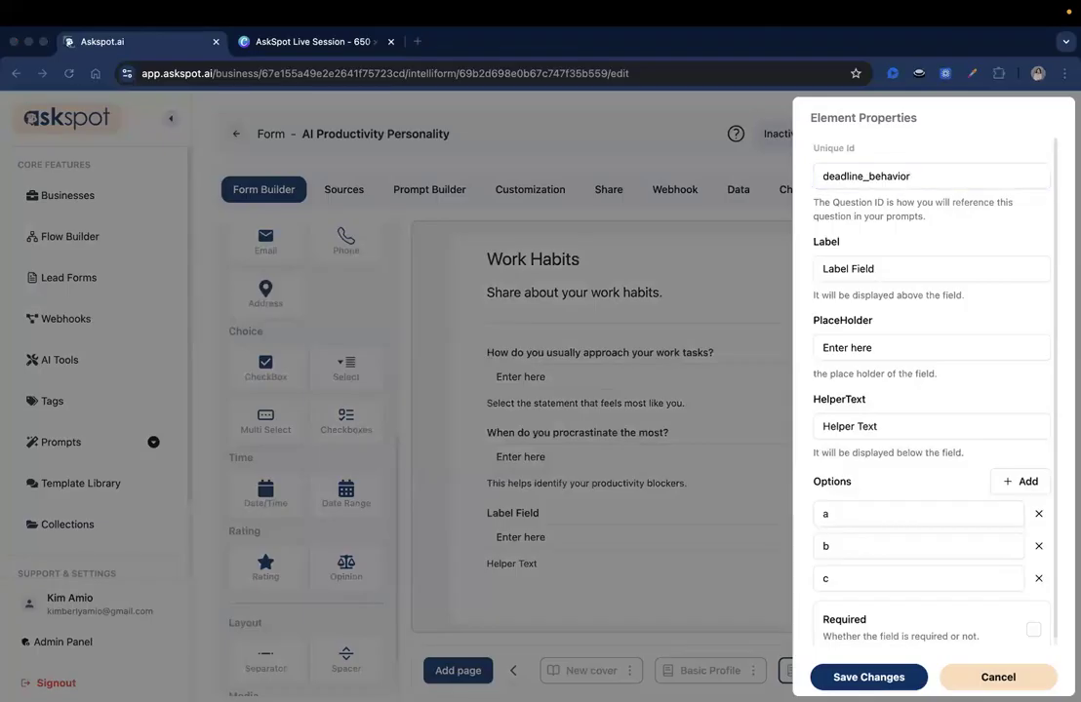
triple_click(897, 269)
type("How do you usually respond to deadlines?")
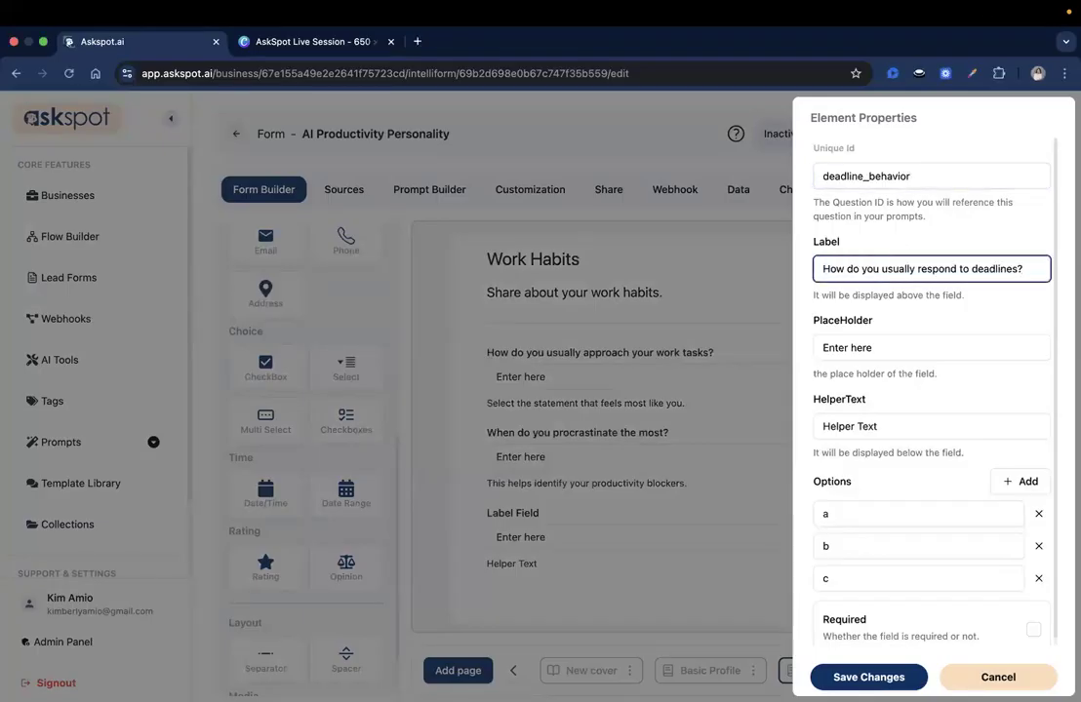
Set the deadlines field's helper text to "Your response to pressure reveals a lot about your working style.".
key("super+Tab")
triple_click(898, 427)
key("super+v")
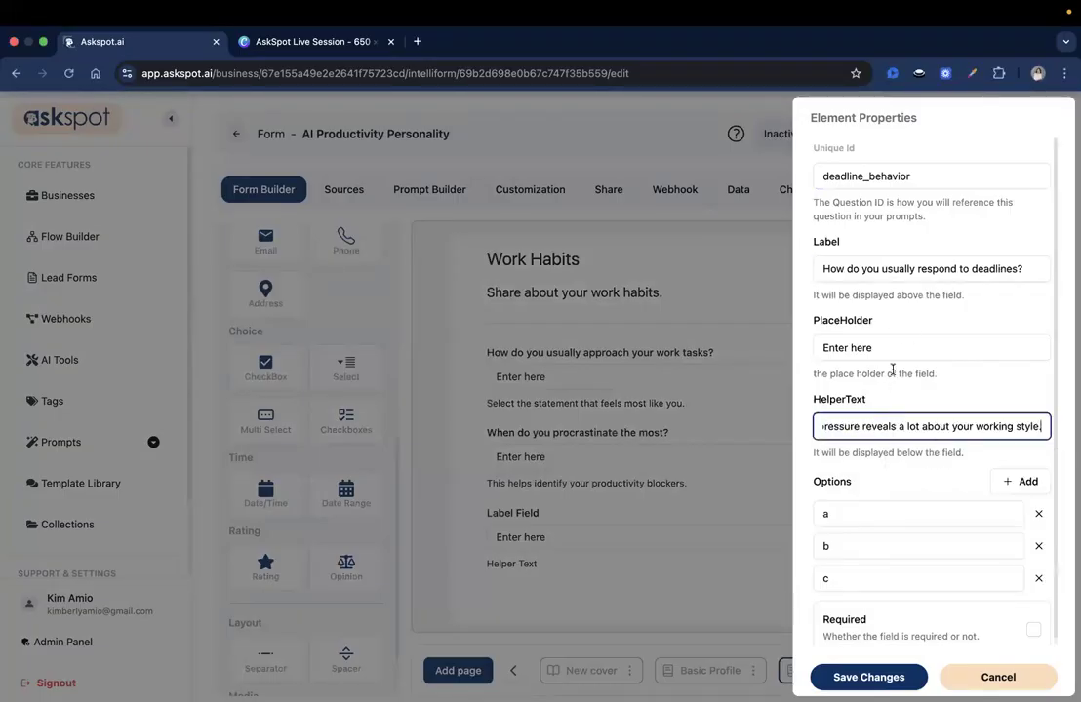
Set the deadlines field's first two options to "I perform best with clear deadlines" and "I start early and stay steady".
scroll(891, 370, "down", 1)
key("super+Tab")
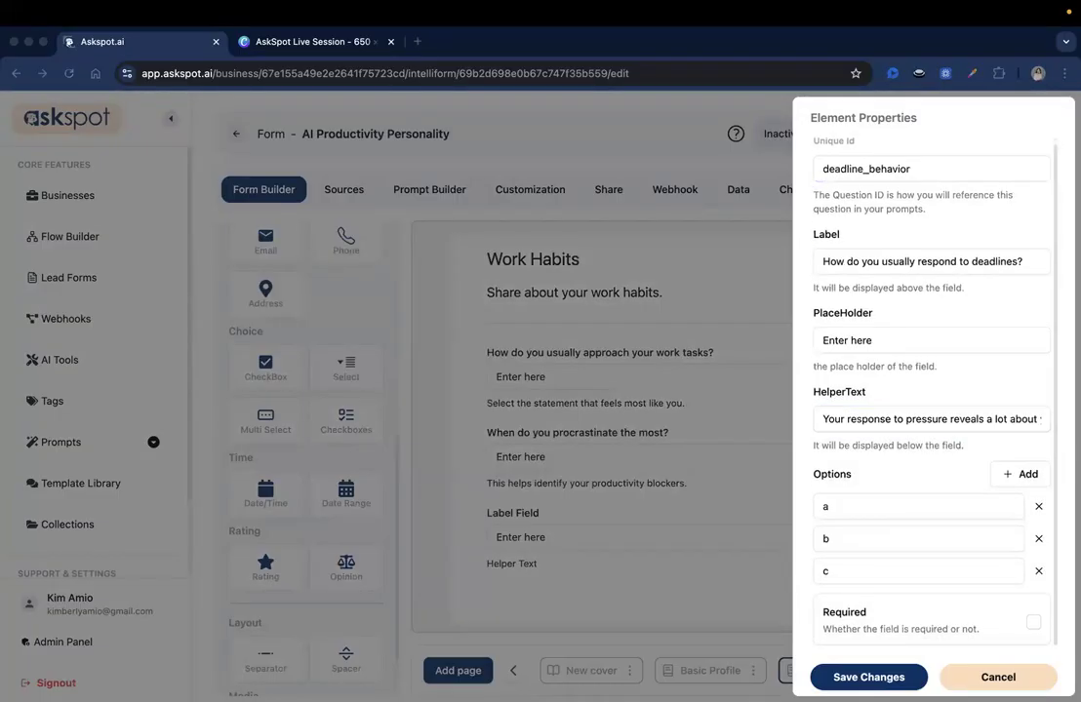
key("super+Tab")
triple_click(904, 506)
type("I perform best with clear deadlines")
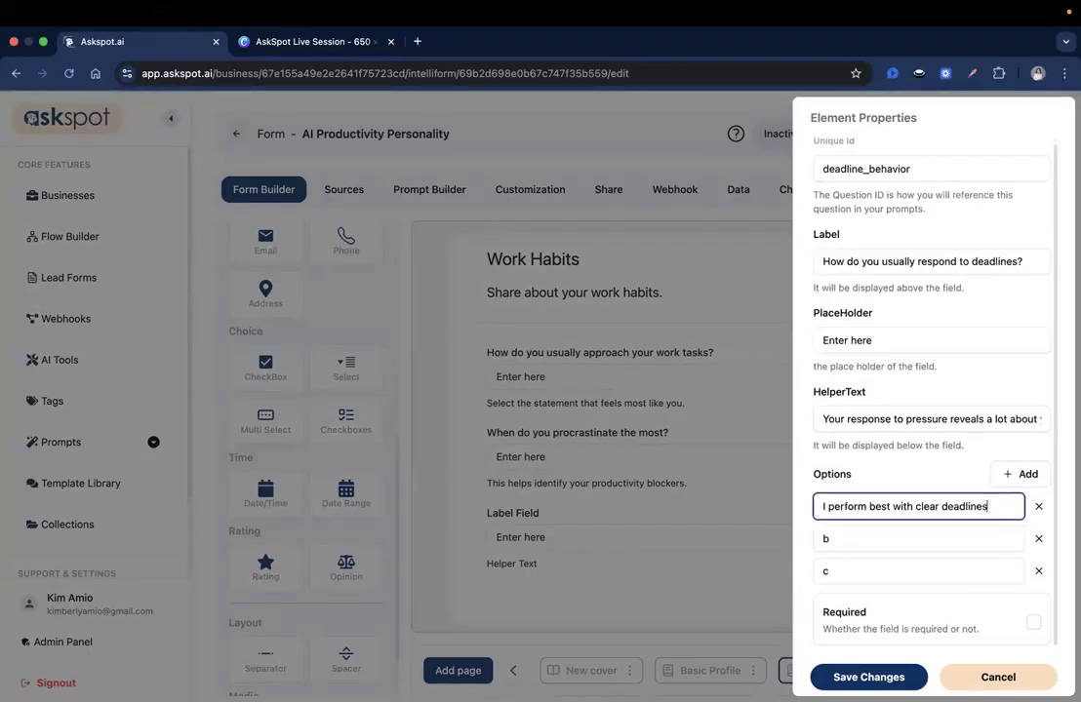
left_click(899, 539)
triple_click(900, 539)
type("I start early and stay steady")
Set the deadlines field's third option to "I wait until the pressure kicks in" and add three more options.
key("super+Tab")
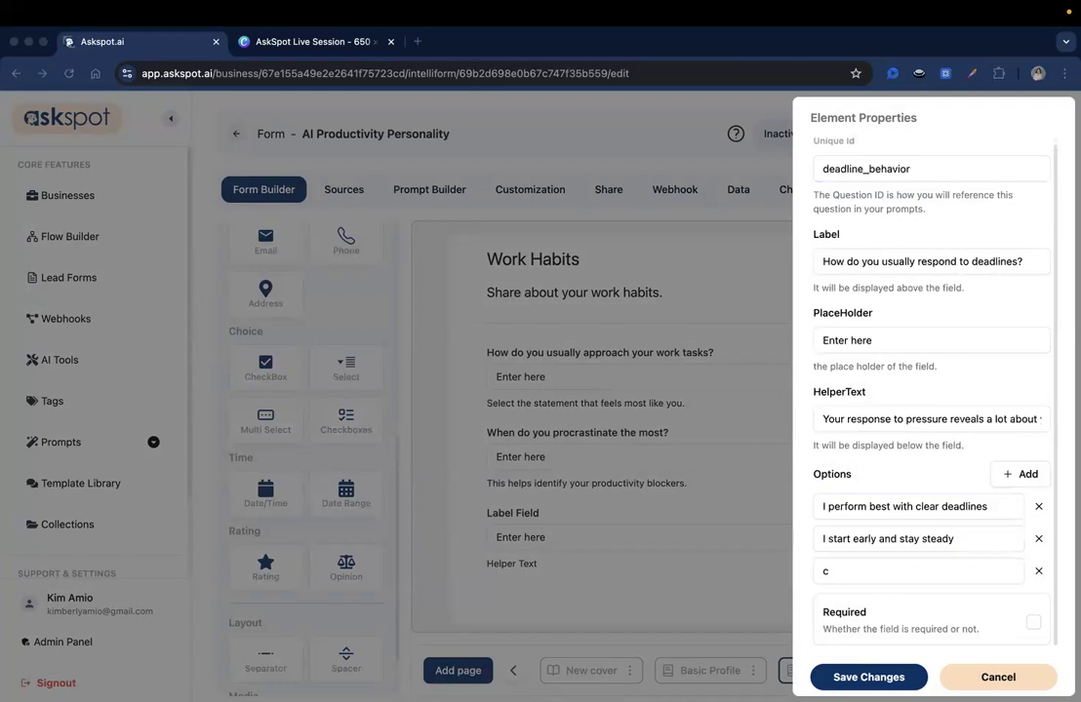
key("super+Tab")
triple_click(873, 573)
type("I wait until the pressure kicks in")
double_click(1015, 475)
scroll(951, 447, "down", 2)
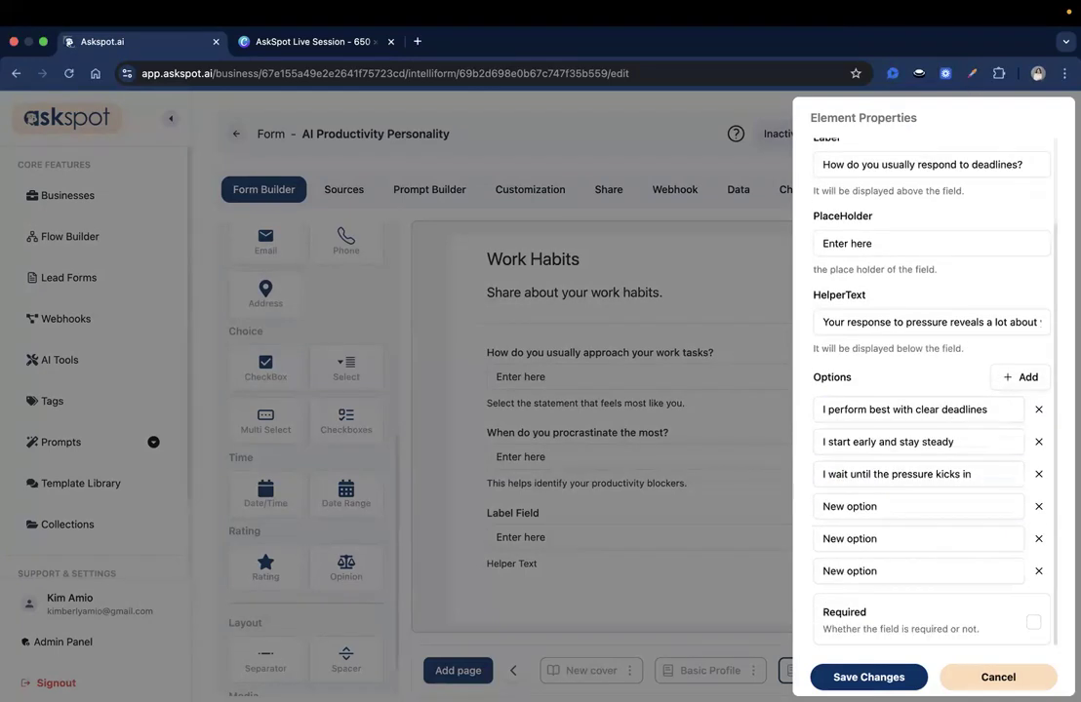
Set the deadlines field's fourth and fifth options to "I get anxious and overwhelmed" and "I need reminders and checkpoints".
key("super+Tab")
key("super+Tab")
triple_click(865, 507)
type("I get anxious and overwhelmed")
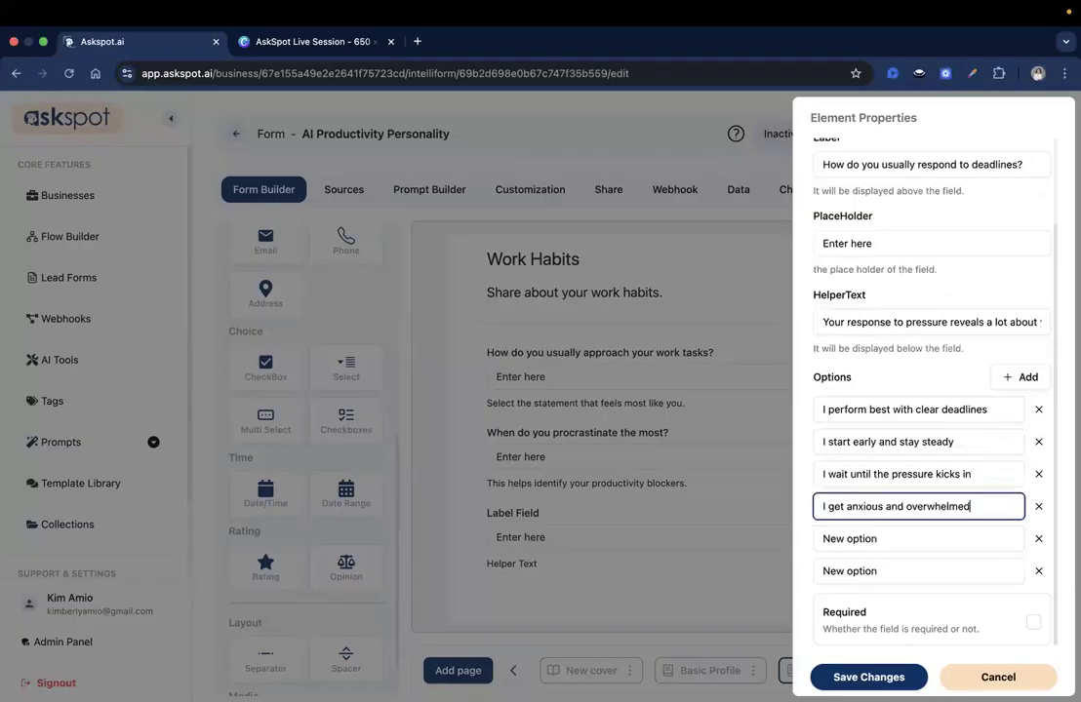
key("super+Tab")
key("super+Tab")
triple_click(885, 538)
type("I need reminders and checkpoints")
Set the deadlines field's last option to "It depends on the type of task", and save the field and the page.
key("super+Tab")
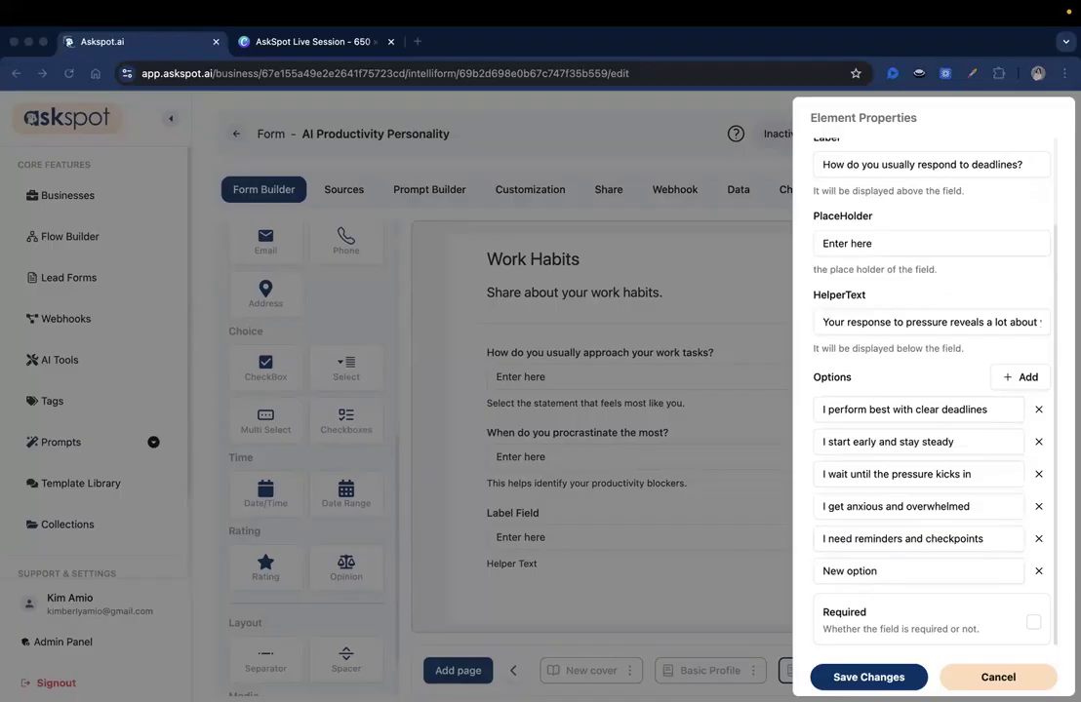
key("super+Tab")
triple_click(899, 570)
type("It depends on the type of task")
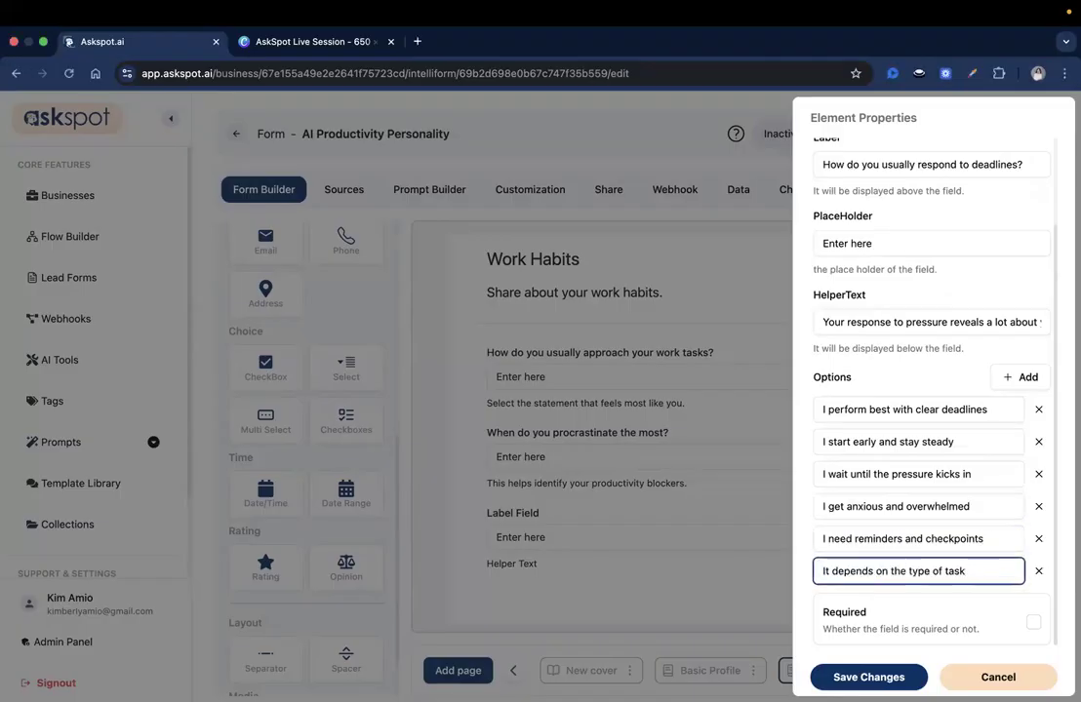
left_click(868, 677)
left_click(988, 136)
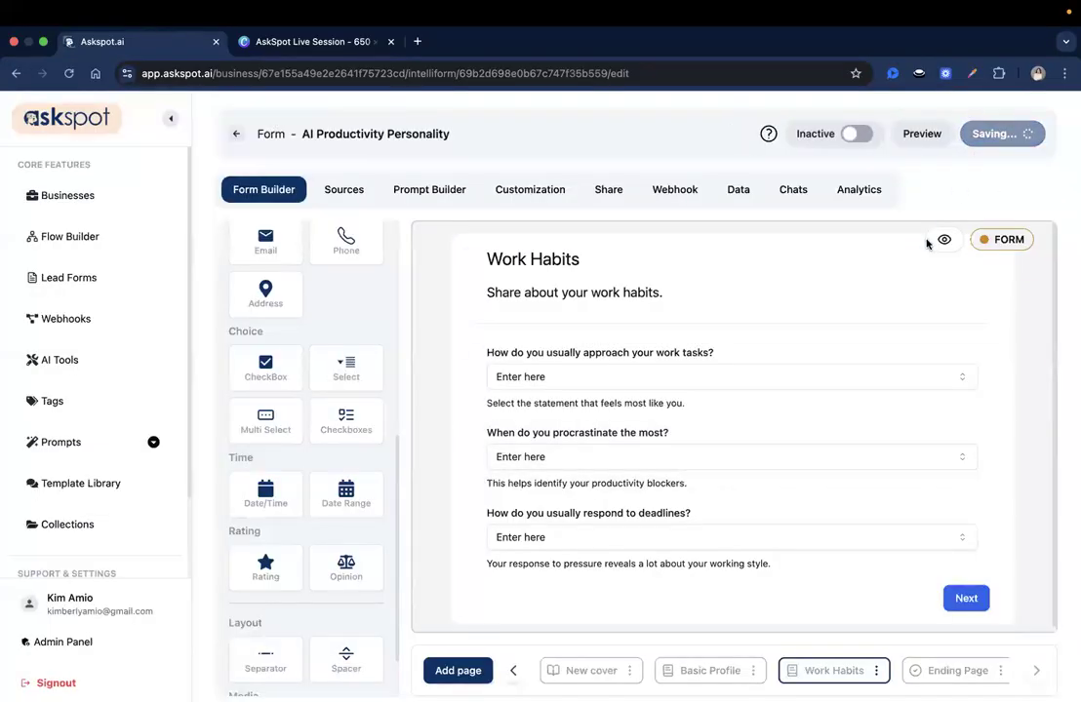
Add a fourth select field below the deadlines question on the Work Habits page and open its properties.
key("super+Tab")
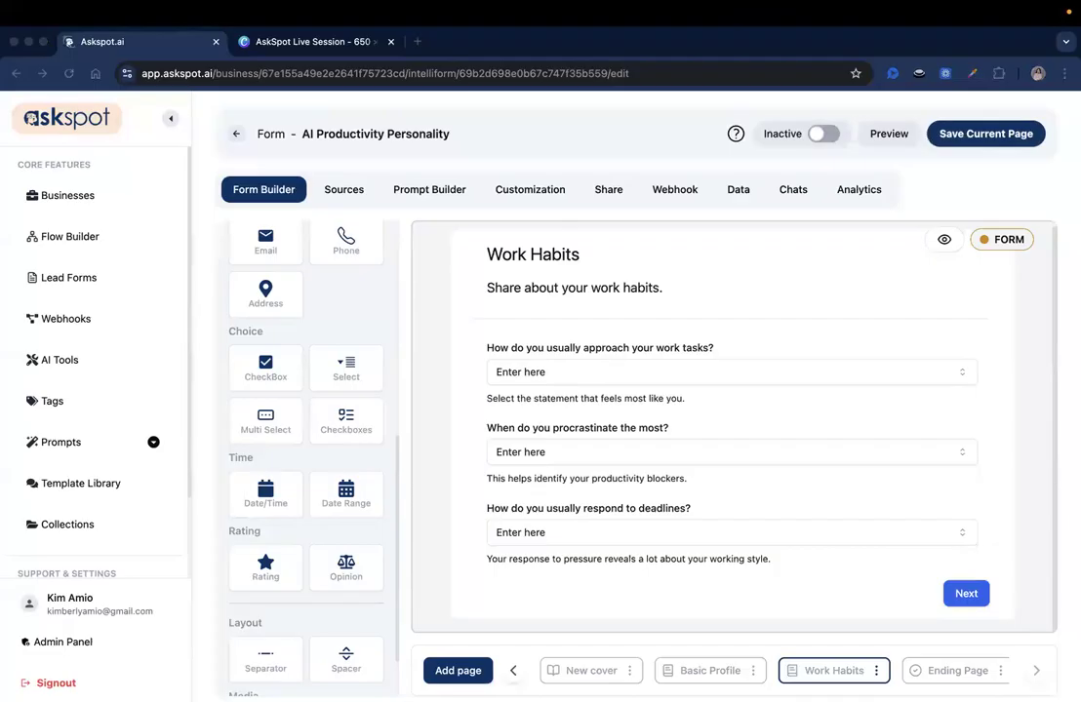
scroll(317, 466, "down", 1)
scroll(320, 463, "up", 1)
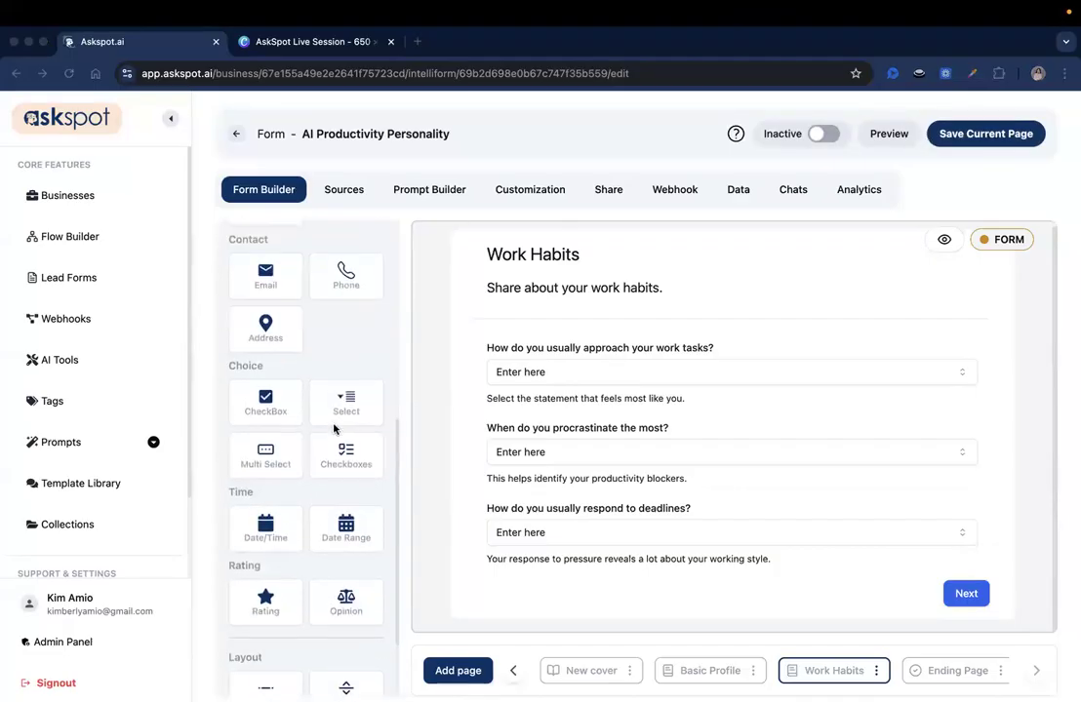
left_click(337, 398)
left_click_drag(336, 398, 572, 553)
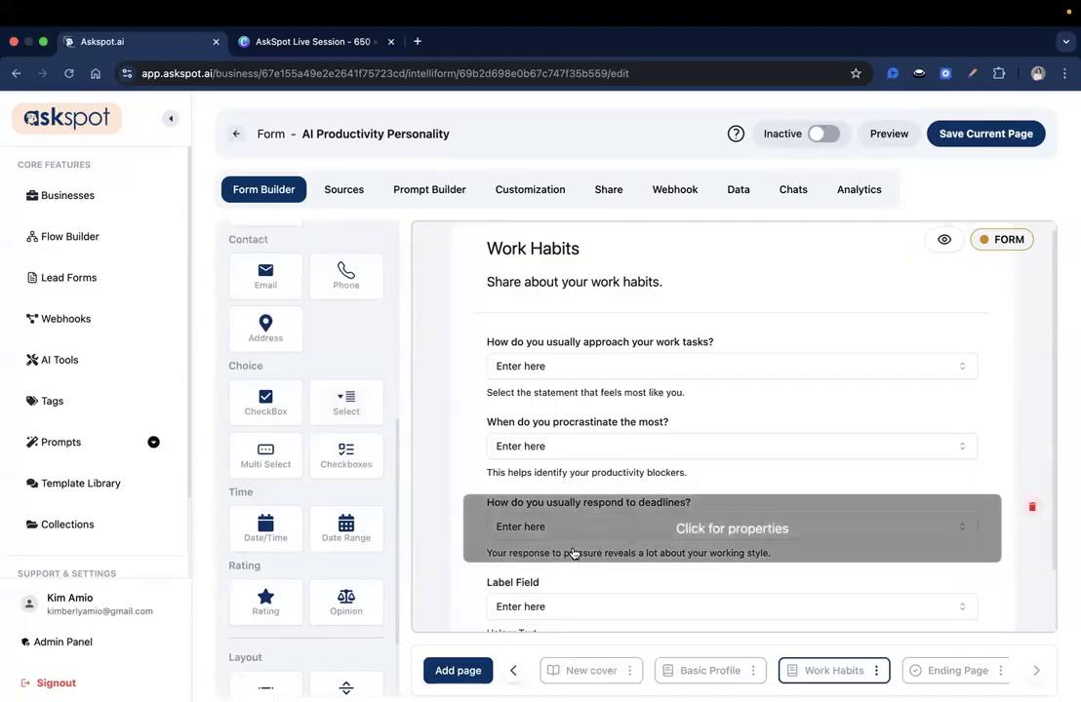
left_click(574, 555)
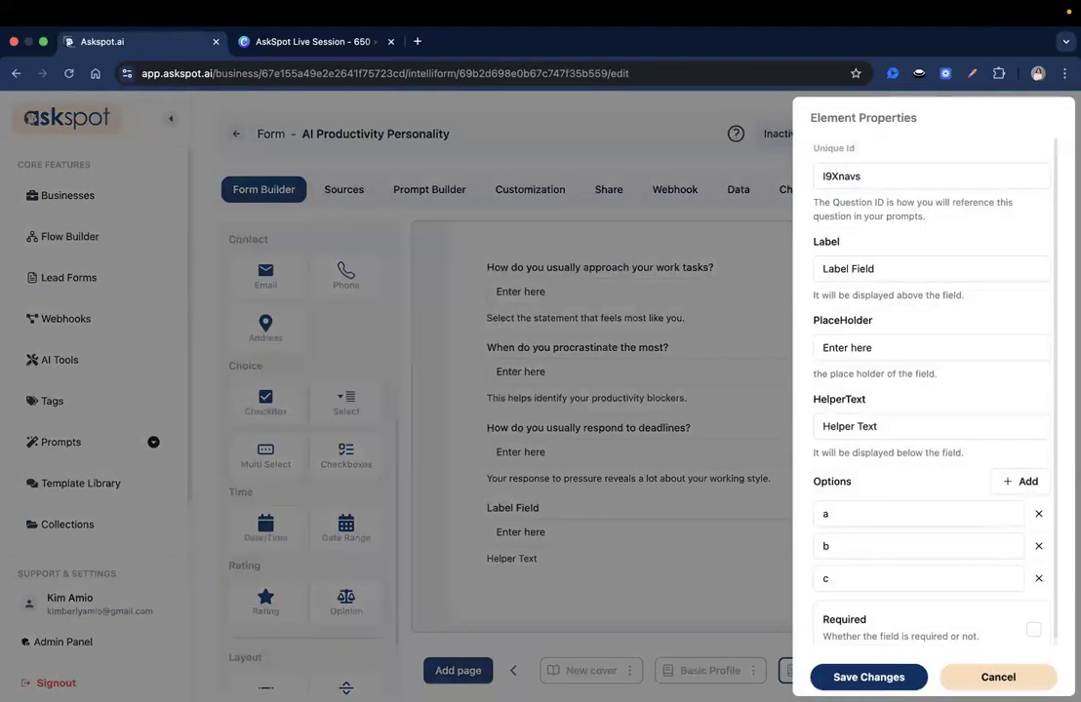
Set the new field's unique ID to "planning_style" and its label to "Which planning style sounds most like you?".
left_click(835, 176)
key("super+a")
type("planning_style")
key("super+Tab")
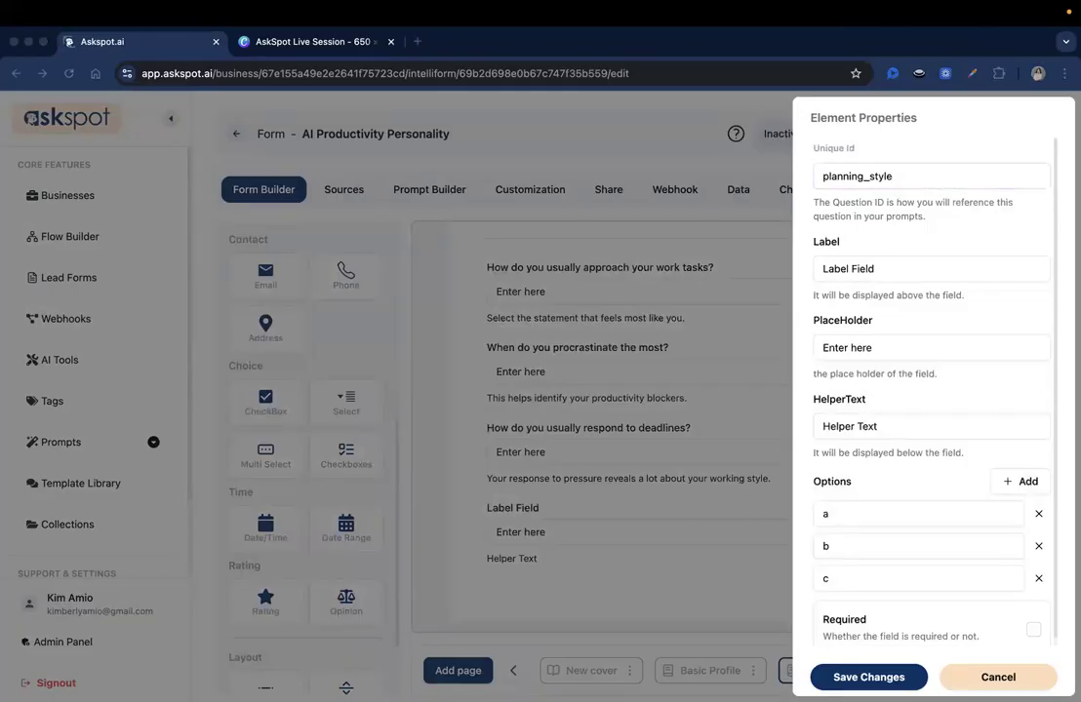
left_click(869, 275)
key("super+a")
type("Which planning style sounds most like you?")
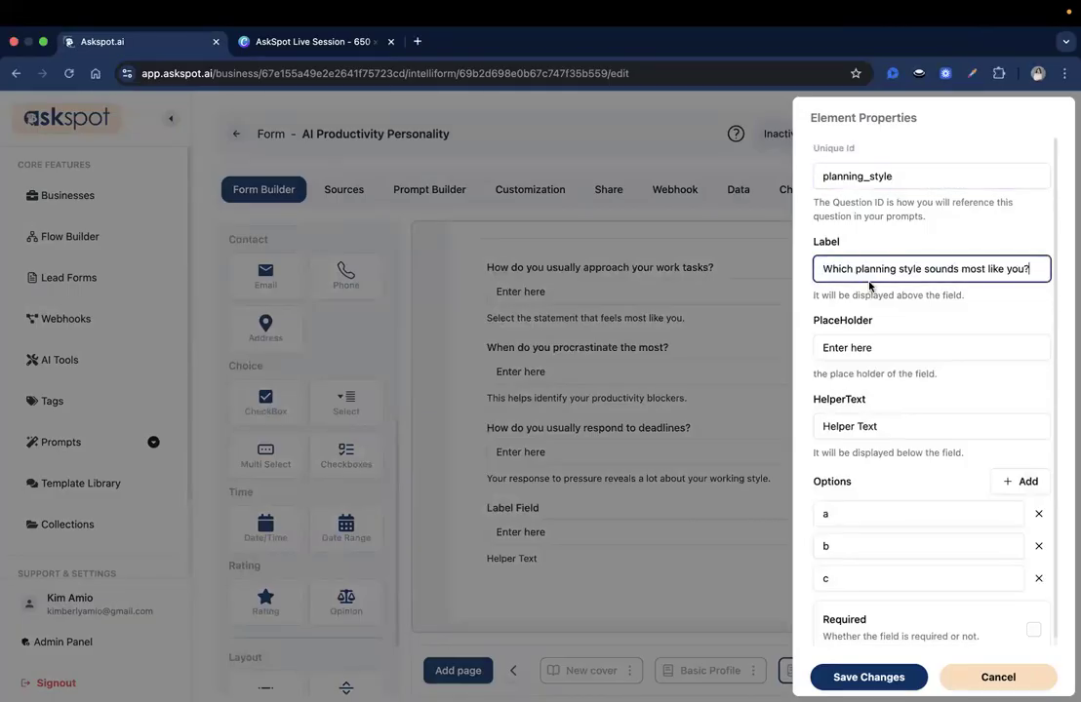
Set the planning style field's helper text to "Pick the option that best matches your natural preference.".
key("super+Tab")
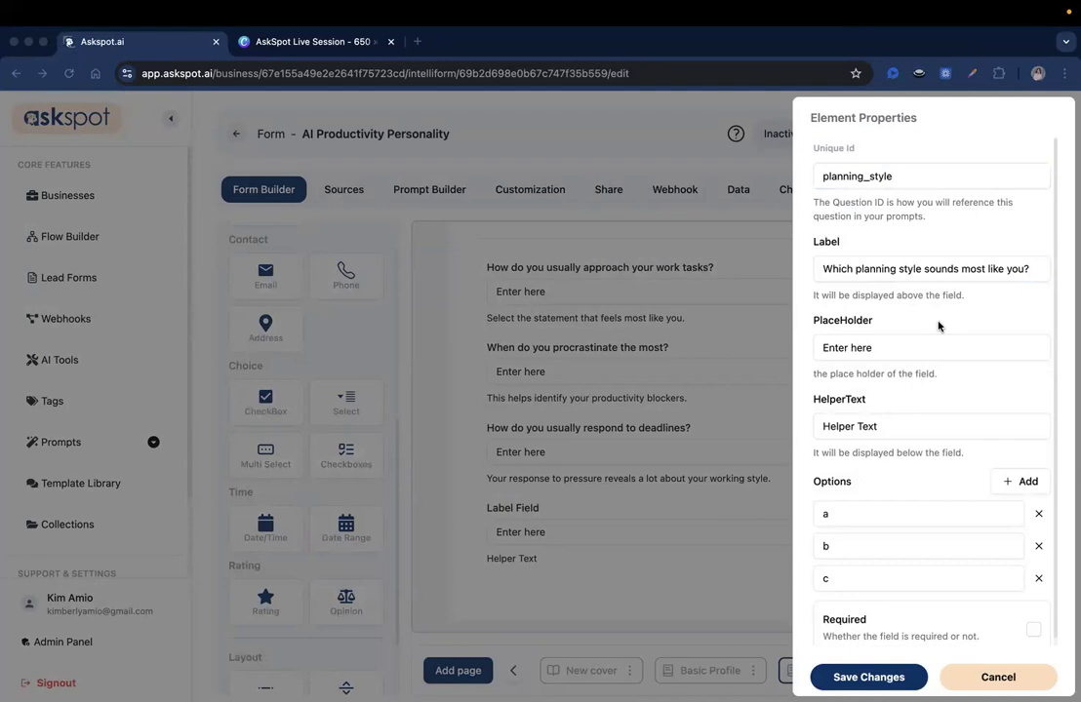
key("super+Tab")
left_click(915, 426)
key("super+a")
type("Pick the option that best matches your natural preference.")
Set the planning style field's first two options to "Detailed calendars and schedules" and "Daily to-do lists".
scroll(915, 427, "down", 1)
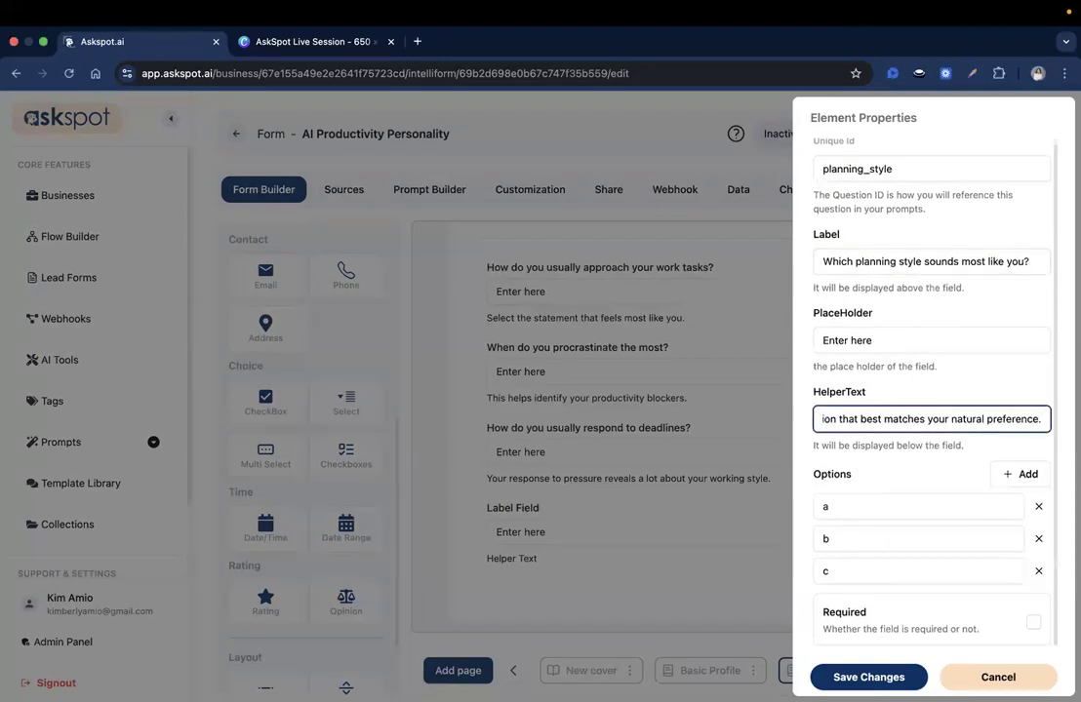
key("super+Tab")
left_click(867, 510)
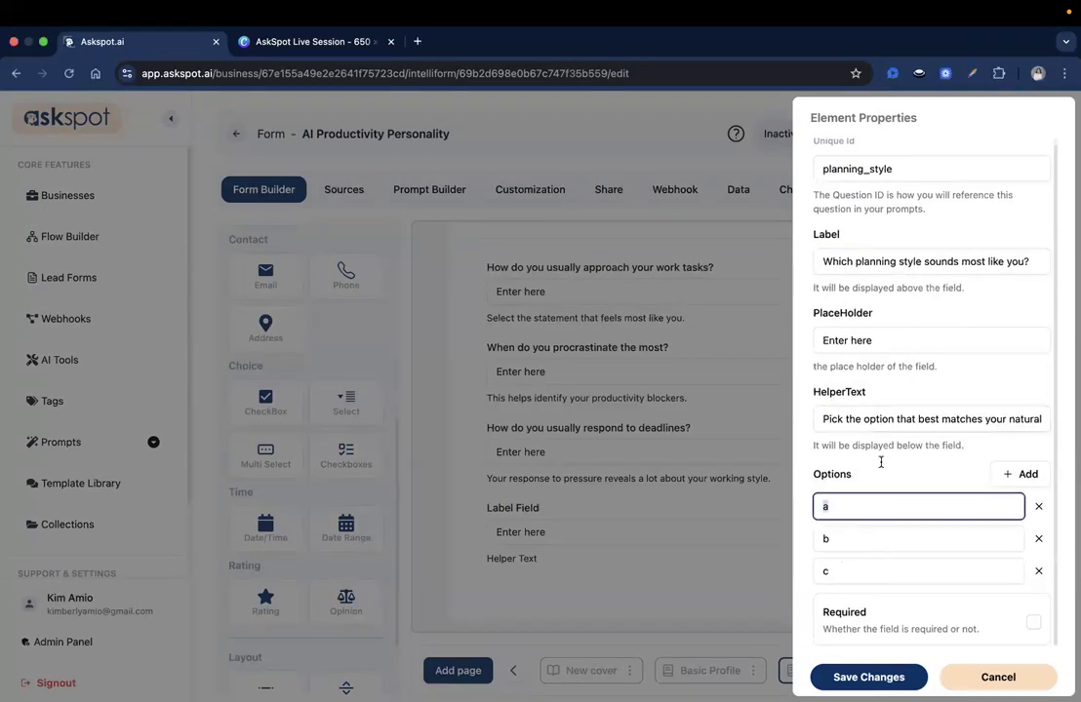
key("super+a")
type("Detailed calendars and schedules")
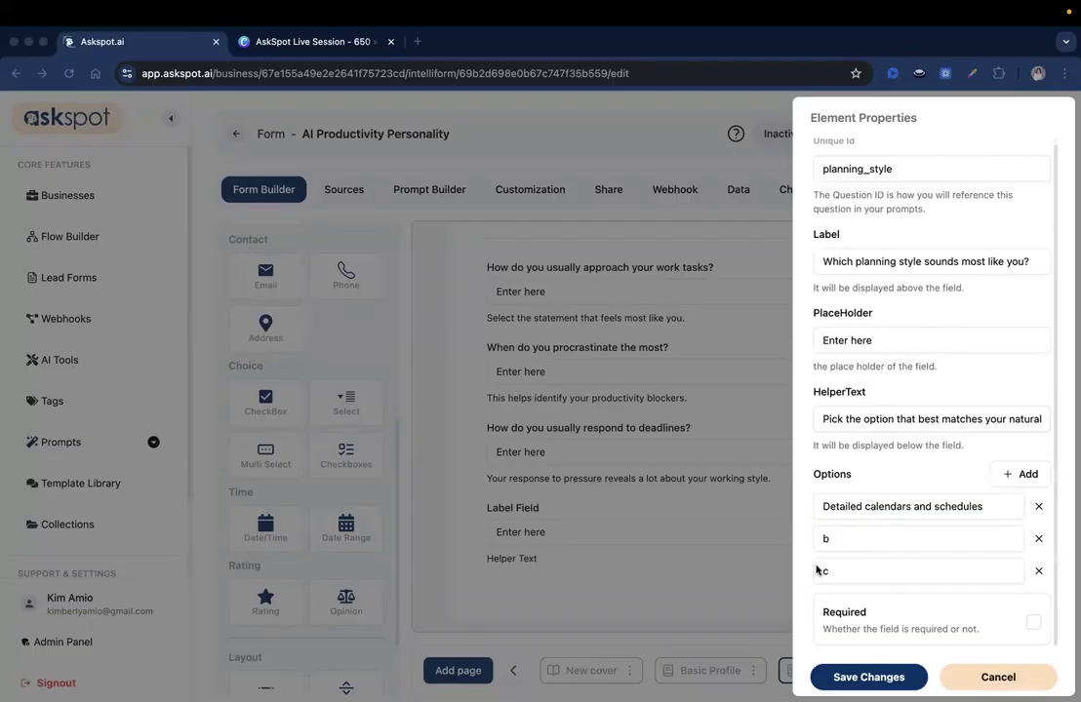
left_click(831, 536)
key("super+a")
type("Daily to-do lists")
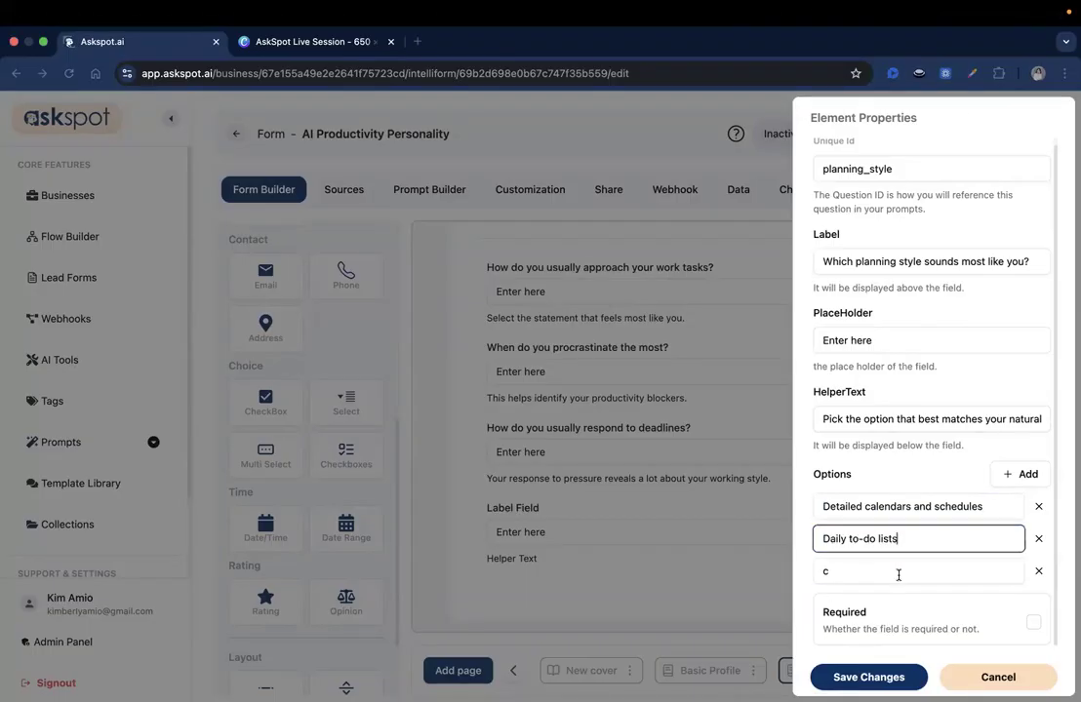
Set the planning style field's third option to "Weekly planning sessions" and add three more options.
left_click(898, 572)
key("super+a")
type("Weekly planning sessions")
key("super+Tab")
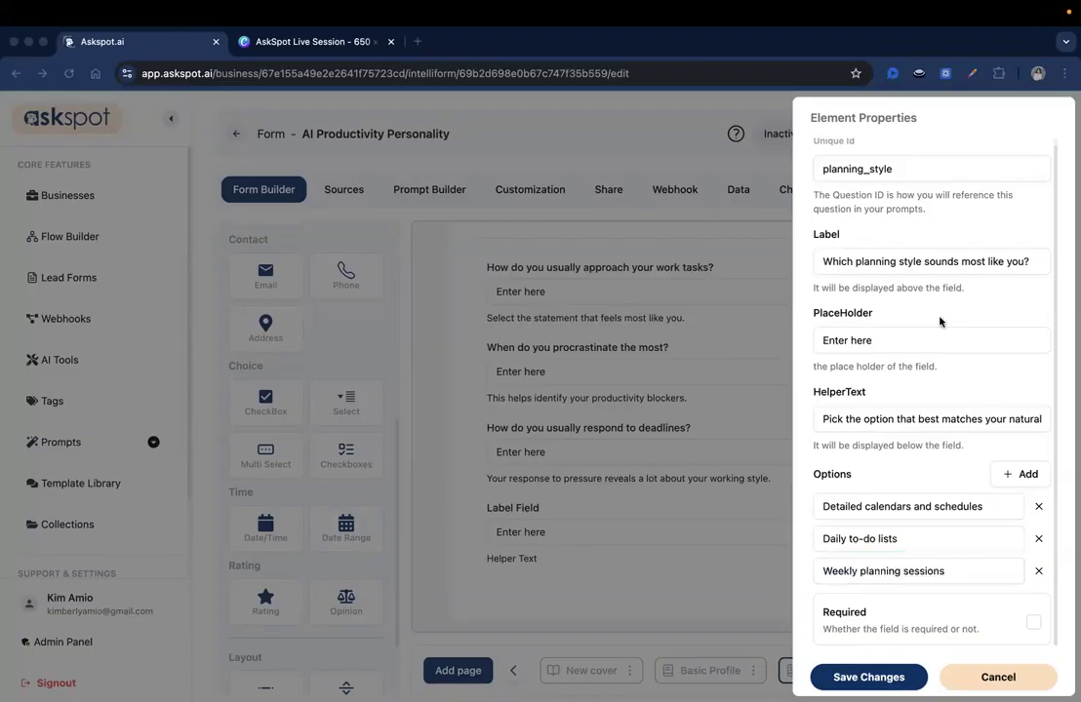
left_click(1009, 482)
left_click(1008, 482)
left_click(1009, 482)
left_click(1009, 482)
scroll(916, 443, "down", 2)
Set the planning style field's fourth and fifth options to "Flexible priorities instead of fixed plans" and "I mostly keep things in my head".
left_click(878, 506)
key("super+a")
type("Flexible priorities instead of fixed plans")
key("super+Tab")
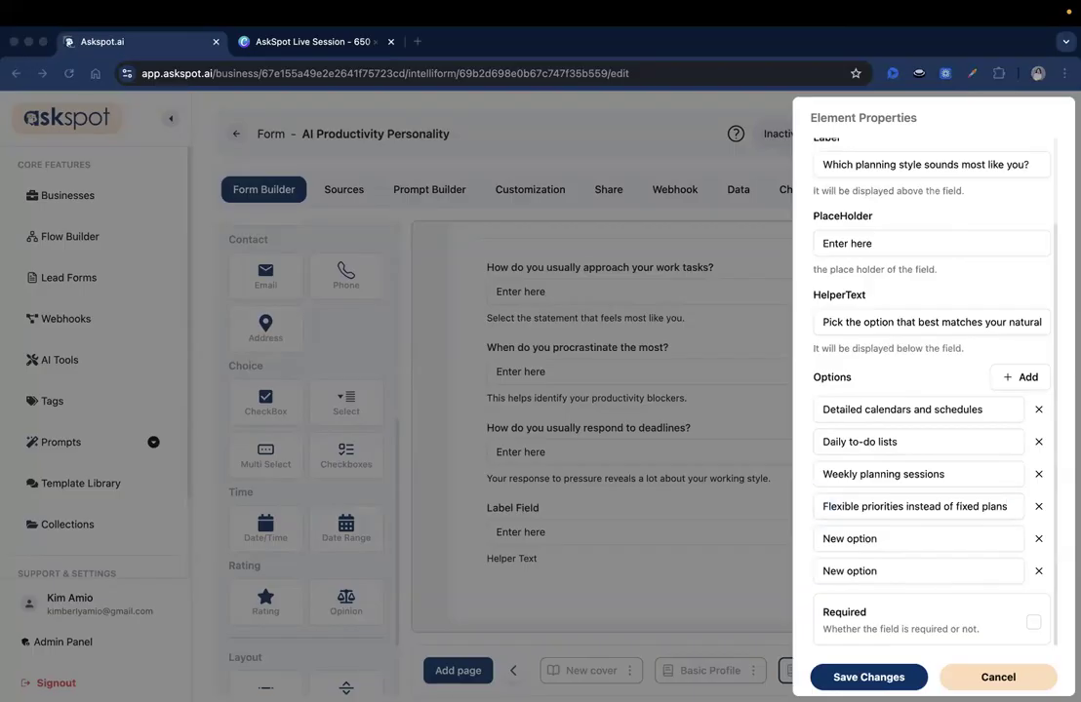
left_click(881, 532)
key("super+a")
type("I mostly keep things in my head")
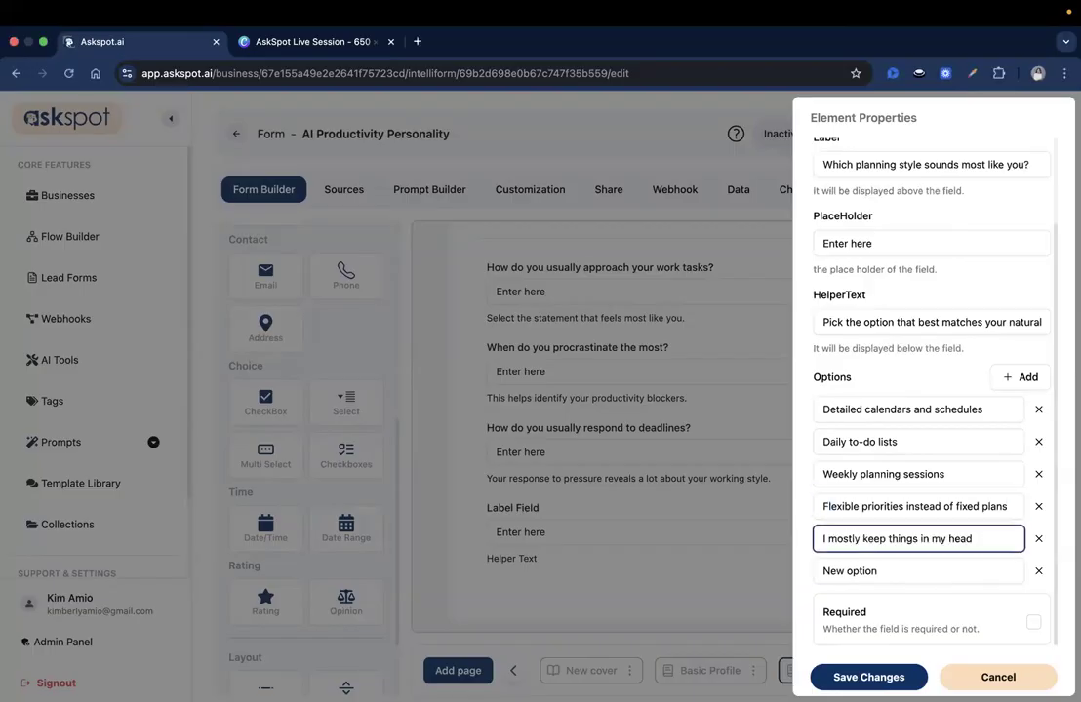
Set the planning style field's last option to "I rarely plan consistently", and save the field and the page.
key("super+Tab")
key("super+Tab")
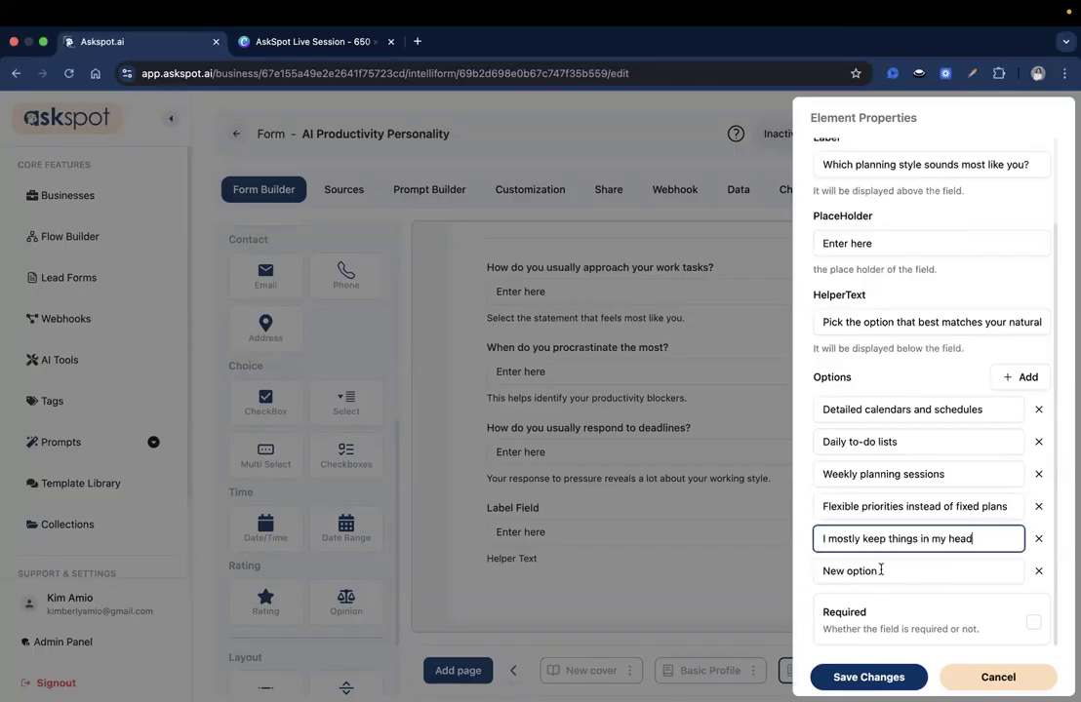
left_click(879, 570)
key("super+a")
type("I rarely plan consistently")
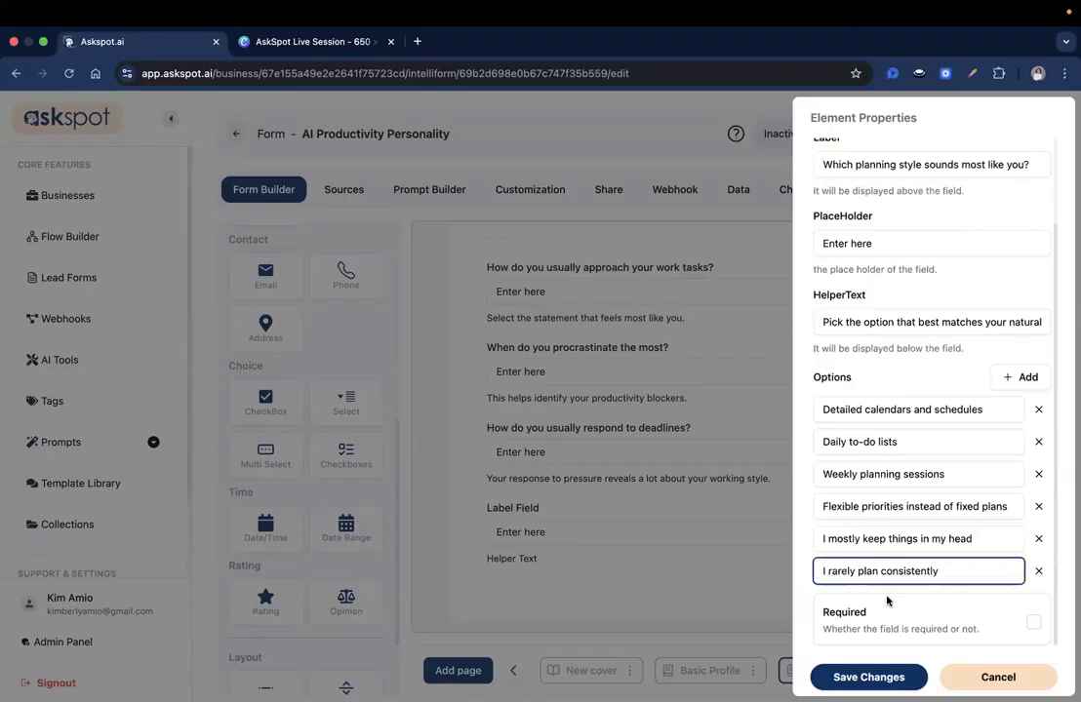
left_click(896, 673)
left_click(995, 136)
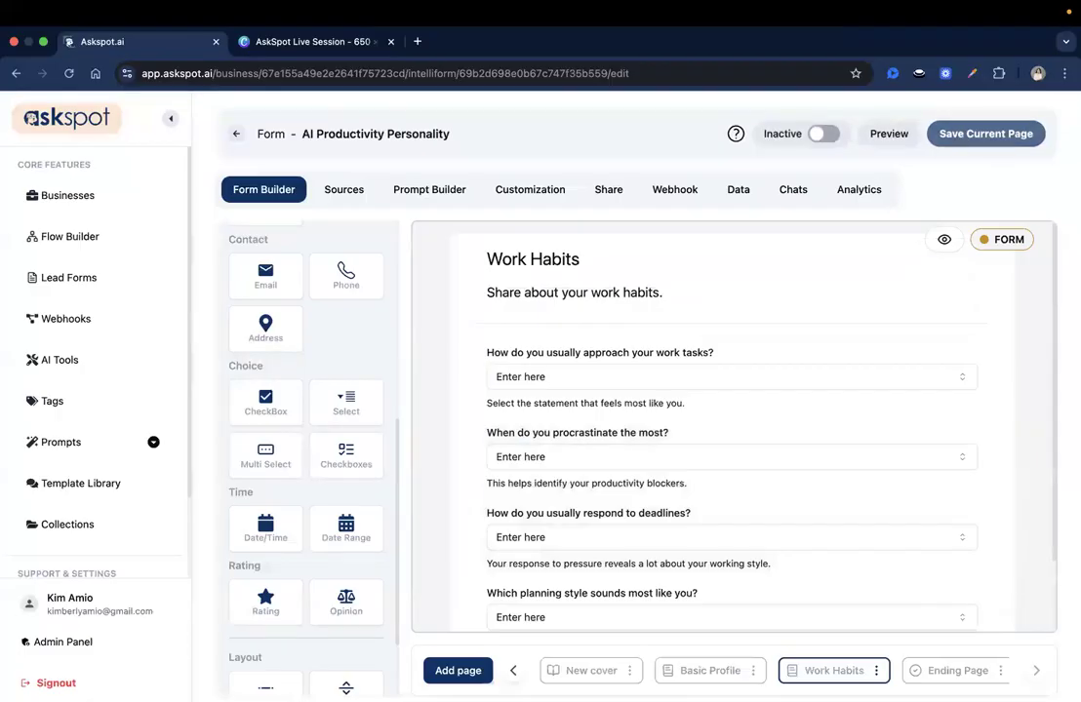
Add a new form page after the Work Habits page.
key("super+Tab")
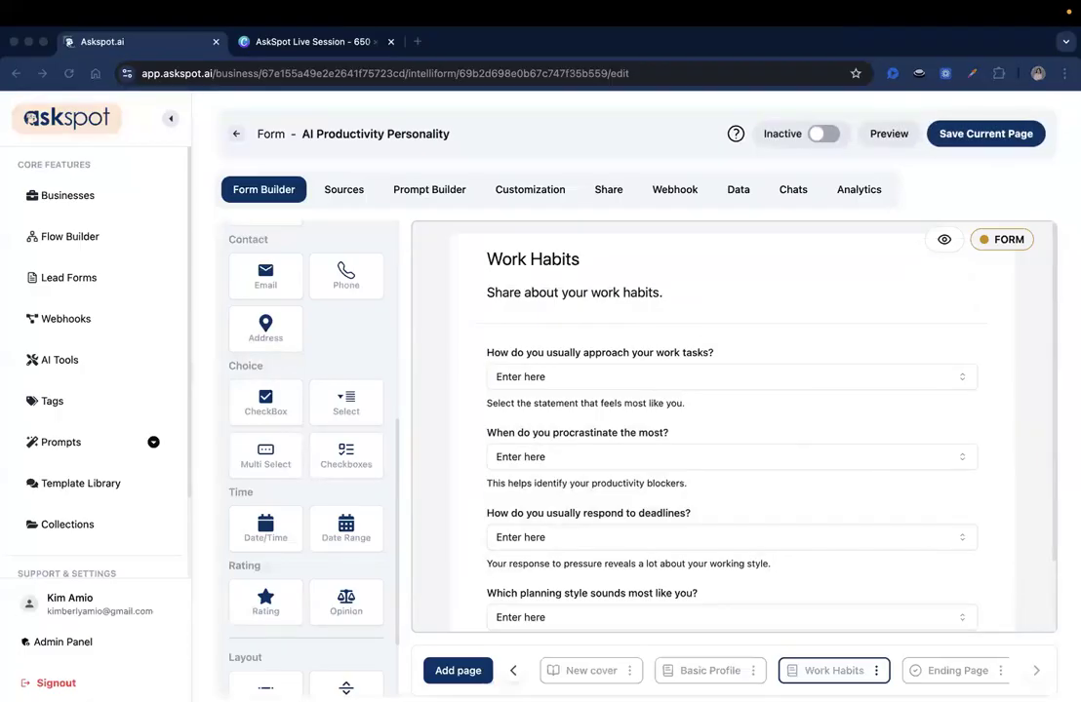
left_click(459, 671)
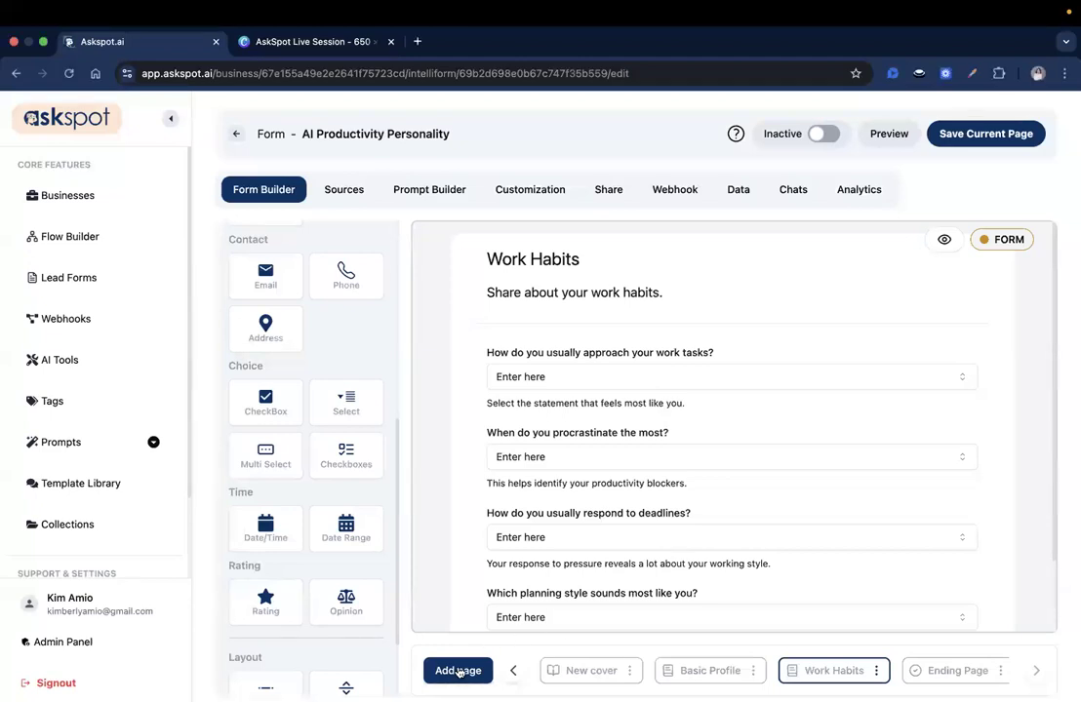
left_click(459, 671)
left_click(471, 628)
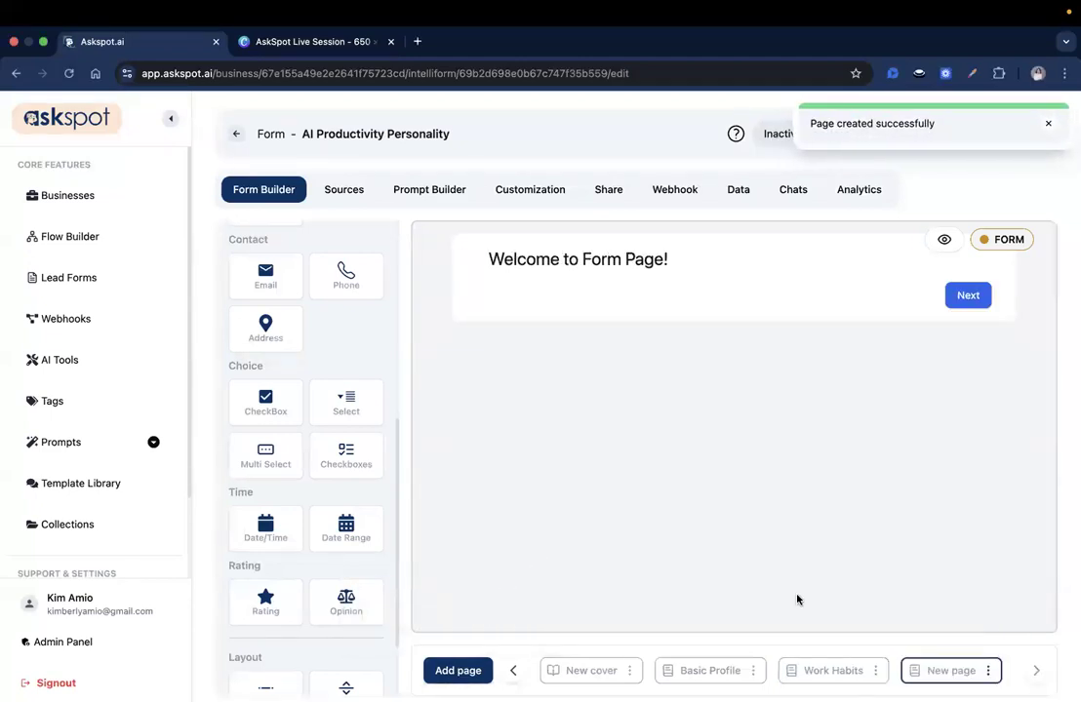
Rename the newly added form page to "Focus Patterns".
left_click(988, 671)
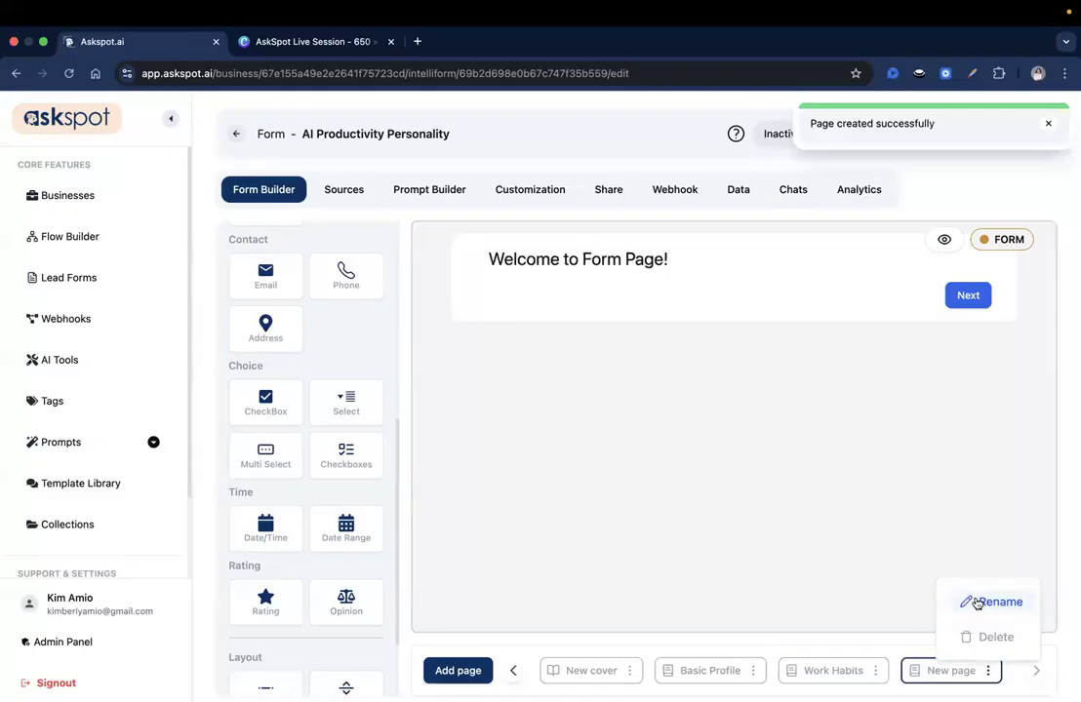
left_click(991, 602)
triple_click(542, 383)
type("Focus Patterns")
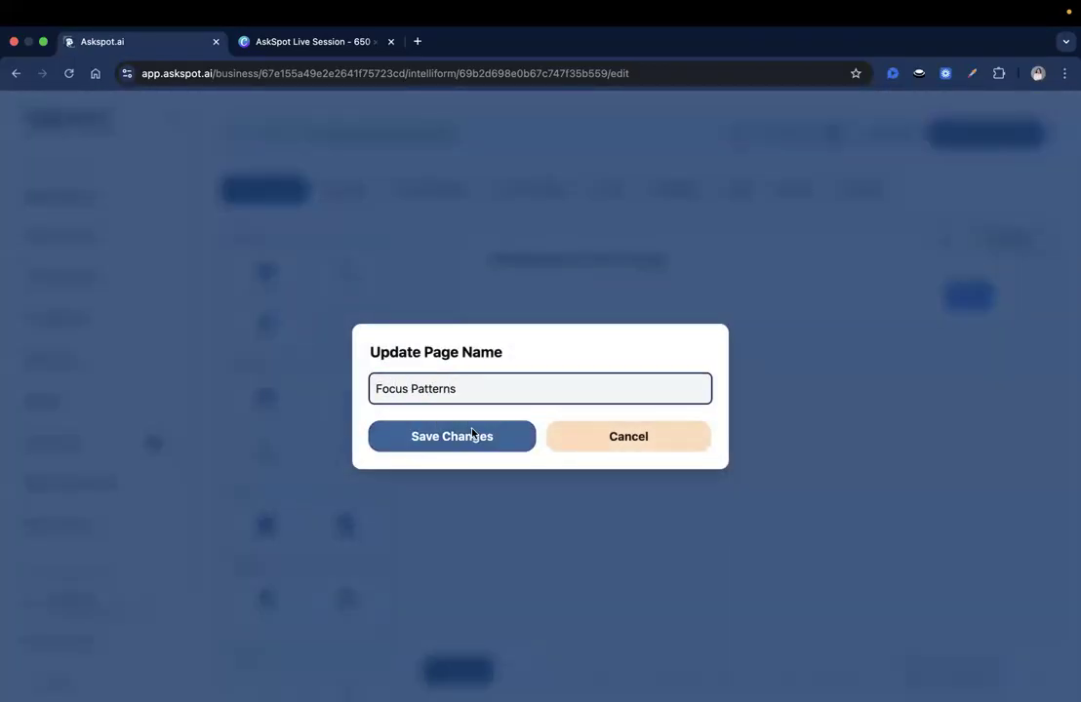
left_click(478, 437)
Add a subtitle block below the page heading and set the heading text to "Focus Patterns".
scroll(322, 312, "up", 2)
scroll(290, 448, "up", 5)
scroll(302, 461, "down", 2)
left_click_drag(357, 346, 562, 266)
left_click(700, 256)
triple_click(866, 174)
type("Focus Patterns")
left_click(868, 677)
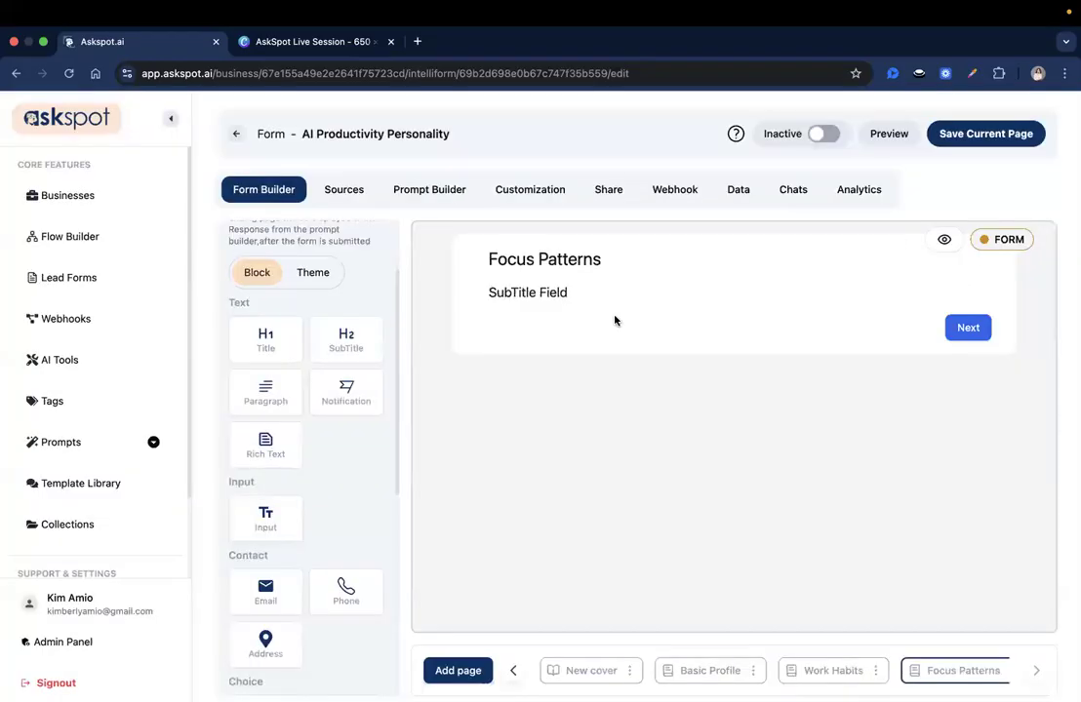
Set the subtitle text on the Focus Patterns page to "Share how you focus." and save it.
left_click(597, 290)
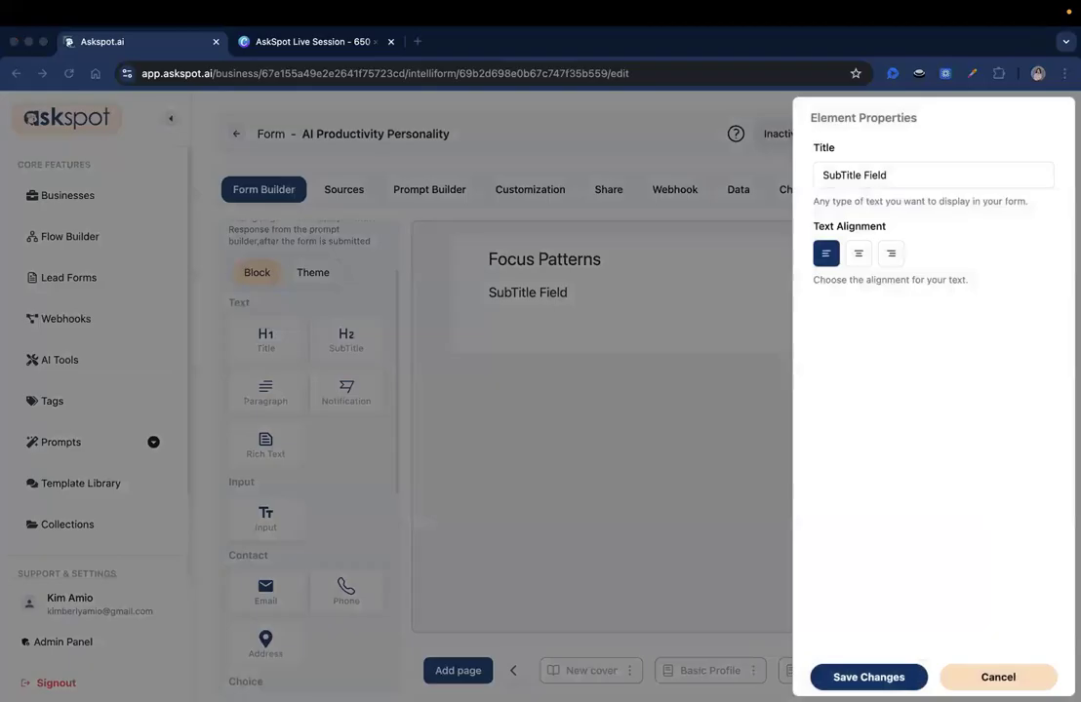
triple_click(885, 174)
type("Share how you focus.")
left_click(869, 677)
key("super+Tab")
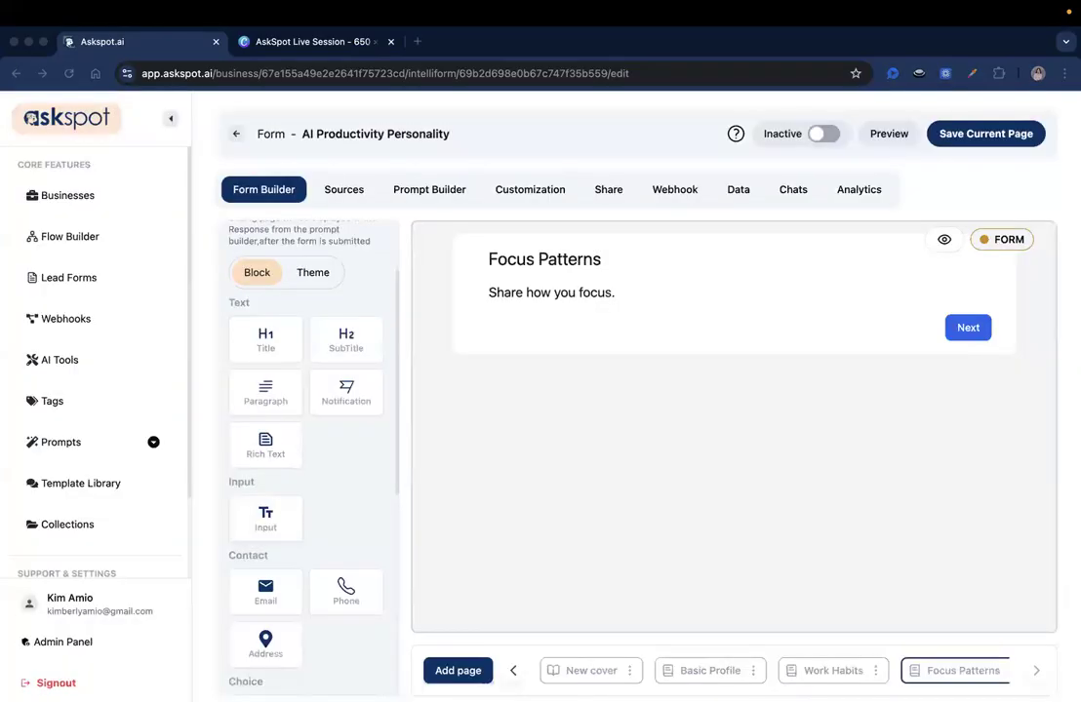
Add a separator below the subtitle on the Focus Patterns page.
scroll(282, 425, "down", 5)
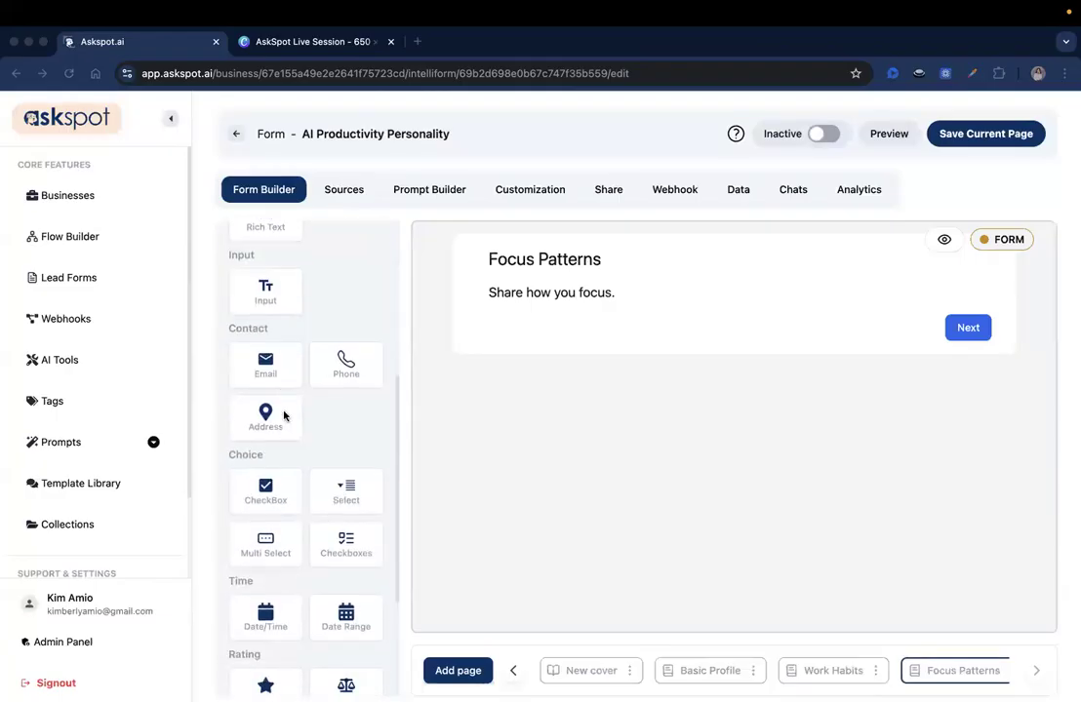
scroll(284, 416, "down", 5)
left_click_drag(256, 591, 518, 328)
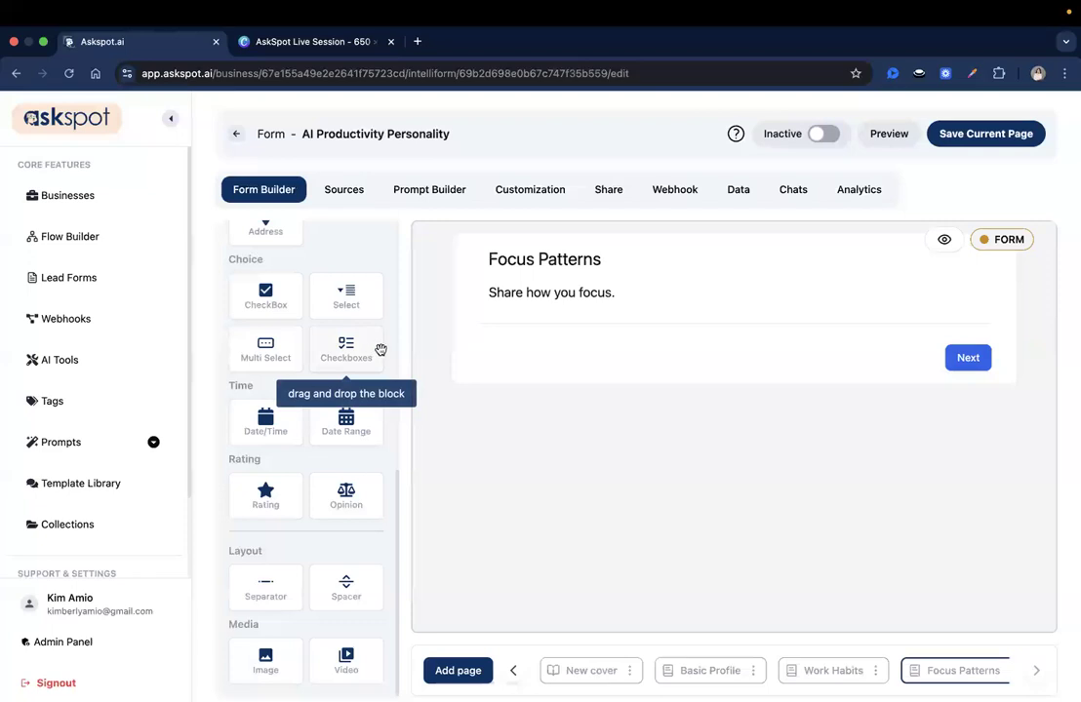
Add a Select field below the separator and set its unique ID to "focus_duration".
scroll(340, 345, "up", 10)
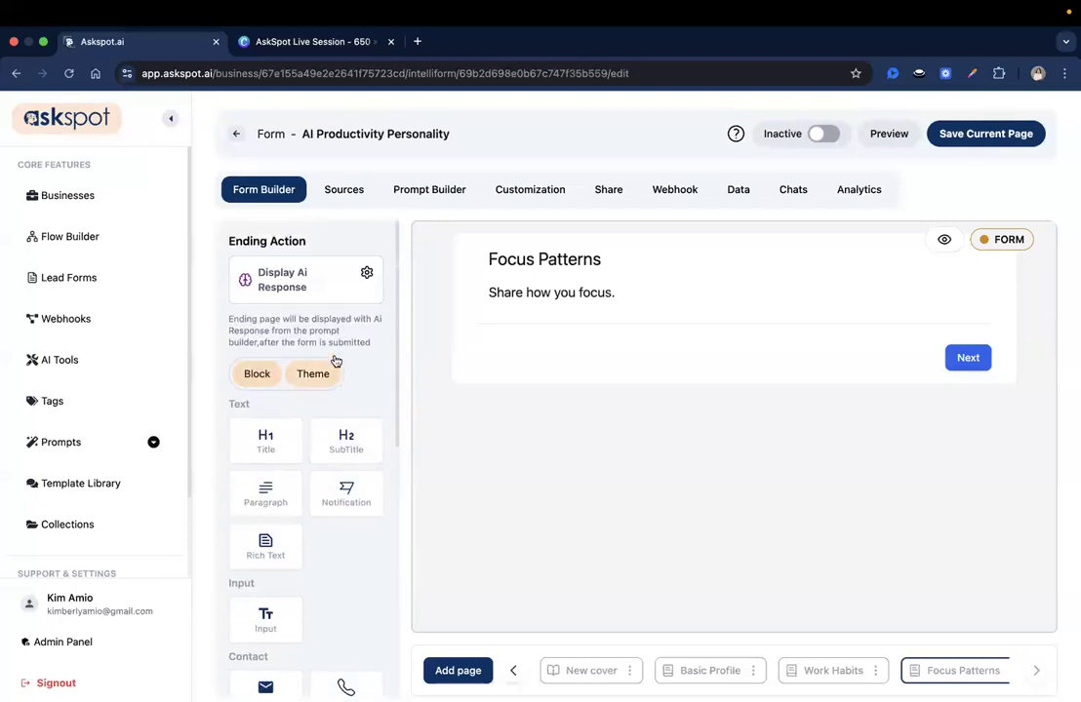
scroll(337, 409, "down", 6)
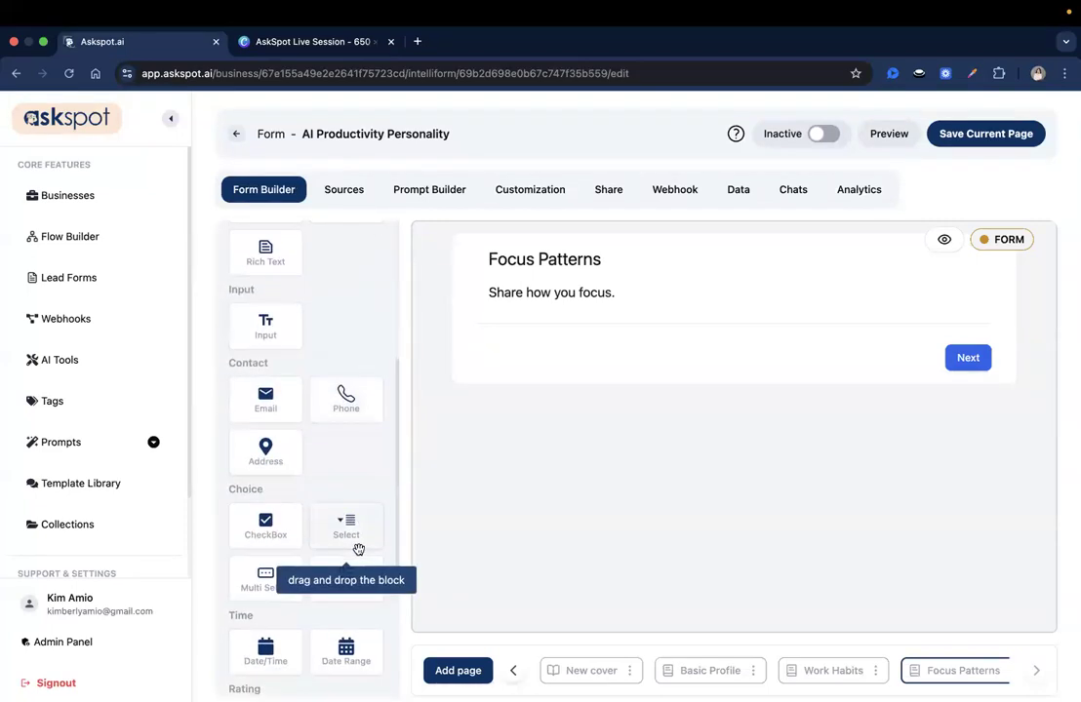
left_click_drag(353, 512, 573, 355)
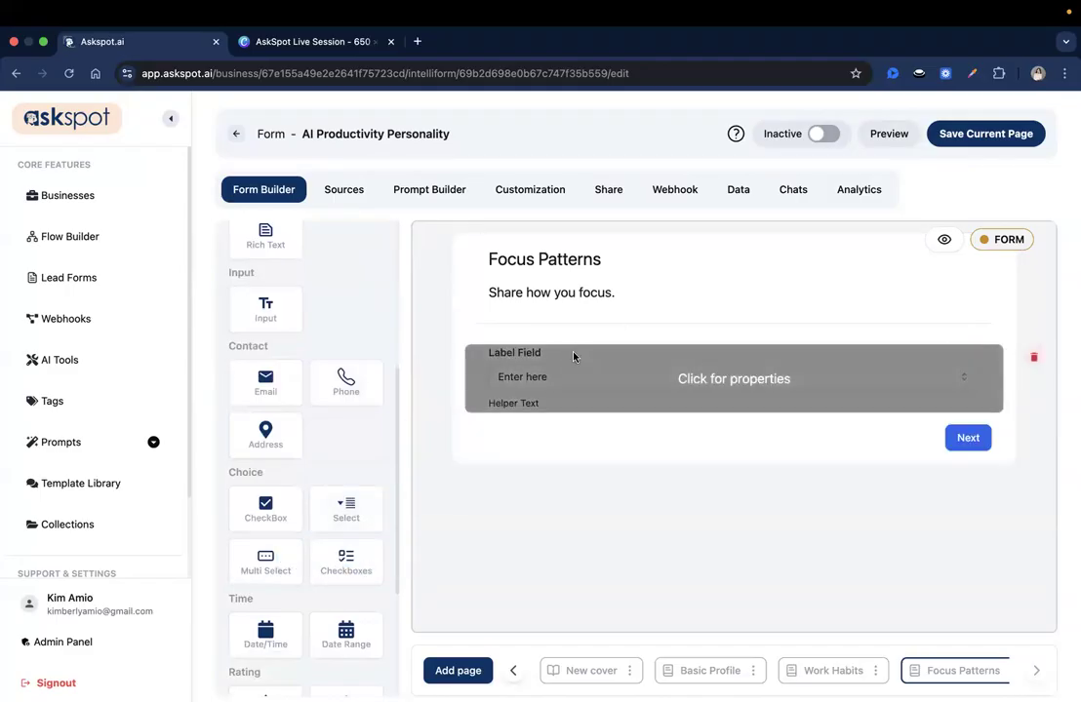
left_click(573, 357)
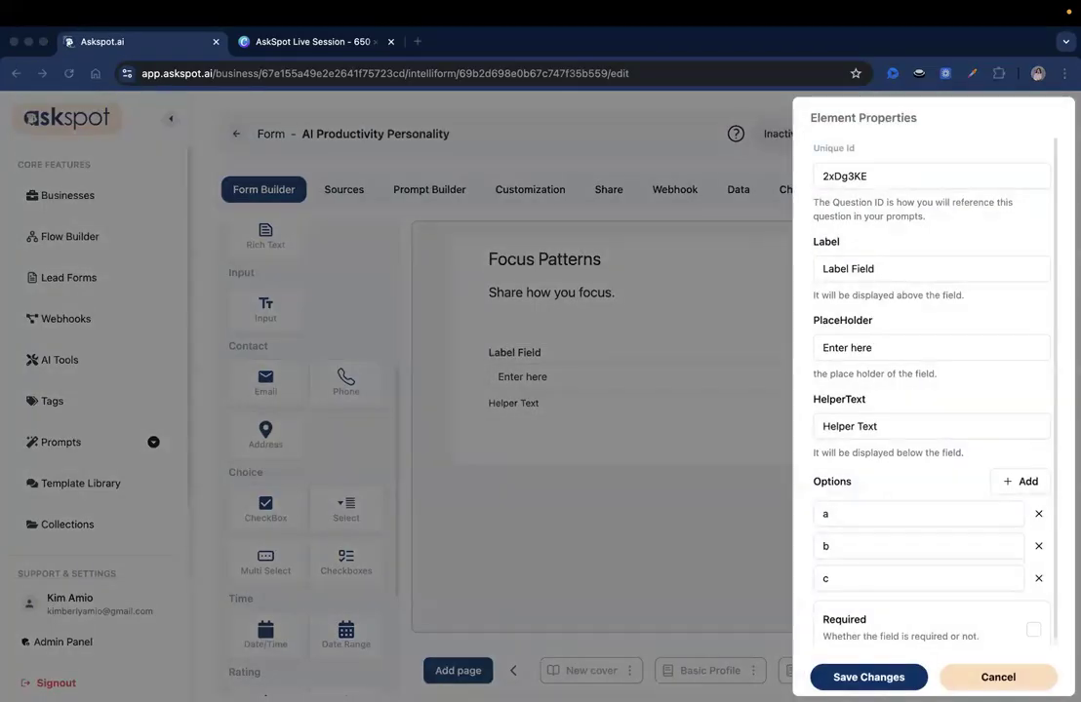
double_click(868, 177)
type("focus_duration")
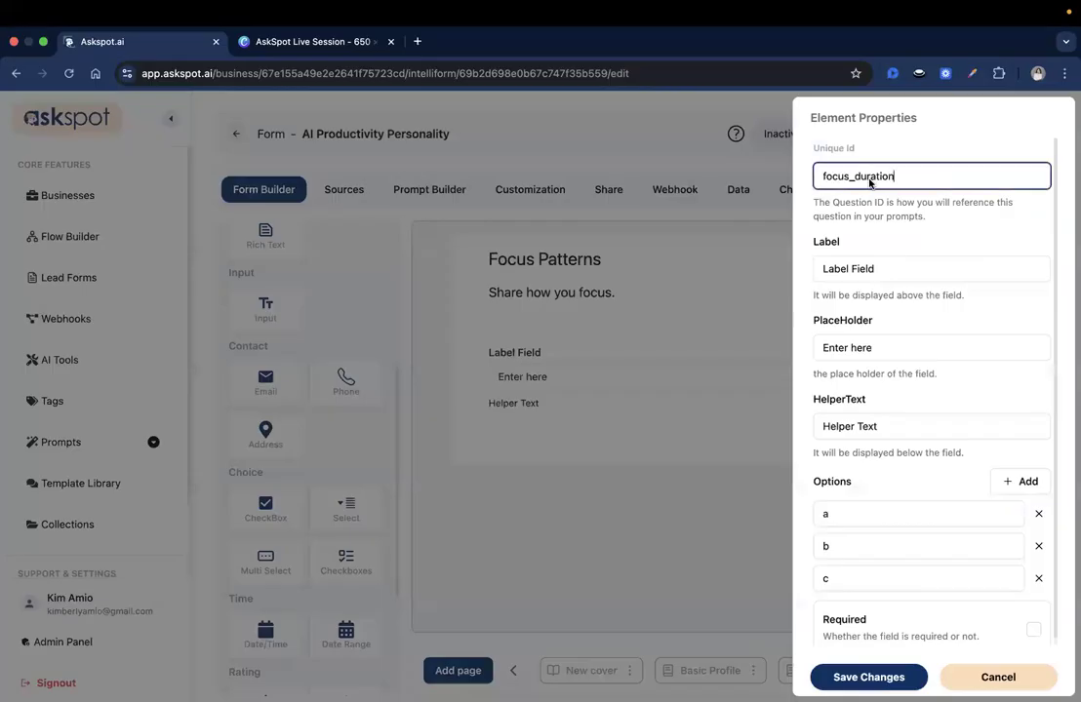
key("super+Tab")
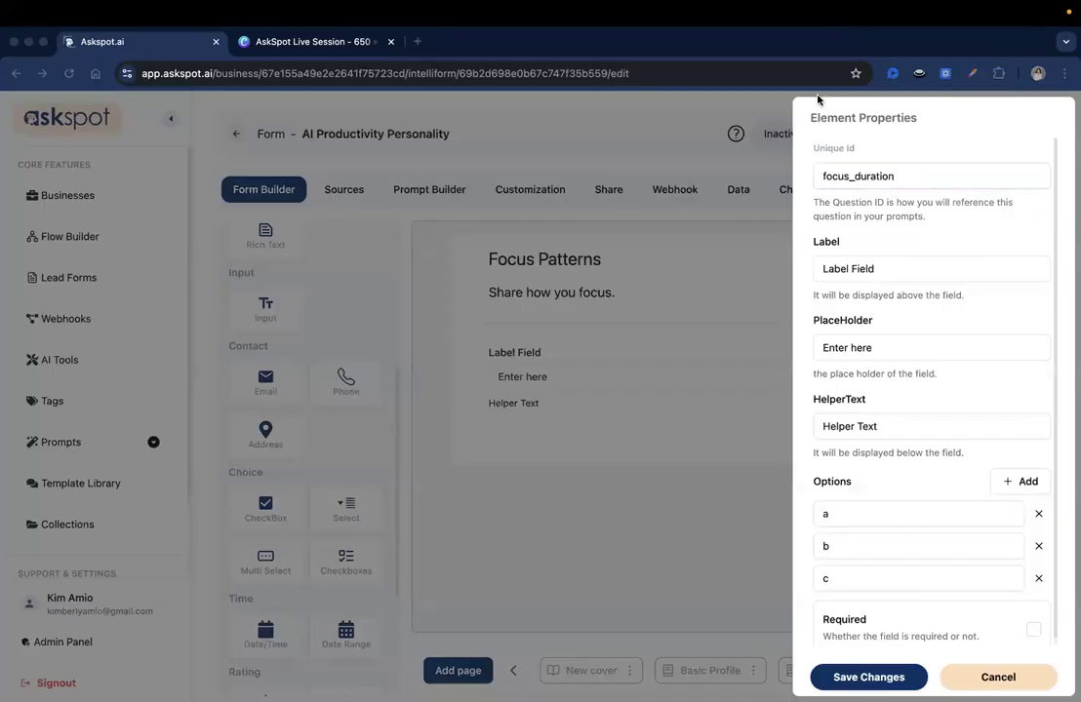
key("super+Tab")
Label the field "How long can you usually stay deeply focused on one task?" with helper text "Estimate your average uninterrupted focus time.".
triple_click(864, 270)
type("How long can you usually stay deeply focused on one task?")
left_click_drag(1042, 270, 800, 269)
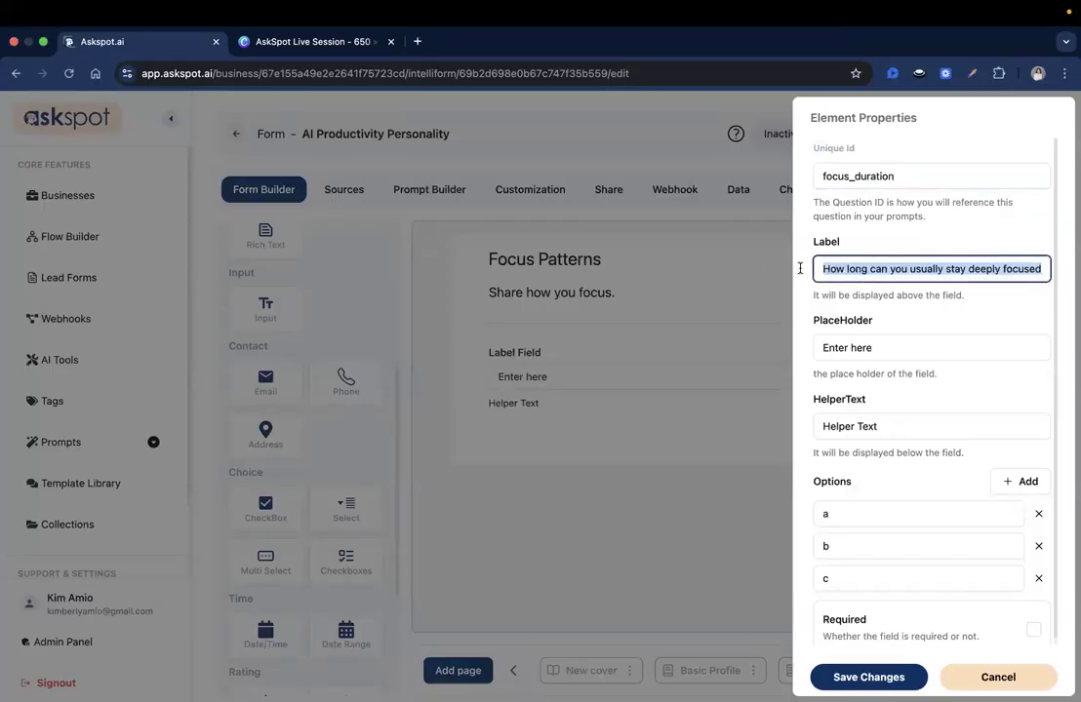
left_click_drag(912, 268, 1064, 269)
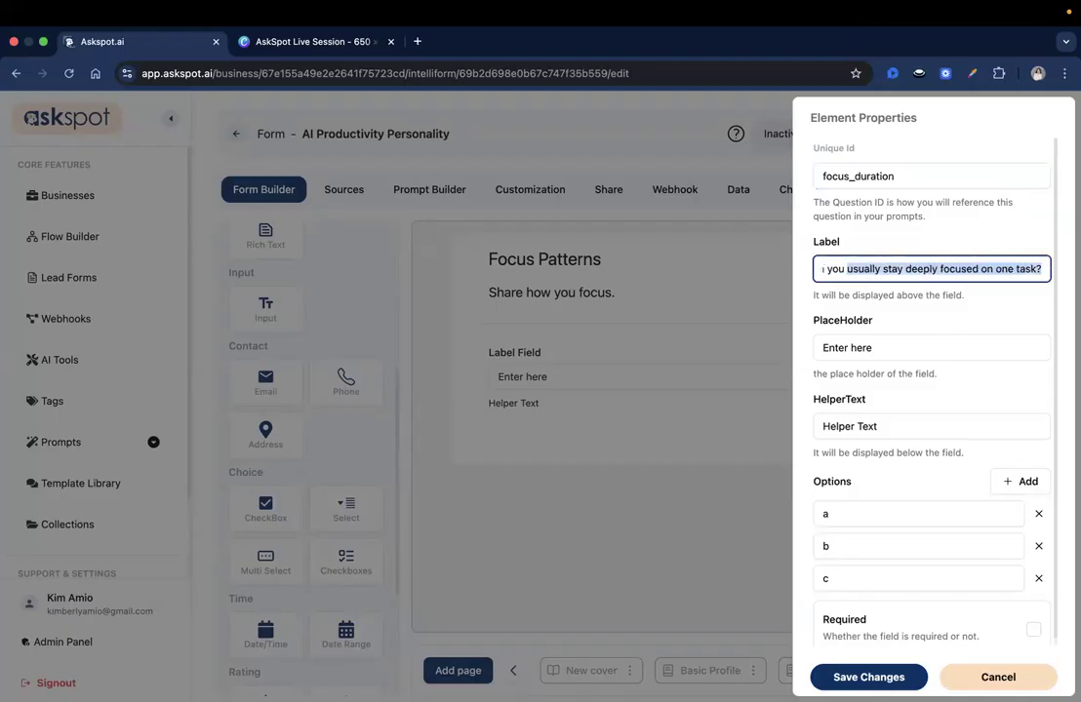
key("super+Tab")
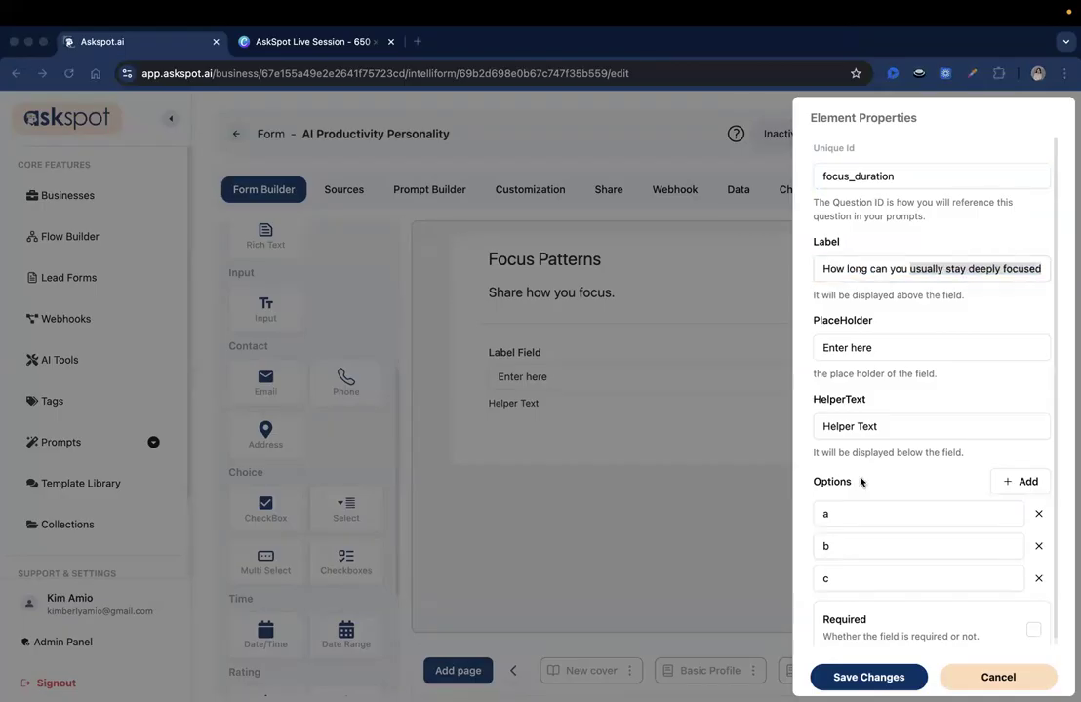
triple_click(842, 427)
key("super+v")
scroll(976, 136, "down", 1)
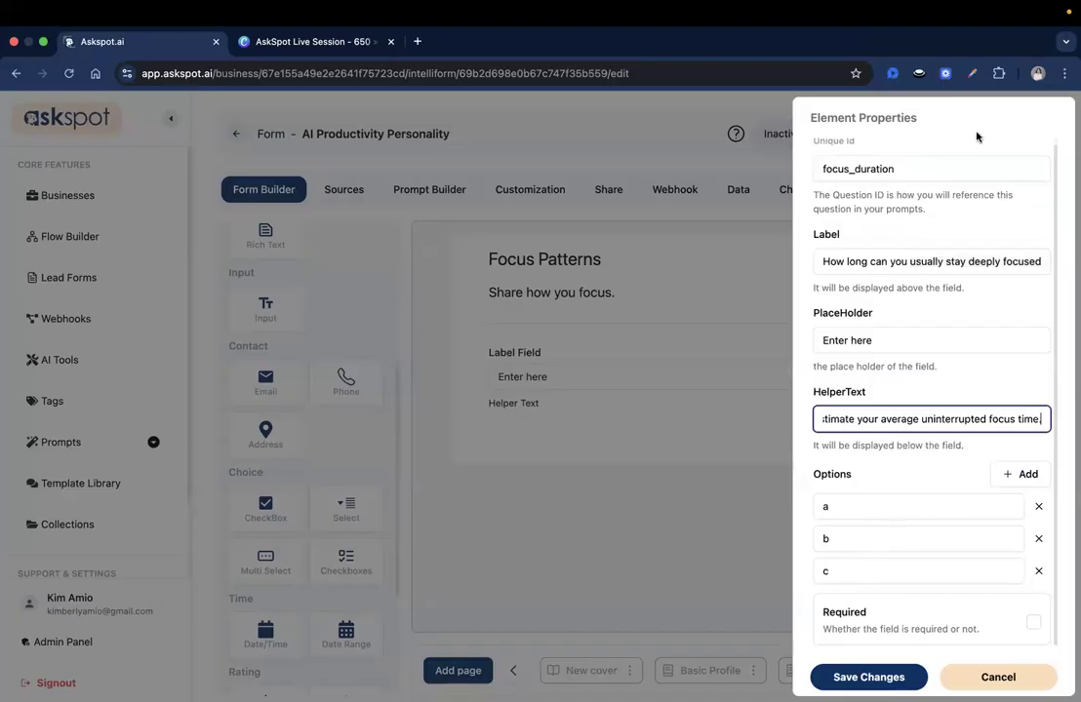
key("super+Tab")
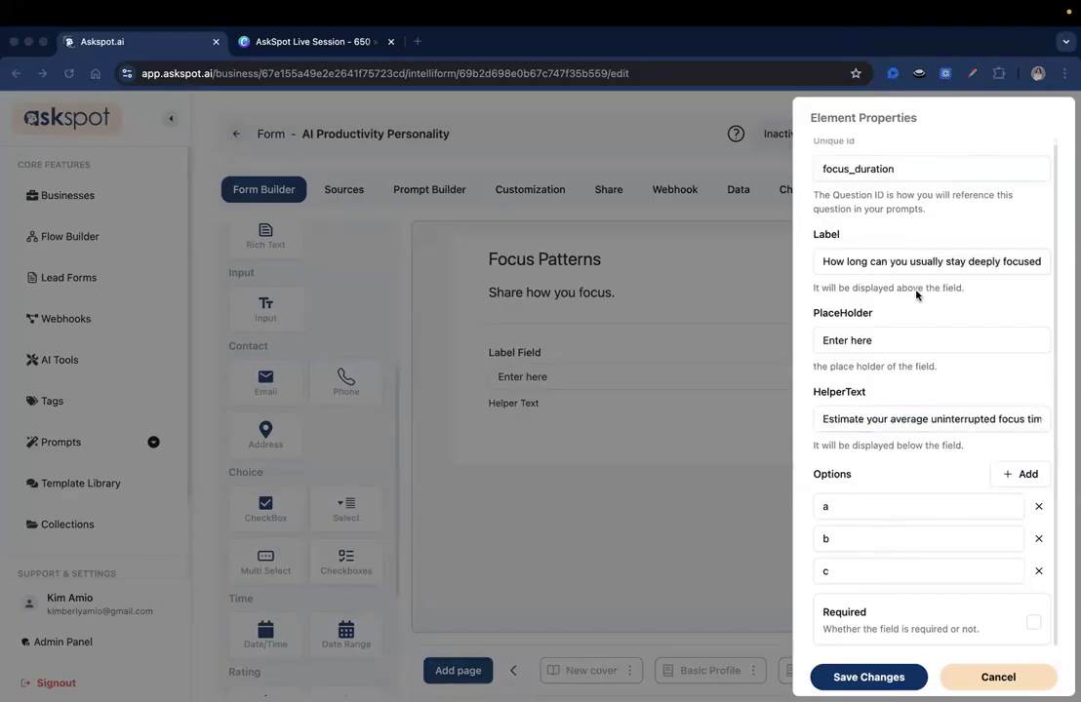
Set the focus duration field's first option to "Less than 15 minutes" and add two more options.
key("super+Tab")
triple_click(861, 507)
type("Less than 15 minutes")
left_click(1025, 473)
left_click(1025, 474)
scroll(986, 307, "down", 1)
key("super+Tab")
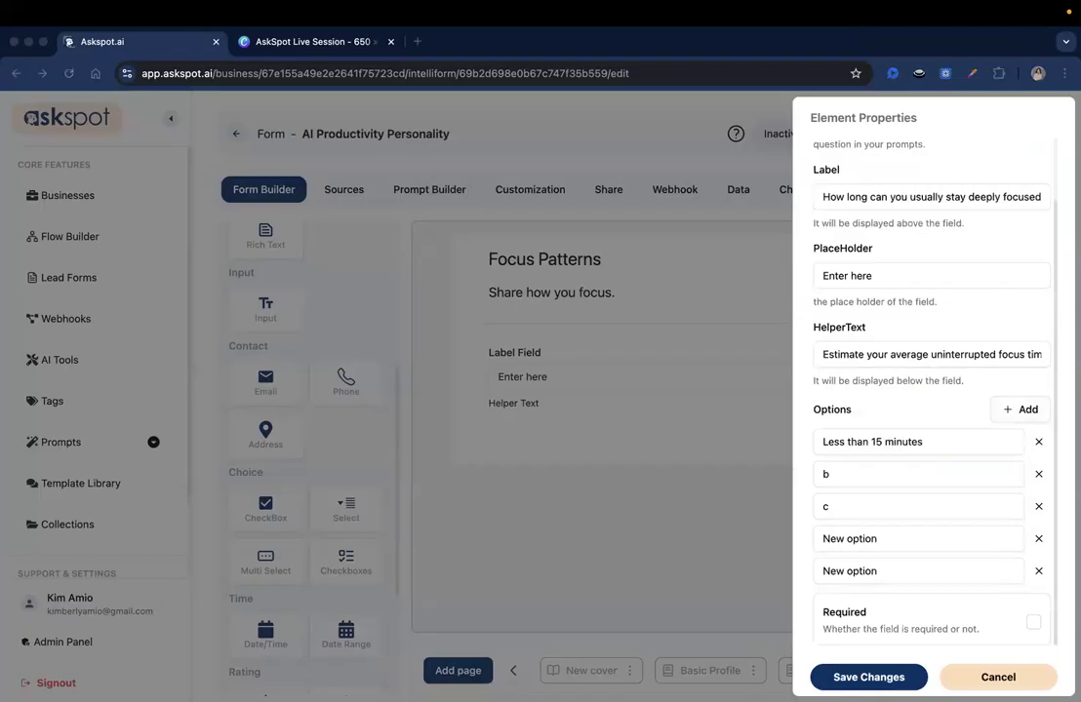
Set the focus duration field's second and third options to "15 to 30 minutes" and "30 to 60 minutes".
triple_click(878, 474)
type("15 to 30 minutes")
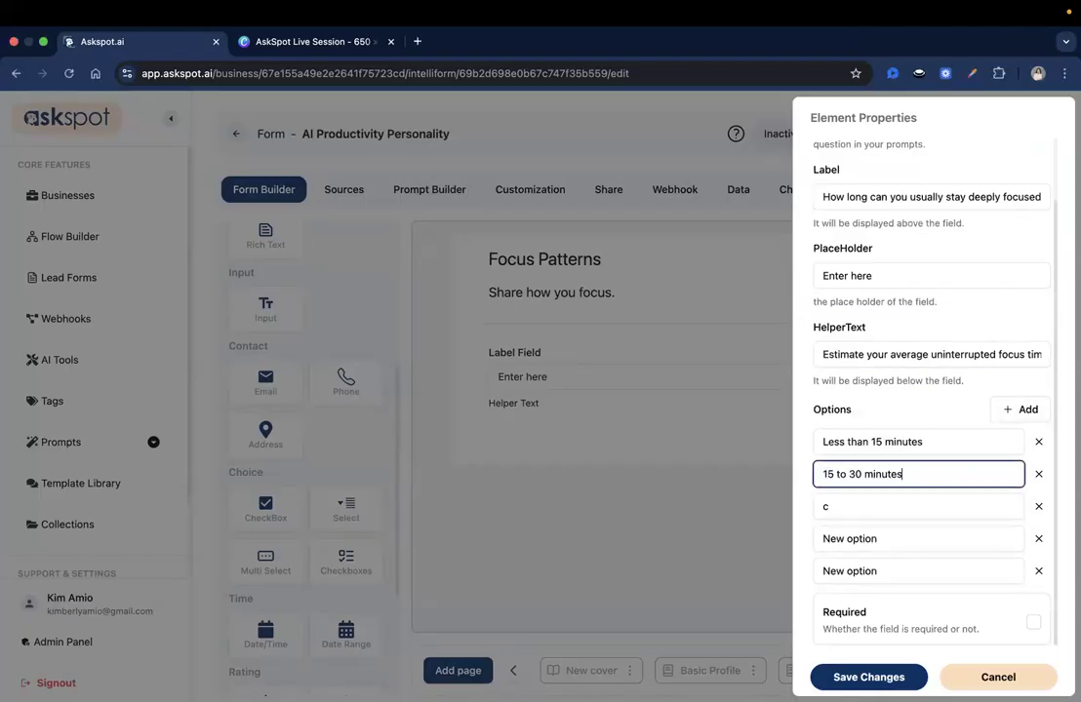
key("super+Tab")
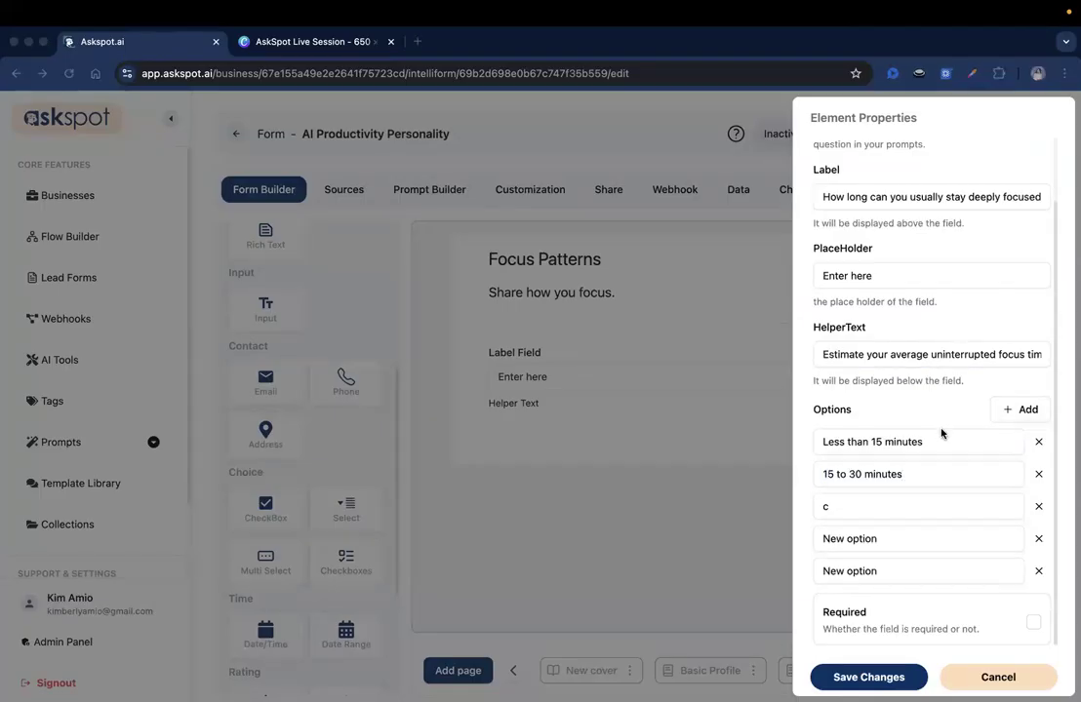
triple_click(951, 505)
type("30 to 60 minutes")
key("super+Tab")
Set the focus duration field's last two options to "60 to 90 minutes" and "90+ minutes", and save the field.
triple_click(890, 537)
type("60 to 90 minutes")
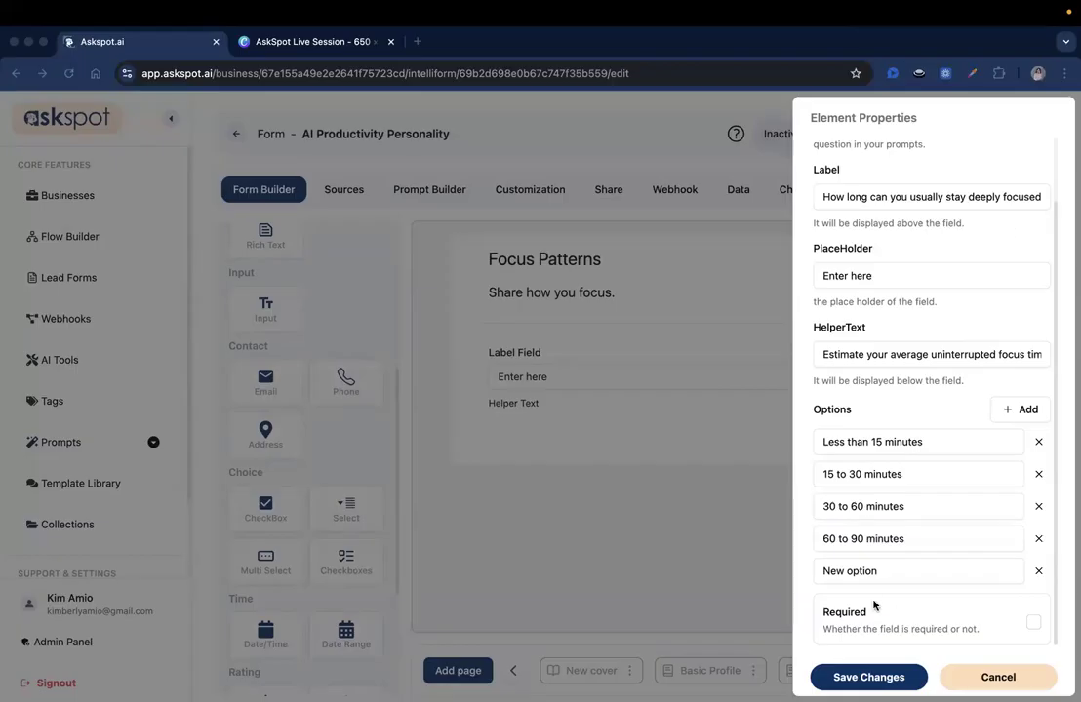
triple_click(867, 571)
type("90+ minutes")
left_click(885, 679)
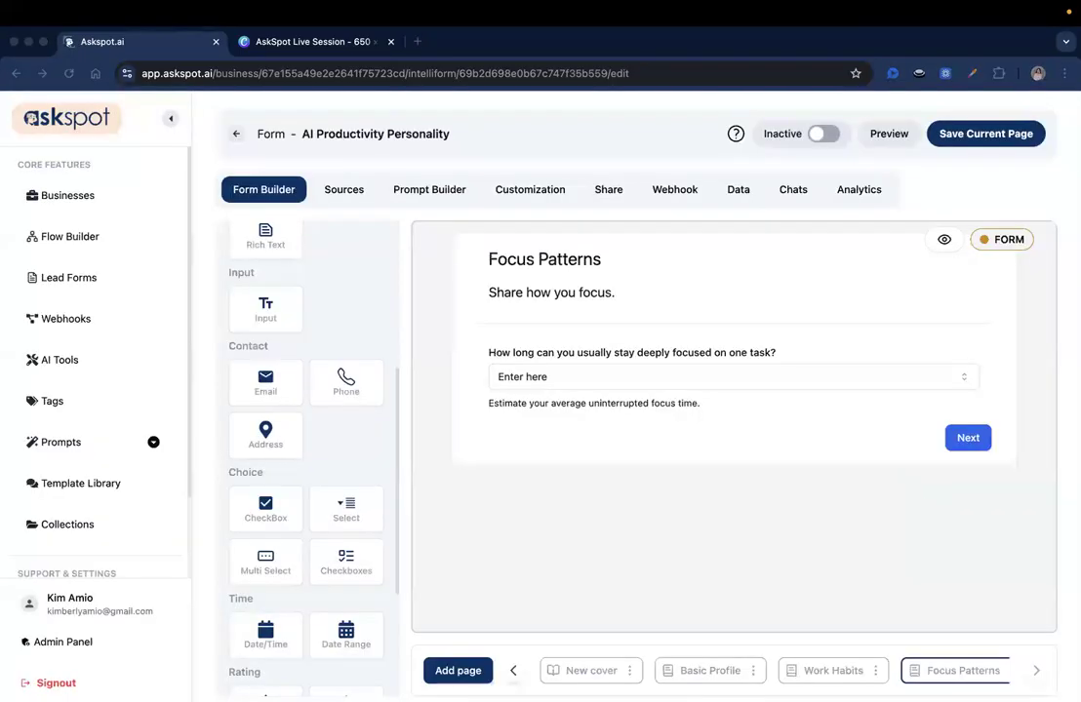
Add a Checkboxes field below the focus duration field and set its unique ID to "common_distractions".
scroll(344, 508, "down", 1)
left_click_drag(345, 502, 553, 476)
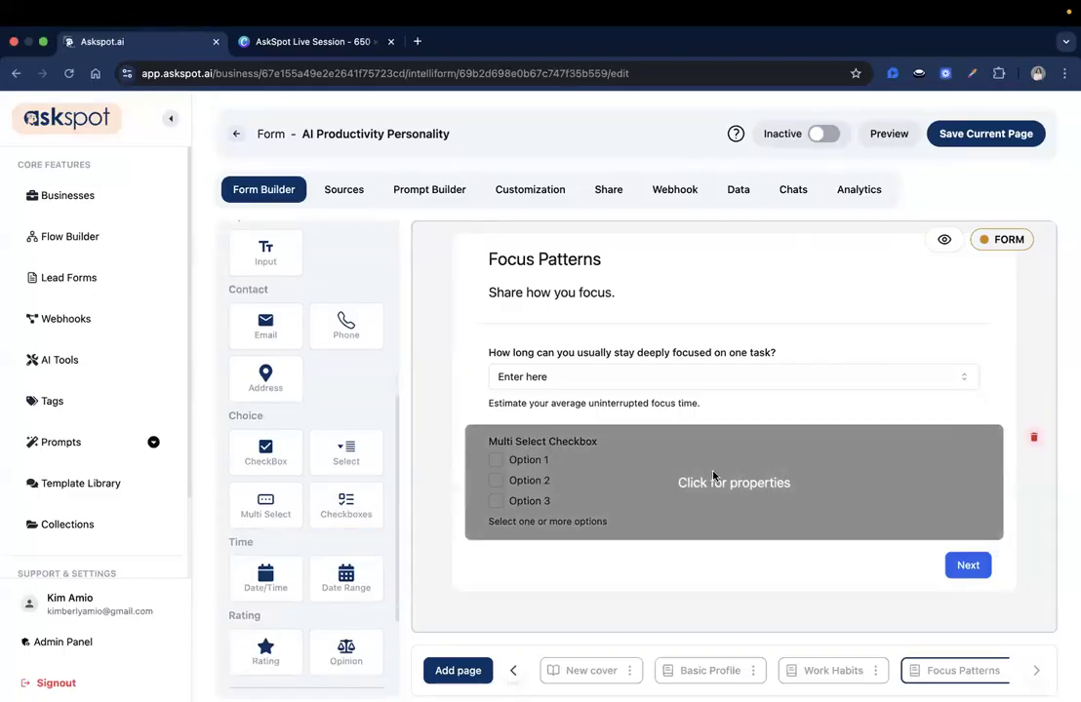
left_click(714, 480)
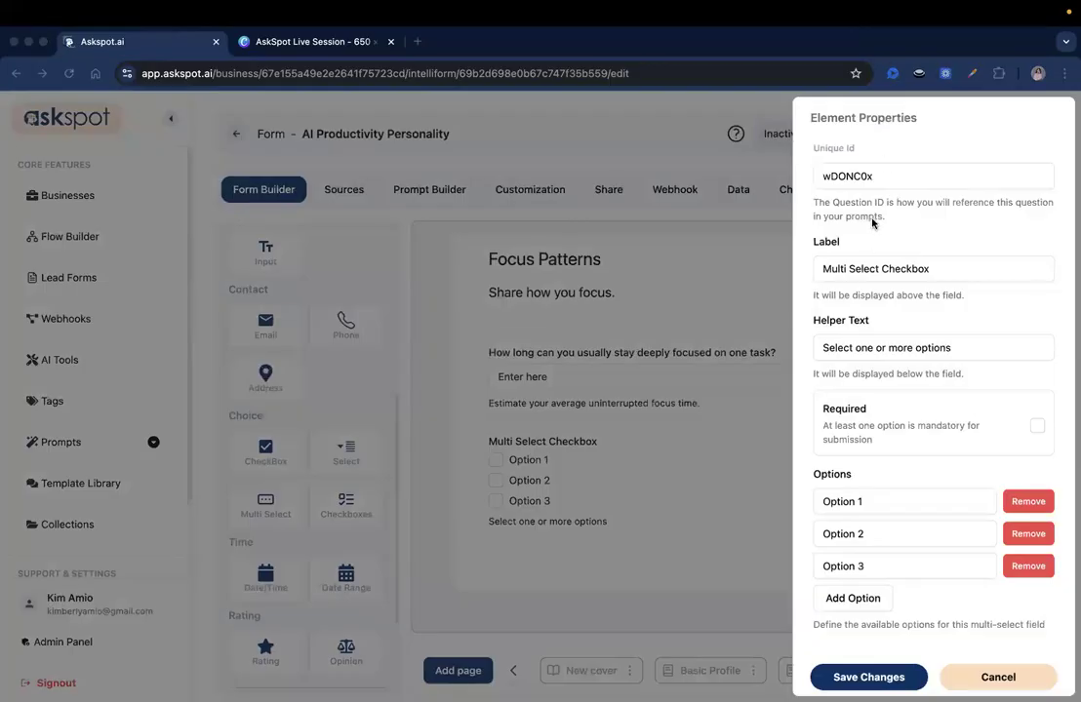
double_click(866, 177)
type("common_distractions")
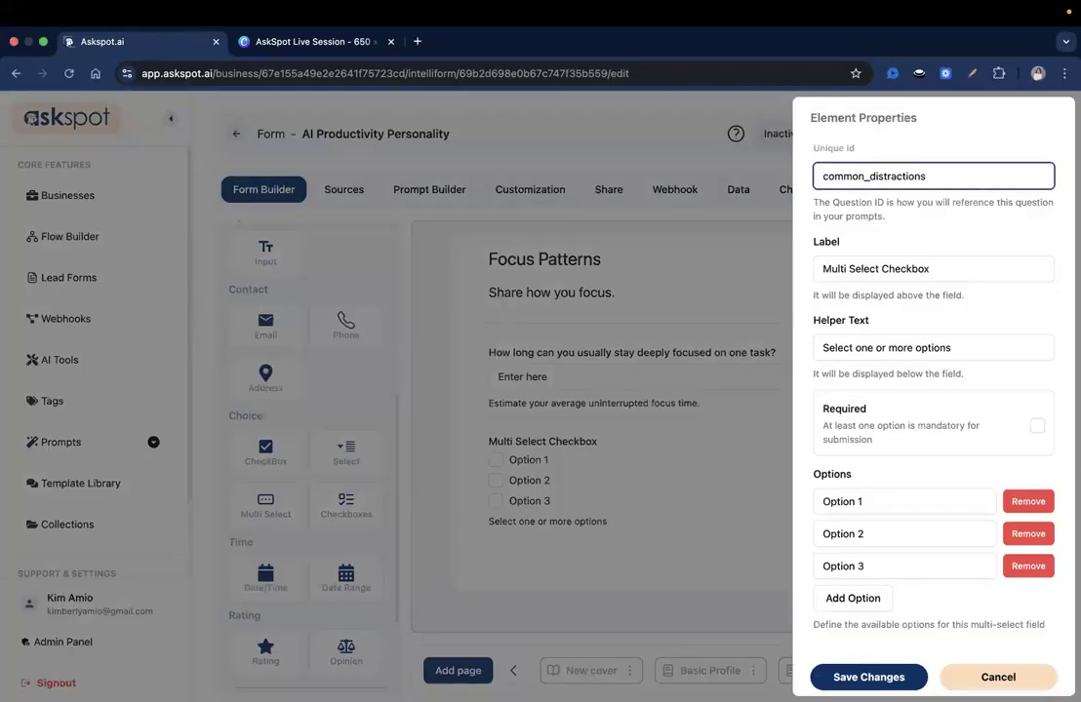
key("super+Tab")
Label the checkboxes field "What most often breaks your focus?" with helper text "Choose the distractions that affect you most often.".
triple_click(863, 278)
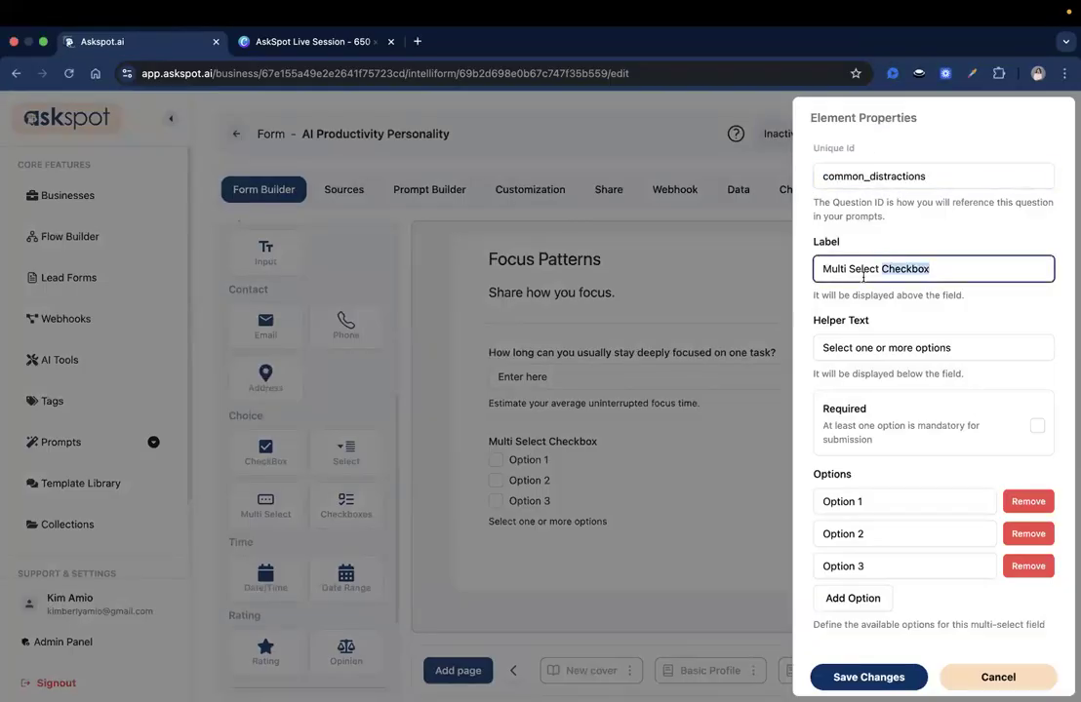
type("What most often breaks your focus?")
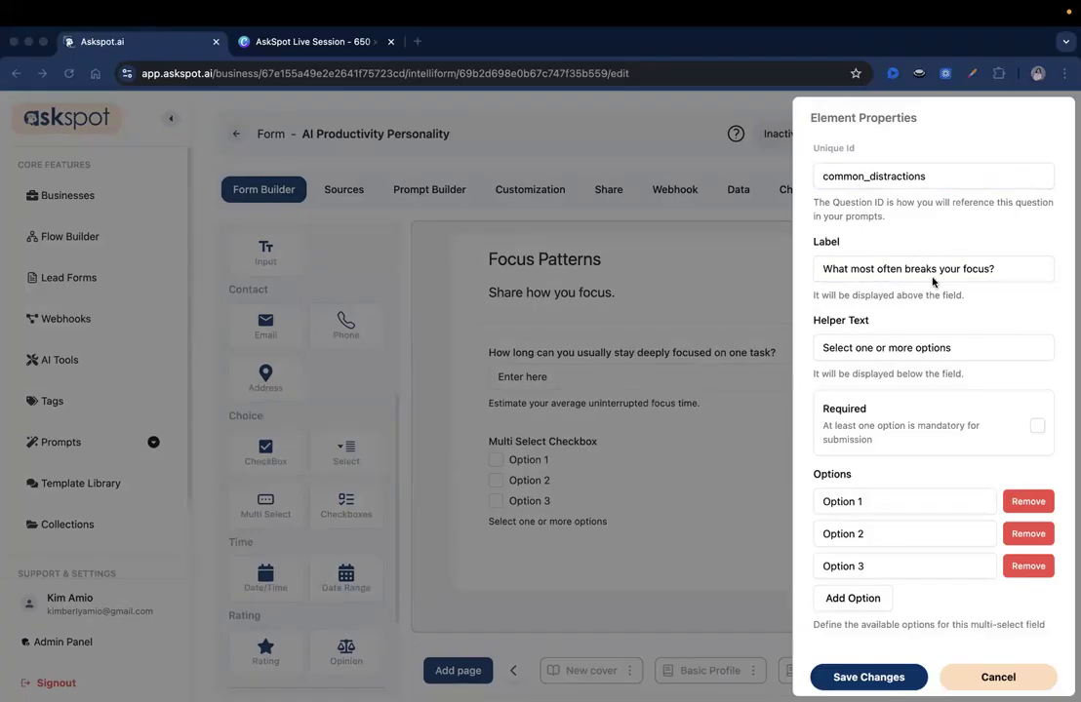
triple_click(932, 348)
type("Choose the distractions that affect you most often.")
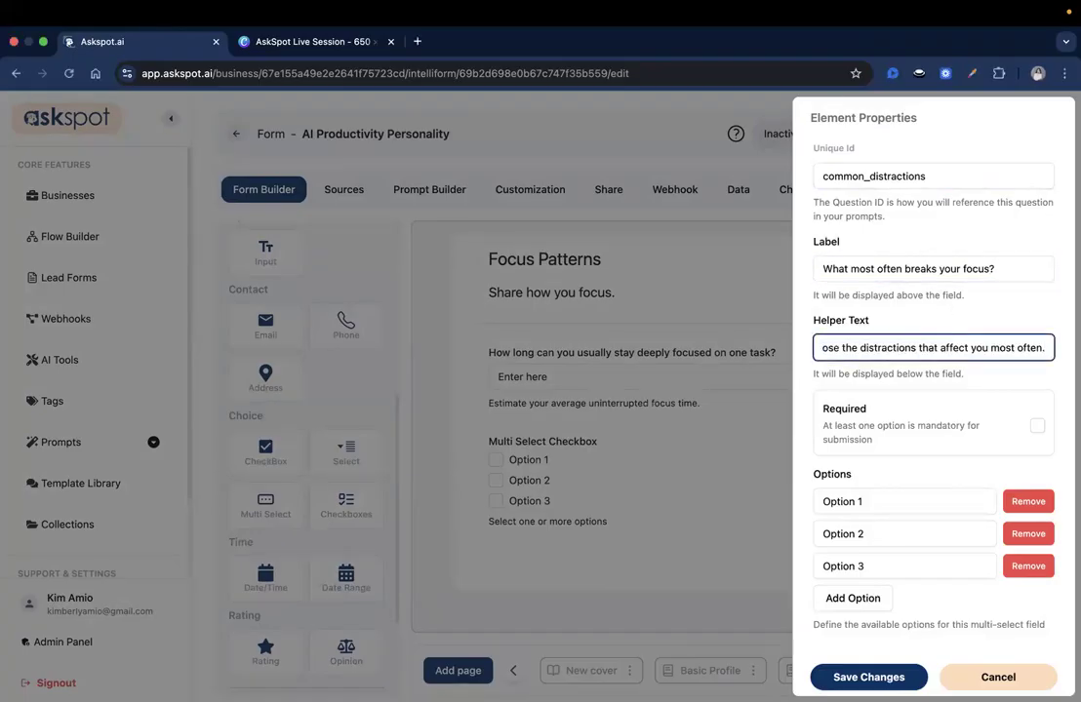
Set the distractions field's first three options to "Phone notifications", "Email" and "Slack or team messages".
triple_click(884, 491)
type("Phone notifications")
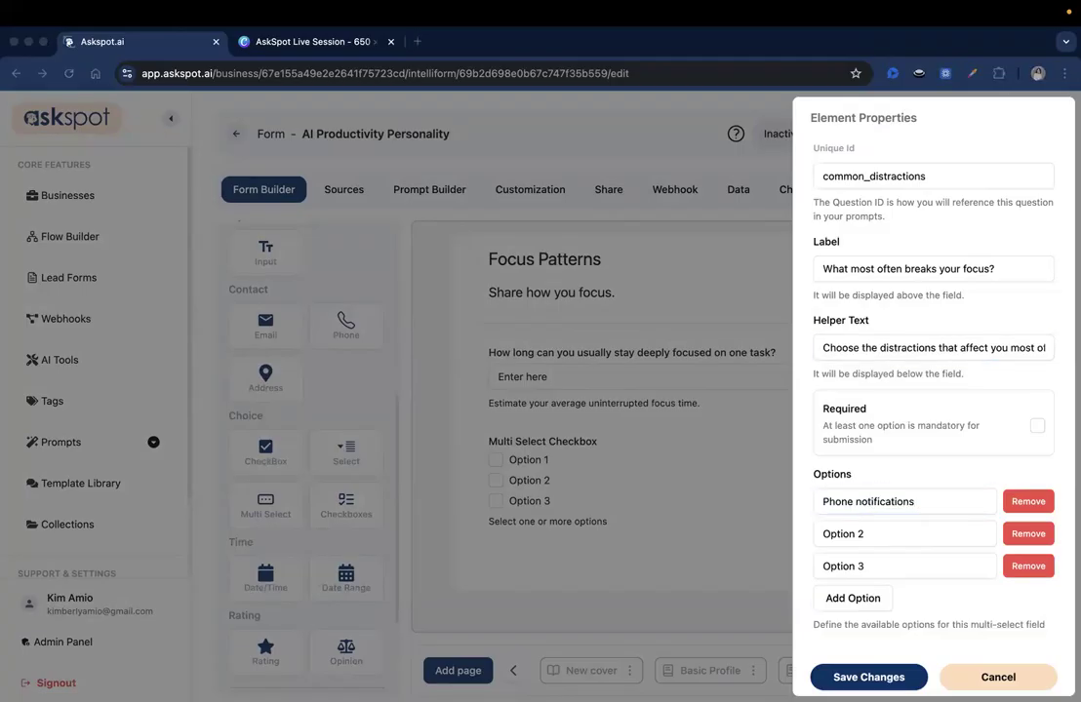
triple_click(909, 536)
type("Email")
triple_click(898, 565)
type("Slack or team messages")
Add six more options to the distractions field.
left_click(870, 607)
triple_click(867, 601)
scroll(863, 607, "down", 1)
left_click(861, 612)
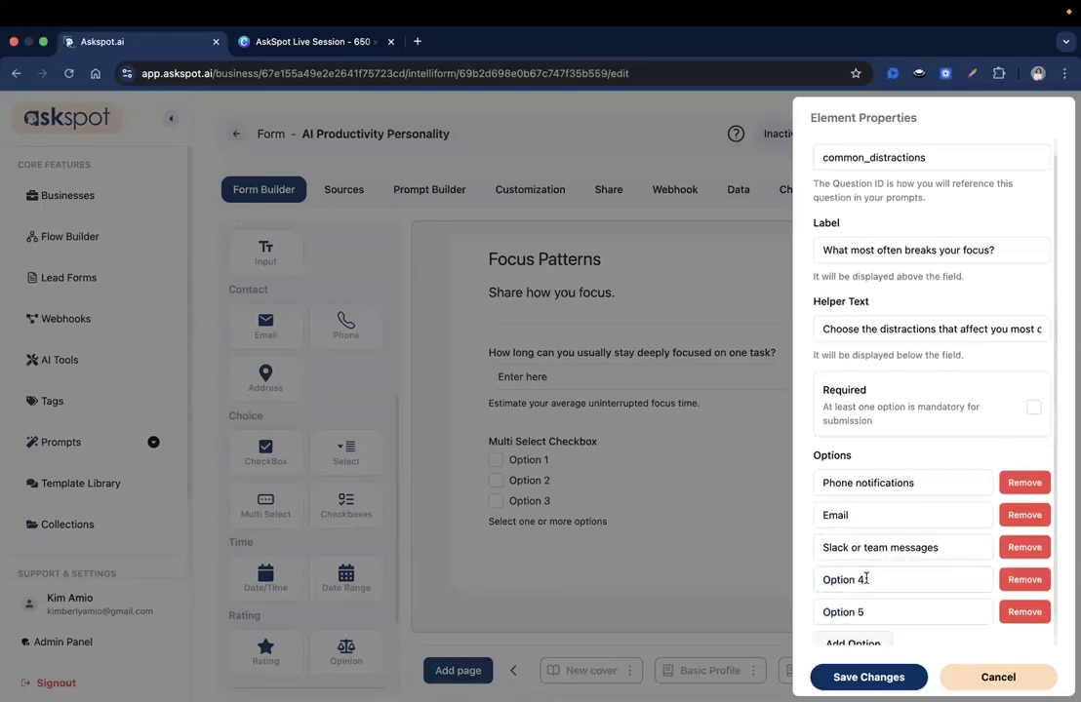
scroll(864, 592, "down", 1)
left_click(861, 611)
scroll(861, 612, "down", 1)
left_click(861, 612)
scroll(861, 612, "down", 1)
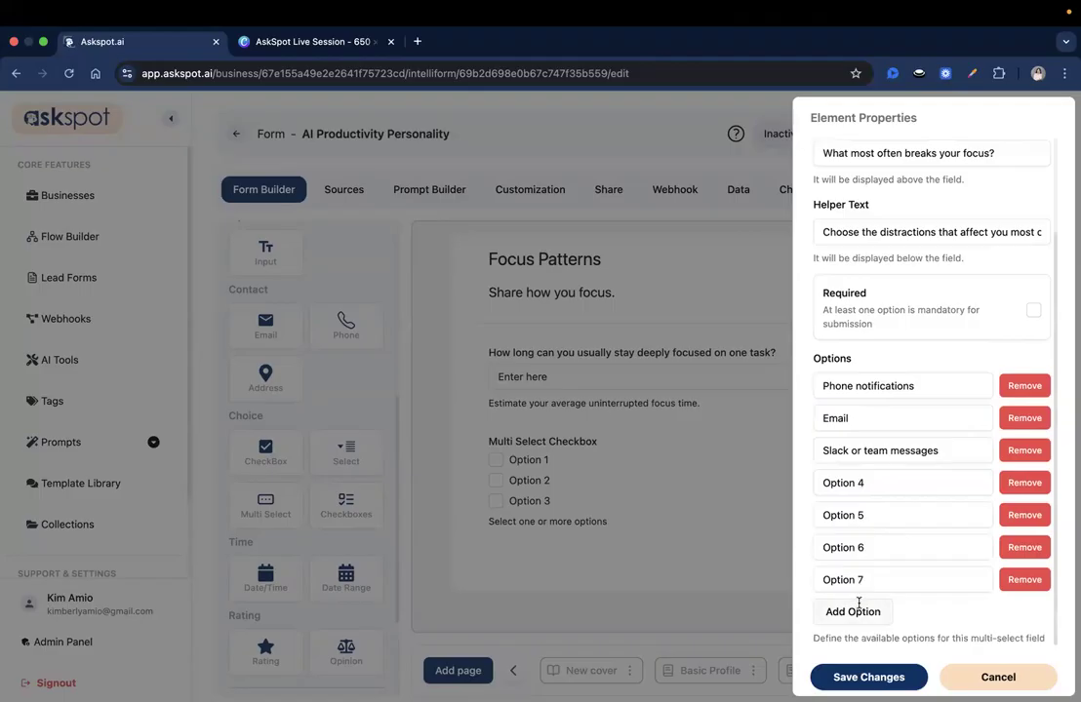
left_click(859, 610)
scroll(858, 607, "down", 1)
left_click(859, 610)
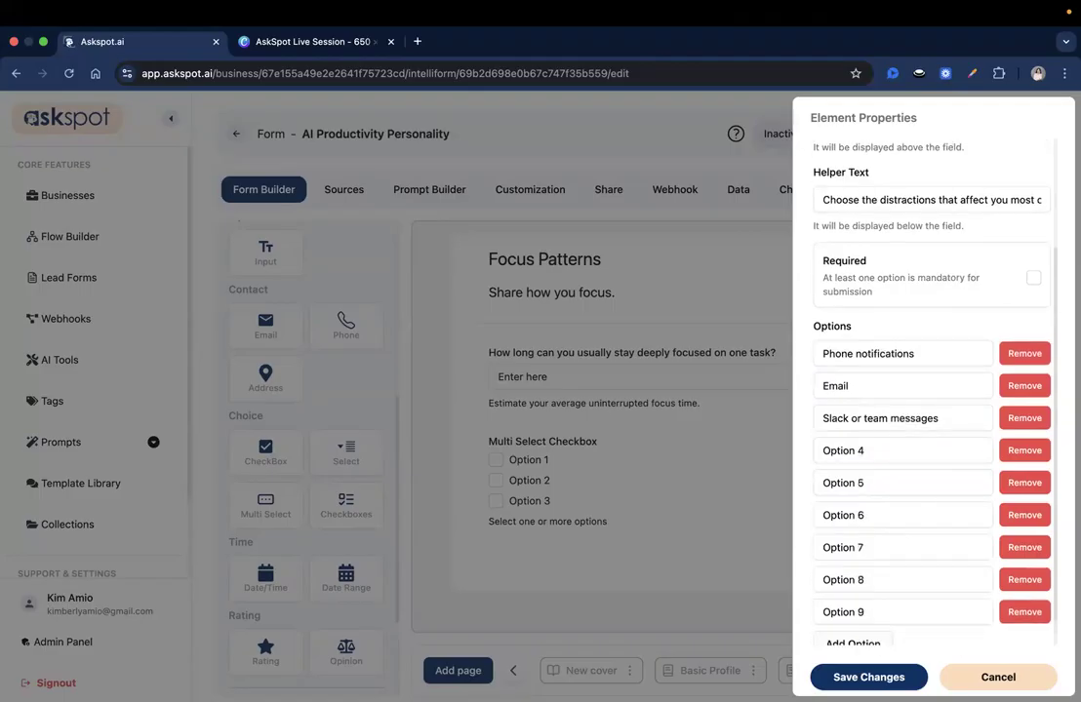
Set the distractions field's fourth and fifth options to "Social media" and "Noise or people around me".
triple_click(874, 450)
type("Social media")
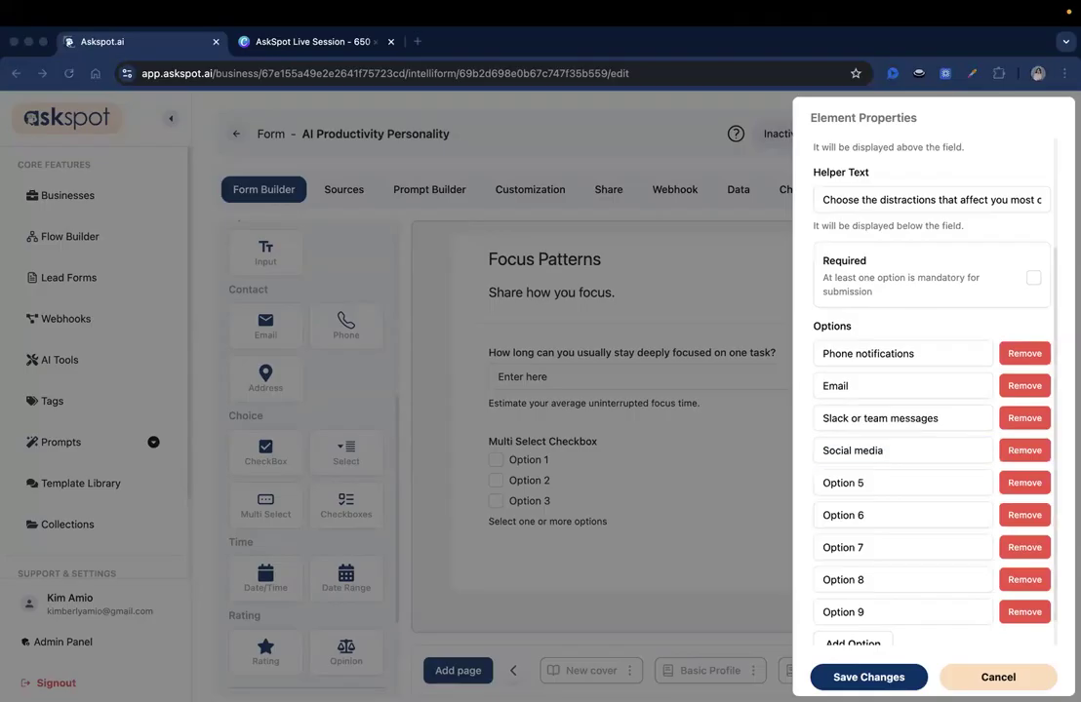
triple_click(877, 482)
type("Noise or people around me")
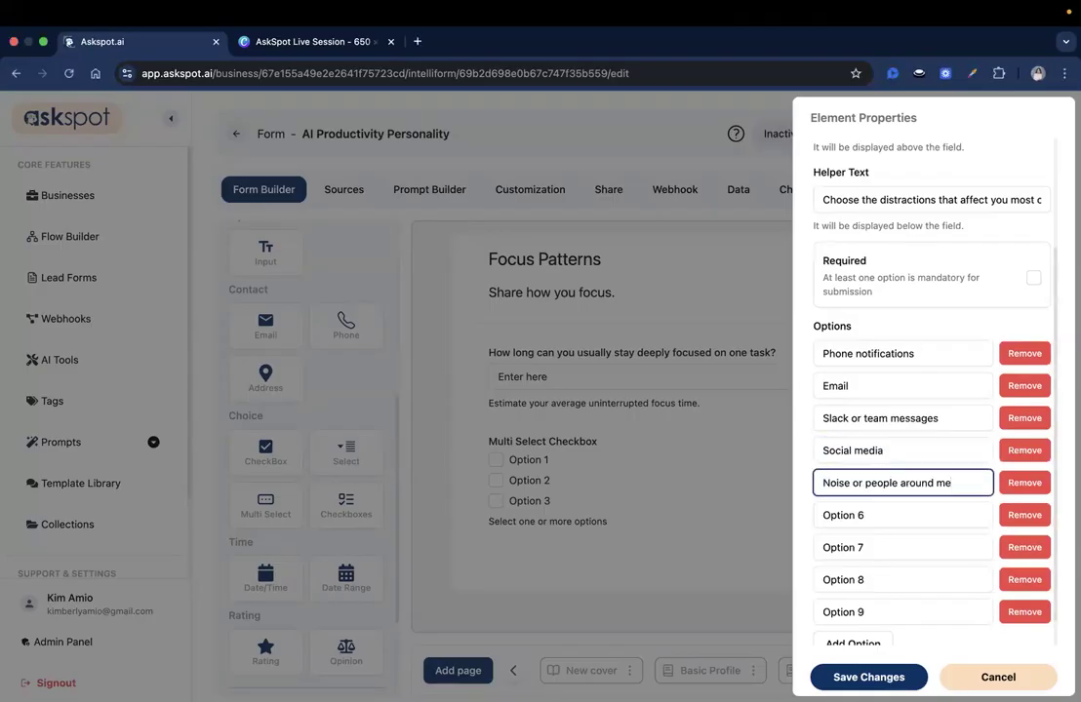
Set the distractions field's sixth to eighth options to "My own thoughts", "Switching between too many tasks" and "I get bored easily".
triple_click(872, 514)
type("My own thoughts")
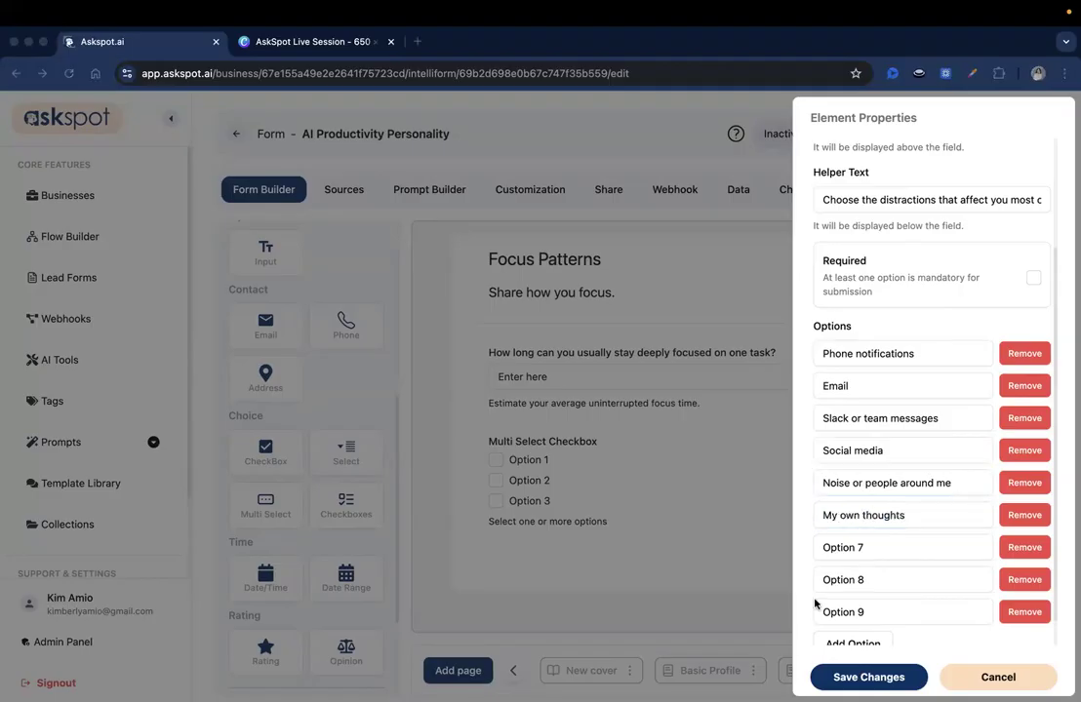
double_click(841, 548)
triple_click(841, 548)
type("Switching between too many tasks")
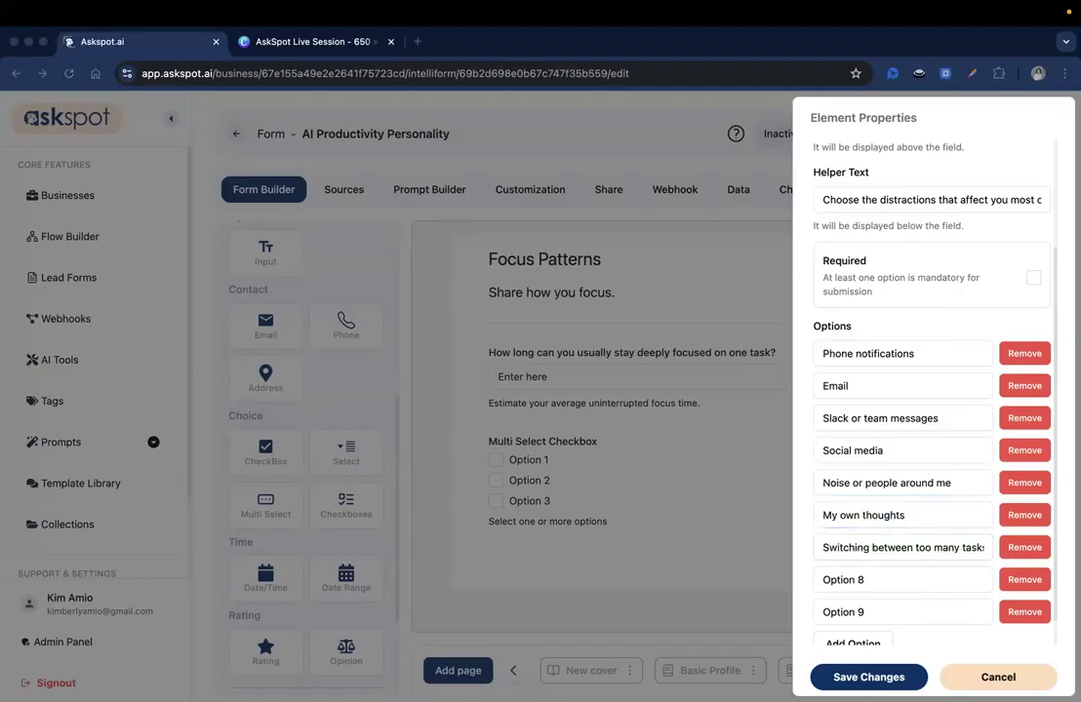
triple_click(848, 579)
type("I get bored easily")
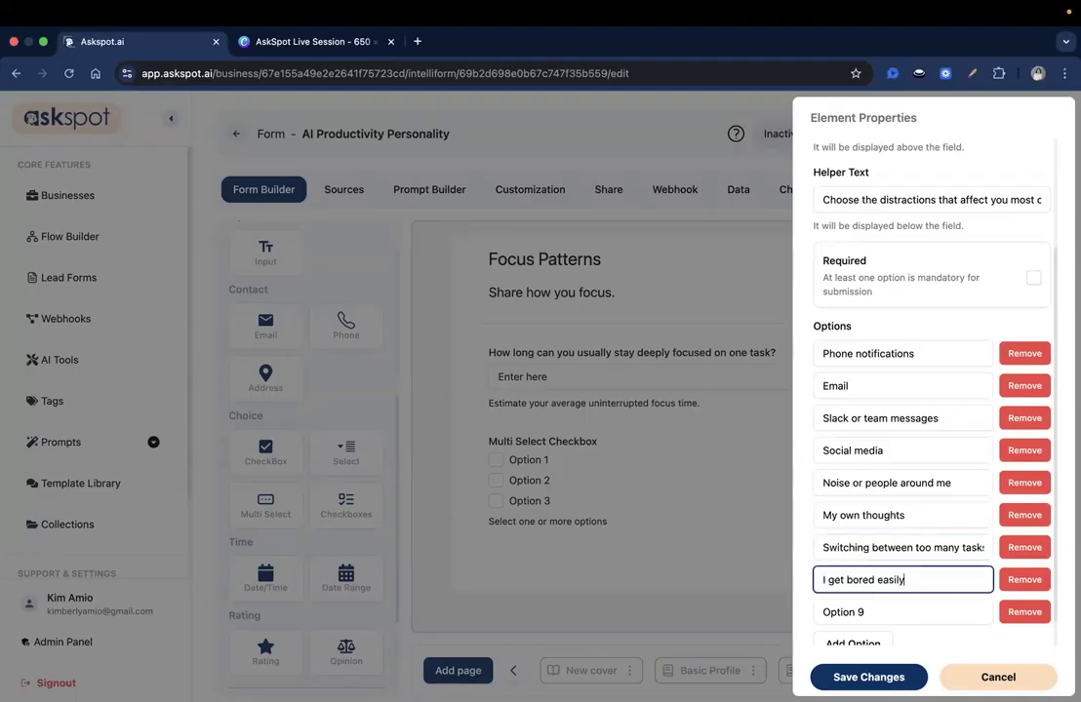
Set the distractions field's ninth option to "Unexpected requests" and add a tenth option.
key("super+Tab")
key("super+Tab")
triple_click(888, 612)
type("Unexpected requests")
scroll(878, 605, "down", 1)
left_click(856, 610)
Set the distractions field's tenth option to "I do not get distracted often" and save the field's changes.
key("super+Tab")
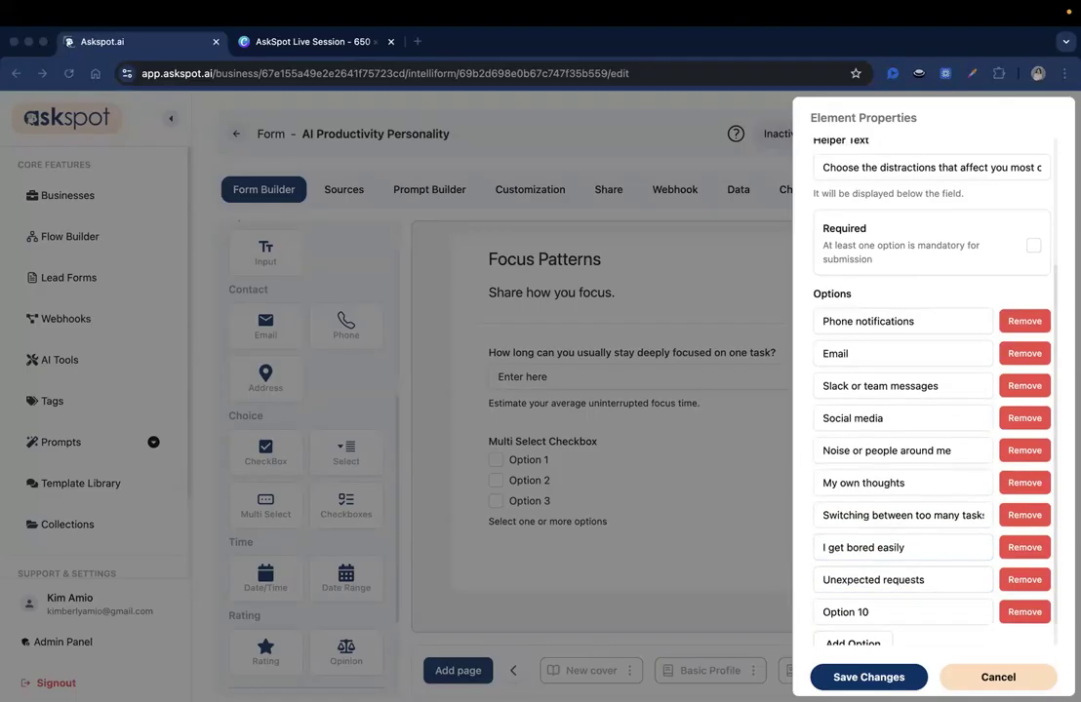
key("super+Tab")
triple_click(864, 607)
type("I do not get distracted often")
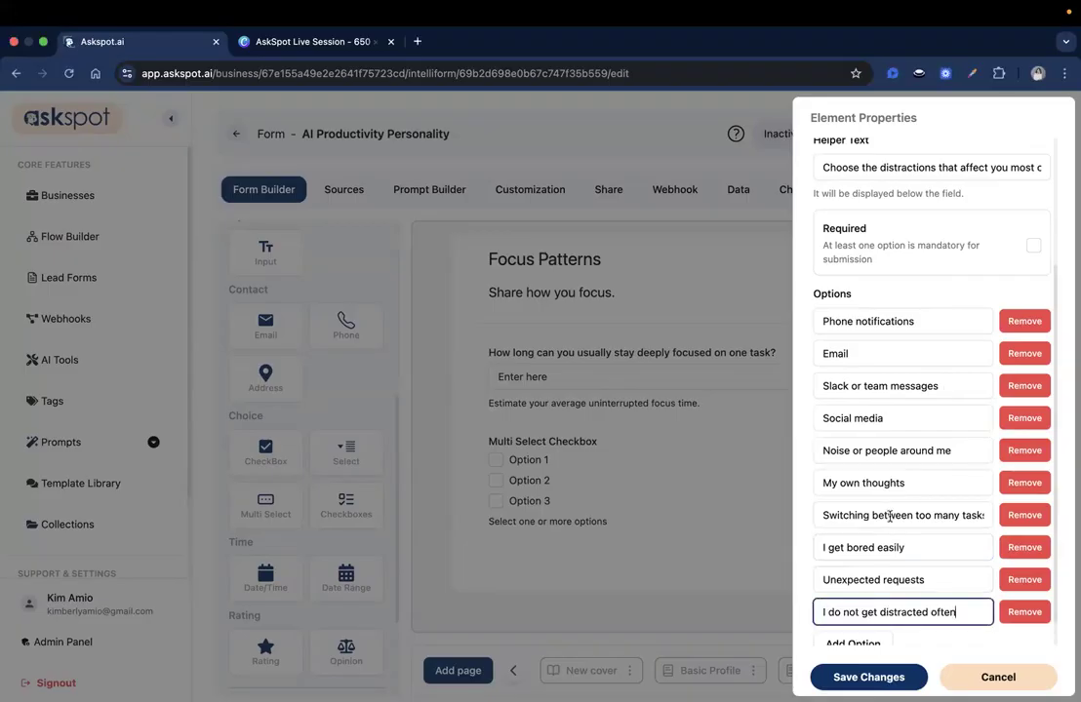
scroll(883, 517, "up", 5)
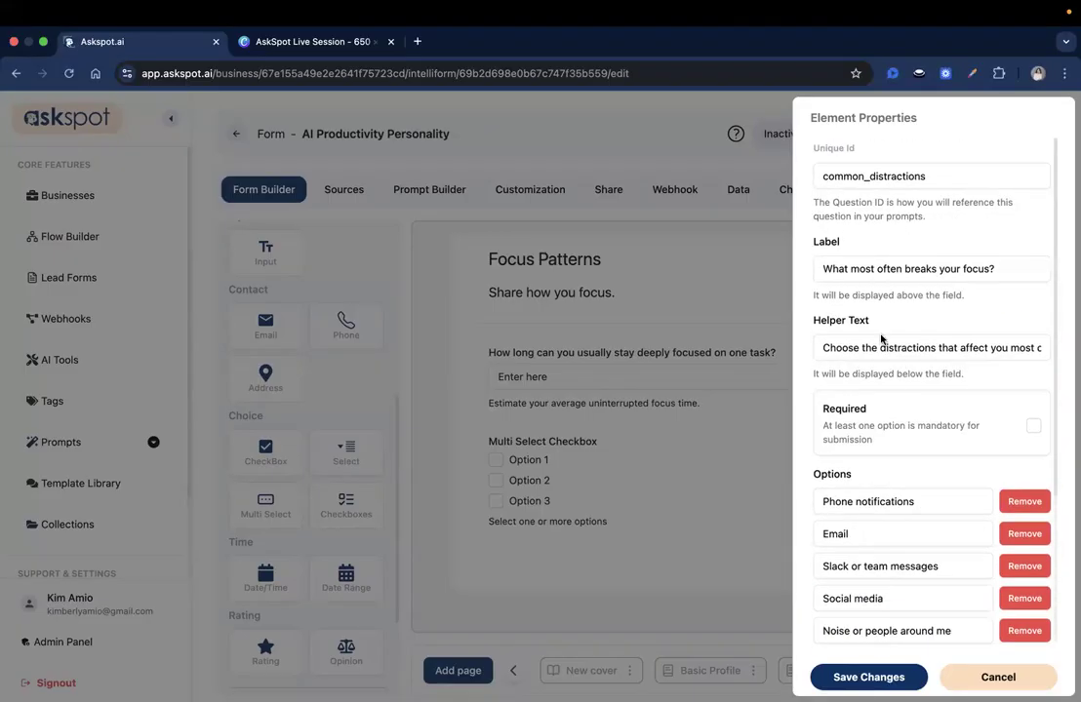
left_click(881, 676)
scroll(830, 401, "down", 3)
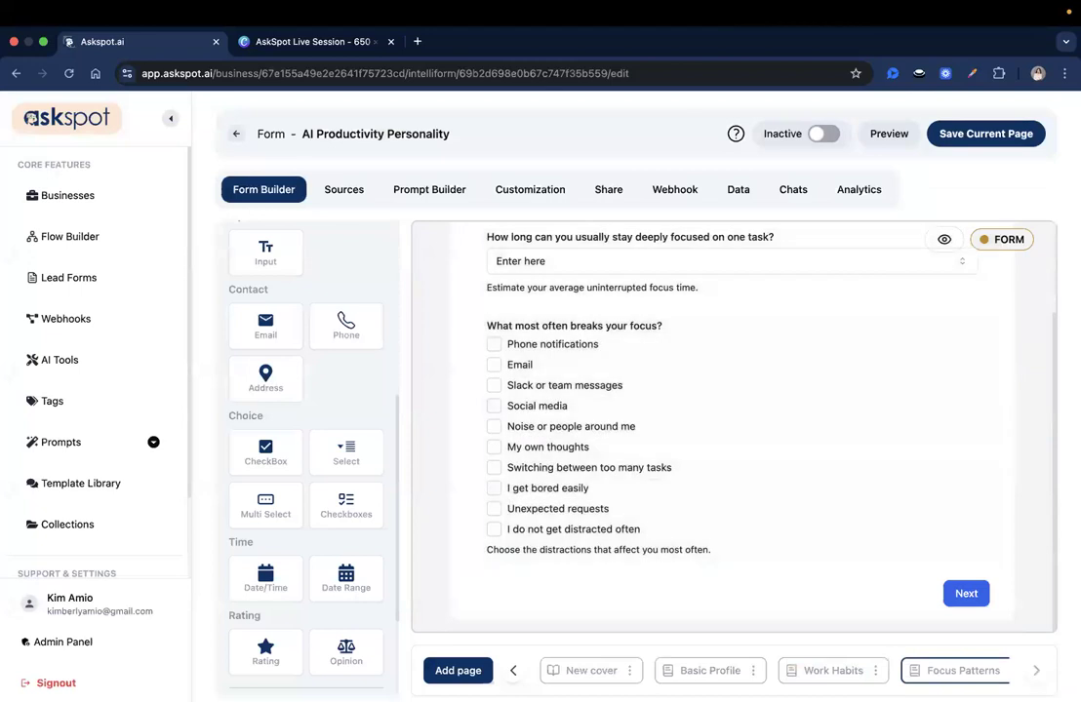
Add a Select field below the distractions question and set its unique ID to "multitasking_tendency".
key("super+Tab")
scroll(328, 561, "down", 3)
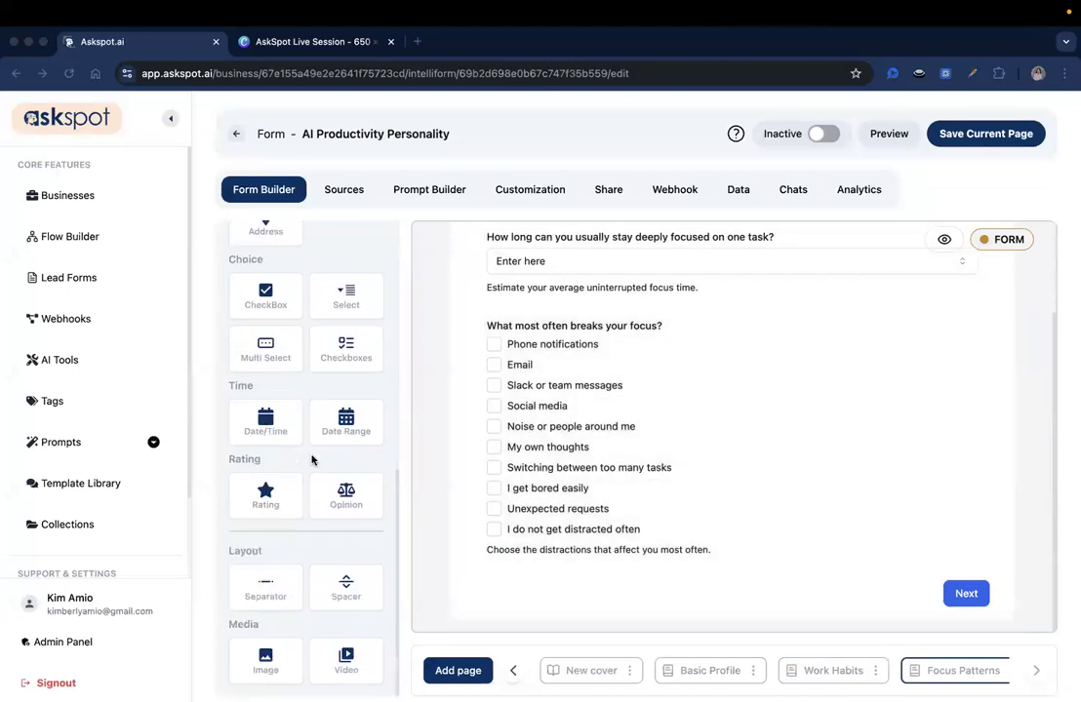
left_click_drag(354, 297, 568, 564)
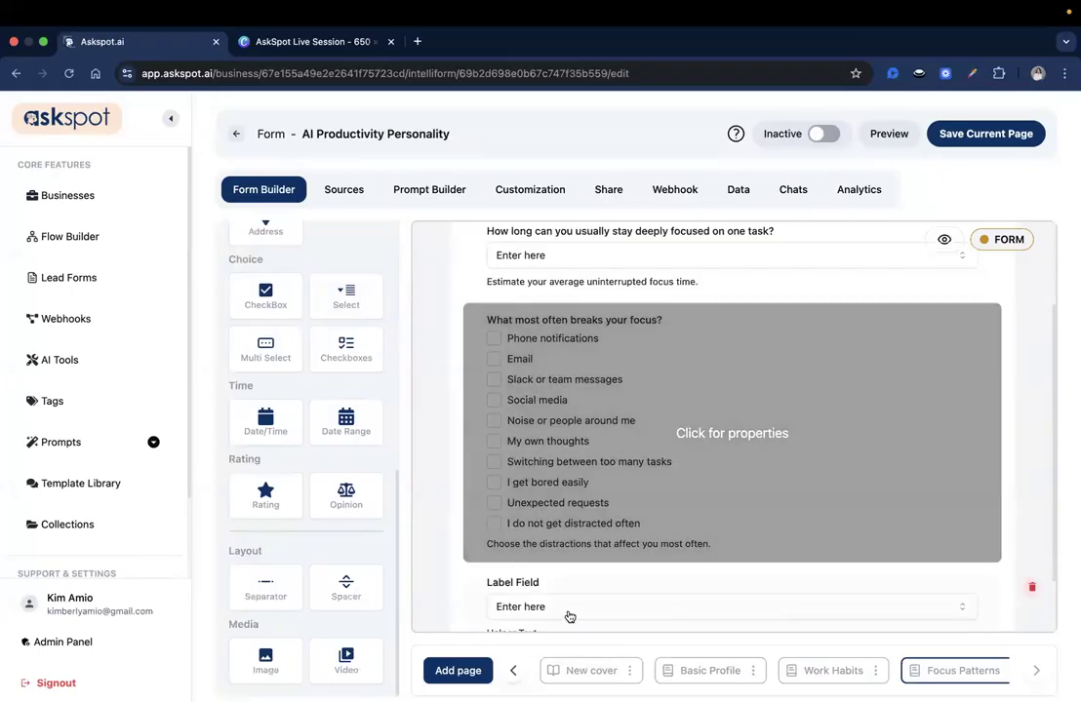
left_click(570, 609)
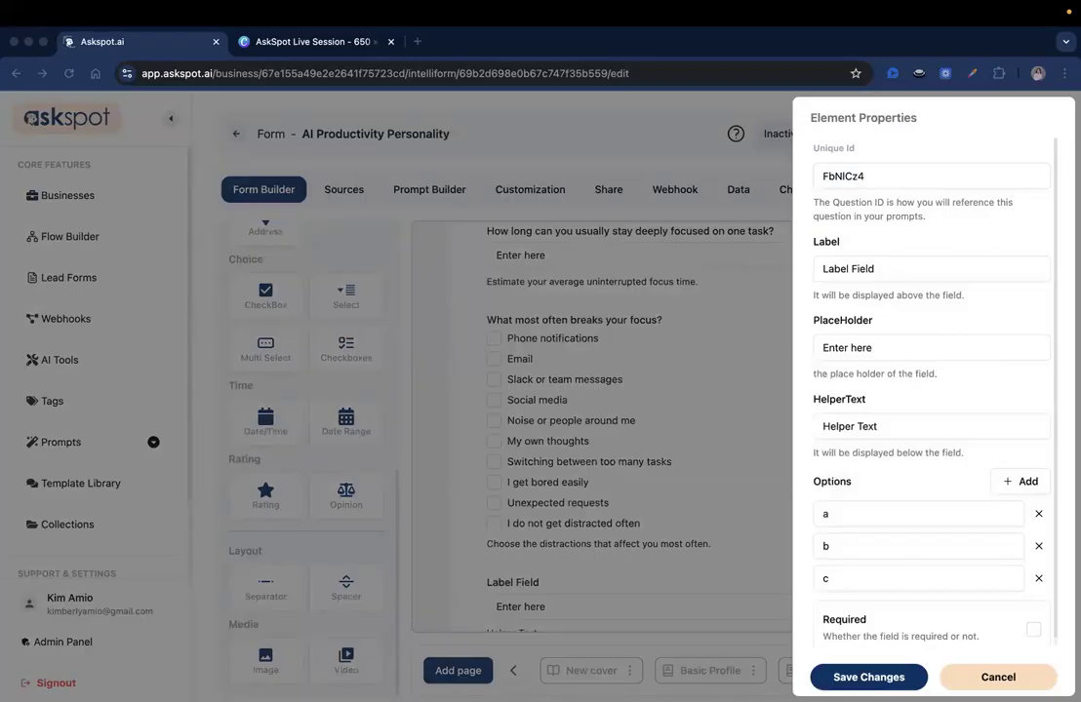
double_click(867, 170)
type("multitasking_tendency")
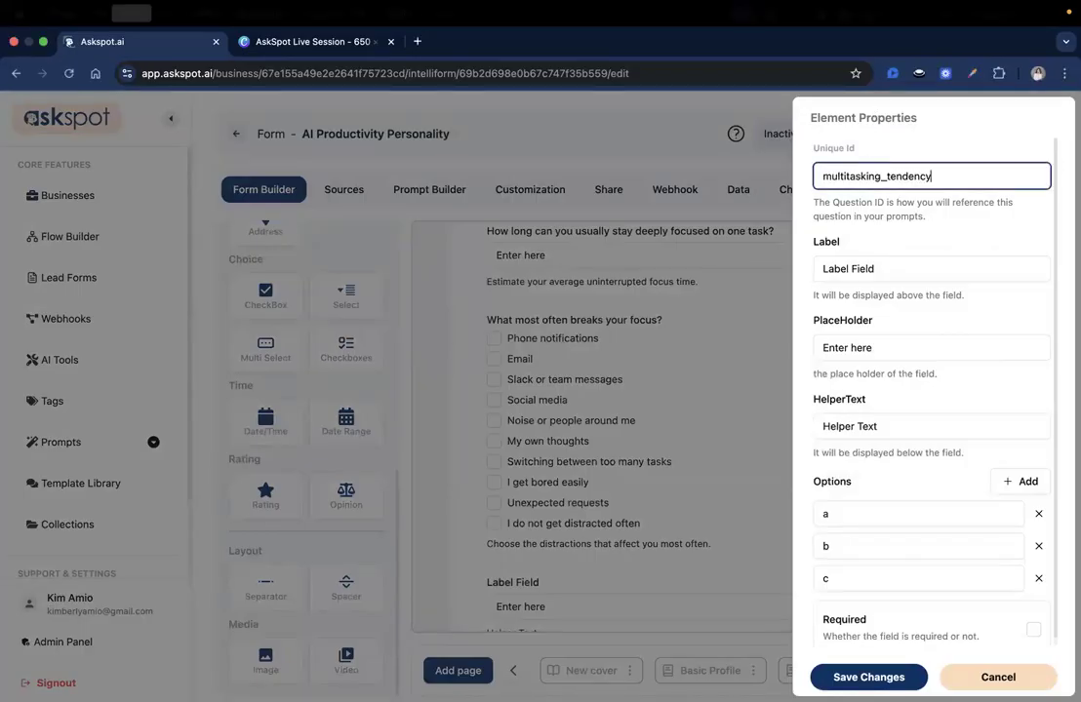
Label the multitasking field "How often do you multitask?" with helper text "Be honest about how you actually work, not how you wish you worked.".
key("super+Tab")
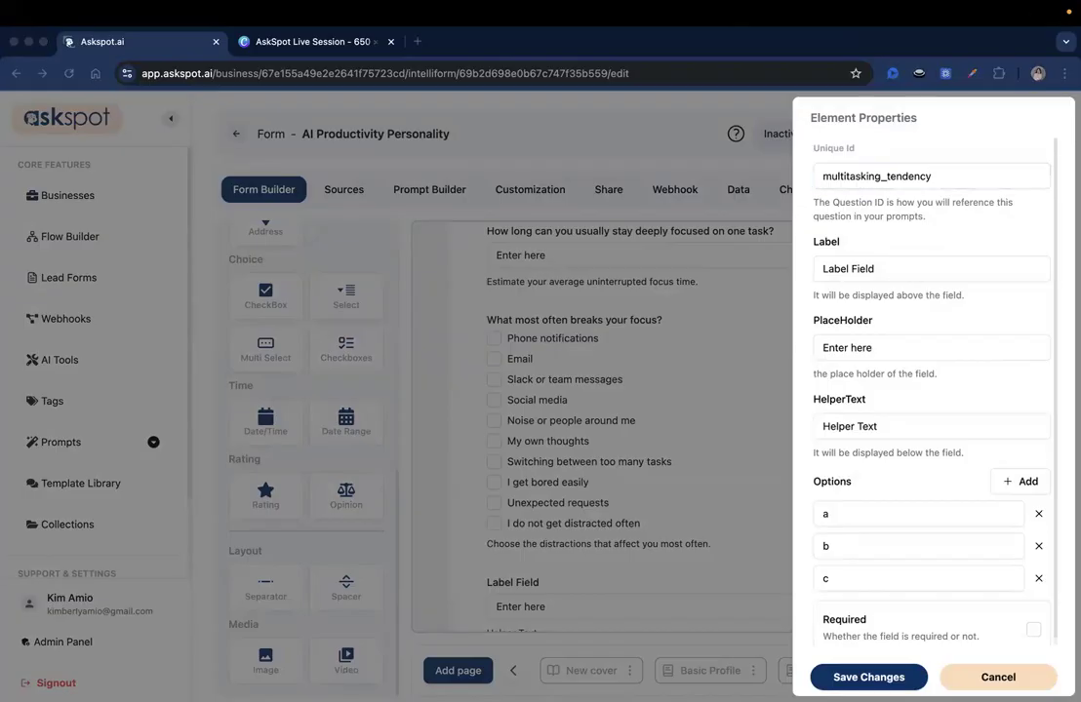
key("super+Tab")
triple_click(863, 269)
type("How often do you multitask?")
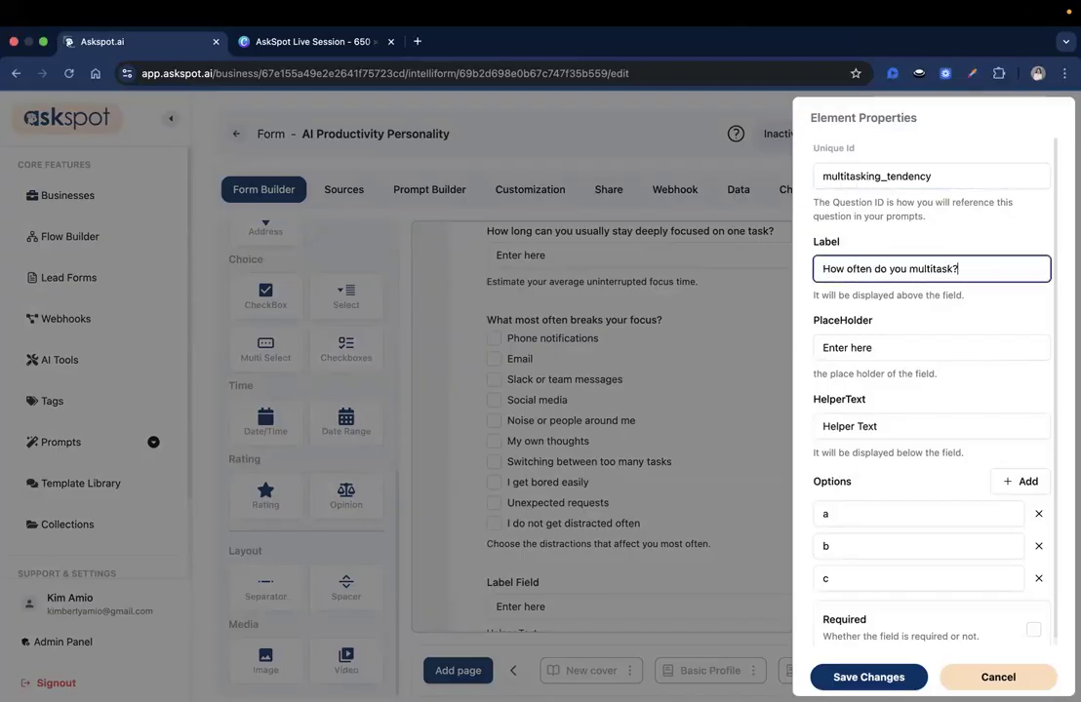
key("super+Tab")
key("super+Tab")
triple_click(861, 427)
key("super+v")
scroll(879, 358, "down", 1)
Set the multitasking field's first three options to "Almost never", "Sometimes" and "Often".
key("super+Tab")
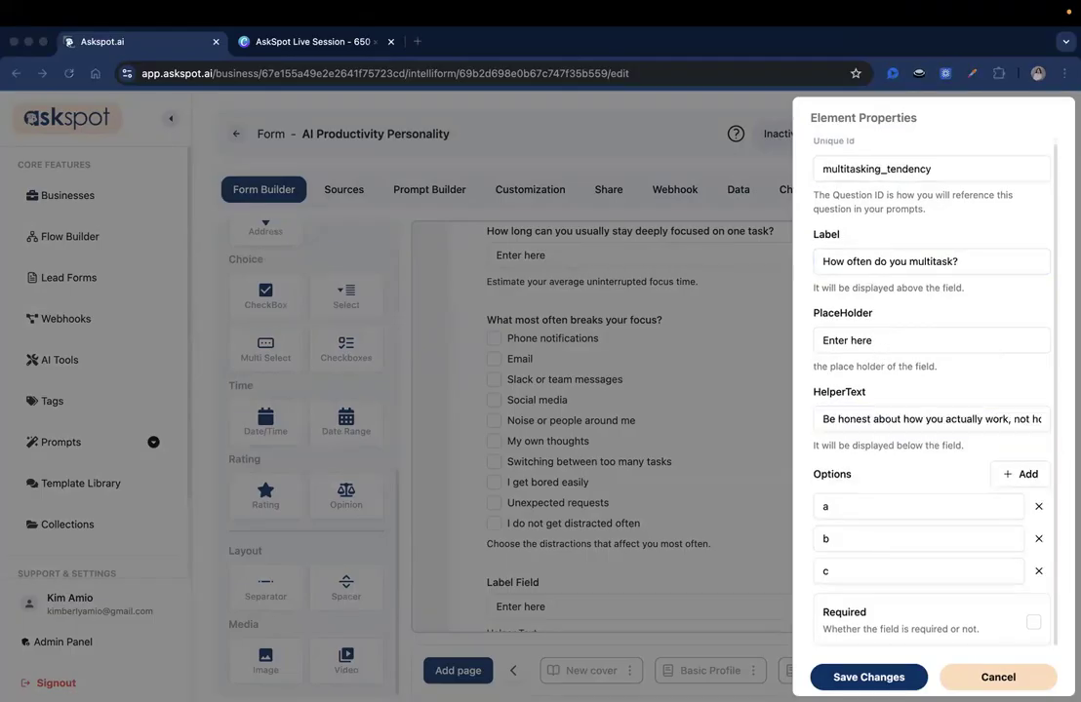
key("super+Tab")
triple_click(900, 507)
type("Almost never")
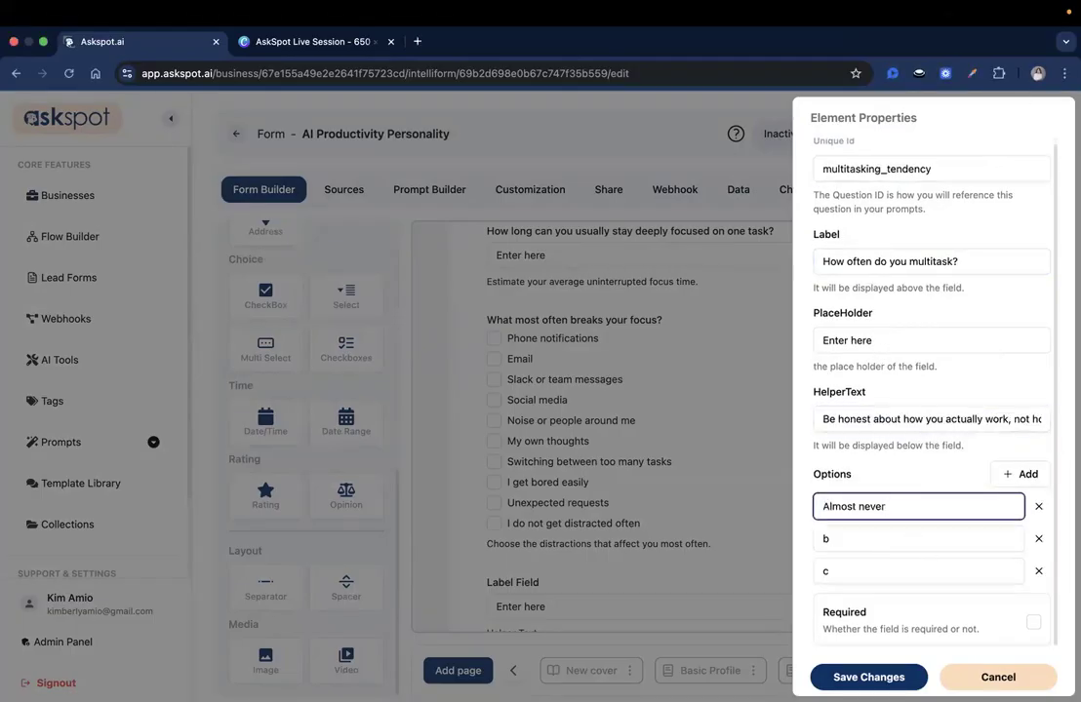
key("super+Tab")
key("super+Tab")
triple_click(938, 538)
type("Sometimes")
triple_click(920, 570)
type("Often")
Add "Constantly" and "It depends on the day" as the multitasking field's fourth and fifth options and save the field's changes.
left_click(1021, 474)
left_click(1020, 474)
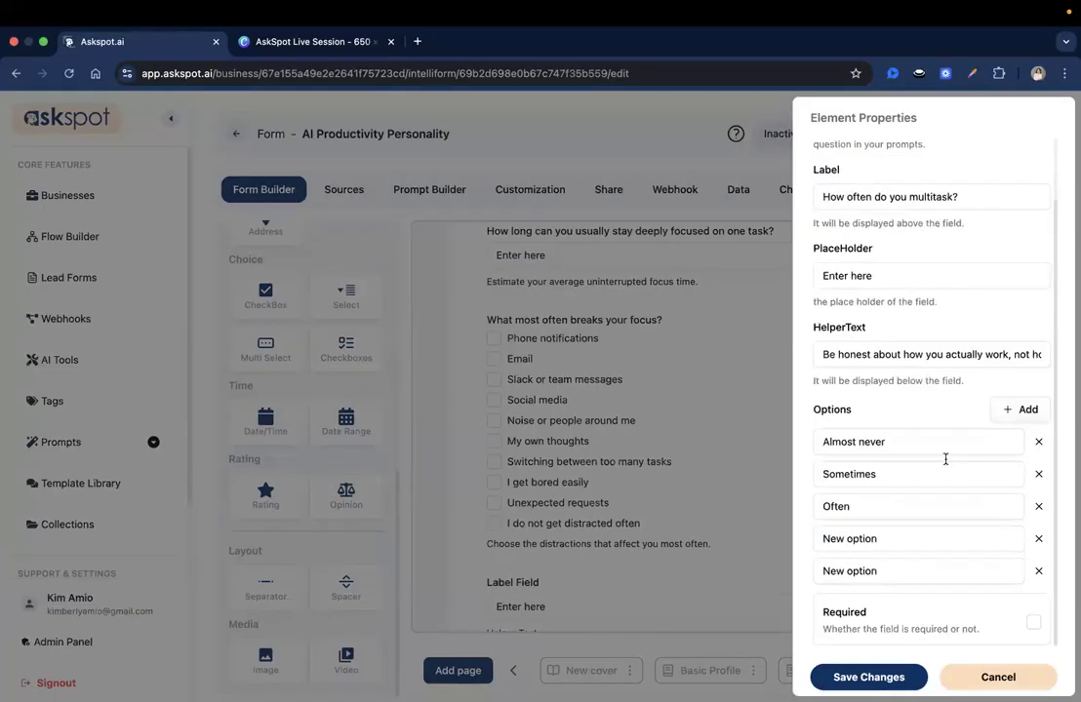
left_click(1019, 411)
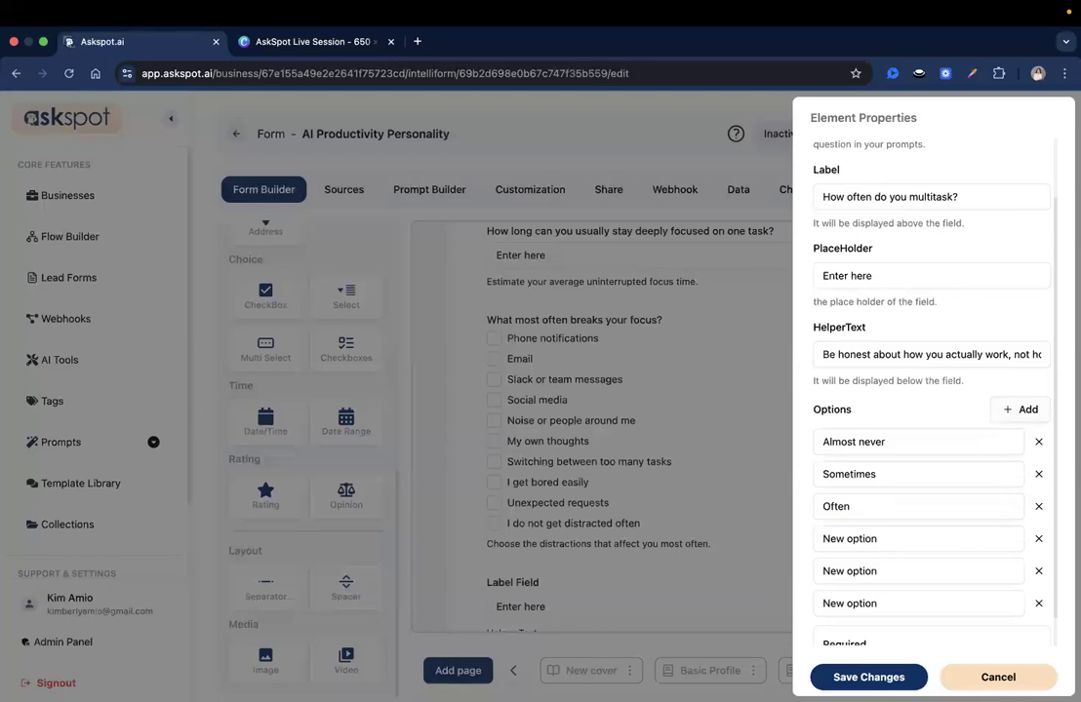
triple_click(897, 538)
type("Constantly")
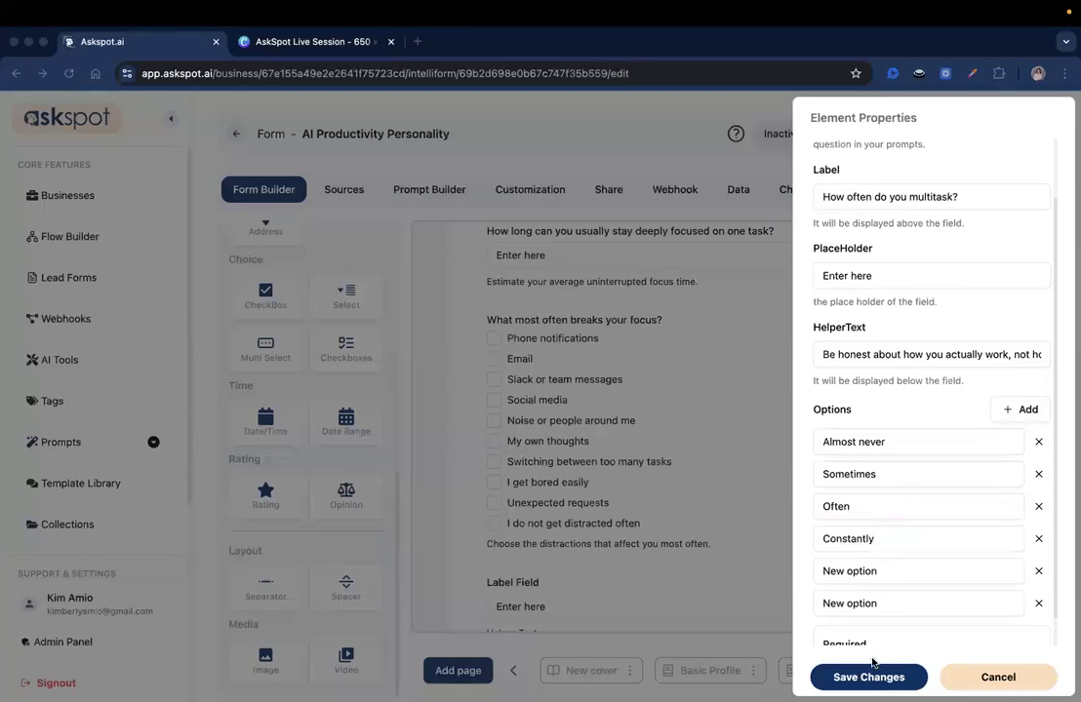
triple_click(863, 570)
type("It depends on the day")
left_click(1038, 603)
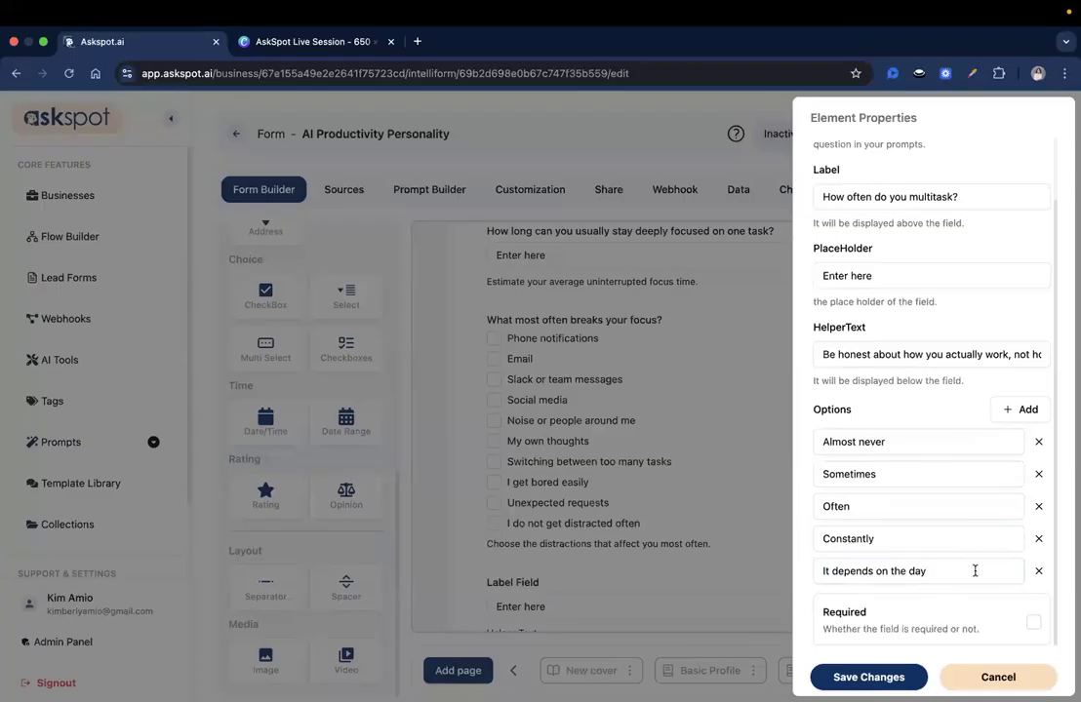
left_click(868, 677)
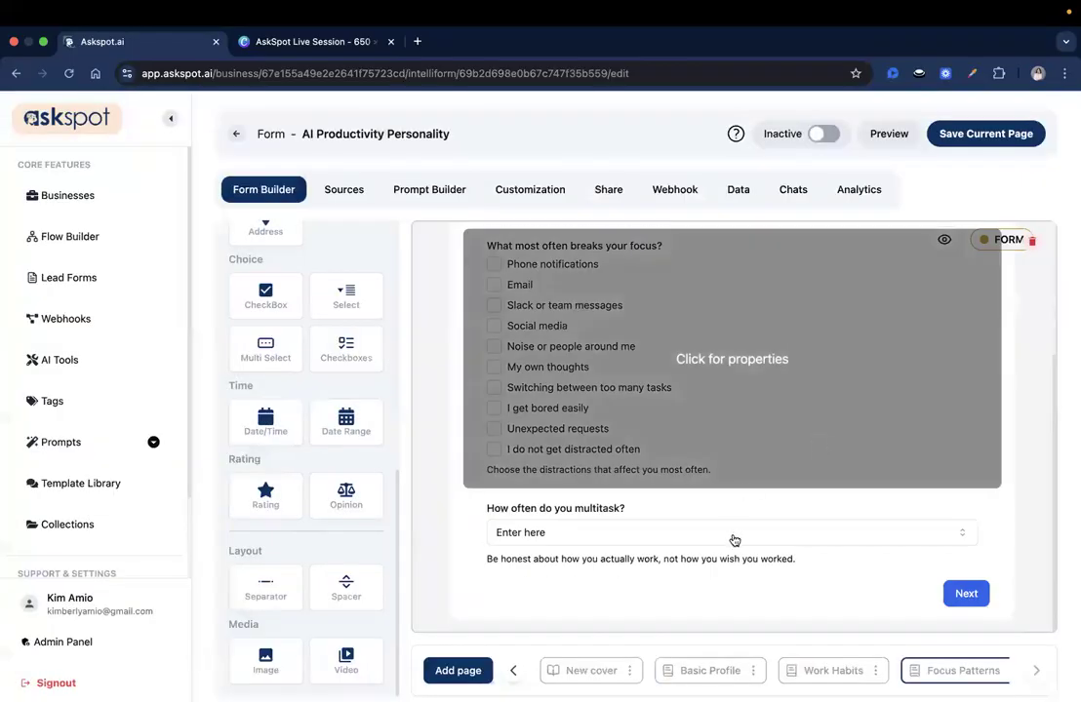
Add another Select field below the multitasking question and set its unique ID to "best_work_mode".
scroll(768, 316, "up", 3)
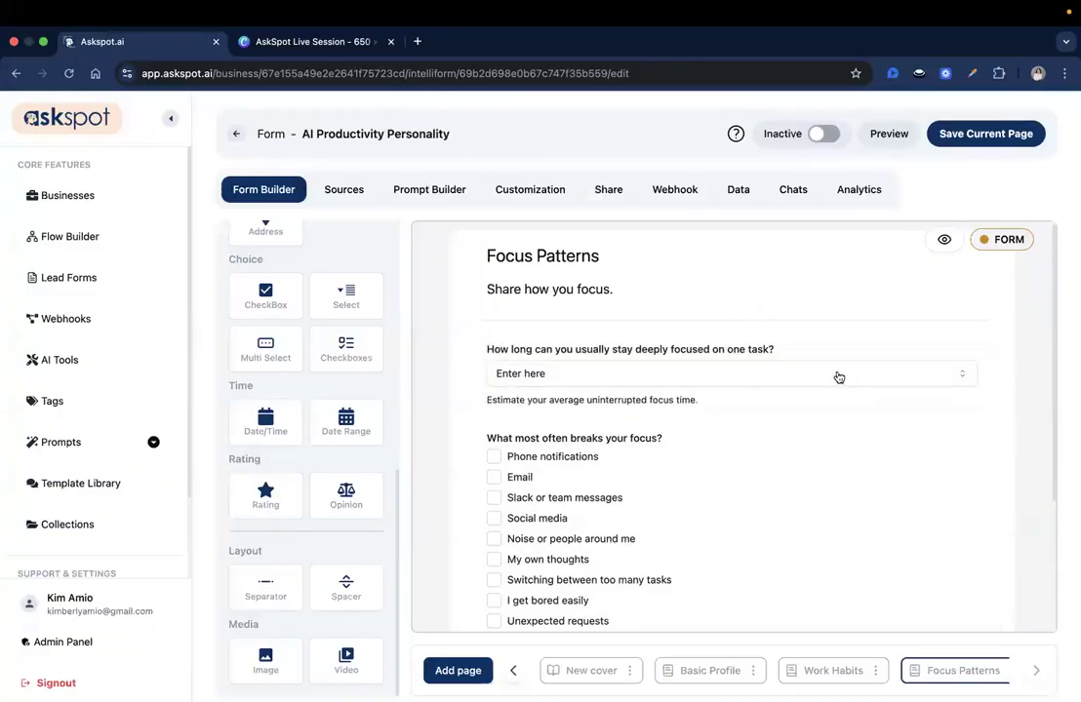
scroll(749, 524, "down", 3)
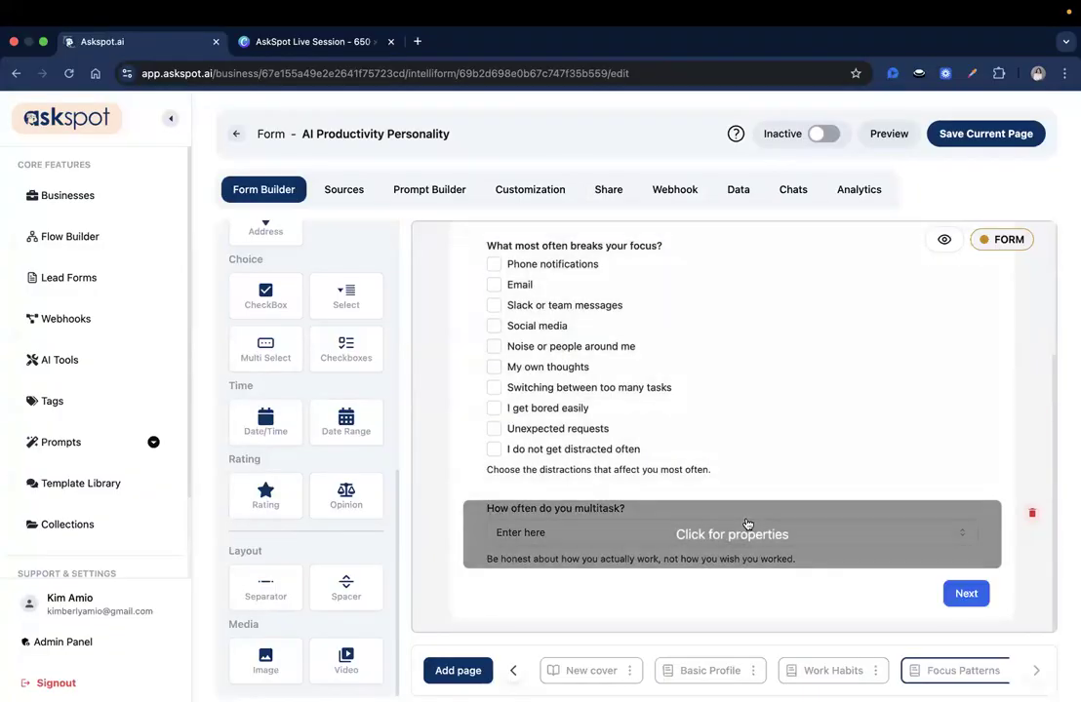
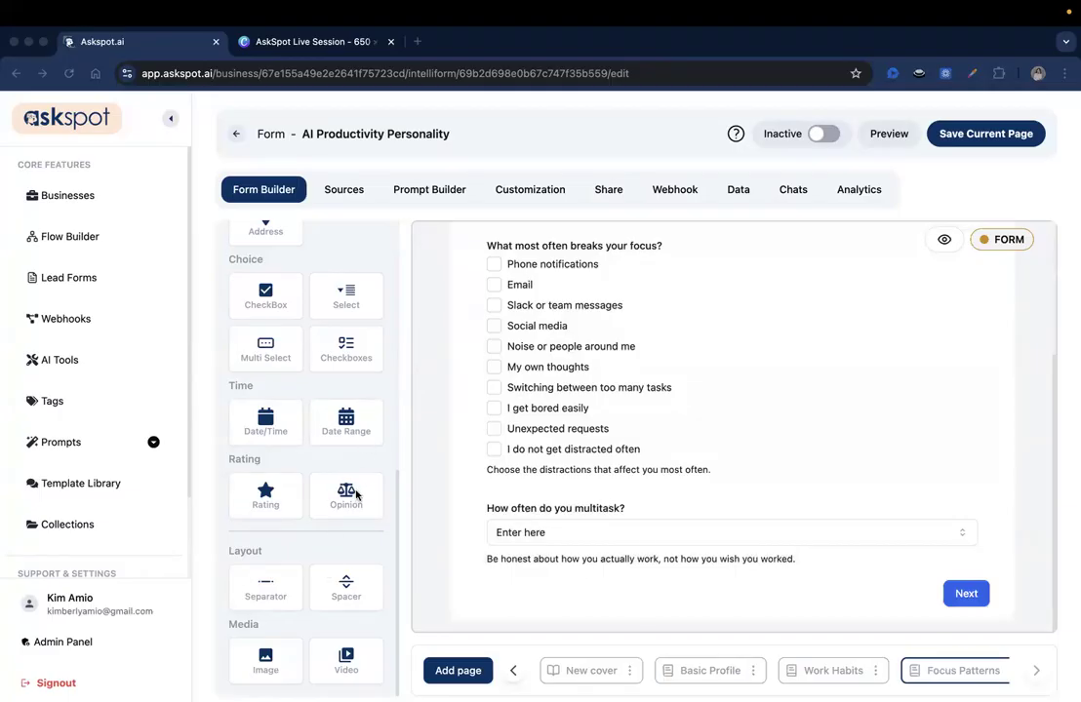
scroll(356, 496, "up", 2)
left_click_drag(379, 388, 560, 591)
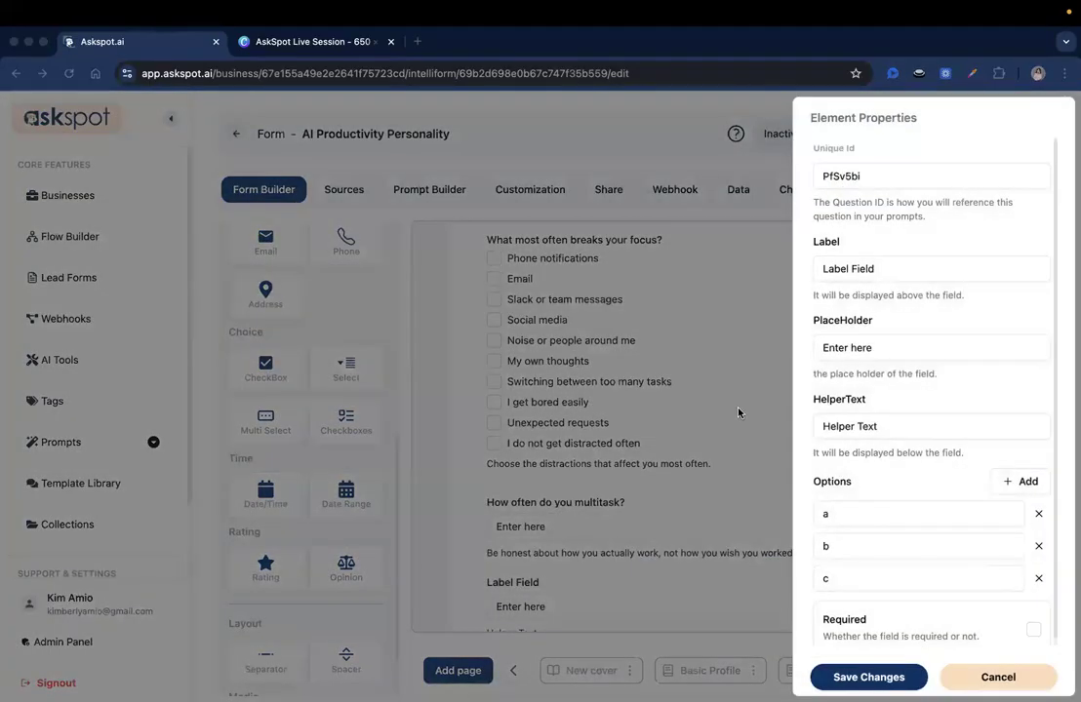
double_click(842, 176)
type("best_work_mode")
Label the new field "When do you do your best work?" with helper text "Think about when you feel sharpest and most effective.".
key("super+Tab")
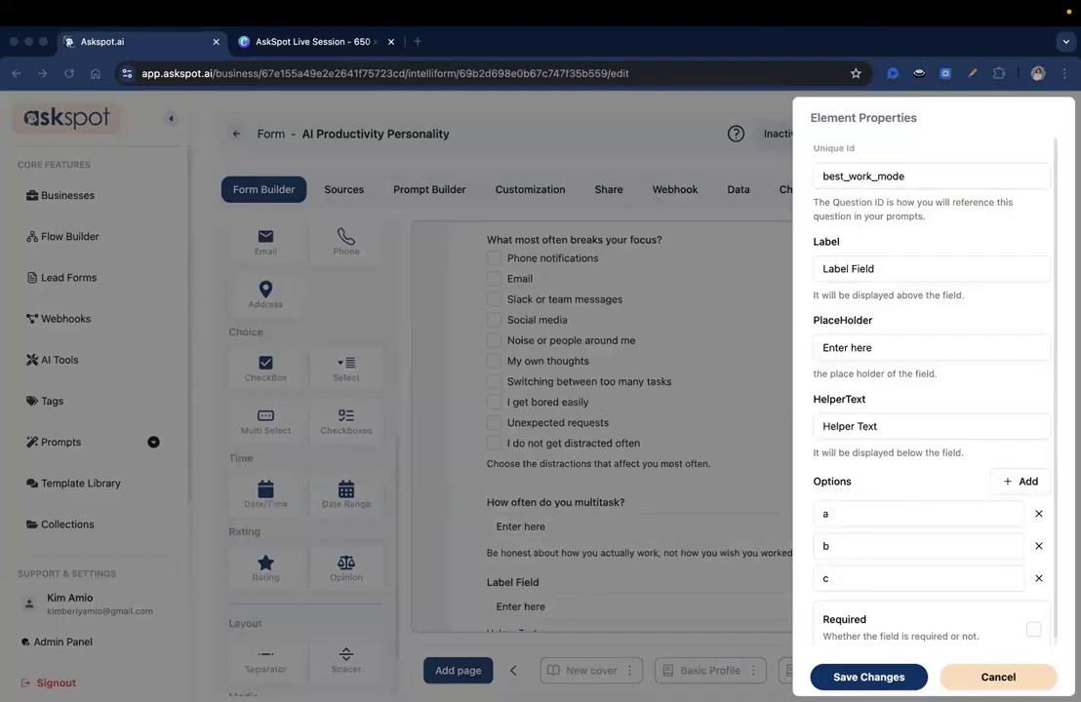
triple_click(836, 274)
type("When do you do your best work?")
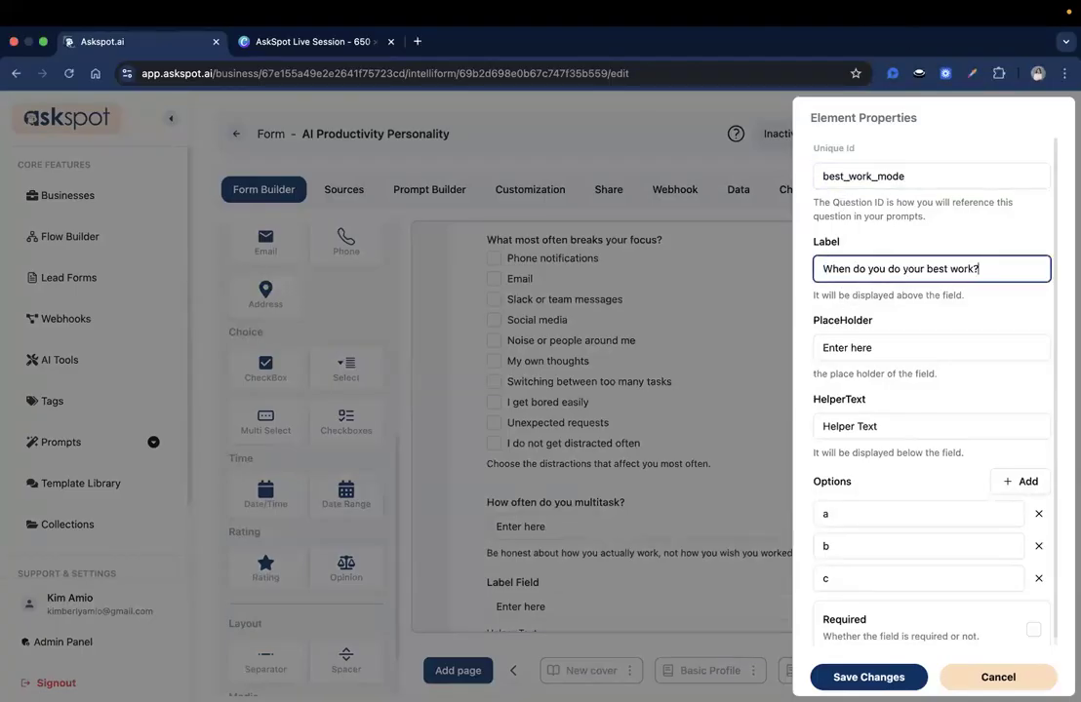
key("super+Tab")
left_click(859, 426)
triple_click(858, 426)
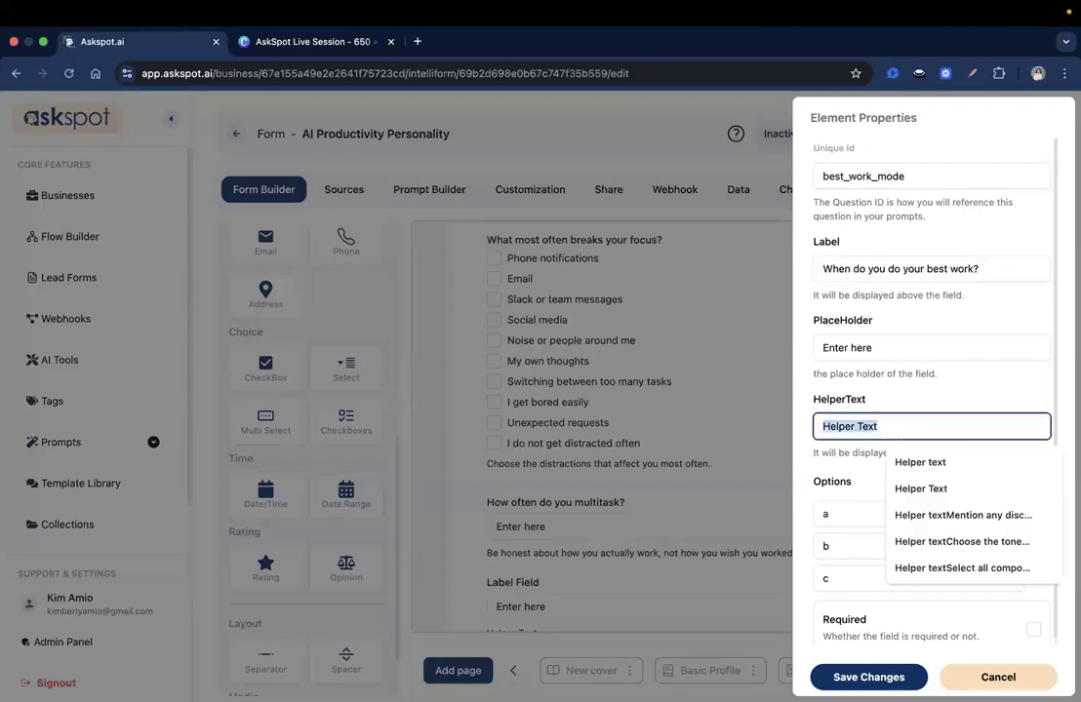
type("Think about when you feel sharpest and most effective.")
Set the best-work field's first three options to "Early morning", "Late morning" and "Afternoon".
key("super+Tab")
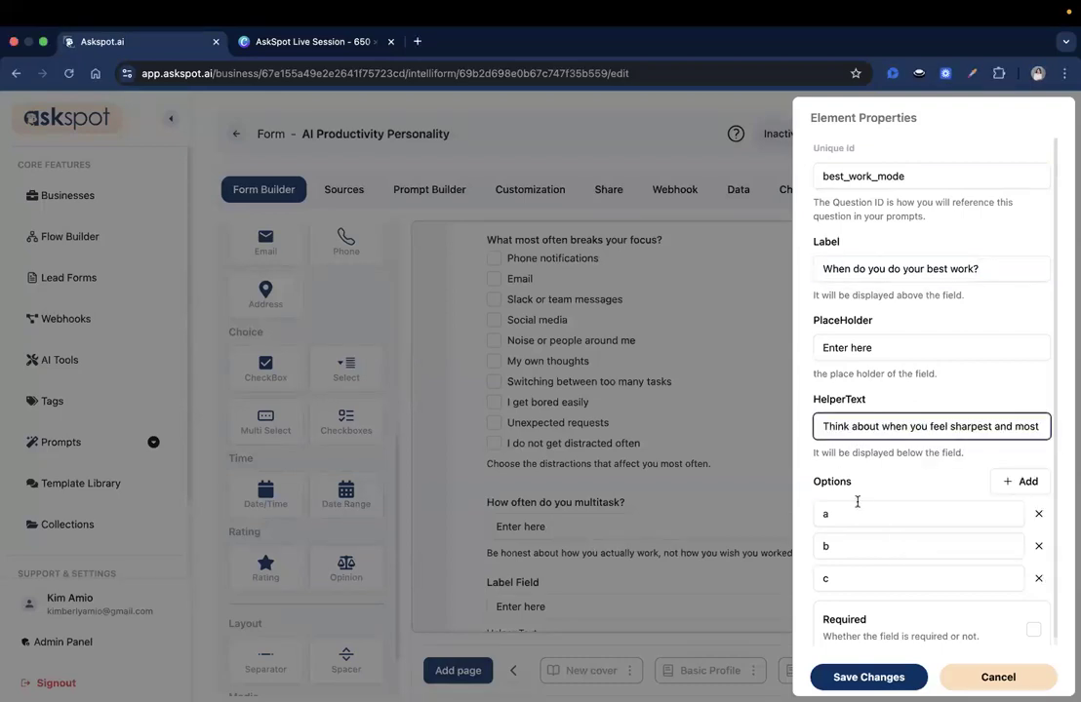
triple_click(864, 513)
type("Early morning")
key("super+Tab")
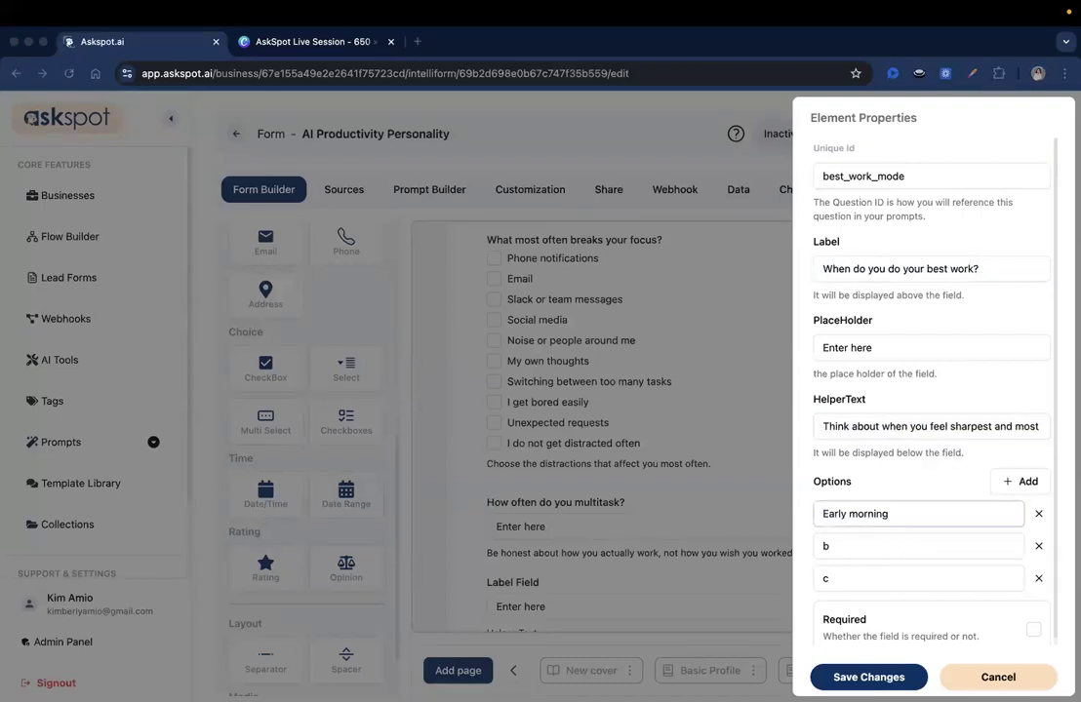
triple_click(893, 546)
type("Late morning")
key("super+Tab")
triple_click(907, 579)
type("Afternoon")
Add three more options to the best-work field.
left_click(1005, 482)
left_click(1004, 482)
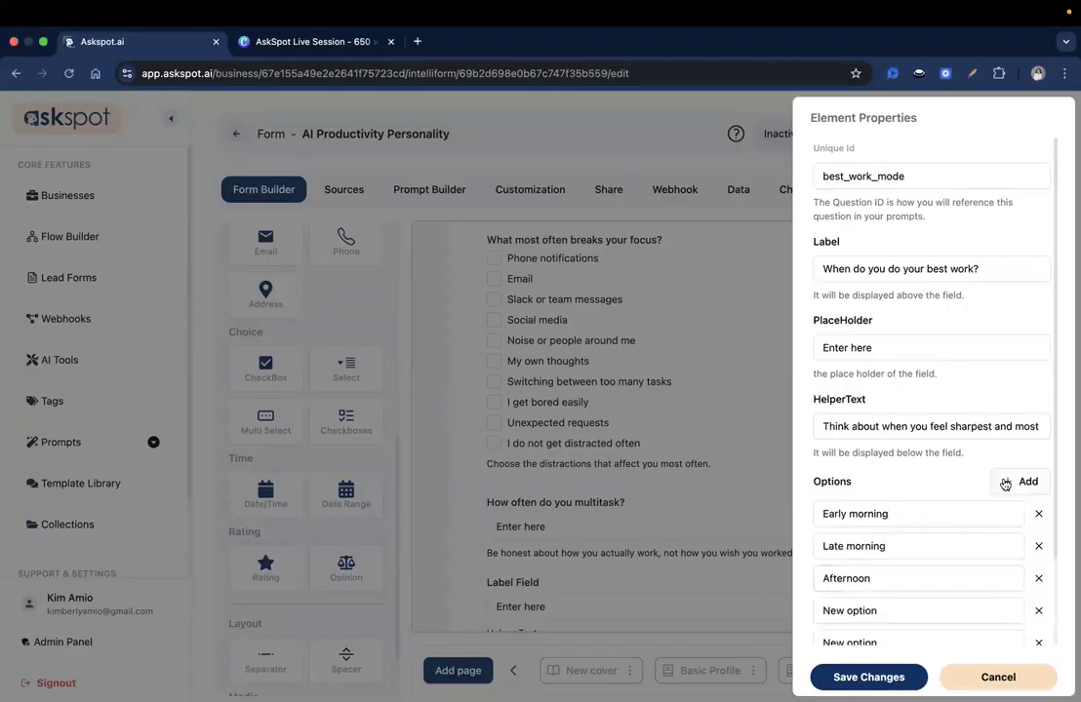
left_click(1004, 482)
scroll(899, 437, "down", 2)
Set the best-work field's fourth and fifth options to "Evening" and "Late night".
key("super+Tab")
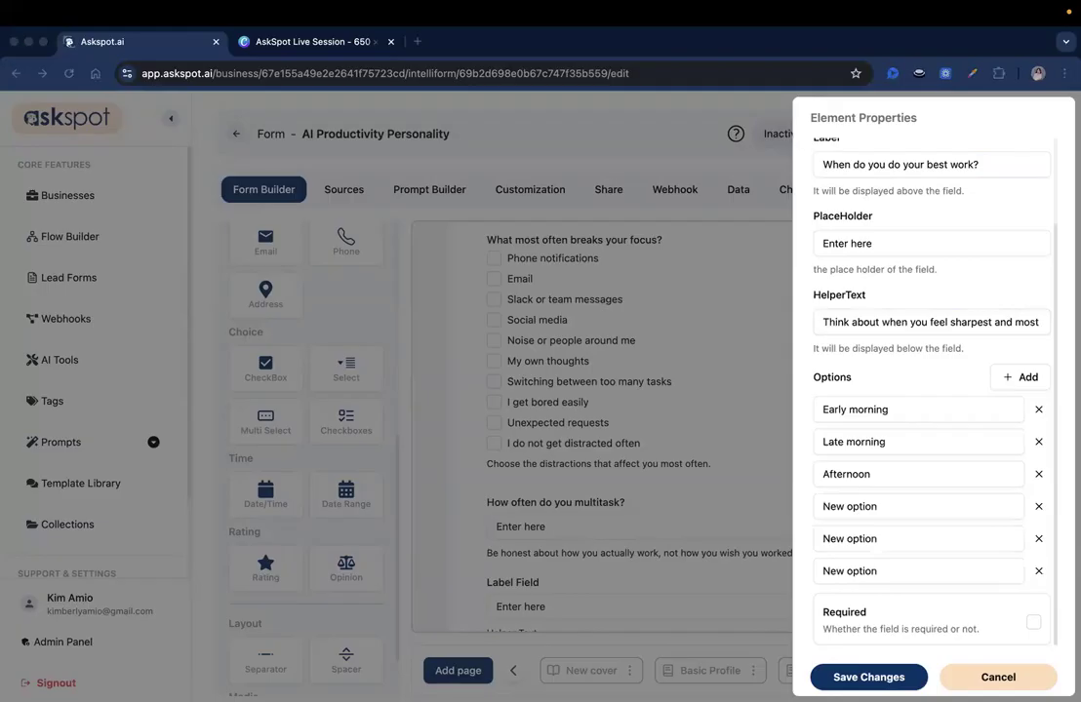
triple_click(899, 520)
type("Evening")
key("super+Tab")
triple_click(856, 536)
type("Late night")
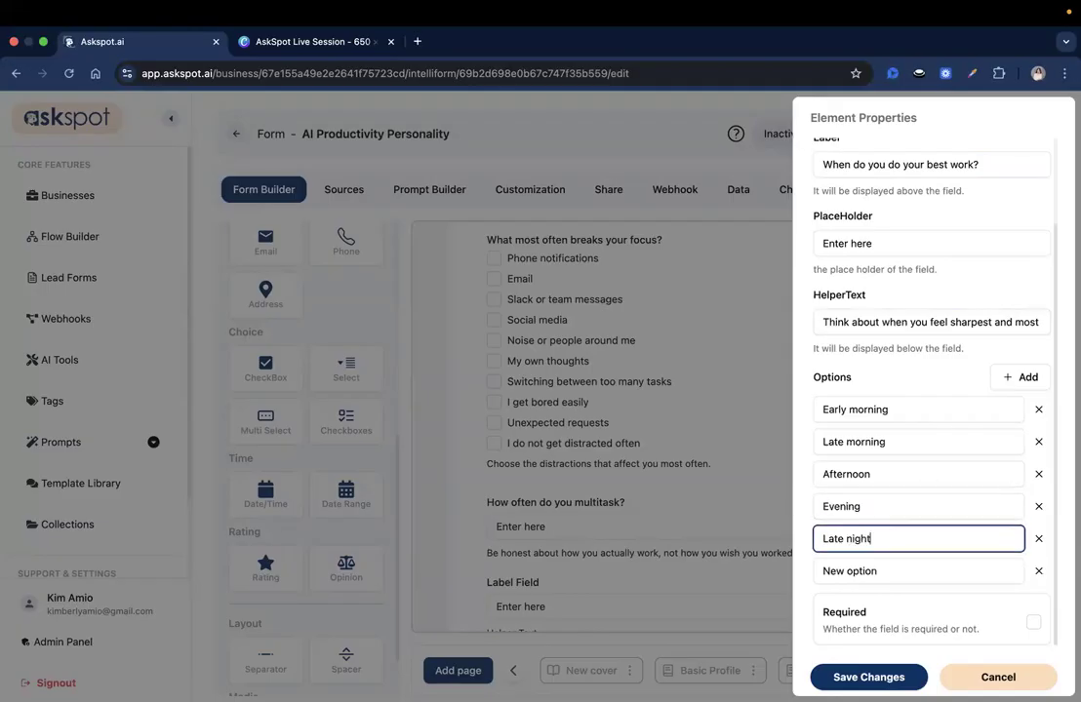
Set the best-work field's sixth option to "New My peak time changes often" and save the field's changes.
key("super+Tab")
key("super+Tab")
triple_click(856, 573)
type("My peak time changes often")
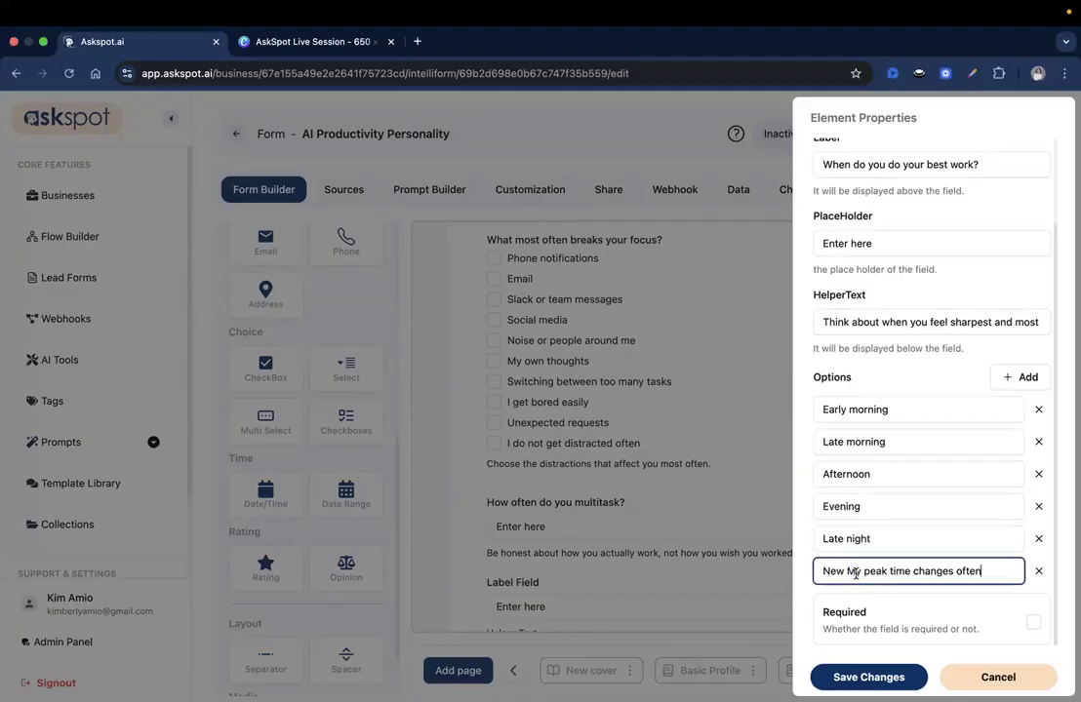
left_click(843, 676)
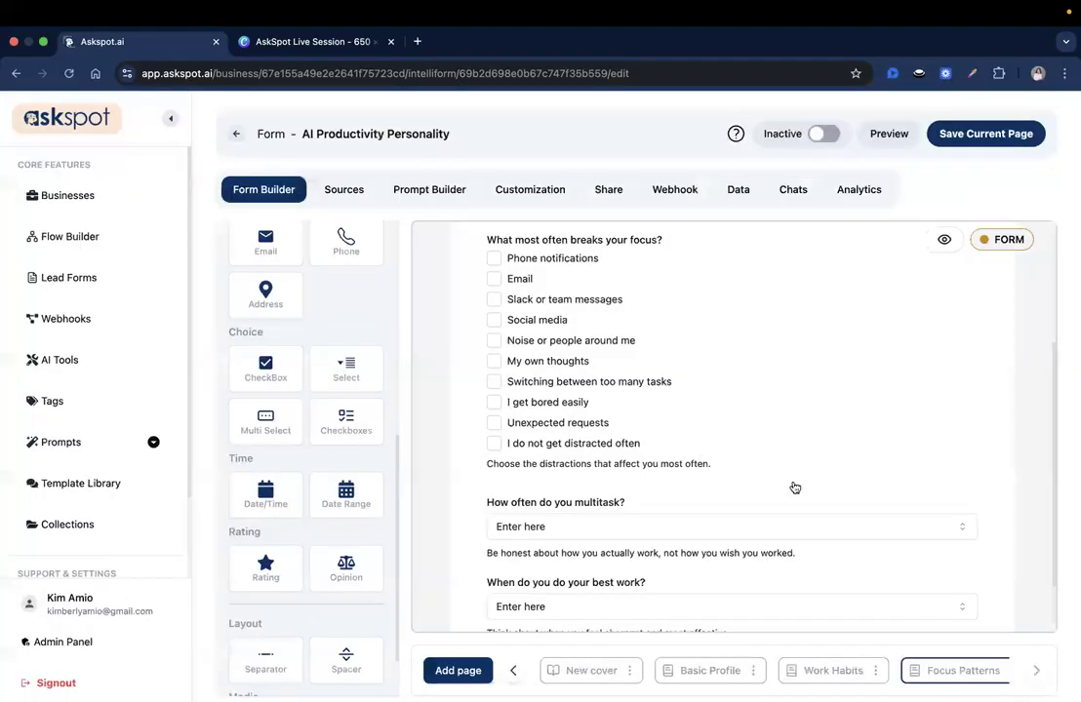
scroll(789, 488, "down", 2)
scroll(955, 387, "up", 3)
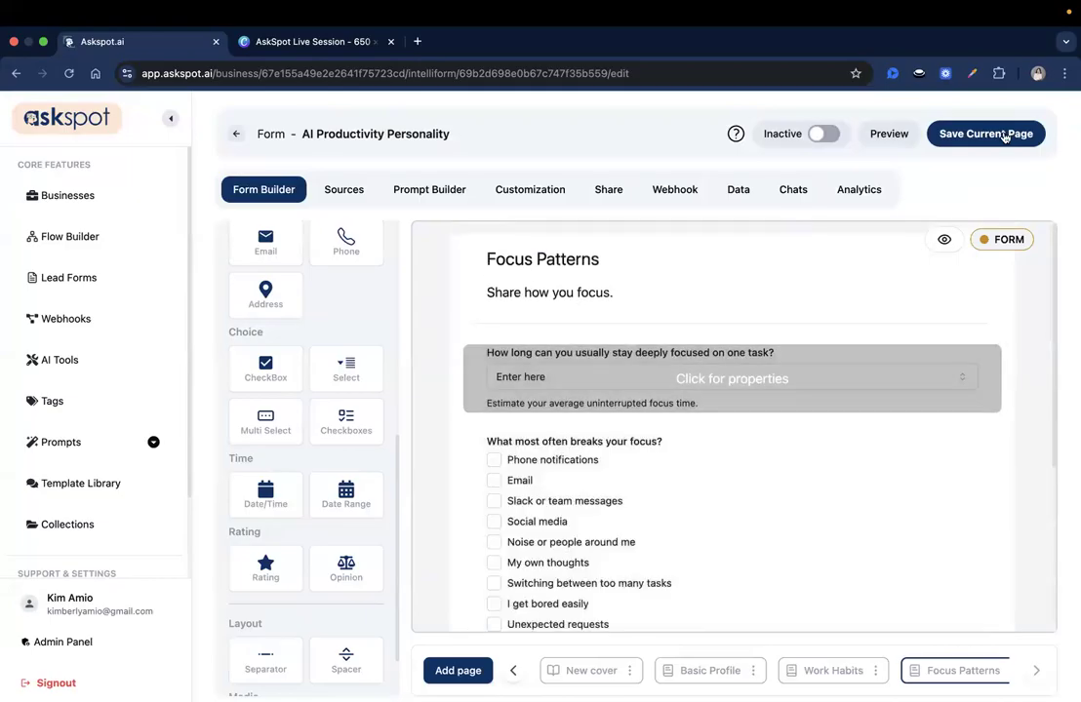
Review the Focus Patterns page and the neighbouring Work Habits and ending pages of the form.
key("super+Tab")
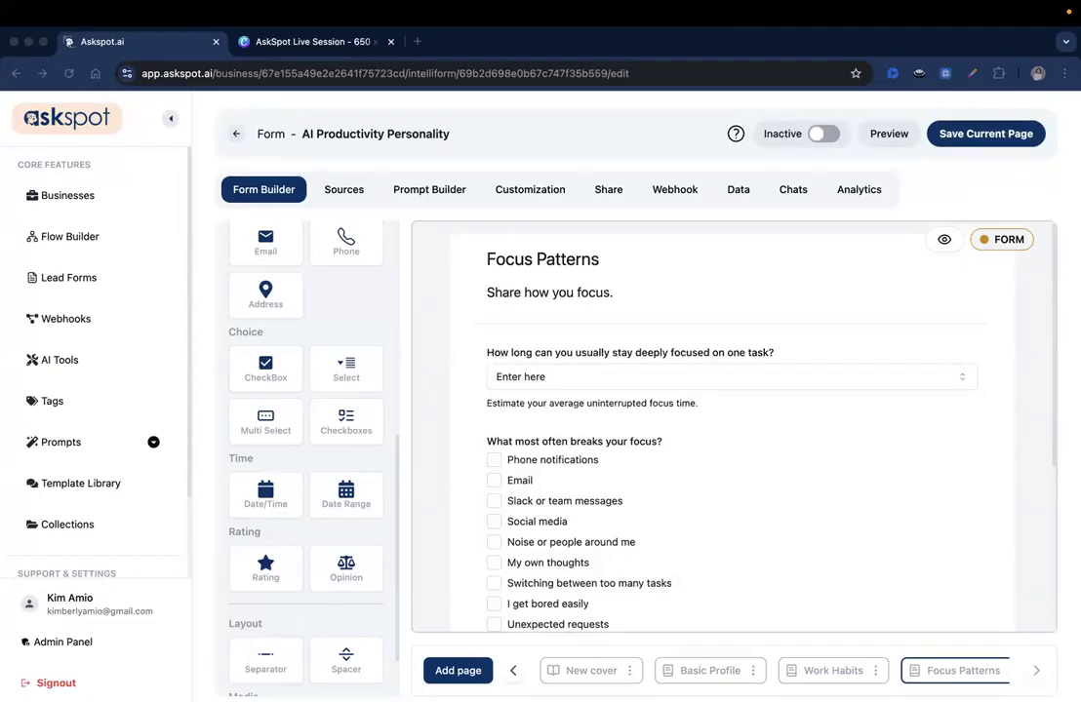
scroll(785, 488, "down", 2)
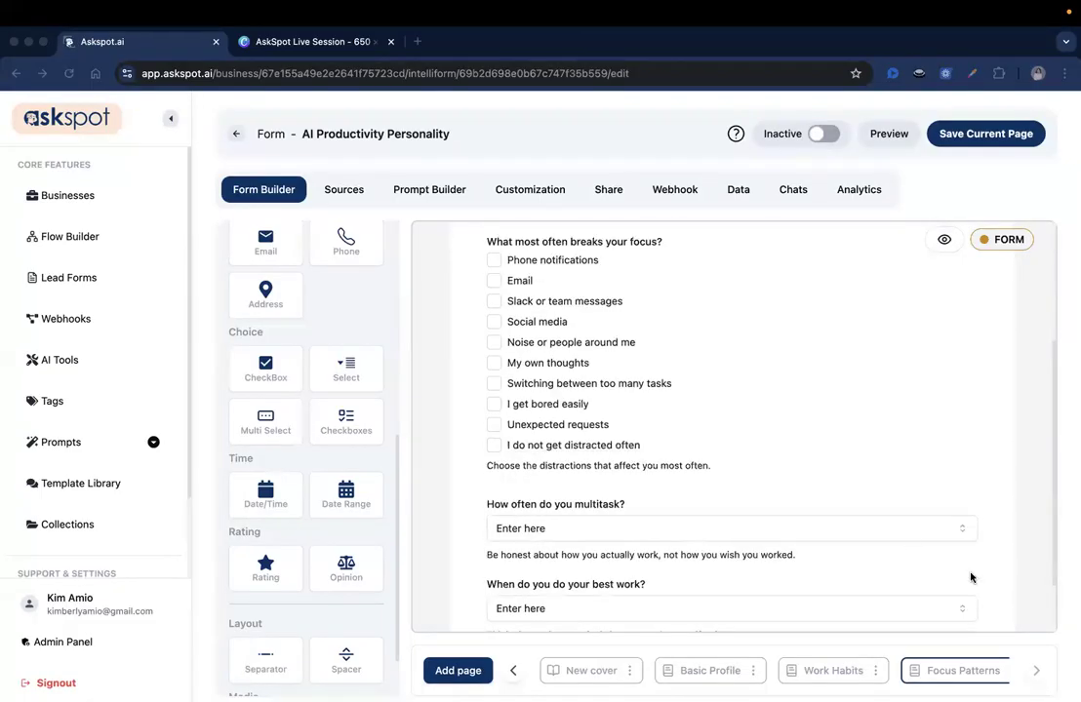
left_click(1032, 668)
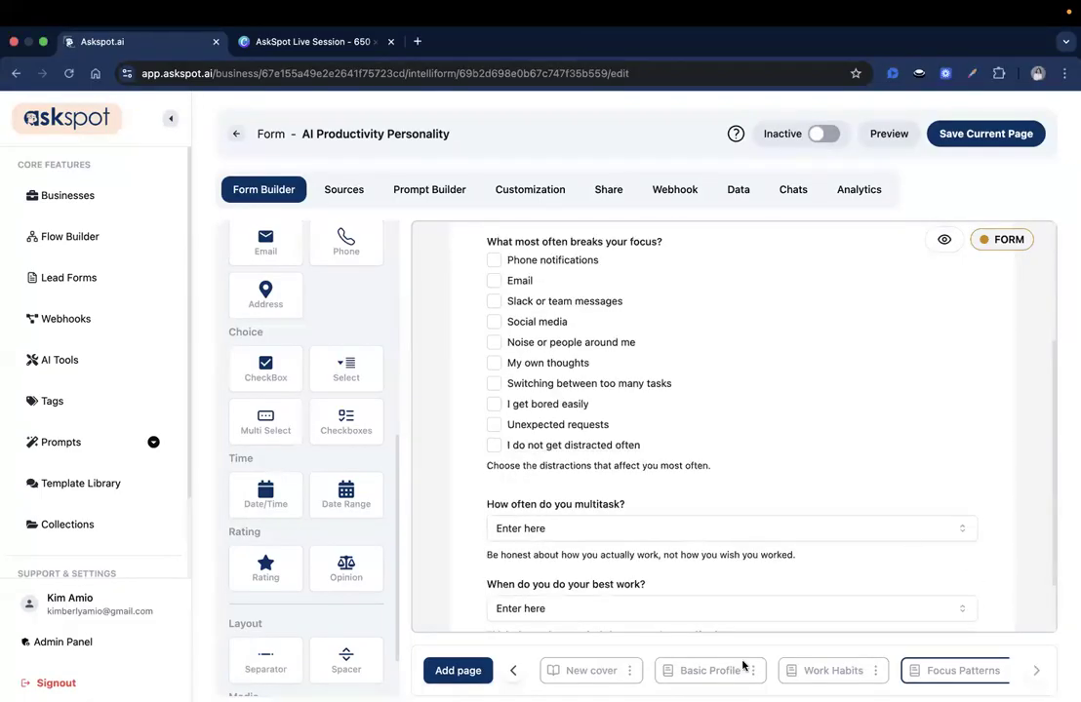
left_click(517, 673)
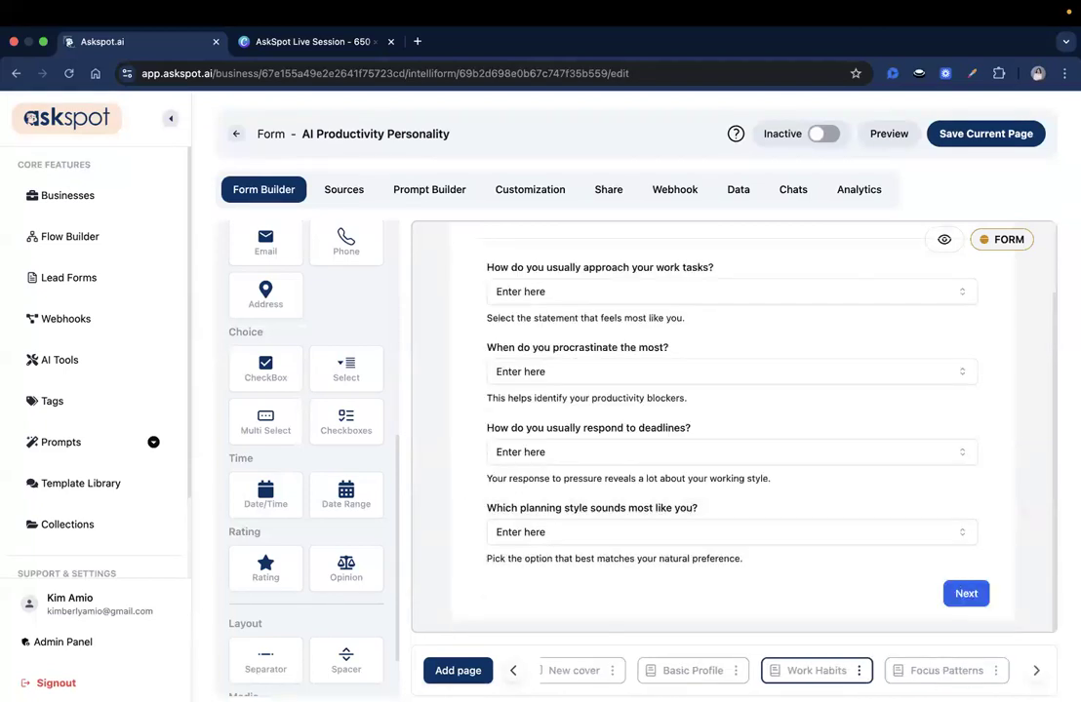
left_click(1034, 669)
left_click(1034, 669)
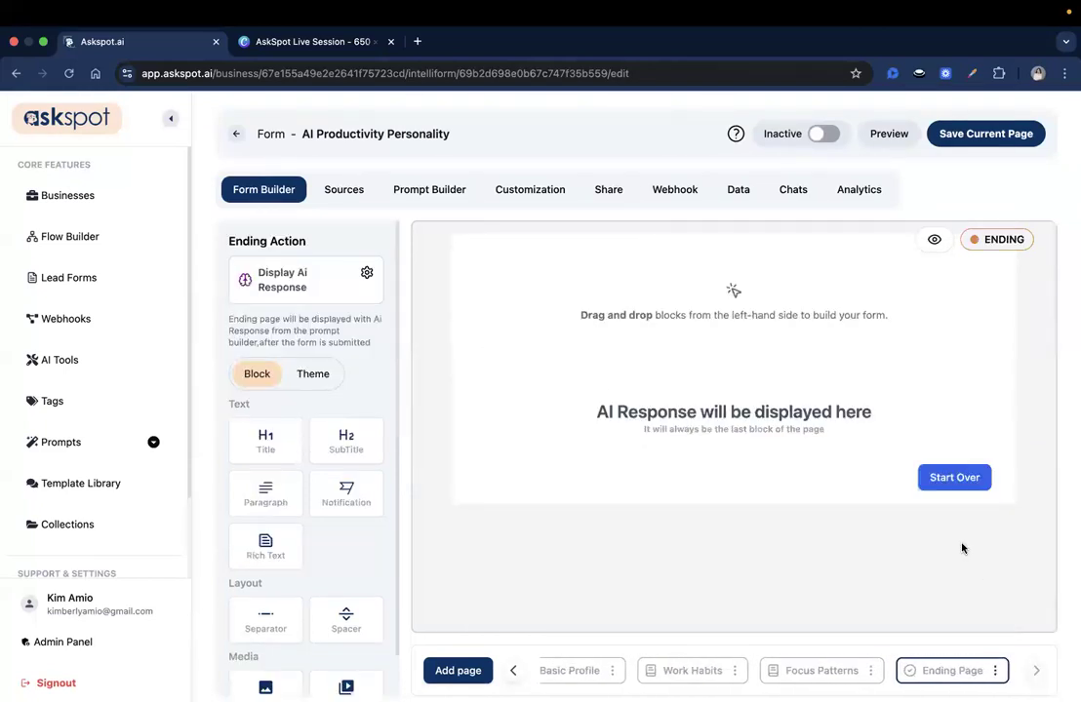
left_click(828, 670)
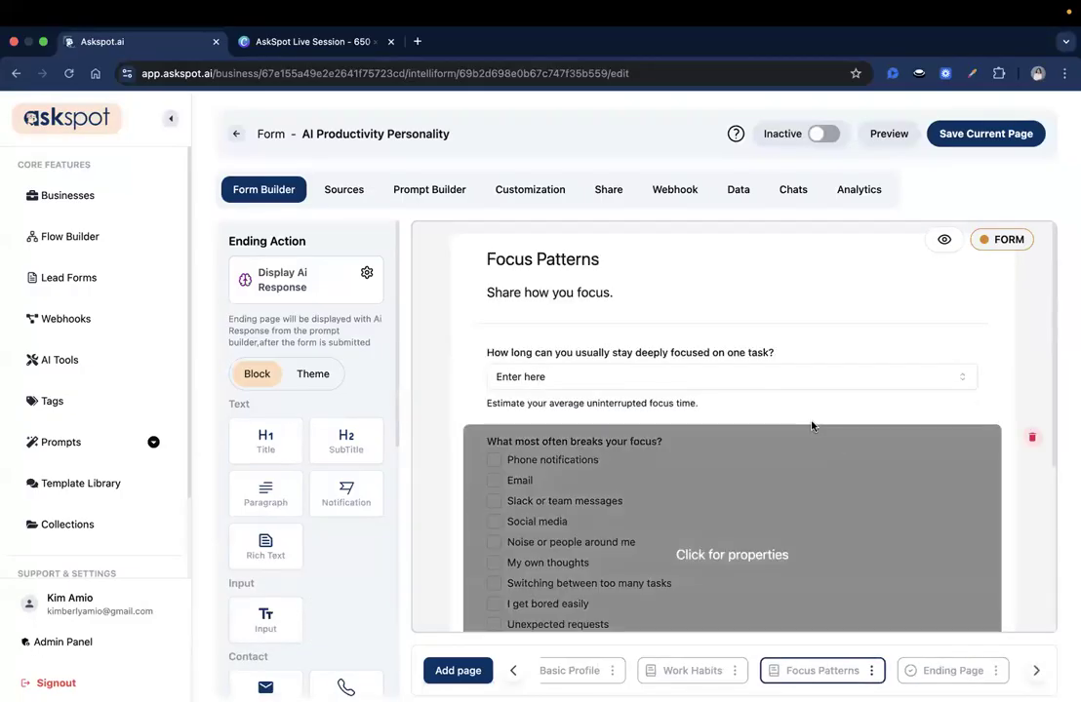
scroll(786, 441, "down", 5)
scroll(702, 469, "up", 5)
Add a new form page after Focus Patterns and rename it "Energy & Sleep Rhythm".
left_click(446, 672)
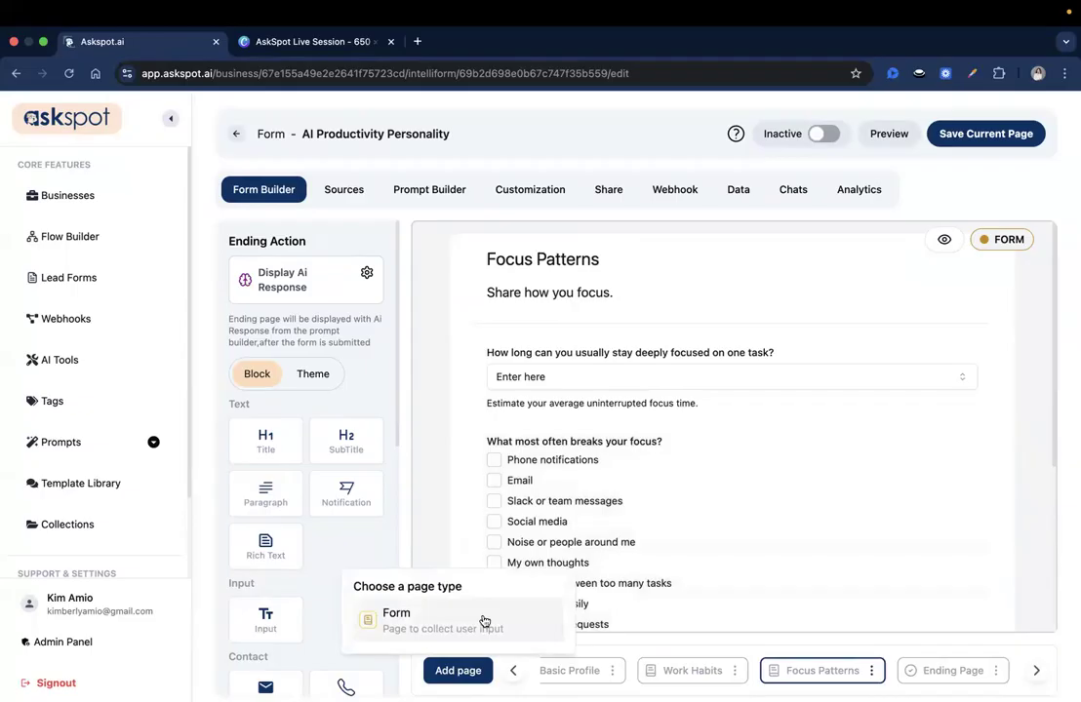
left_click(386, 614)
left_click(987, 670)
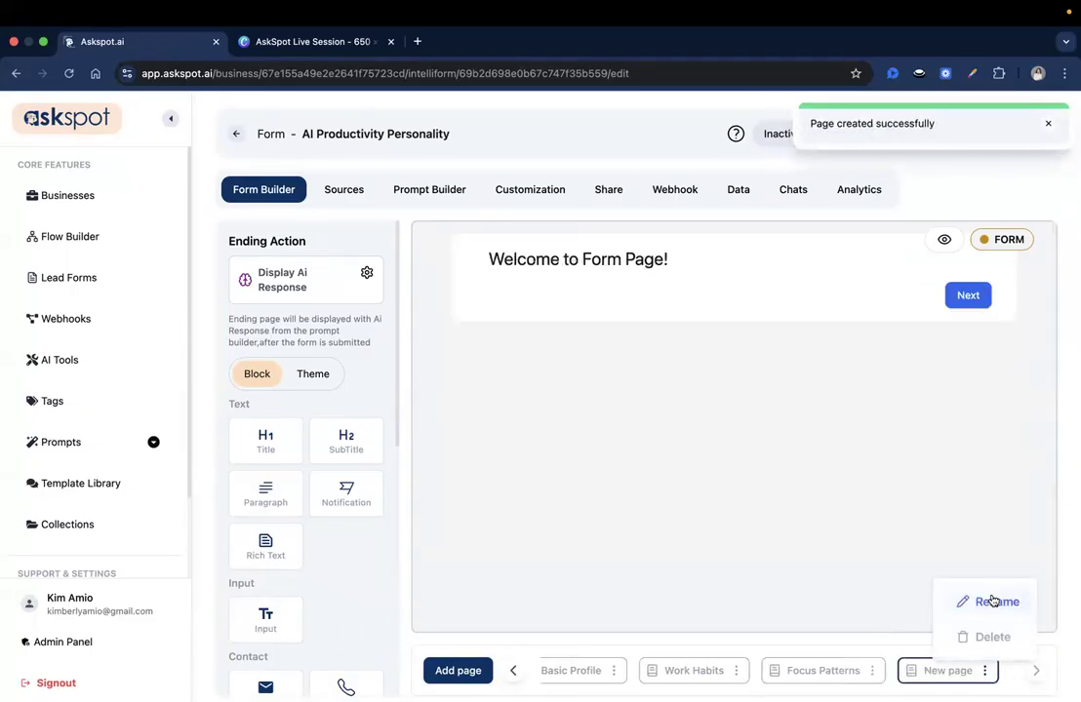
left_click(991, 601)
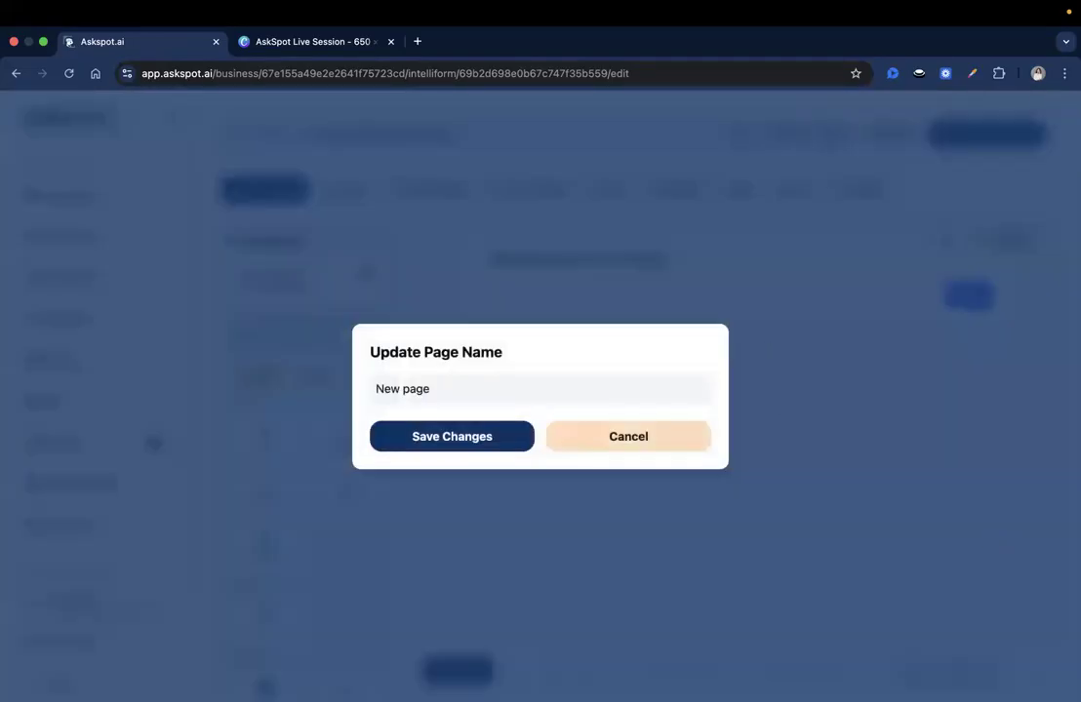
double_click(552, 397)
key("super+a")
type("Ene")
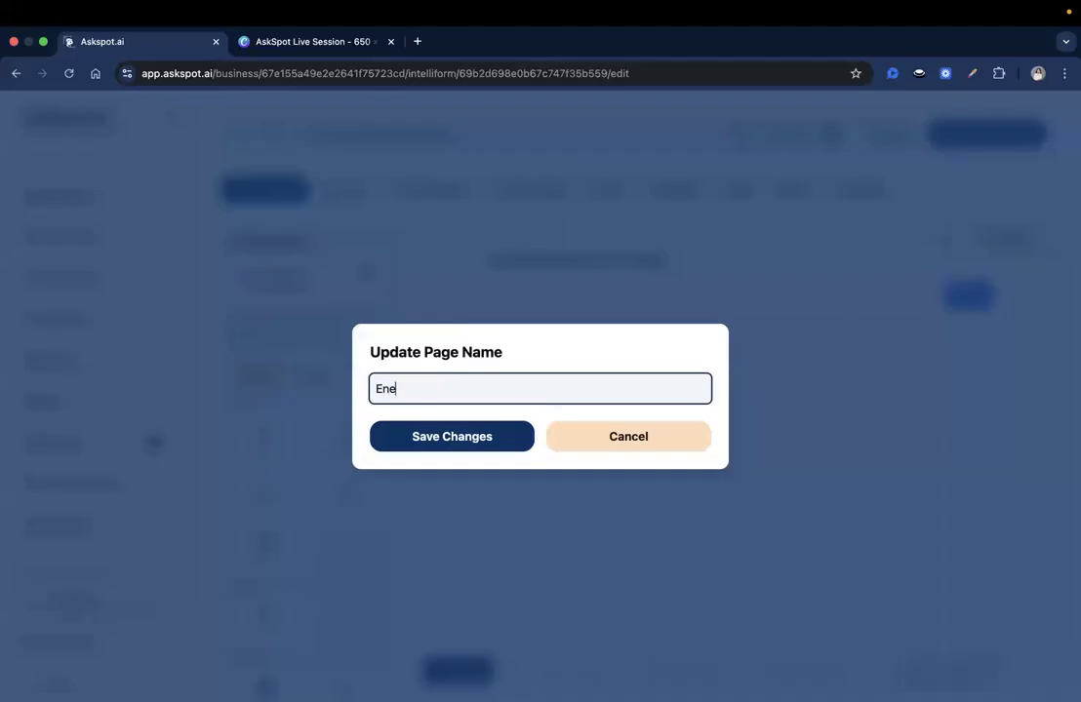
type("rgy & Sleep Rhythm")
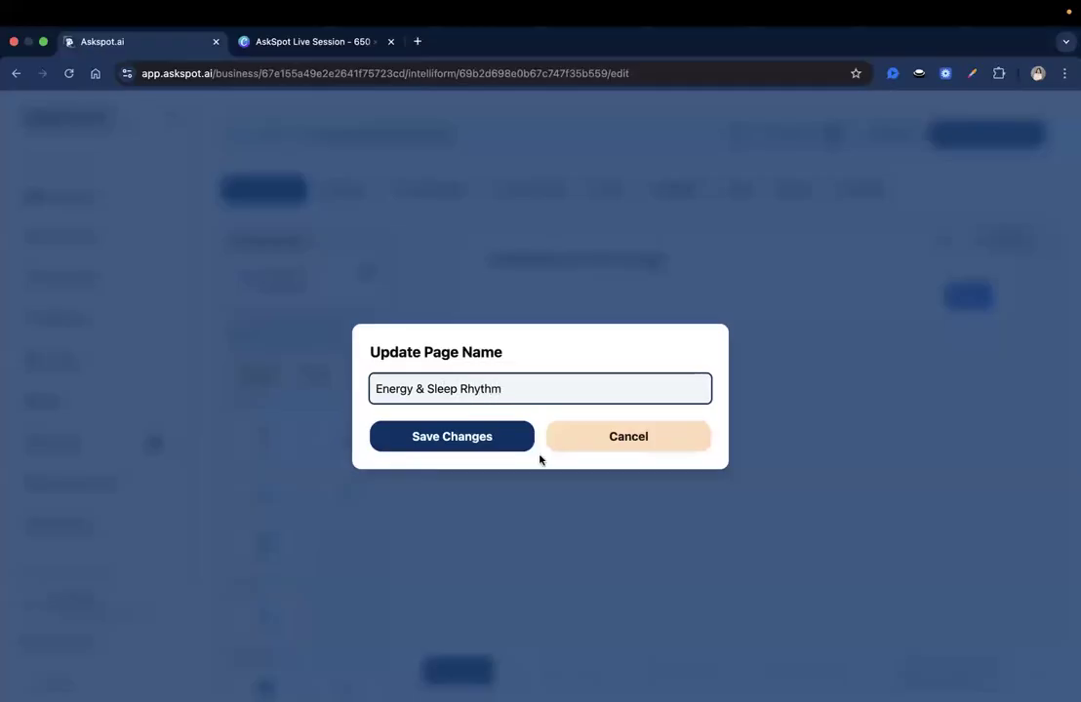
left_click(475, 436)
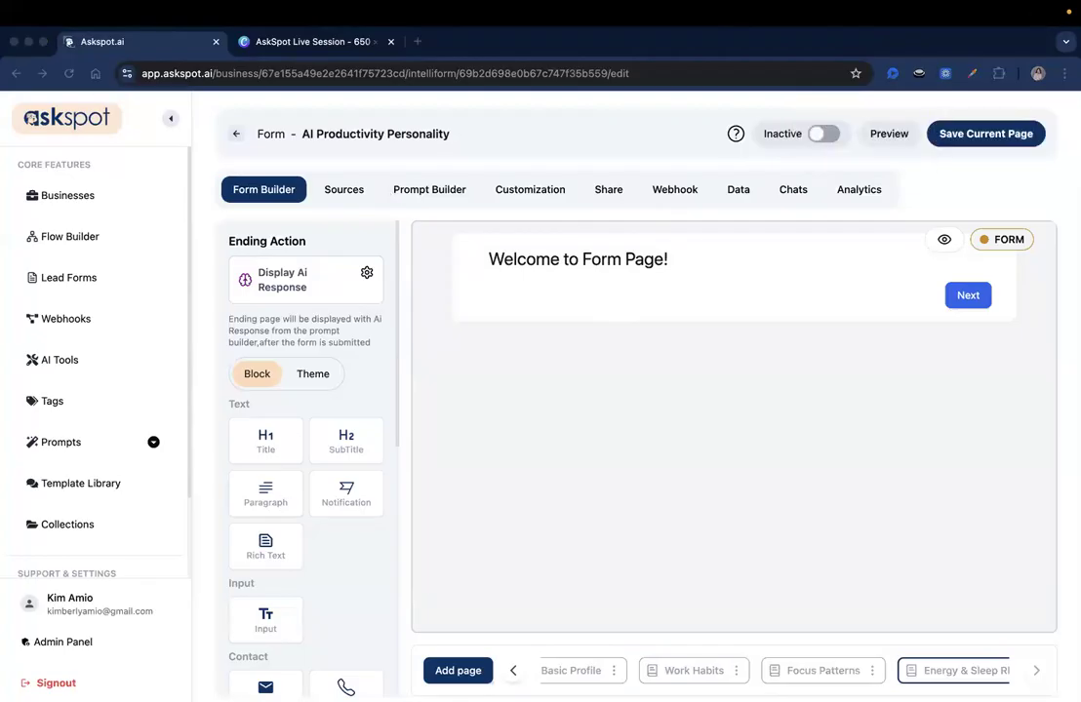
Set the new page's title block to "Energy & Sleep Rhythm" and save the change.
left_click(659, 258)
left_click(905, 174)
key("super+a")
type("Energy & Sleep Rhythm")
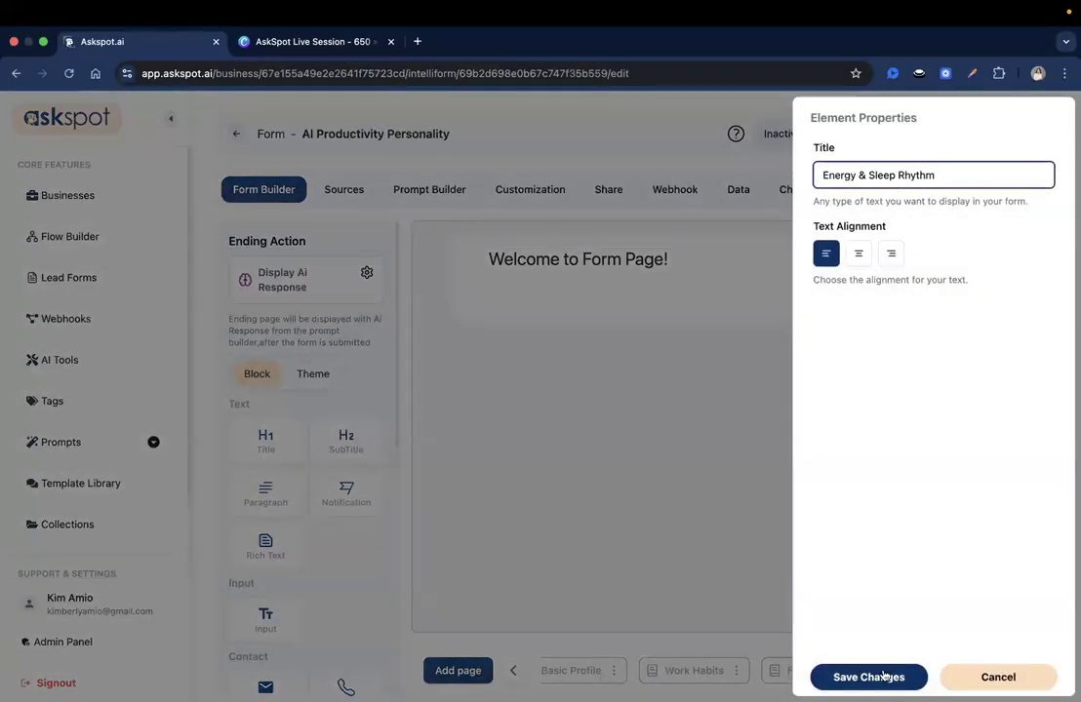
left_click(883, 676)
Add a subtitle below the page title reading "Tell us about your Energy & Sleep Behavioral Patterns".
left_click_drag(348, 439, 632, 293)
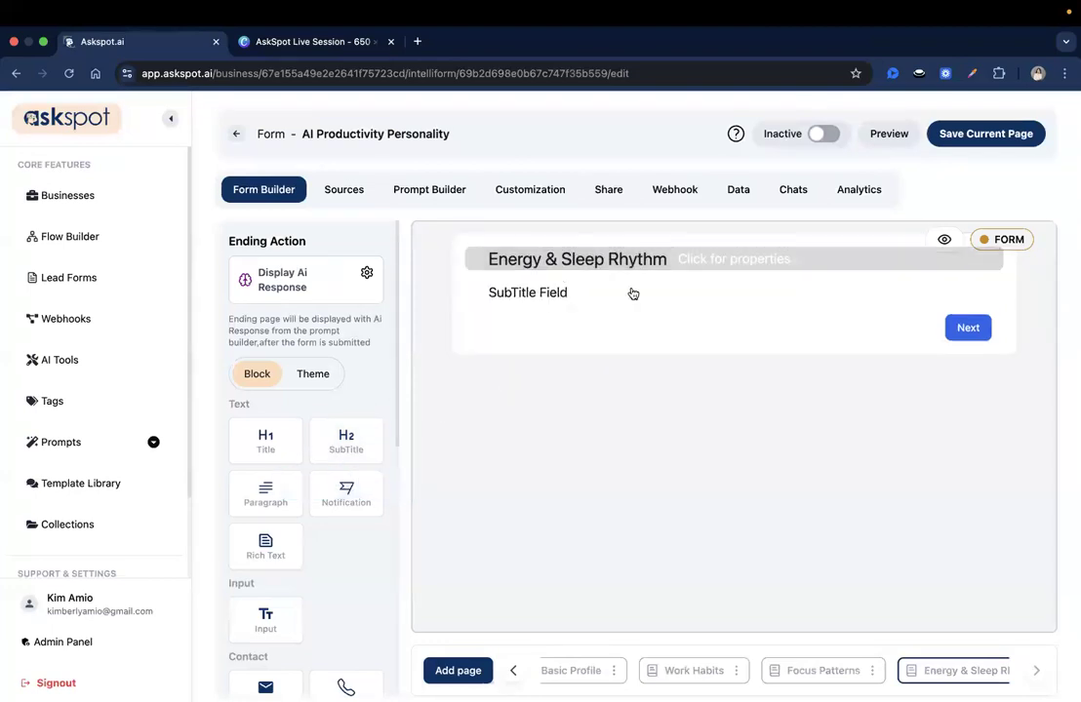
left_click(632, 293)
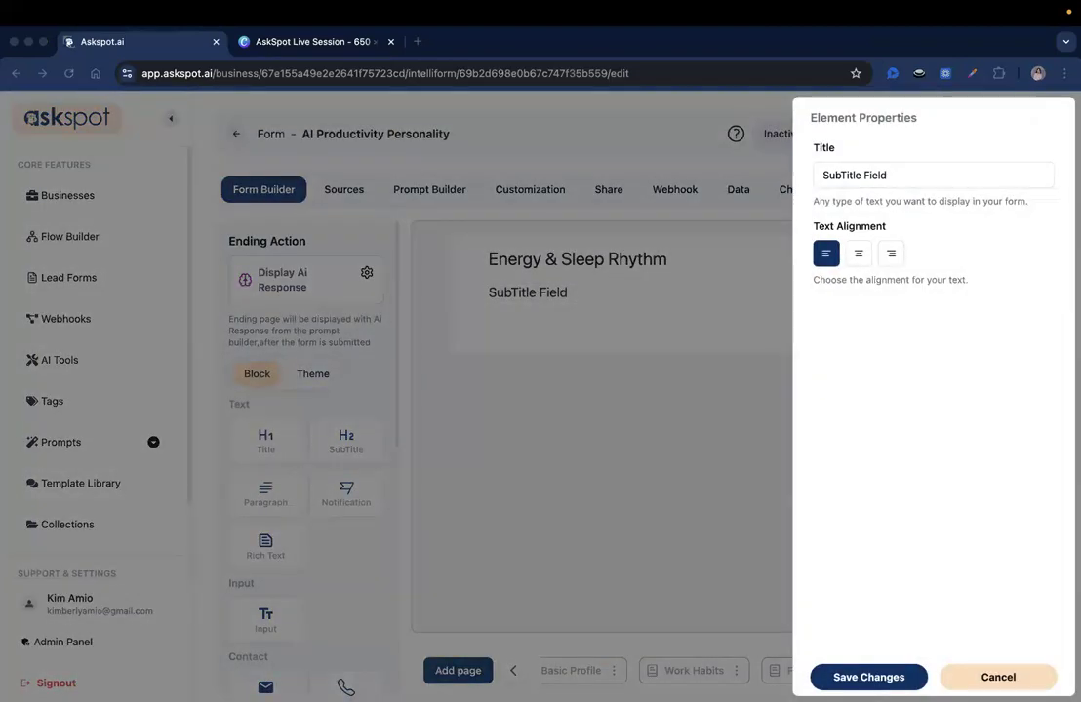
triple_click(873, 179)
key("super+v")
key("Return")
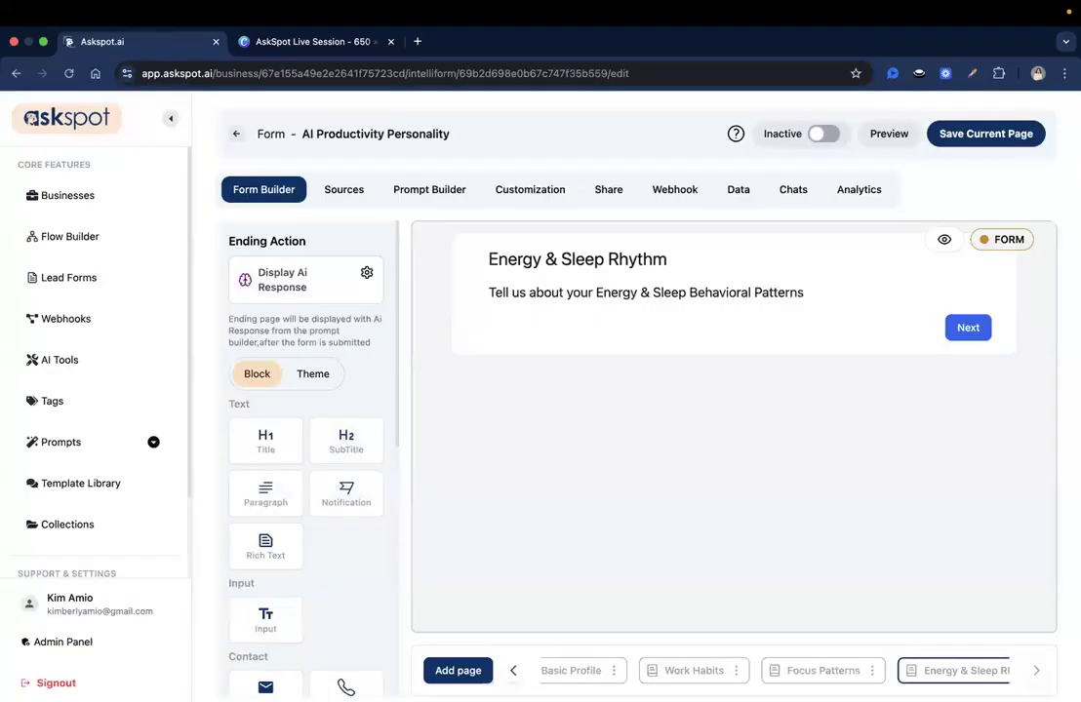
Insert a separator below the subtitle on the Energy & Sleep Rhythm page.
key("super+Tab")
scroll(273, 449, "down", 10)
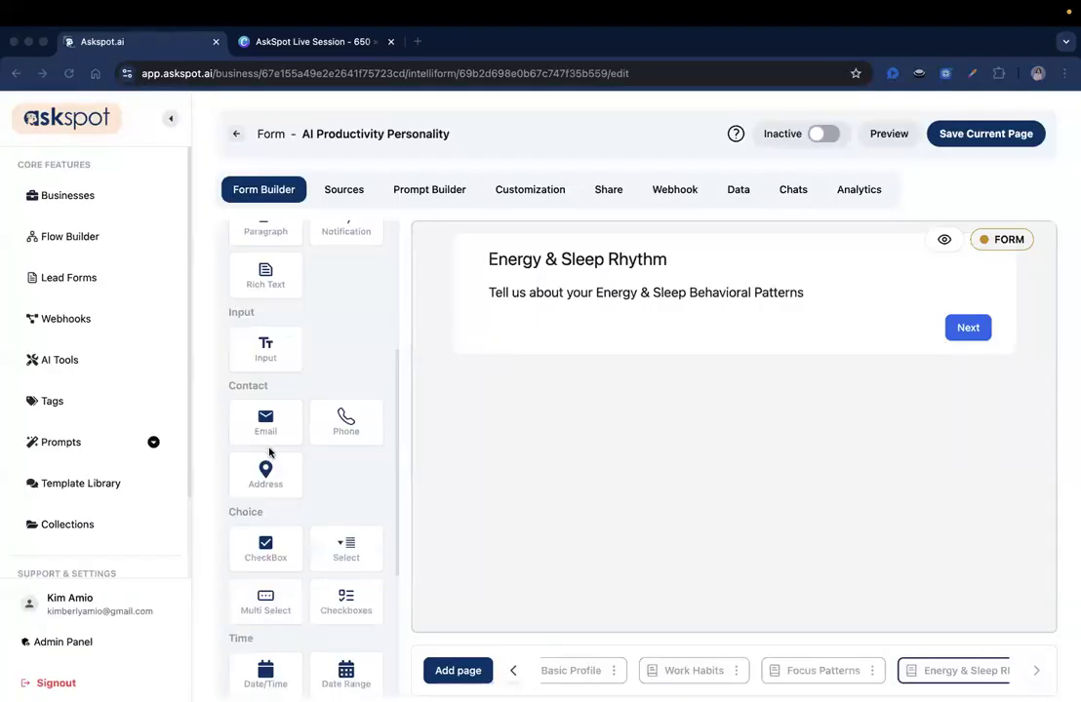
left_click_drag(271, 590, 571, 340)
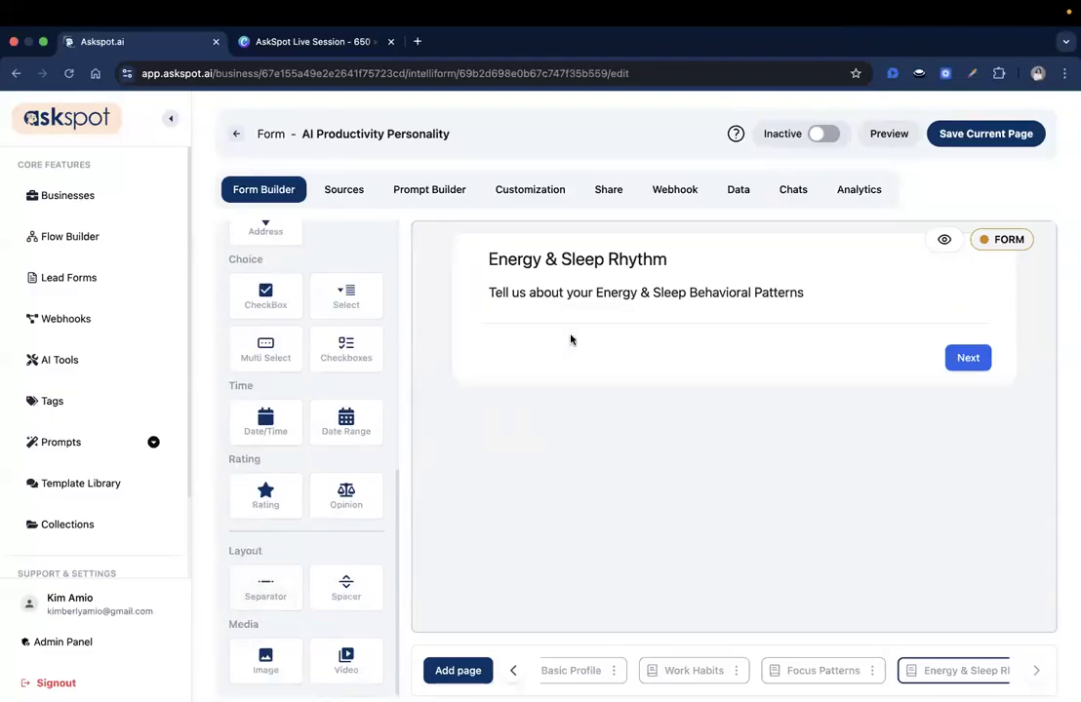
Add a Select field below the separator and set its unique ID to "natural_energy_cycle".
scroll(315, 390, "up", 5)
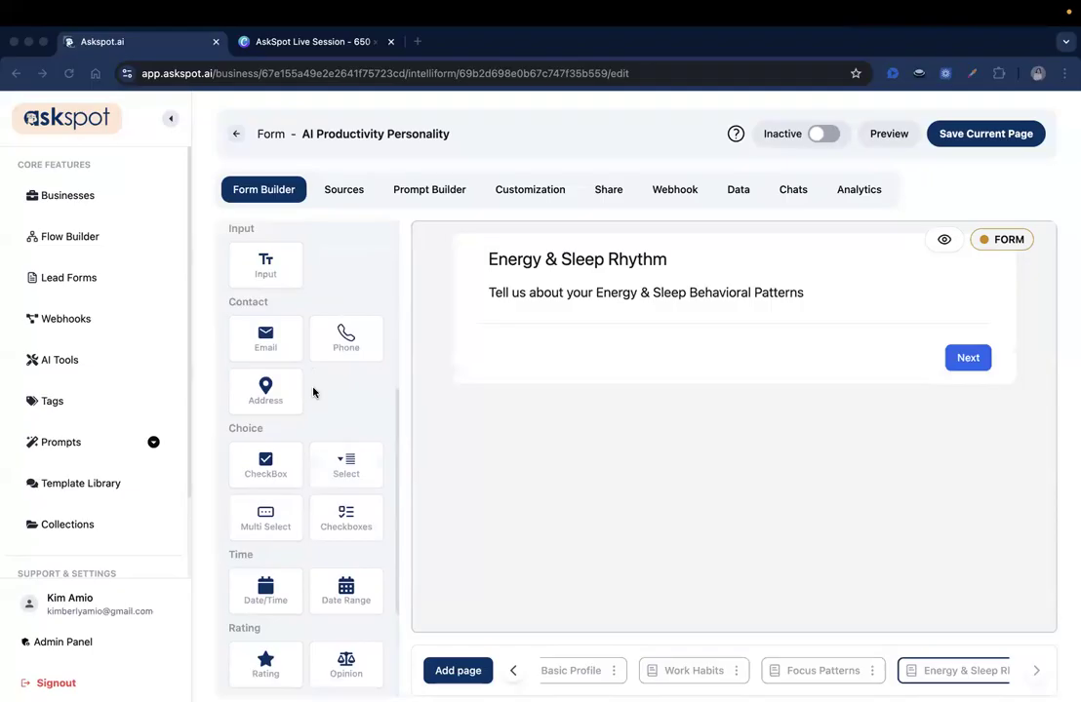
scroll(326, 385, "up", 3)
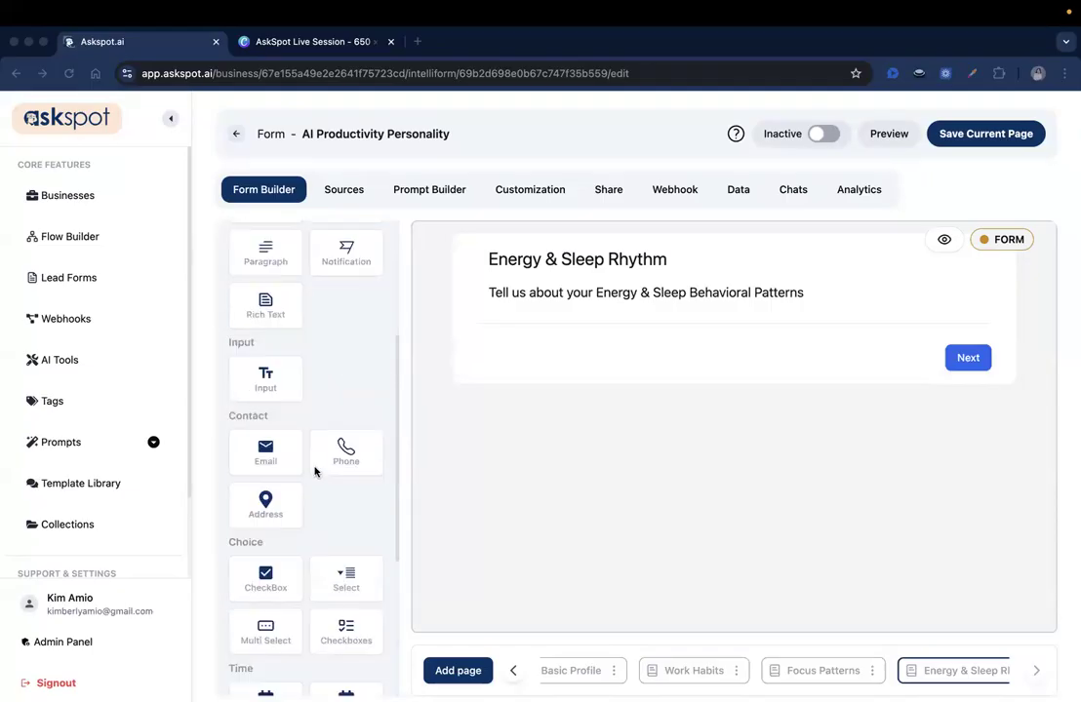
scroll(313, 471, "down", 3)
left_click_drag(348, 500, 547, 376)
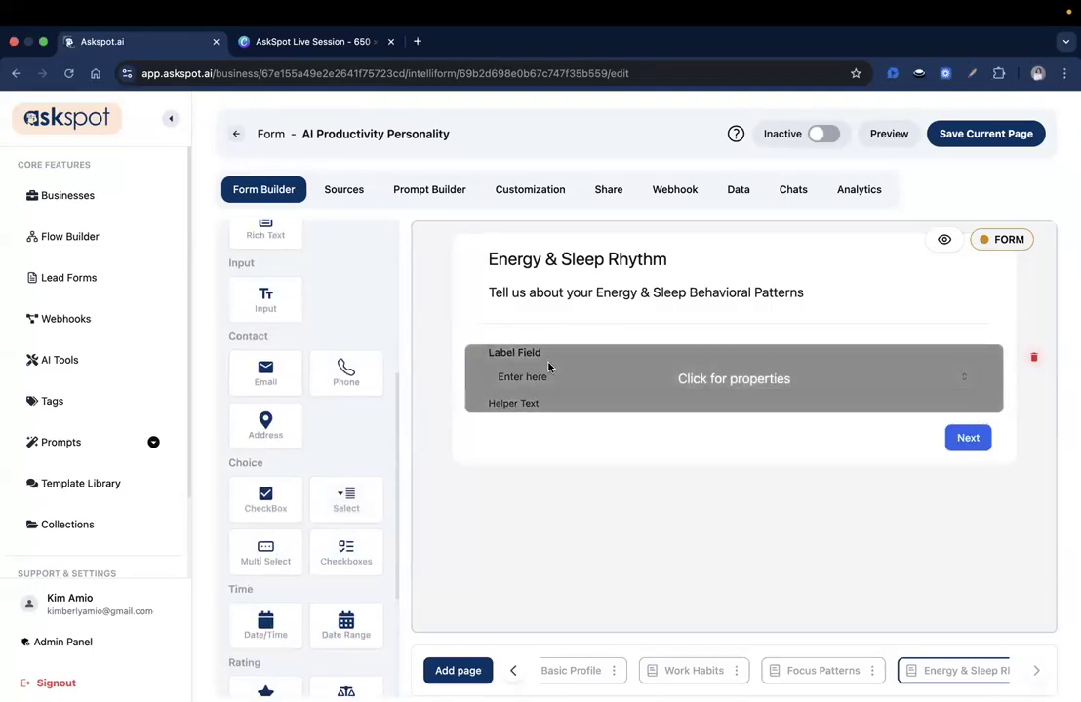
left_click(546, 376)
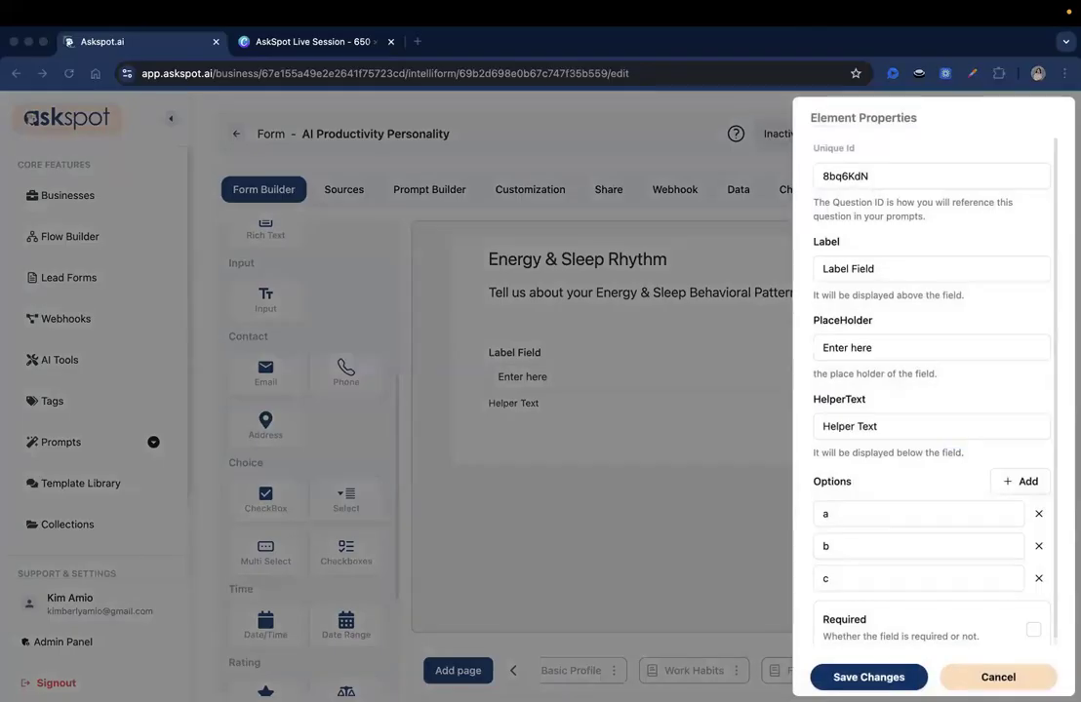
double_click(845, 173)
type("natural_energy_cycle")
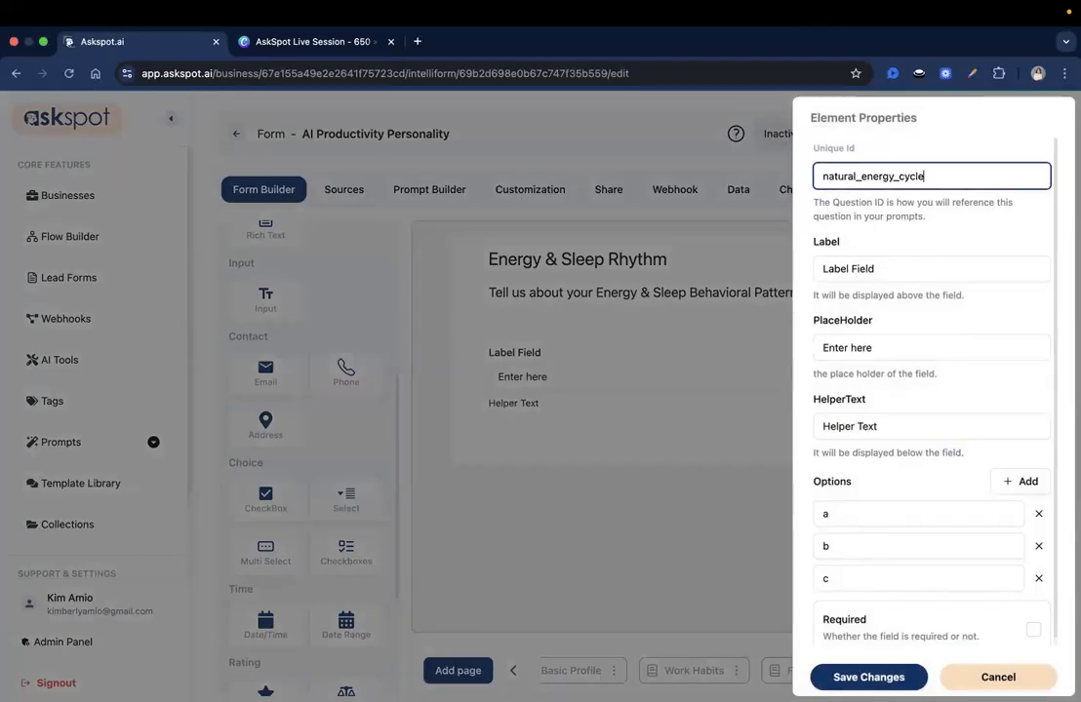
Set the field's label to "How would you describe your daily energy pattern?" and helper text to "Your energy cycle is a big clue to your productivity archetype.".
left_click(862, 268)
key("super+a")
key("super+v")
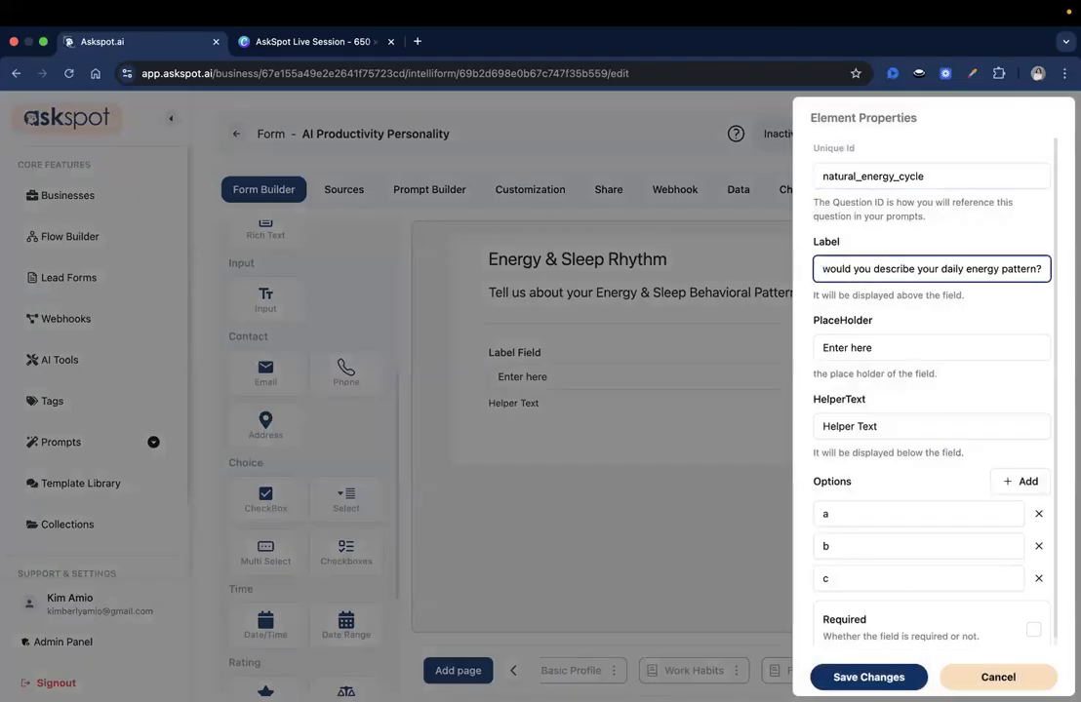
double_click(904, 429)
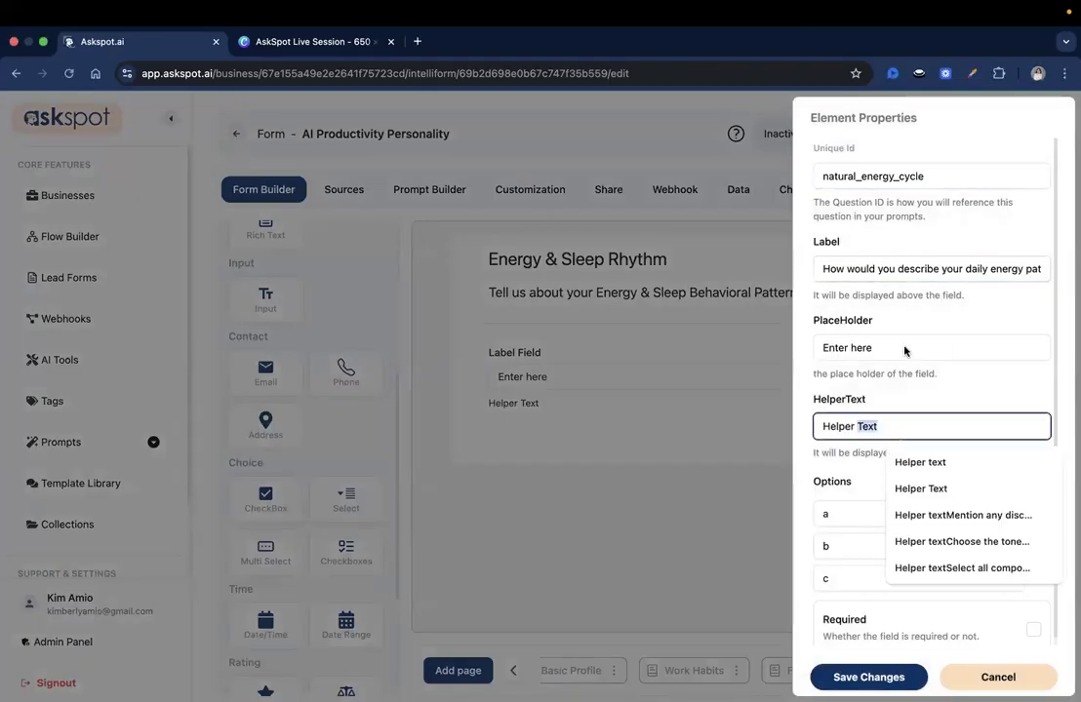
key("super+a")
key("super+v")
key("super+Tab")
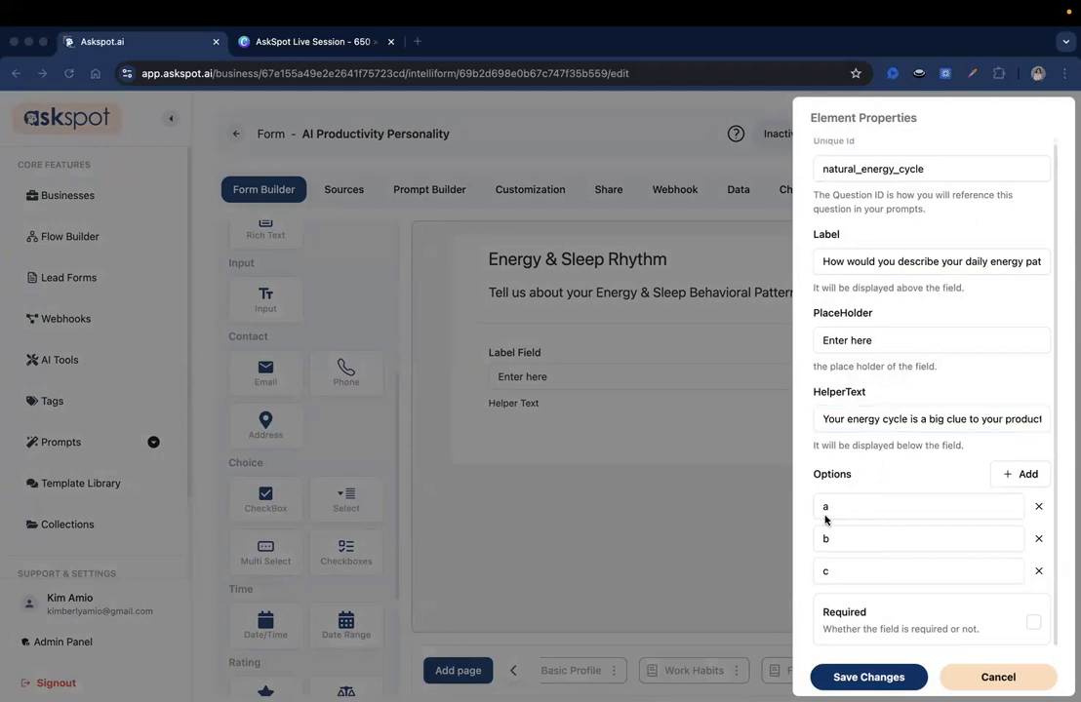
Set the energy-pattern field's first three options to "Strong in the morning, lower later", "Slow start, stronger midday" and "Strong in the afternoon and evening".
left_click(824, 515)
key("super+a")
type("Strong in the morning, lower later")
key("super+Tab")
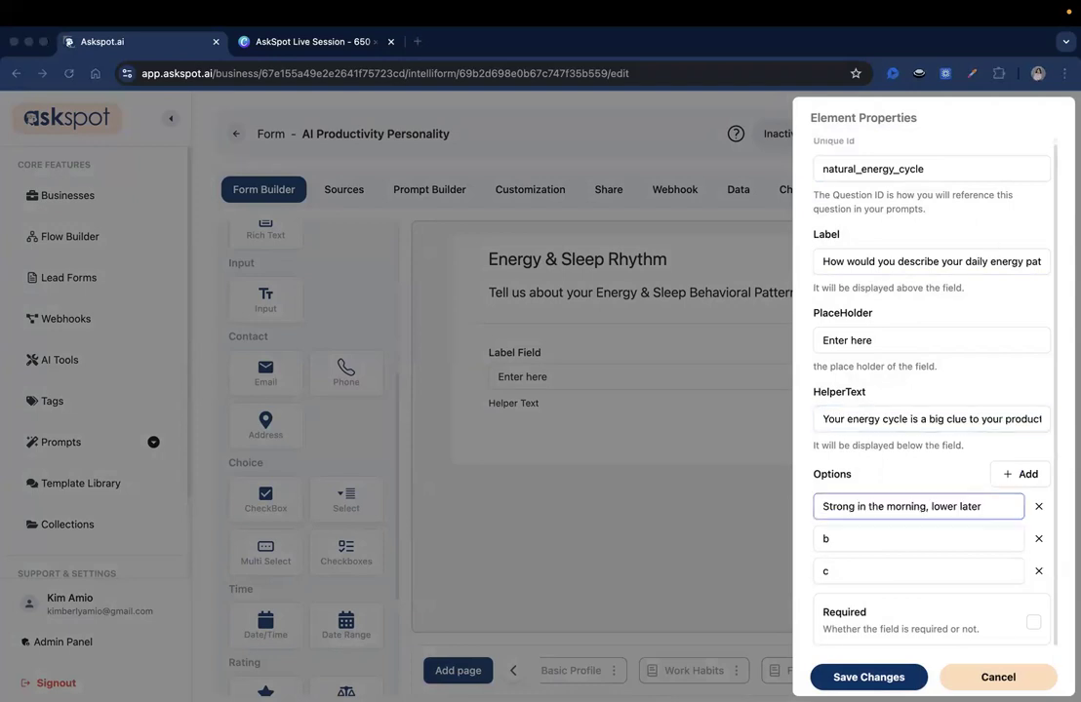
left_click(850, 548)
key("super+a")
type("Slow start, stronger midday")
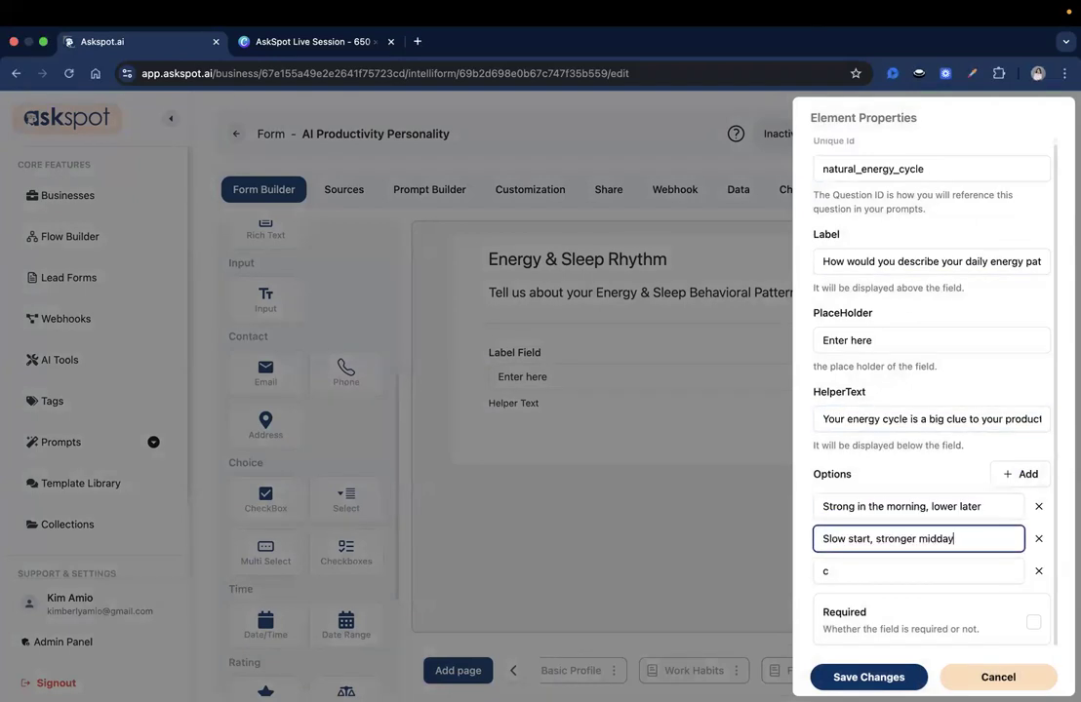
key("super+Tab")
double_click(910, 577)
type("Strong in the afternoon and evening")
Add four more options to the energy-pattern field and set the fourth option to "Consistent most of the day".
left_click(1011, 479)
left_click(1011, 479)
scroll(943, 448, "down", 3)
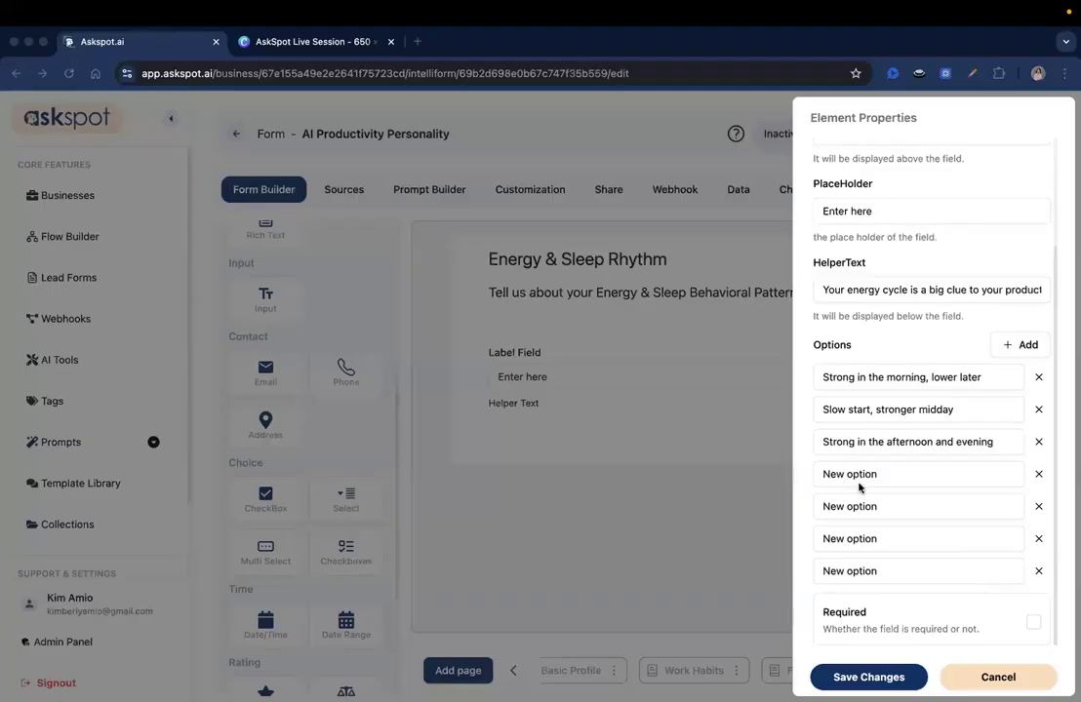
double_click(917, 474)
type("Consistent most of the day")
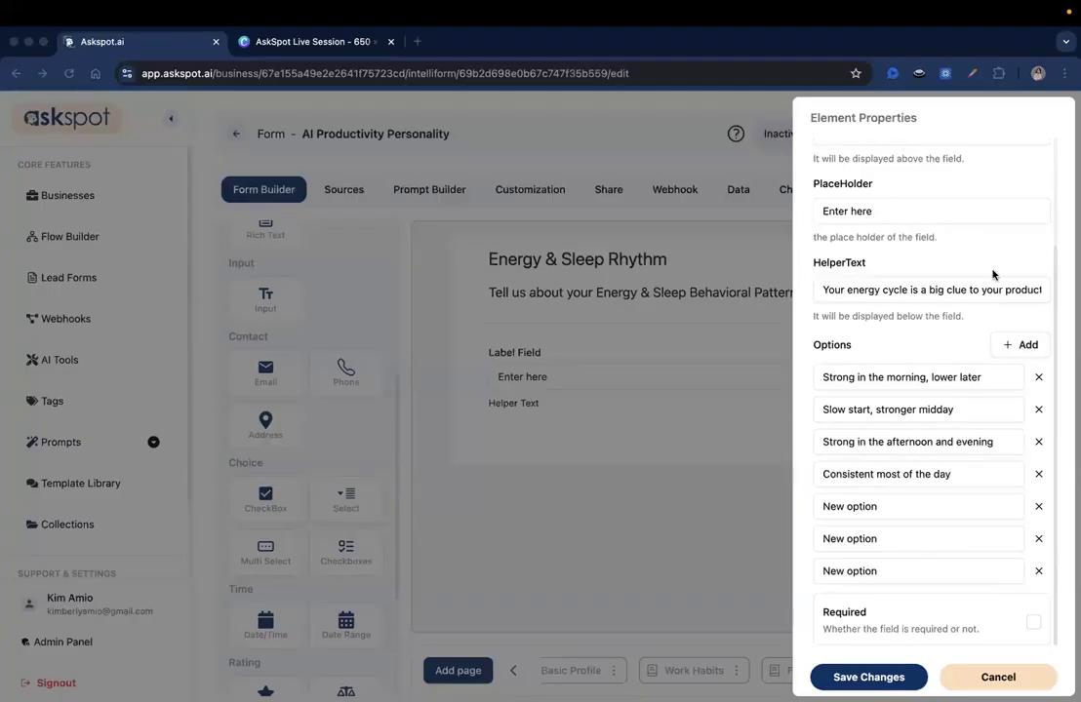
Set the energy-pattern field's fifth and sixth options to "Highly unpredictable" and "I often feel low energy all day".
double_click(902, 506)
type("Highly unpredictable")
key("super+Tab")
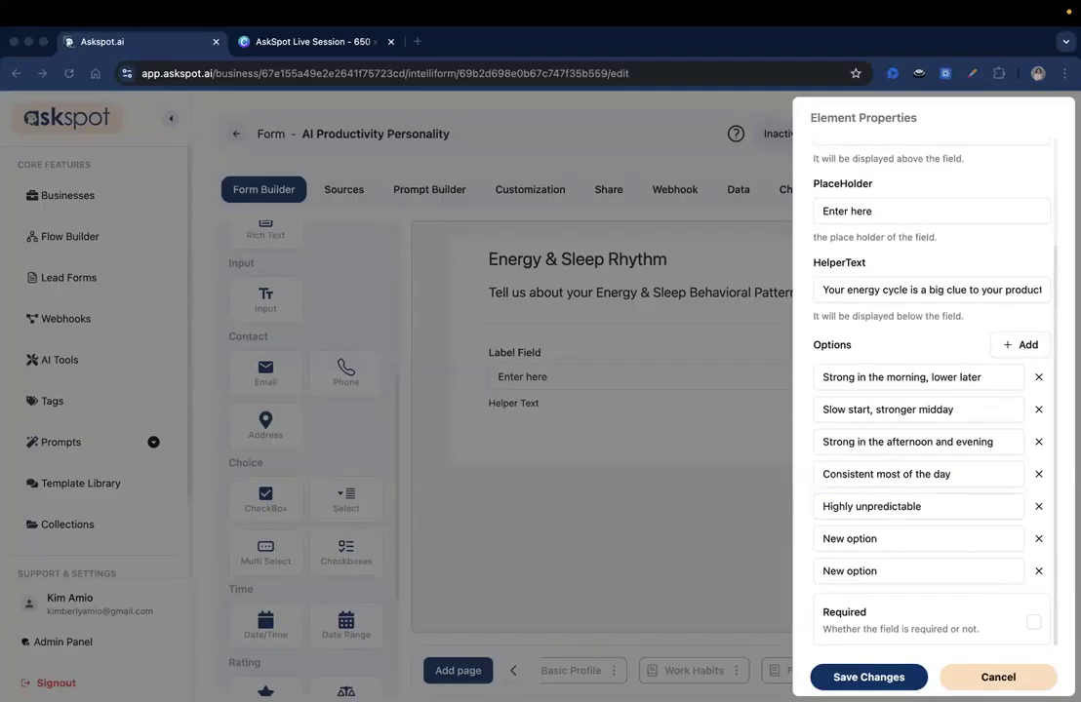
key("super+Tab")
double_click(883, 540)
type("I often feel low energy all day")
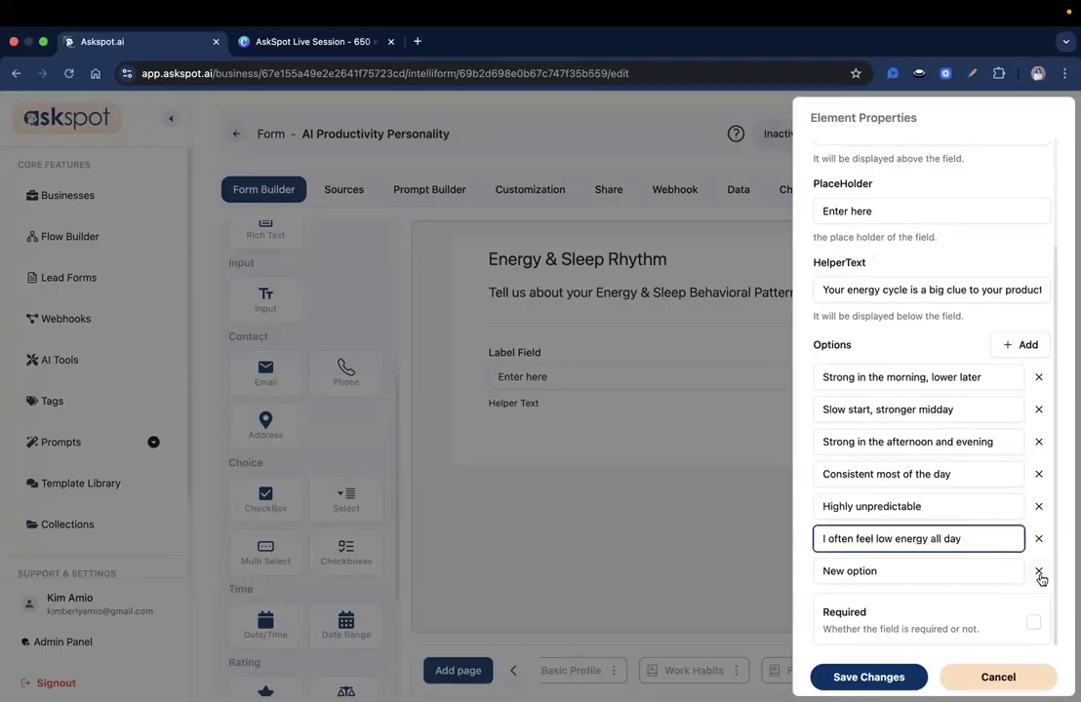
Remove the unused seventh option from the energy-pattern field and save the field's changes.
left_click(1038, 572)
left_click(868, 677)
key("super+Tab")
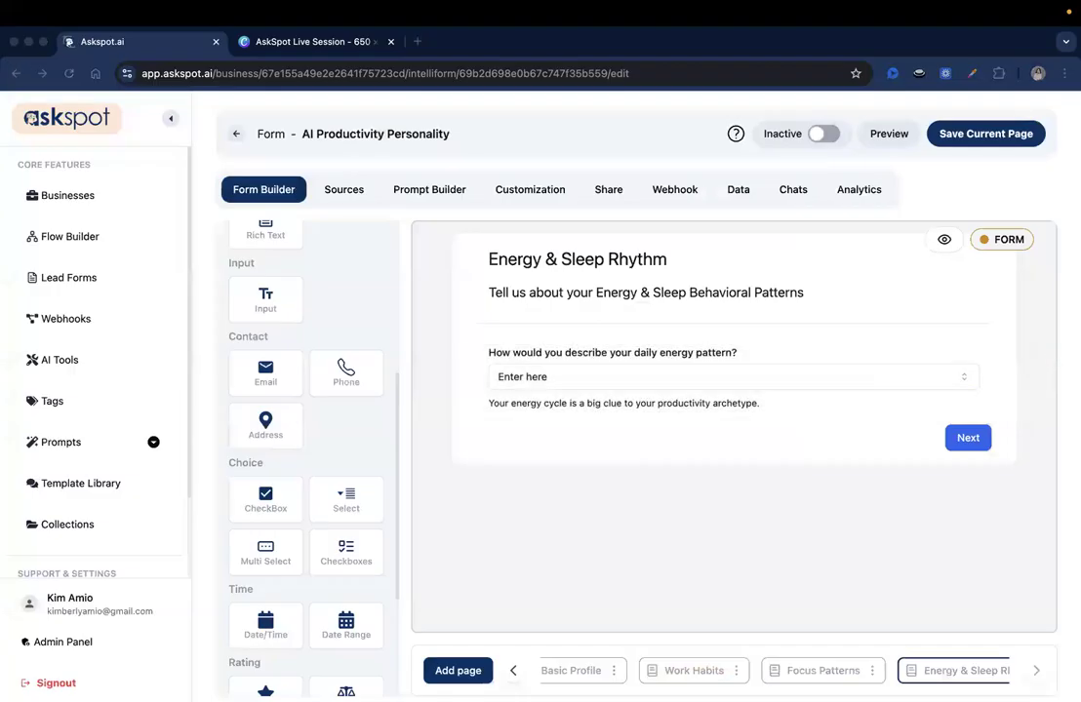
Add a second Select field with unique ID "sleep_schedule" and label "Which sleep schedule best matches you?" below the energy-pattern field.
left_click_drag(346, 498, 576, 459)
left_click(577, 459)
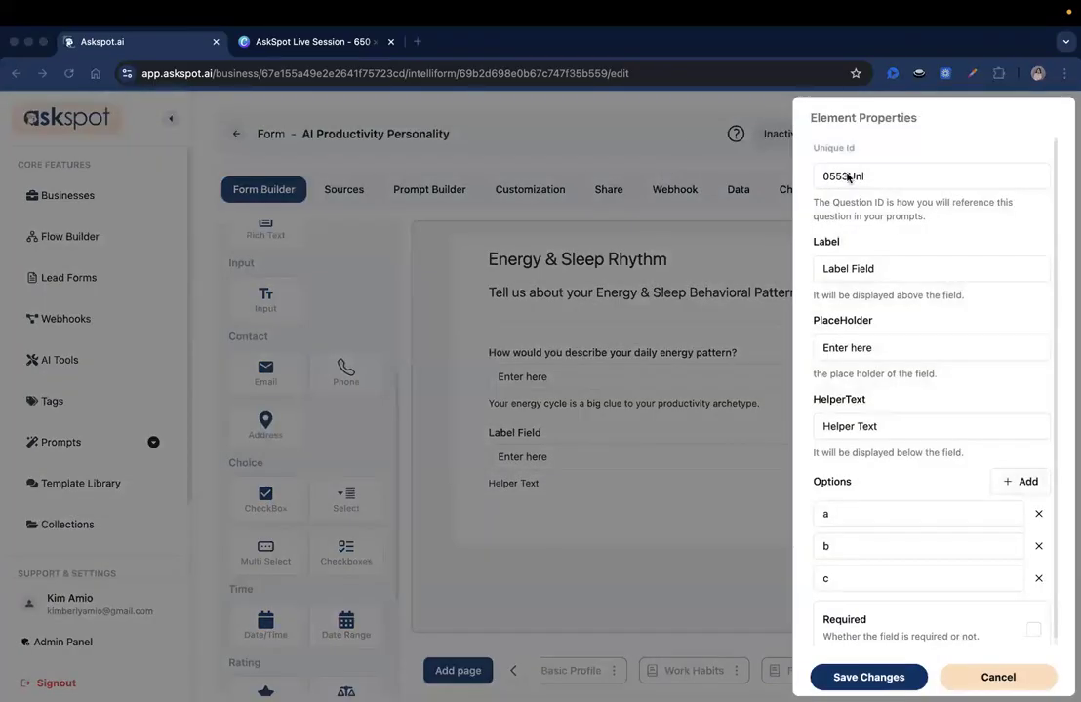
double_click(848, 177)
type("sleep_schedule")
triple_click(881, 269)
type("Which sleep schedule best matches you?")
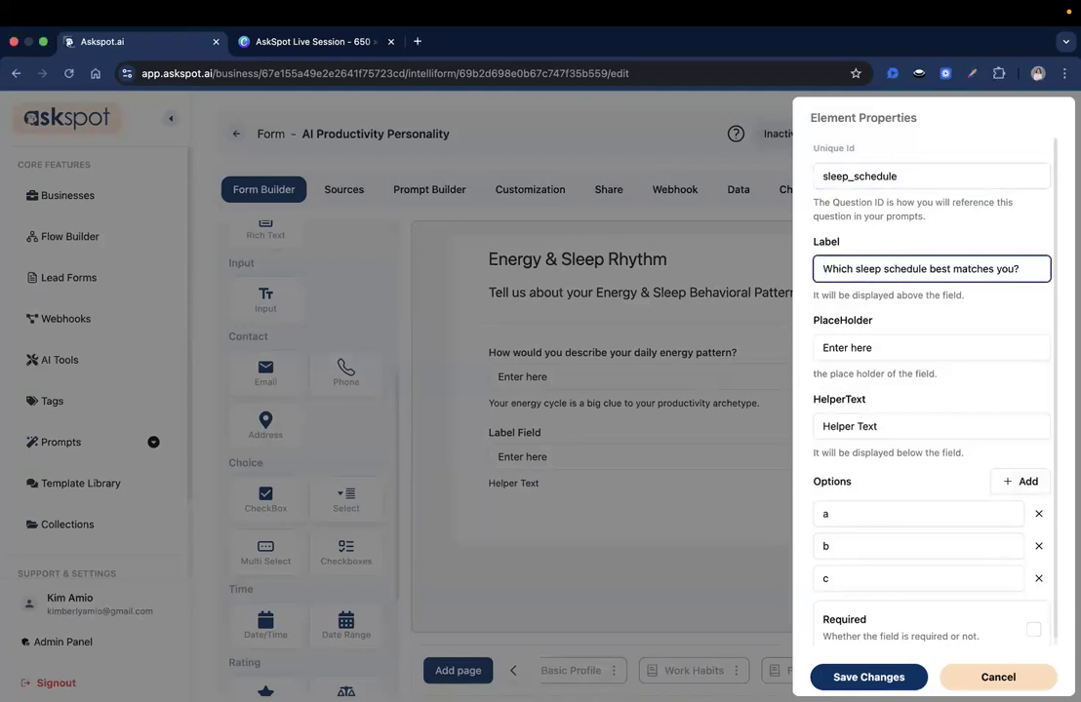
Set the sleep-schedule field's helper text to "Choose the option that reflects your usual pattern." and add two more options.
triple_click(917, 415)
type("Choose the option that reflects your usual pattern")
left_click(1019, 475)
left_click(1020, 475)
scroll(964, 444, "down", 2)
key("super+Tab")
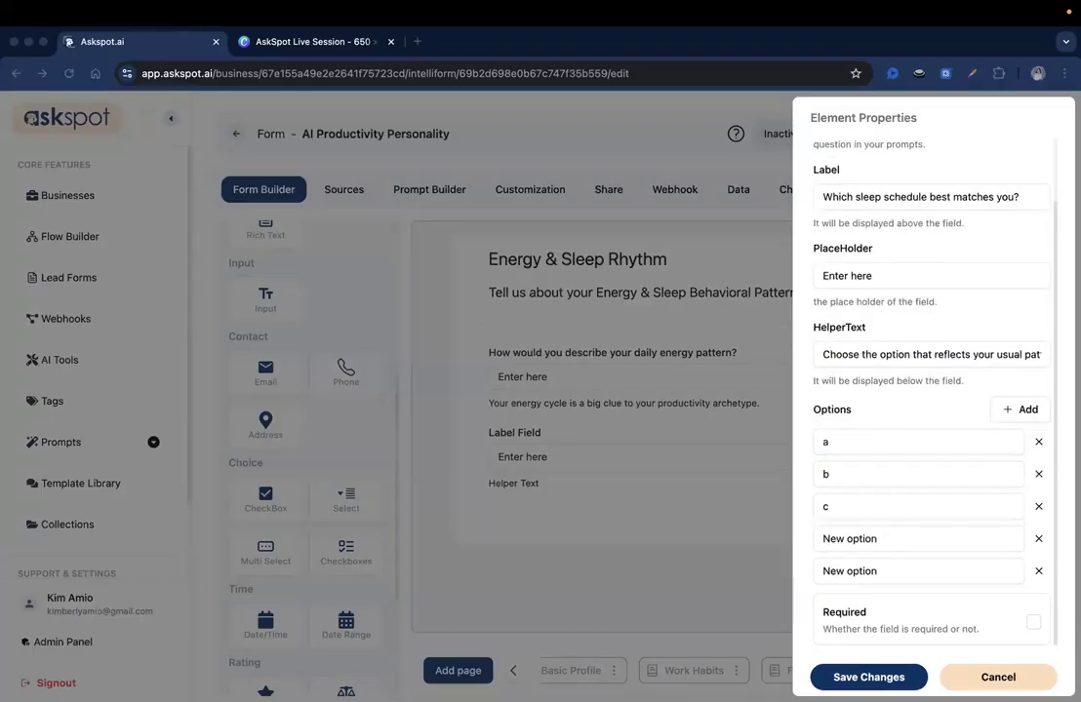
Set the sleep-schedule field's first three options to "Early to bed, early to rise", "Moderate and consistent schedule" and "Late sleeper, late riser".
left_click(890, 440)
key("ctrl+a")
type("Early to bed, early to rise")
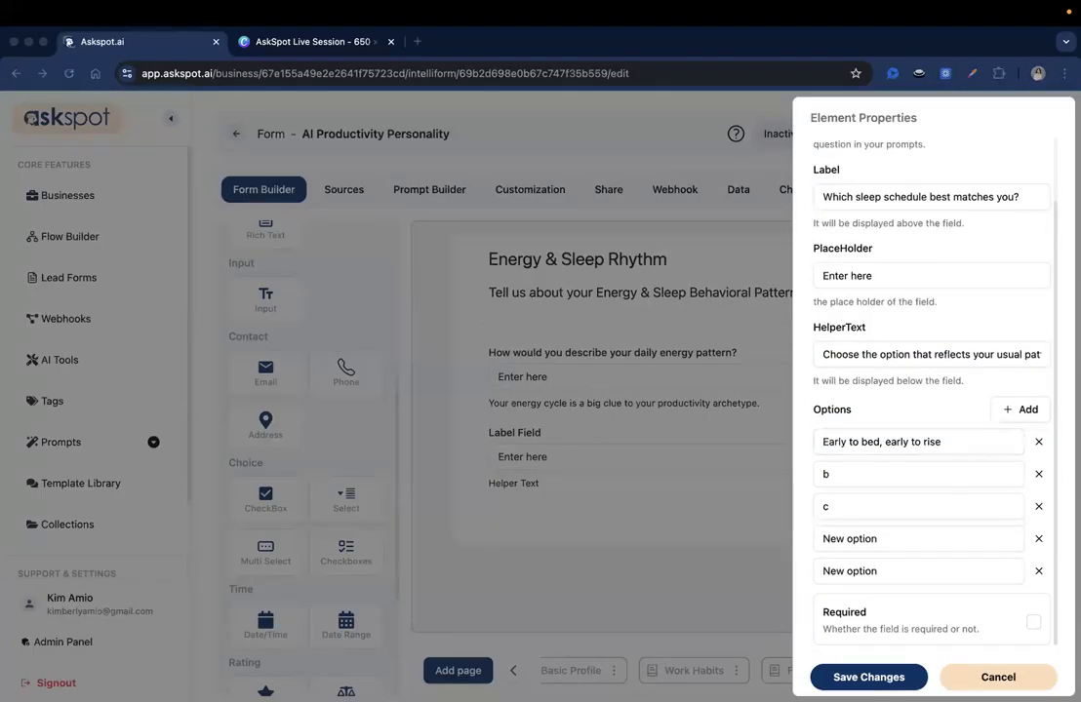
left_click(895, 475)
key("ctrl+a")
type("Moderate and consistent schedule")
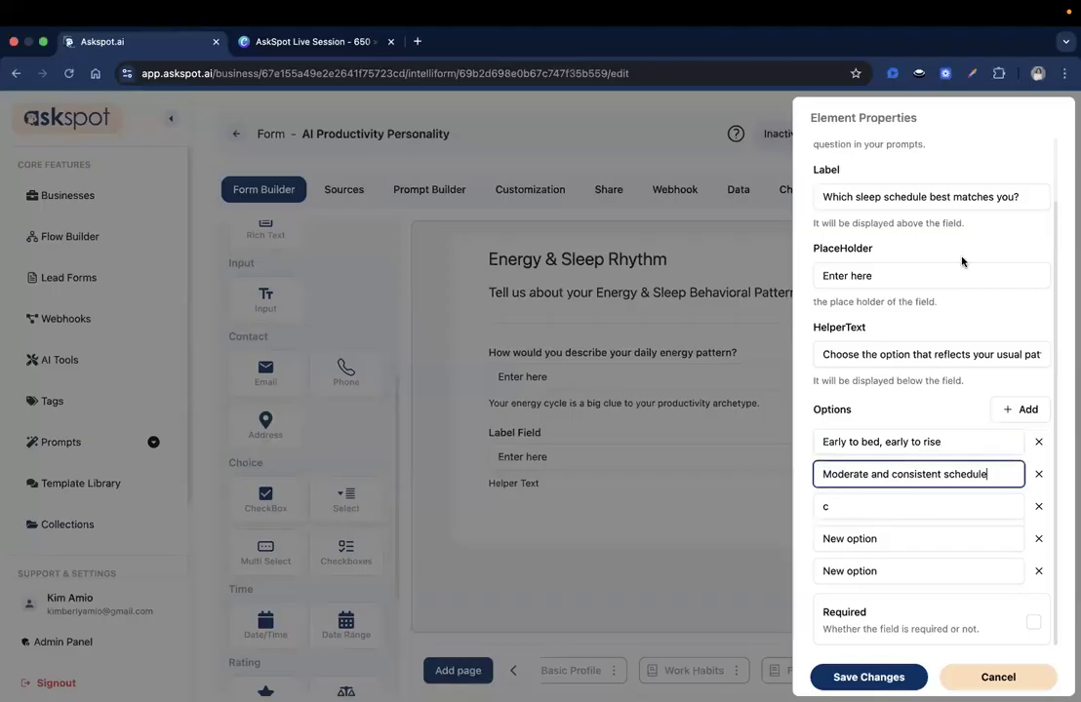
left_click(901, 501)
key("ctrl+a")
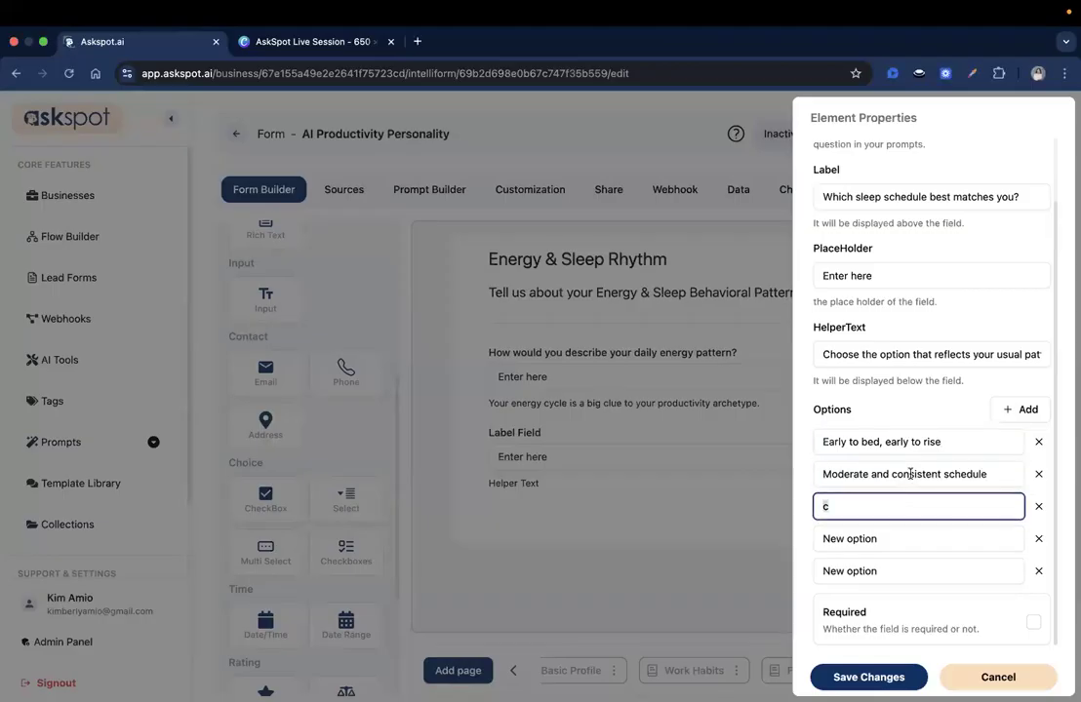
type("Late sleeper, late riser")
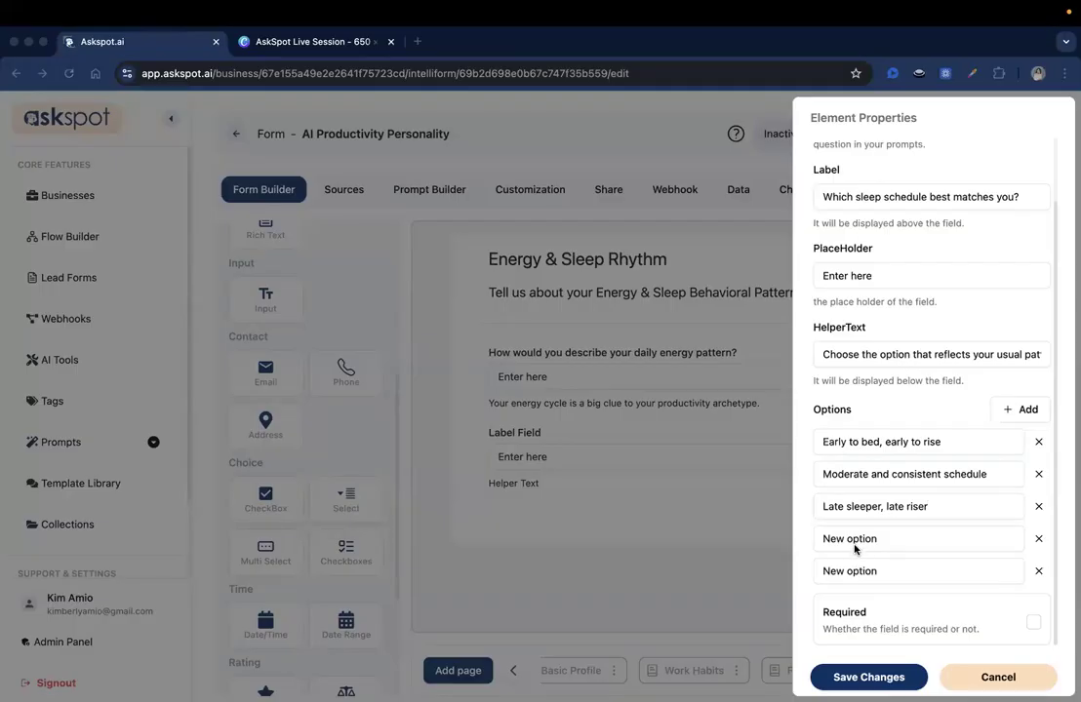
Set the sleep-schedule field's fourth and fifth options to "Inconsistent sleep schedule" and "I do shift-based or irregular hours", and save the field and page.
left_click(837, 539)
key("ctrl+a")
type("Inconsistent sleep schedule")
key("super+Tab")
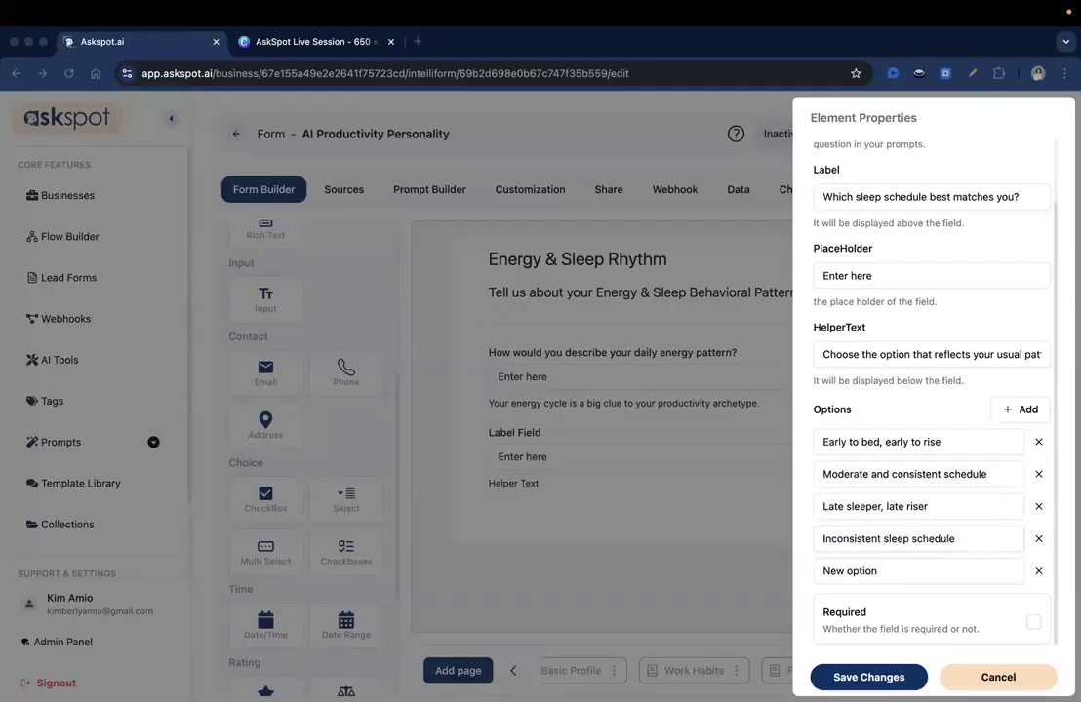
left_click(868, 571)
key("ctrl+a")
type("I do shift-based or irregular hours")
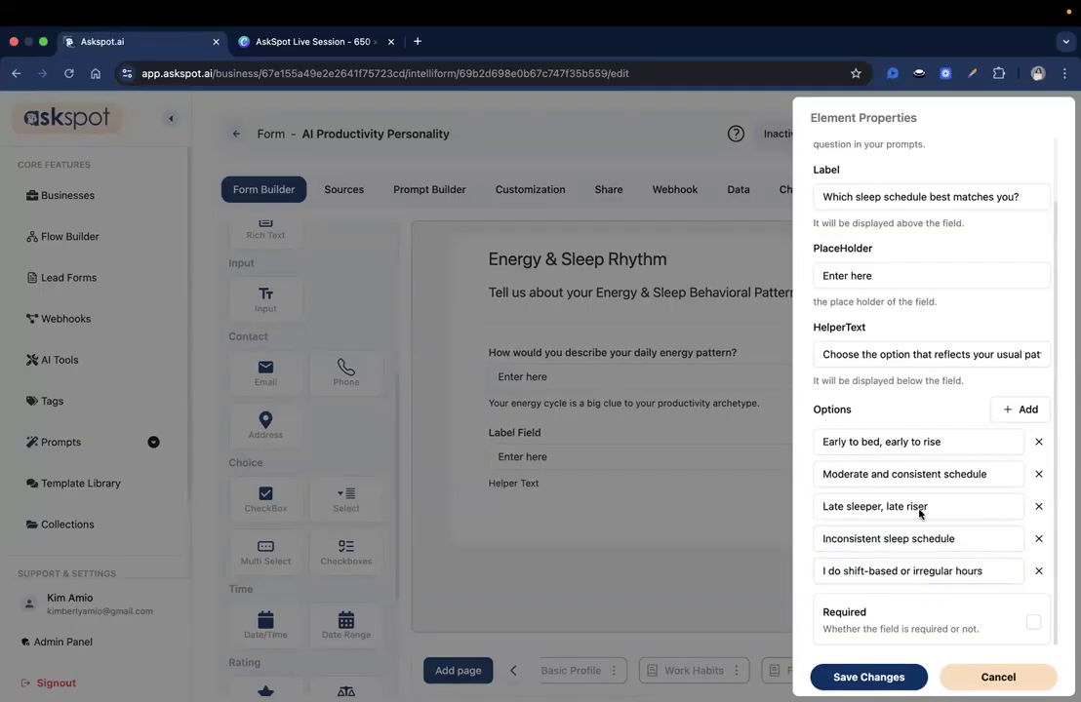
left_click(868, 677)
left_click(981, 133)
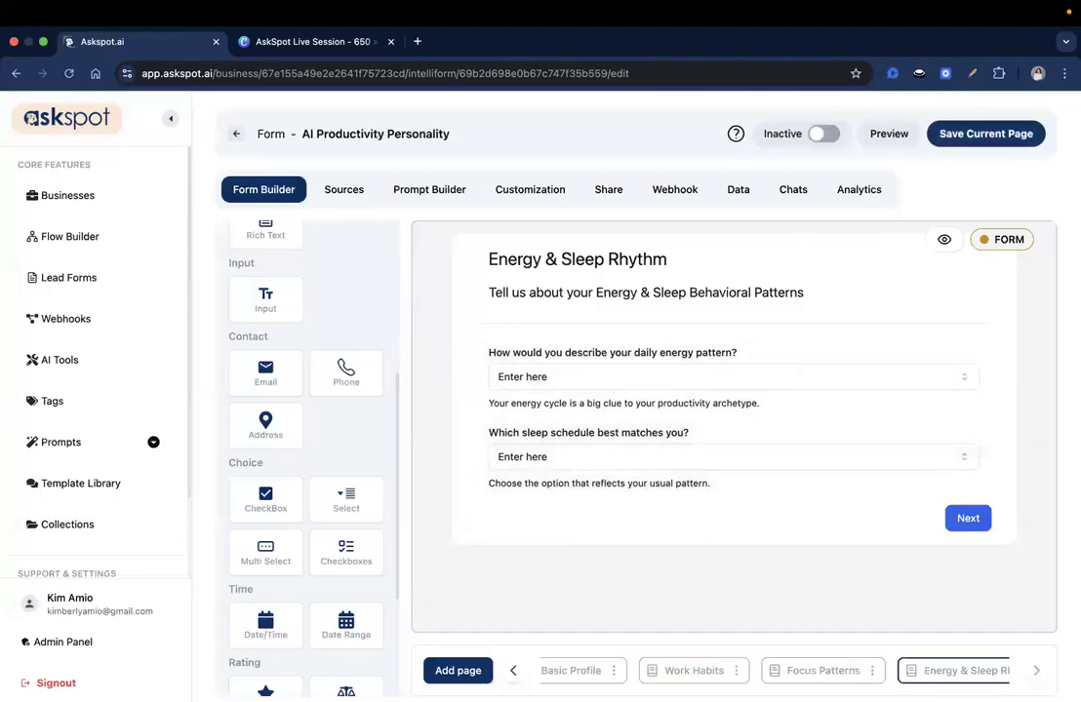
Add a Rating field below the sleep-schedule field with unique ID "morning_energy_rating" and label "How energized do you usually feel in the morning?".
key("super+Tab")
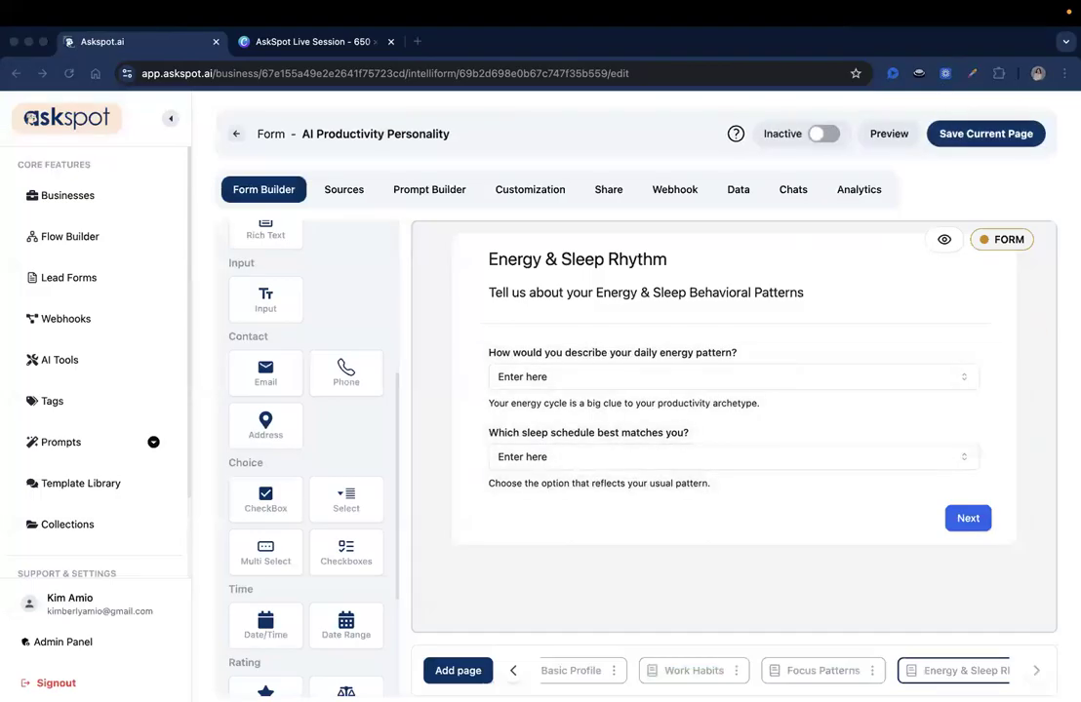
scroll(318, 363, "down", 3)
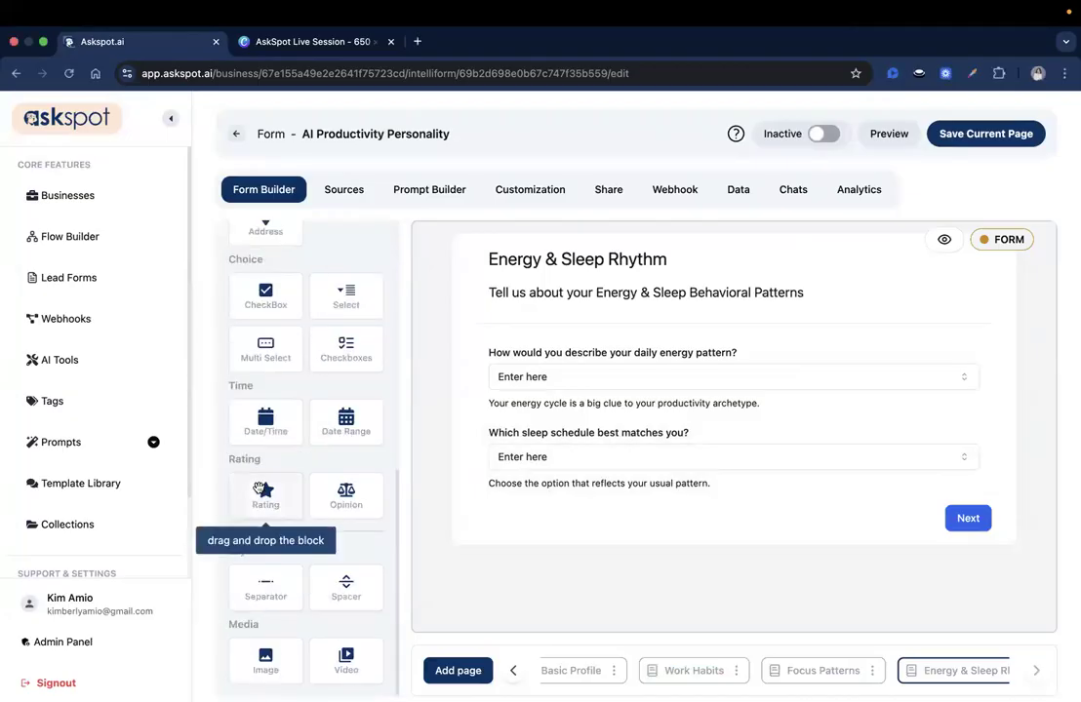
left_click_drag(265, 493, 554, 495)
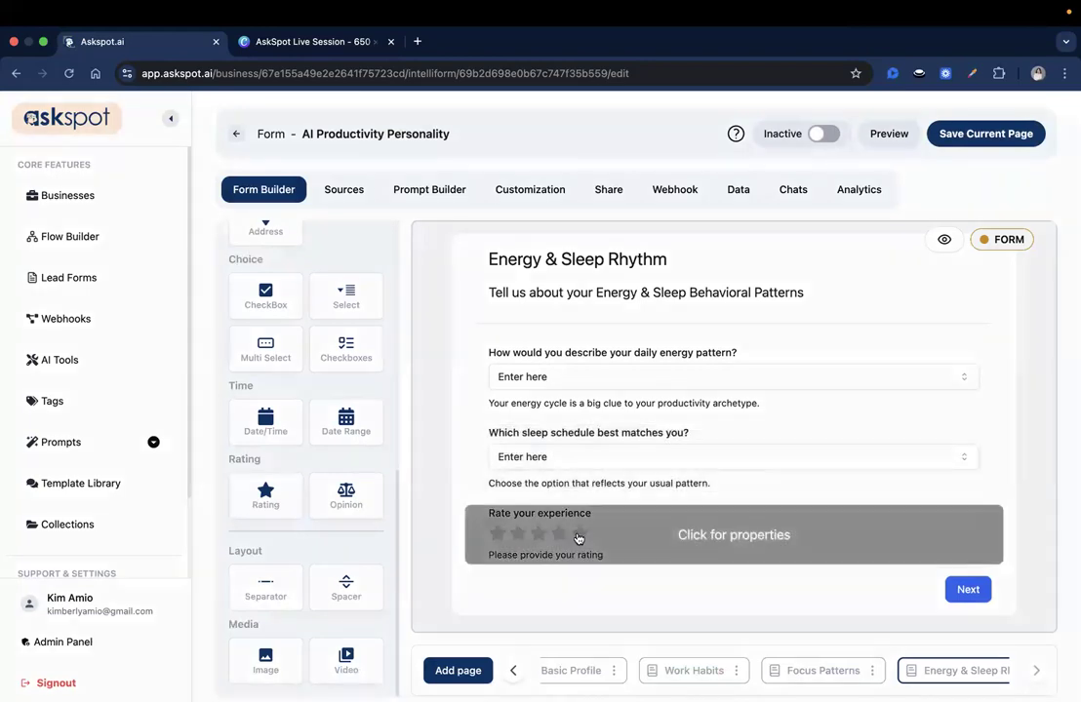
left_click(578, 538)
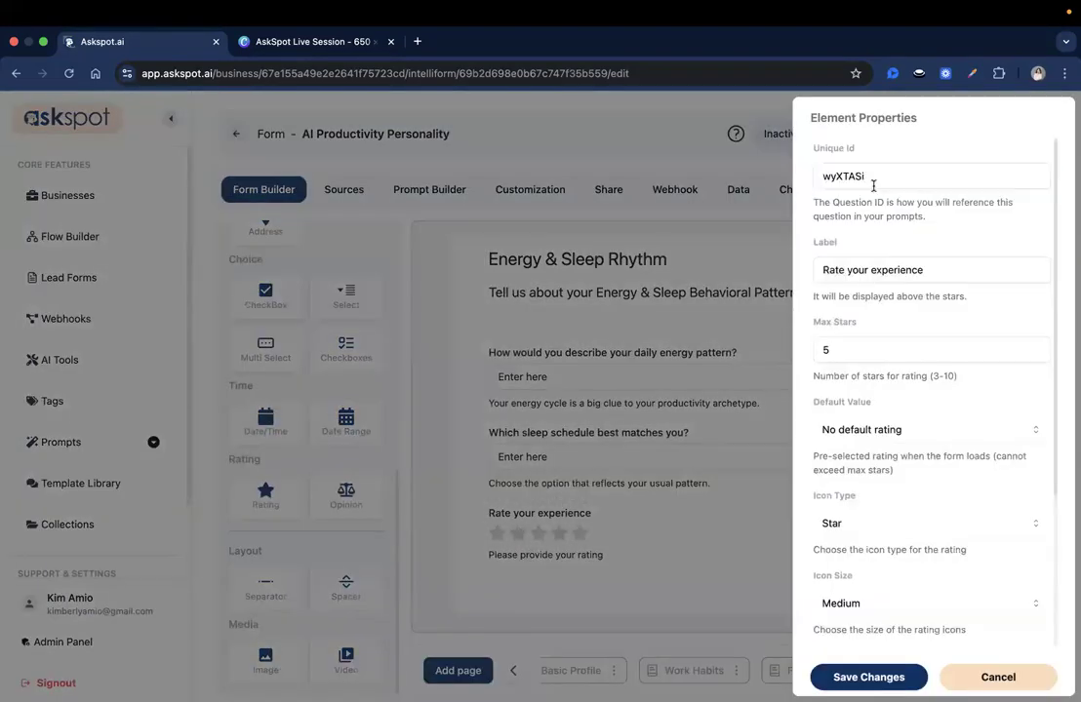
double_click(873, 183)
type("morning_energy_rating")
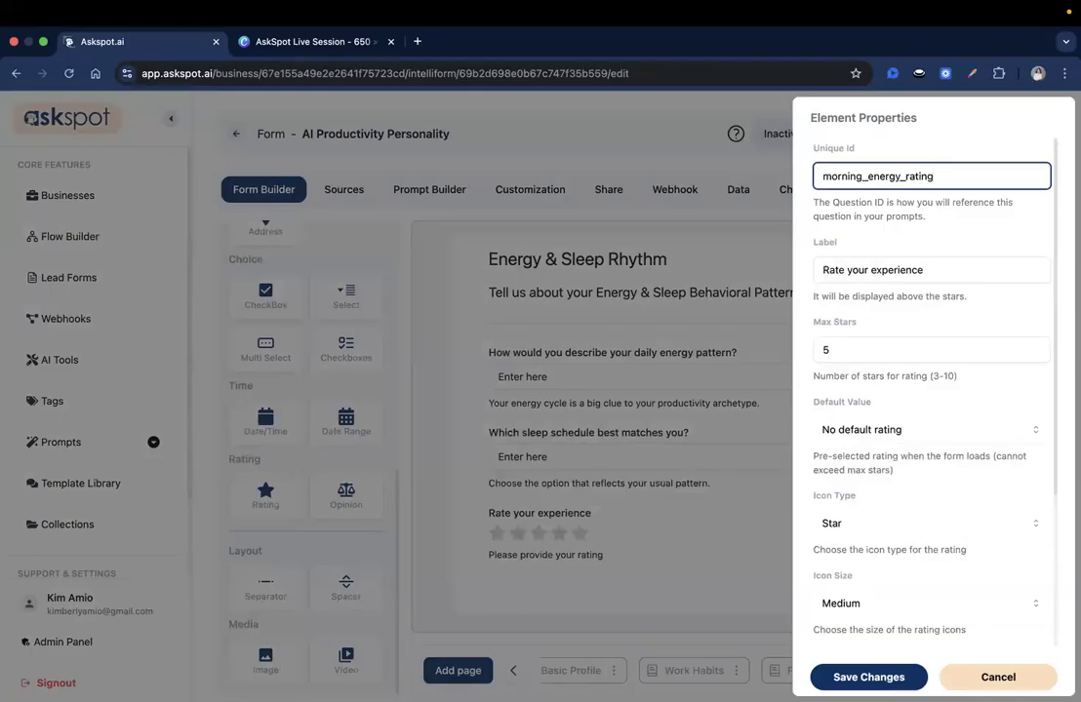
triple_click(919, 263)
key("super+v")
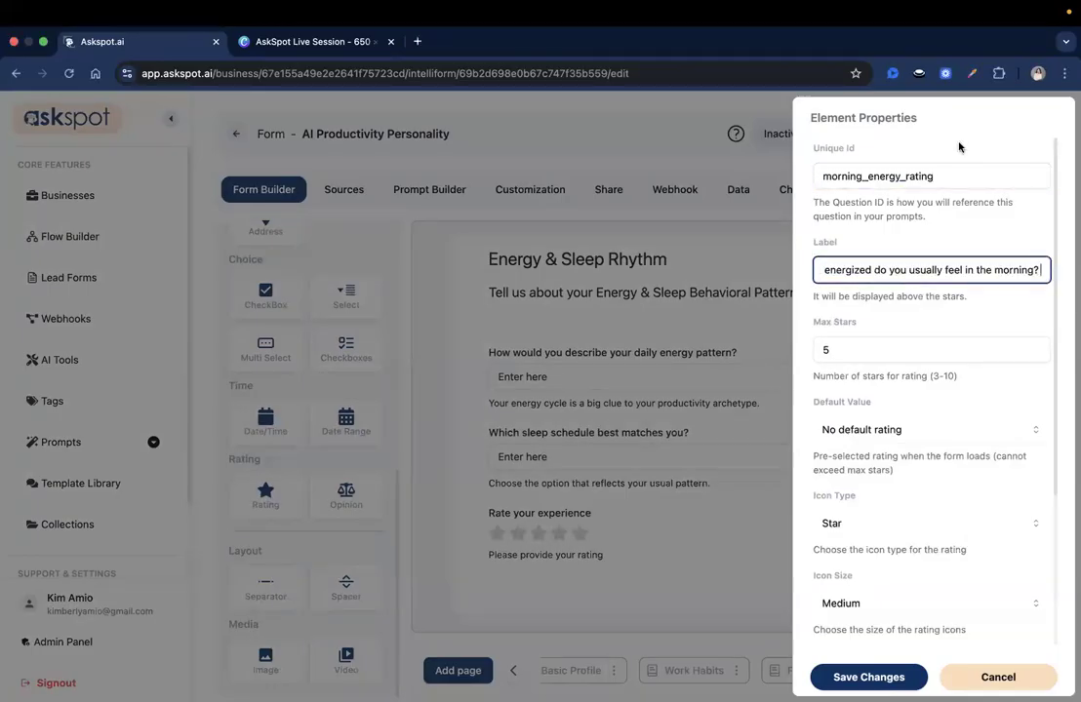
Set the morning rating's helper text to "1 means very low energy, 5 means very high energy." and save the field's changes.
left_click(883, 348)
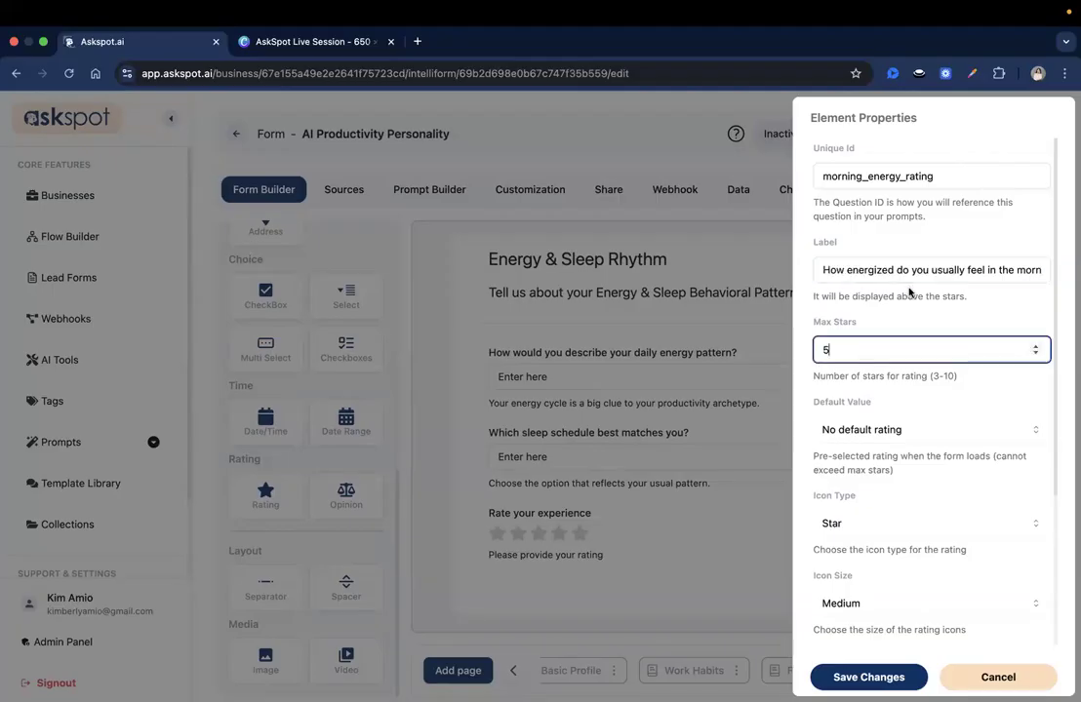
scroll(945, 321, "down", 3)
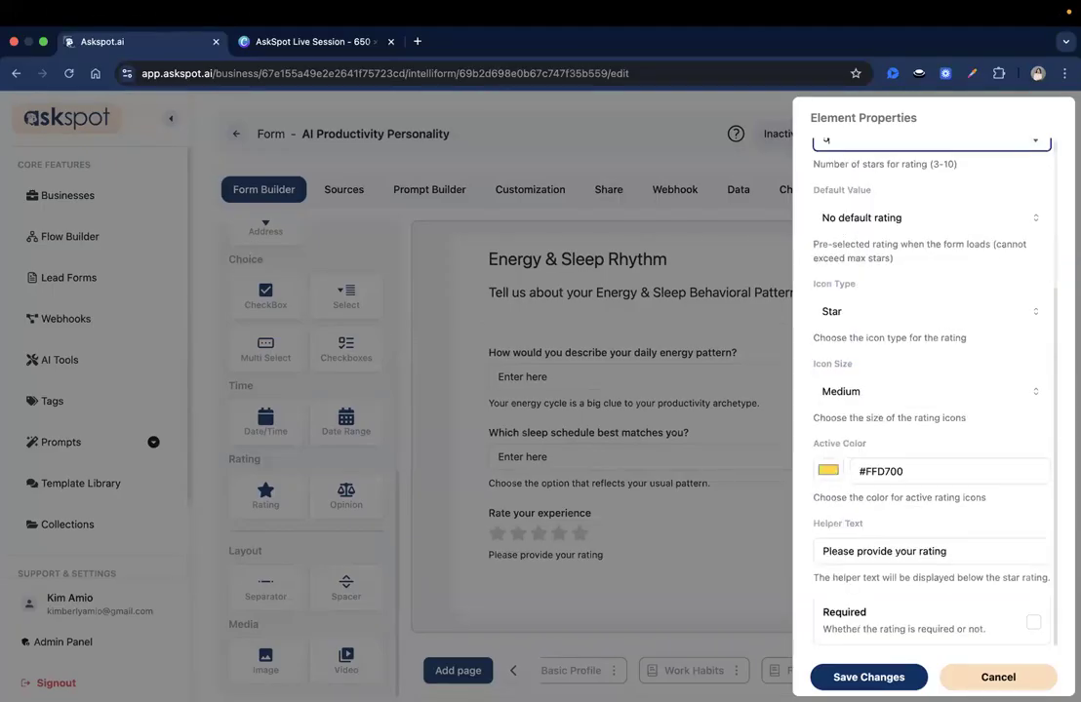
key("super+Tab")
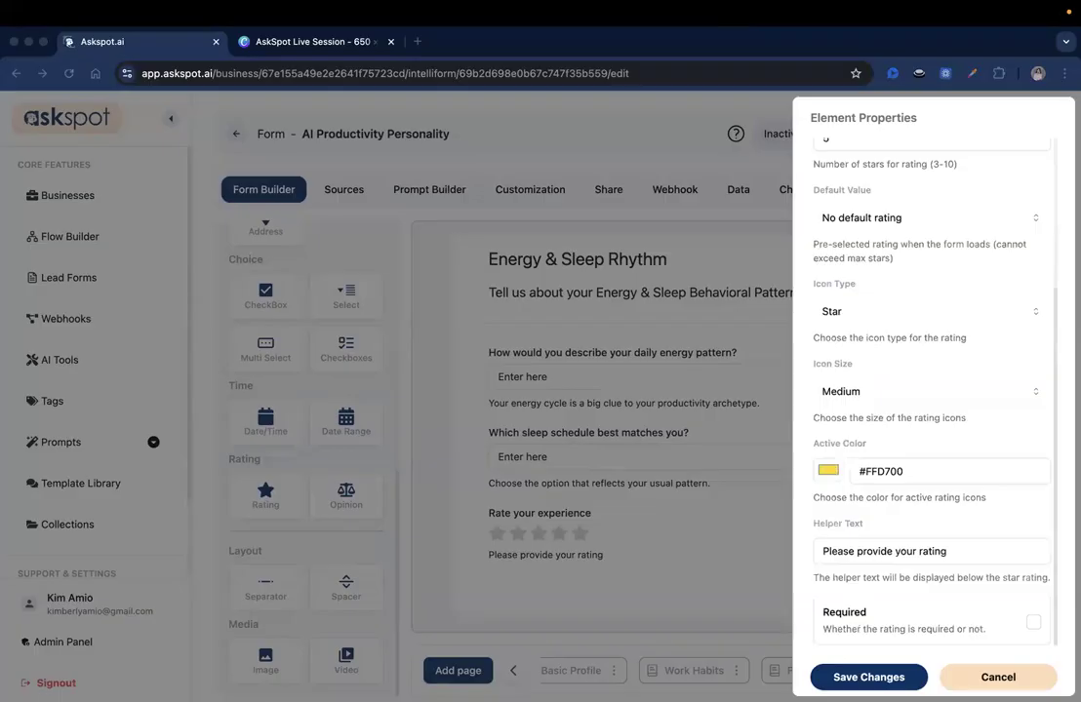
left_click(897, 550)
key("super+a")
key("super+v")
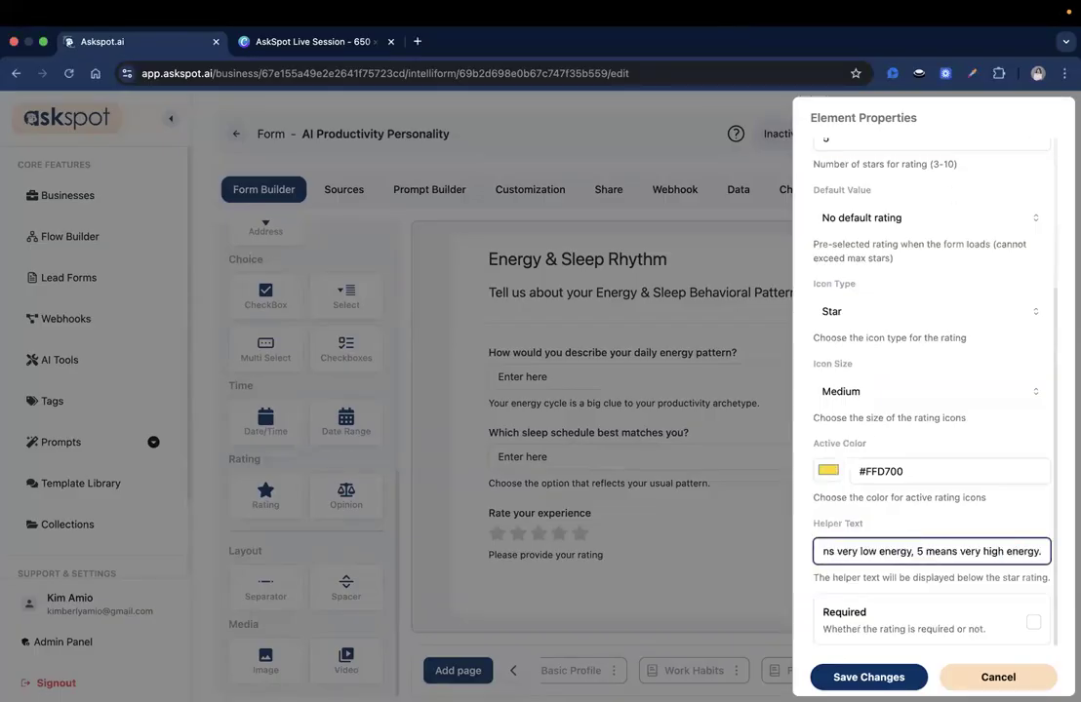
left_click(869, 677)
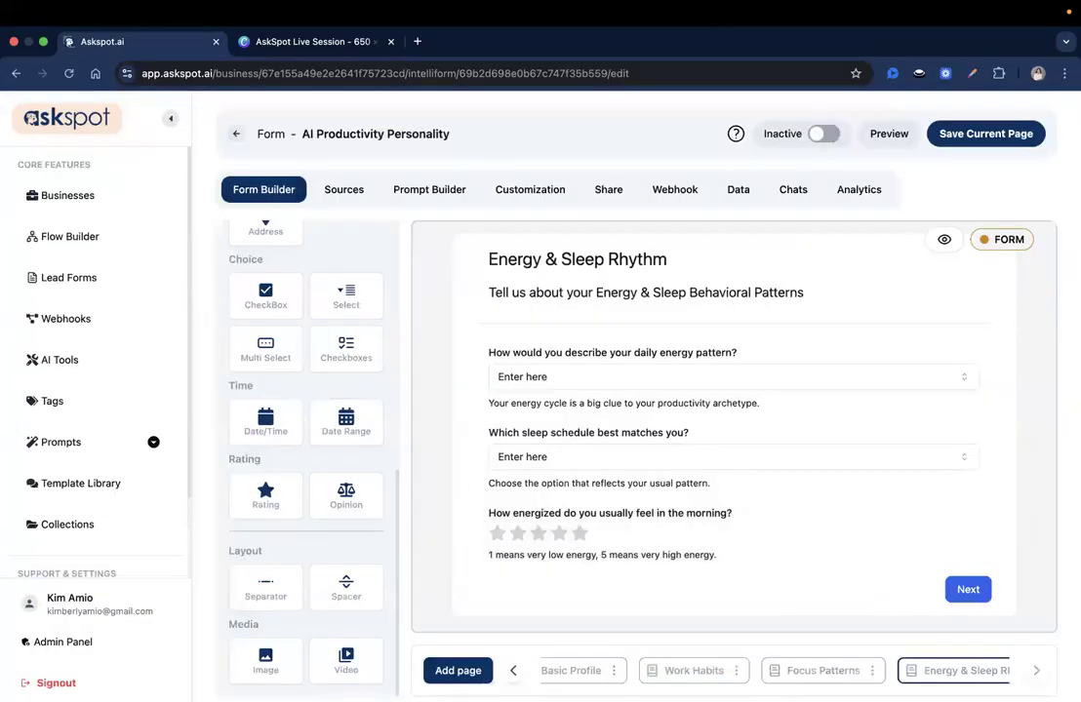
Add an Opinion field below the morning rating with unique ID "evening_energy_rating" and label "How energized do you usually feel in the evening?".
key("super+Tab")
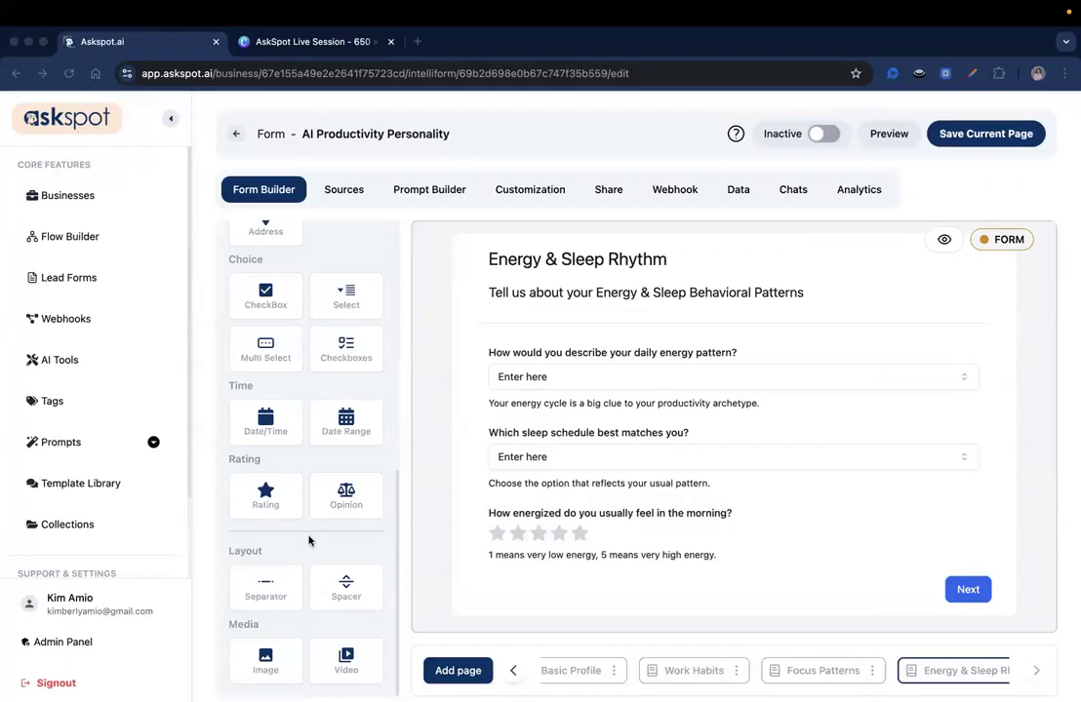
scroll(331, 517, "up", 2)
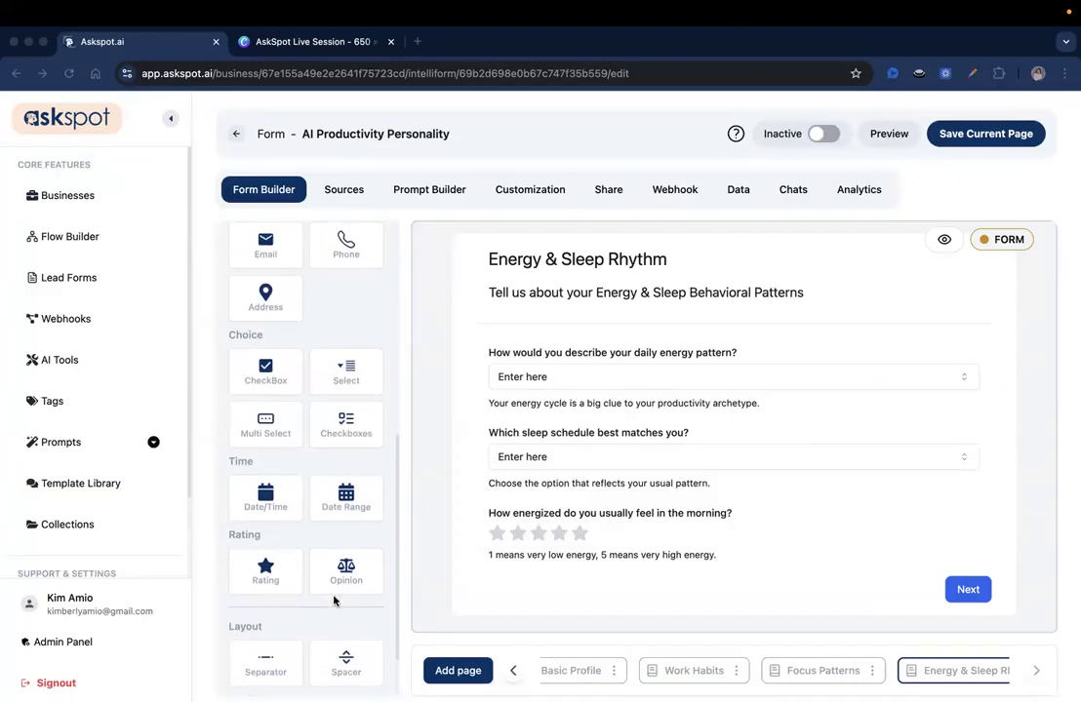
left_click_drag(346, 571, 590, 549)
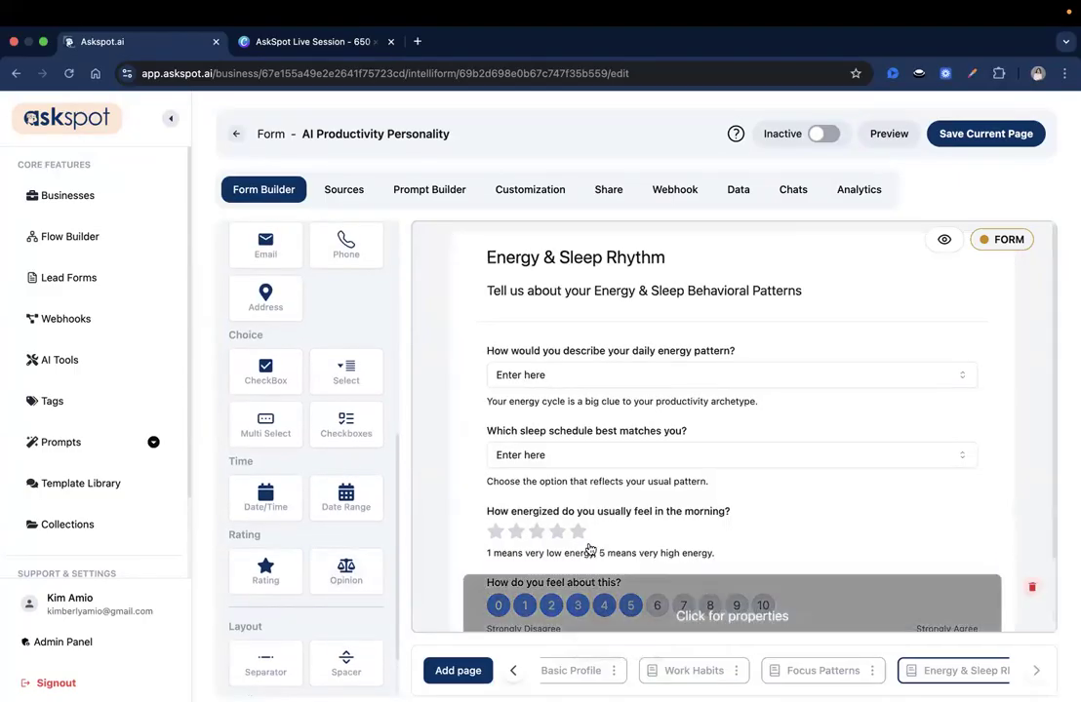
scroll(589, 549, "down", 2)
left_click(559, 535)
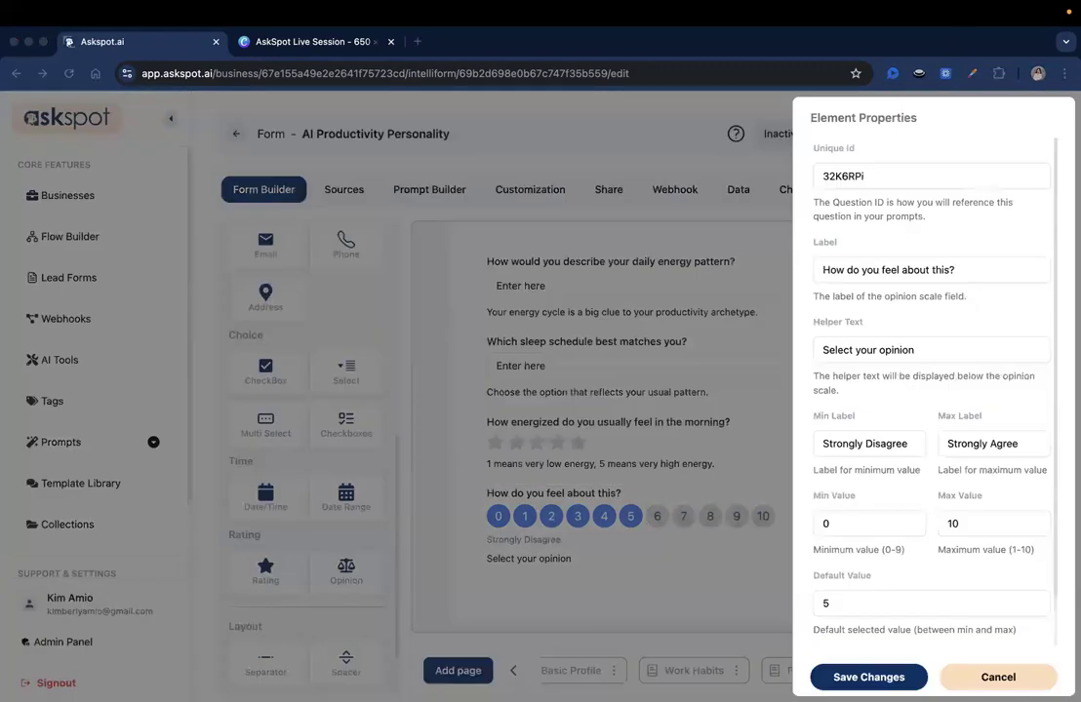
triple_click(875, 182)
type("evening_energy_rating")
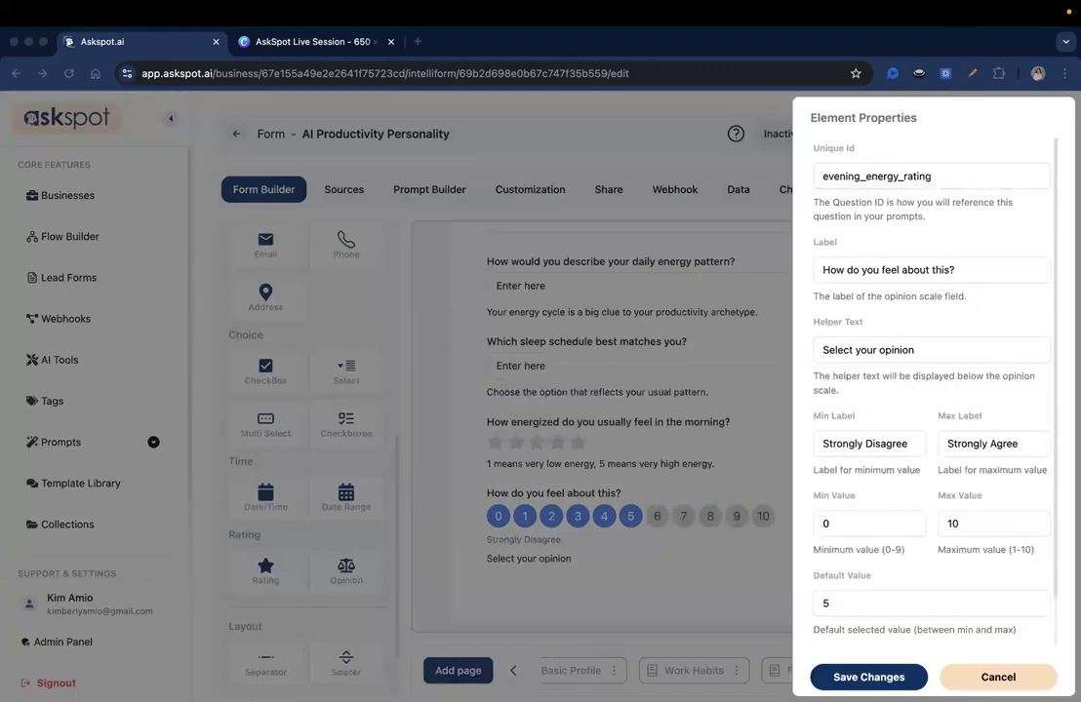
triple_click(891, 269)
type("How energized do you usually feel in the evening?")
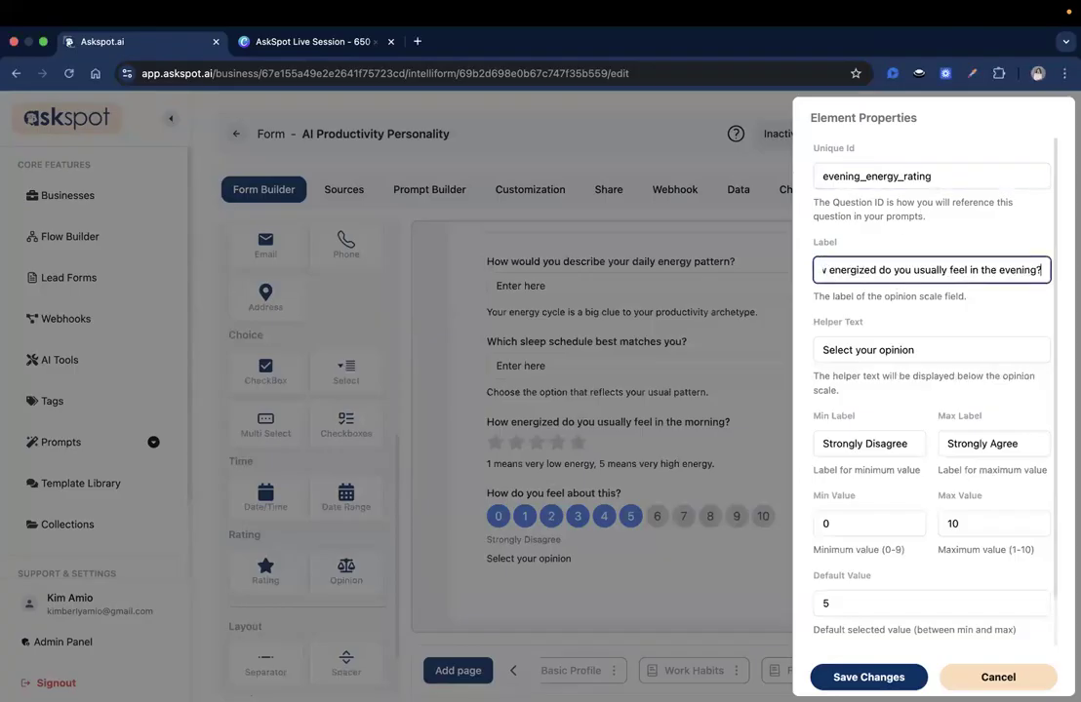
Set the evening opinion field's helper text to "1 means very low energy, 5 means very high energy.".
key("super+Tab")
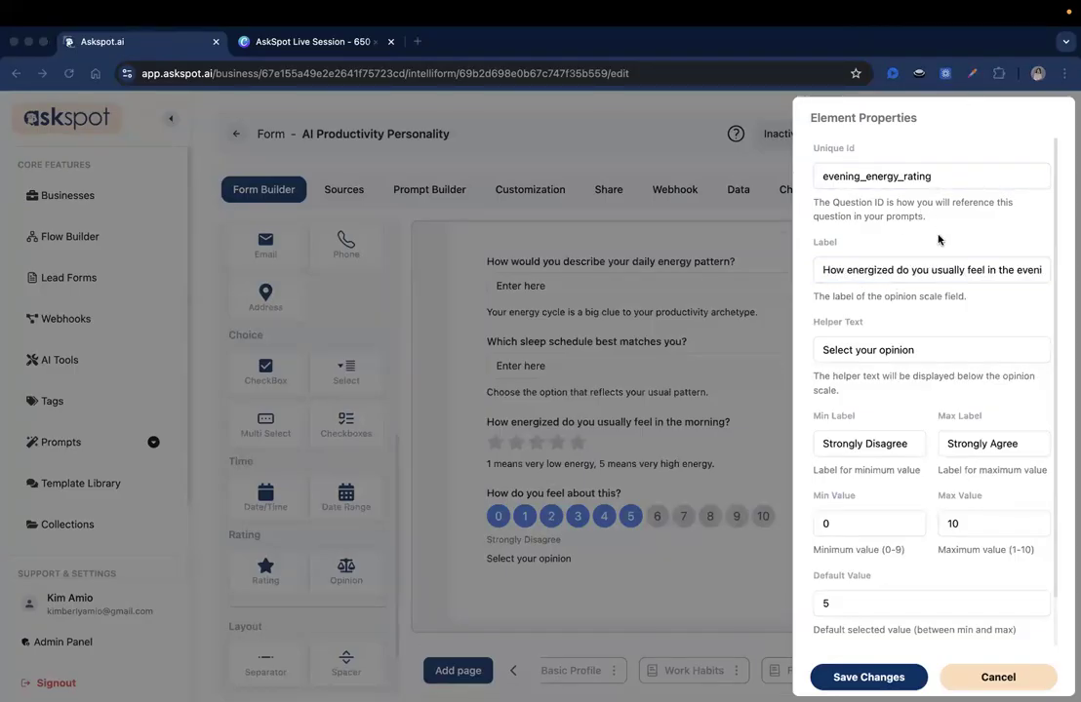
triple_click(893, 350)
type("1 means very low energy, 5 means very high energy.")
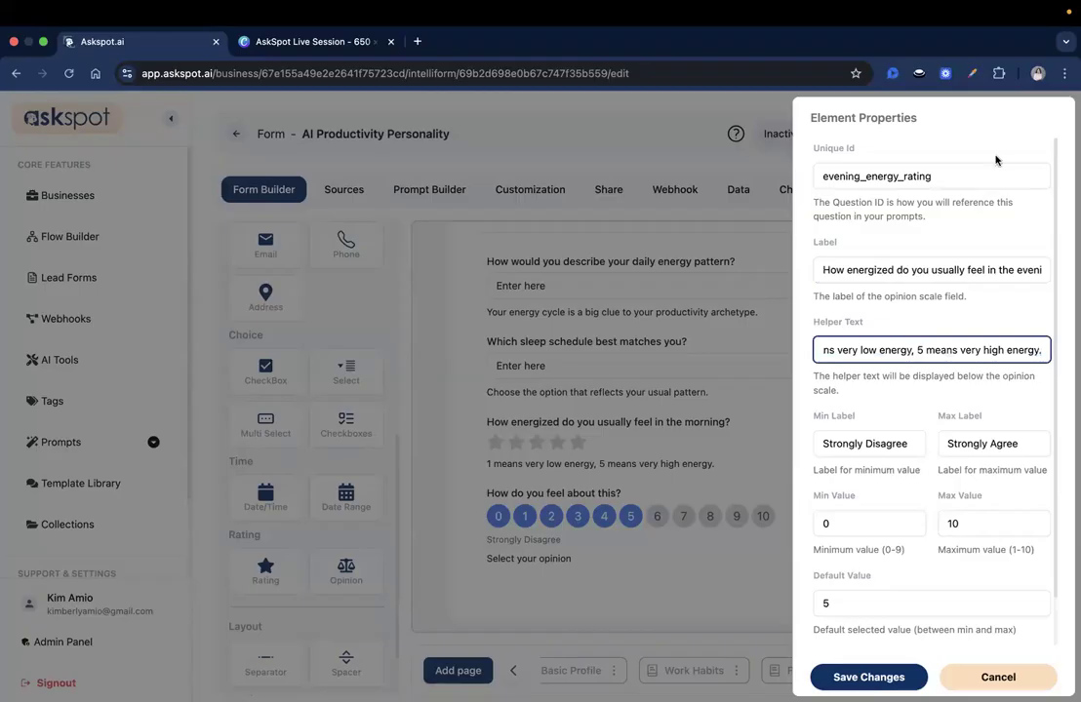
Set the evening opinion scale's maximum value to 5 and default value to 1, and save the field's changes.
left_click(942, 527)
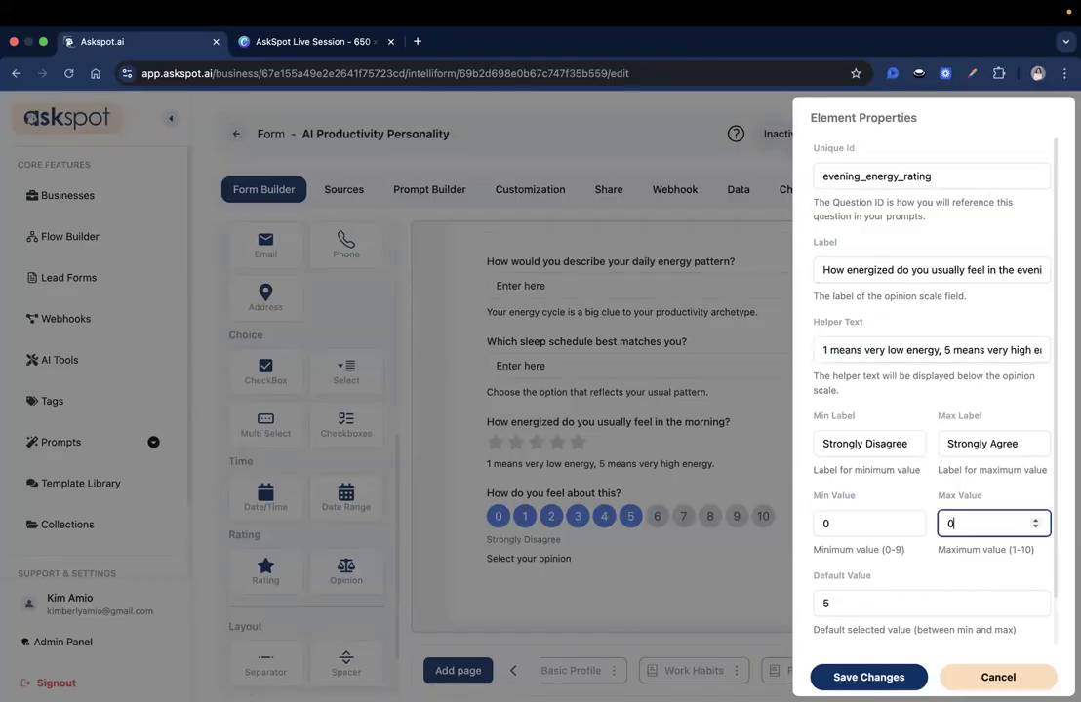
left_click(1036, 519)
left_click(985, 585)
left_click(994, 603)
left_click(1039, 608)
left_click(906, 678)
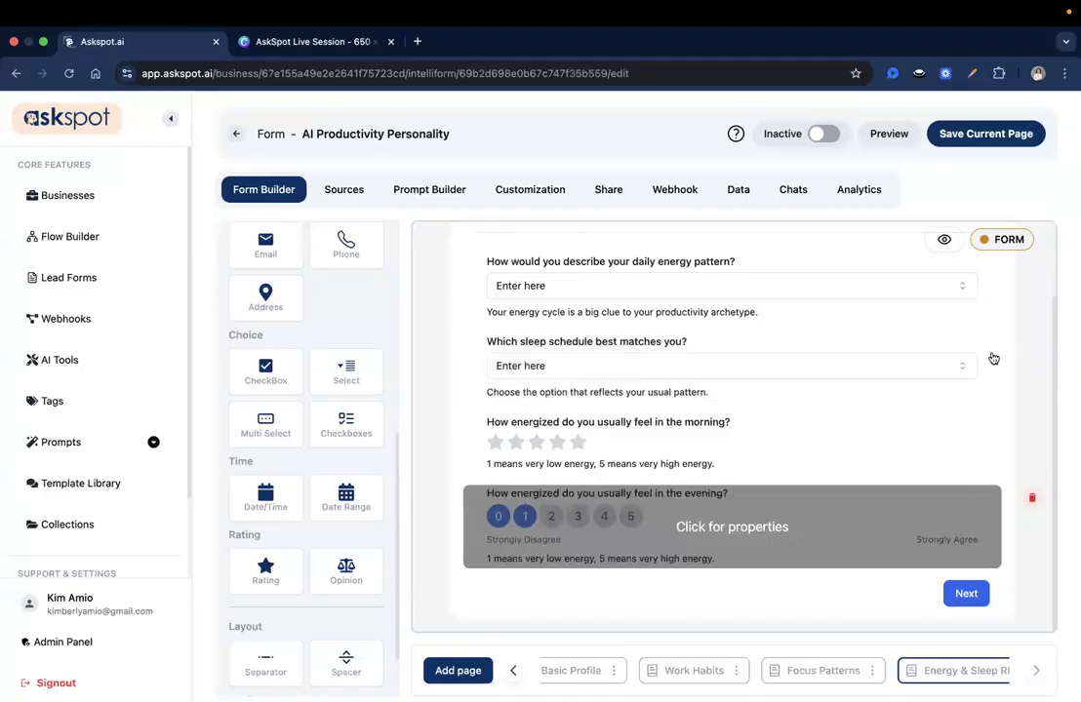
Add a Checkboxes field below the evening scale with unique ID "current_productivity_tools" and a label asking which productivity tools or systems are currently used.
scroll(941, 292, "up", 1)
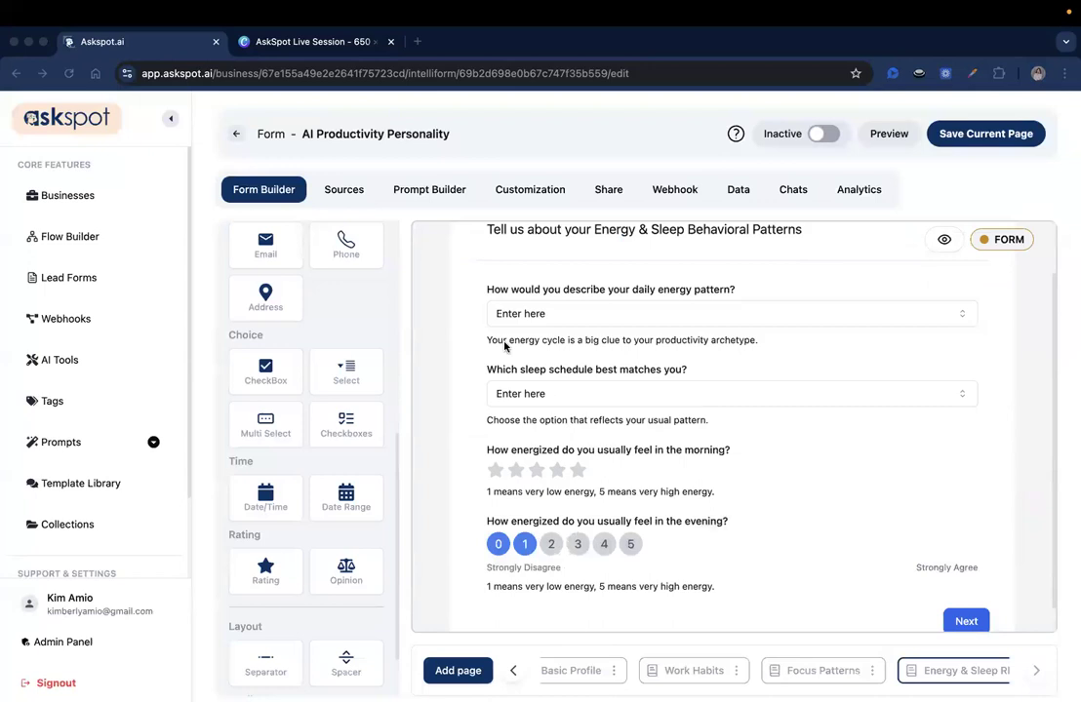
left_click_drag(345, 422, 590, 556)
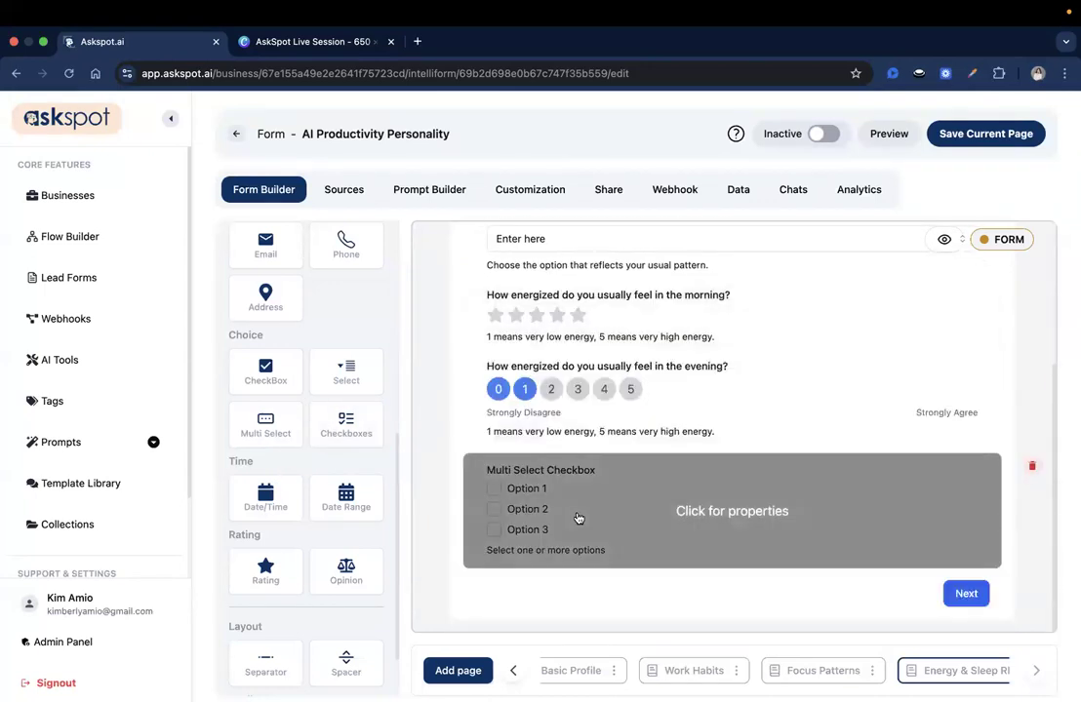
left_click(578, 518)
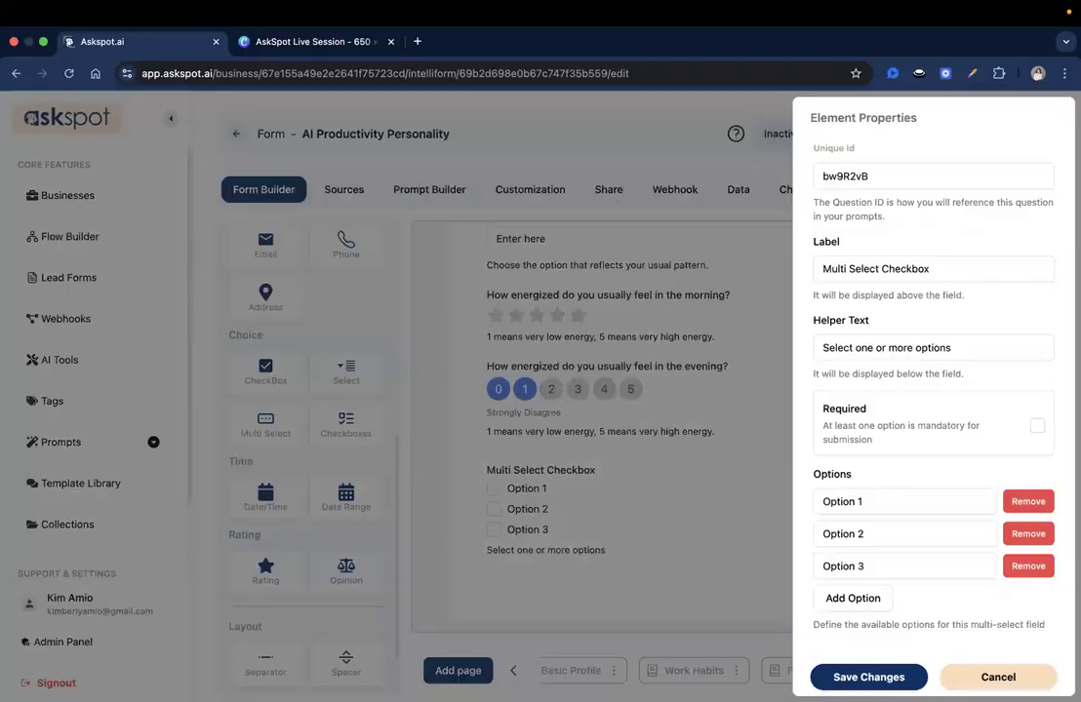
double_click(827, 175)
type("current_productivity_tools")
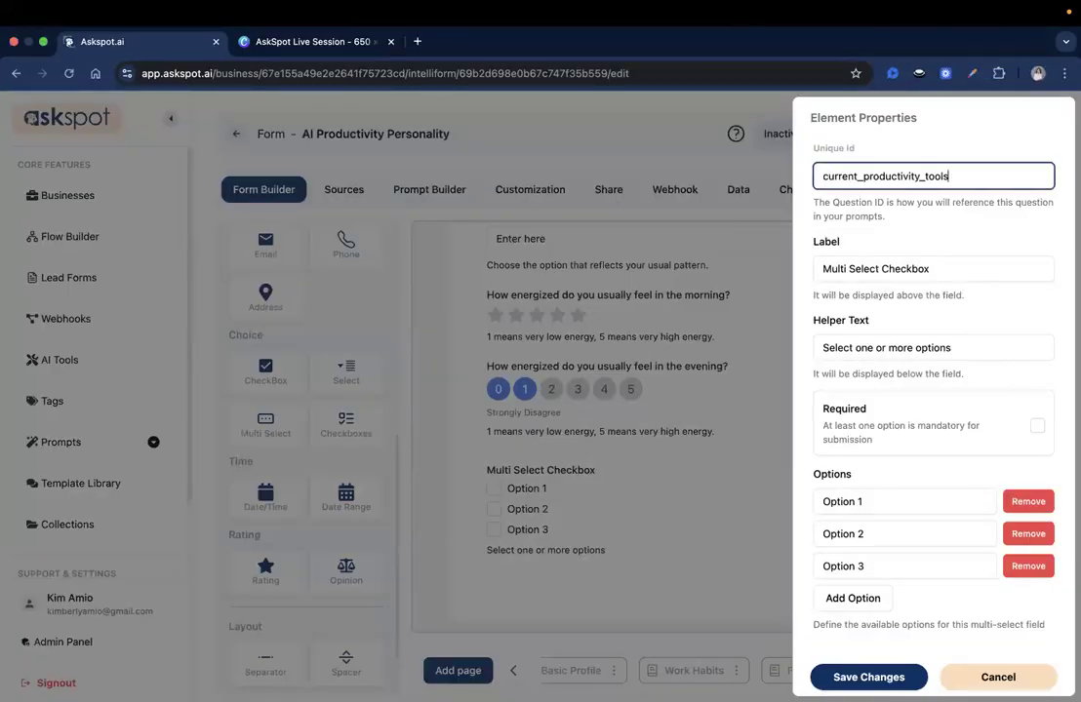
key("super+Tab")
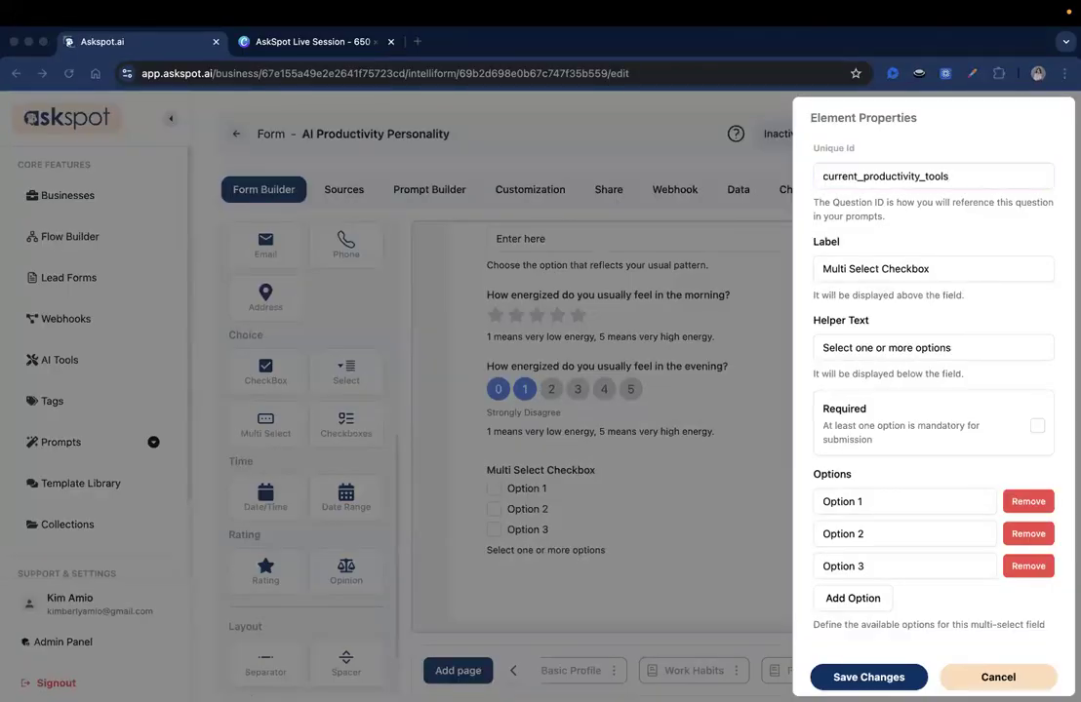
triple_click(853, 273)
key("ctrl+v")
key("super+Tab")
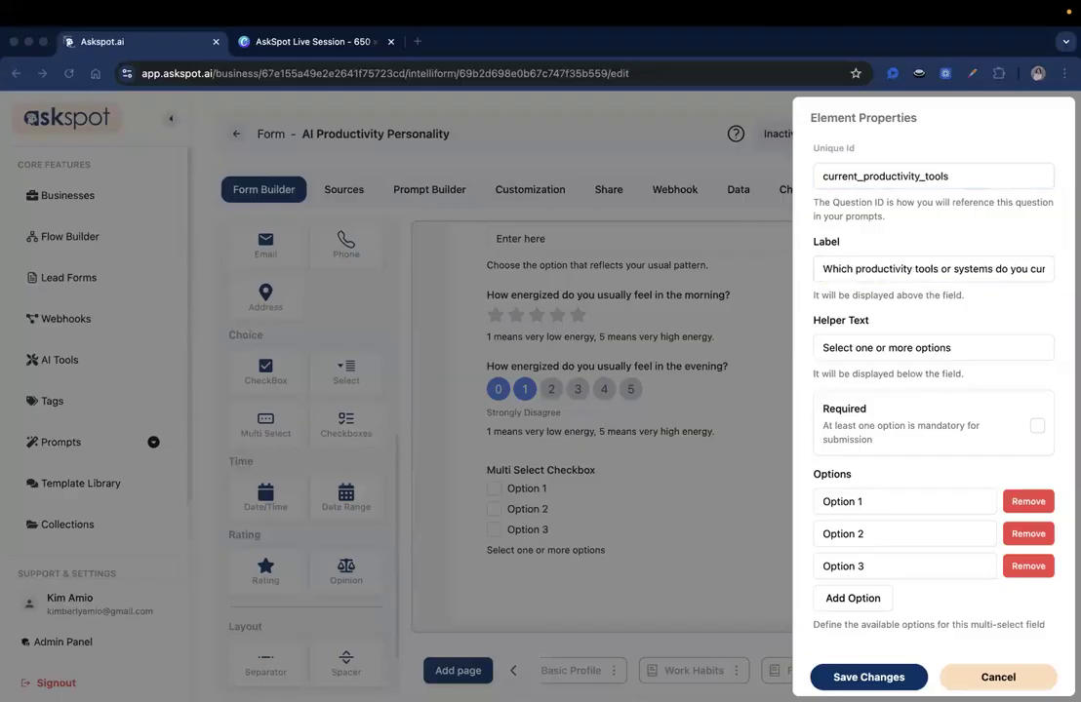
Set the productivity tools field's helper text to "Select all that apply. This helps tailor recommendations to your current workflow.".
triple_click(862, 347)
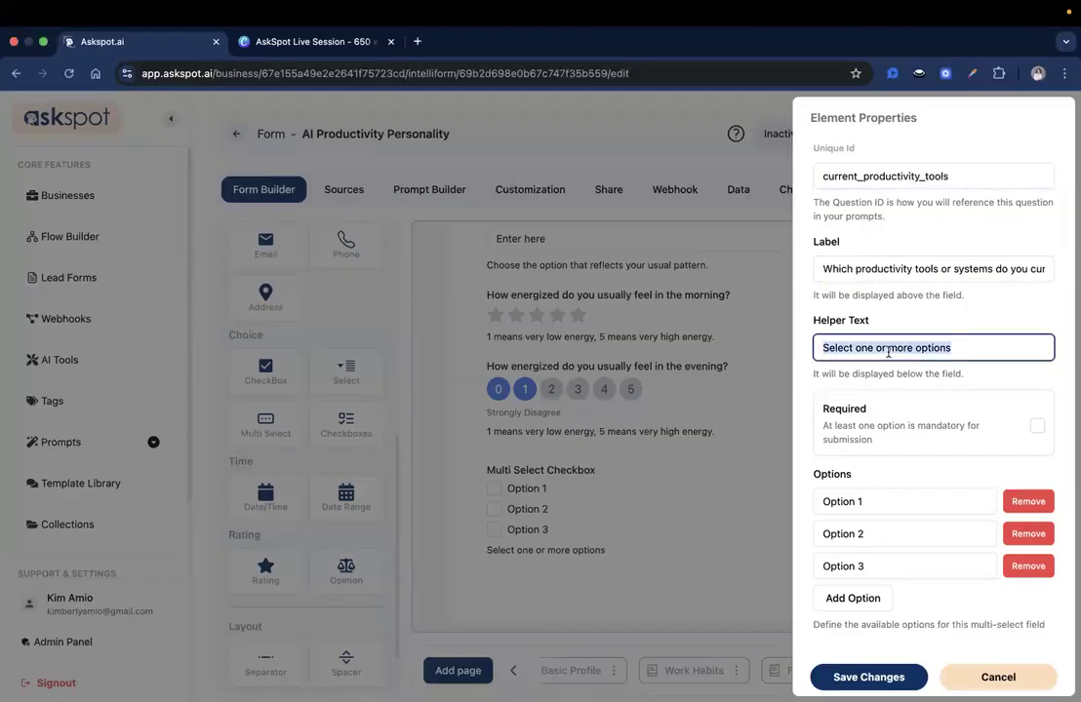
key("ctrl+v")
type(".")
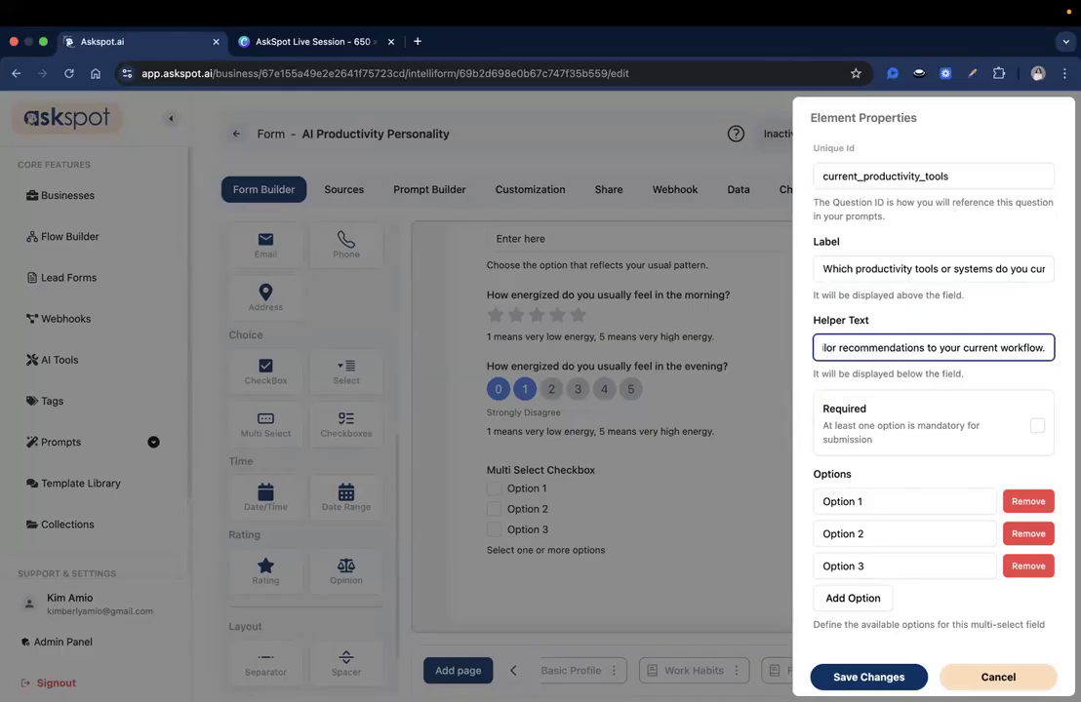
key("super+Tab")
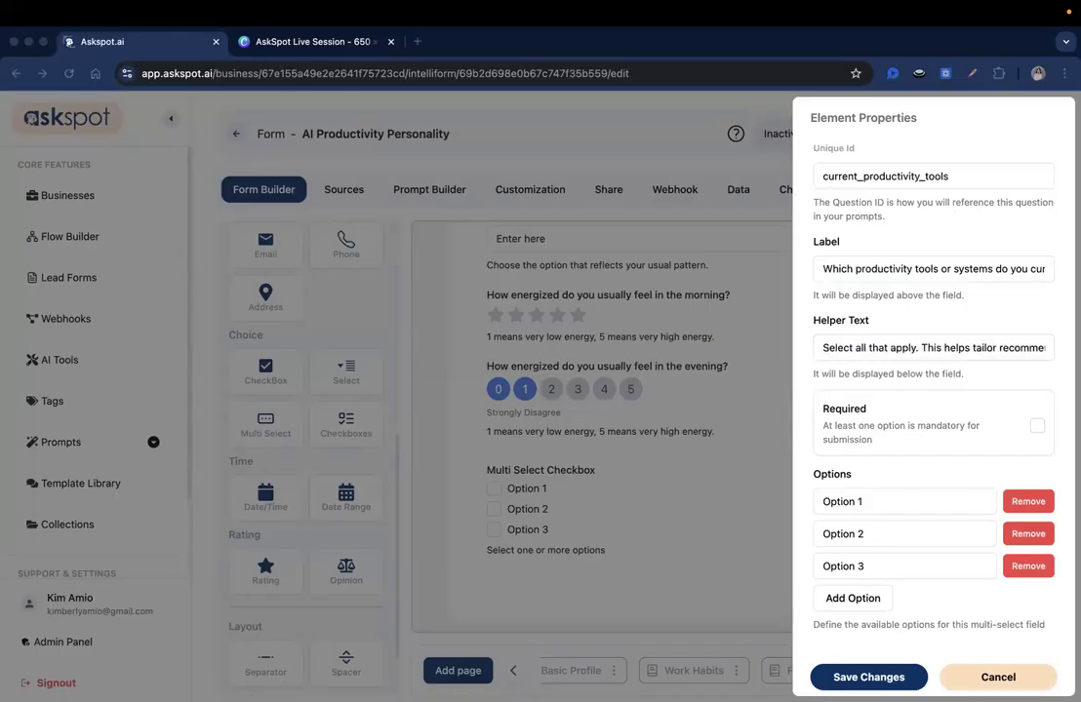
Rename the first three checkbox options to "Google Calendar", "Apple Calendar" and "Notion".
triple_click(899, 499)
type("Google Calendar")
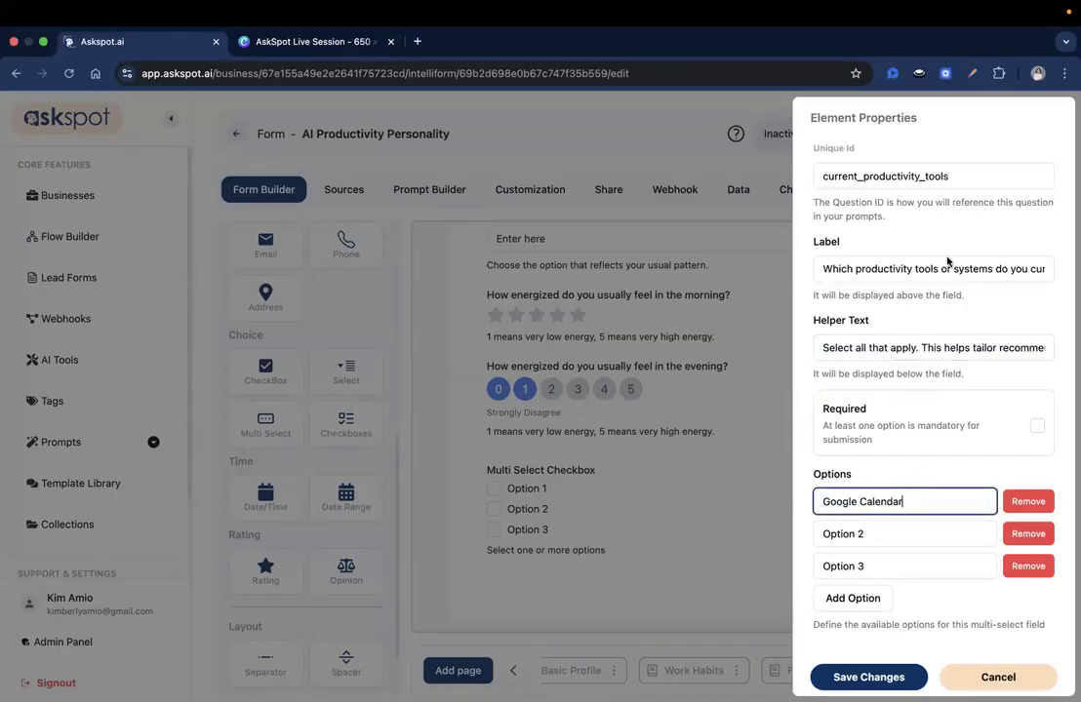
key("super+Tab")
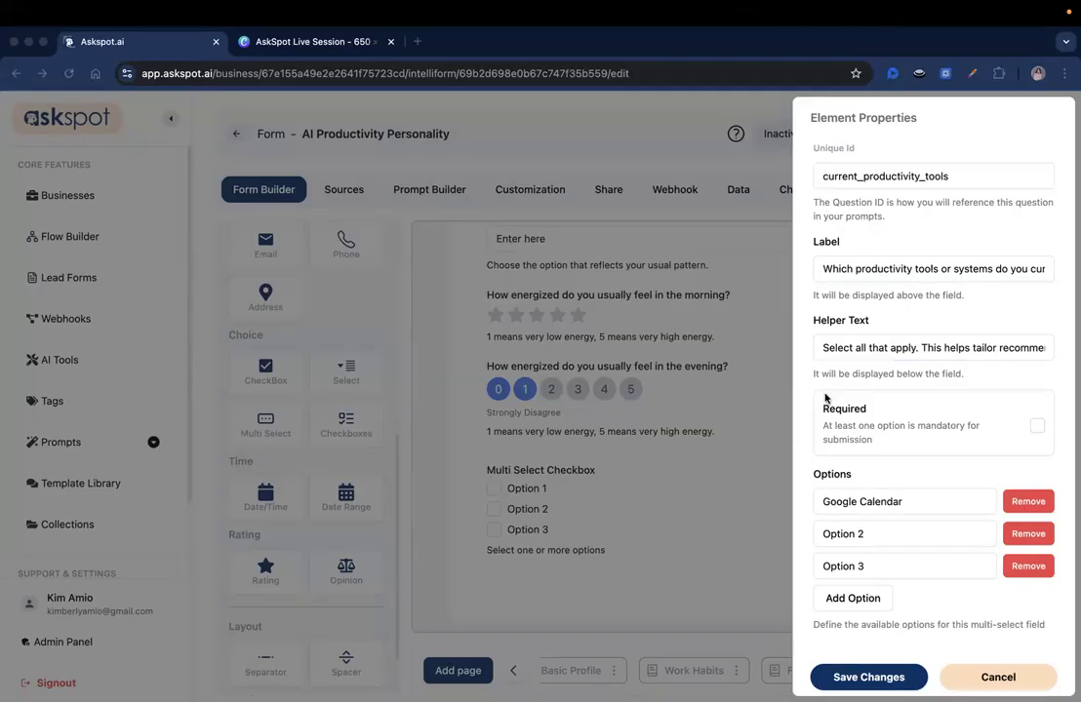
key("super+Tab")
triple_click(876, 535)
type("Apple Calendar")
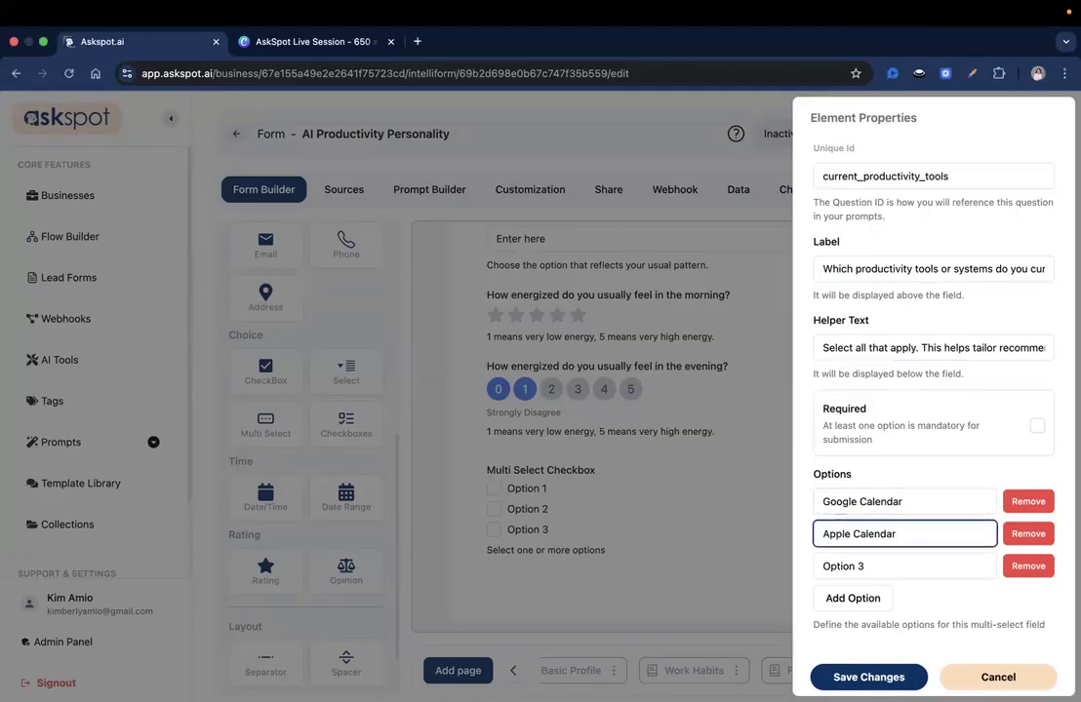
triple_click(863, 564)
type("Notion")
Add eight more options to the productivity tools checkboxes, making eleven in total.
left_click(853, 598)
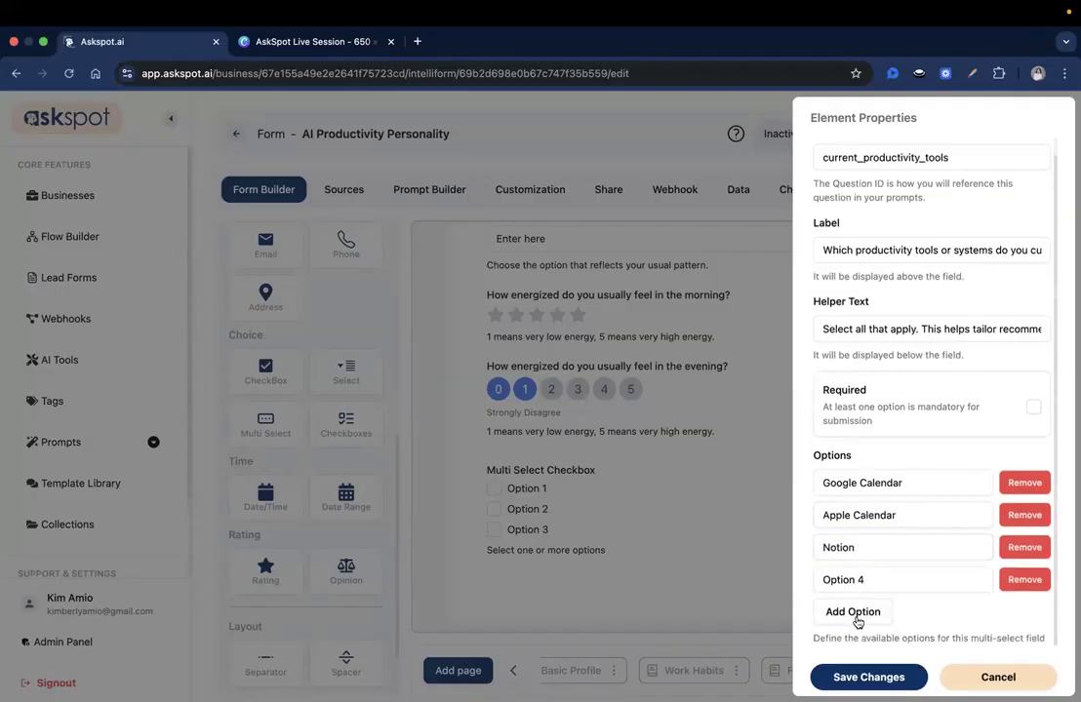
left_click(854, 615)
left_click(855, 614)
left_click(859, 611)
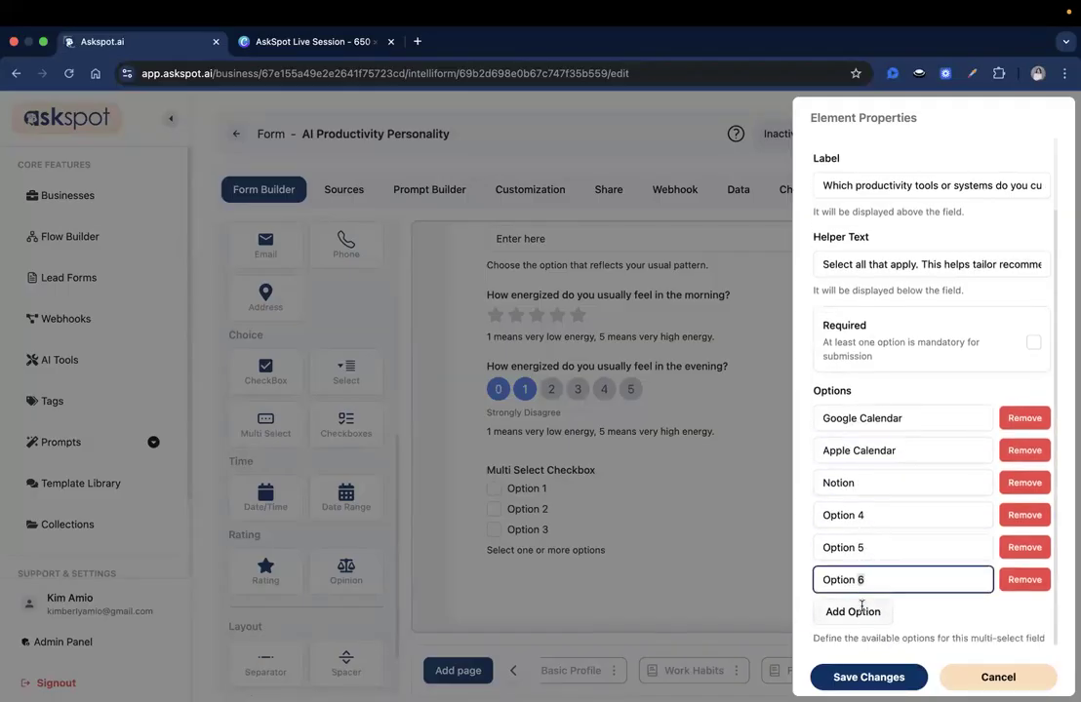
left_click(861, 609)
left_click(863, 612)
left_click(865, 625)
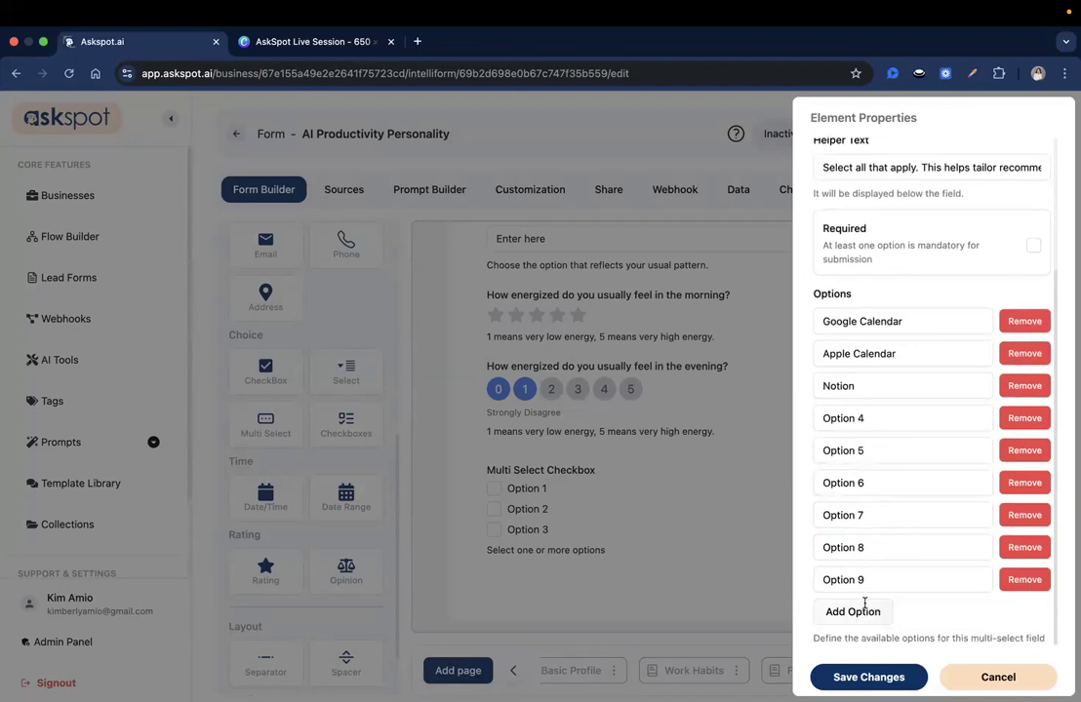
left_click(863, 610)
left_click(862, 615)
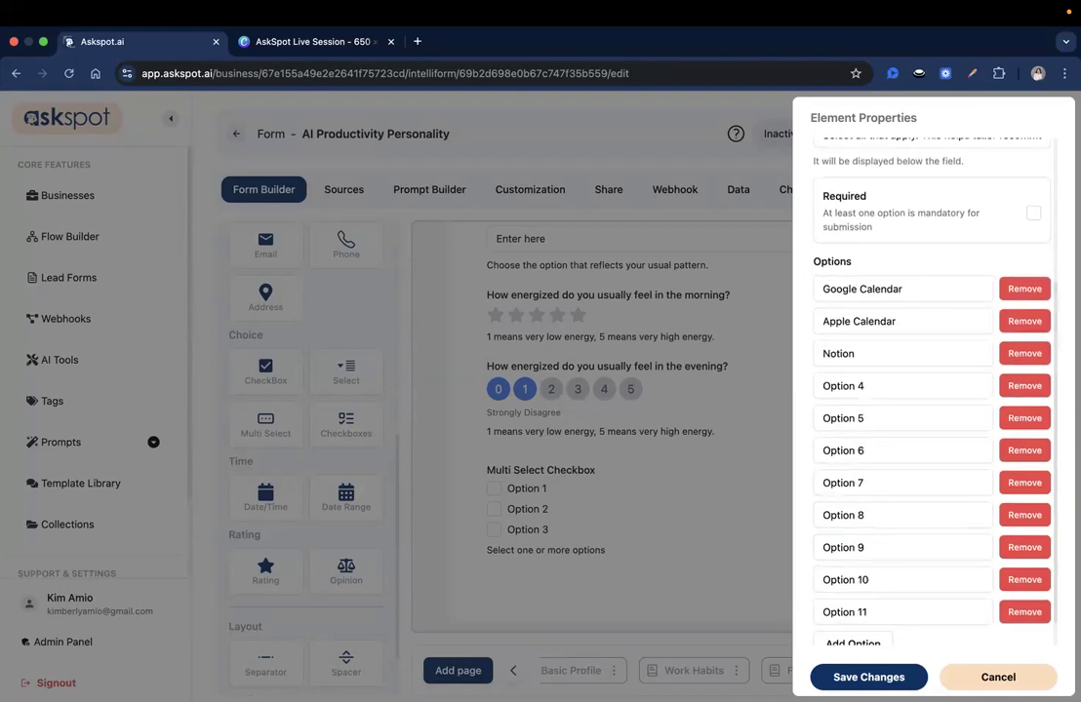
Rename options 4, 5 and 6 to "Trello", "Asana" and "ClickUp".
triple_click(868, 386)
type("Trello")
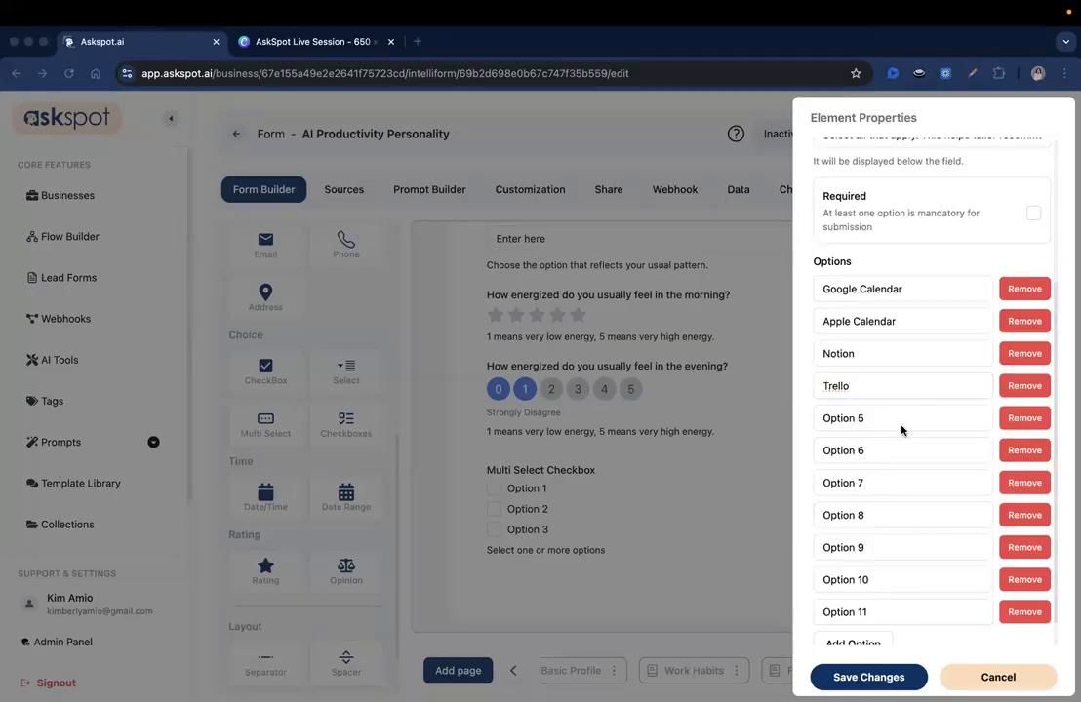
triple_click(899, 419)
type("Asana")
triple_click(876, 450)
type("ClickUp")
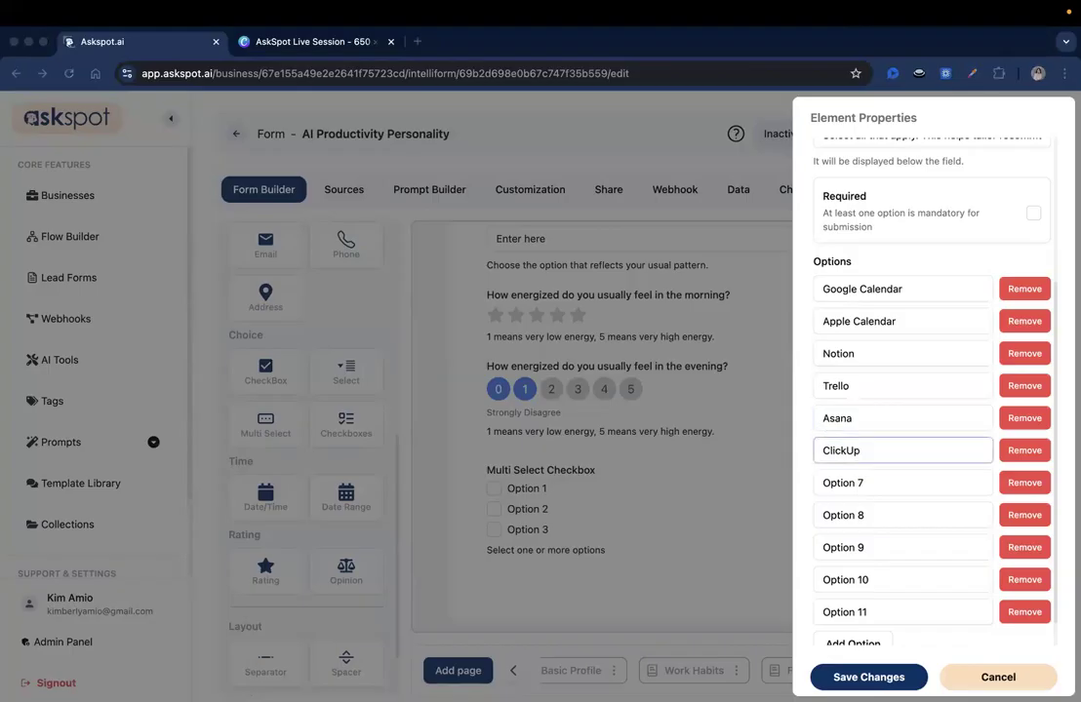
Rename options 7, 8 and 9 to "Todoist", "Paper planner" and "Time blocking".
double_click(830, 484)
type("Todoist")
triple_click(861, 493)
type("Todoist")
key("super+Tab")
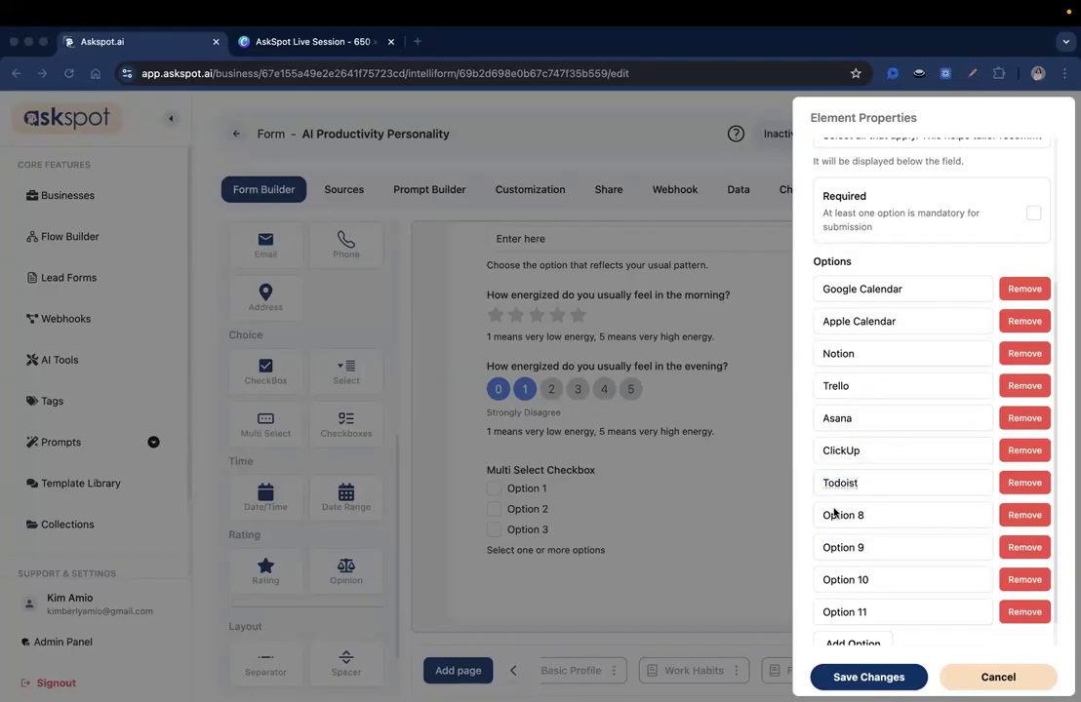
triple_click(866, 516)
type("Paper planner")
scroll(875, 485, "down", 1)
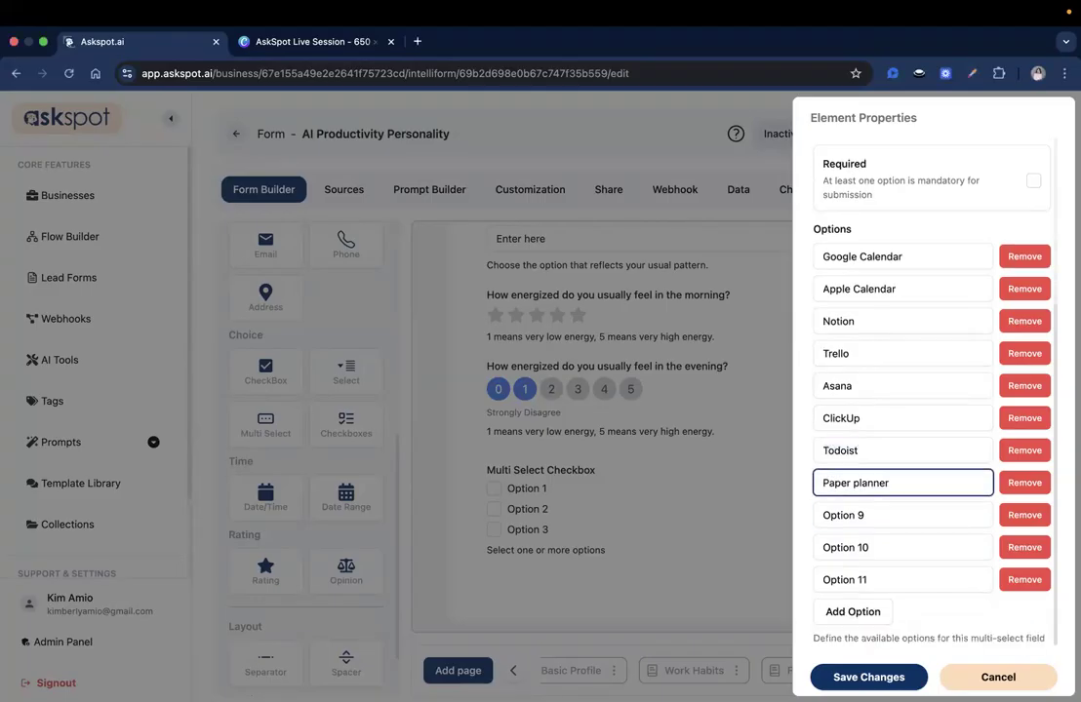
key("super+Tab")
triple_click(886, 513)
type("Time blocking")
key("super+Tab")
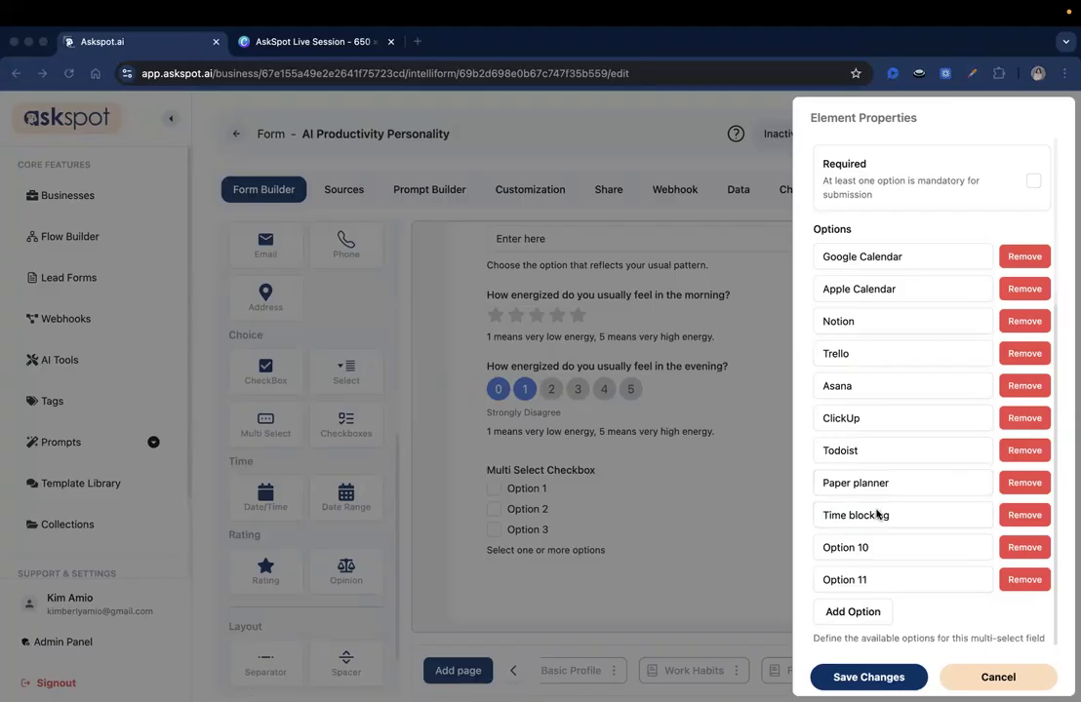
Rename Option 10 to "Pomodoro timer" and Option 11 to "Habit tracker" in the productivity tools question.
triple_click(885, 547)
type("Pomodoro timer")
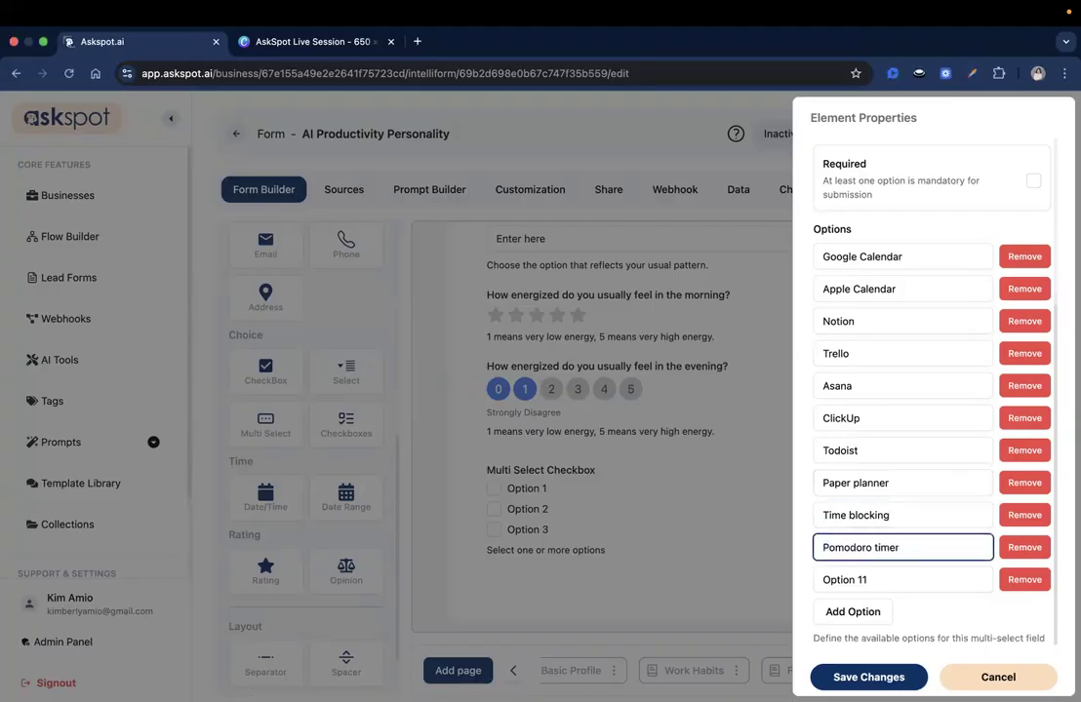
key("super+Tab")
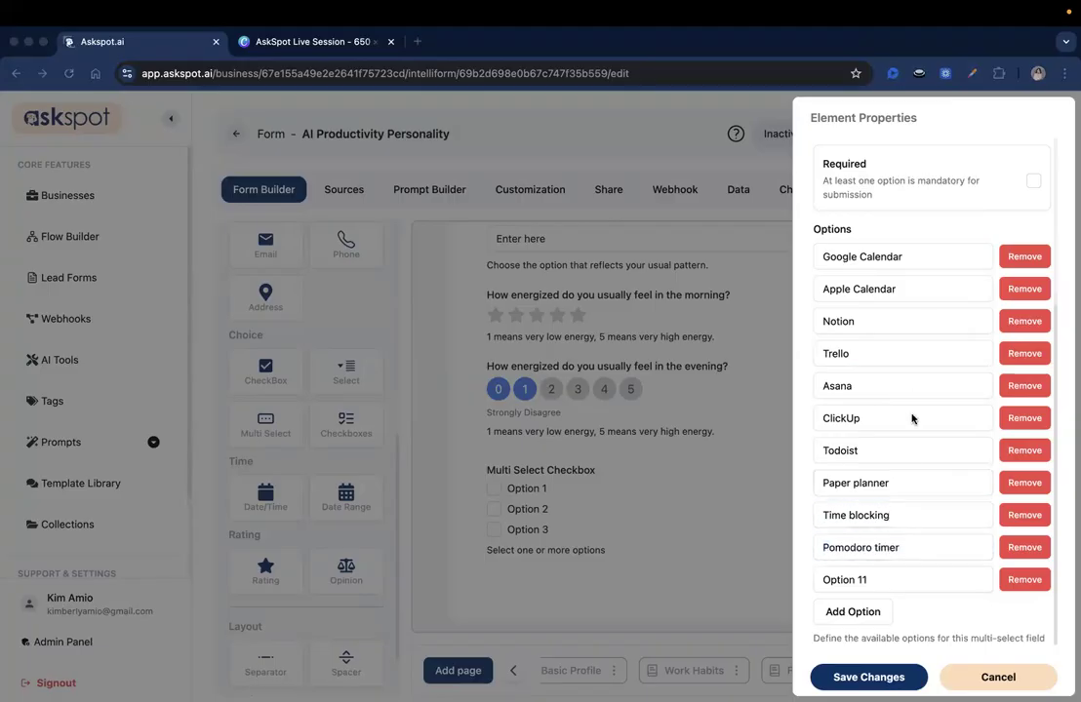
triple_click(852, 579)
type("Habit tracker")
Add a twelfth option named "None of these" to the productivity tools question and save the element's changes.
left_click(852, 612)
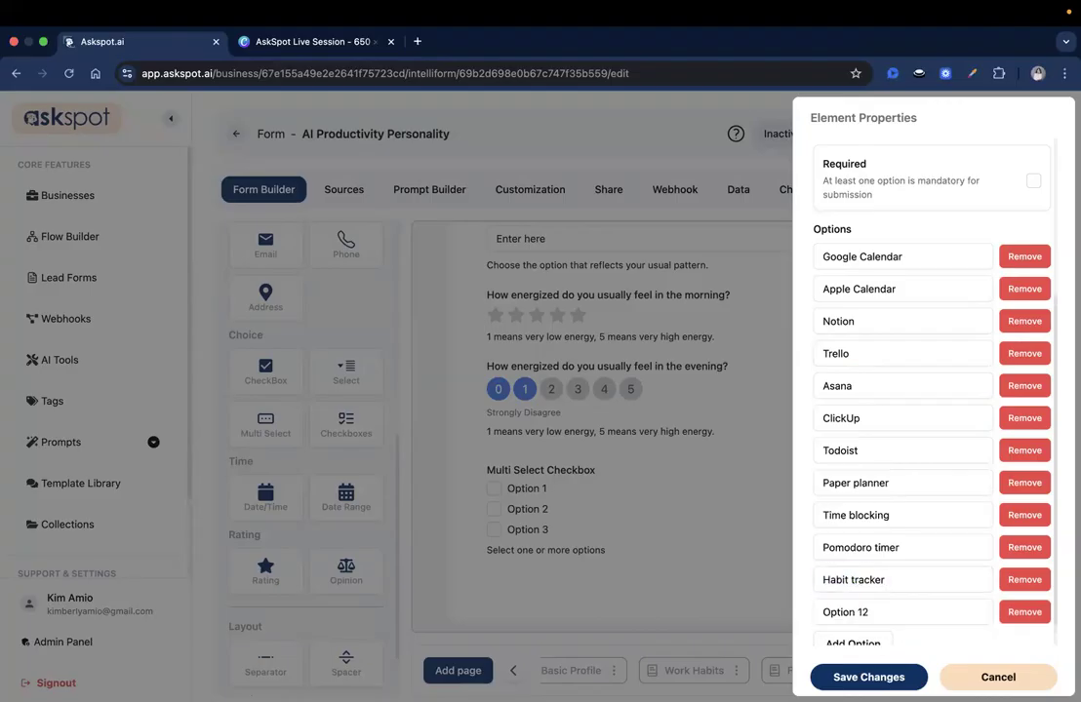
key("super+Tab")
scroll(863, 605, "down", 1)
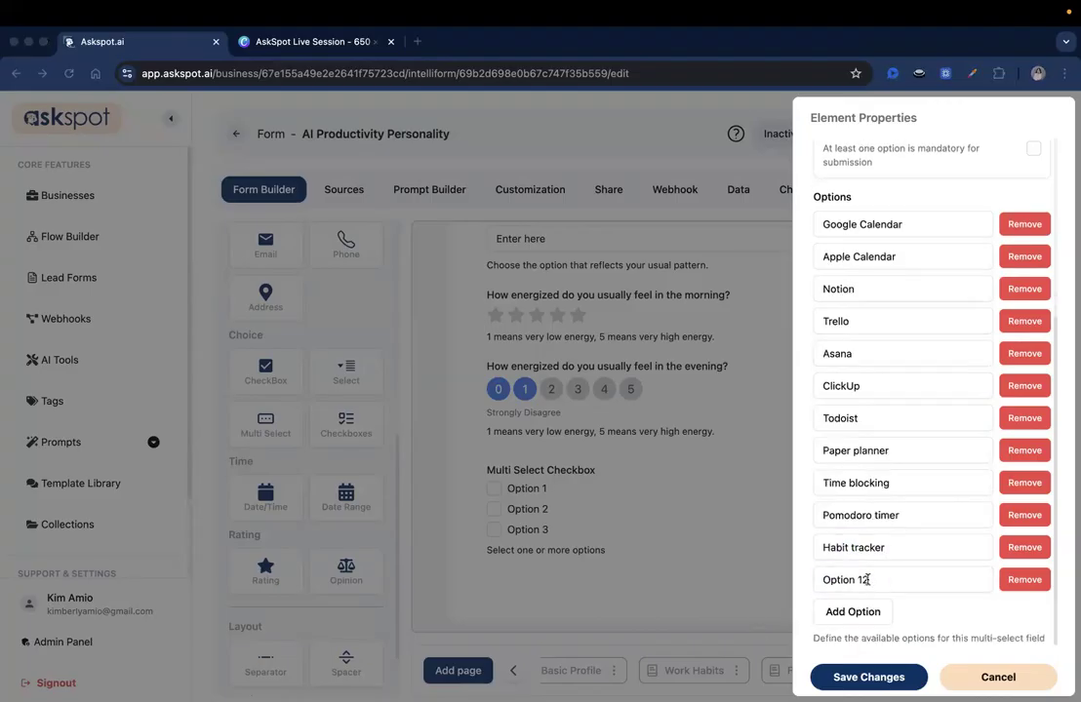
triple_click(854, 582)
type("None of these")
scroll(898, 586, "up", 3)
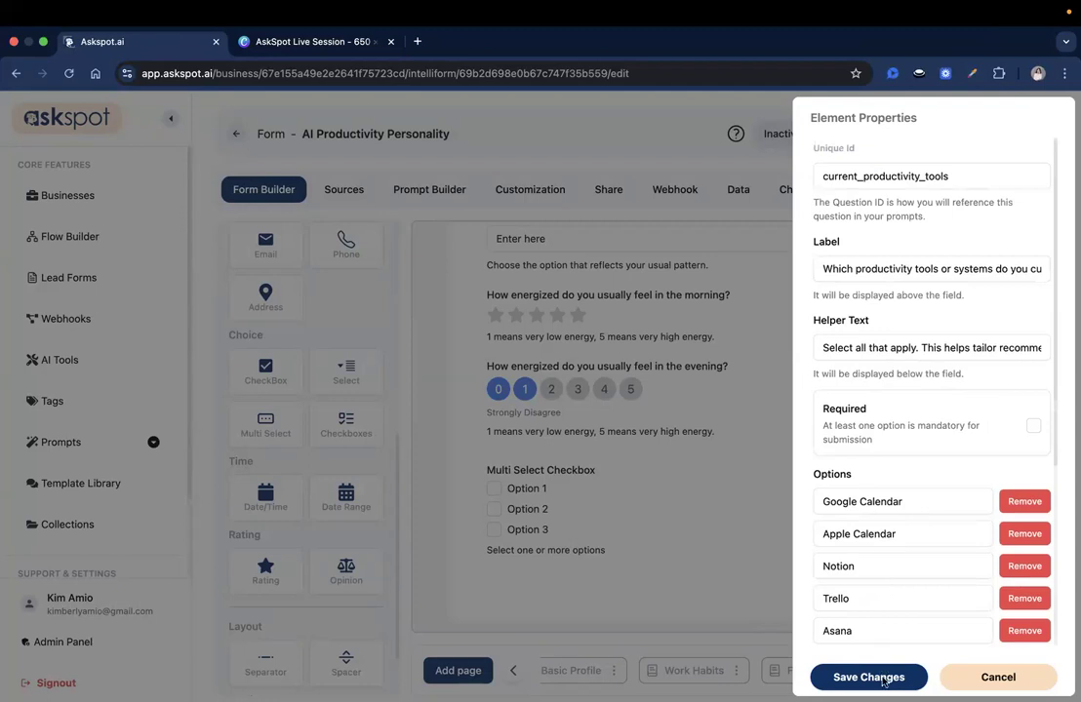
left_click(868, 677)
Add a Select field below the productivity tools checkboxes and open its properties.
scroll(704, 285, "down", 2)
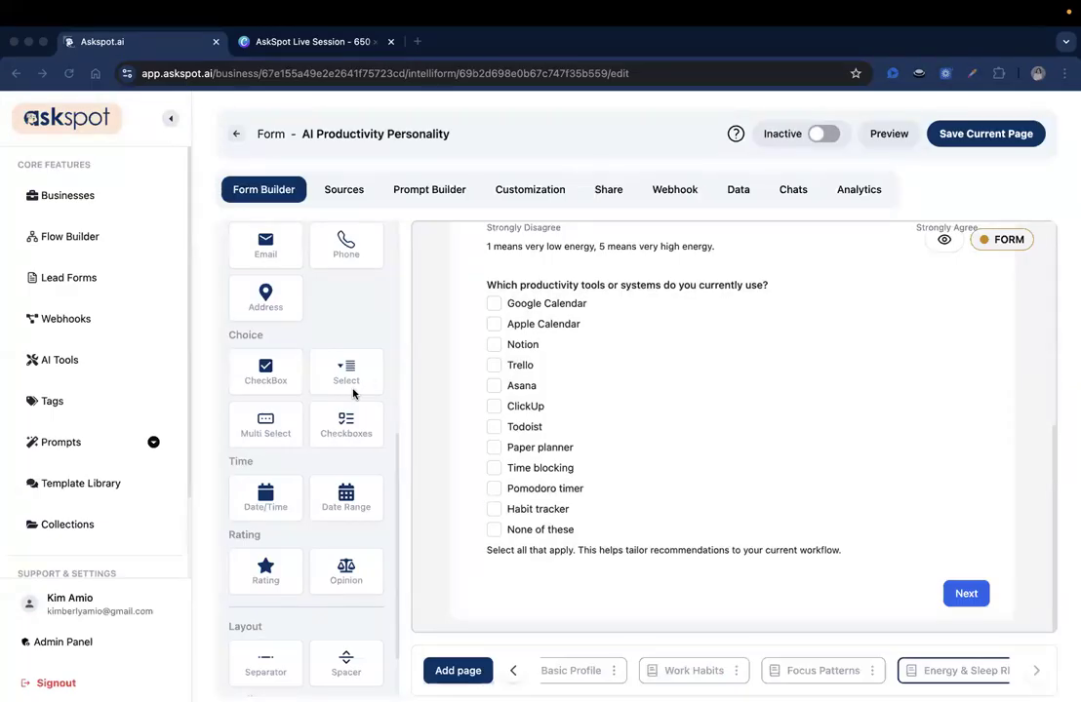
scroll(354, 391, "up", 5)
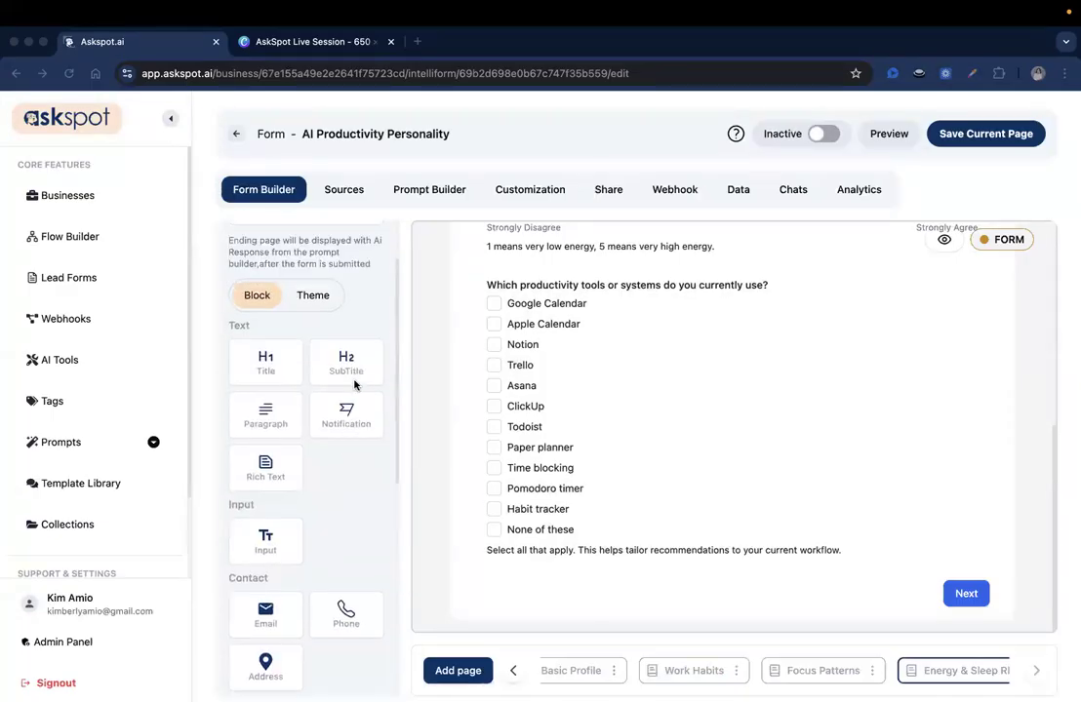
scroll(322, 361, "down", 3)
scroll(303, 429, "up", 1)
left_click_drag(346, 537, 634, 546)
left_click(598, 548)
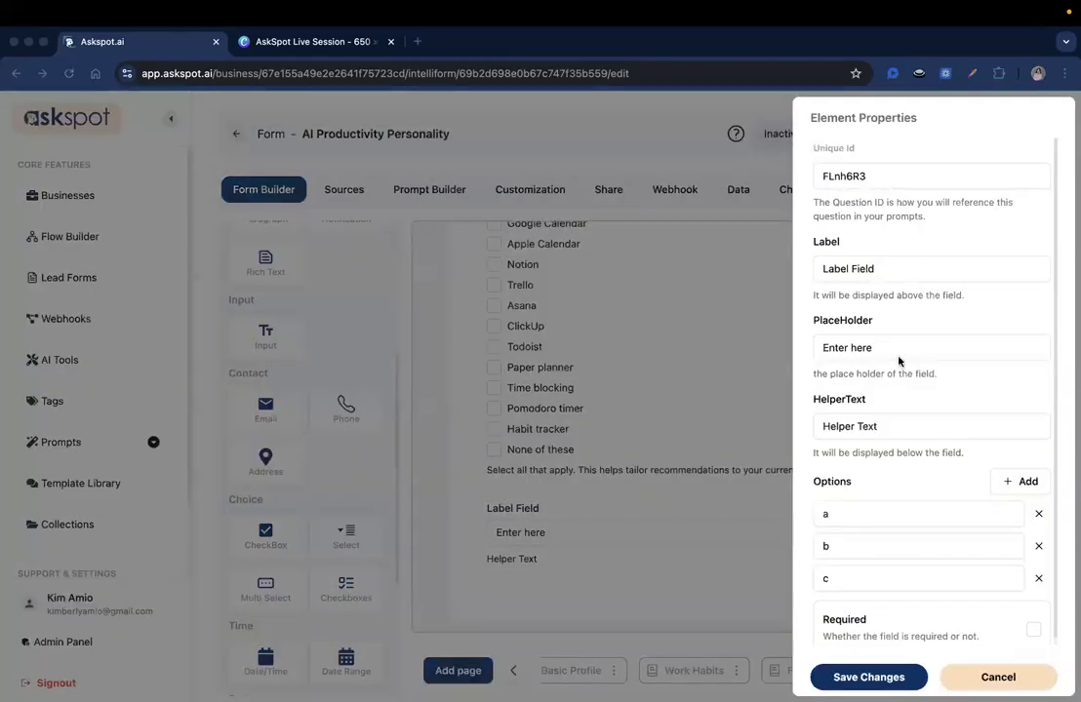
Set the ID to tool_preference, label "What kind of productivity system do you prefer?" and helper text "This helps match you with the right tools and workflows.".
left_click(896, 186)
double_click(895, 177)
type("tool_preference")
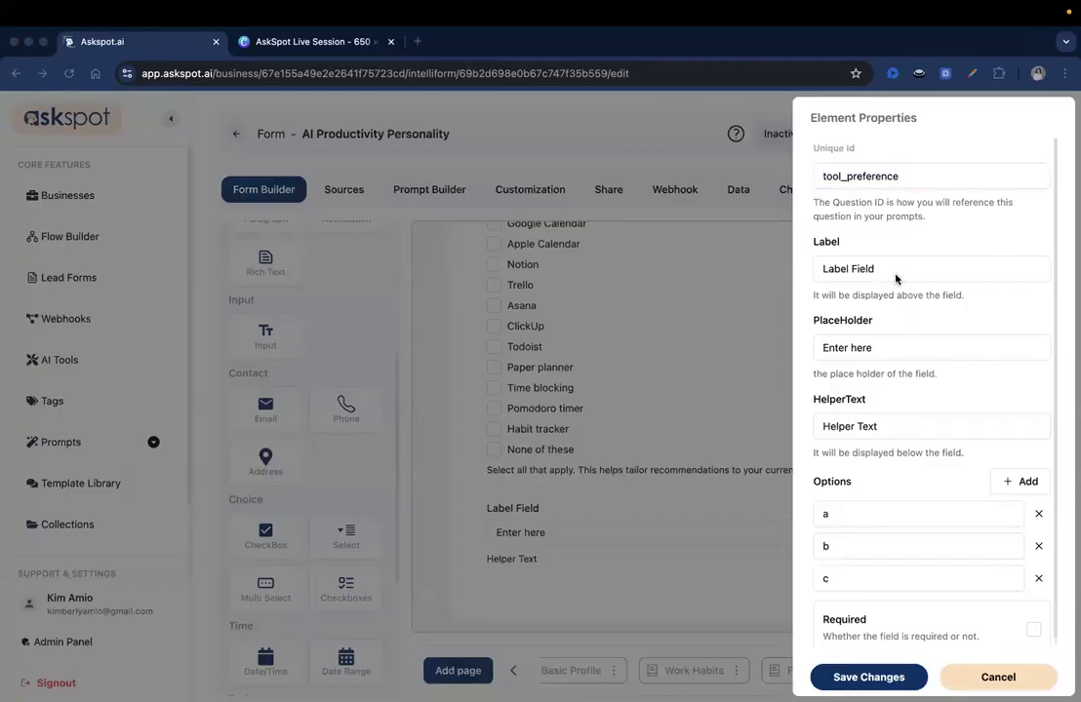
triple_click(890, 270)
type("What kind of productivity system do you prefer?")
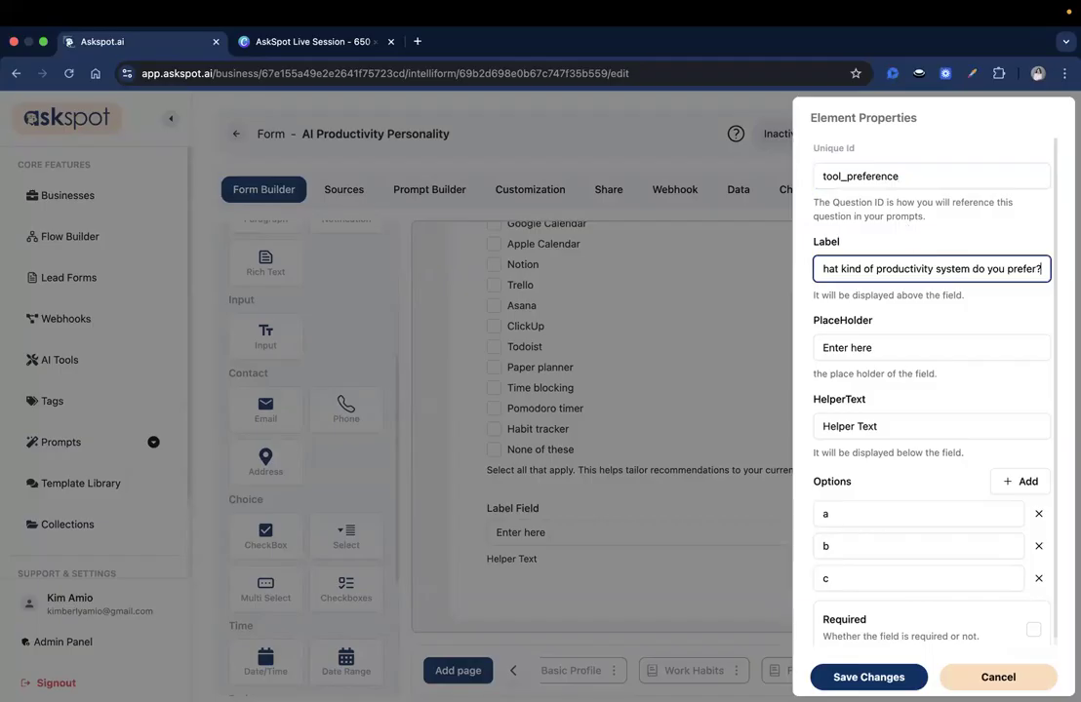
key("super+Tab")
left_click(900, 429)
key("ctrl+v")
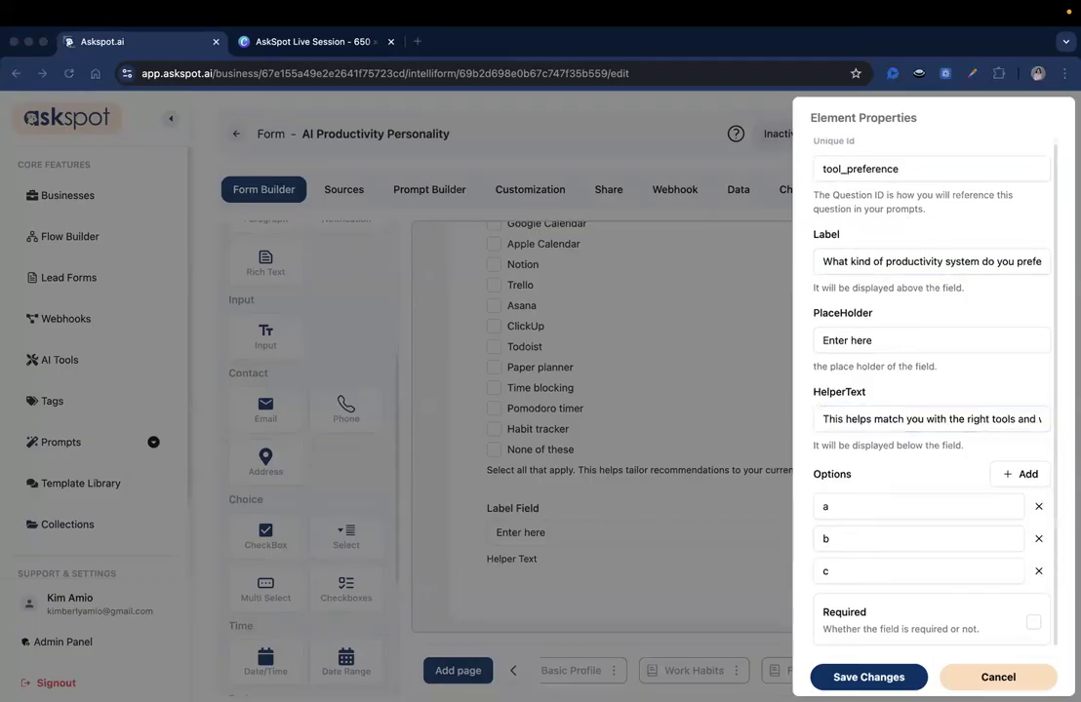
Rename the three default options to "Simple and minimal", "Structured and detailed" and "Visual and flexible".
double_click(849, 507)
type("Simple and minimal")
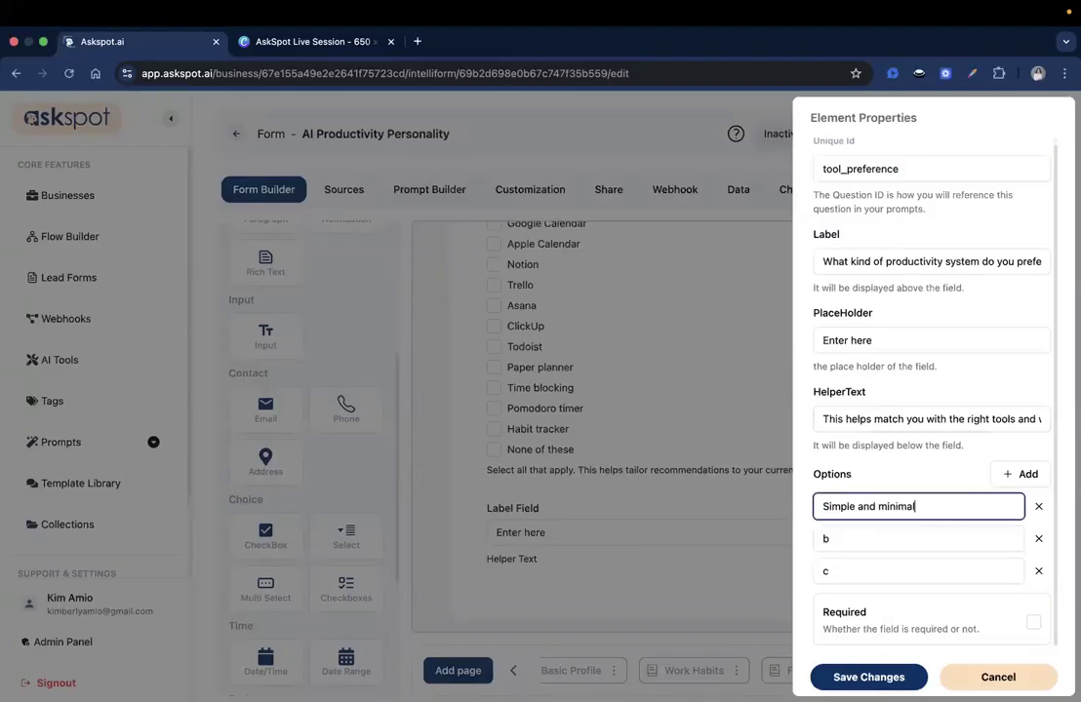
key("super+Tab")
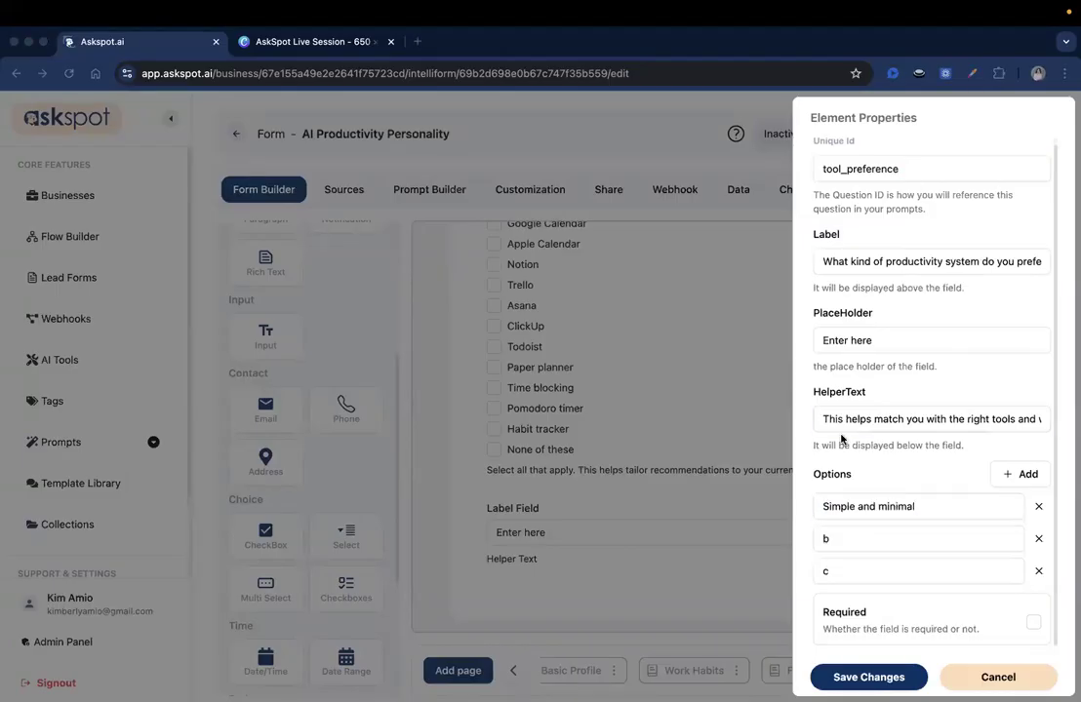
double_click(849, 539)
type("Structured and detailed")
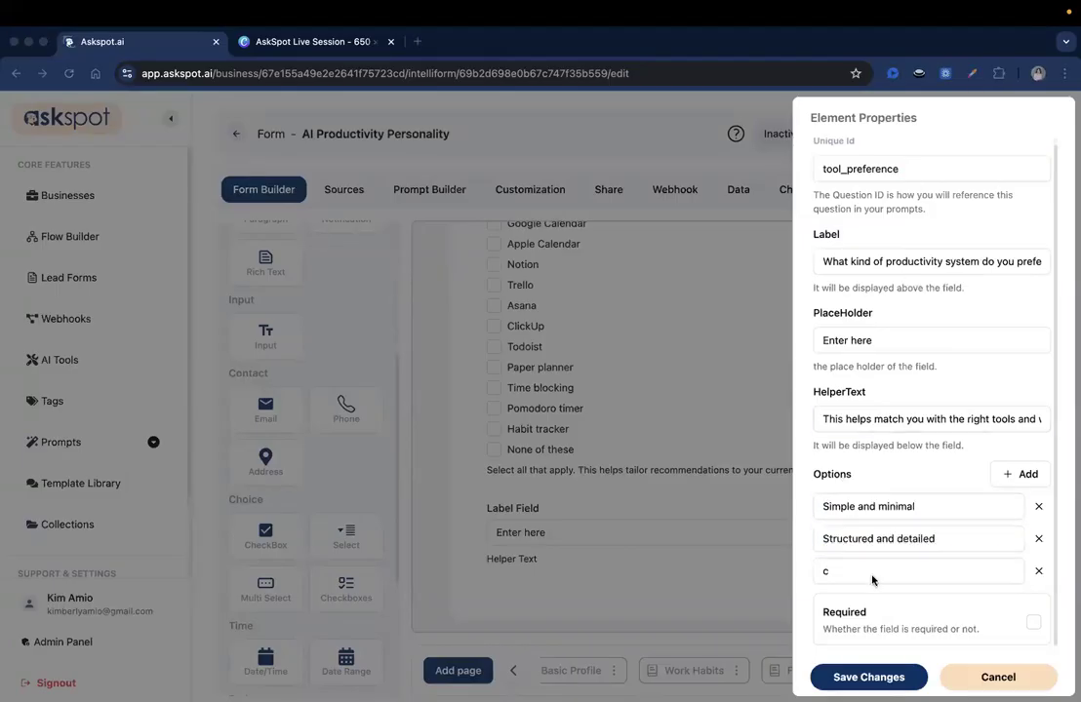
double_click(873, 576)
type("Visual and flexible")
Add two more options to the tool_preference field, named "Automated and tech-driven" and "Paper-based and offline".
left_click(1015, 476)
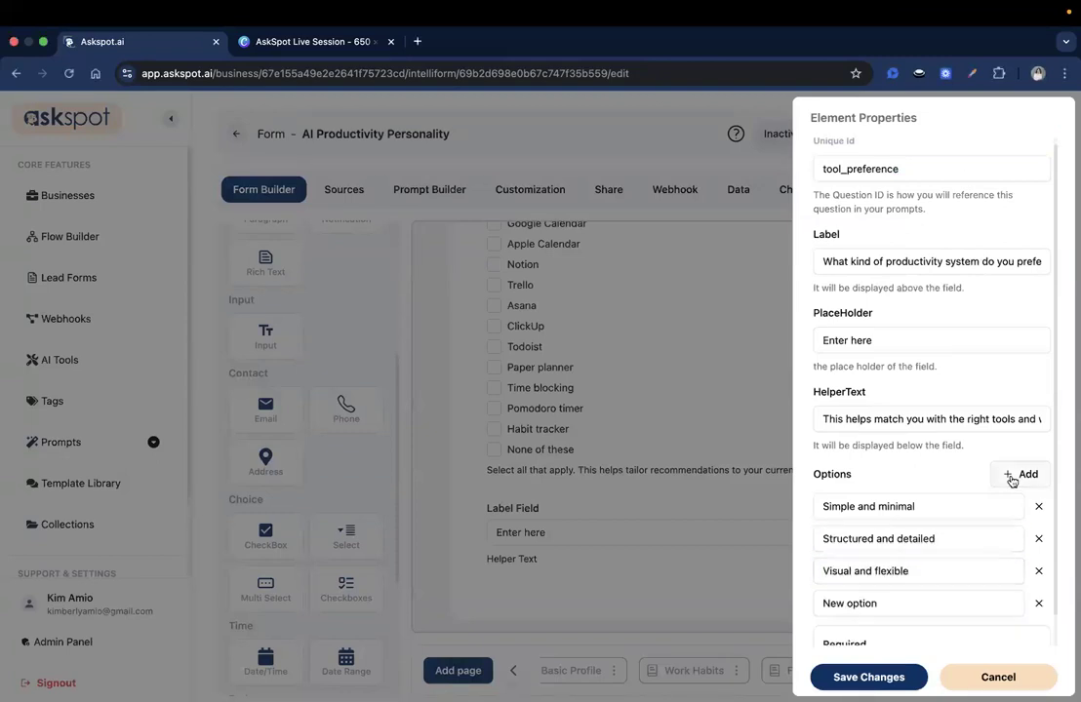
left_click(1012, 475)
scroll(946, 480, "down", 1)
key("super+Tab")
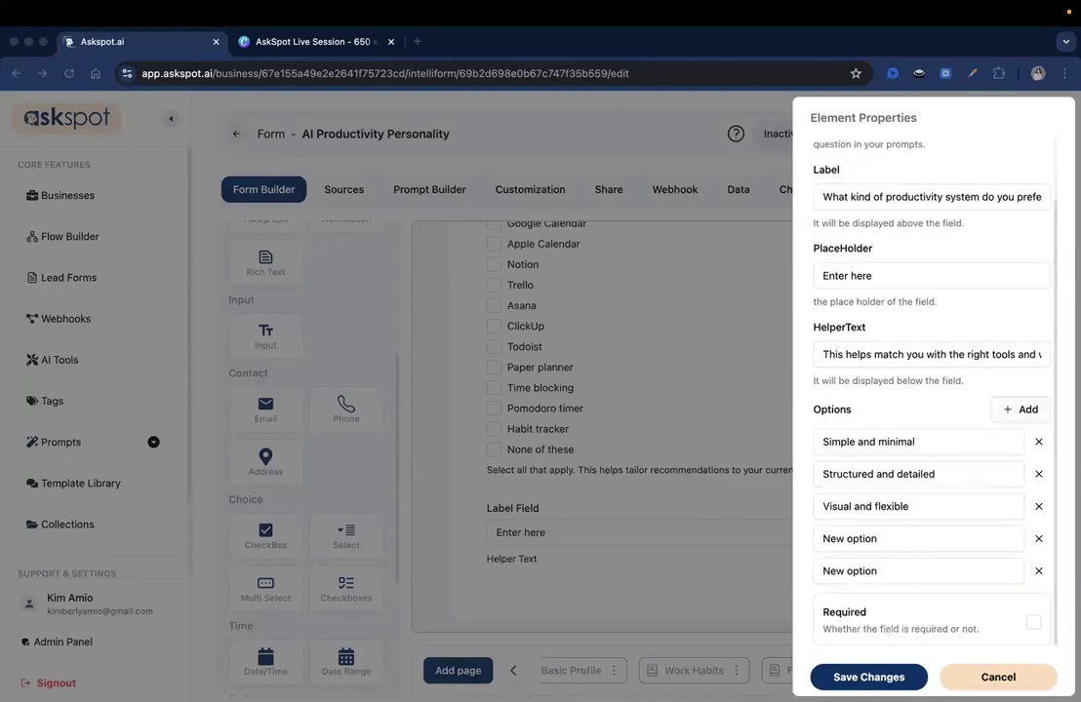
key("super+Tab")
triple_click(859, 539)
type("Automated and tech-driven")
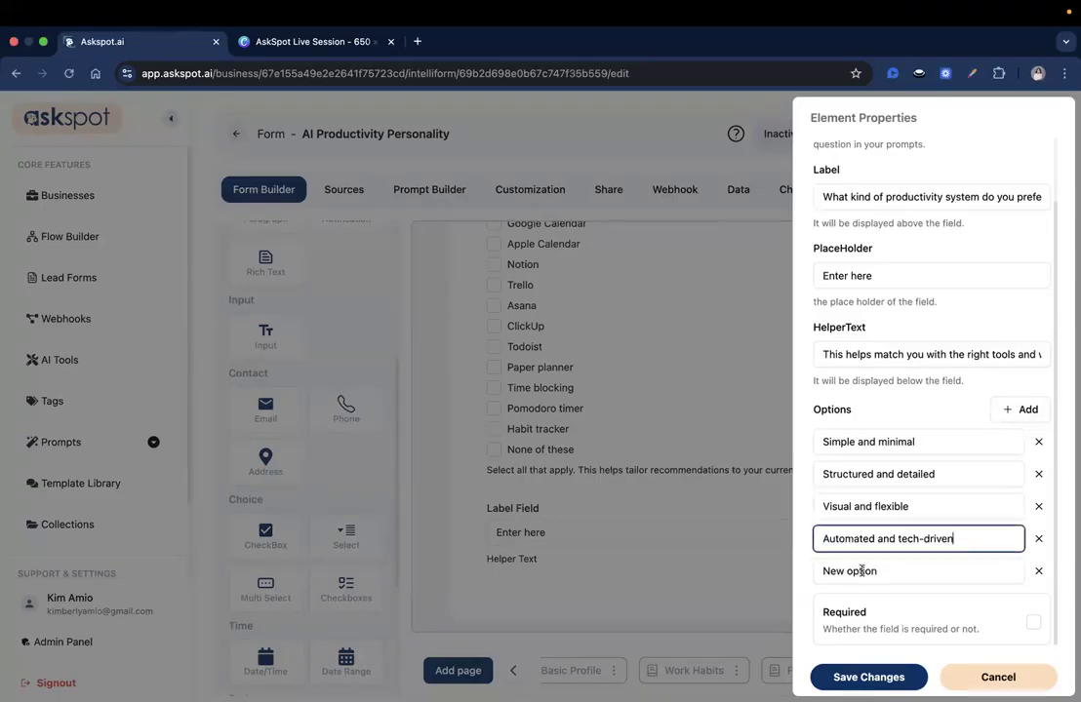
triple_click(857, 571)
type("Paper-based and offline")
Add the option "I am still figuring that out", remove the spare new option, and save the field's changes.
left_click(1022, 408)
left_click(1021, 409)
scroll(996, 354, "down", 2)
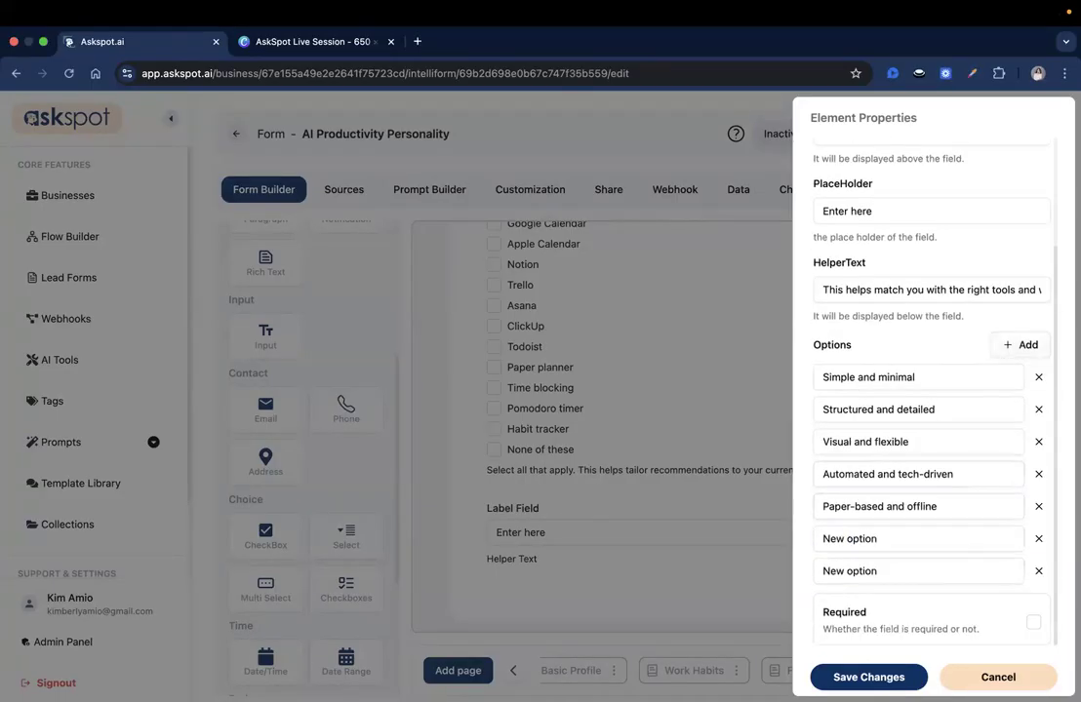
key("super+Tab")
key("super+Tab")
triple_click(900, 540)
type("I am still figuring that out")
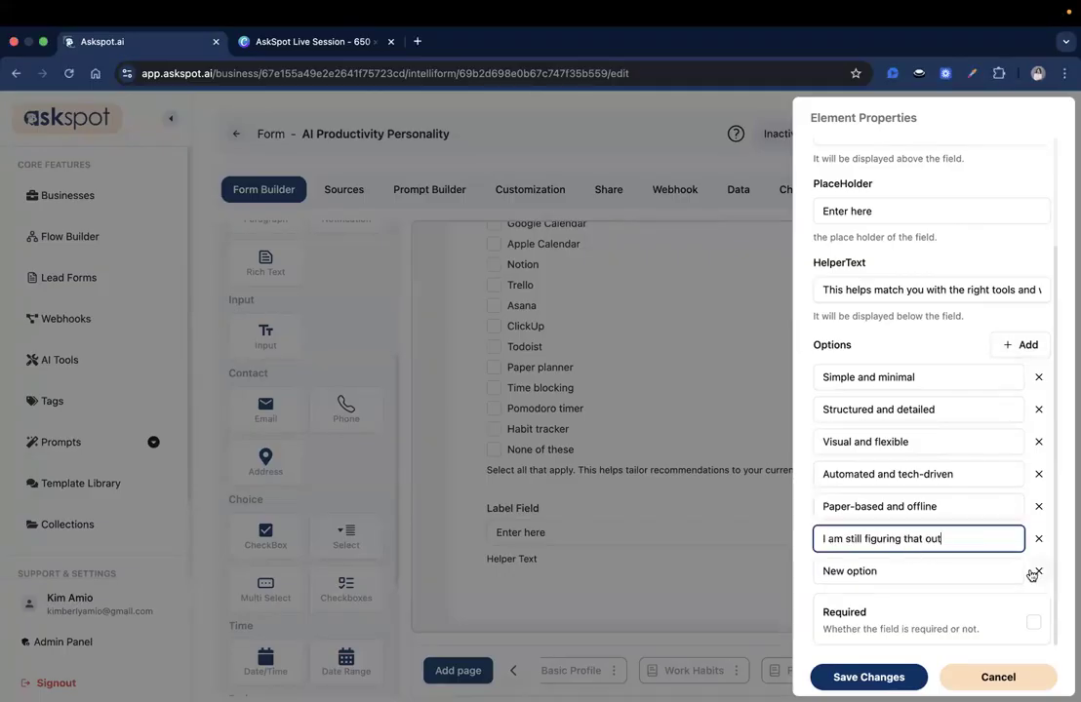
left_click(1038, 571)
left_click(868, 677)
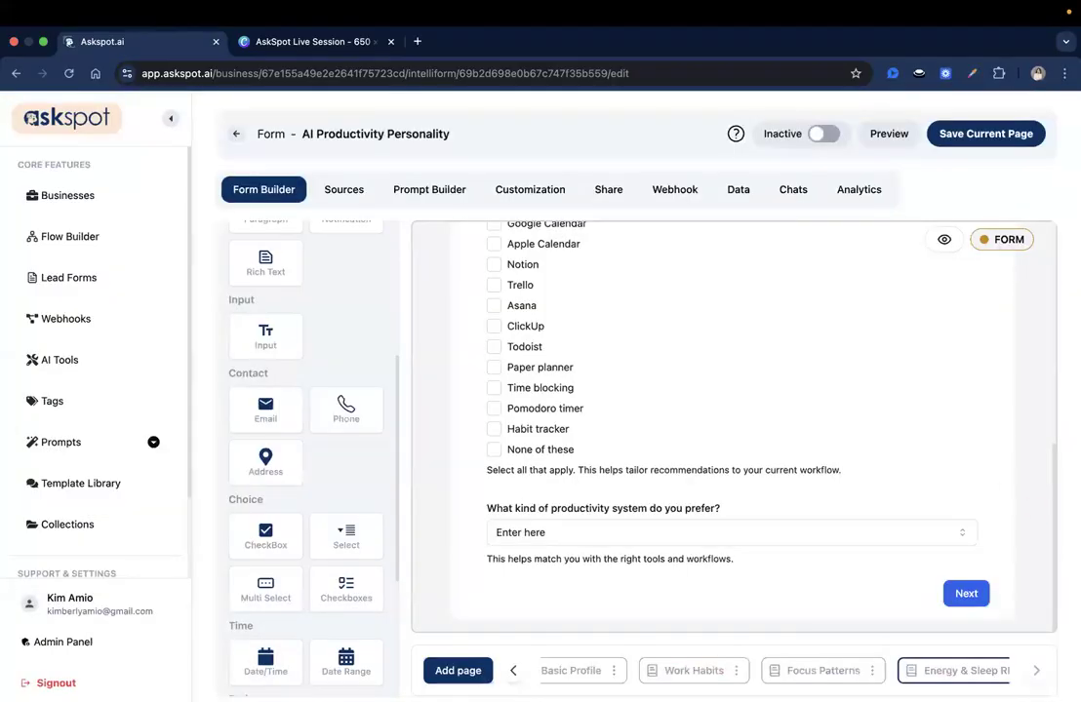
Add another Select field below the productivity system question and open its properties.
key("super+Tab")
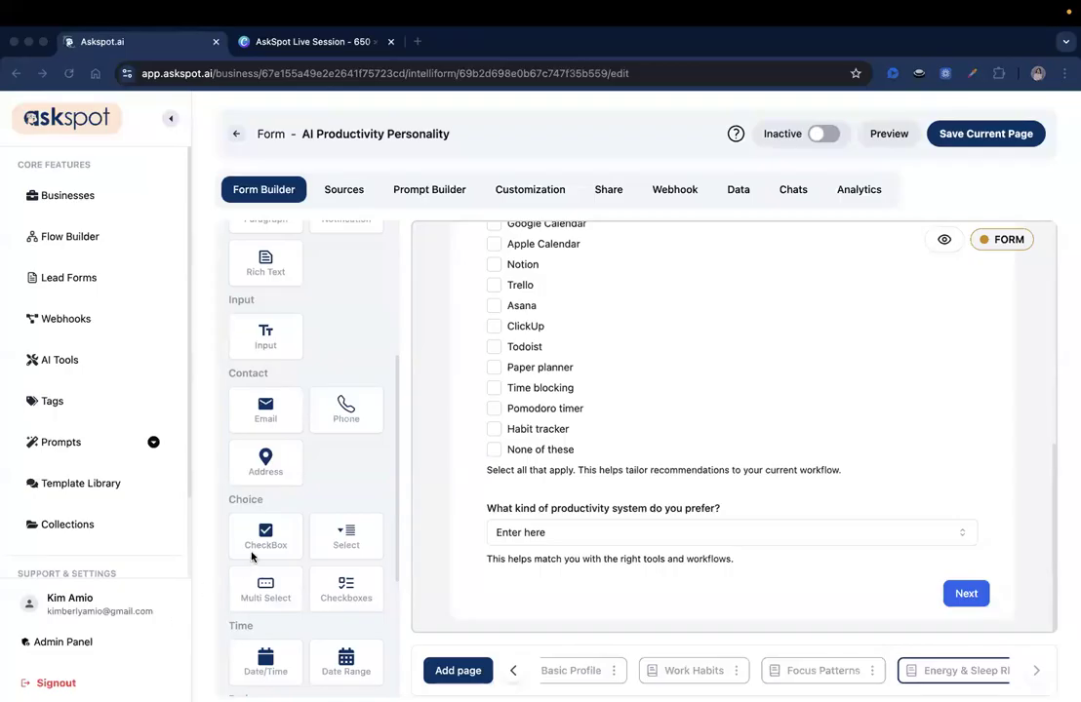
scroll(256, 552, "down", 2)
left_click_drag(349, 484, 589, 564)
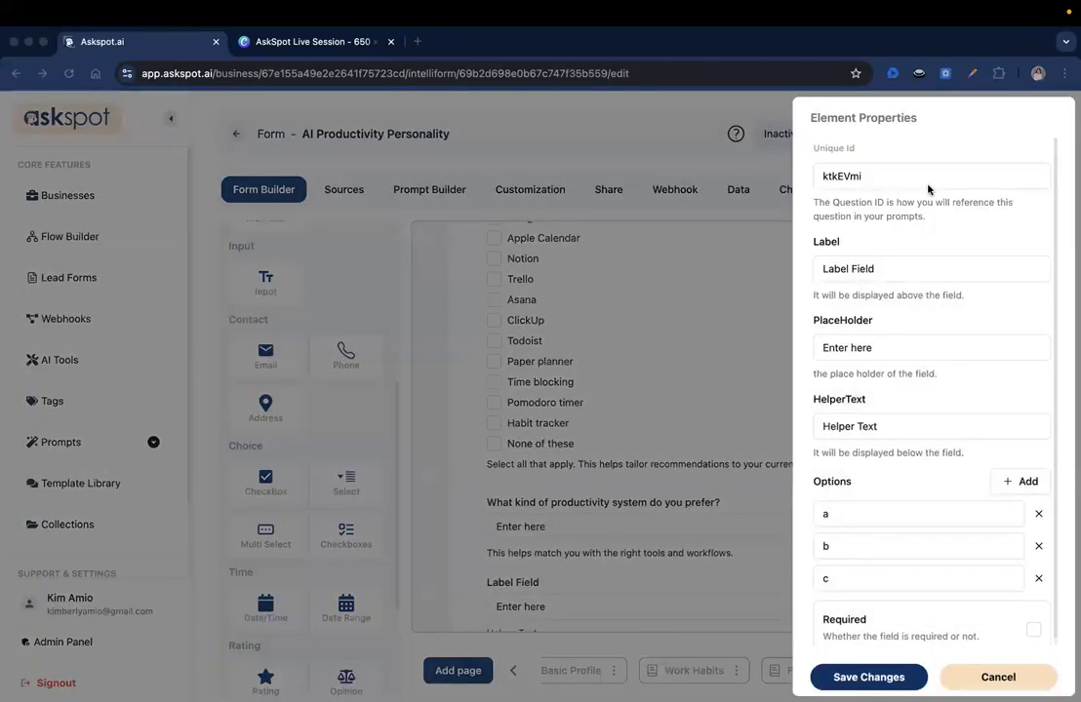
Set the ID to routine_consistency, label "How consistent is your daily routine?" and helper text "Your consistency level helps shape the recommendations.".
double_click(927, 179)
type("routine_consistency")
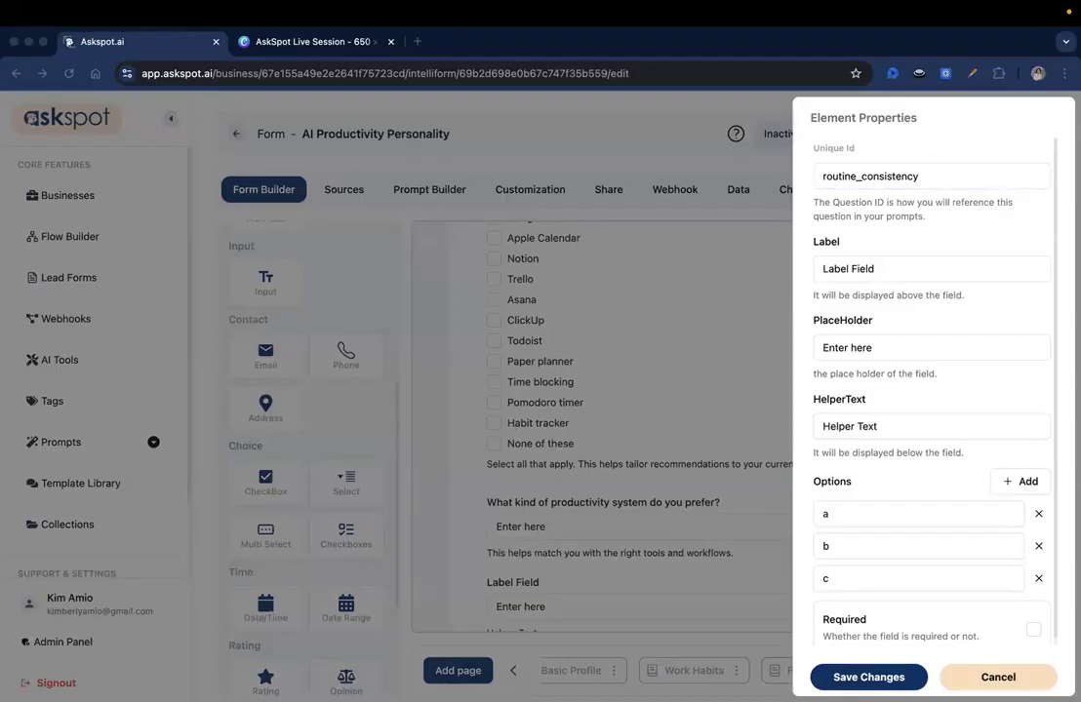
triple_click(905, 269)
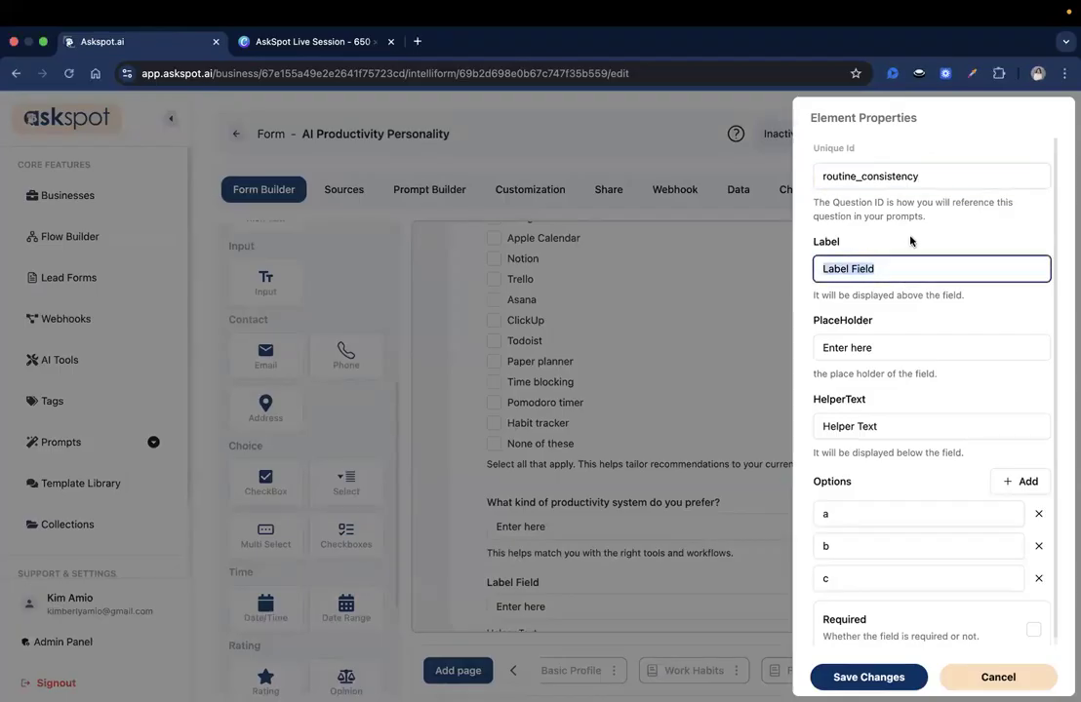
type("How consistent is your daily routine?")
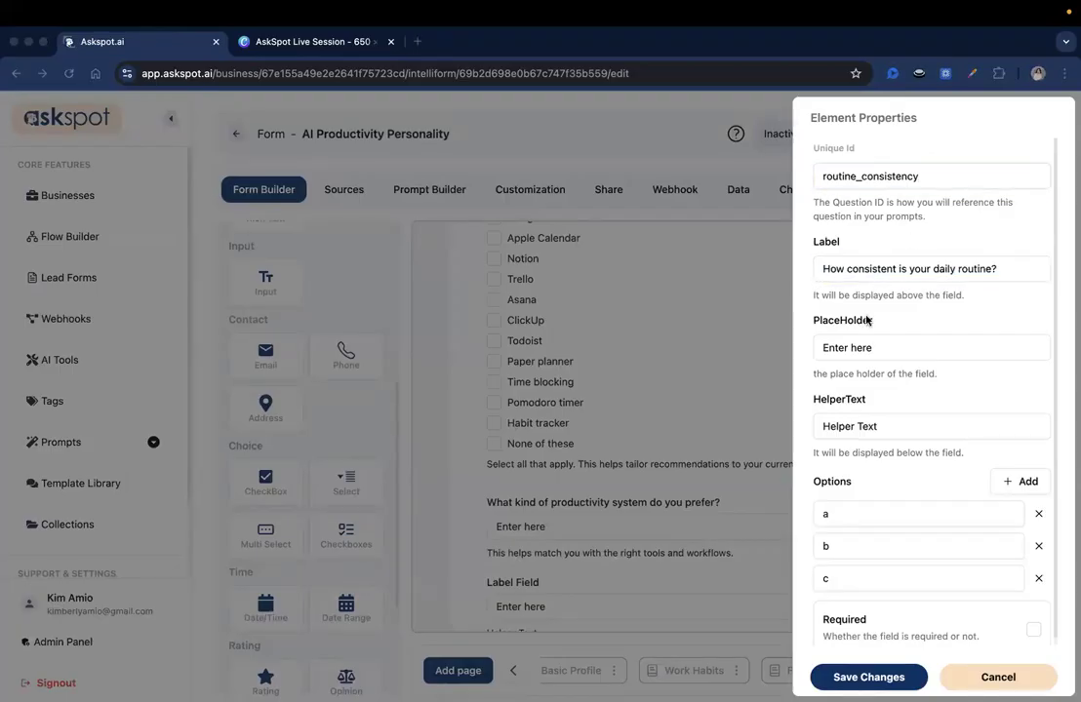
triple_click(876, 434)
key("super+v")
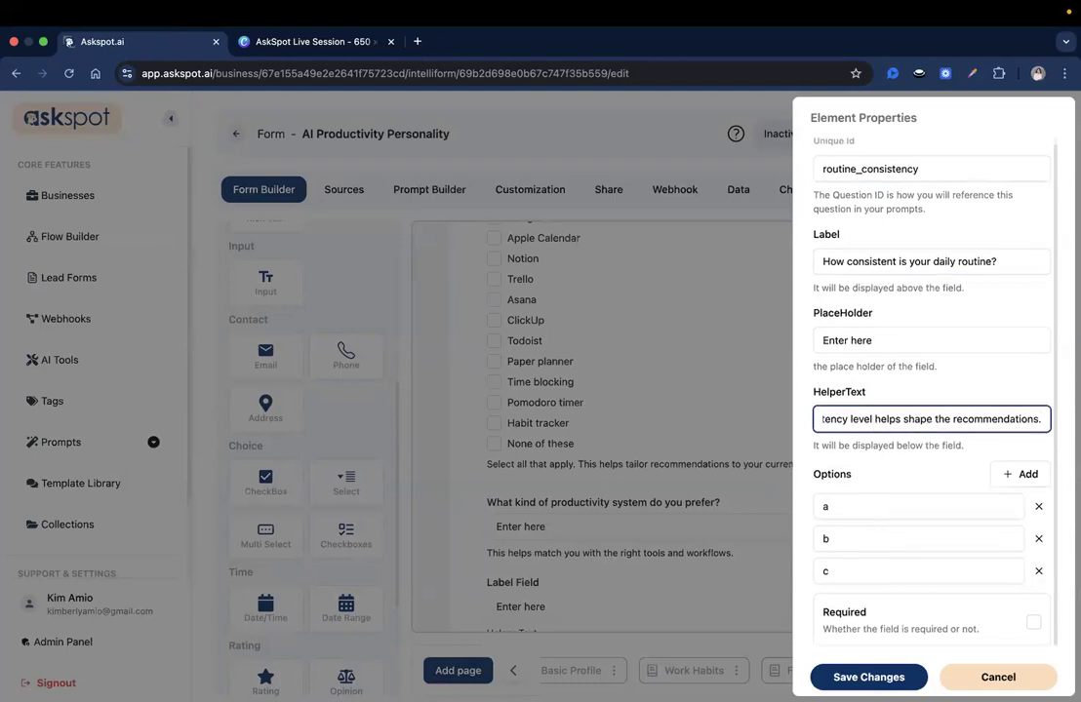
Rename the three default options to "Very consistent", "Mostly consistent" and "Somewhat inconsistent".
triple_click(837, 506)
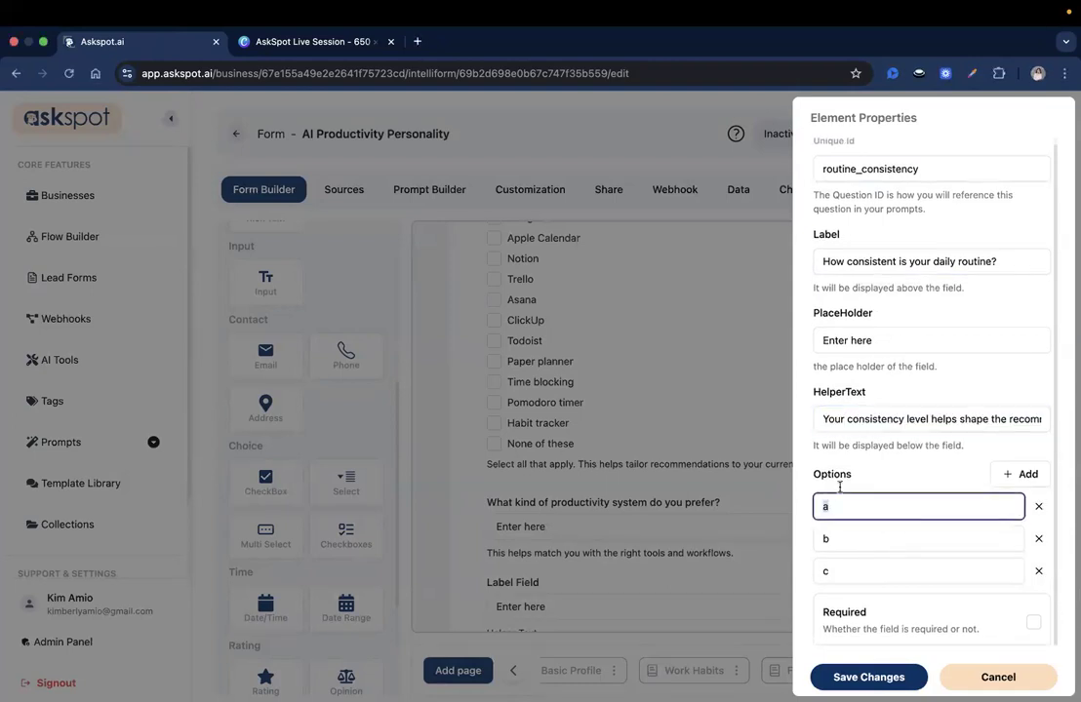
type("Very consistent")
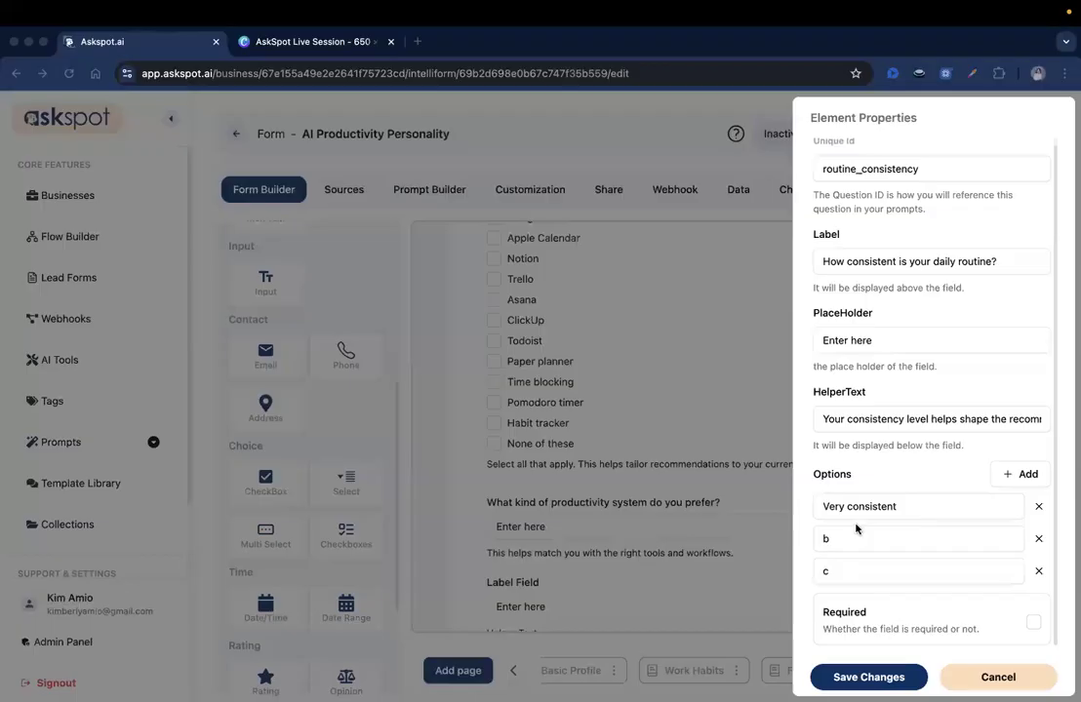
triple_click(849, 538)
type("Mostly consistent")
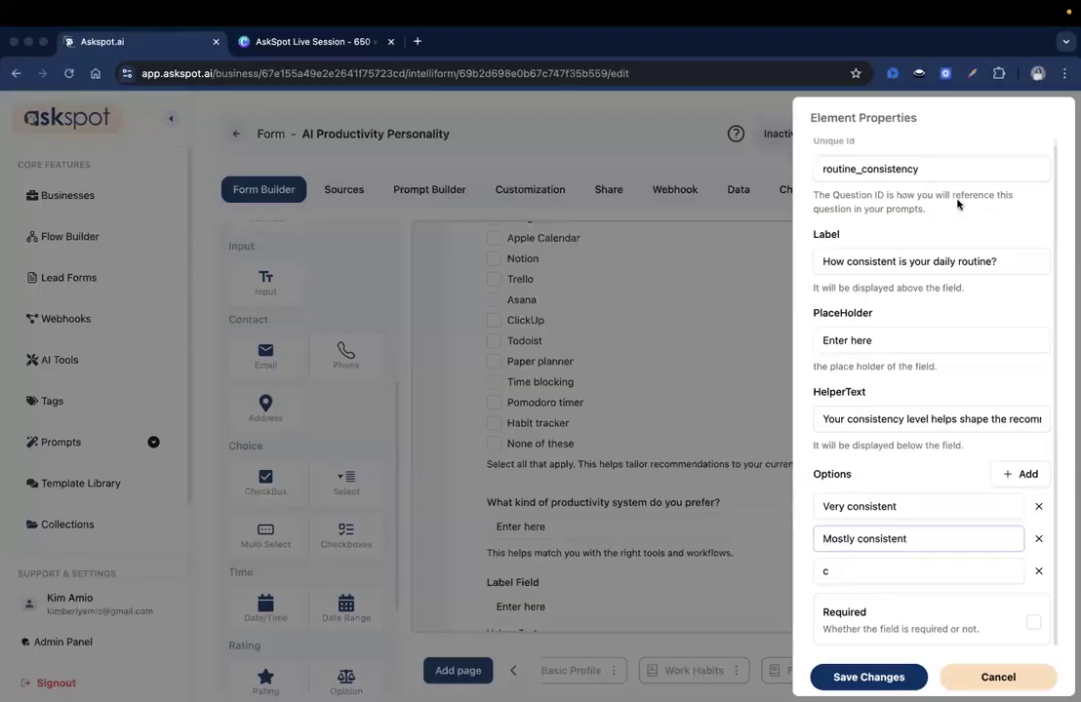
triple_click(897, 572)
type("Somewhat inconsistent")
Add the options "Very inconsistent" and "My schedule changes constantly" to the routine question and save the field's changes.
left_click(1019, 474)
left_click(1020, 474)
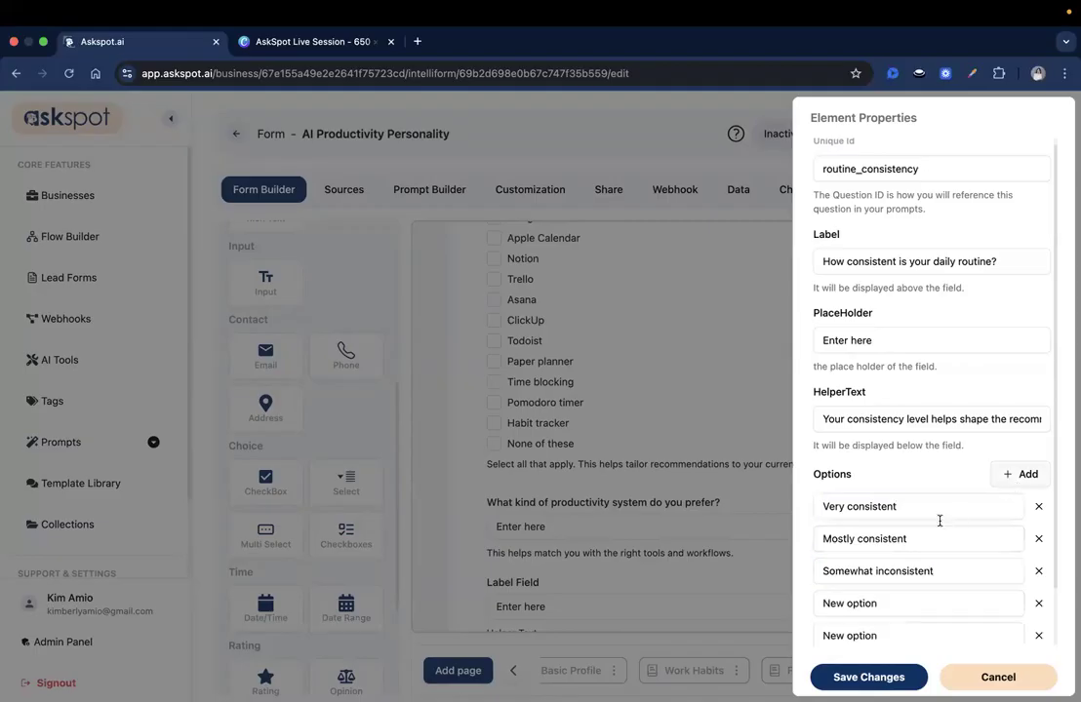
scroll(938, 519, "down", 2)
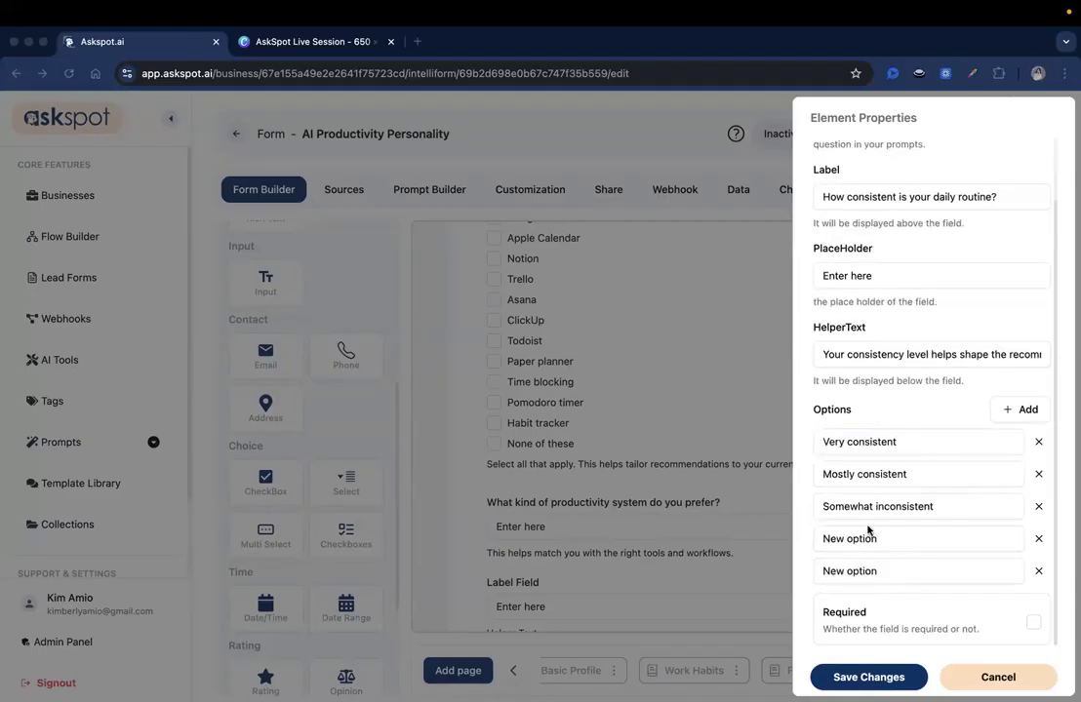
left_click(862, 539)
triple_click(861, 538)
type("Very inconsistent")
key("super+Tab")
key("super+Tab")
triple_click(881, 574)
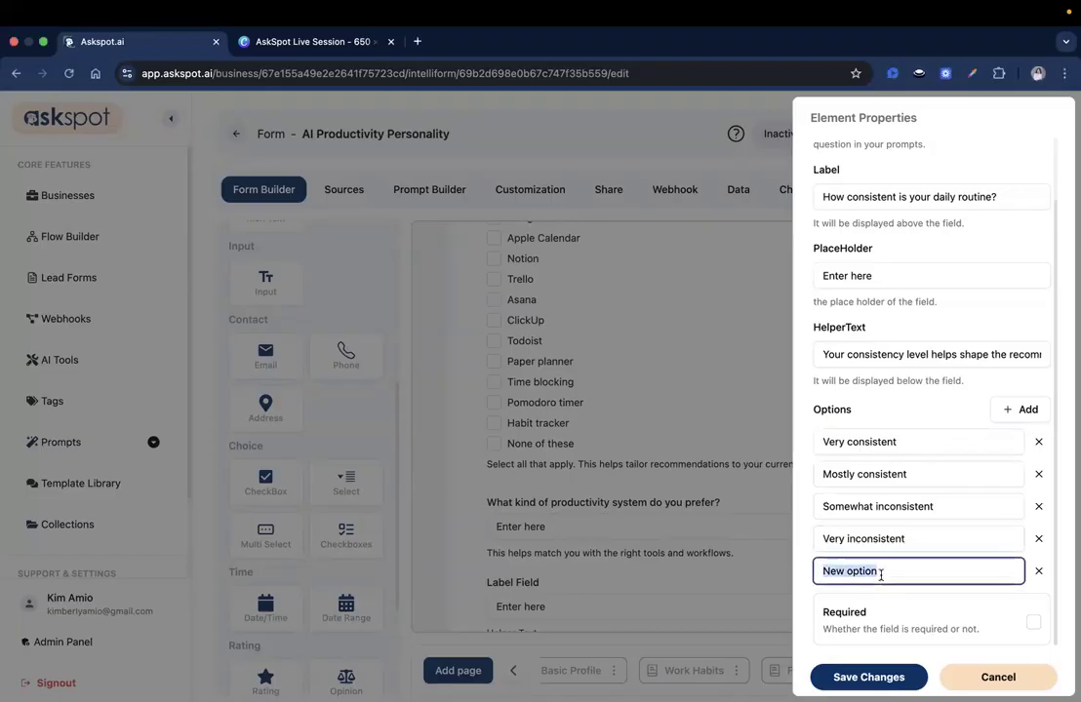
type("My schedule changes constantly")
left_click(867, 678)
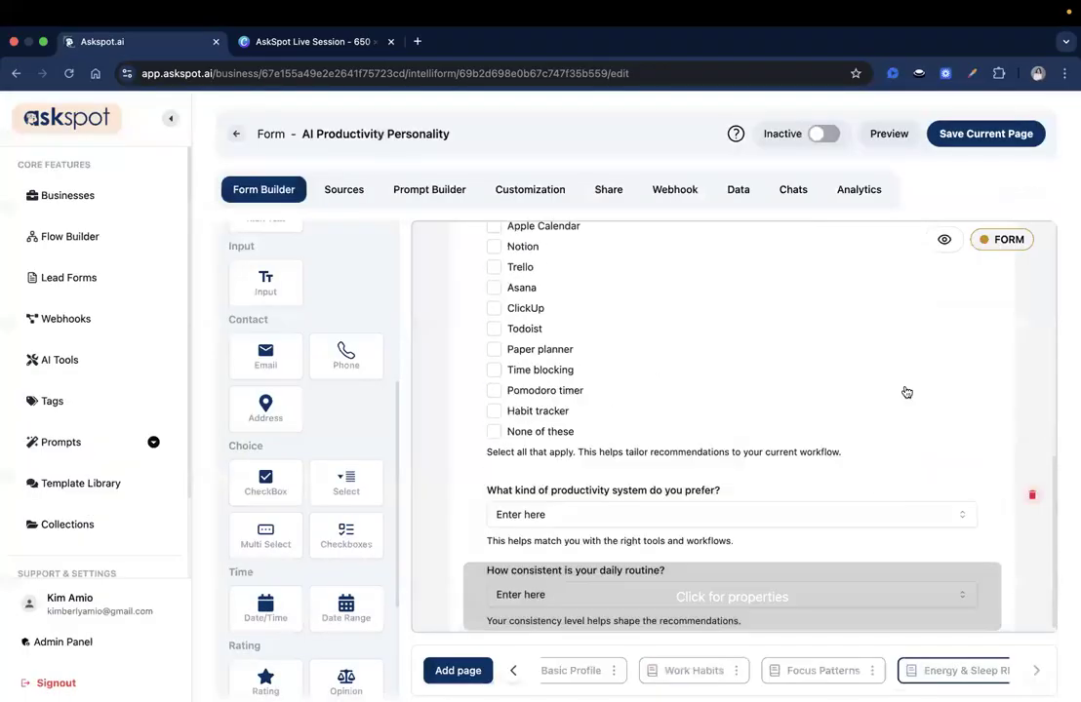
Save the Energy & Sleep Rhythm page and add a new form page.
left_click(974, 135)
key("super+Tab")
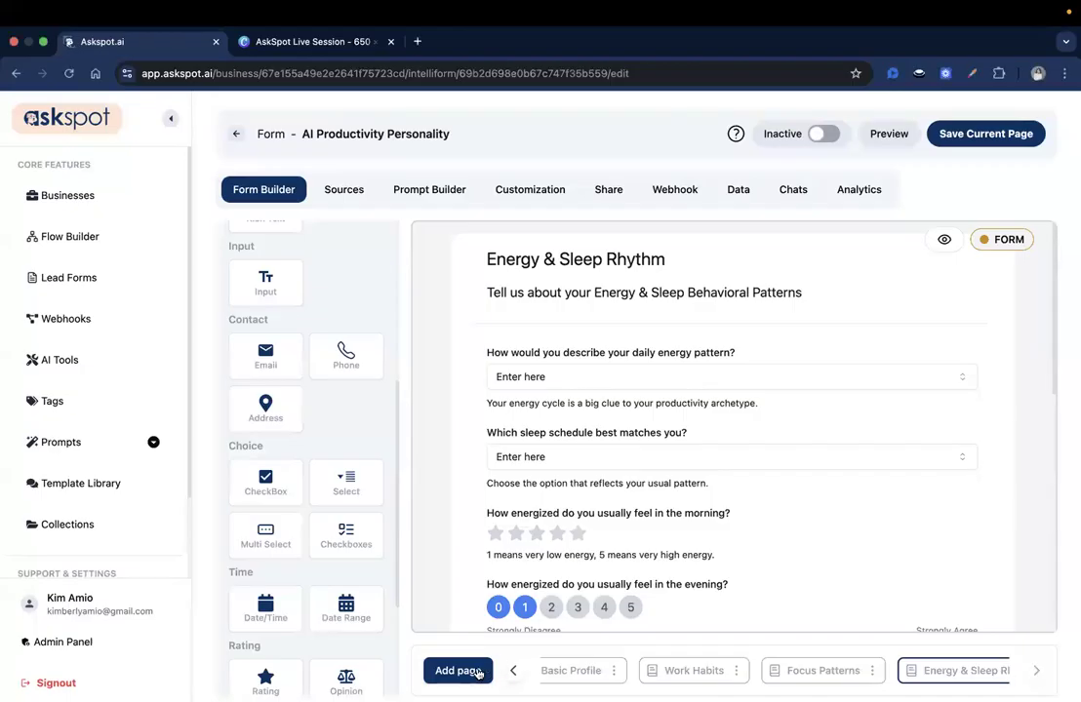
left_click(481, 670)
left_click(395, 614)
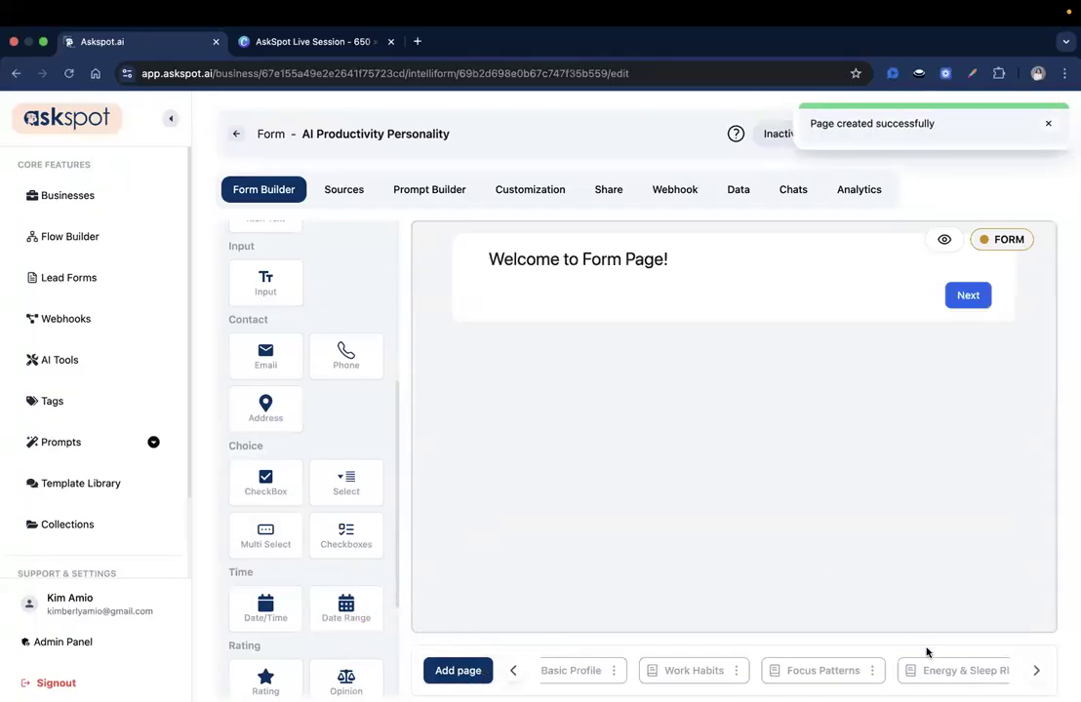
Rename the newly added form page "Challenges & Friction" and copy that name.
scroll(516, 670, "right", 2)
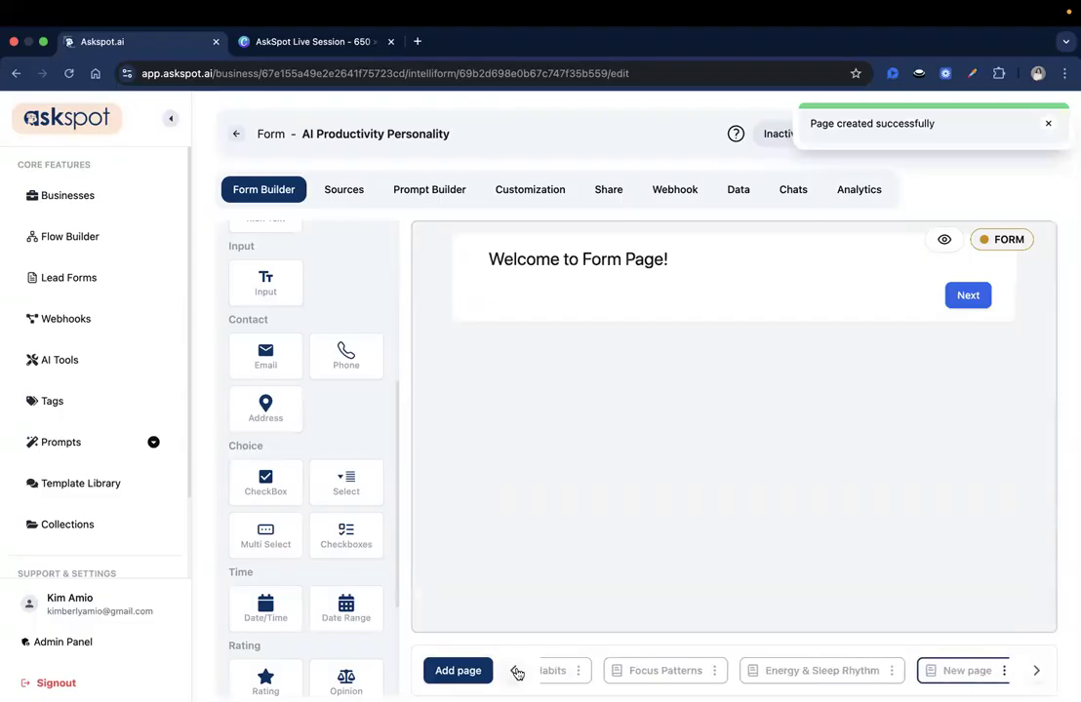
left_click(996, 668)
left_click(976, 602)
triple_click(541, 385)
type("Challenges & Friction")
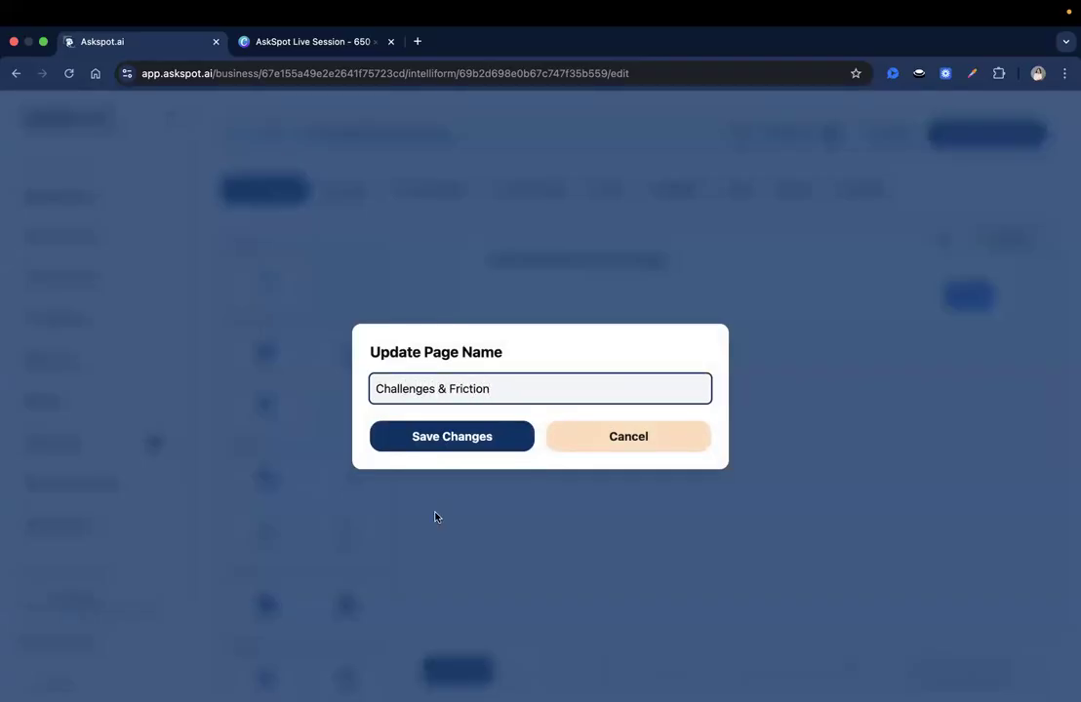
triple_click(478, 388)
key("ctrl+c")
left_click(473, 437)
Replace the new page's welcome title with "Challenges & Friction" and save the change.
left_click(550, 258)
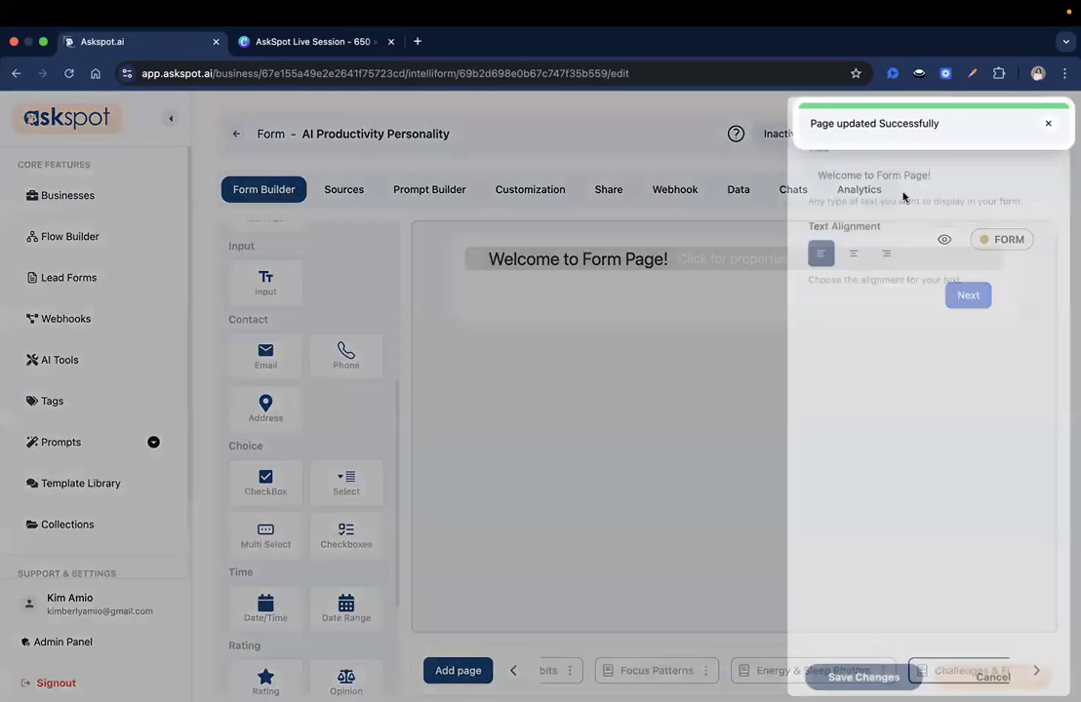
triple_click(903, 175)
key("ctrl+v")
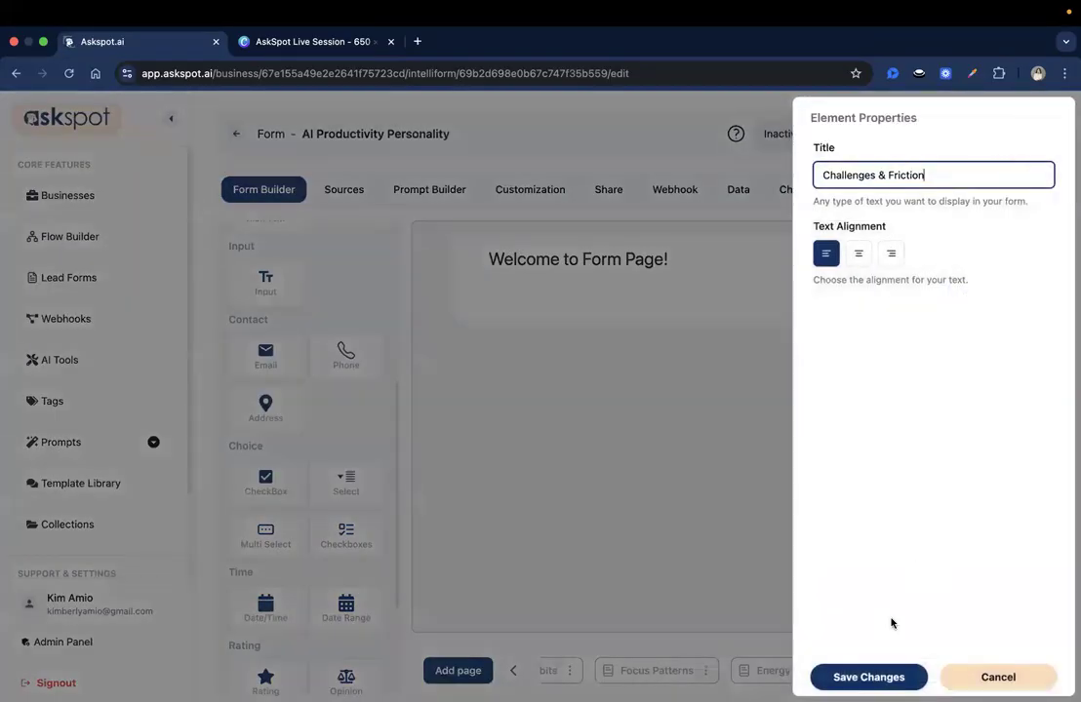
left_click(868, 677)
Add a subtitle below the page title reading "Tell us about your commonly faced challenges.".
scroll(308, 451, "up", 5)
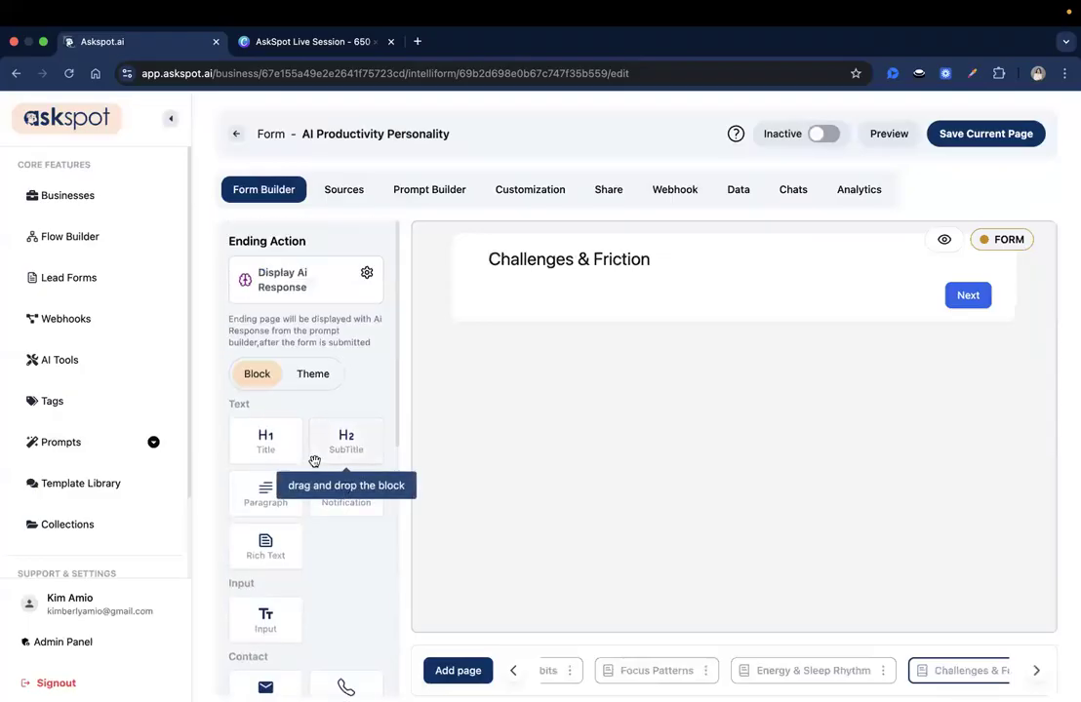
left_click_drag(339, 449, 555, 292)
left_click(555, 292)
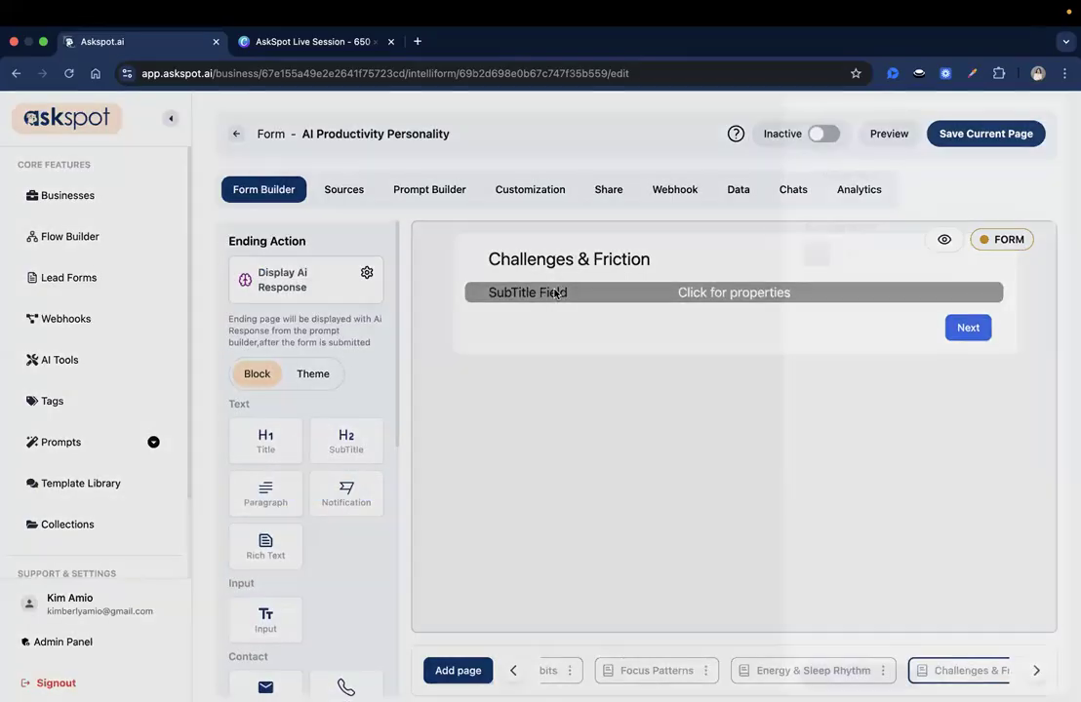
left_click(873, 175)
key("super+a")
type("Te")
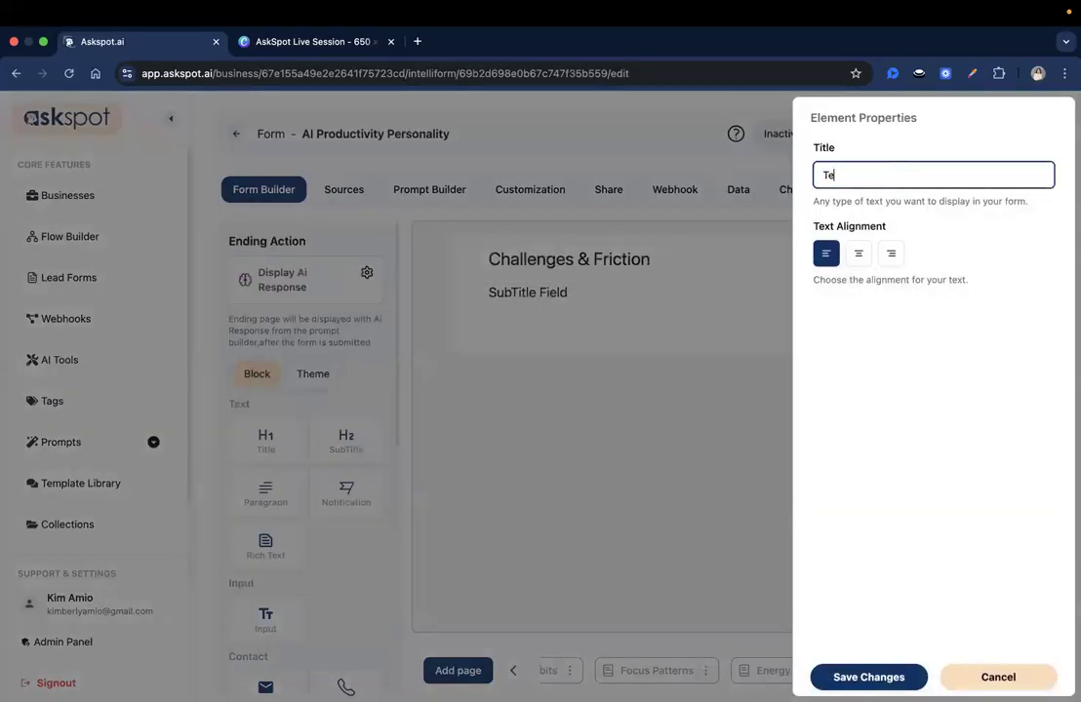
type("ll us about your common")
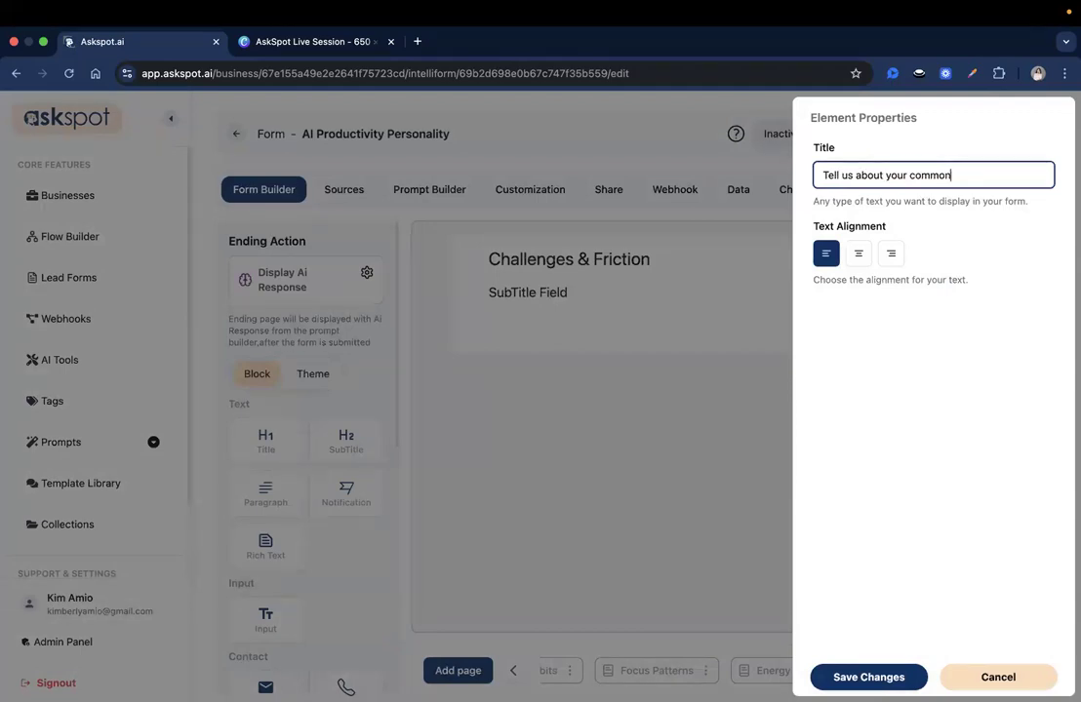
type("ly faced challenges.")
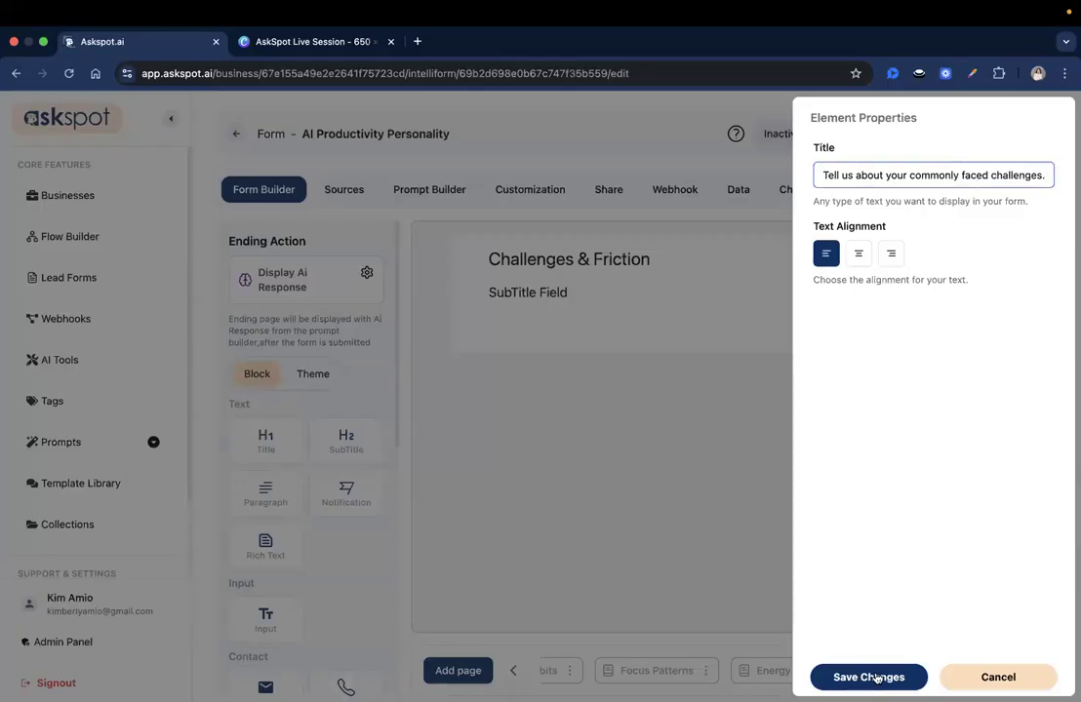
key("Return")
Add a separator and a multi-select checkboxes field below the subtitle.
scroll(348, 434, "down", 5)
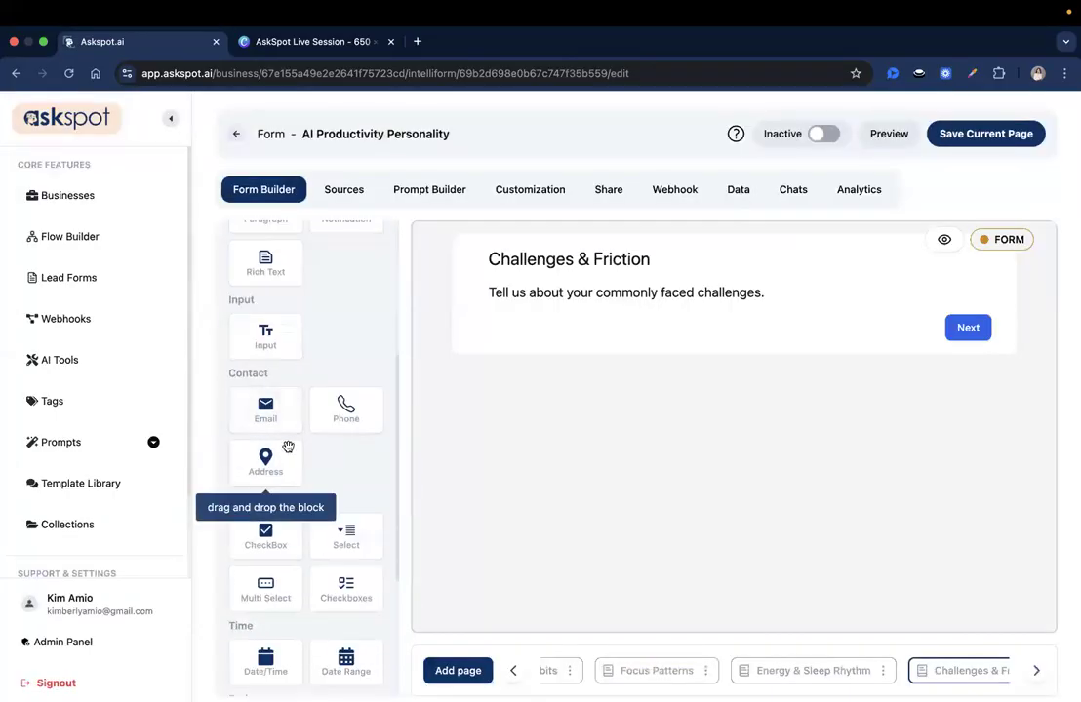
scroll(287, 449, "down", 3)
left_click_drag(265, 590, 571, 332)
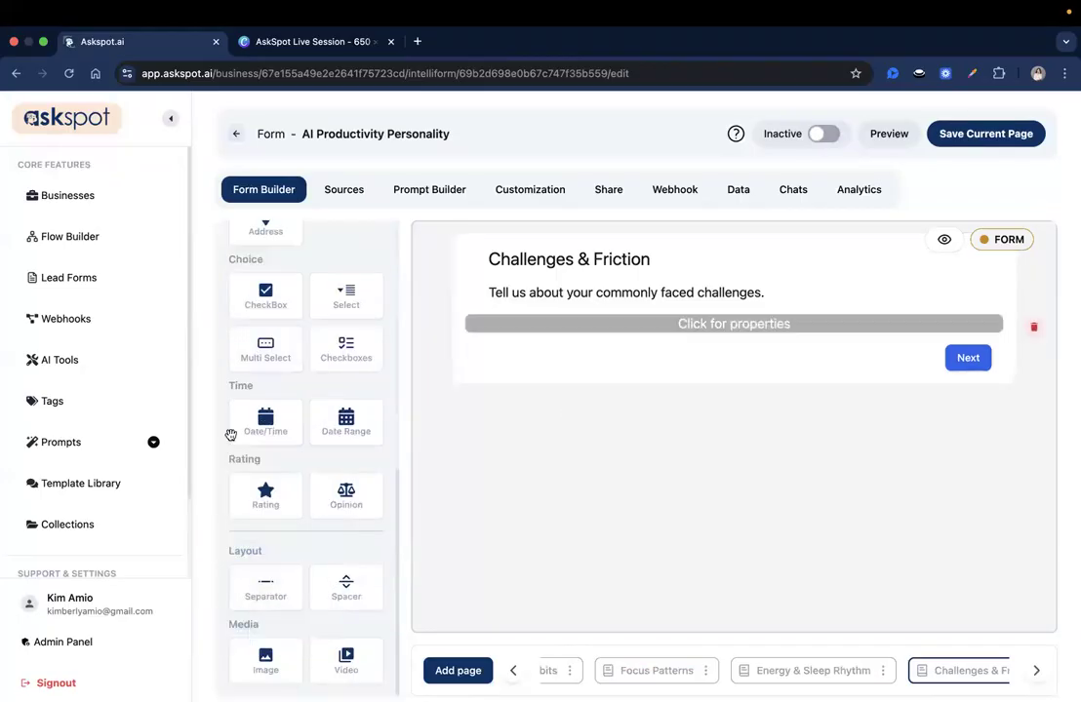
scroll(283, 420, "up", 10)
scroll(341, 430, "down", 5)
left_click_drag(348, 490, 582, 347)
Set ID biggest_productivity_challenges, label "What are your biggest productivity challenges?" and helper text "Select all that apply. Choose the issues that most often get in your way.".
left_click(688, 402)
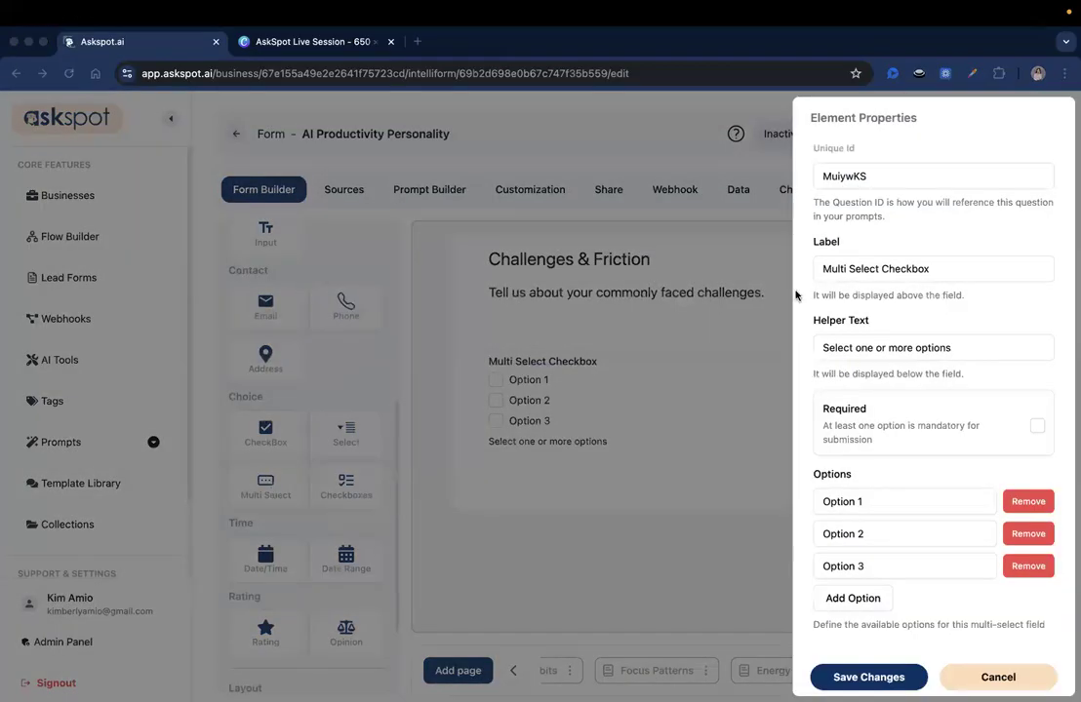
double_click(857, 177)
type("biggest_productivity_challenges")
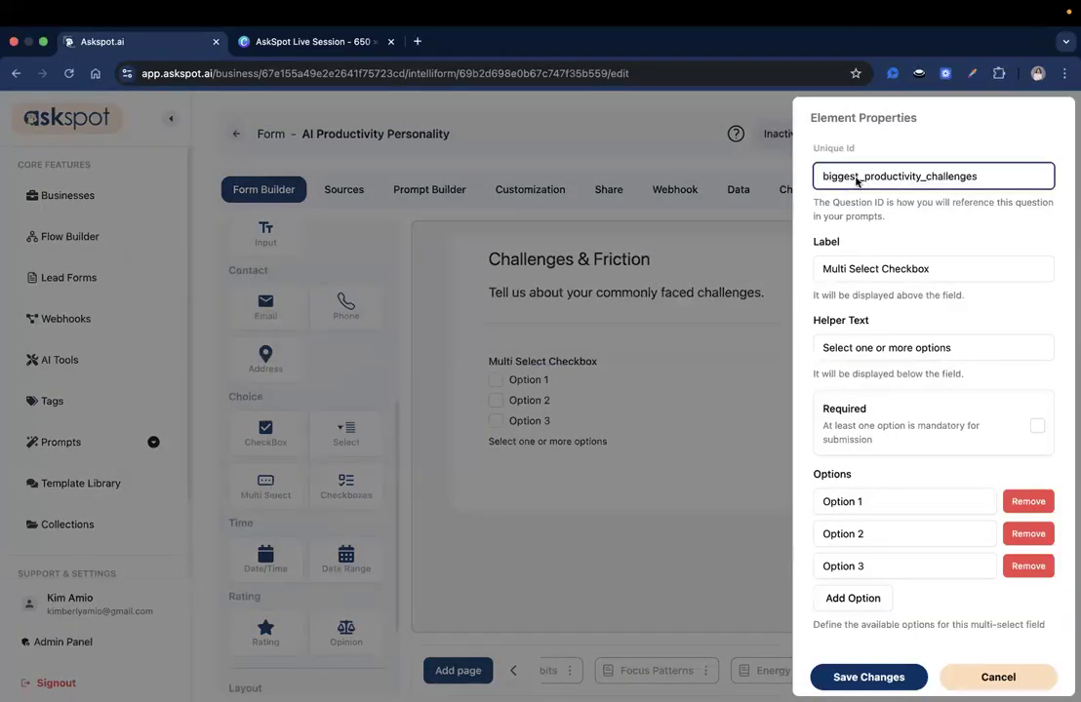
triple_click(926, 268)
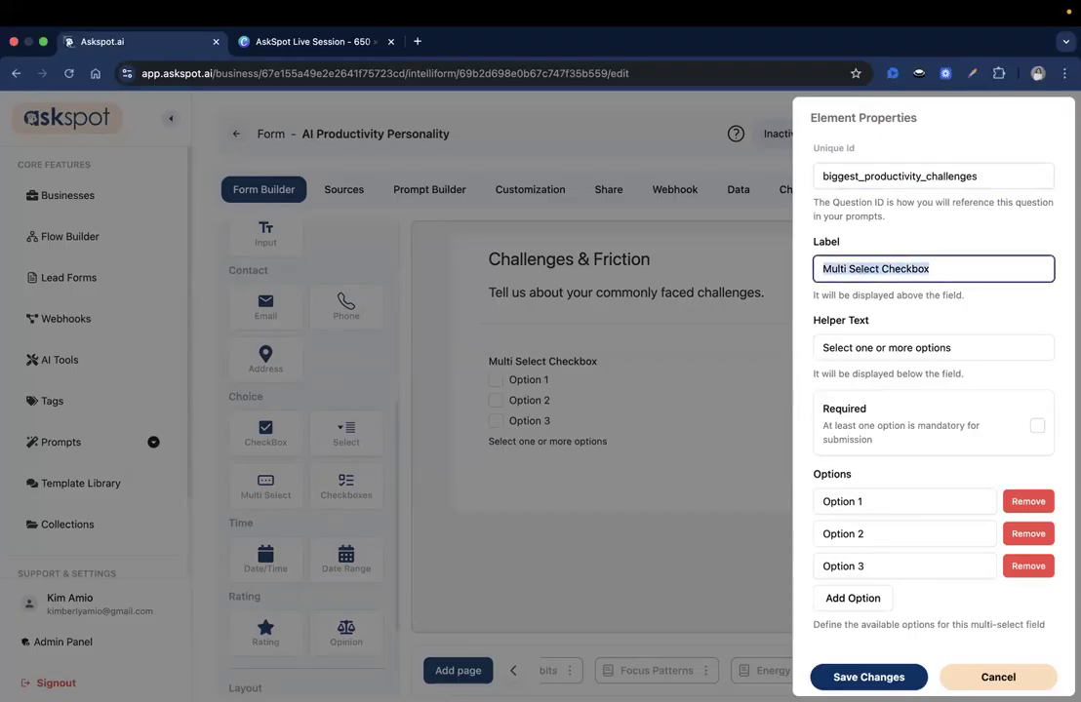
type("What are your biggest productivity challenges?")
key("super+Tab")
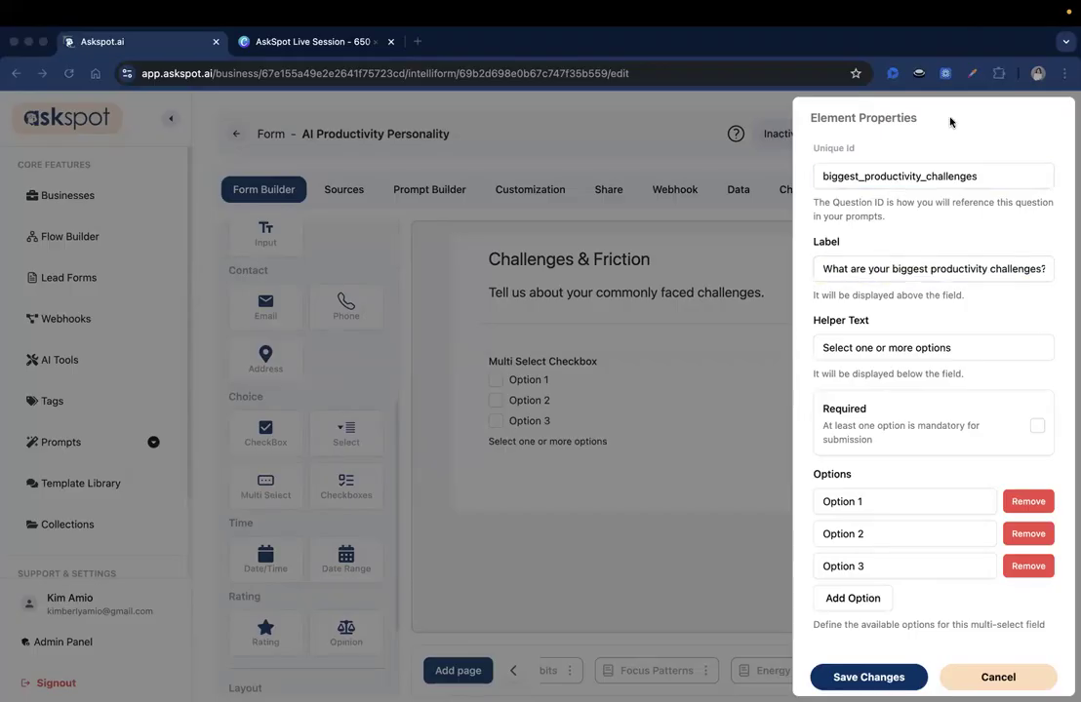
key("super+Tab")
triple_click(863, 347)
type("Choose the issues that most often get in your way")
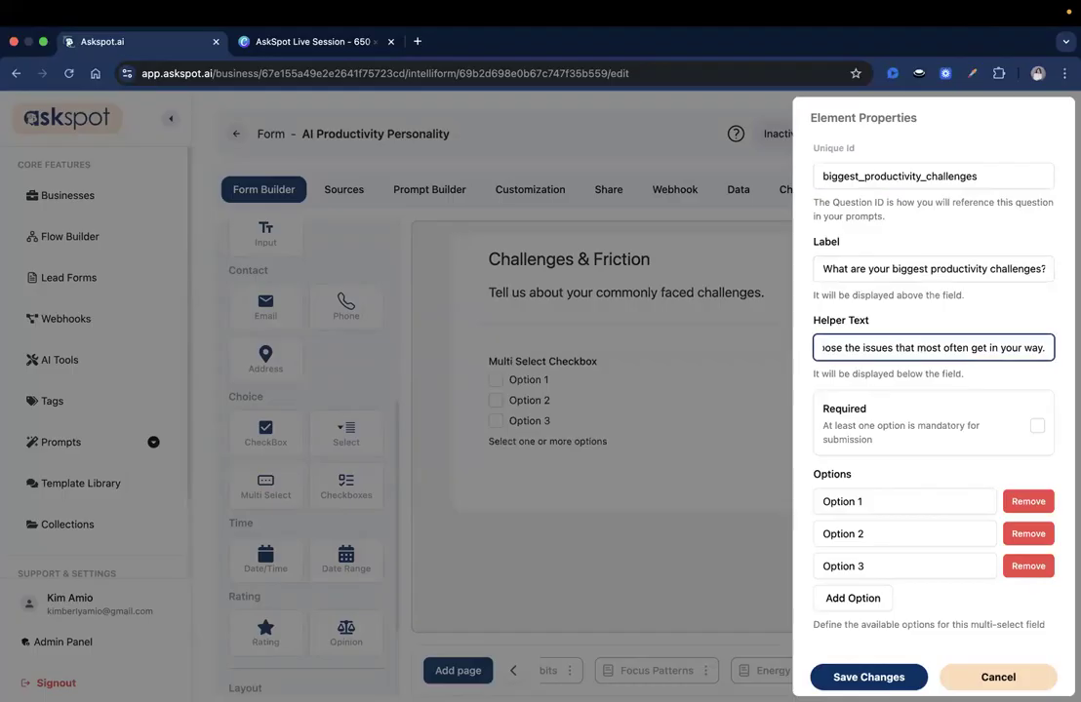
key("super+Tab")
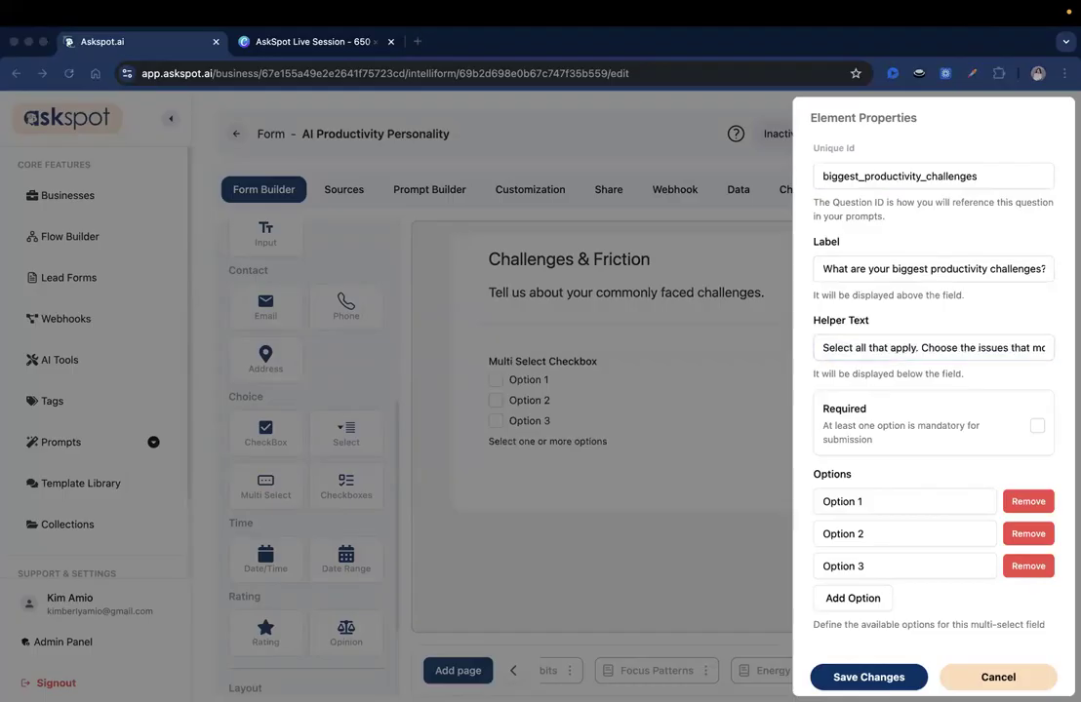
Rename the three default checkbox options to "Procrastination", "Burnout" and "Lack of structure".
key("super+Tab")
triple_click(896, 495)
type("Procrastination")
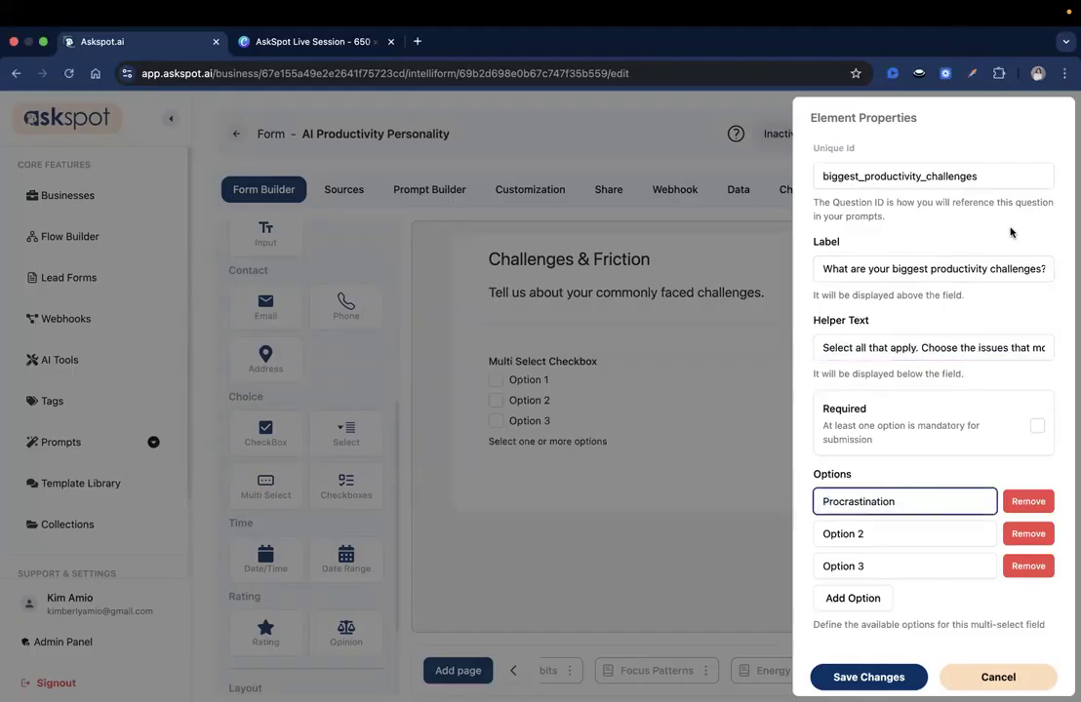
key("super+Tab")
key("super+Tab")
triple_click(862, 536)
type("Burnout")
key("super+Tab")
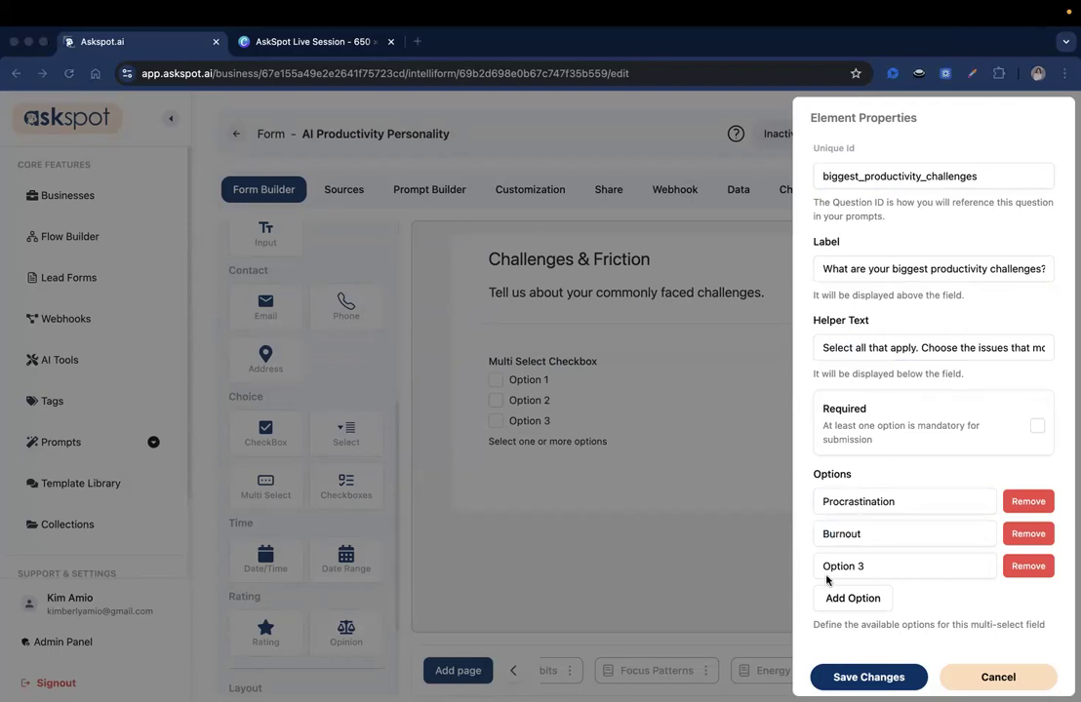
double_click(884, 558)
type("Lack of structure")
Add four more options to the productivity challenges question.
left_click(854, 598)
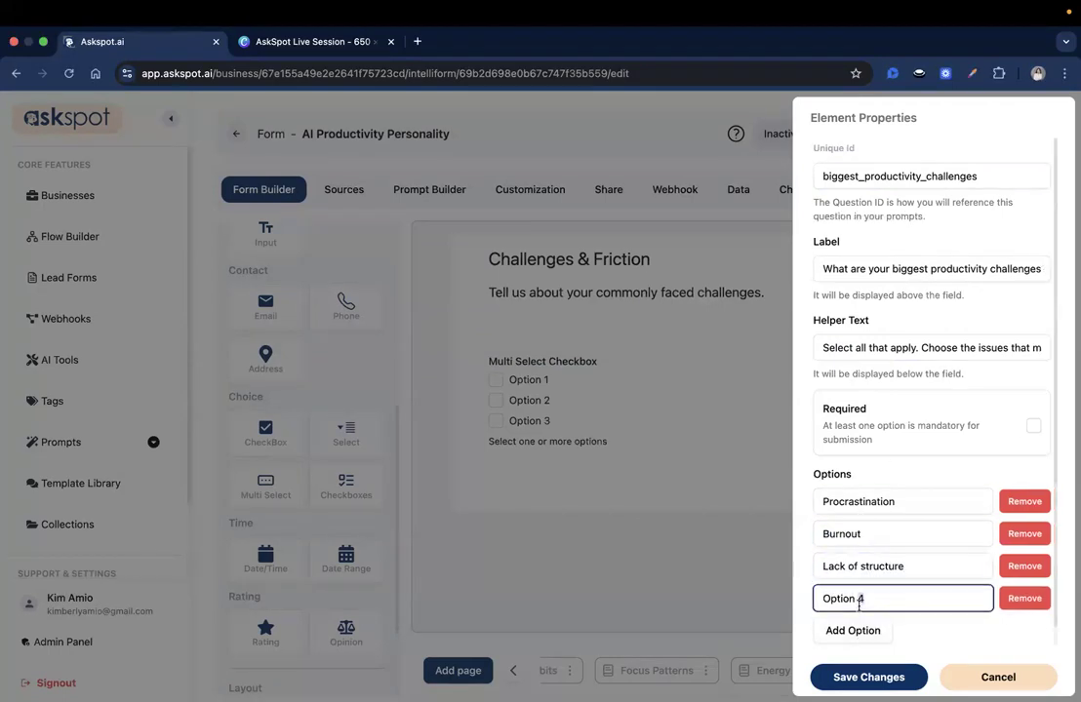
scroll(859, 615, "down", 1)
left_click(852, 615)
scroll(851, 616, "down", 1)
left_click(851, 614)
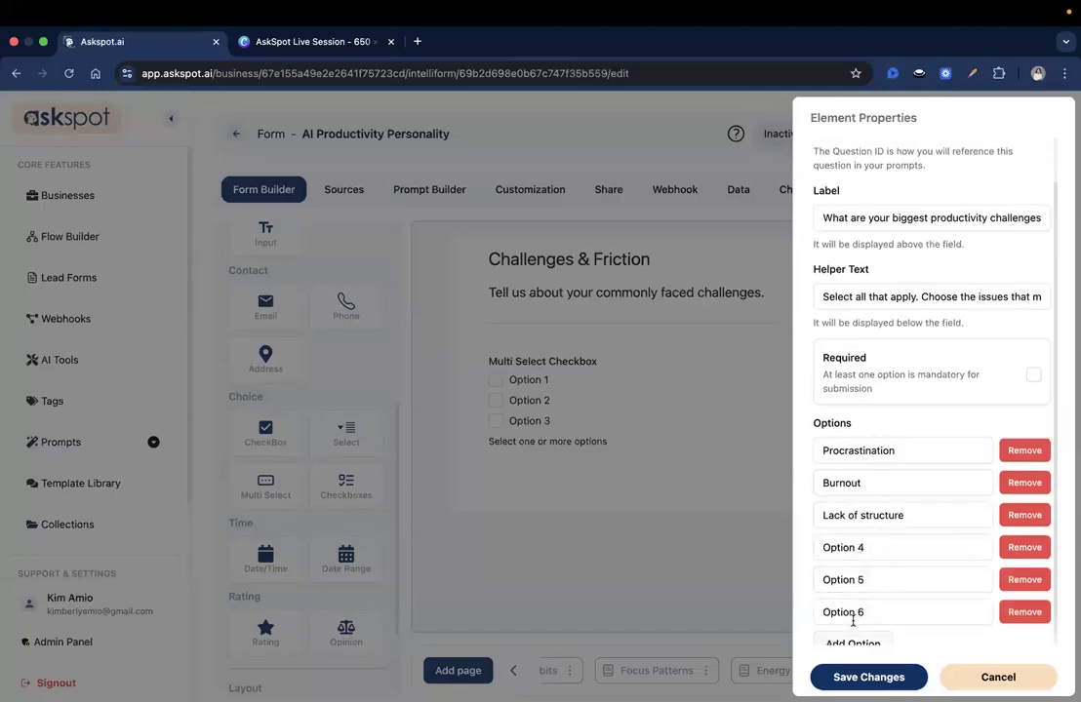
scroll(850, 616, "down", 1)
left_click(850, 614)
scroll(850, 618, "down", 1)
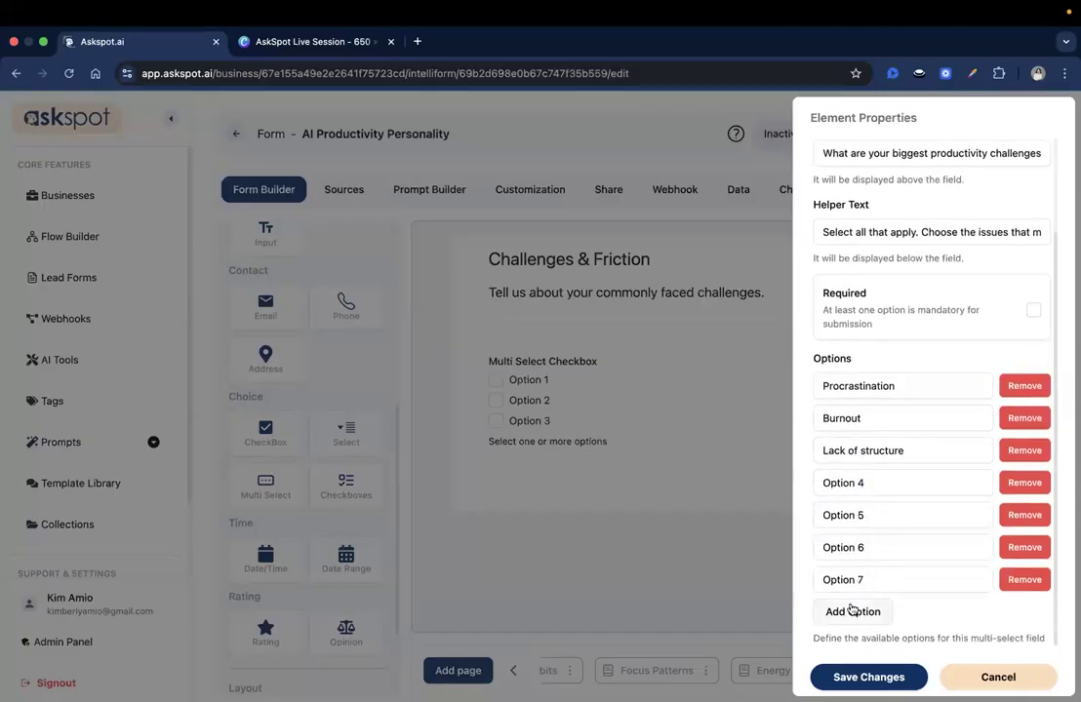
Rename options 4 and 5 to "Too many interruptions" and "Low motivation".
key("super+Tab")
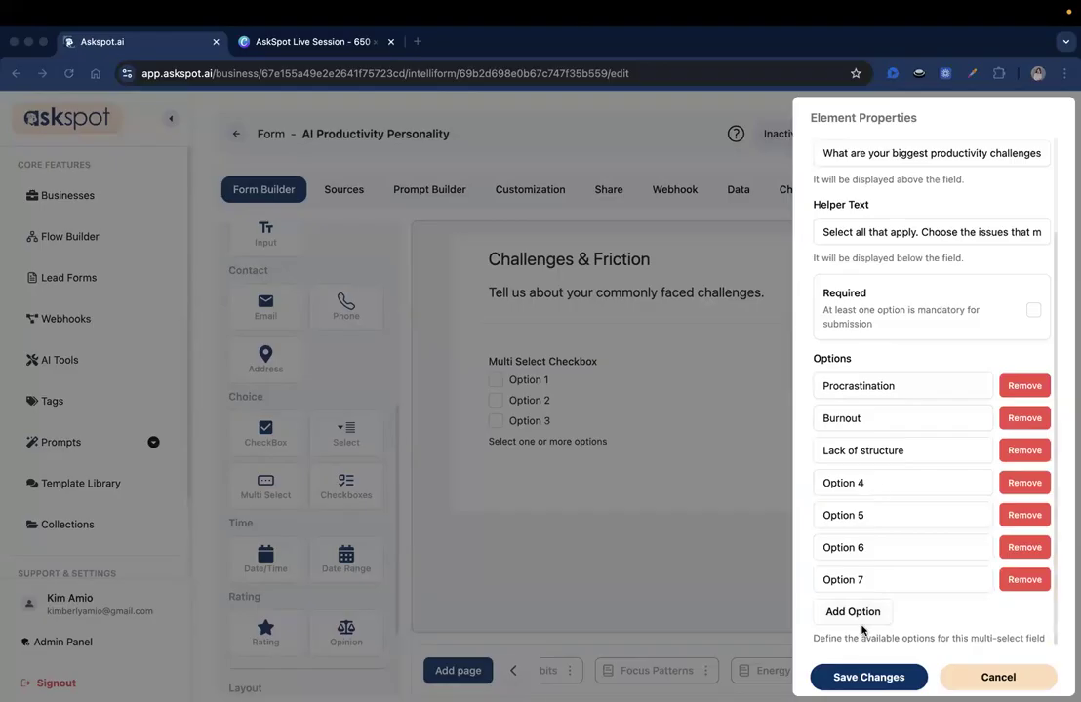
triple_click(881, 485)
type("Too many interruptions")
key("super+Tab")
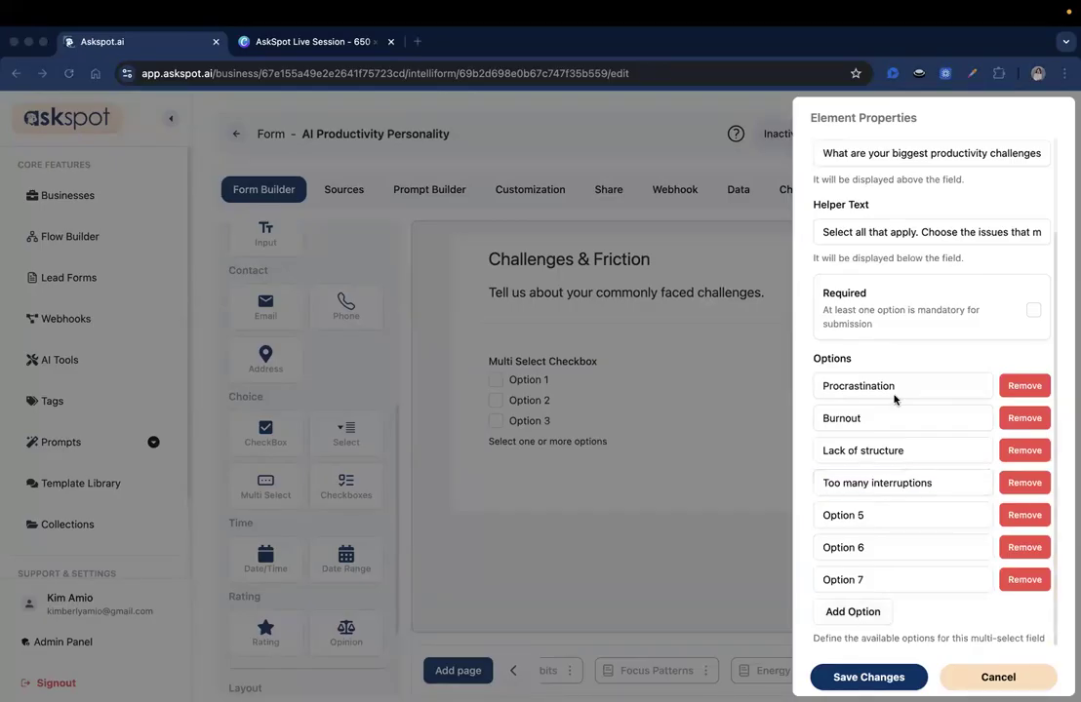
triple_click(864, 512)
type("Low motivation")
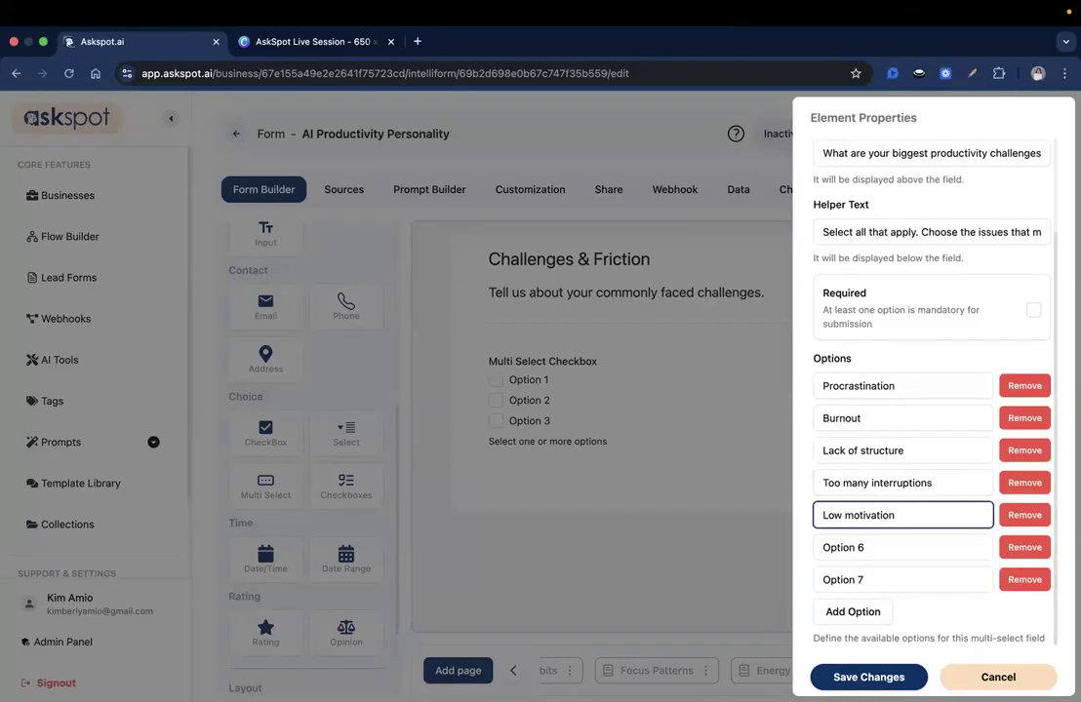
Rename options 6 and 7 to "Difficulty prioritizing" and "Overplanning without action".
key("super+Tab")
key("super+Tab")
triple_click(863, 548)
type("Difficulty prioritizing")
key("super+Tab")
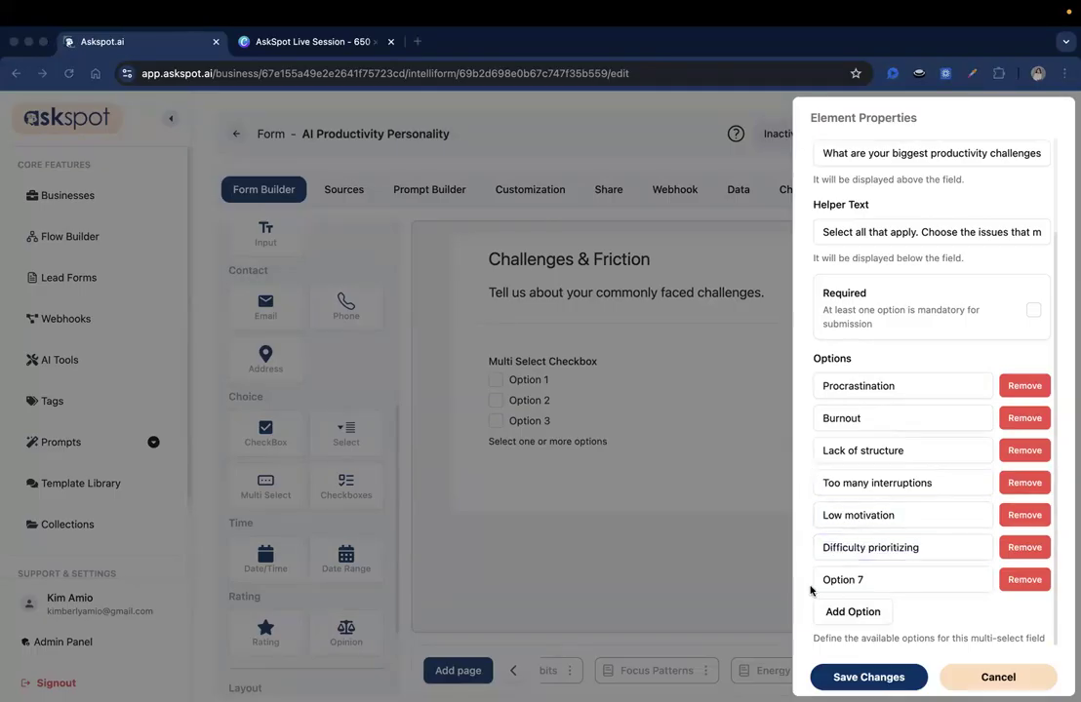
key("super+Tab")
triple_click(834, 580)
type("Overplanning without action")
Add an eighth option "Perfectionism", then save the field's changes and the current page.
left_click(851, 611)
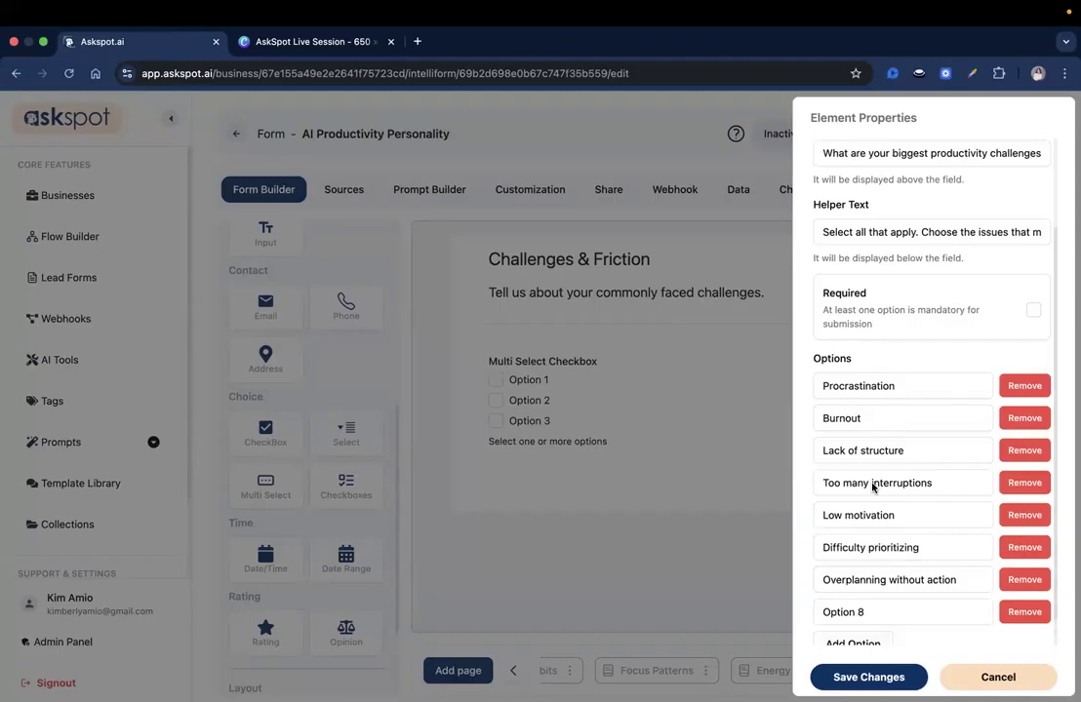
key("super+Tab")
key("super+Tab")
triple_click(896, 611)
type("Perfectionism")
left_click(869, 677)
left_click(1003, 138)
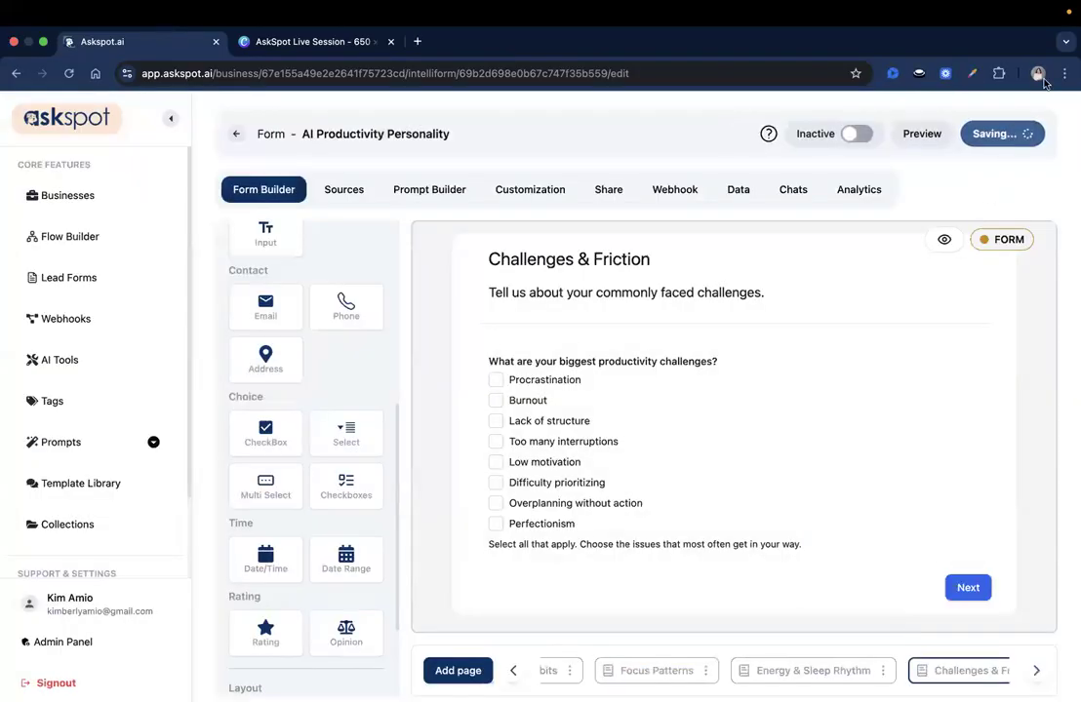
Add a Select field below the checkboxes with ID overwhelm_response and a label asking what usually happens when you feel overwhelmed.
key("super+Tab")
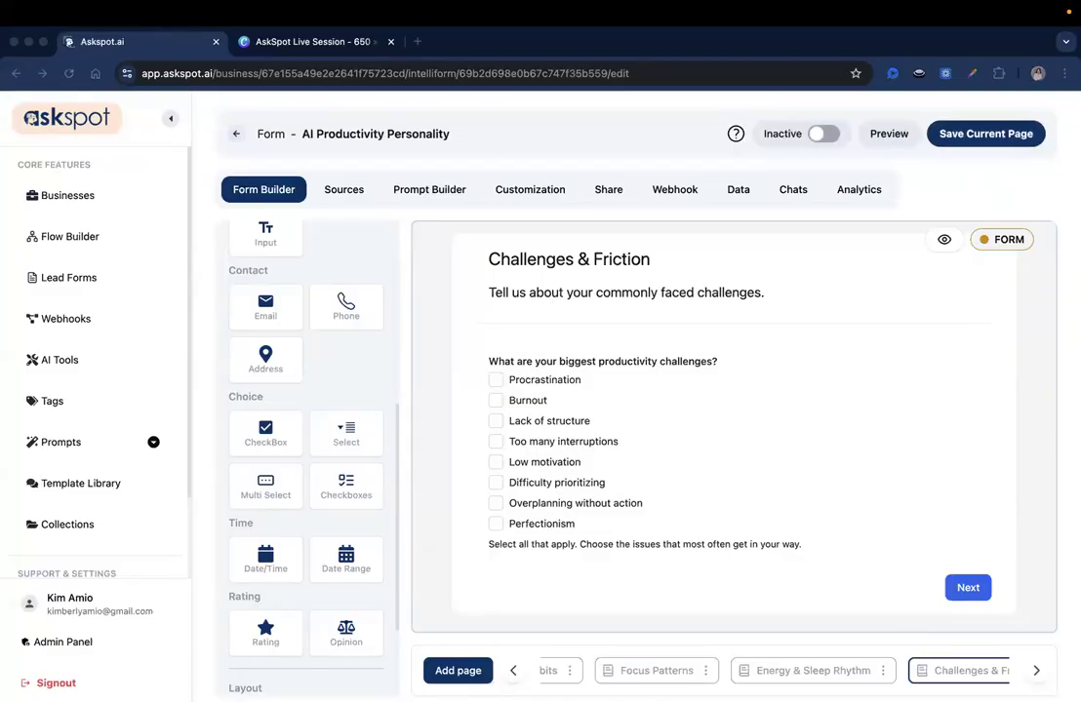
left_click_drag(346, 435, 556, 596)
left_click(558, 590)
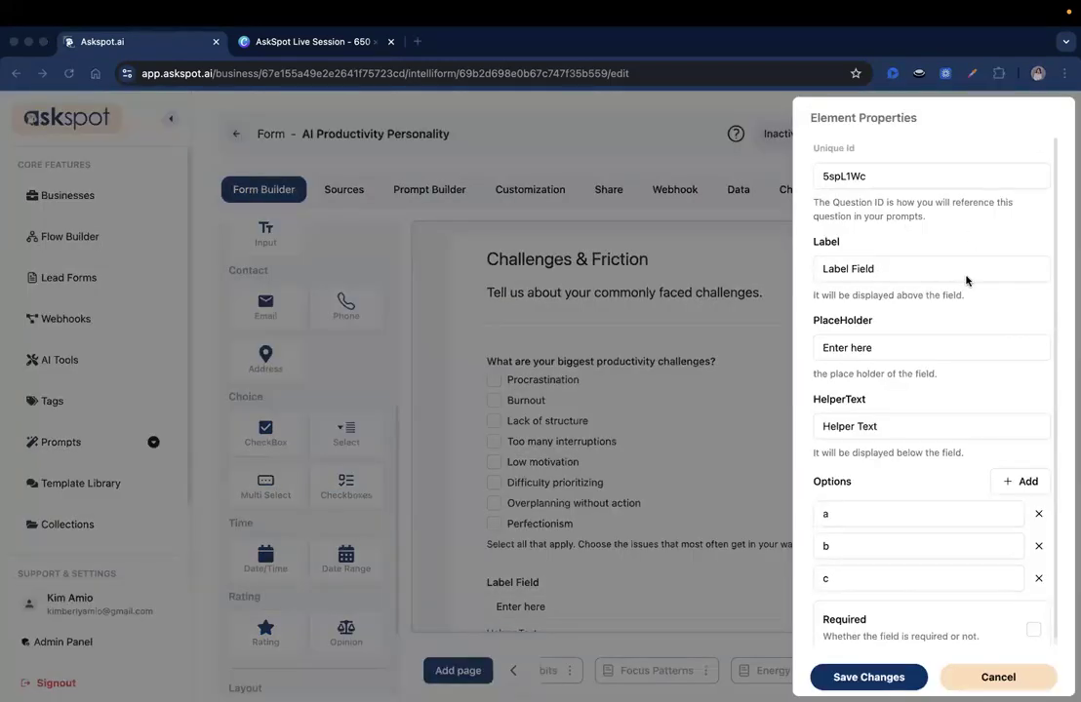
double_click(913, 174)
type("overwhelm_response")
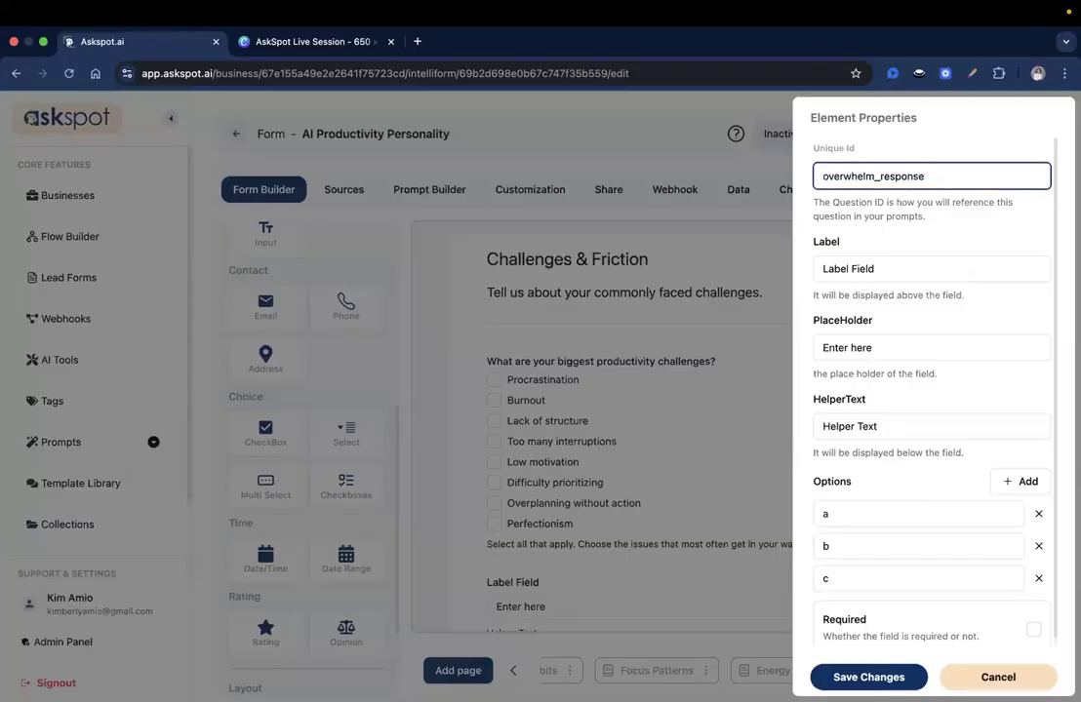
triple_click(827, 269)
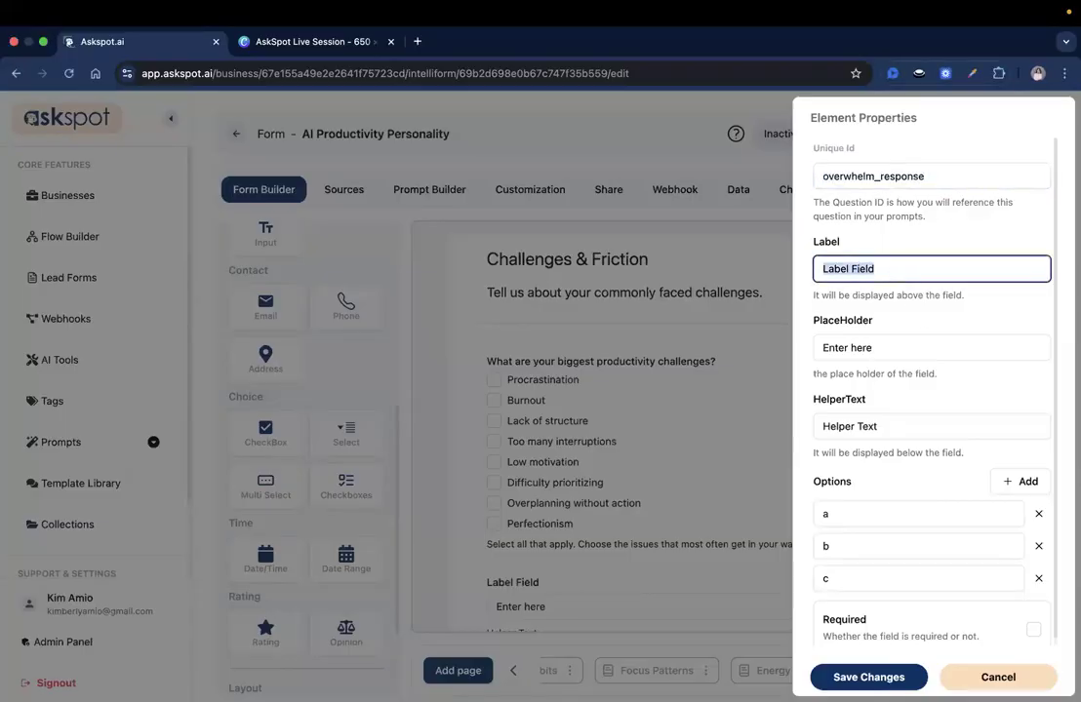
key("super+v")
key("super+Tab")
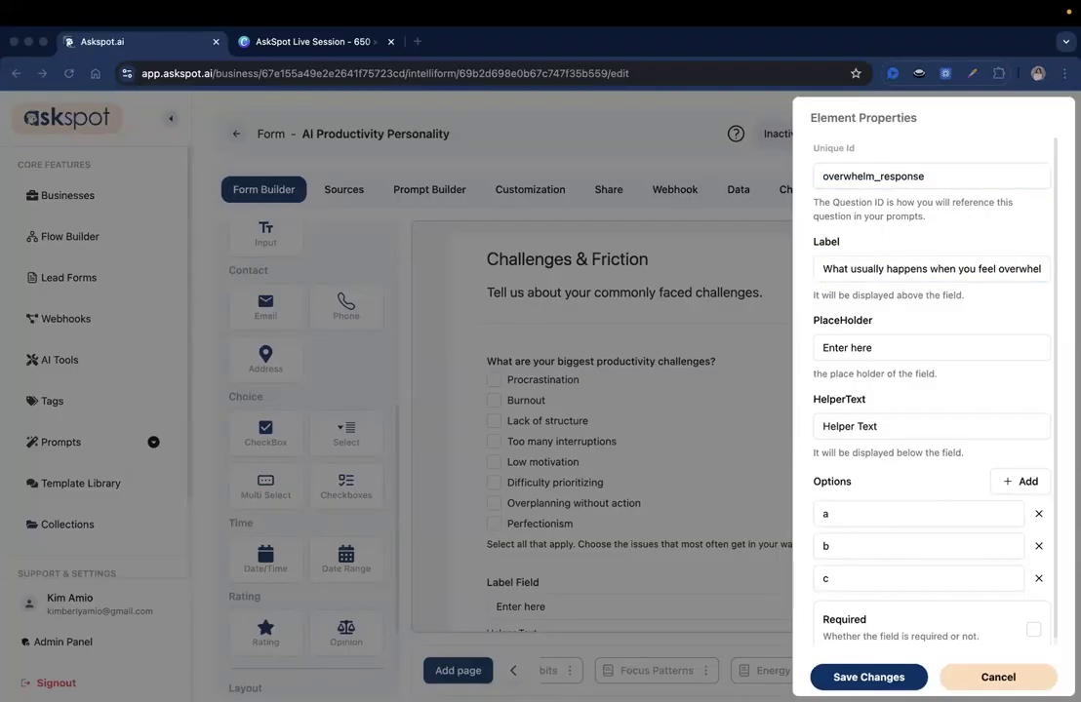
triple_click(899, 349)
key("super+v")
key("super+z")
Set the overwhelm question's helper text to "This helps identify how stress affects your productivity style.".
left_click(883, 445)
triple_click(883, 438)
type("This helps identify how stress affects your productivity style.")
left_click_drag(881, 429, 762, 428)
left_click(894, 427)
scroll(992, 429, "right", 2)
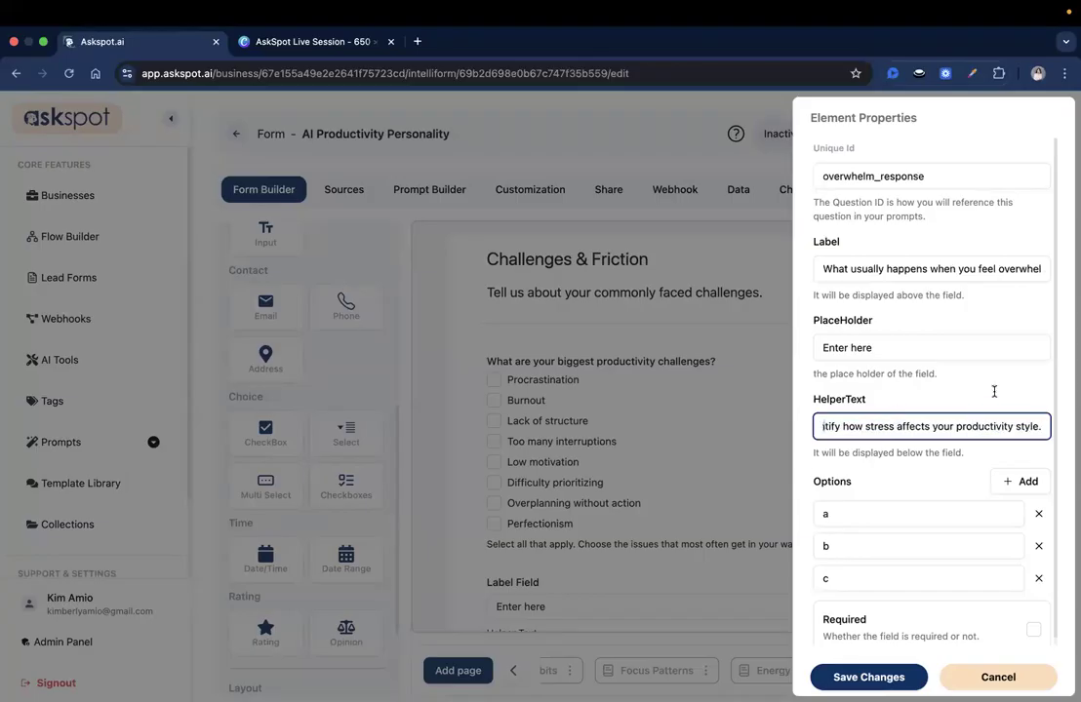
scroll(994, 392, "down", 1)
key("super+Tab")
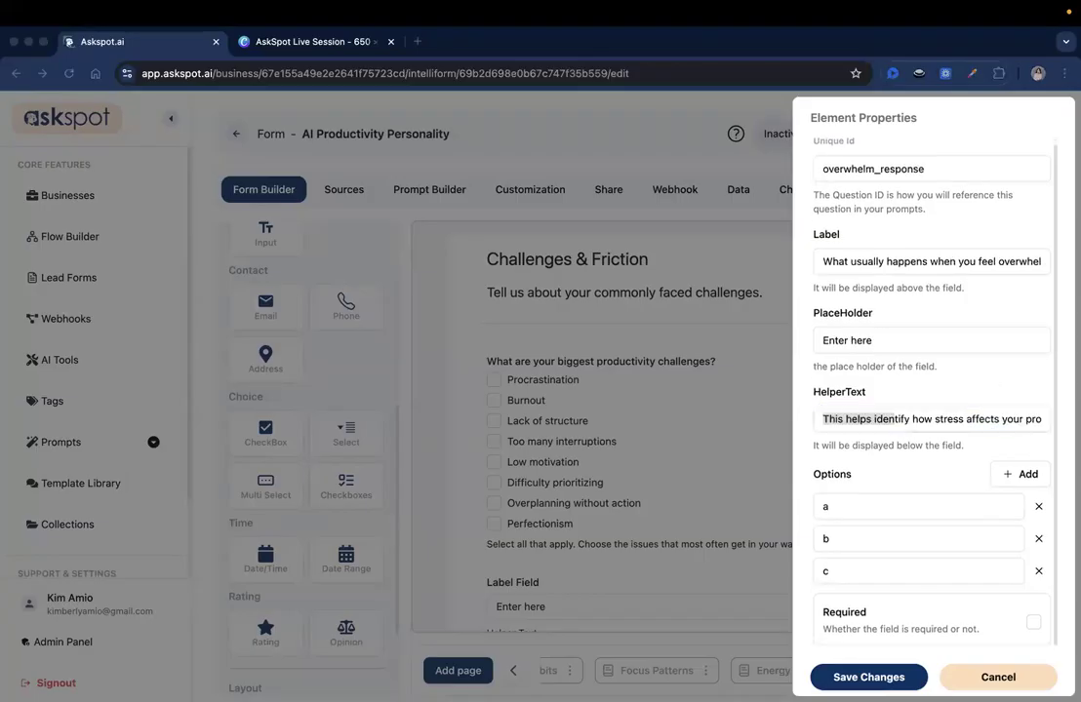
Rename the overwhelm question's first two options to "I freeze and avoid tasks" and "I make a plan and organize everything".
left_click(853, 498)
left_click(855, 499)
key("super+a")
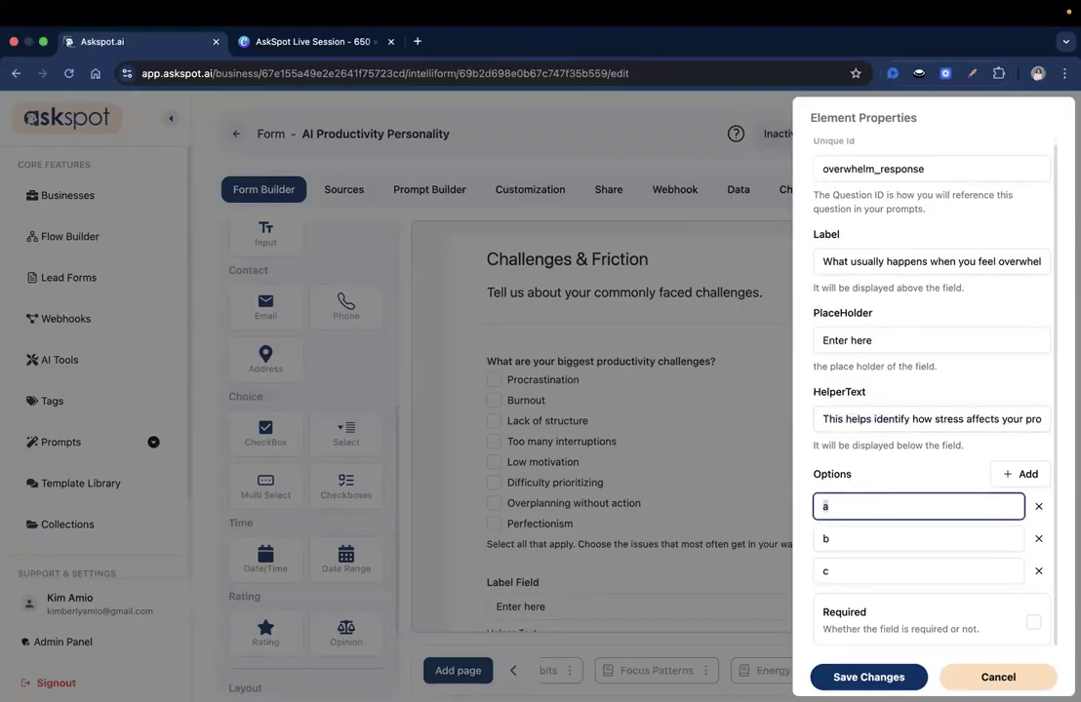
type("I freeze and avoid tasks")
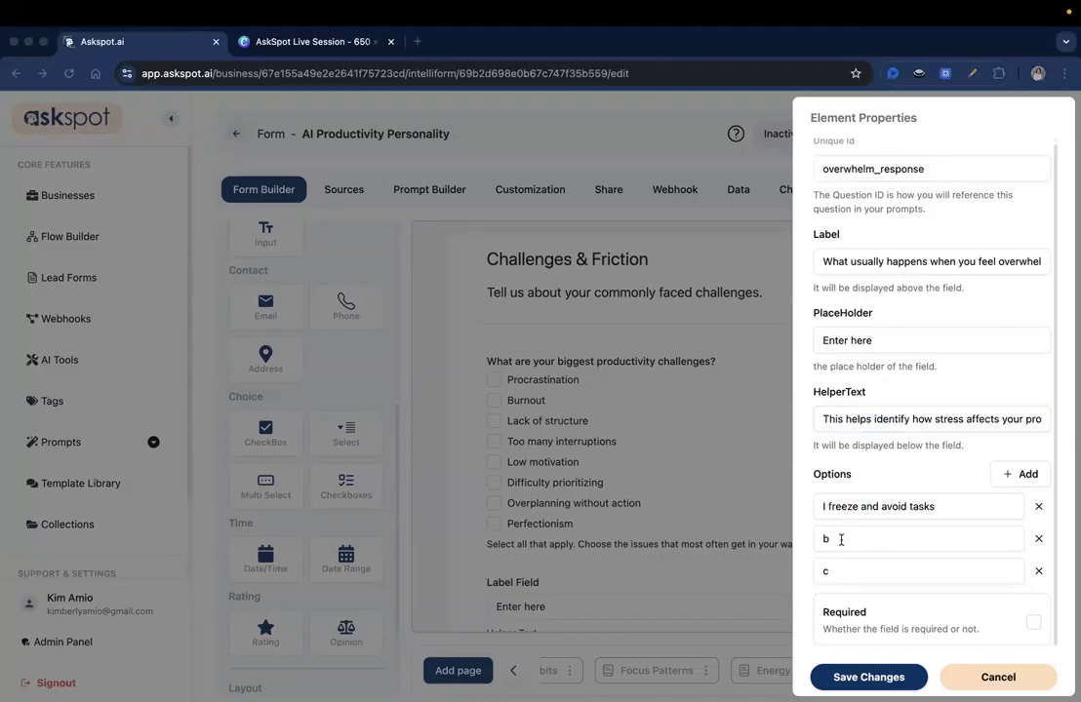
double_click(841, 539)
type("I freeze and avoid tasks")
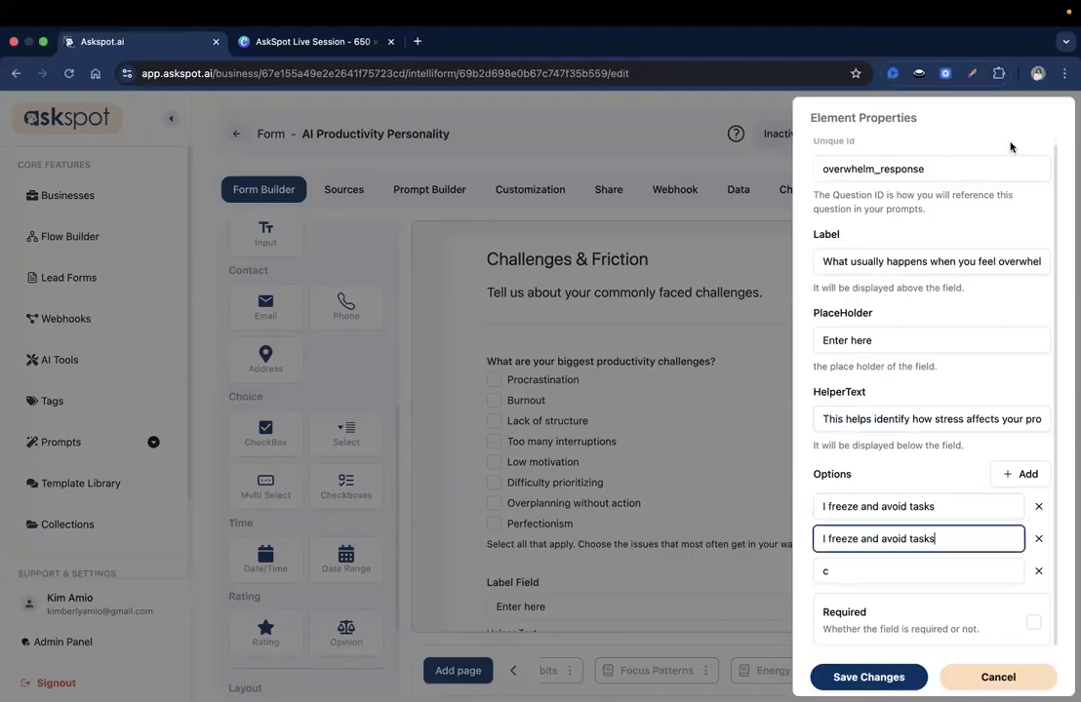
double_click(896, 539)
key("super+a")
type("I make a plan and organize everything")
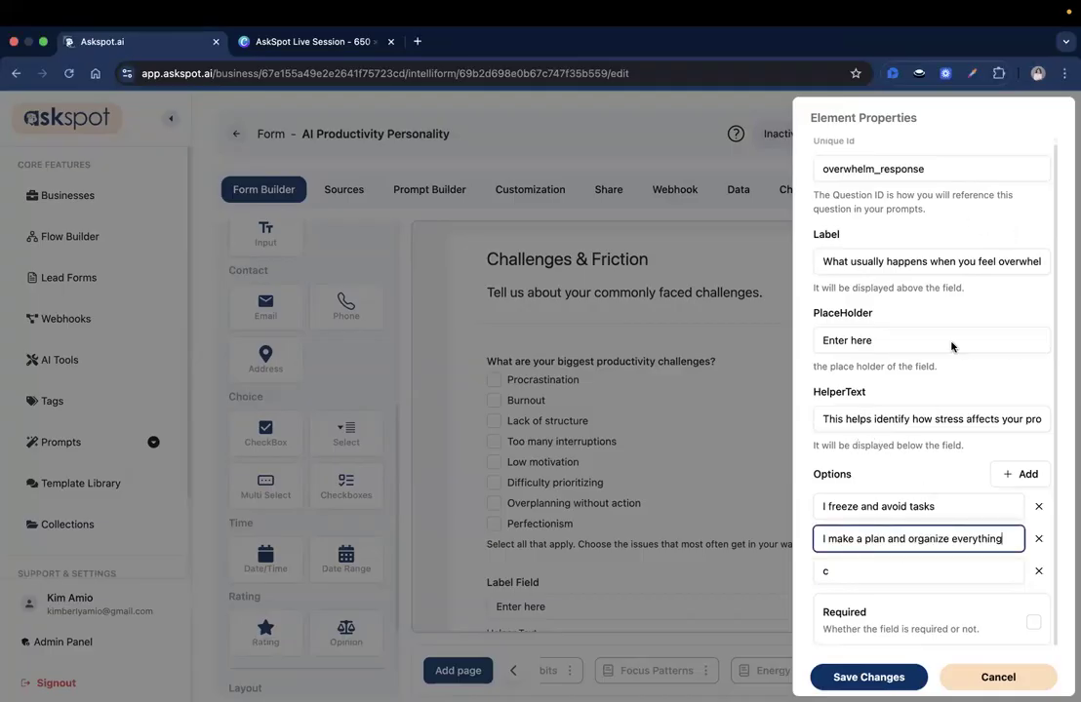
Rename the third option "I work reactively on urgent things" and add two more, naming the fourth "I shut down and need a break".
double_click(888, 571)
type("I work reactively on urgent things")
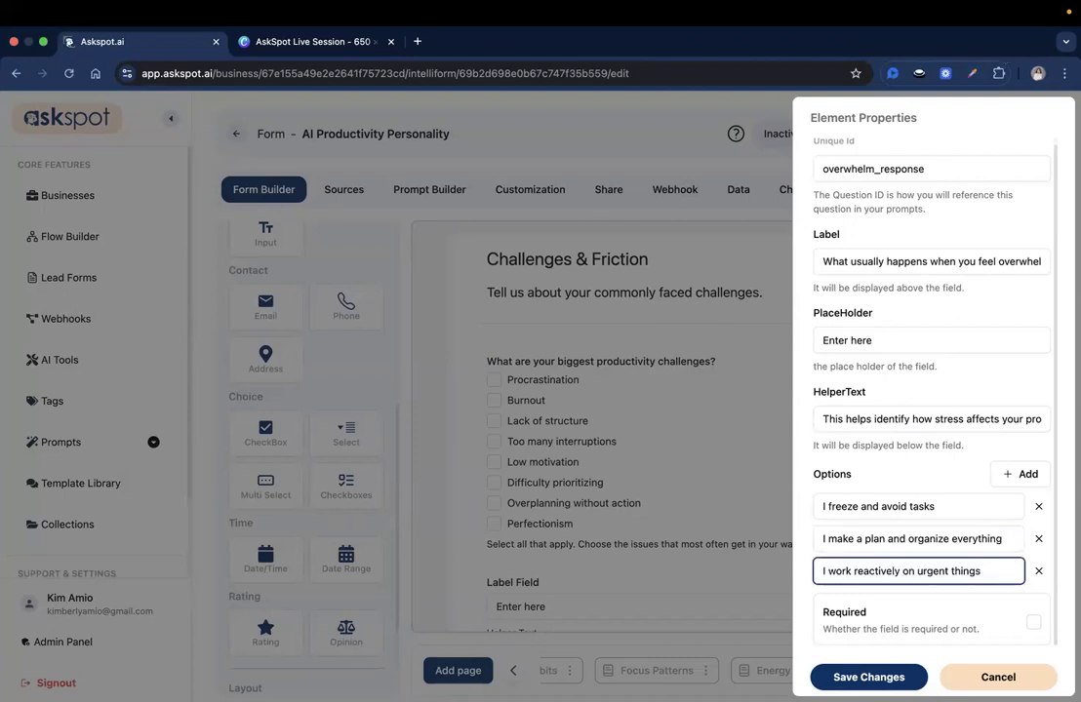
left_click(997, 477)
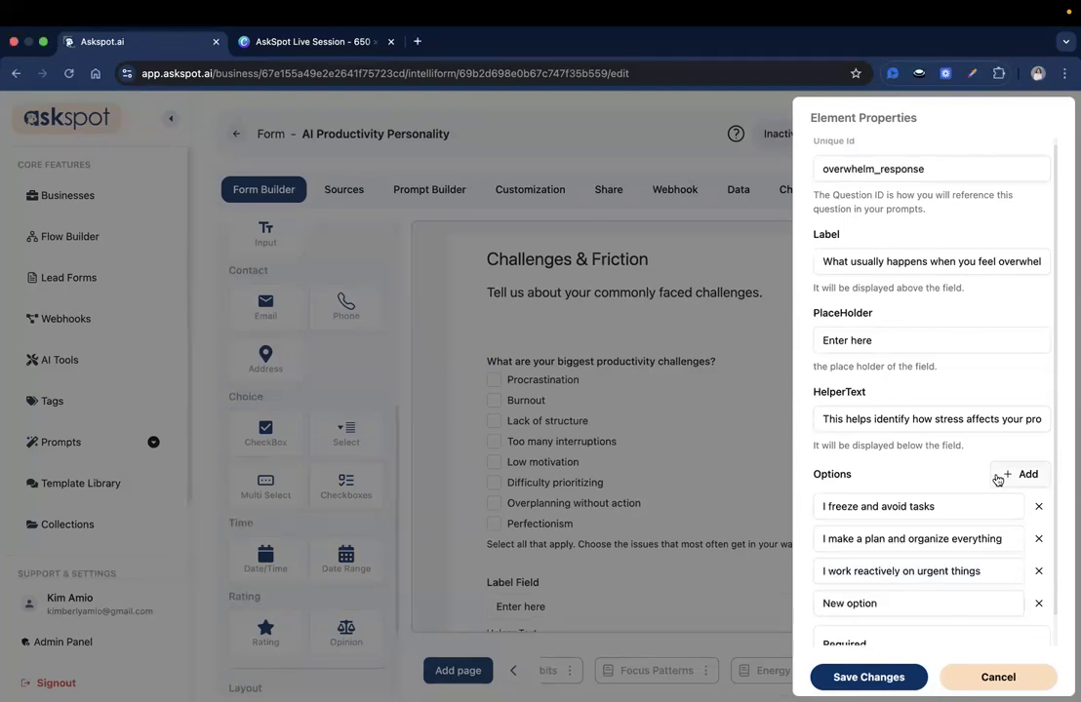
left_click(997, 477)
left_click(888, 539)
key("super+a")
type("I shut down and need a break")
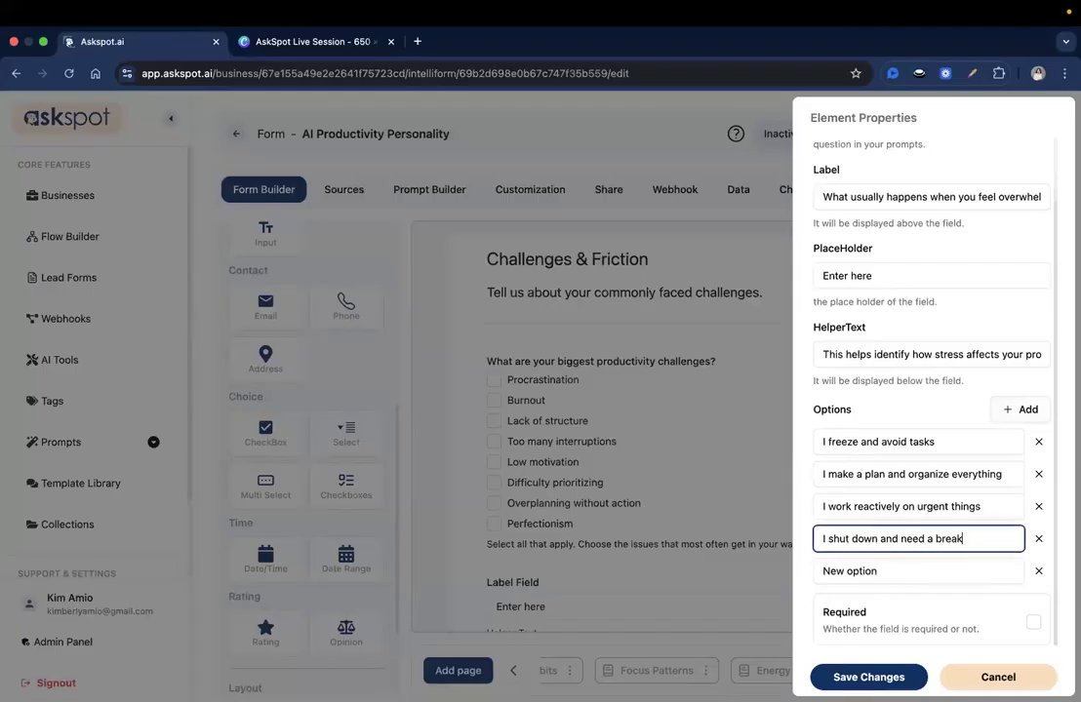
Name the fifth option "I ask for support or accountability", then save the field's changes and the current page.
key("super+Tab")
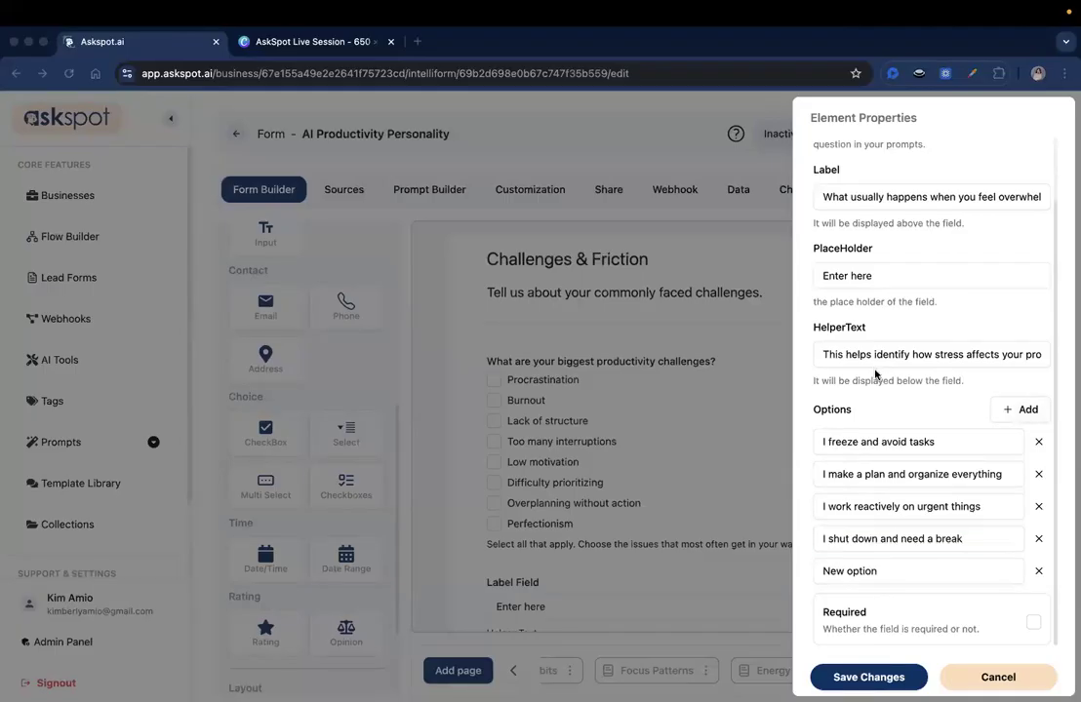
left_click(861, 574)
triple_click(855, 574)
type("I ask for support or accountability")
left_click_drag(829, 573, 980, 571)
left_click(946, 573)
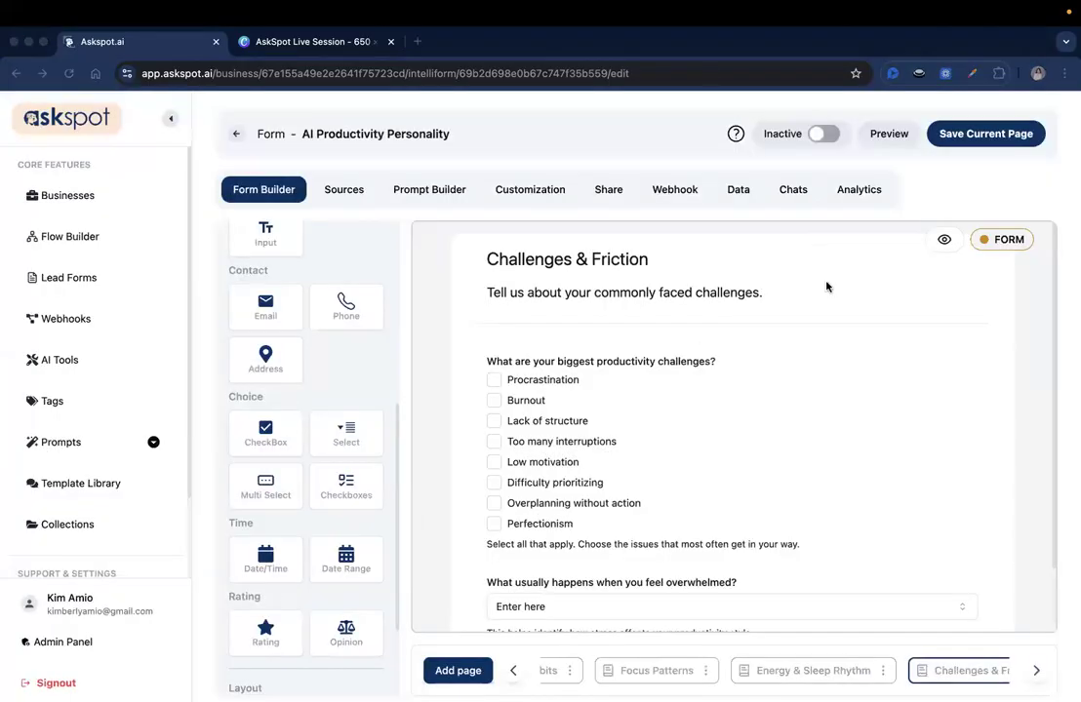
left_click(957, 134)
Add a Select field below the overwhelm question with ID accountability_preference and label "What helps you stay on track the most?".
scroll(741, 451, "down", 2)
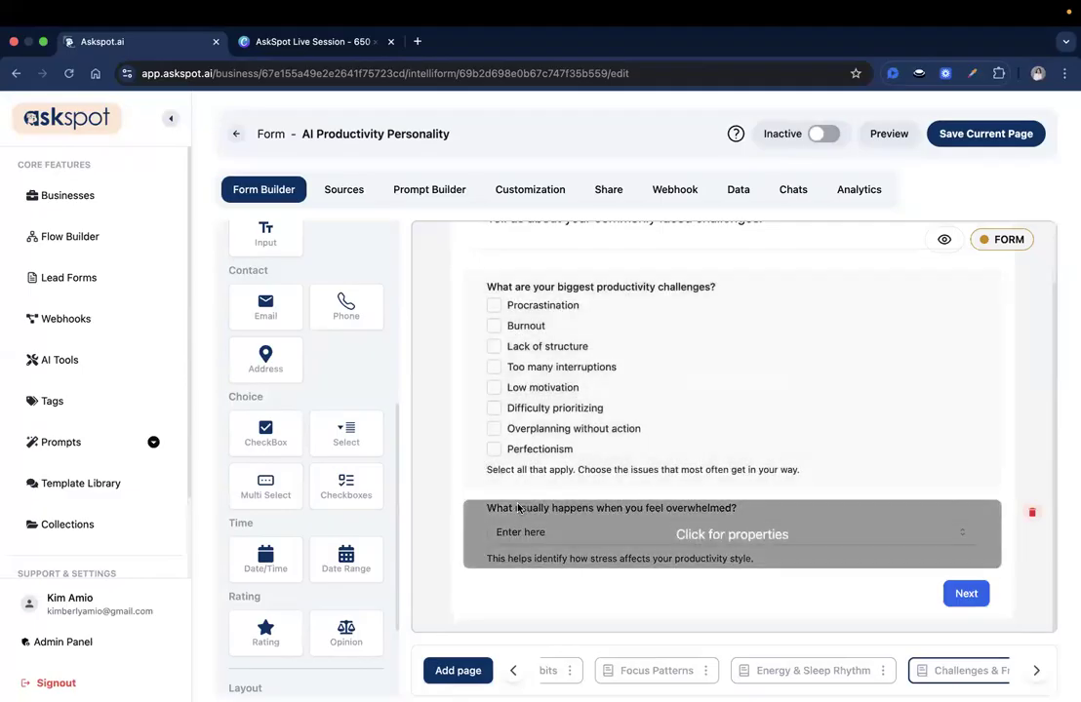
left_click_drag(349, 439, 591, 593)
left_click(590, 593)
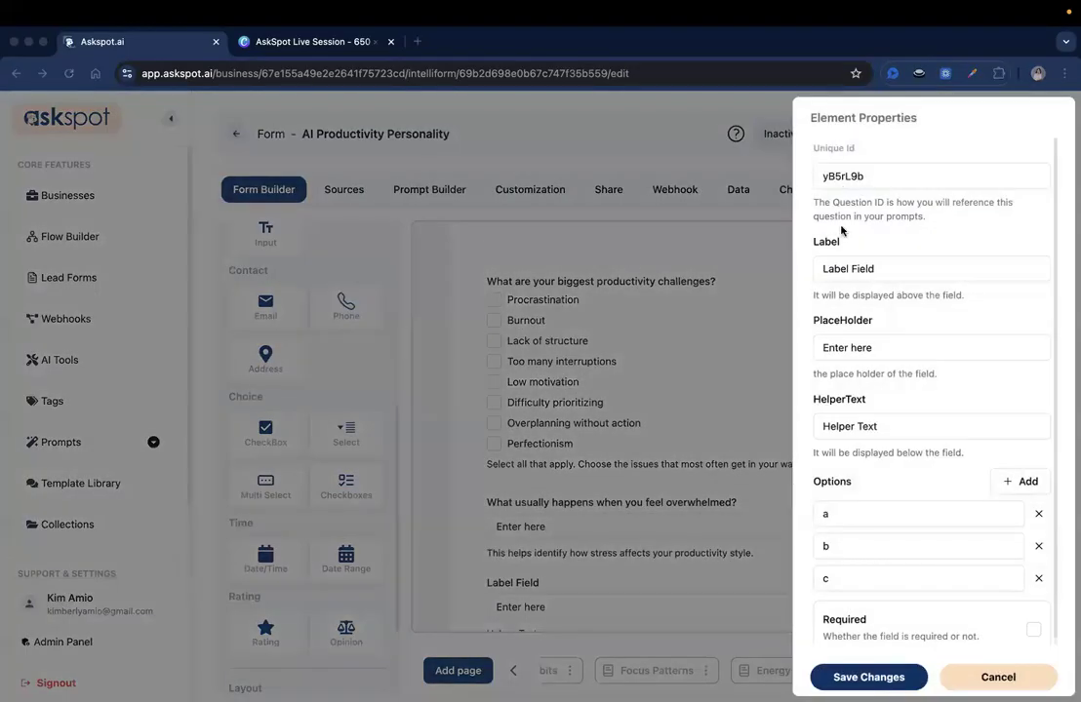
double_click(857, 177)
type("accountability_preference")
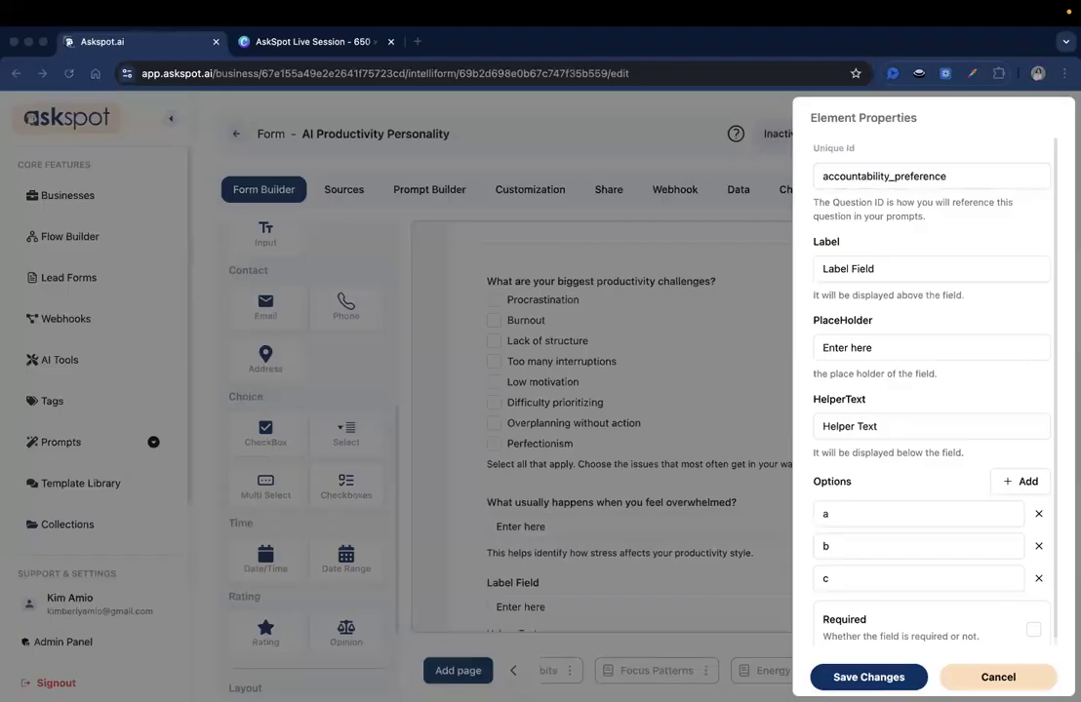
triple_click(927, 268)
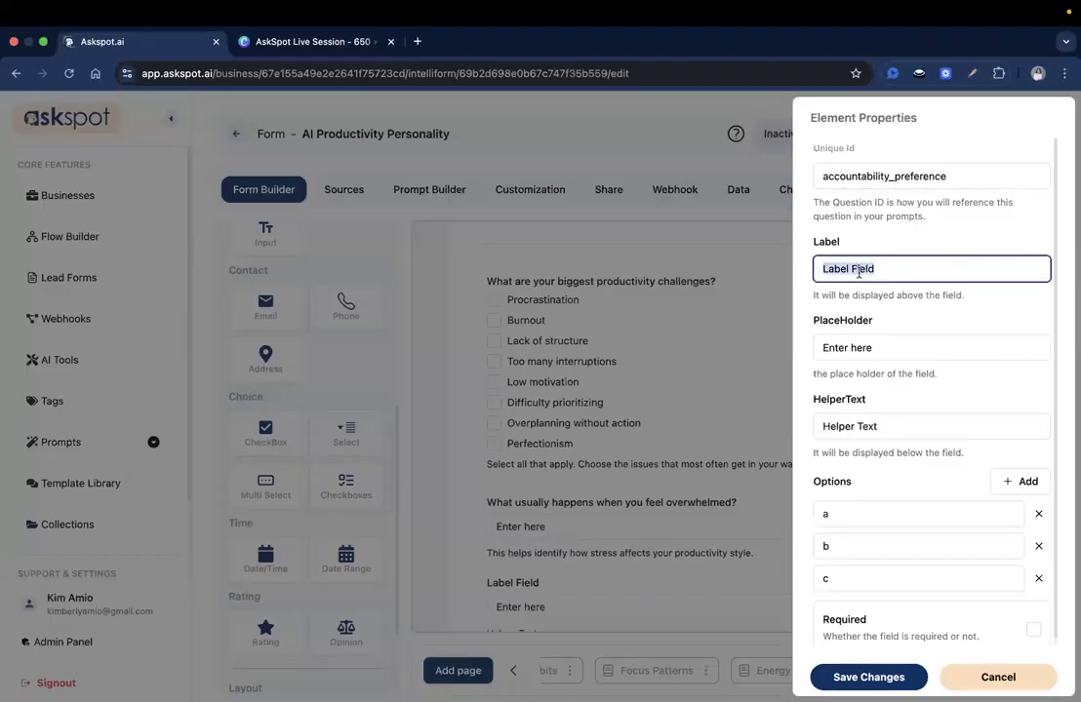
type("What helps you stay on track the most?")
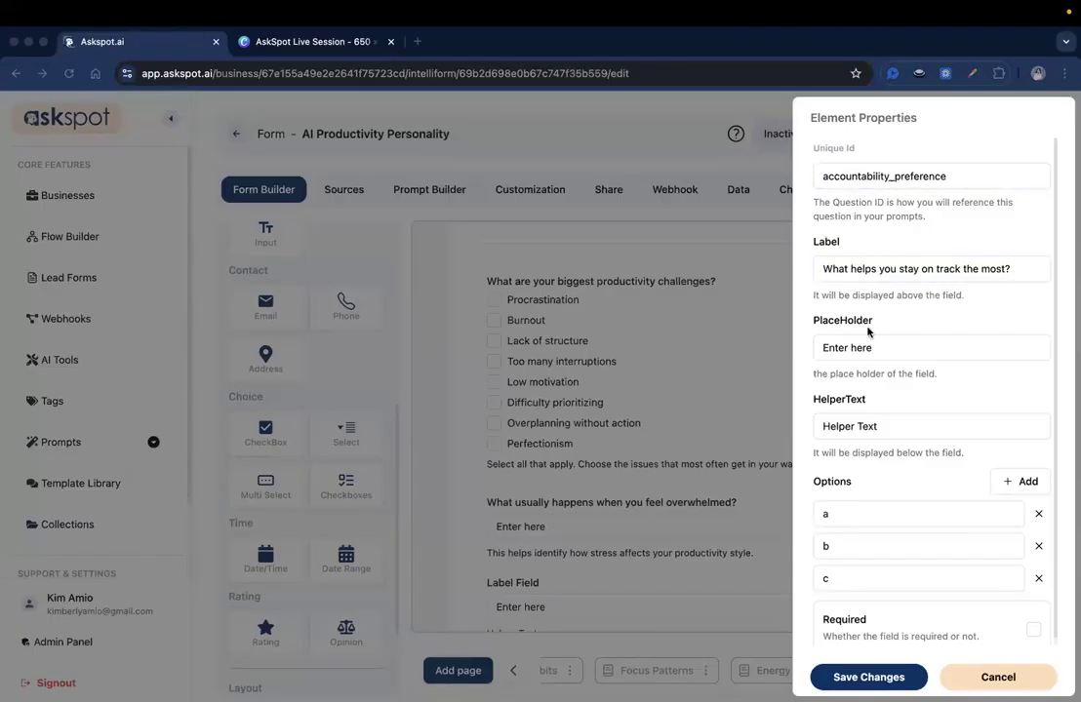
Set the helper text to "Choose the support style that works best for you." and the first option to "A clear personal routine".
triple_click(868, 426)
key("super+v")
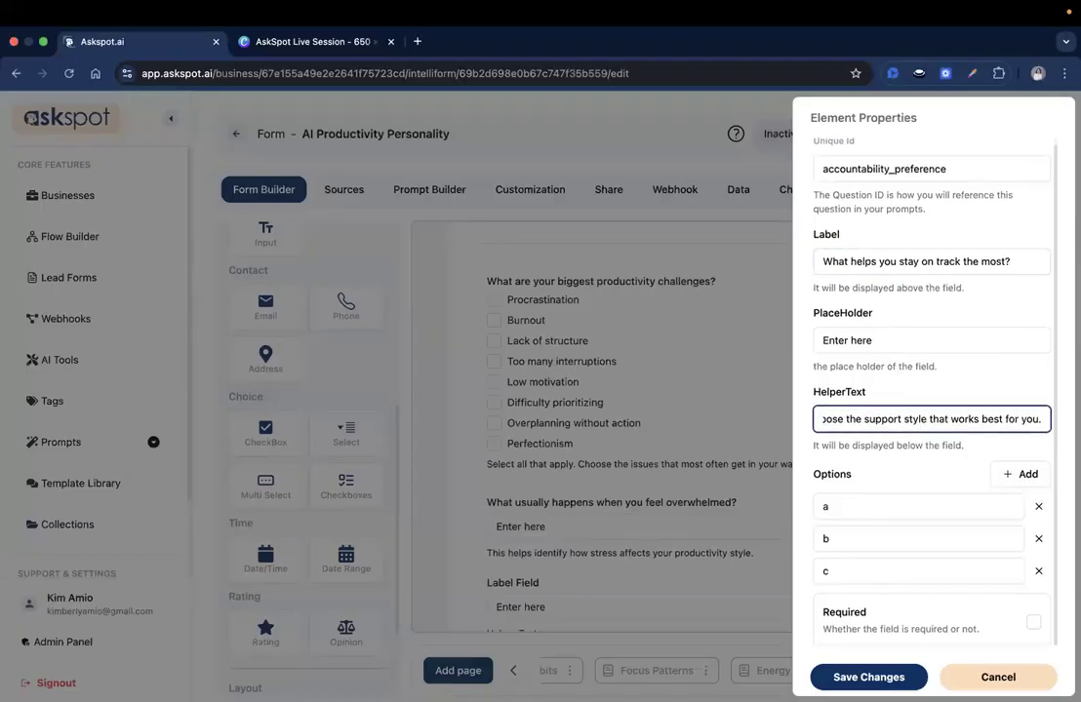
triple_click(883, 505)
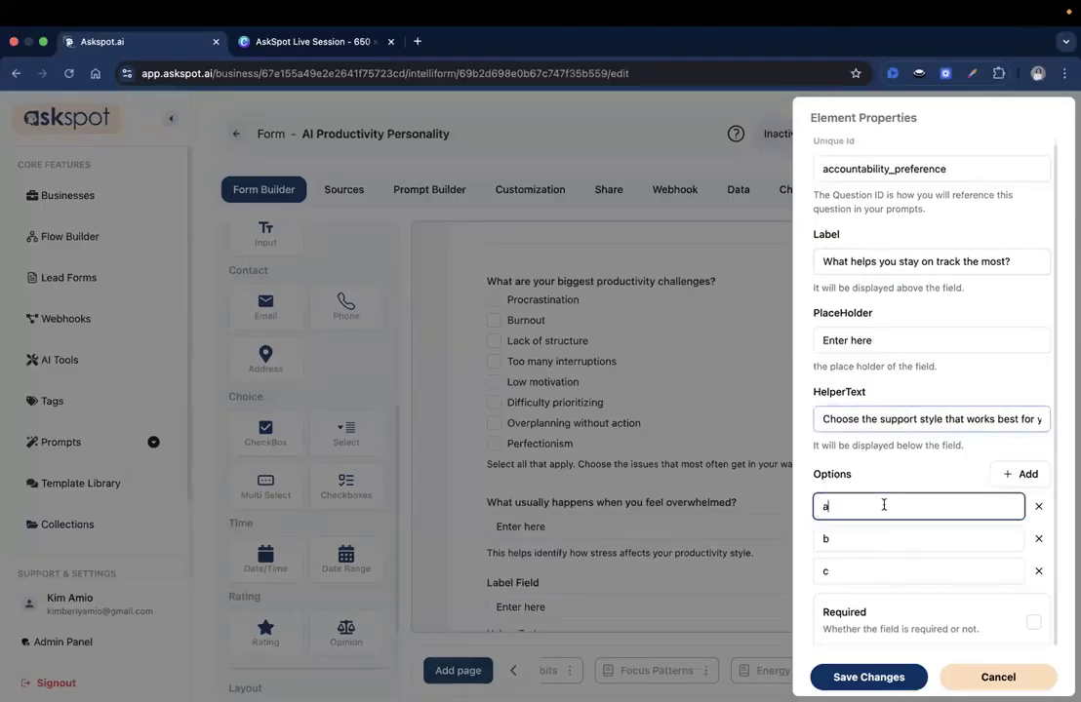
type("A clear personal routine")
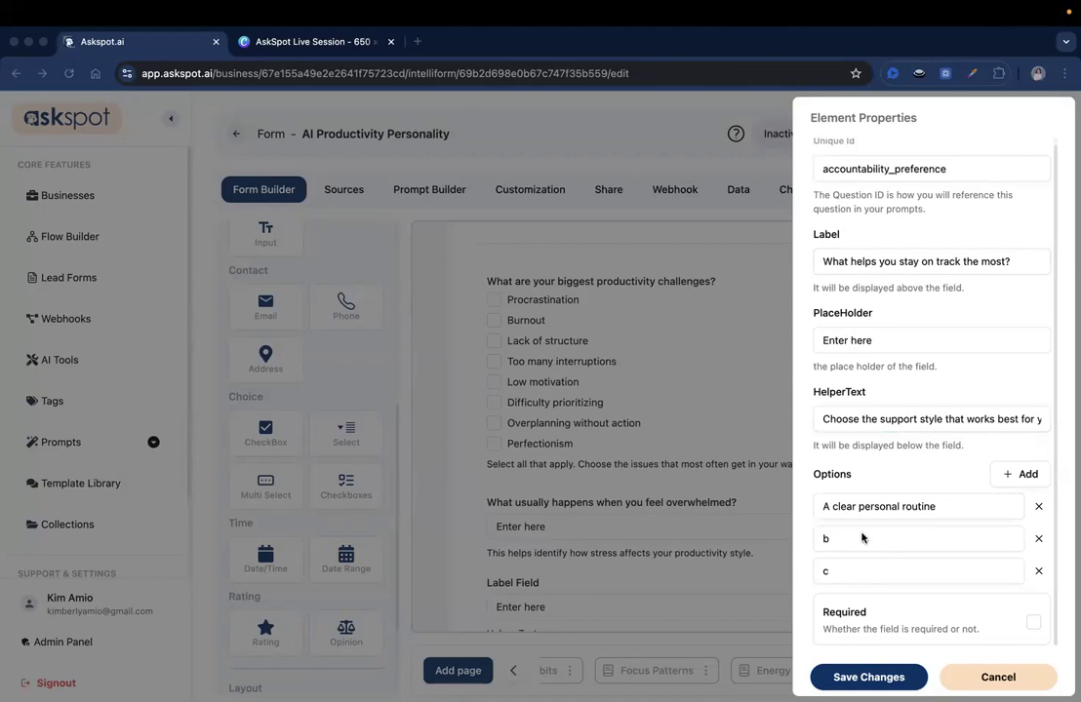
left_click(861, 538)
triple_click(850, 506)
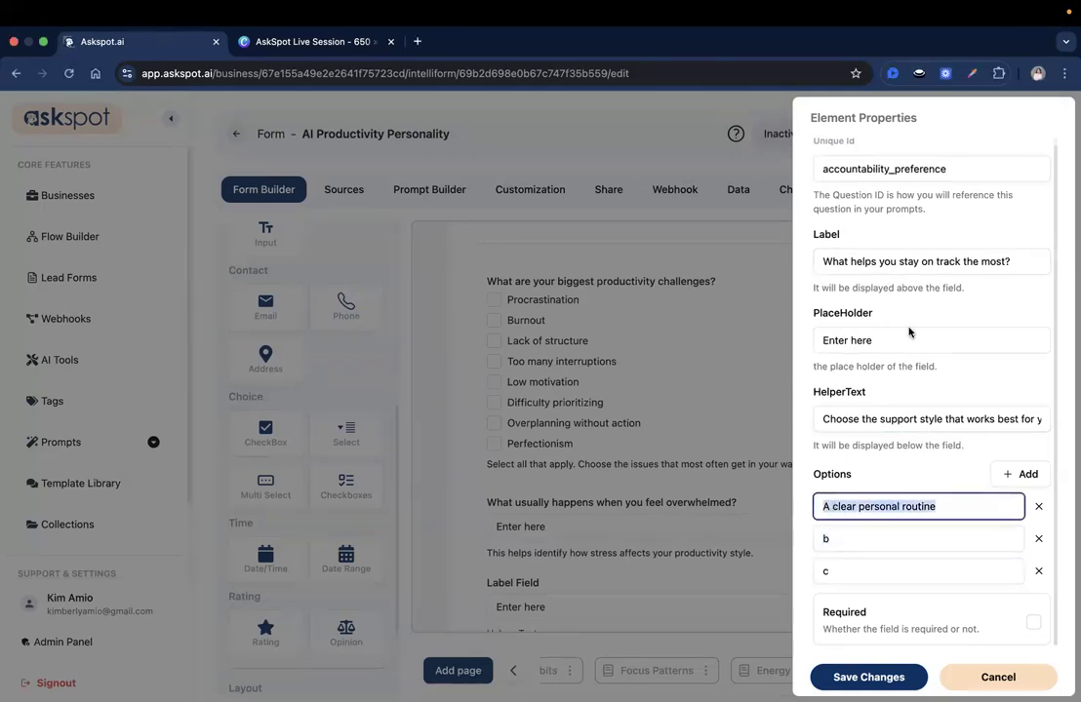
Rename the second and third options to "Deadlines" and "External accountability".
key("super+Tab")
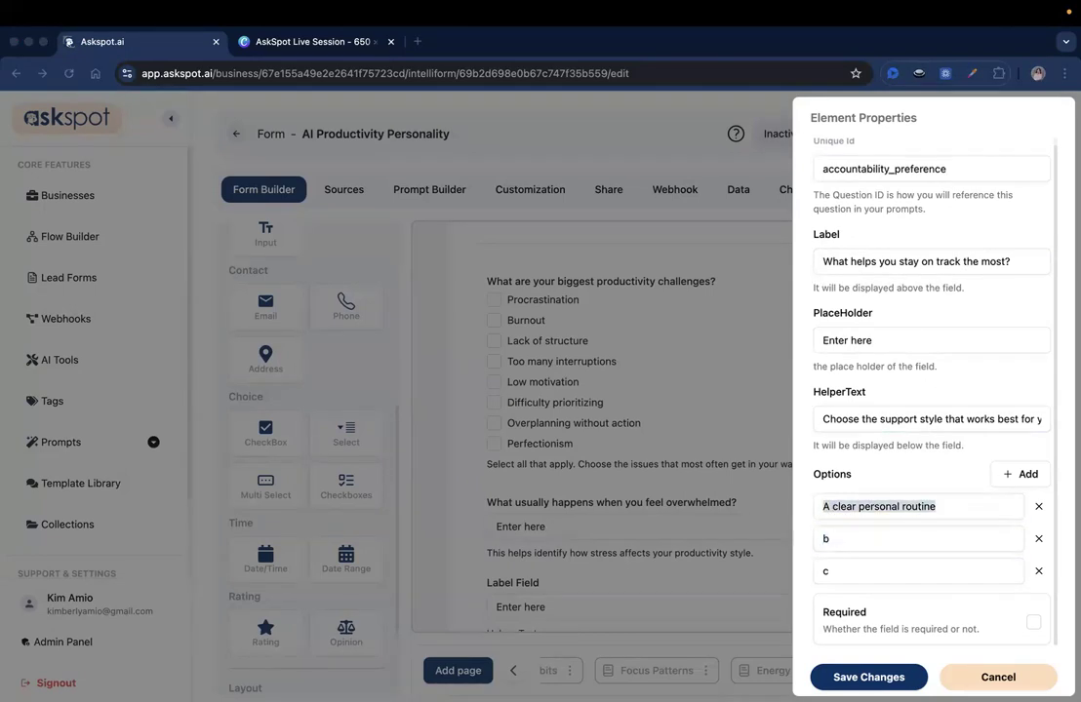
triple_click(873, 535)
type("Deadlines")
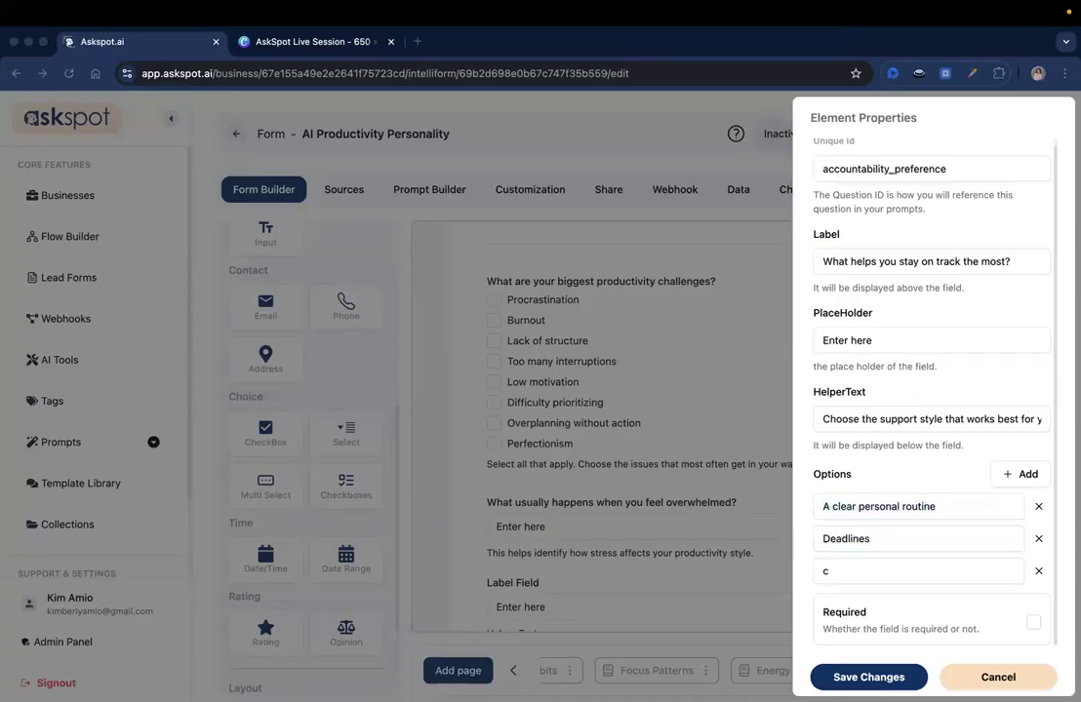
triple_click(928, 571)
type("External accountability")
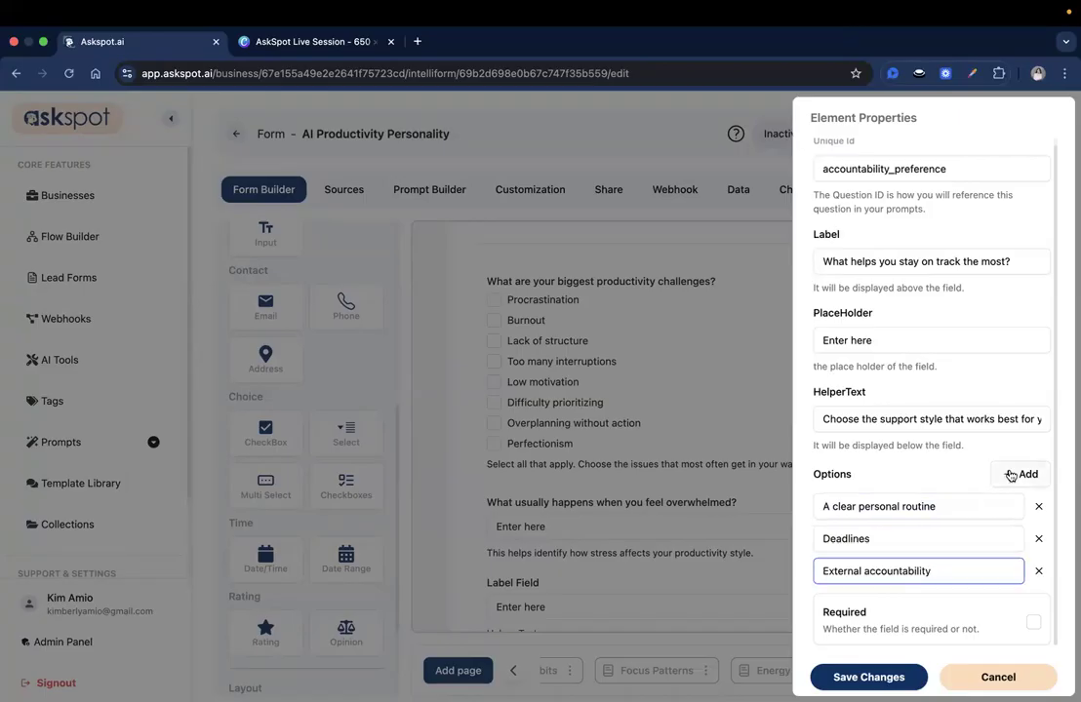
Add four more options, naming the fourth "Visual task tracking" and the fifth "Rewards and motivation".
left_click(1014, 474)
left_click(1015, 442)
left_click(1015, 442)
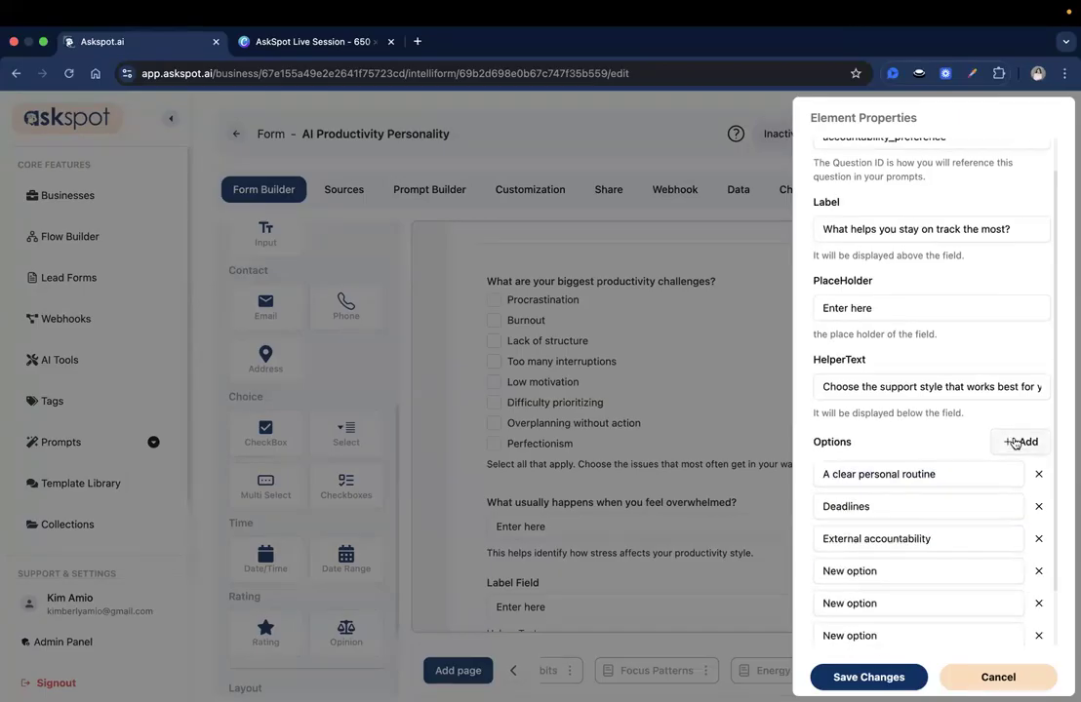
left_click(1014, 442)
scroll(883, 494, "down", 2)
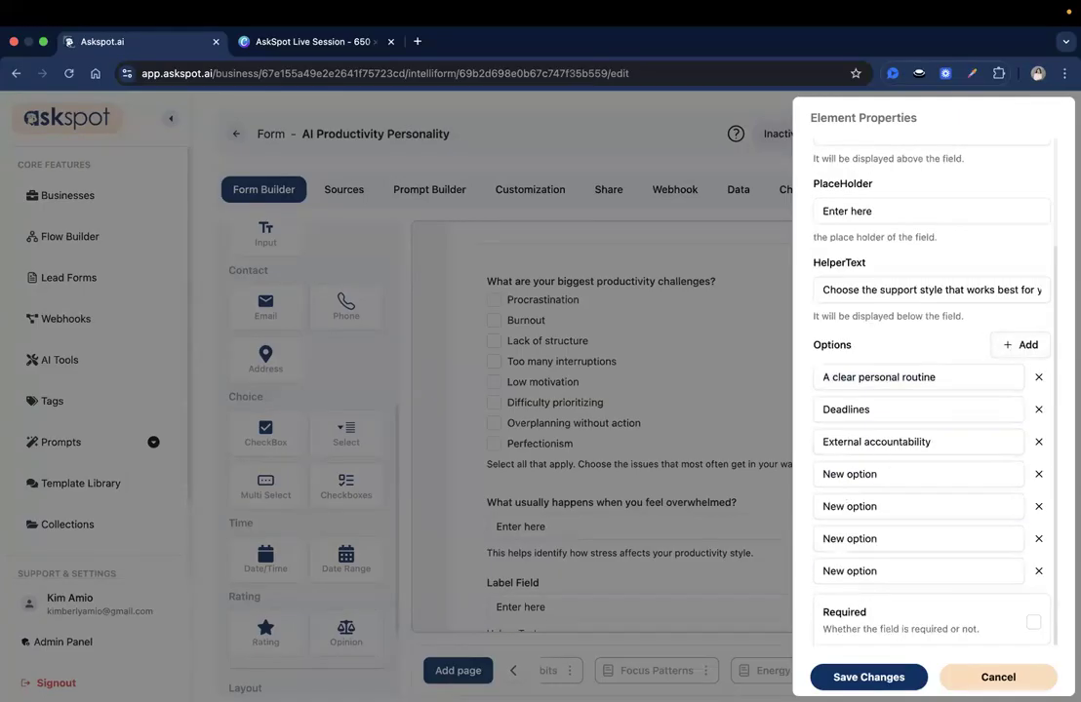
key("super+Tab")
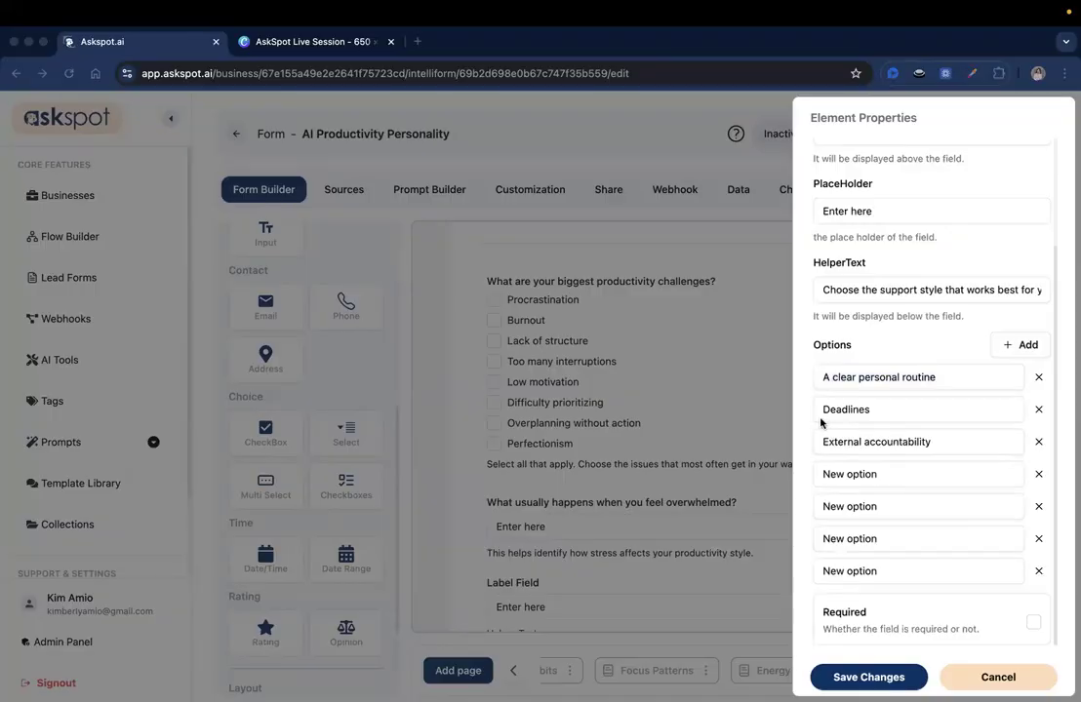
left_click(873, 475)
type("Visual task tracking")
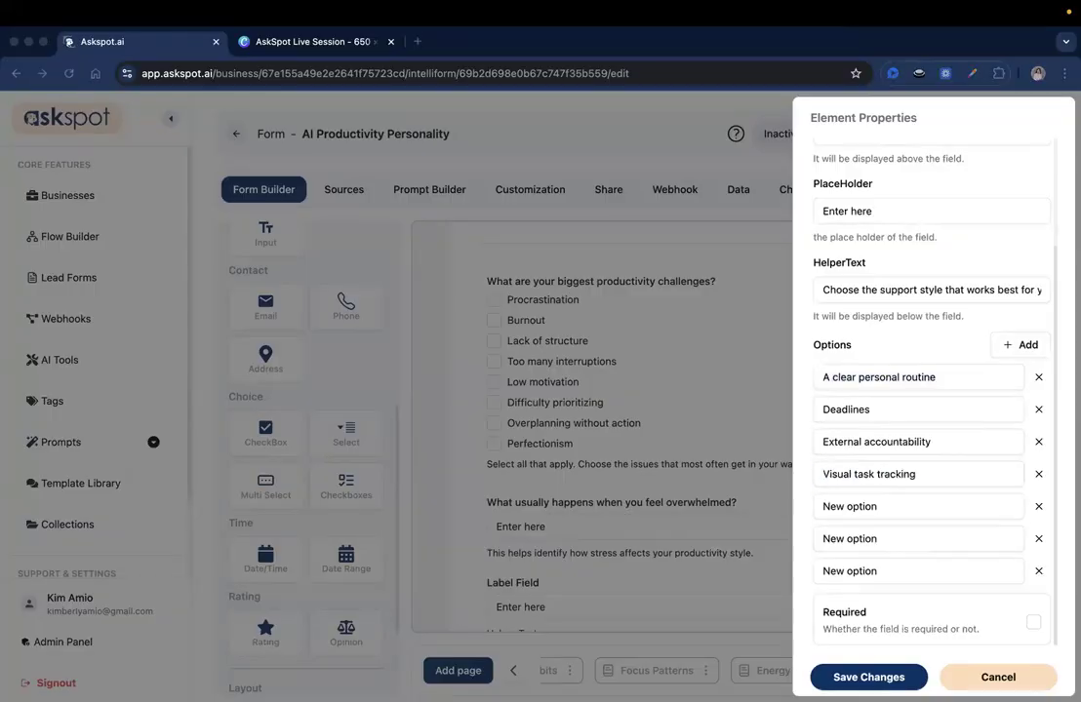
left_click(871, 509)
type("Rewards and motivation")
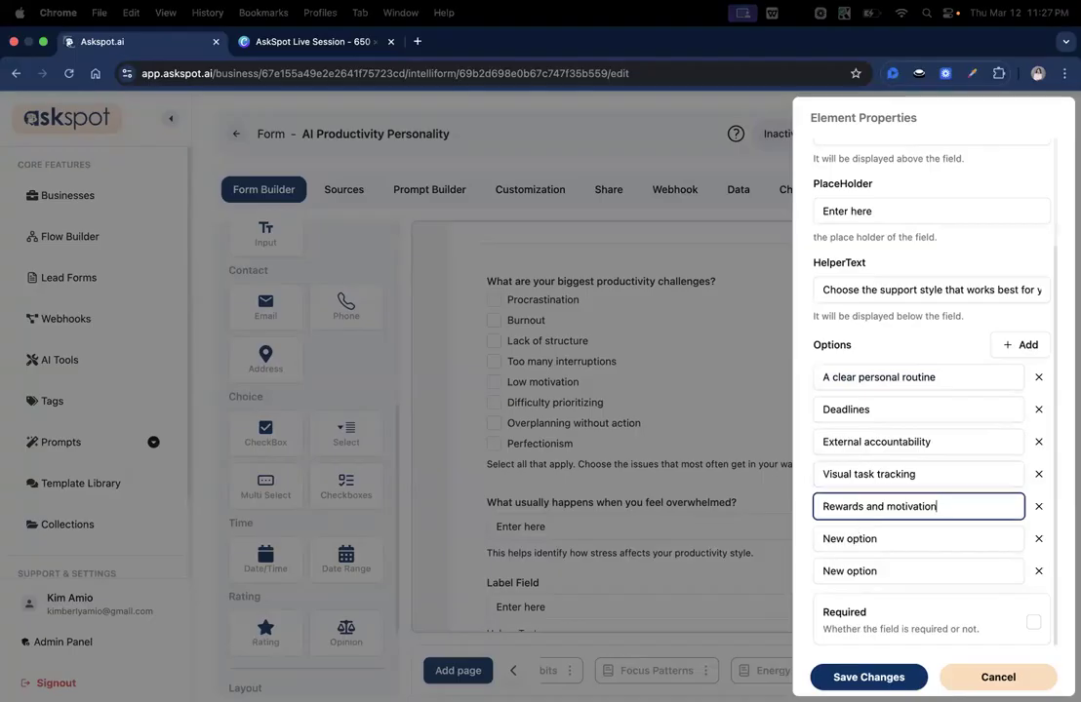
Name the sixth and seventh options "Fewer distractions" and "Better rest and energy", then save the field's changes and the current page.
key("super+Tab")
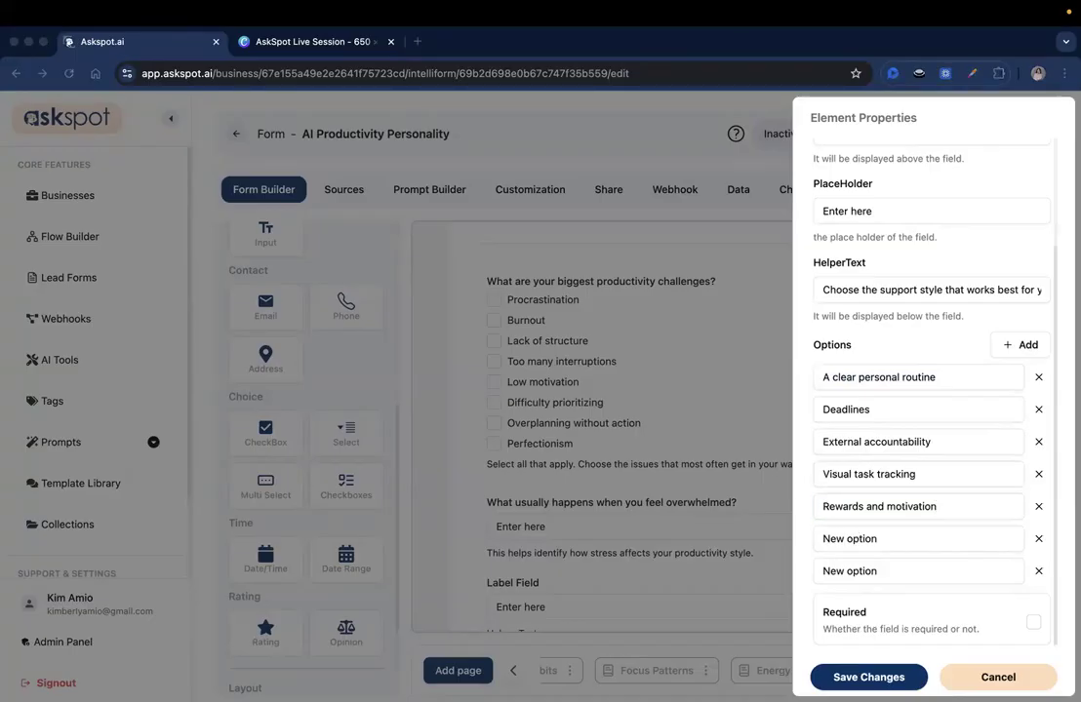
key("super+Tab")
left_click(858, 542)
type("Fewer distractions")
key("super+Tab")
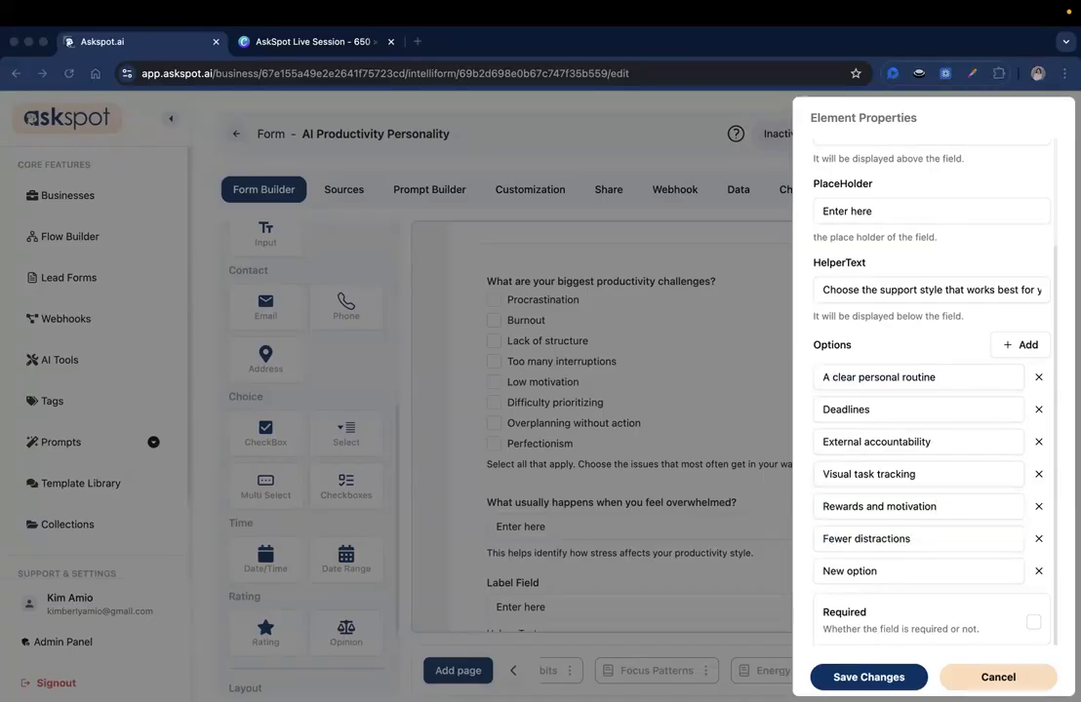
left_click(893, 570)
type("Better rest and energy")
left_click(869, 677)
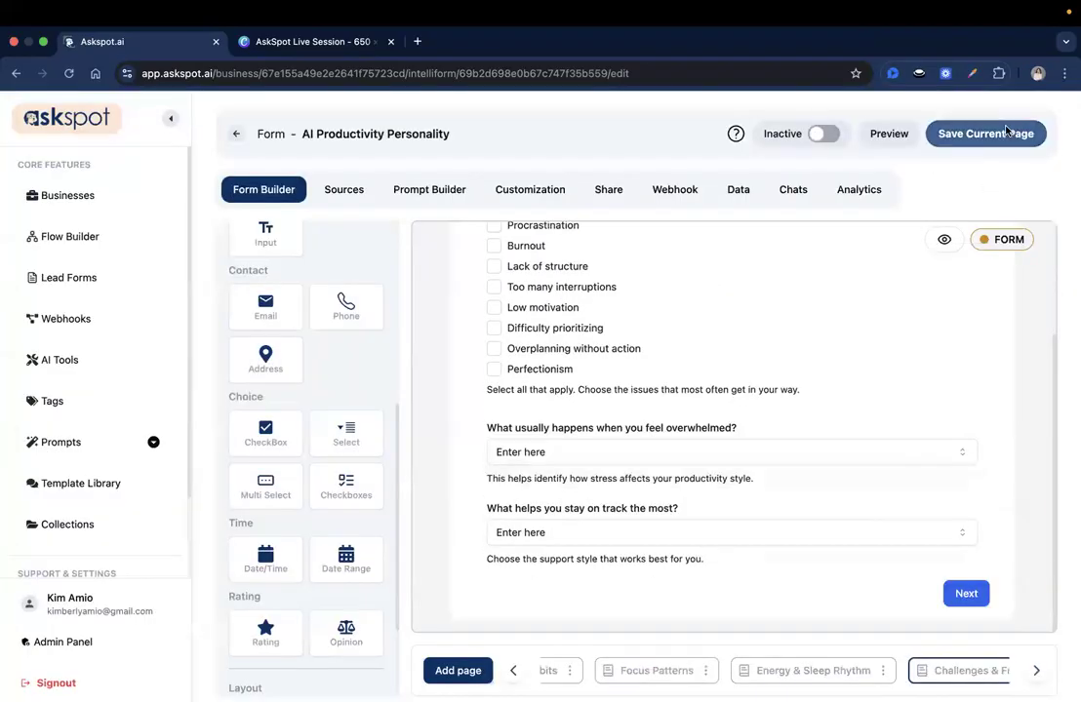
key("super+Tab")
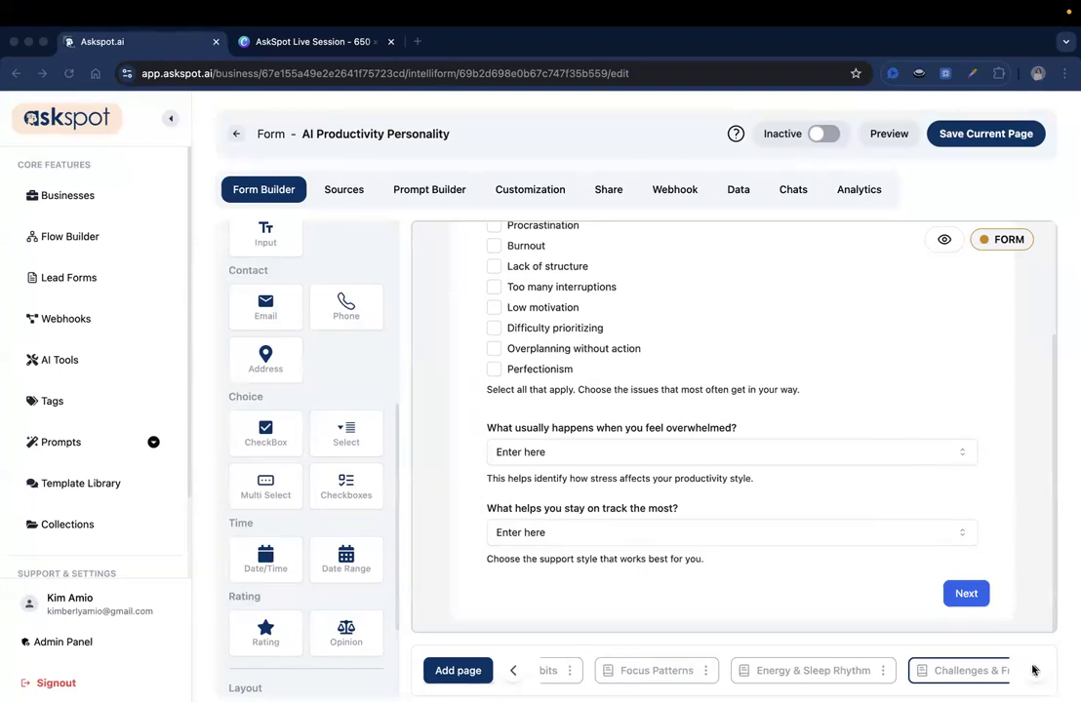
Add a new form page between the Challenges & Friction page and the ending page.
left_click(1034, 670)
left_click(514, 671)
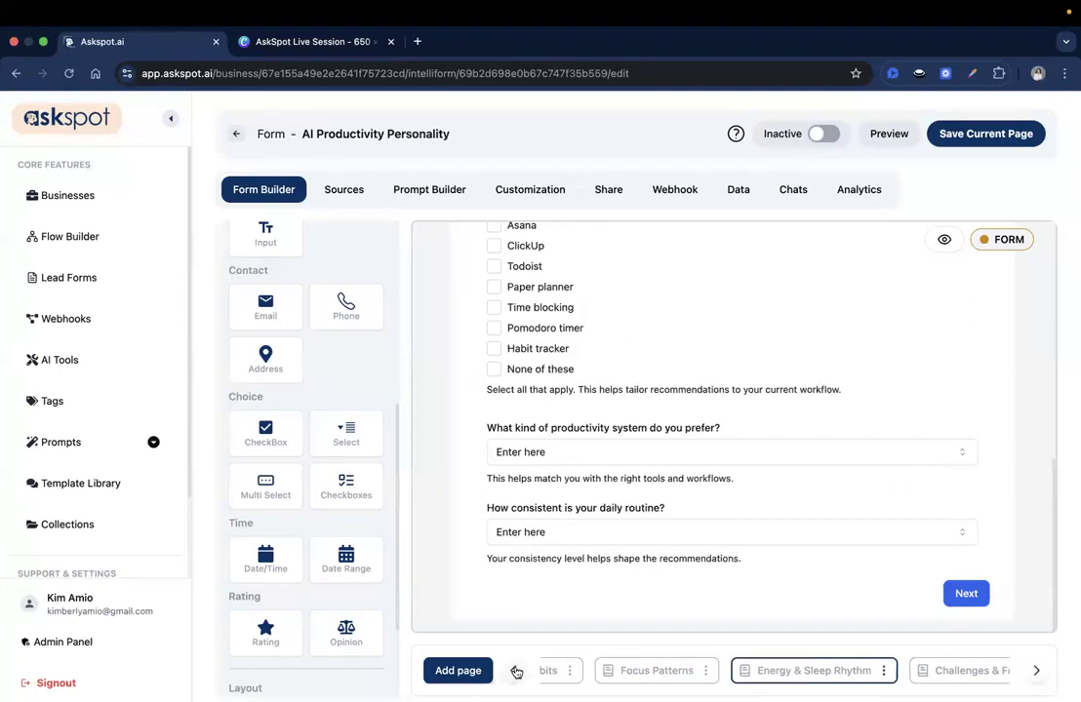
left_click(516, 672)
left_click(1034, 672)
left_click(1034, 671)
left_click(1034, 671)
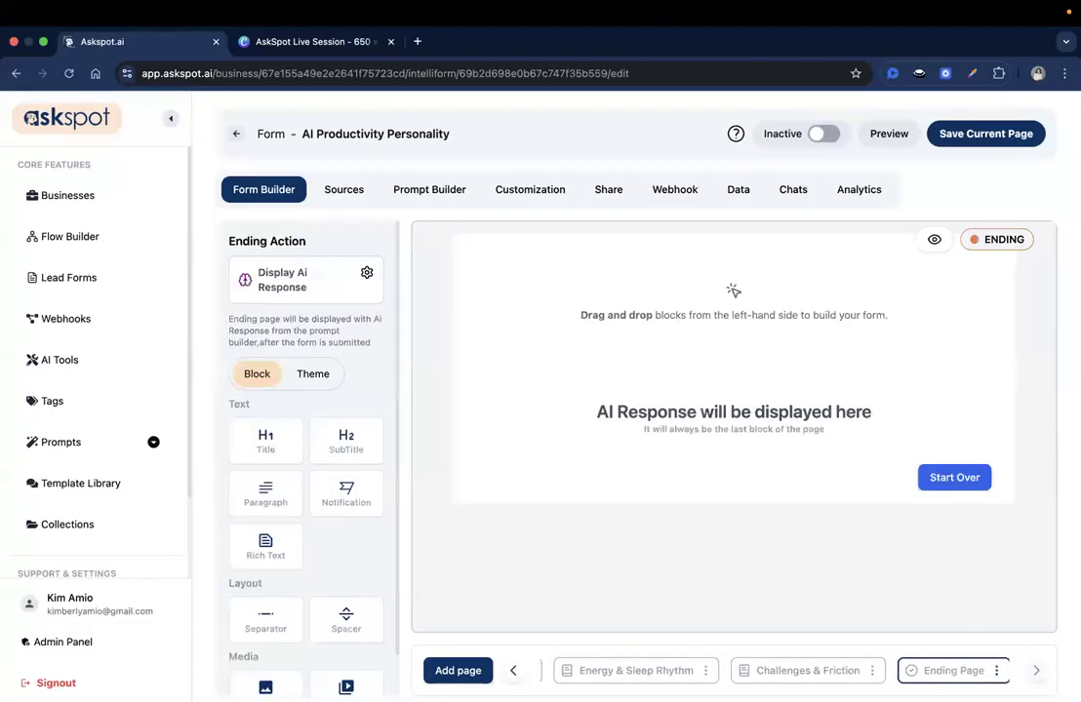
left_click(465, 671)
left_click(486, 626)
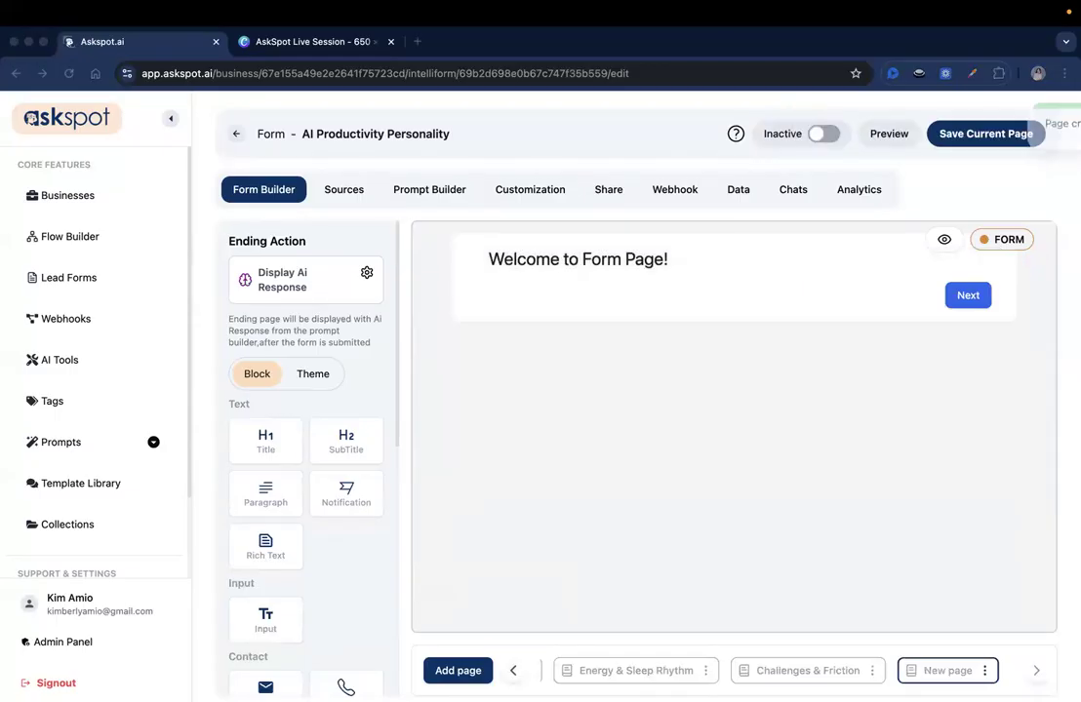
Set the new page's title to "Personalized Results Setup" and save the element's changes.
left_click(593, 260)
type("Personalized Results Setup")
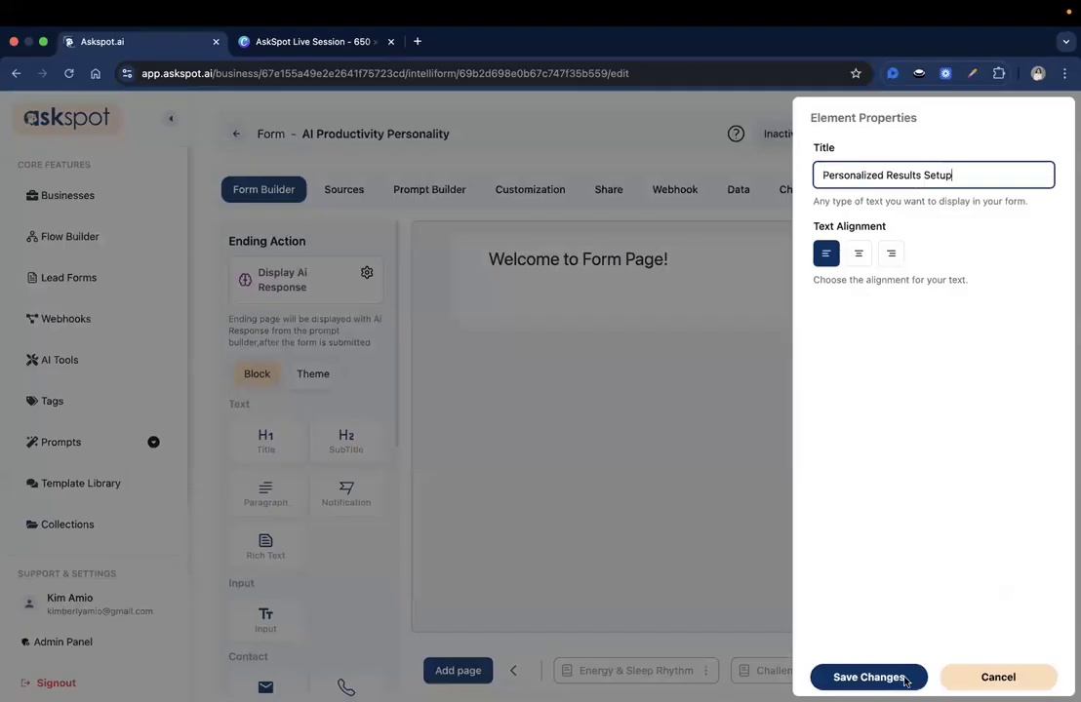
left_click(868, 677)
Rename the new form page to "Personalized Results Setup" and save the page name.
left_click(988, 673)
left_click(979, 599)
left_click(615, 389)
key("super+a")
type("Personalized Results Setup")
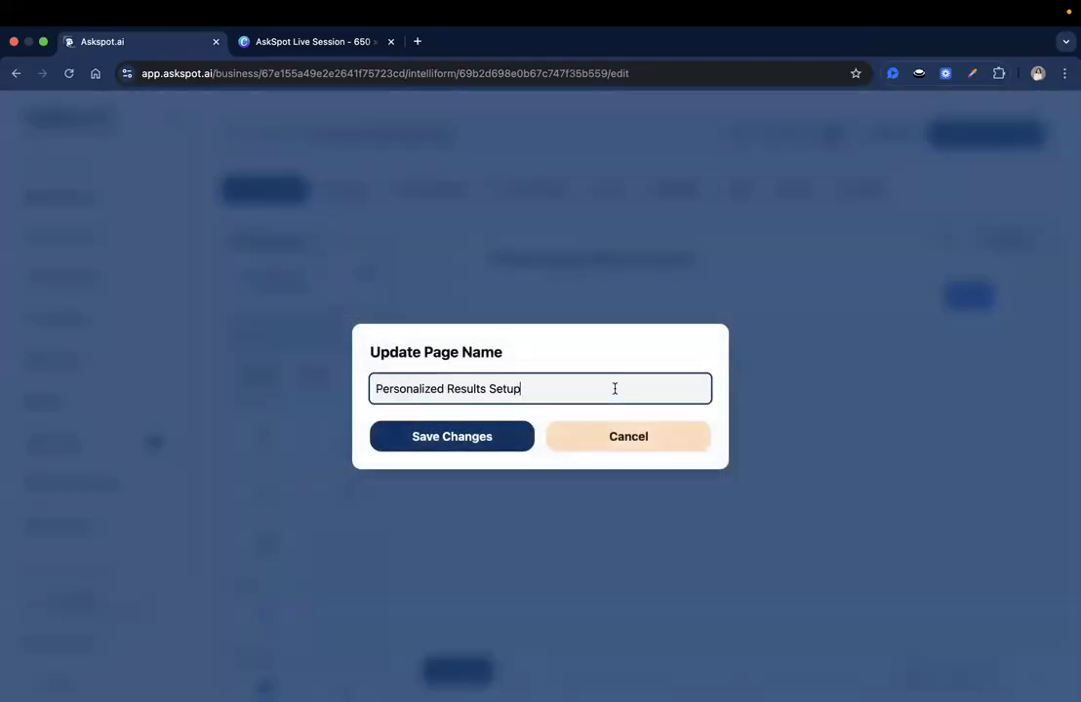
left_click(526, 441)
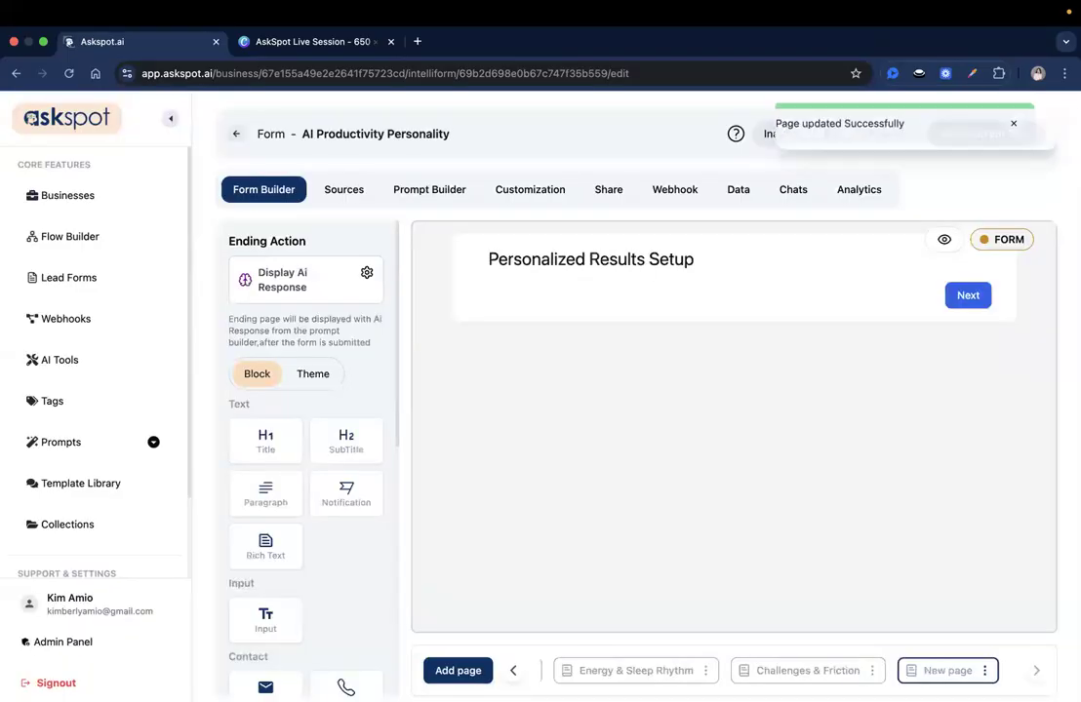
Add a separator line below the page title and a text input field beneath it.
scroll(311, 507, "down", 5)
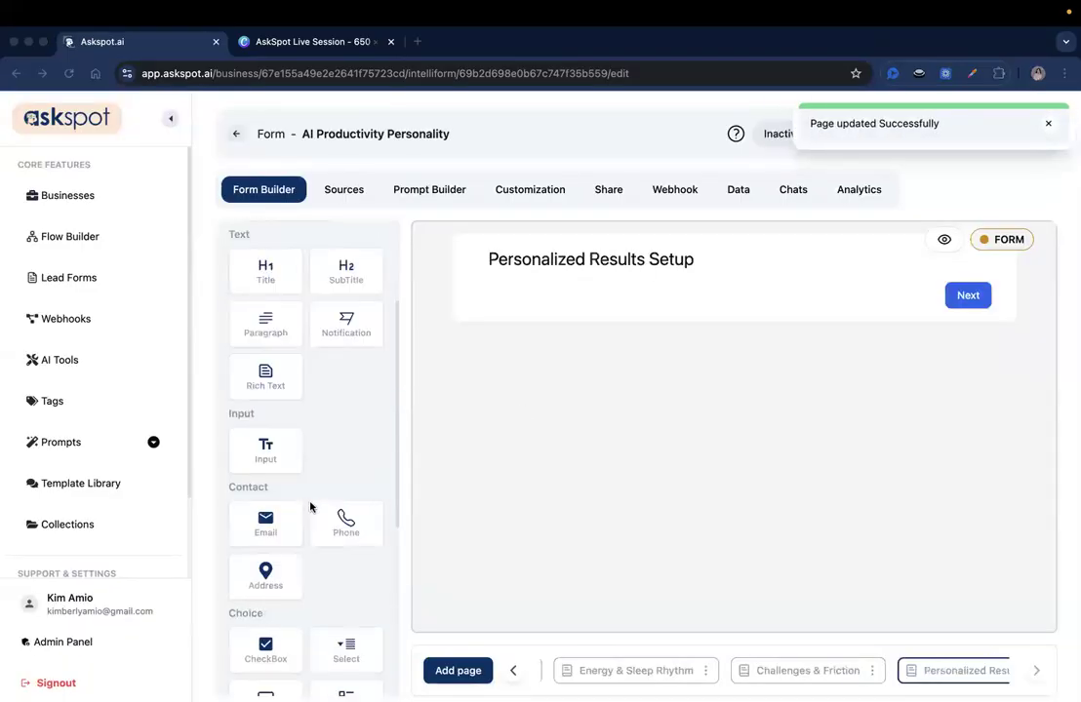
left_click_drag(265, 585, 561, 293)
scroll(331, 430, "up", 8)
scroll(306, 341, "down", 4)
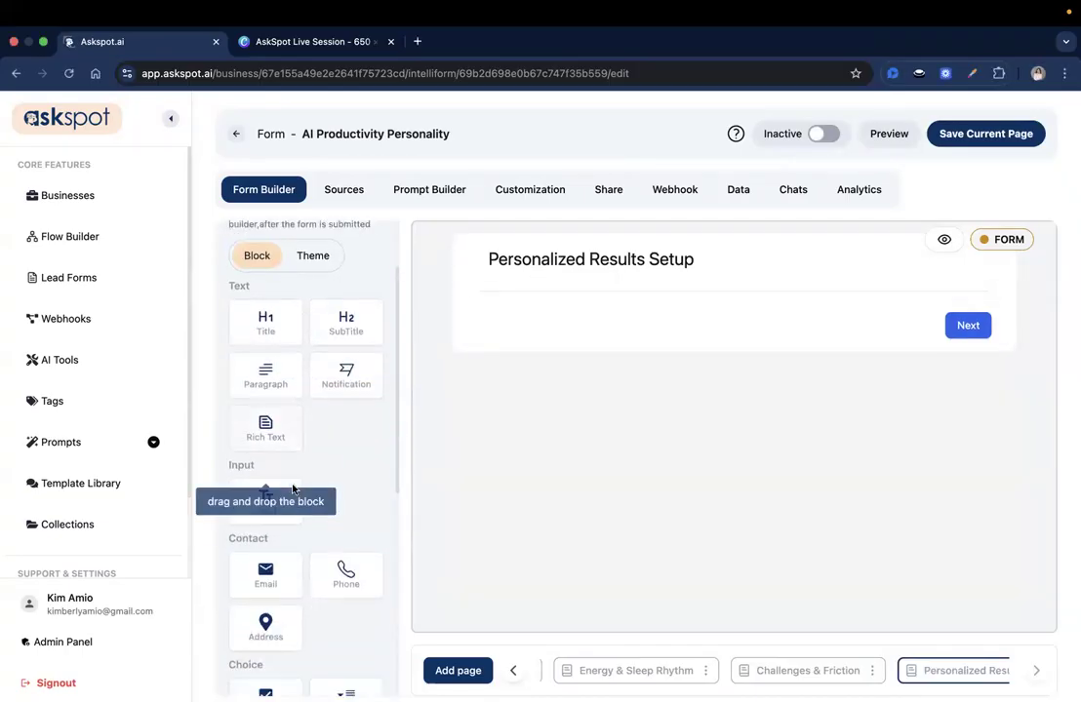
left_click_drag(270, 354, 553, 340)
left_click(553, 339)
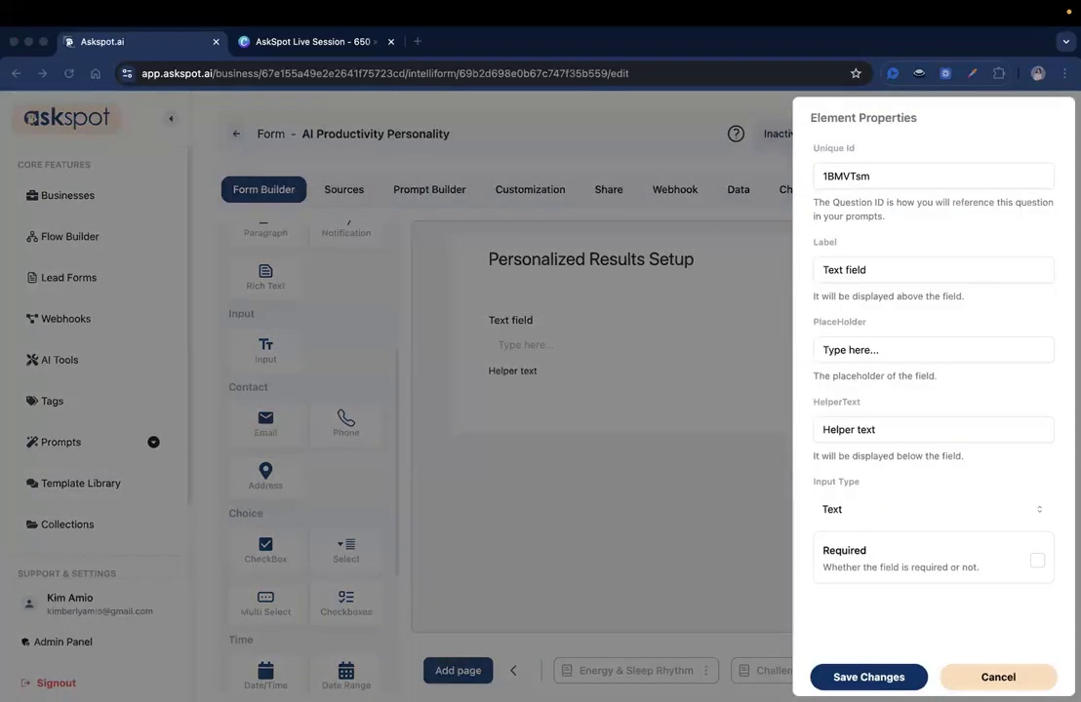
left_click(533, 588)
Insert a select field above the text field with ID desired_output_focus and label "What would you most like your personalized result to include?".
left_click_drag(350, 565, 581, 354)
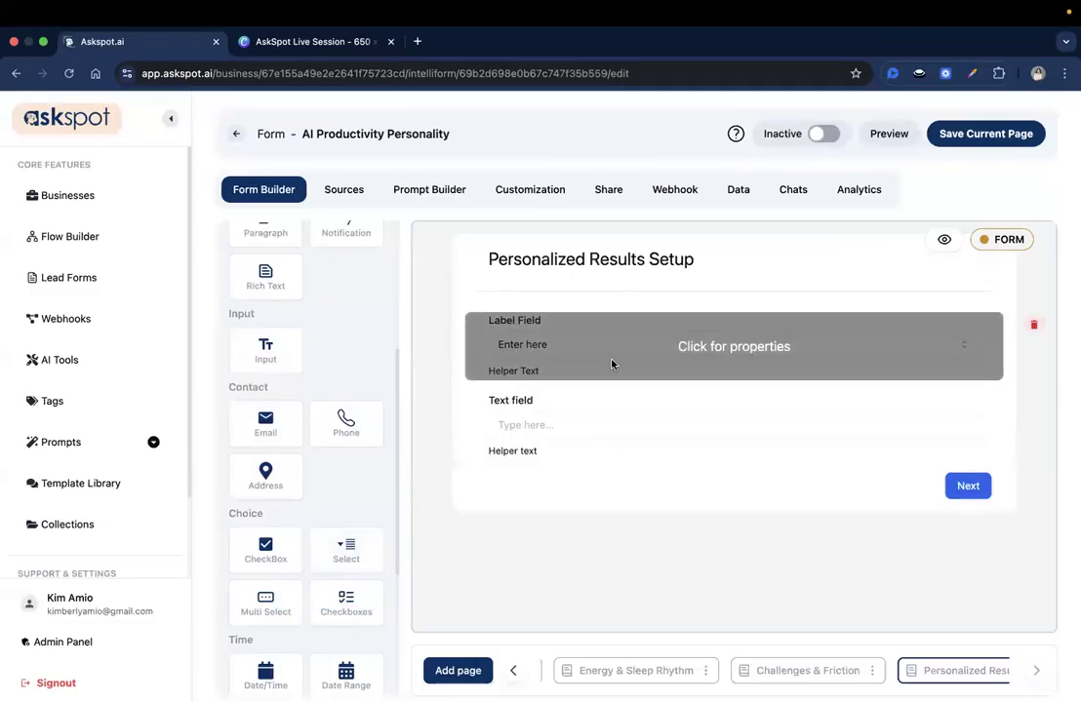
left_click(613, 361)
double_click(872, 178)
type("desired_output_focus")
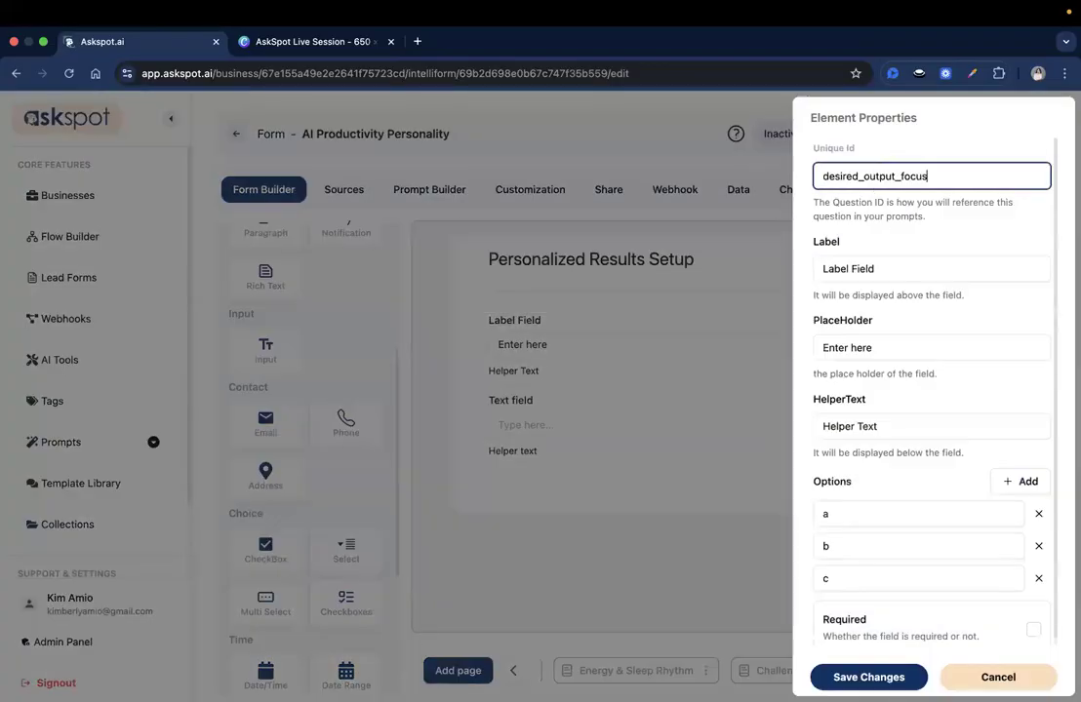
left_click(873, 274)
key("super+a")
key("super+v")
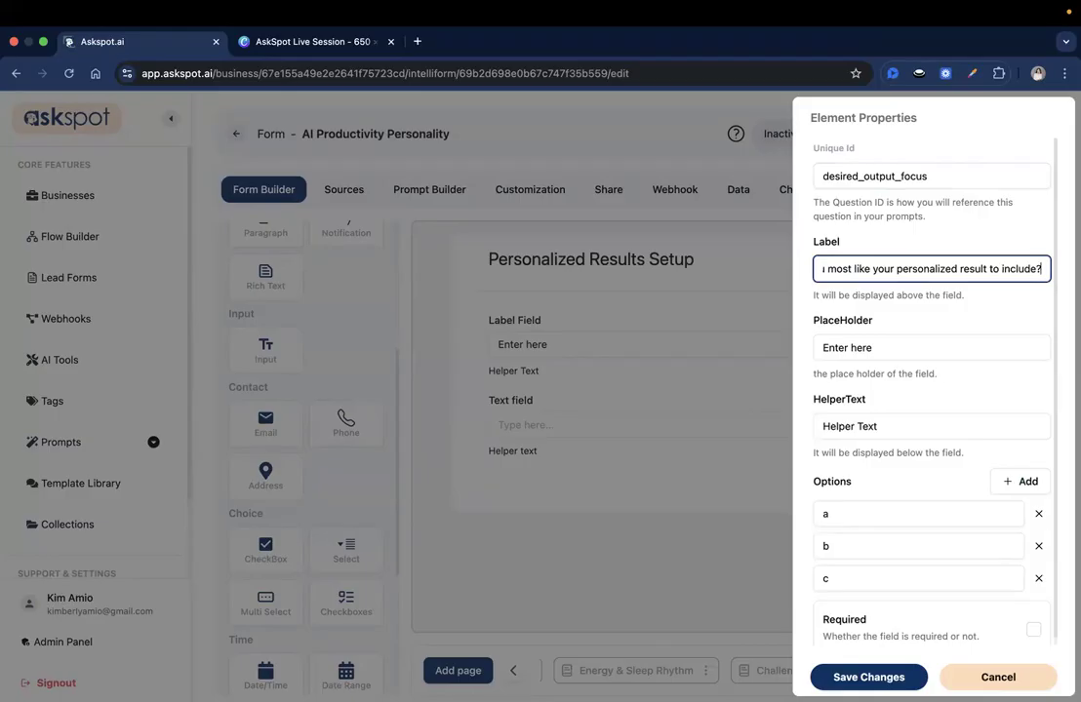
Set the select field's helper text to "Pick the output you value most.".
key("super+Tab")
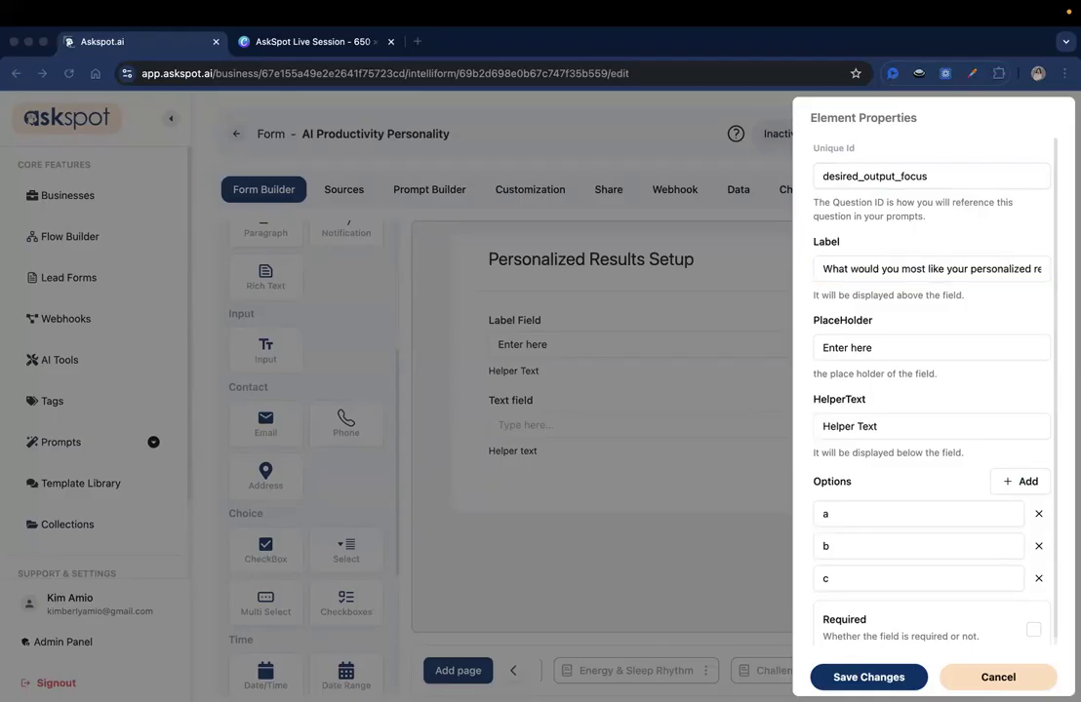
scroll(948, 240, "down", 1)
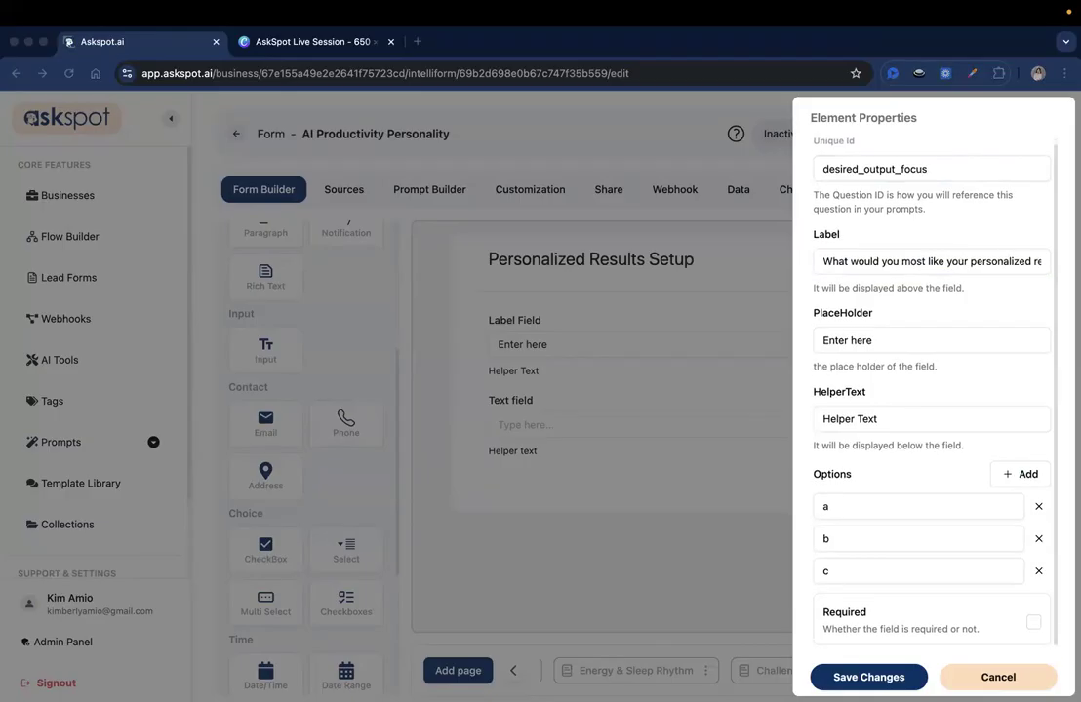
triple_click(924, 419)
type("Pick the output you value most.")
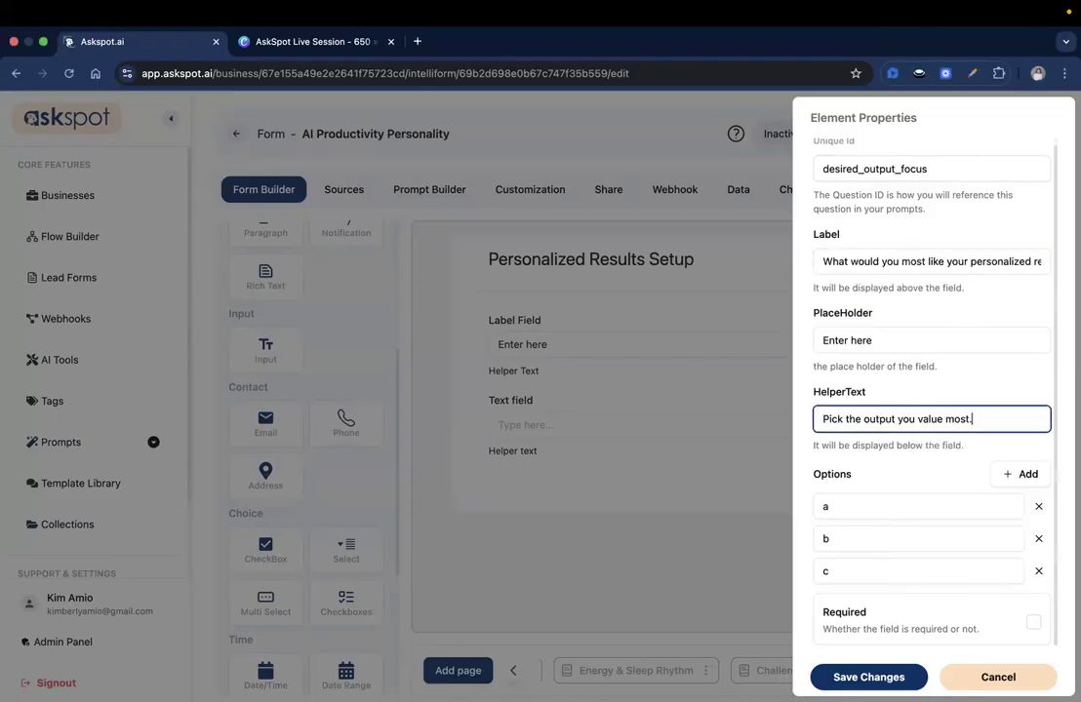
Name the select field's three options "A custom daily schedule", "My productivity archetype" and "Focus improvement strategies".
key("super+Tab")
triple_click(914, 506)
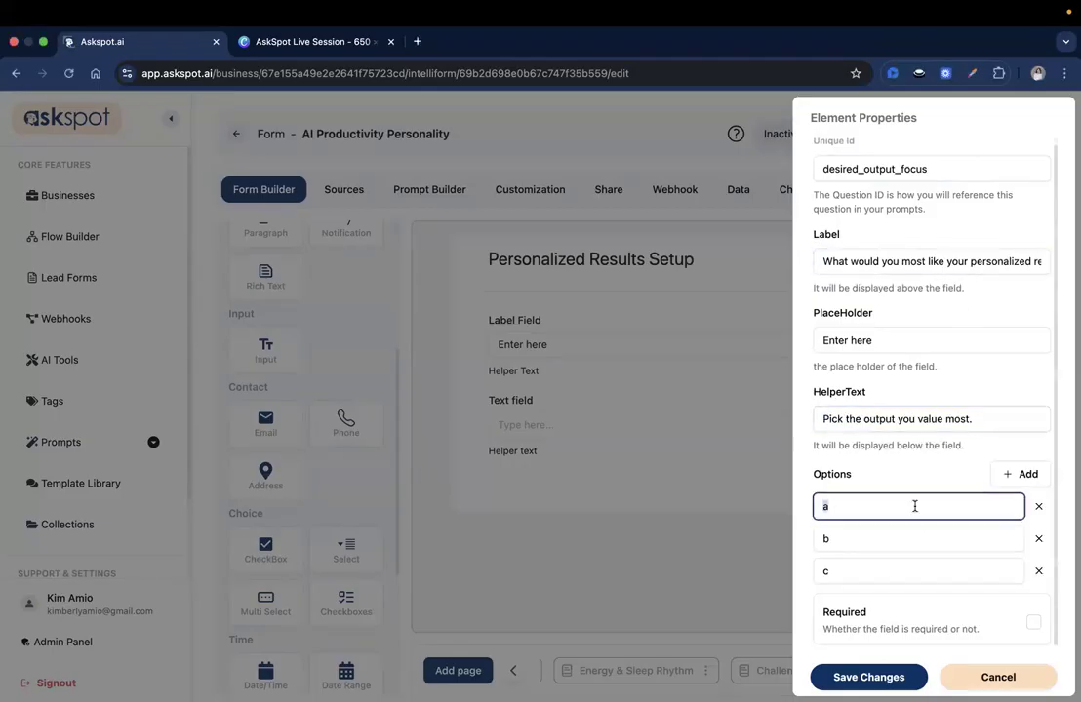
type("A custom daily schedule")
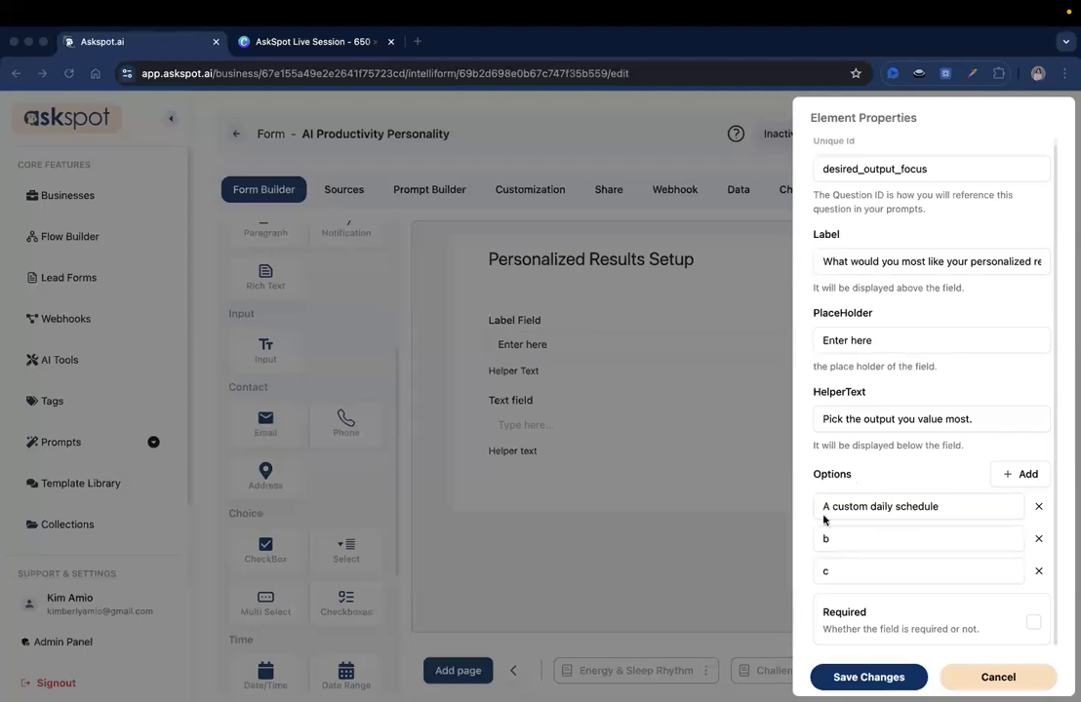
double_click(825, 538)
type("My productivity archetype")
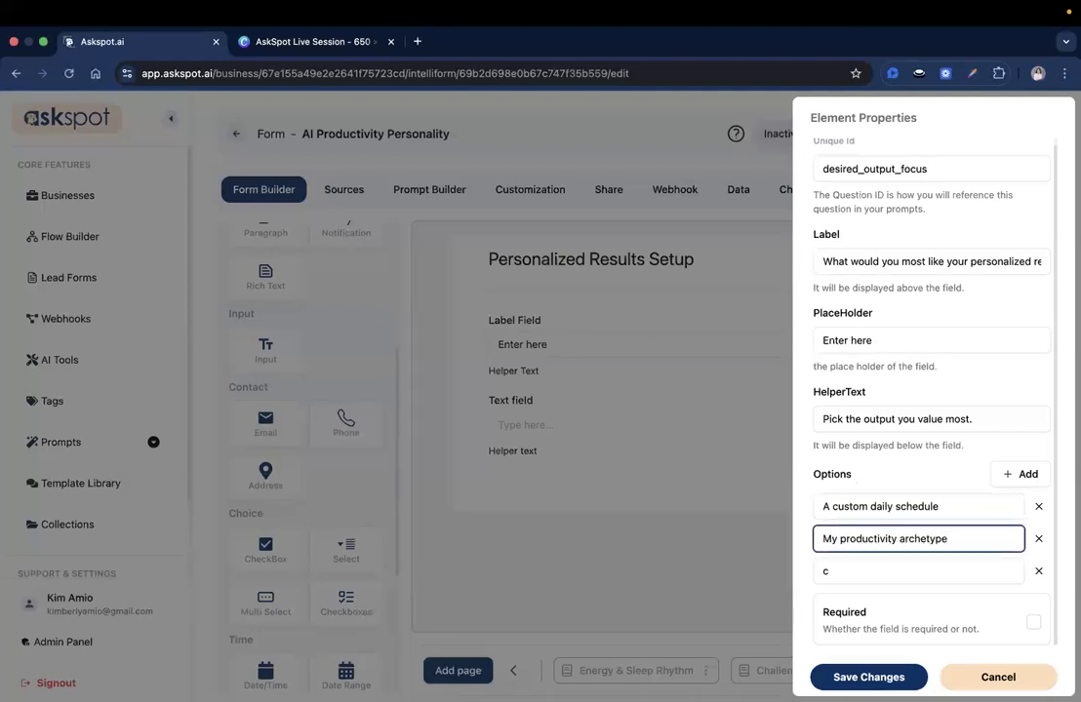
double_click(842, 574)
type("Focus improvement strategies")
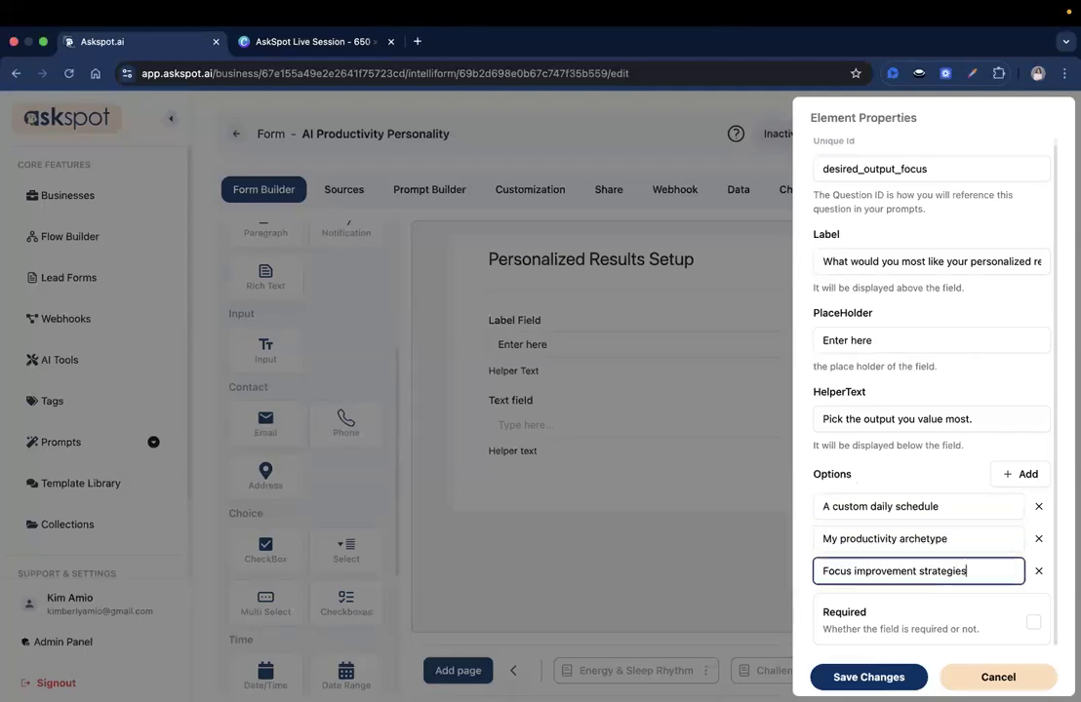
Add three more options to the select field and name the fourth "Recommended tools and systems".
left_click(1017, 475)
left_click(1021, 475)
left_click(1021, 476)
scroll(1014, 475, "down", 2)
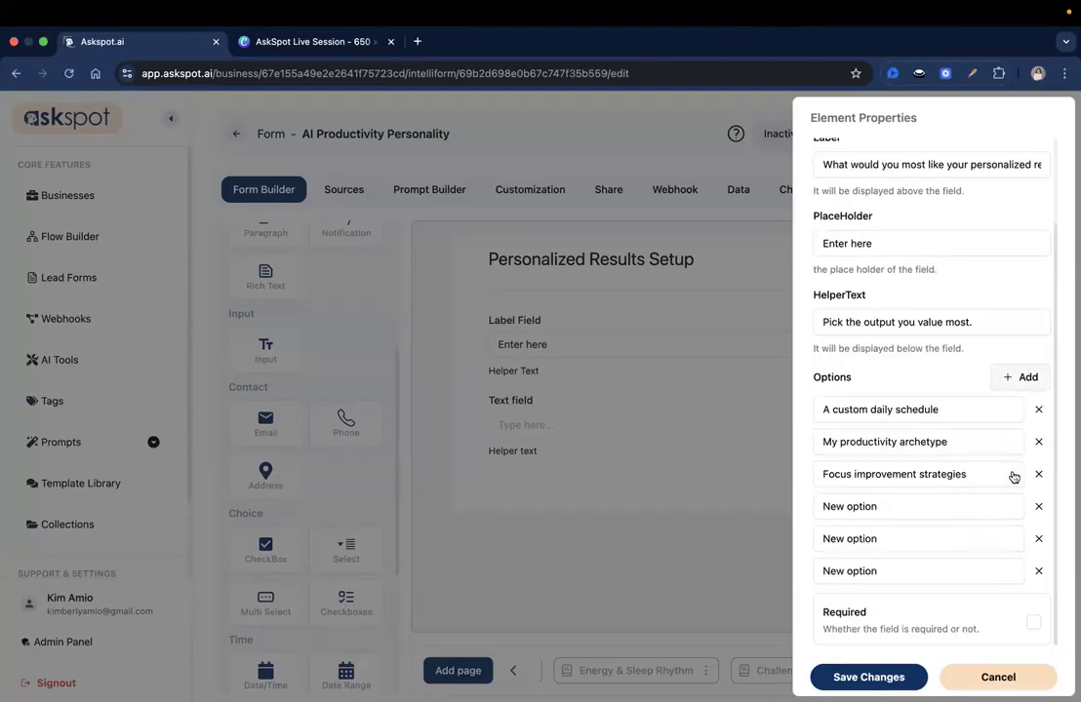
double_click(848, 511)
triple_click(847, 517)
type("Recommended tools and systems")
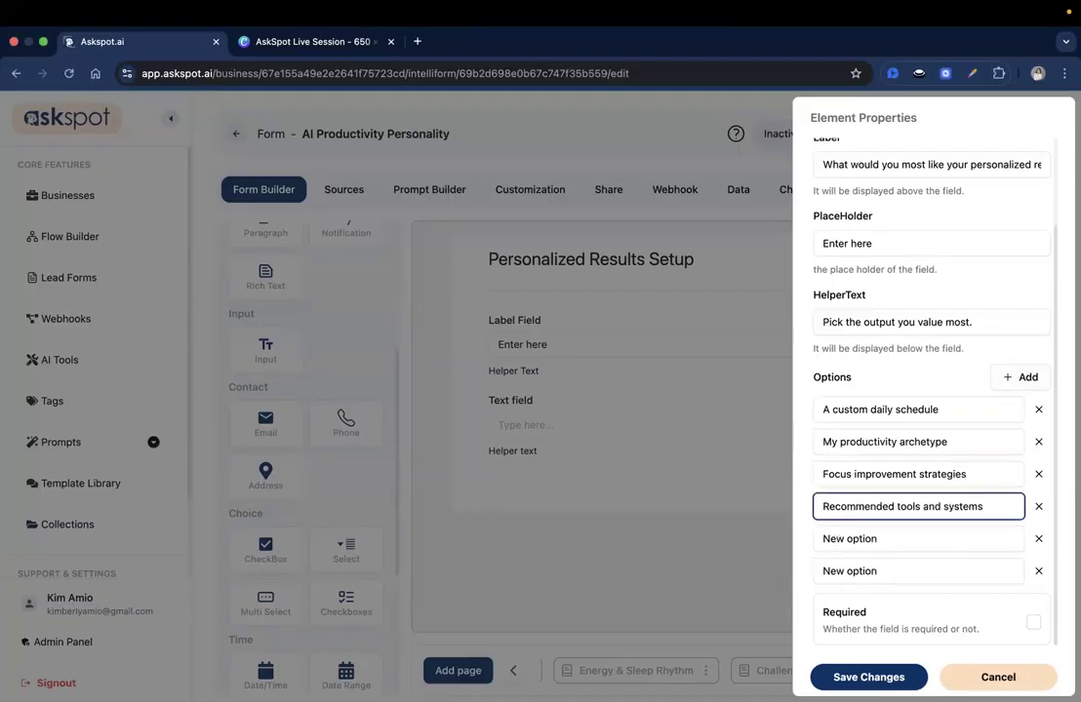
Name the fifth and sixth options "Energy management tips" and "A full productivity action plan", and save the select field's changes.
key("super+Tab")
triple_click(893, 541)
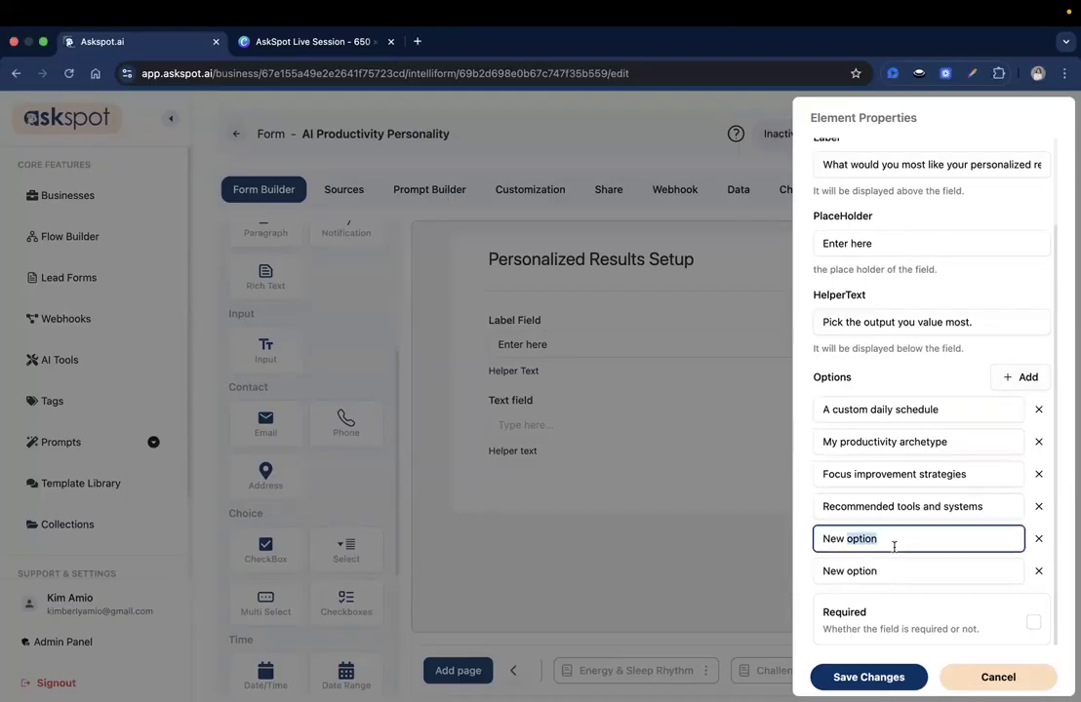
type("Energy management tips")
key("super+Tab")
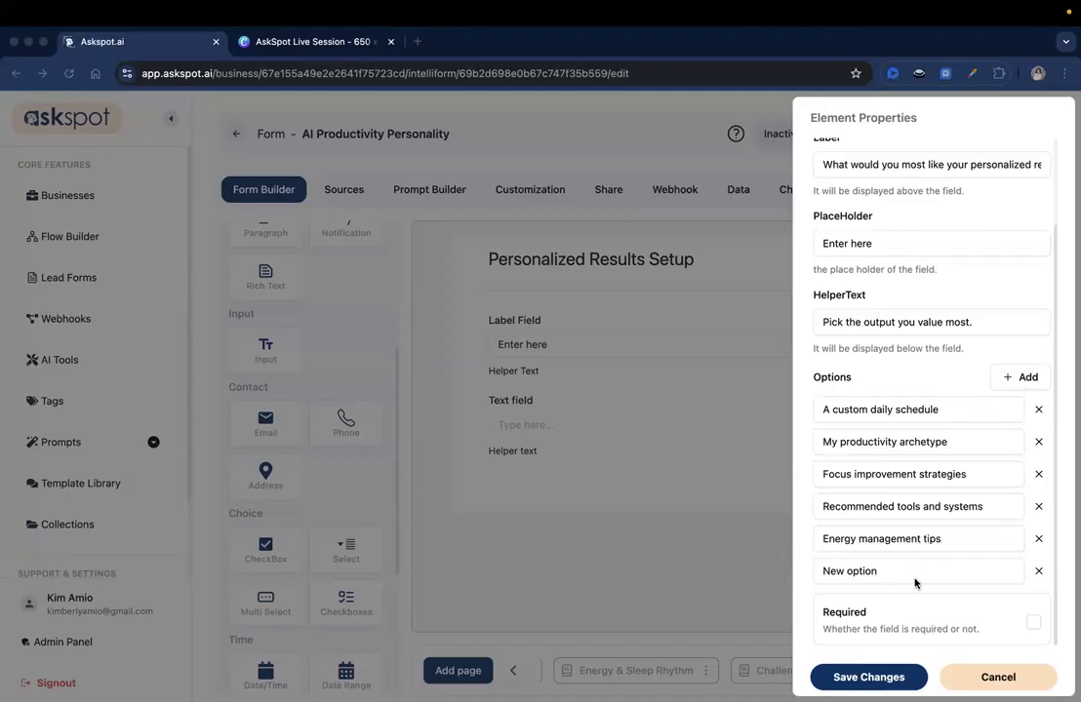
triple_click(878, 572)
type("A full productivity action plan")
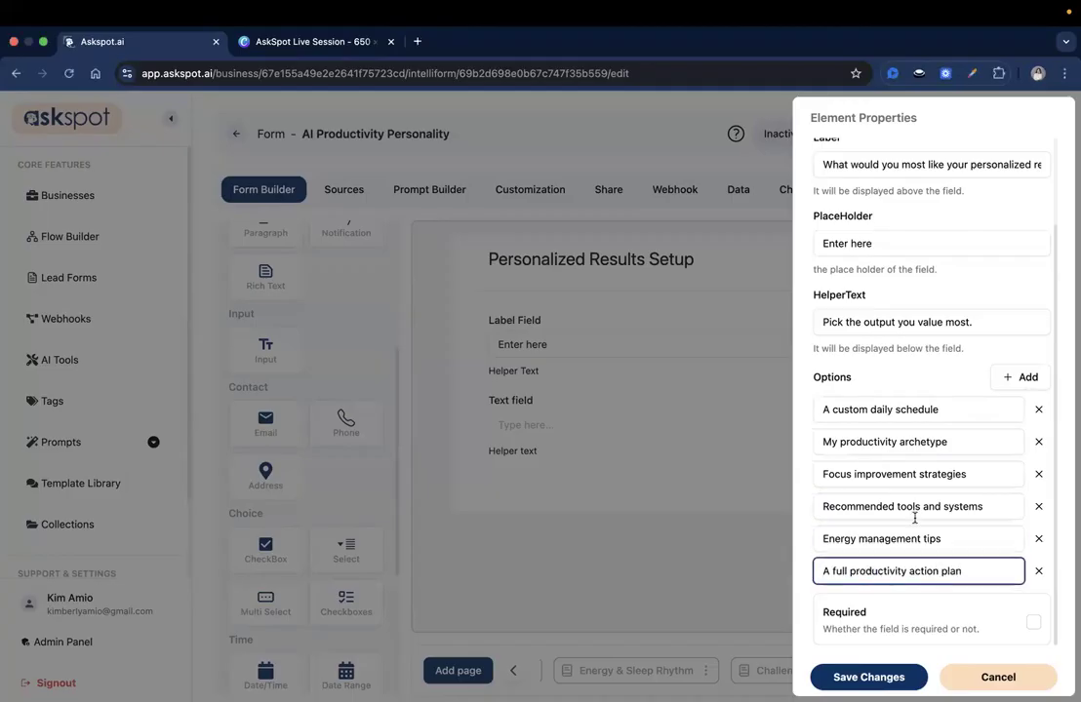
left_click(868, 678)
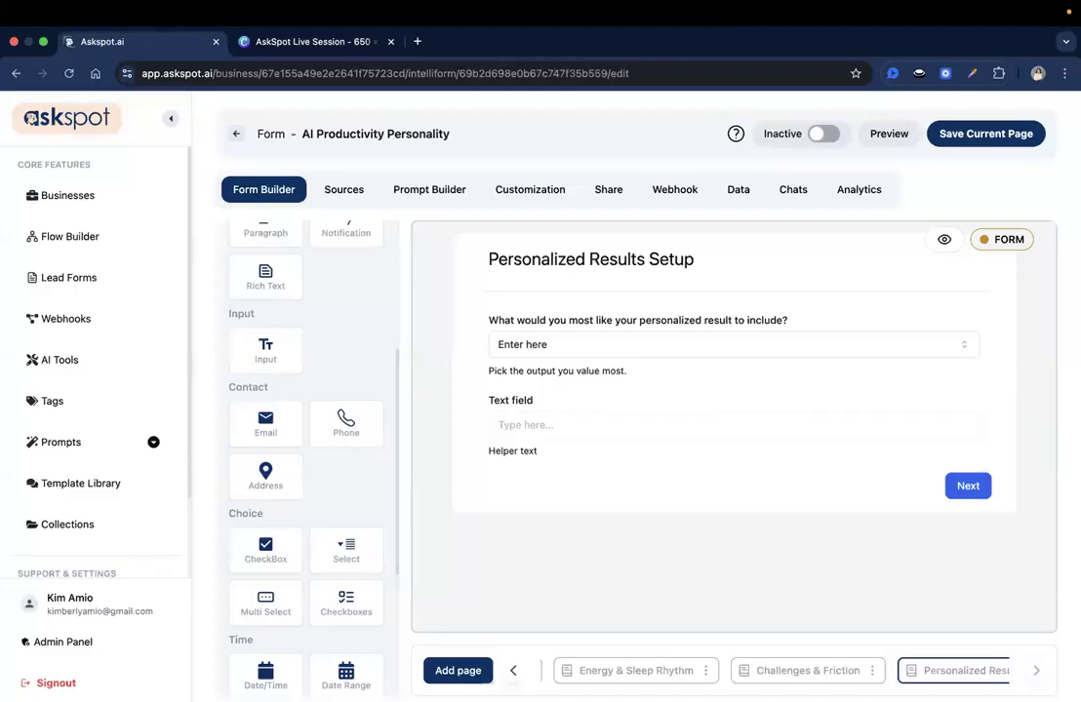
Set the text field's unique ID to additional_context and its label to "Is there anything else affecting your productivity right now?".
key("super+Tab")
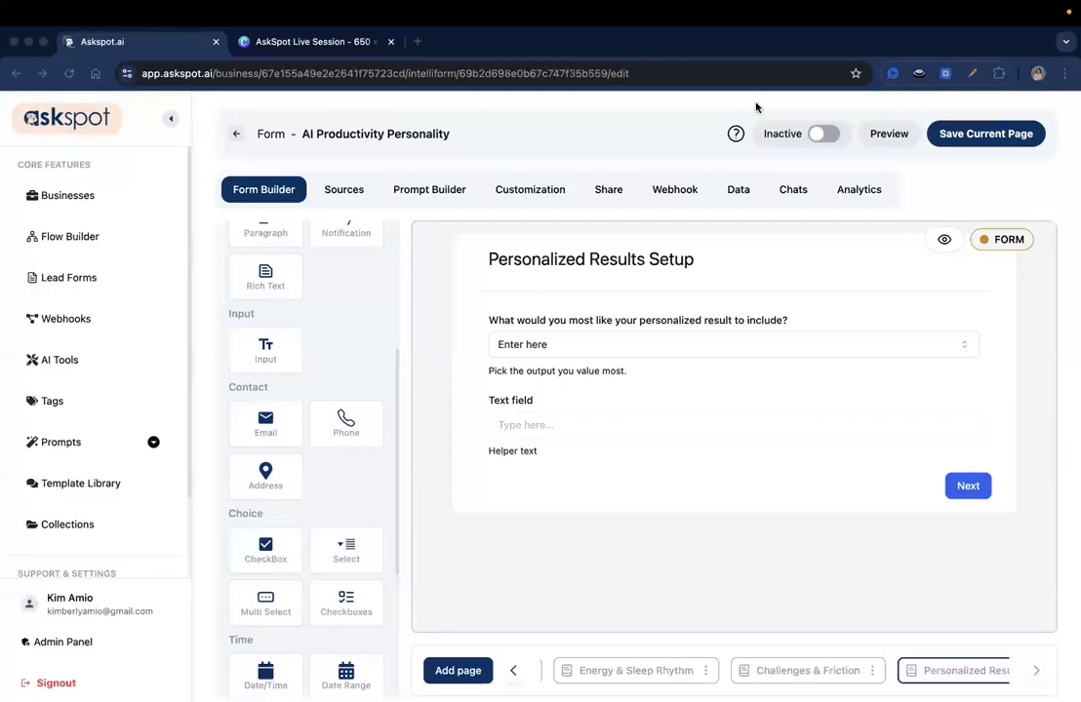
left_click(536, 424)
left_click(535, 423)
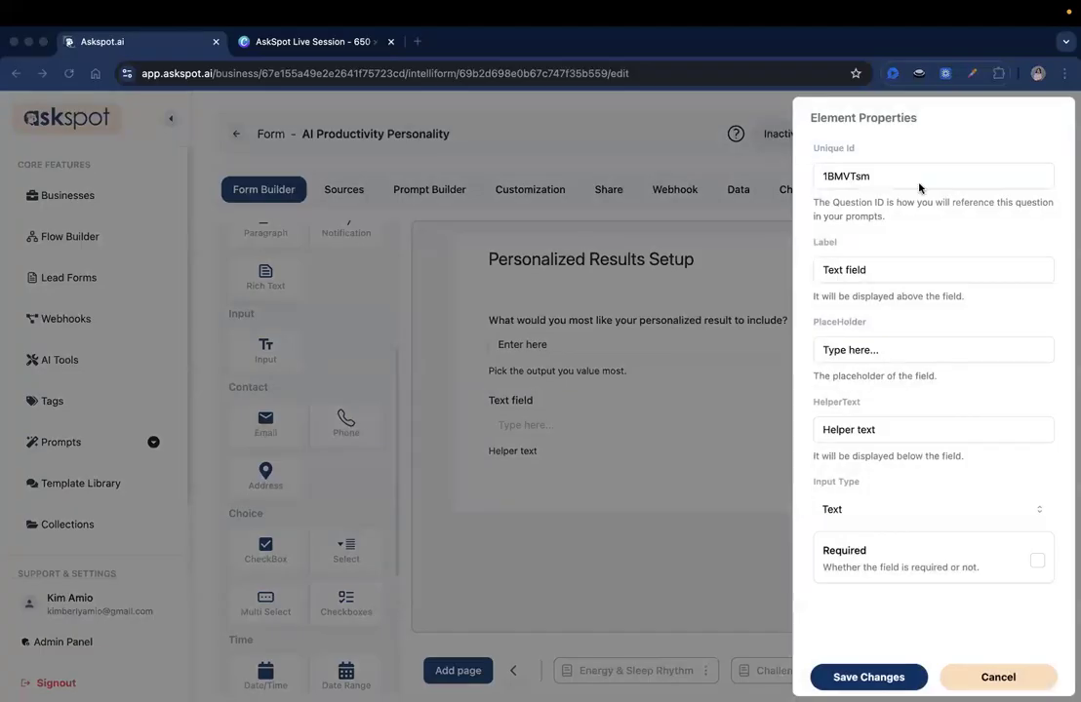
double_click(851, 176)
type("additional_context")
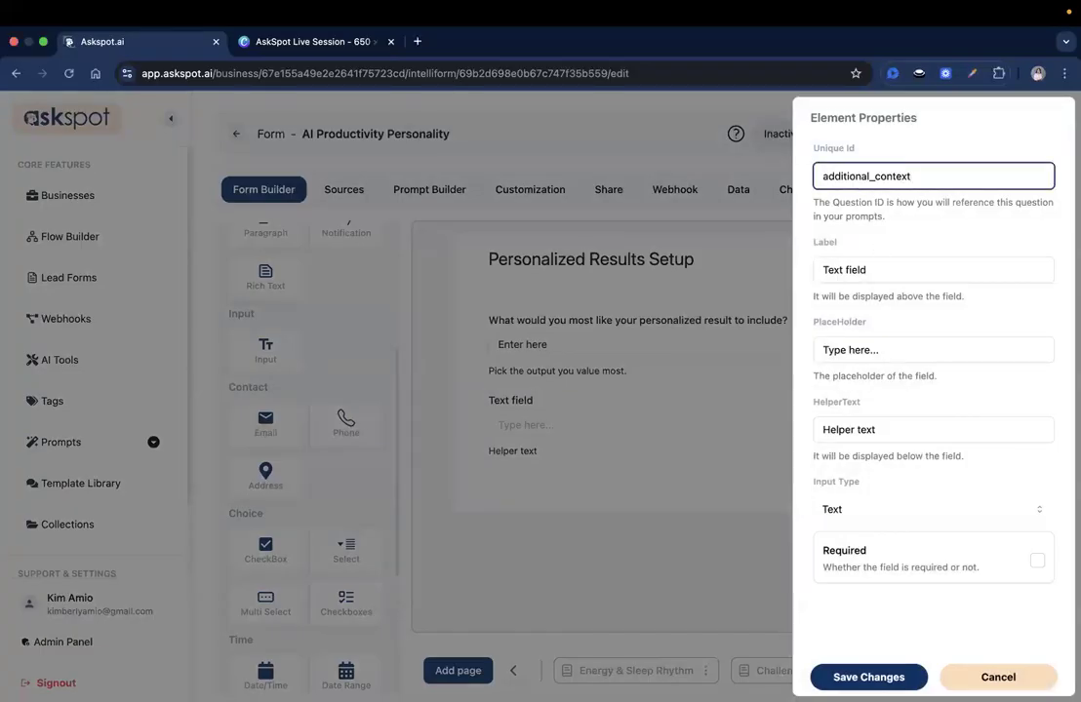
left_click(878, 266)
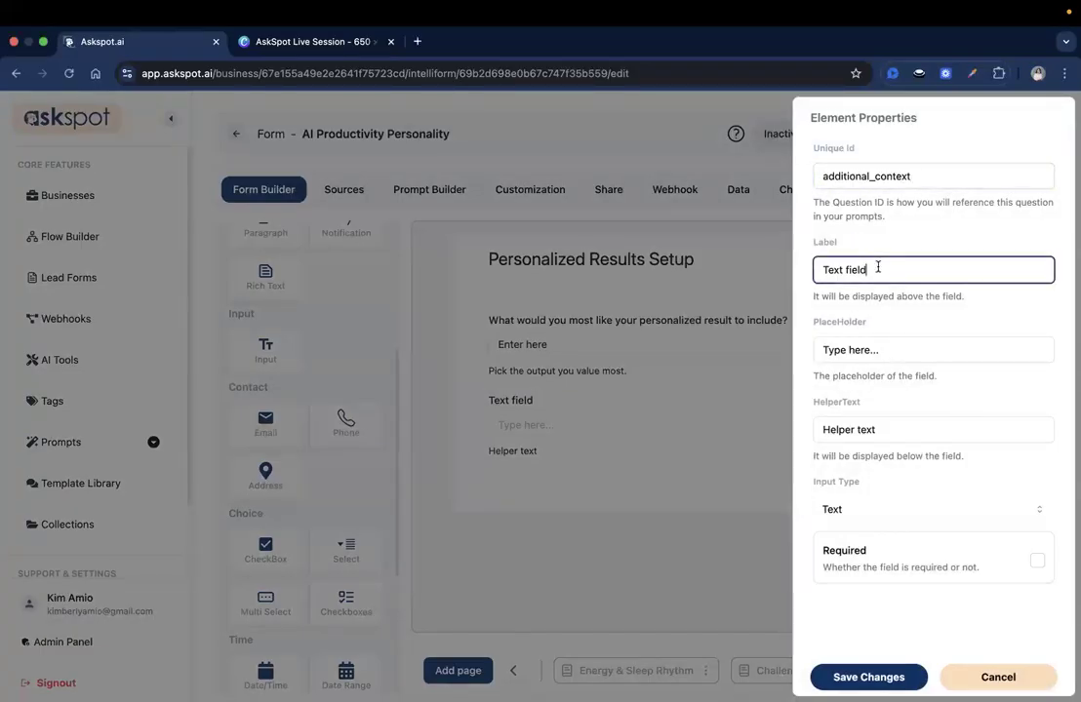
key("super+a")
key("super+v")
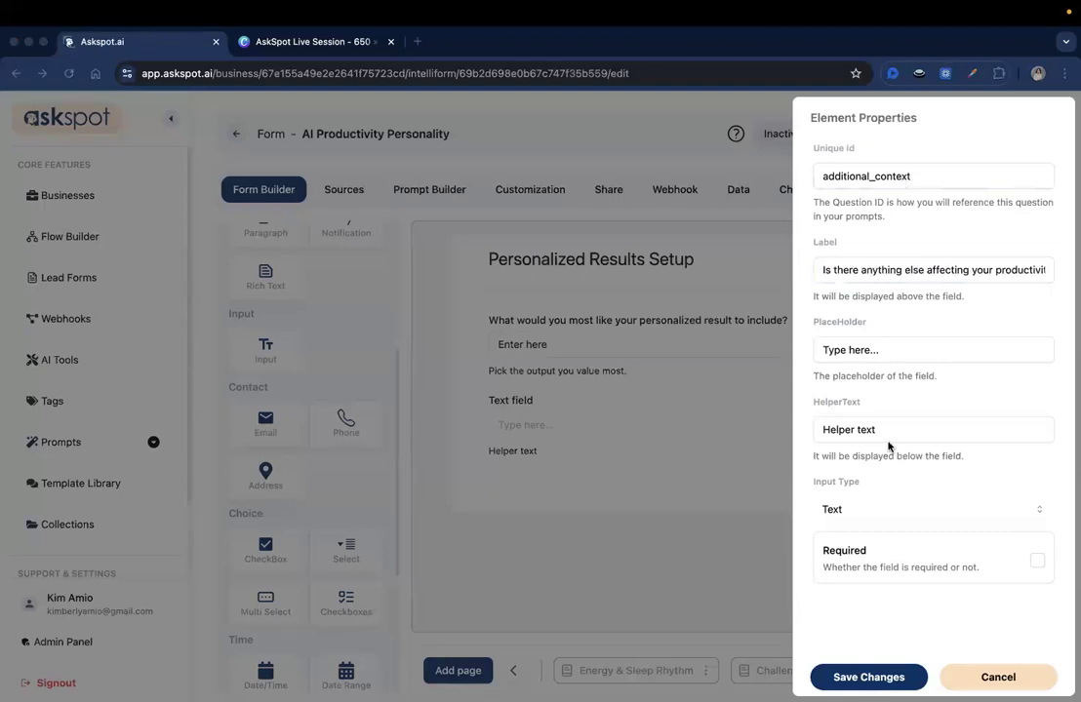
Set the text field's helper text to "Add any extra details that would help the AI generate more accurate recommendations.".
triple_click(888, 444)
left_click(876, 430)
key("super+a")
type("Add any extra details that would help the AI generate more accurate recommendations.")
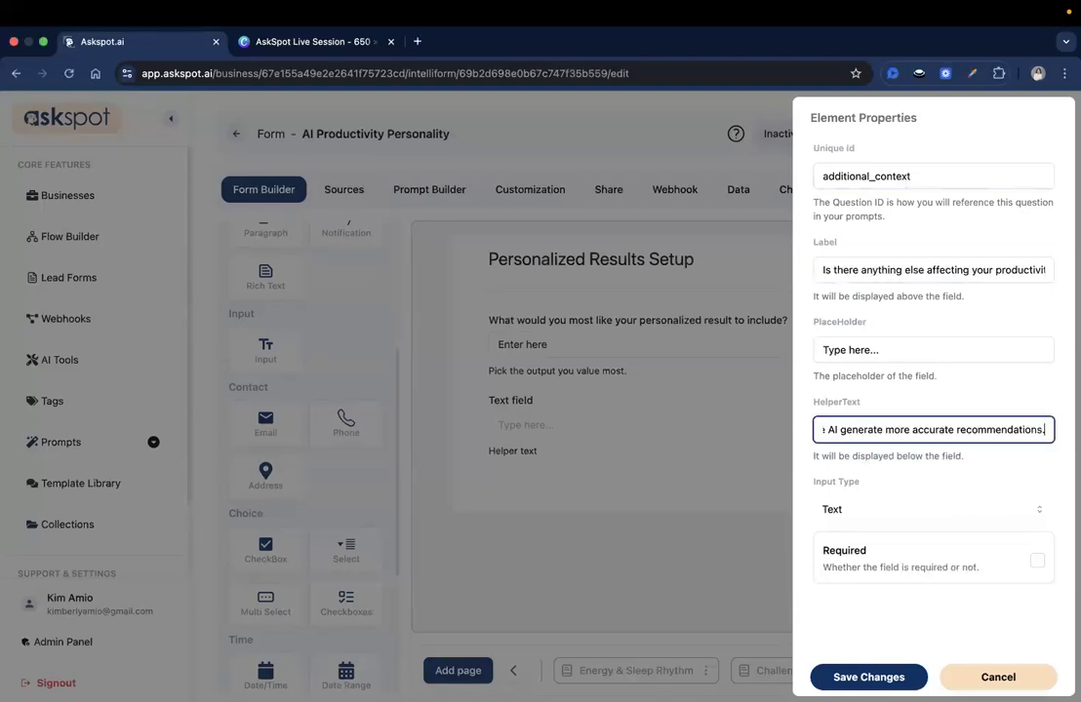
left_click(796, 368)
Change the additional_context field's input type to Textarea and save the field's changes.
left_click(745, 415)
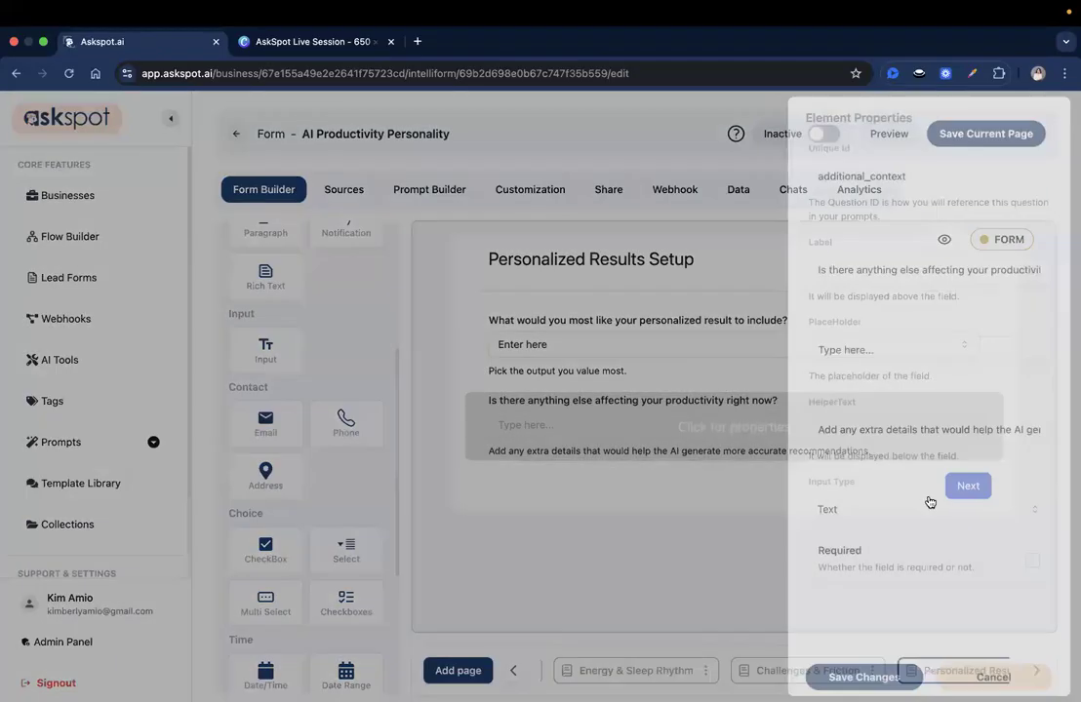
left_click(929, 505)
left_click(888, 612)
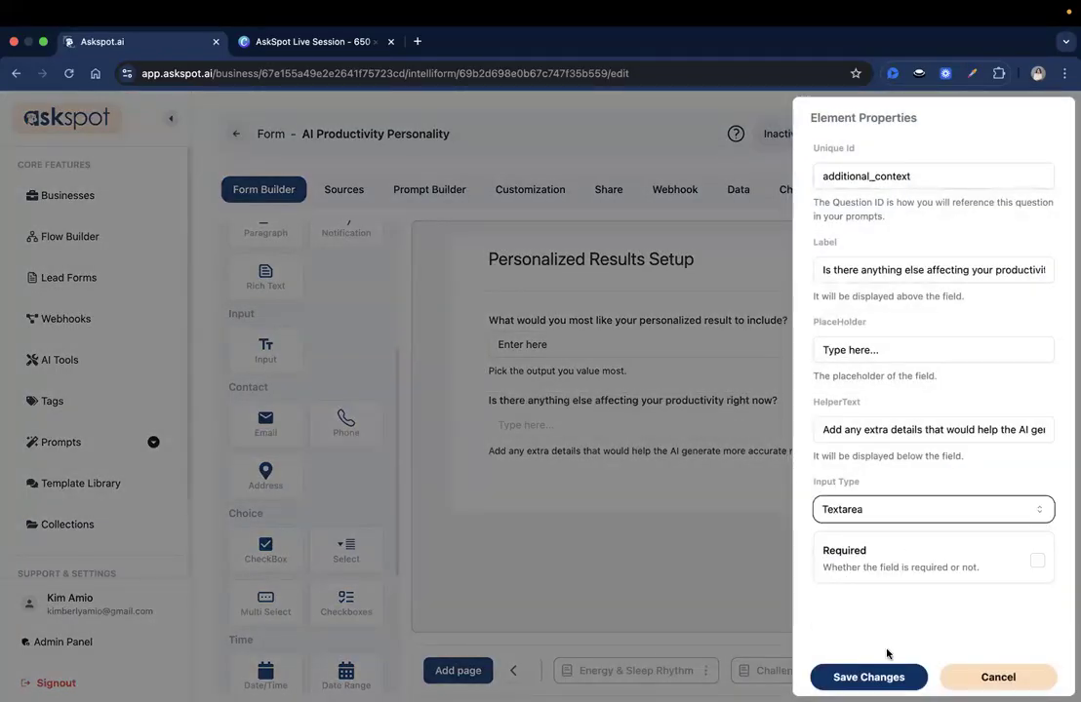
left_click(896, 675)
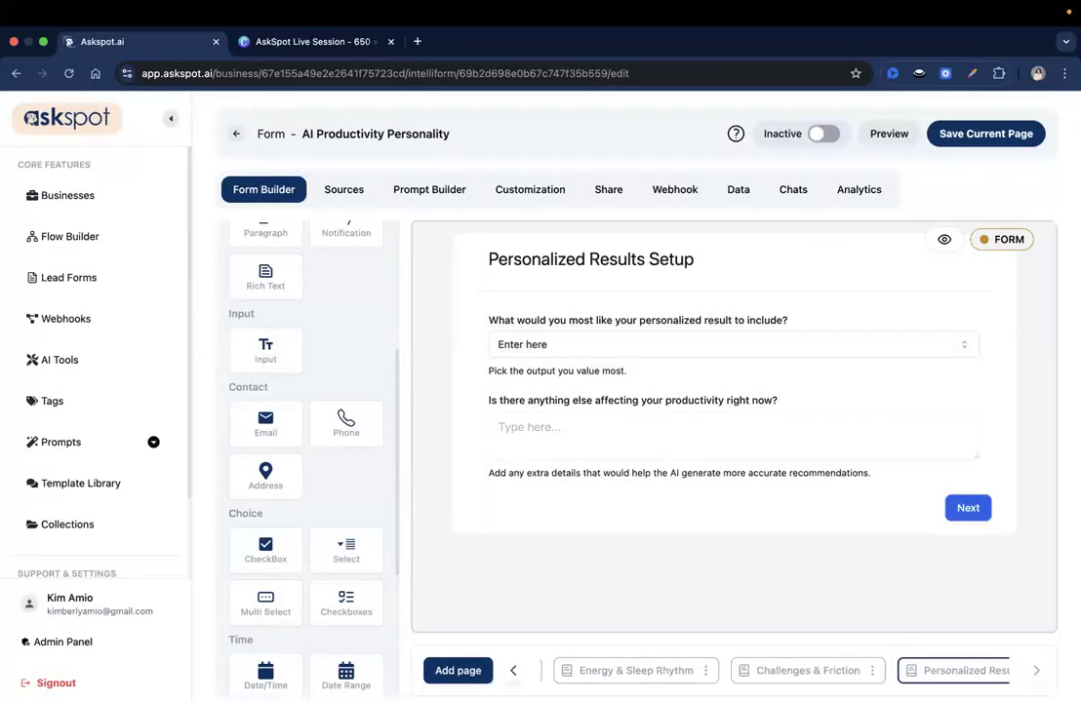
Save the current page and look through the form in its preview, closing the preview when finished.
left_click(954, 138)
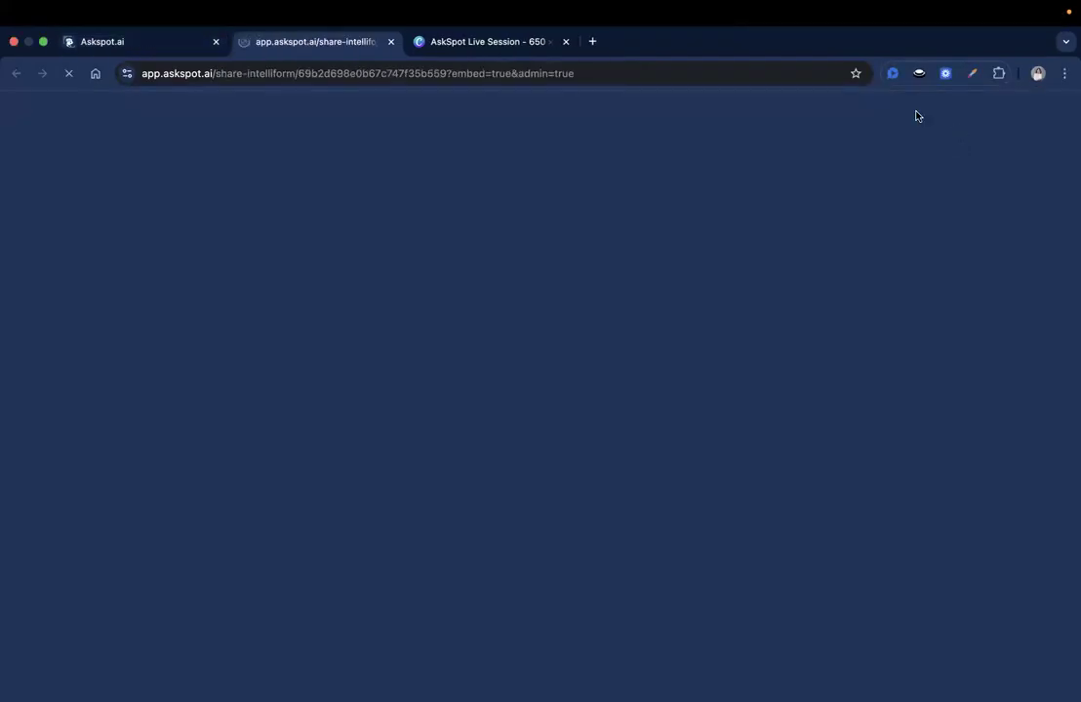
scroll(421, 283, "down", 5)
scroll(393, 118, "up", 5)
left_click(390, 41)
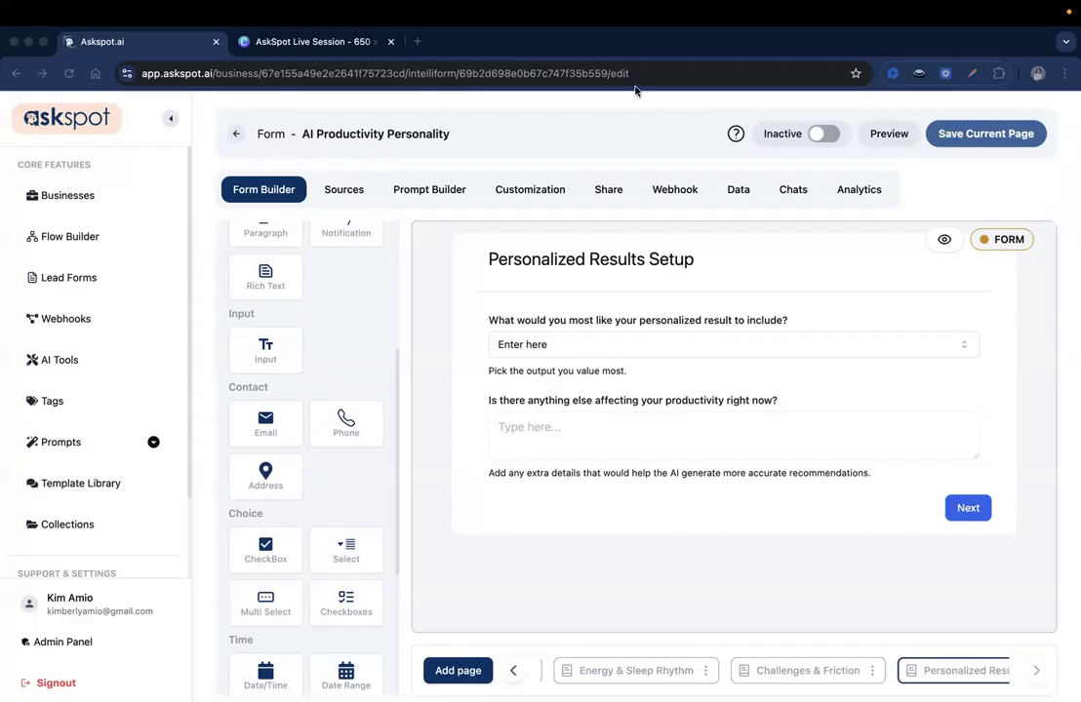
Paste the productivity prompt with its form-field variables, requested outputs and coaching-tone instructions into the prompt_1 block of the prompt workflow.
double_click(448, 190)
left_click(624, 384)
left_click(791, 425)
key("ctrl+v")
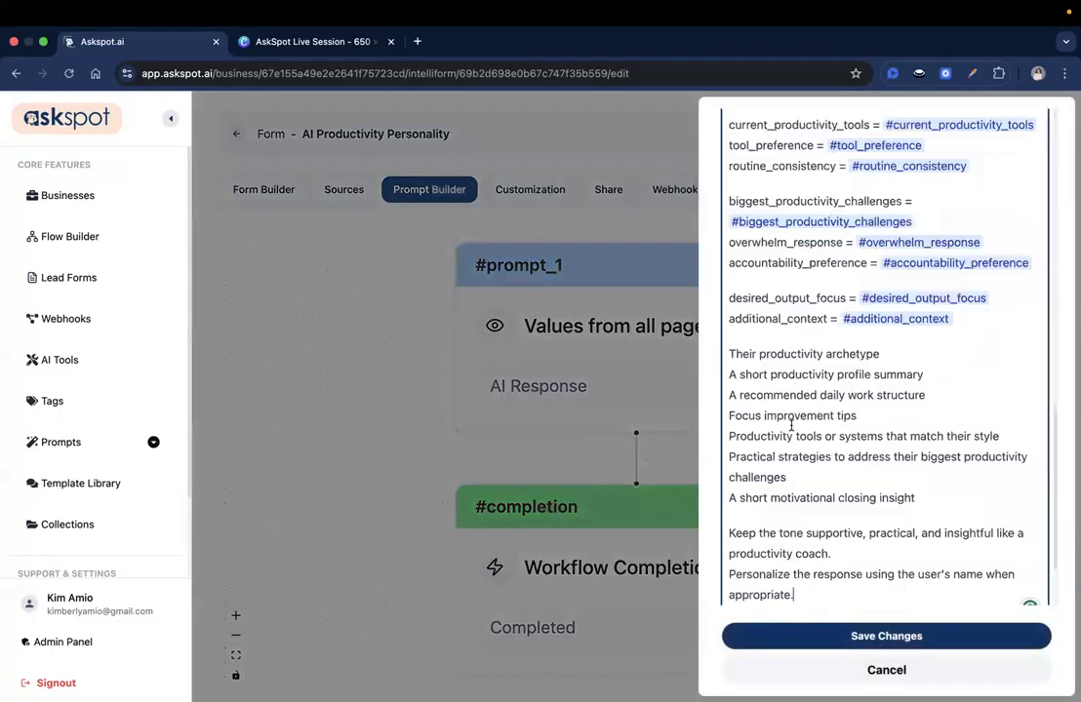
Review the pasted prompt's variable mappings, from full_name through additional_context, against the available form field IDs.
scroll(792, 420, "up", 10)
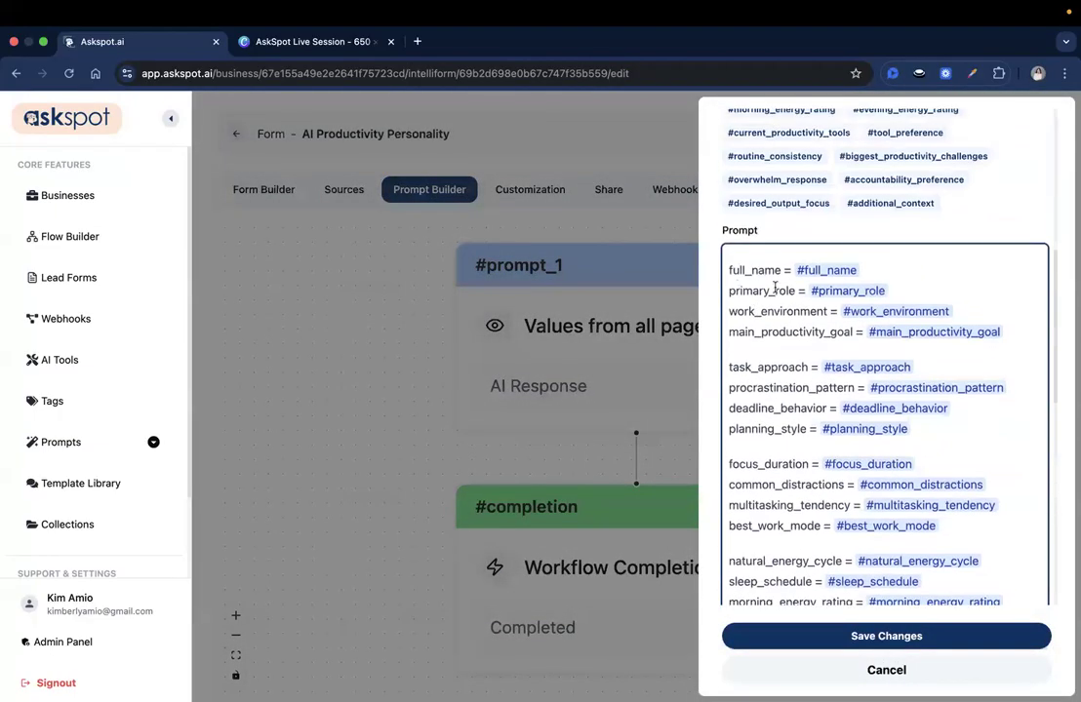
left_click_drag(732, 269, 791, 329)
left_click(791, 330)
scroll(871, 239, "up", 3)
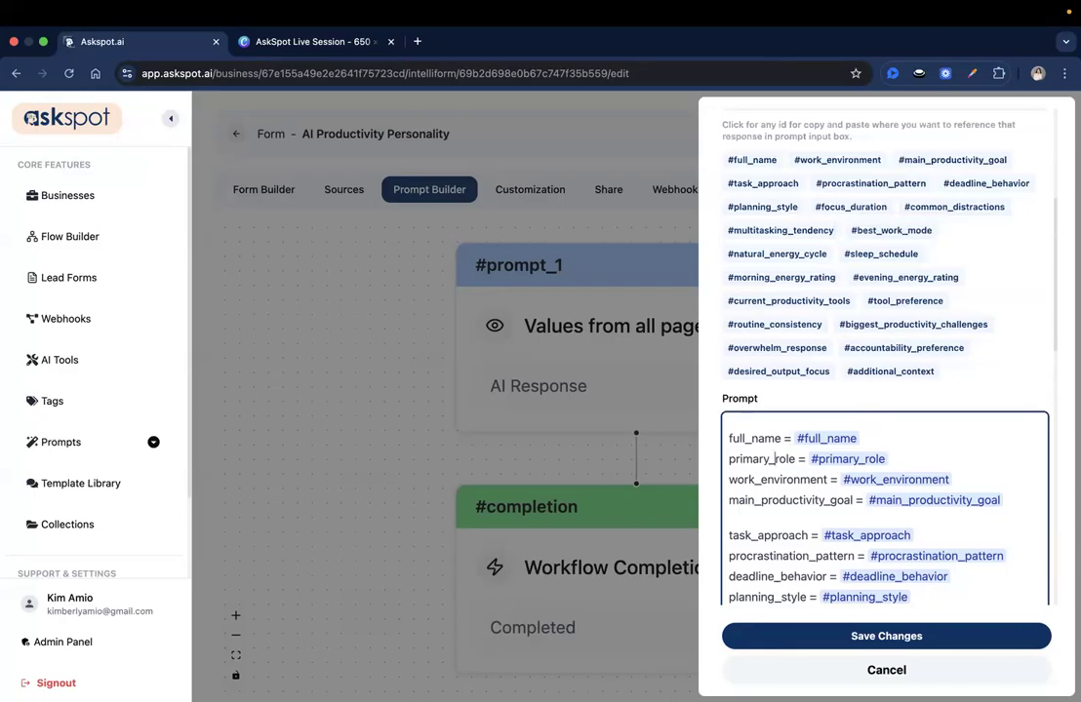
key("super+Tab")
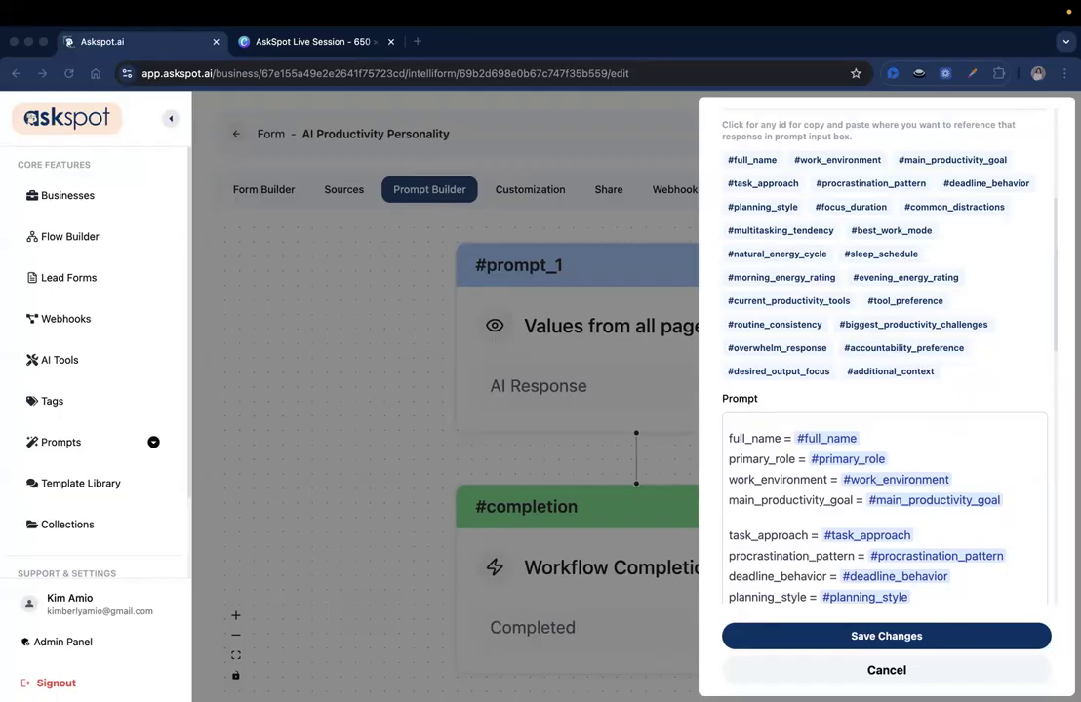
scroll(909, 400, "down", 10)
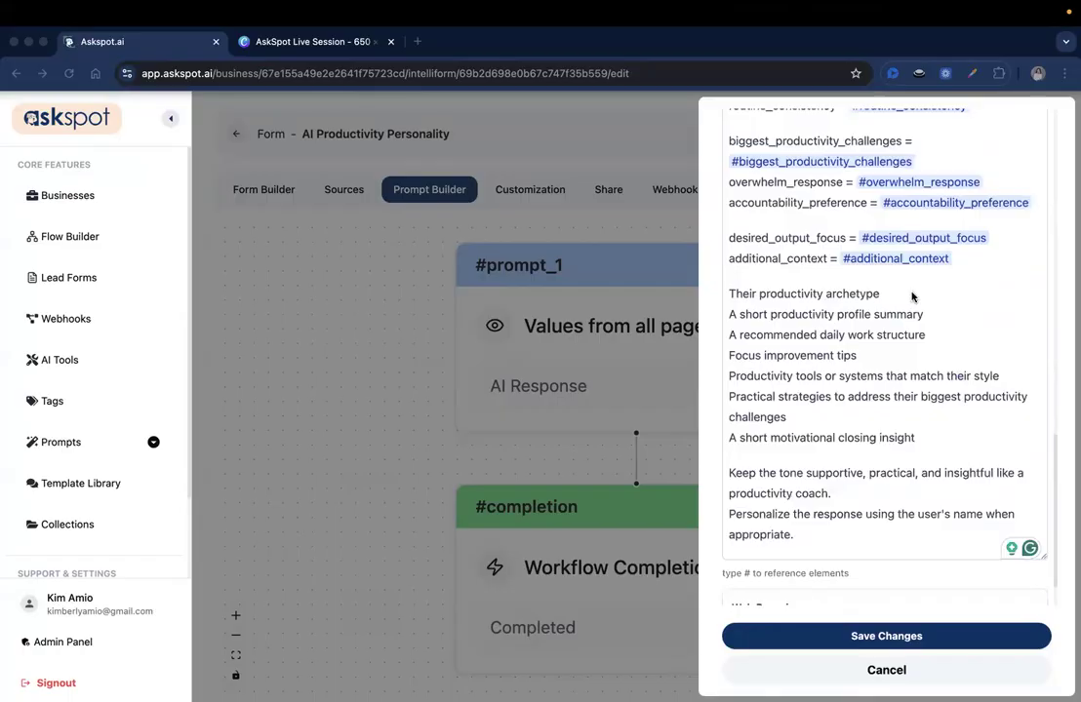
Read through the prompt's requested outputs, tone and name-personalization instructions, and save the changes to prompt_1.
left_click(825, 294)
scroll(908, 347, "down", 1)
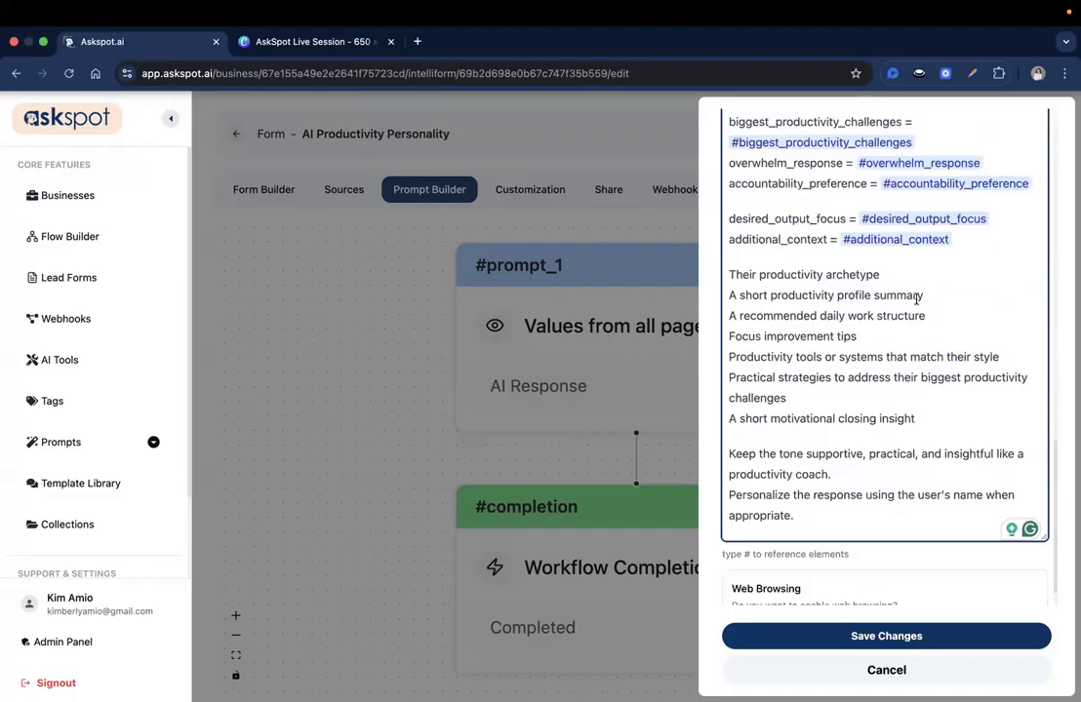
left_click(954, 323)
left_click(909, 339)
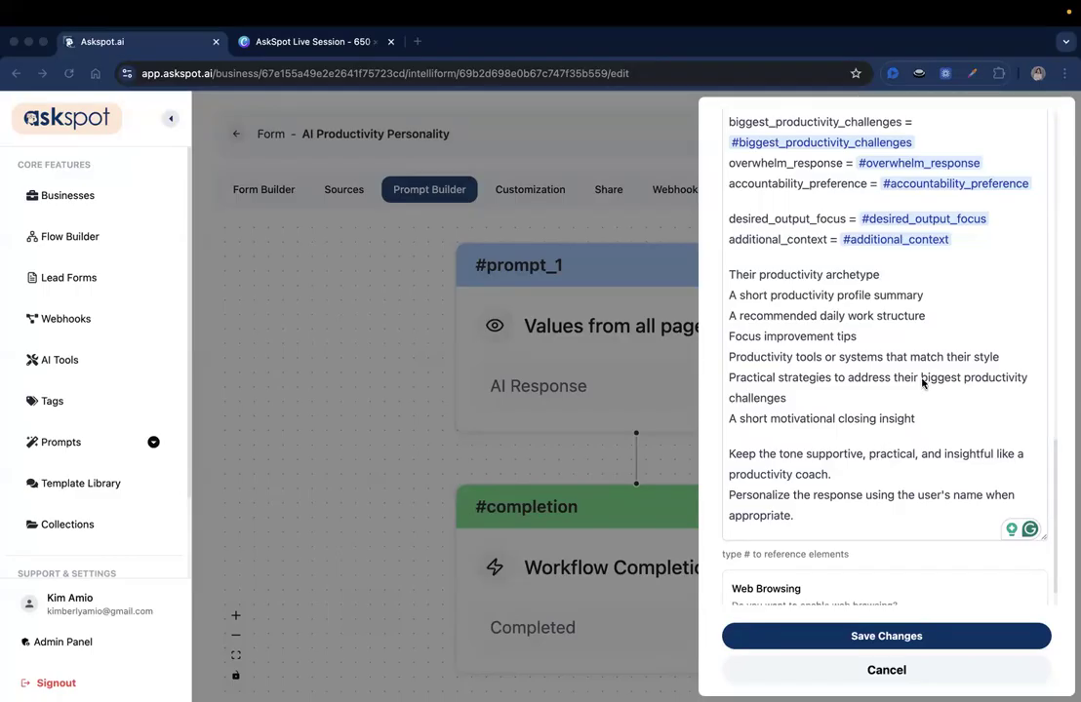
triple_click(802, 467)
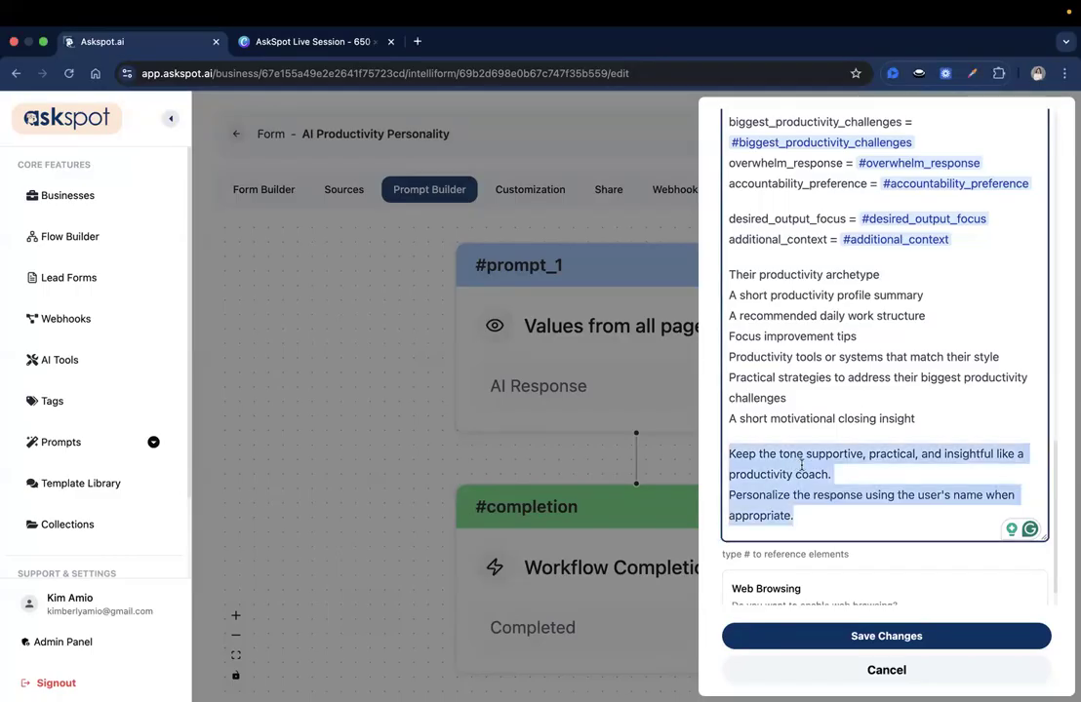
left_click(888, 468)
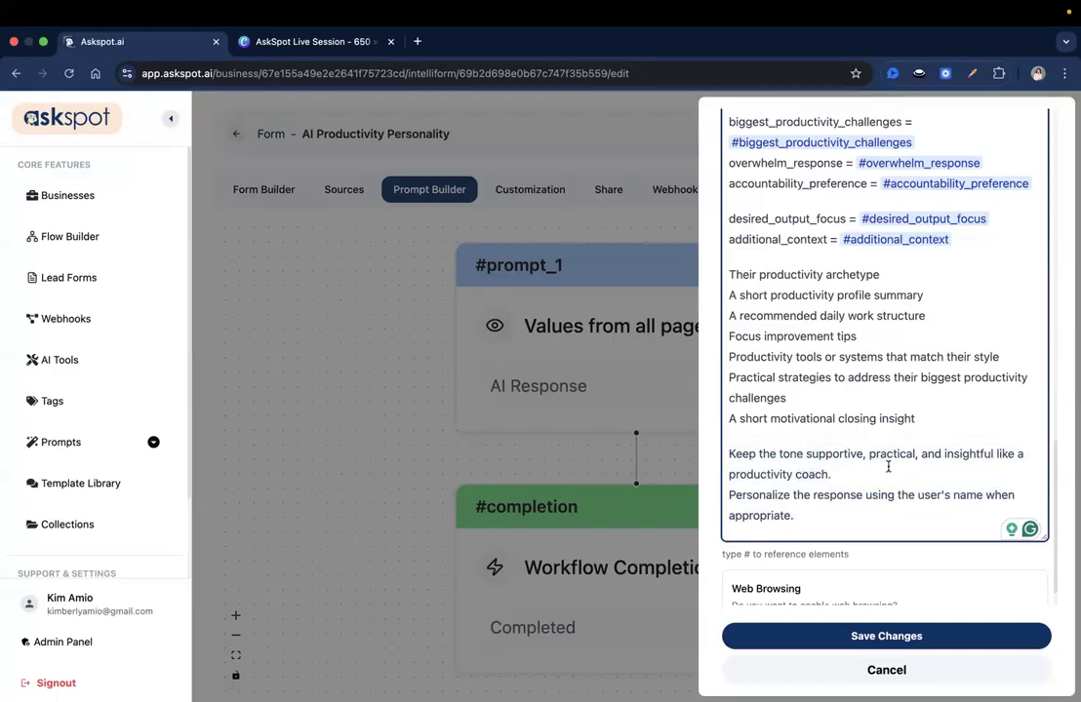
scroll(888, 466, "down", 2)
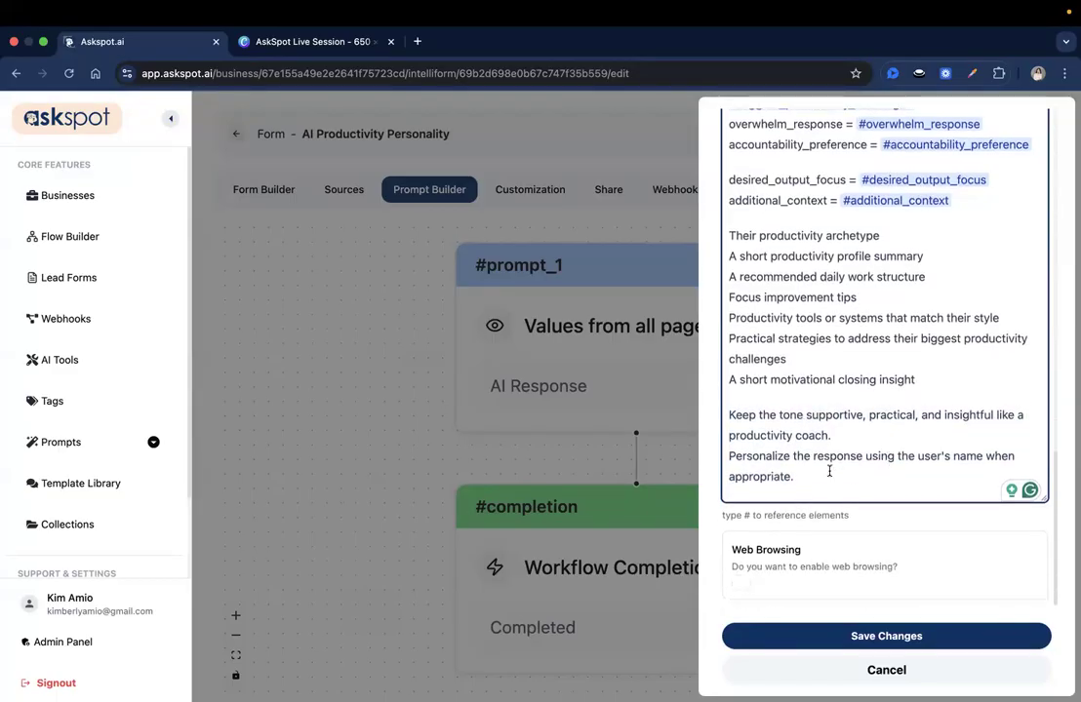
triple_click(841, 465)
left_click(836, 468)
left_click(909, 638)
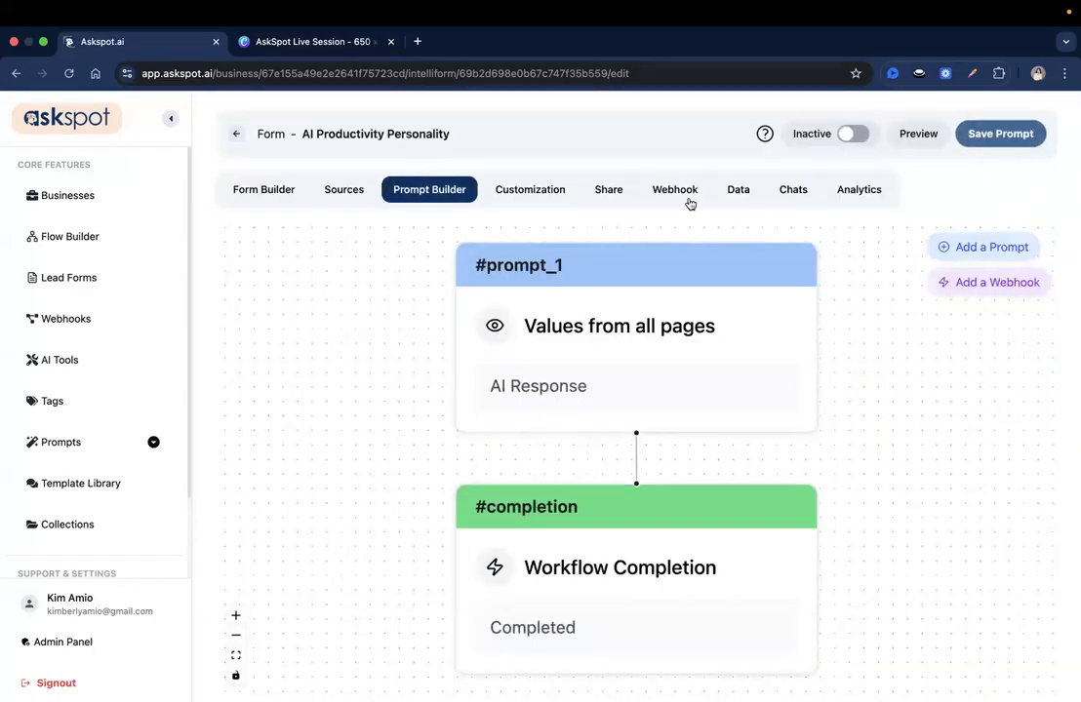
Set the form's AI model to gpt-4o in its customization settings and save the changes.
left_click(539, 193)
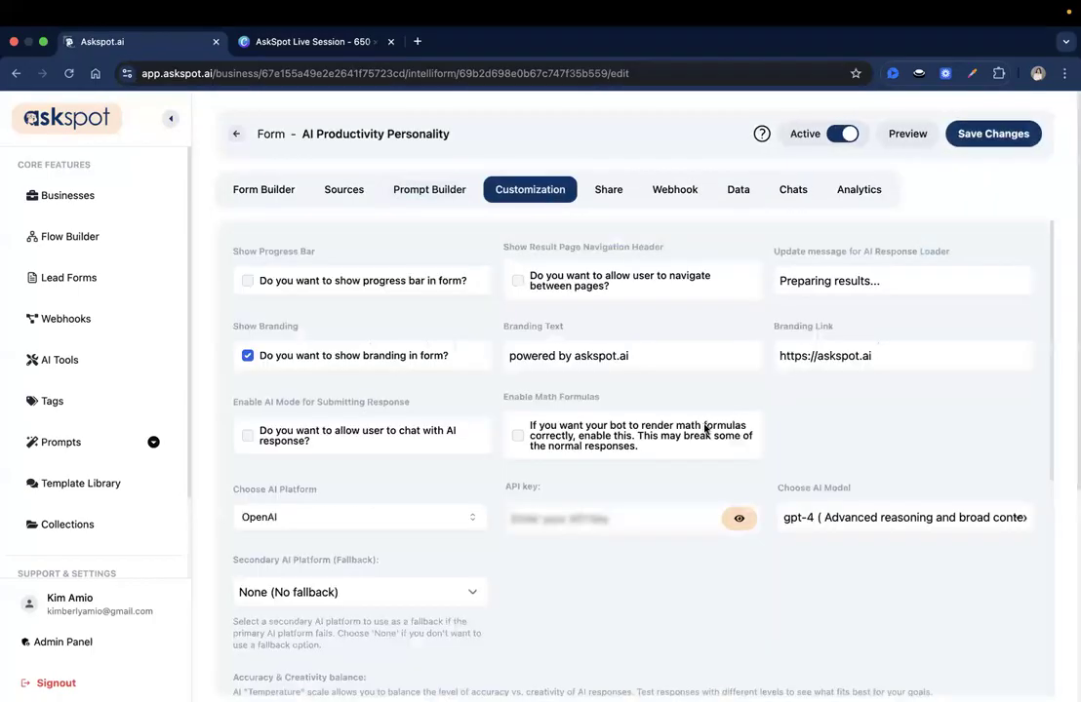
left_click(883, 518)
left_click(732, 466)
left_click(983, 146)
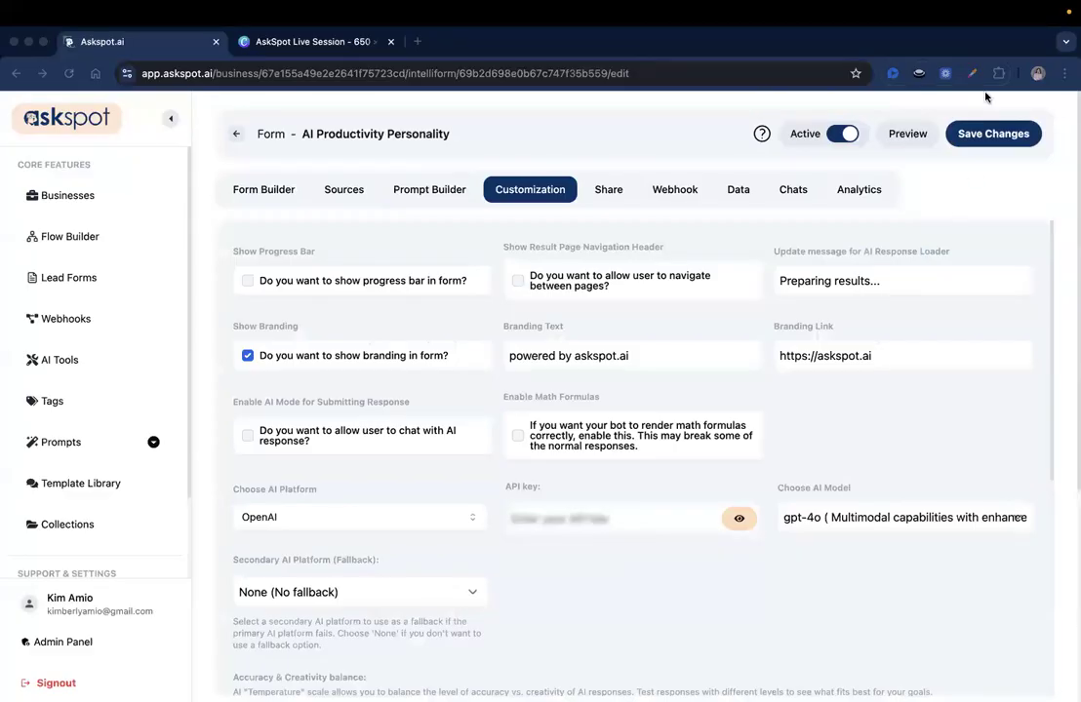
left_click(987, 136)
Open the form's preview and start the assessment from the welcome page.
left_click(912, 135)
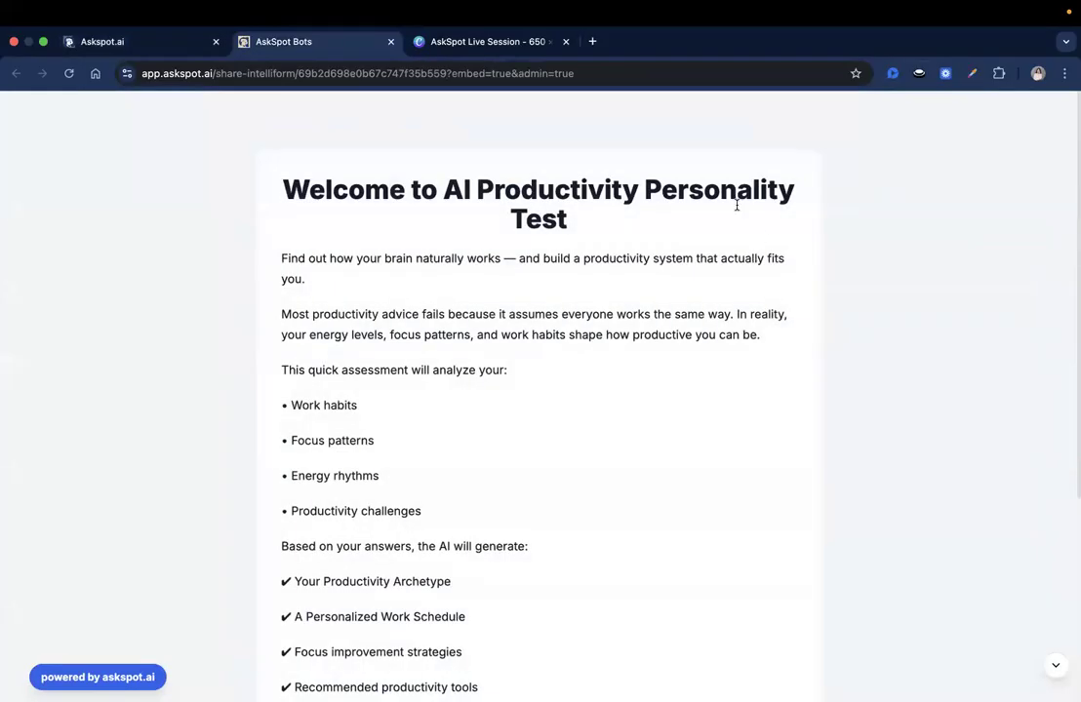
scroll(712, 581, "down", 5)
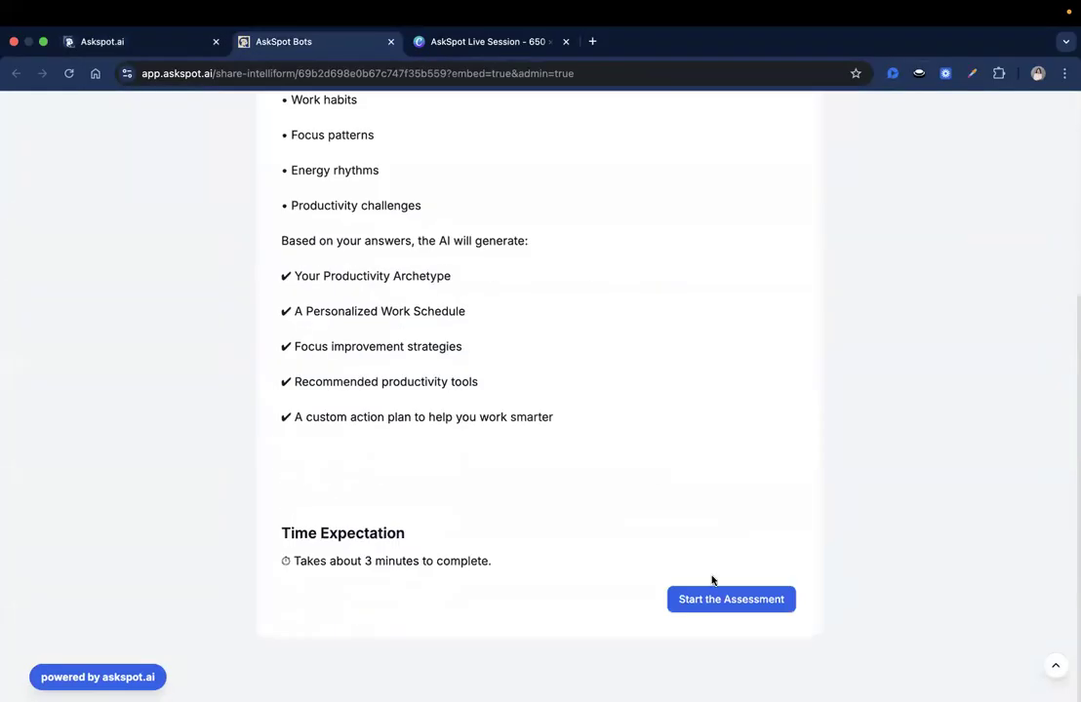
left_click(719, 604)
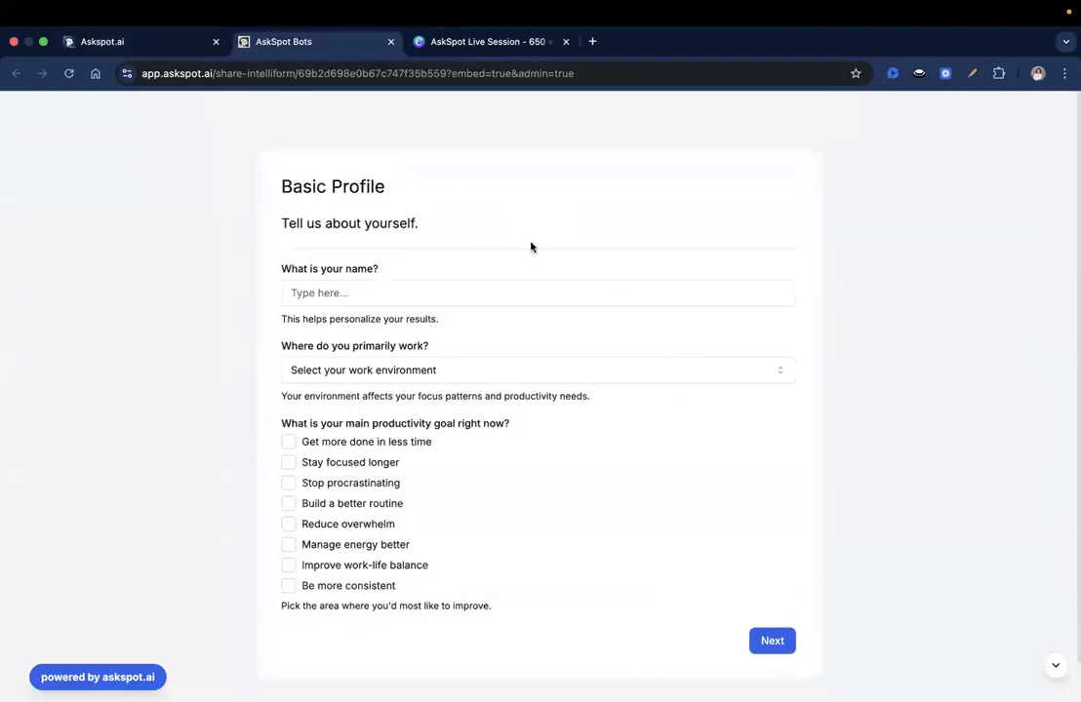
Submit Basic Profile with a first name, Fully remote, and the goals Get more done in less time, Improve work-life balance and Be more consistent.
left_click(473, 306)
type("Ki")
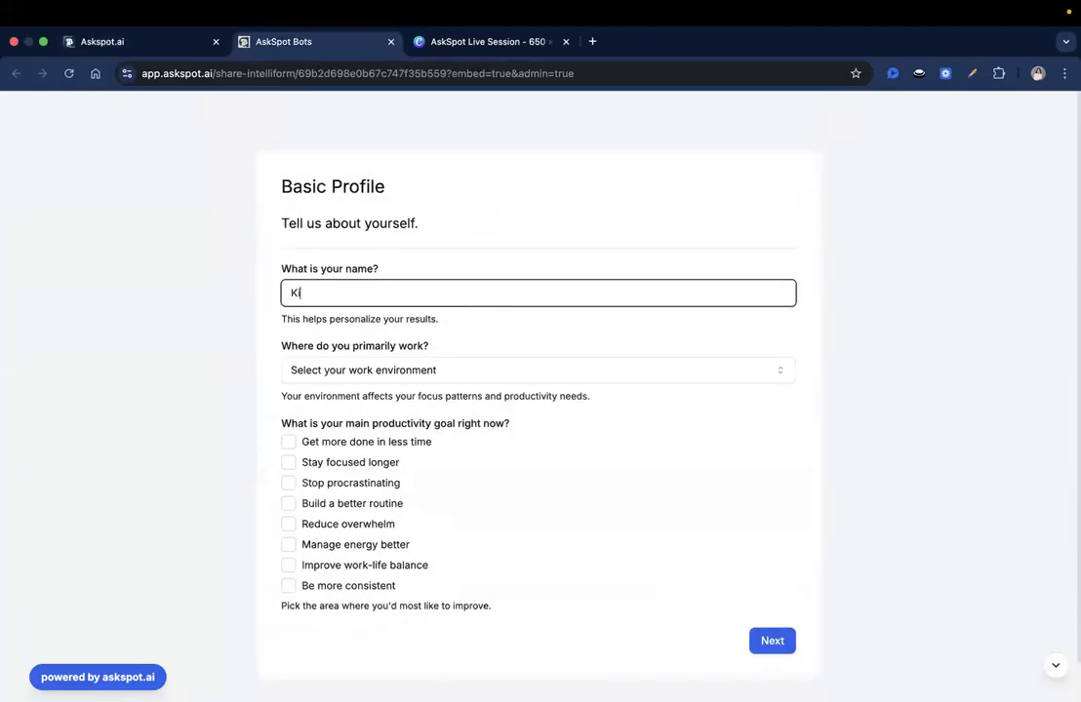
type("mberly")
left_click(436, 376)
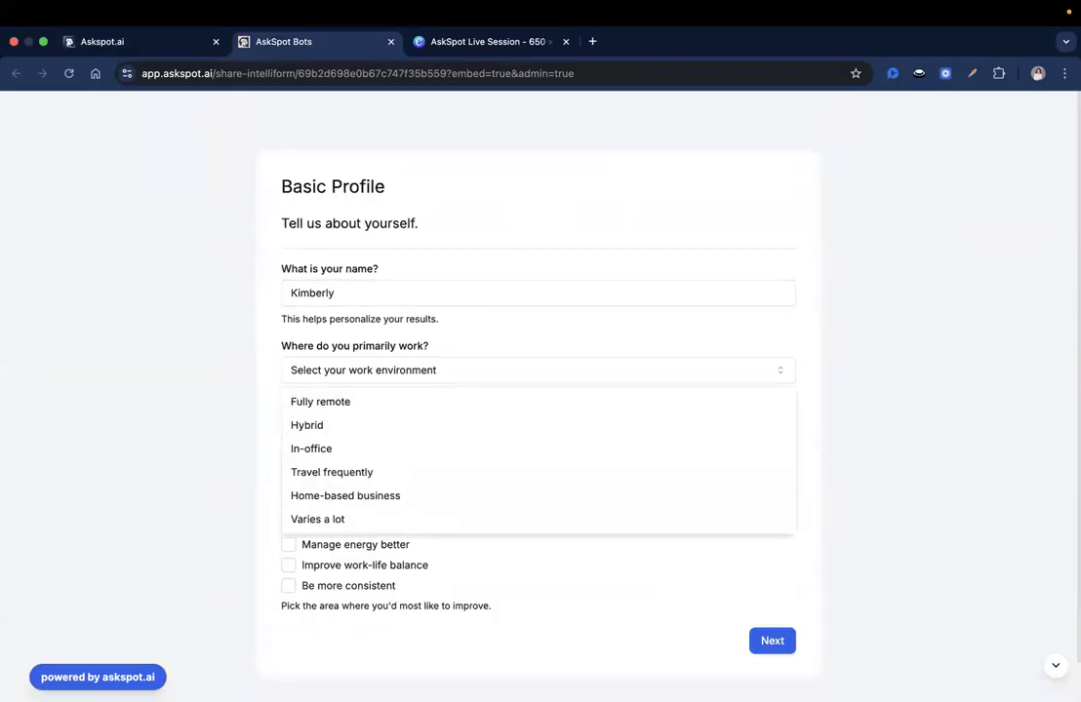
left_click(380, 404)
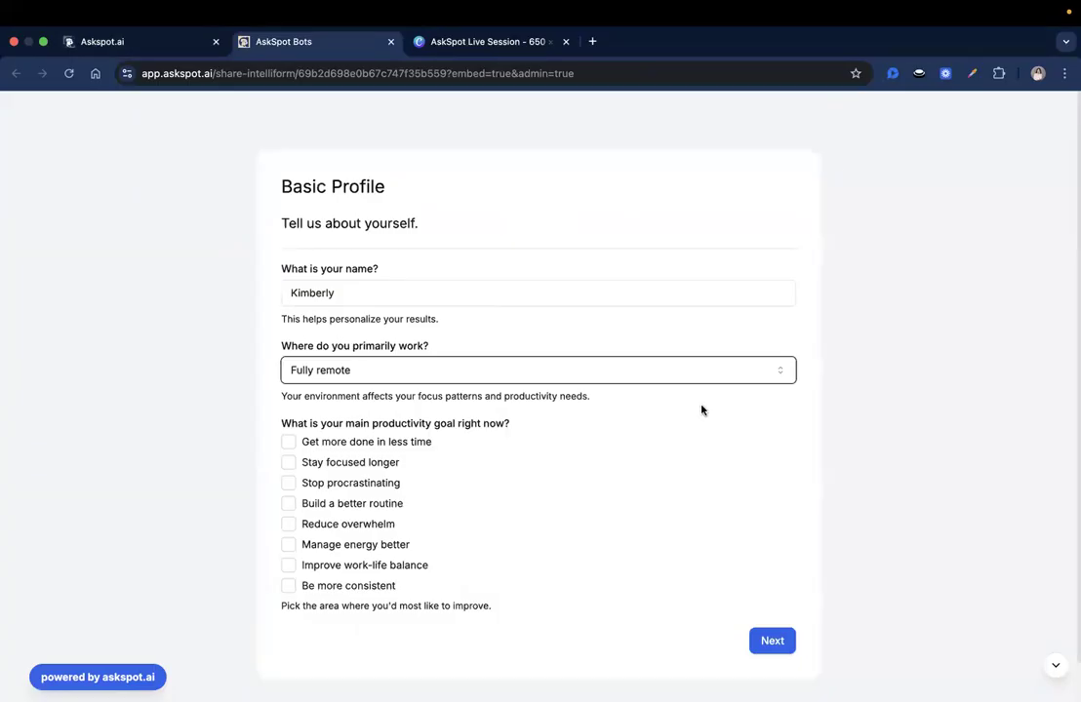
left_click(385, 447)
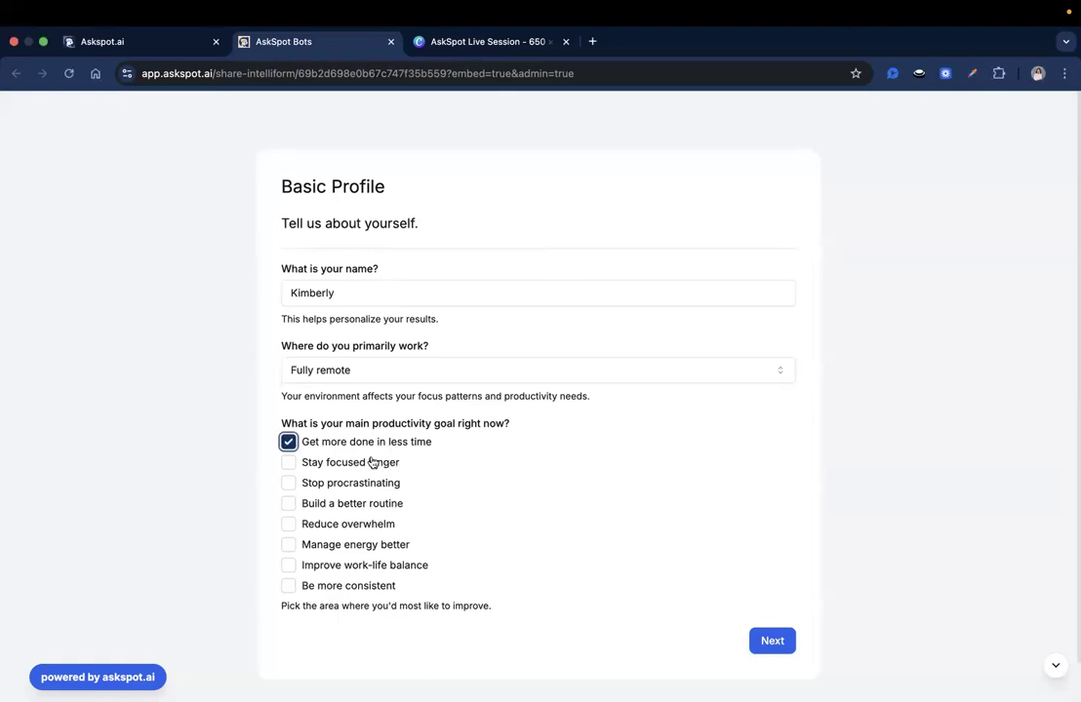
left_click(363, 568)
left_click(363, 589)
left_click(762, 640)
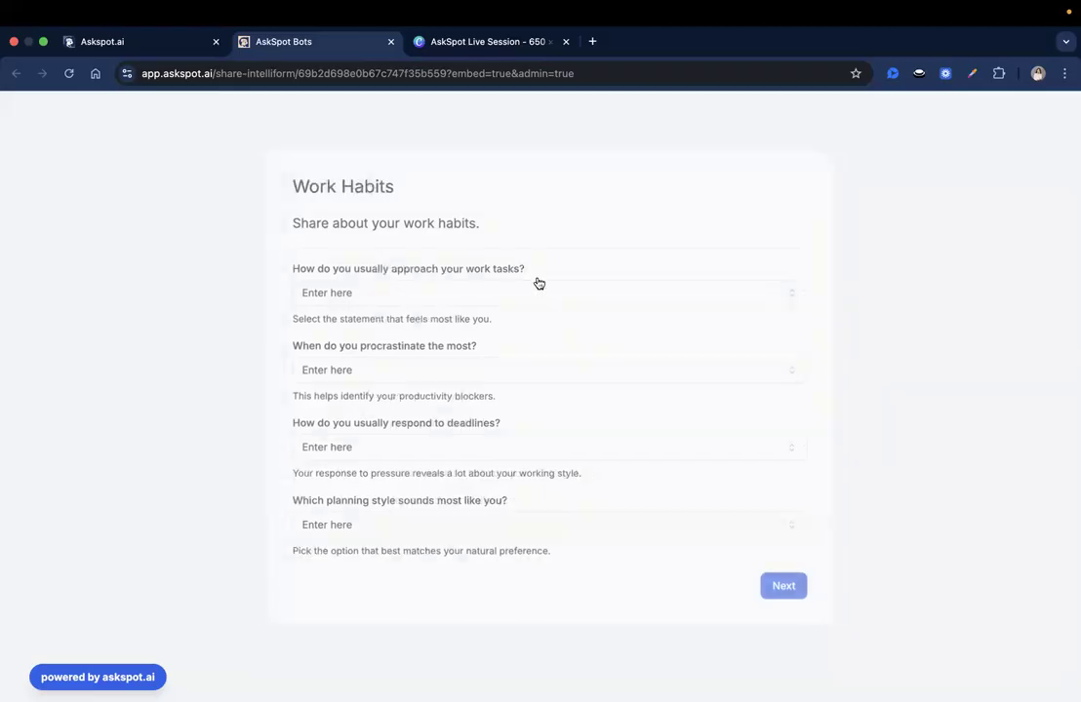
Answer "I make a plan and follow it closely" for task approach and "When I have too many priorities" for procrastination.
left_click(388, 295)
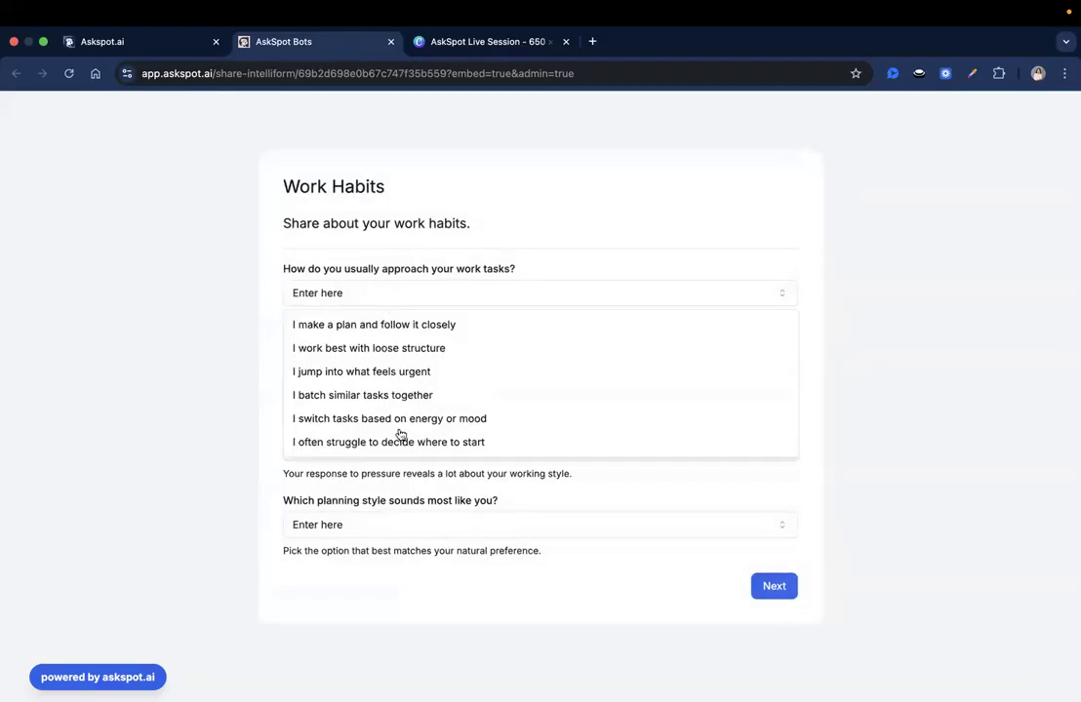
left_click(413, 324)
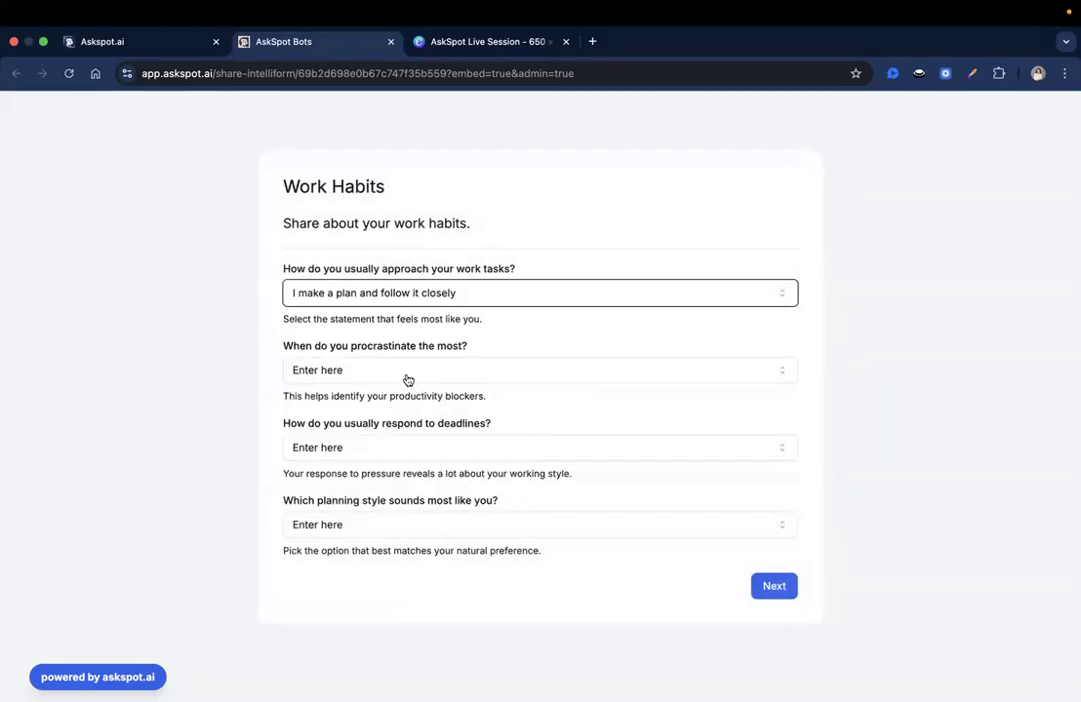
left_click(406, 374)
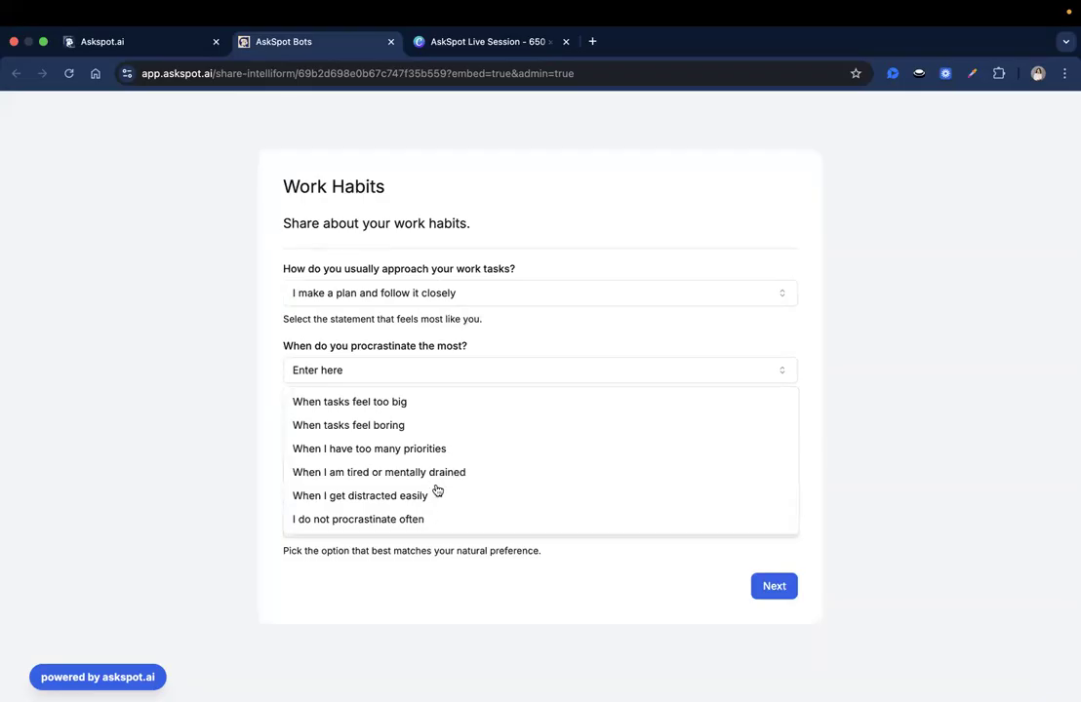
left_click(428, 455)
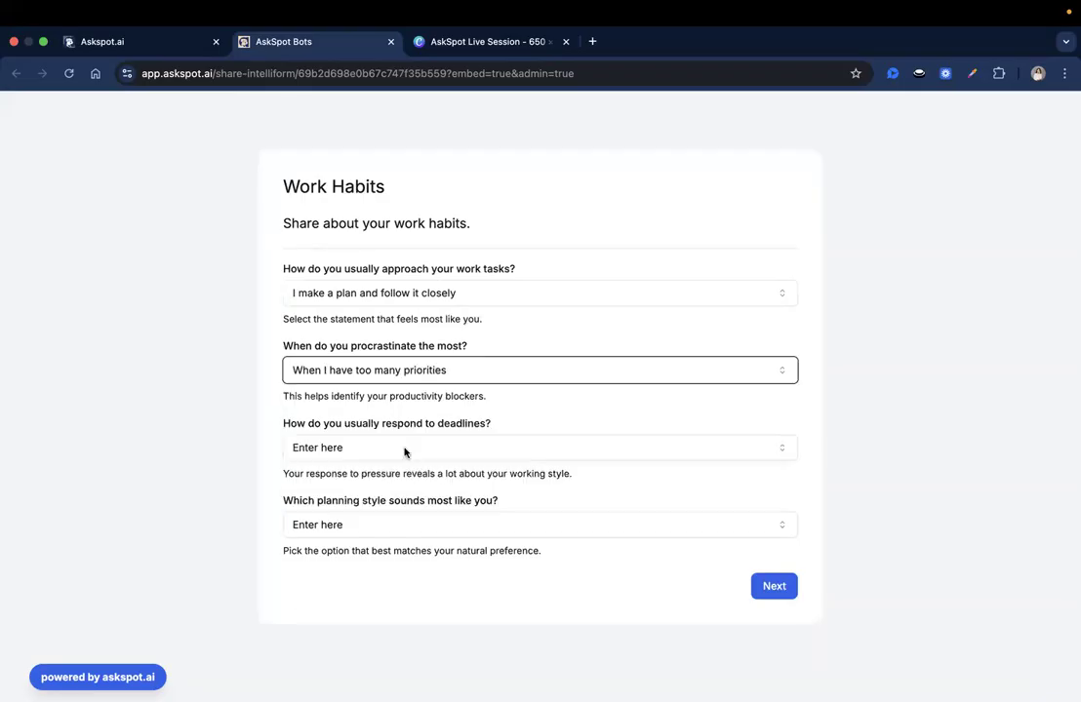
Answer "I perform best with clear deadlines" for deadlines and "Daily to-do lists" for planning style, and continue to the following page.
left_click(403, 449)
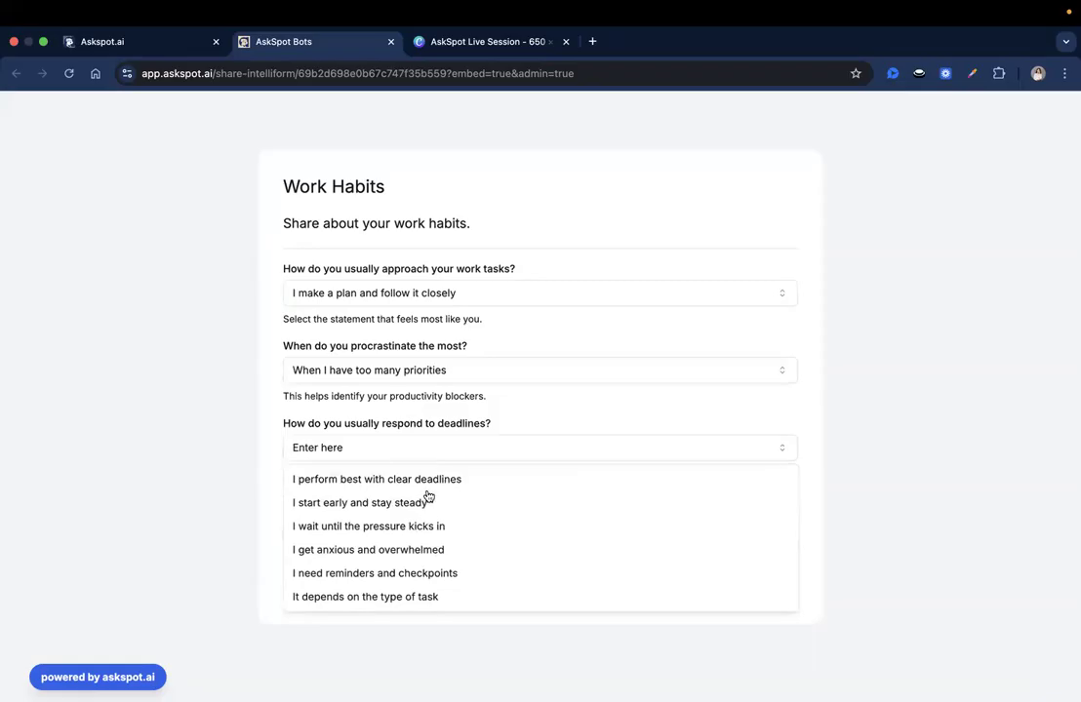
left_click(421, 480)
left_click(417, 526)
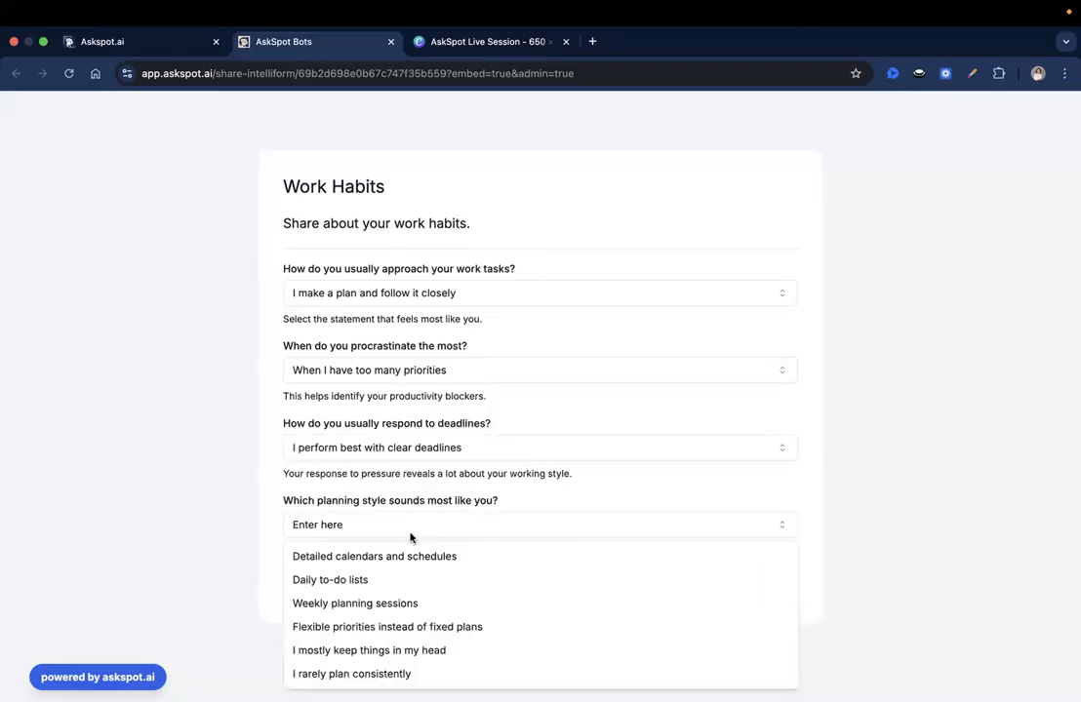
left_click(398, 581)
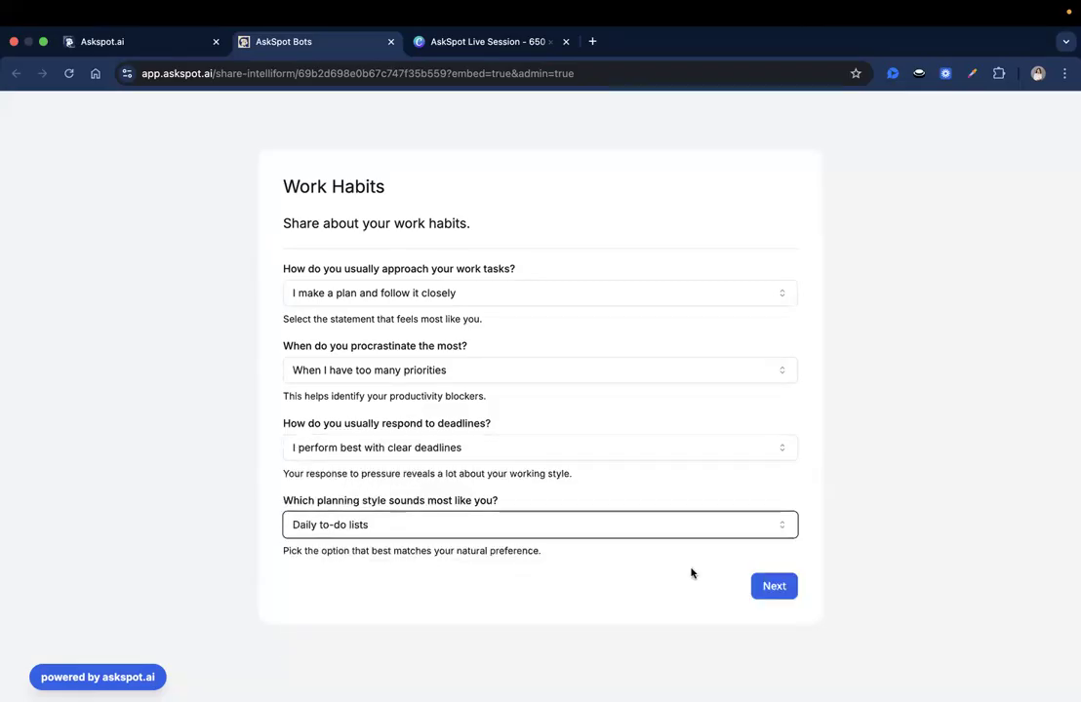
left_click(770, 586)
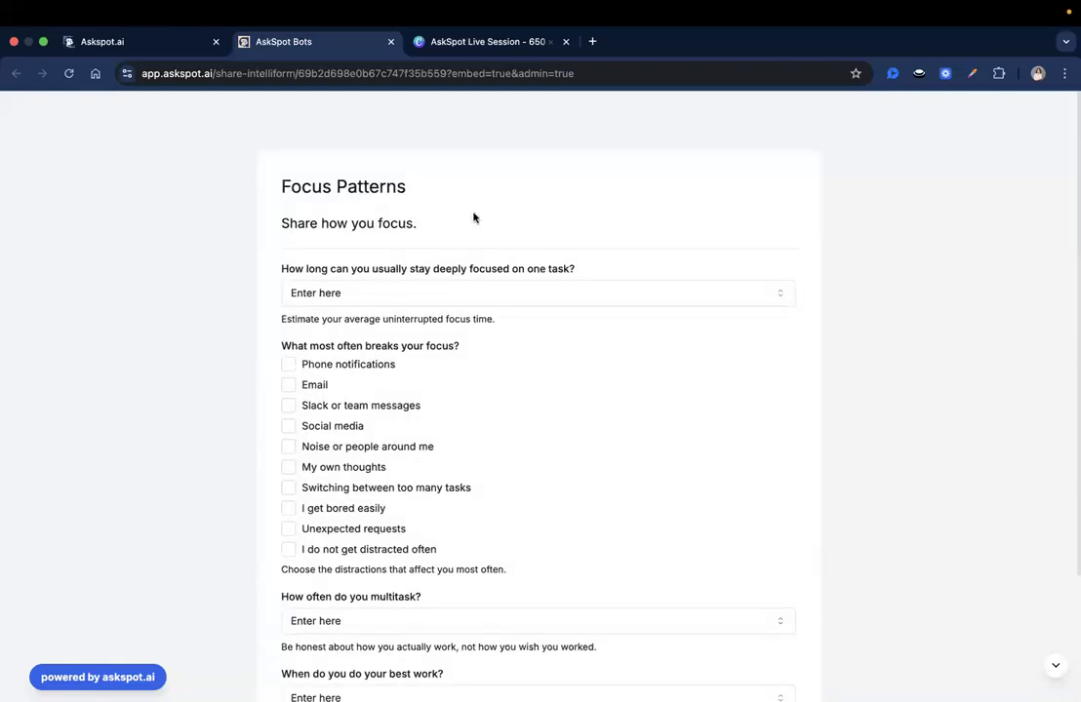
On the Focus Patterns page, choose 60 to 90 minutes for focus duration, Phone notifications as the distraction, and Often for multitasking.
scroll(447, 355, "down", 1)
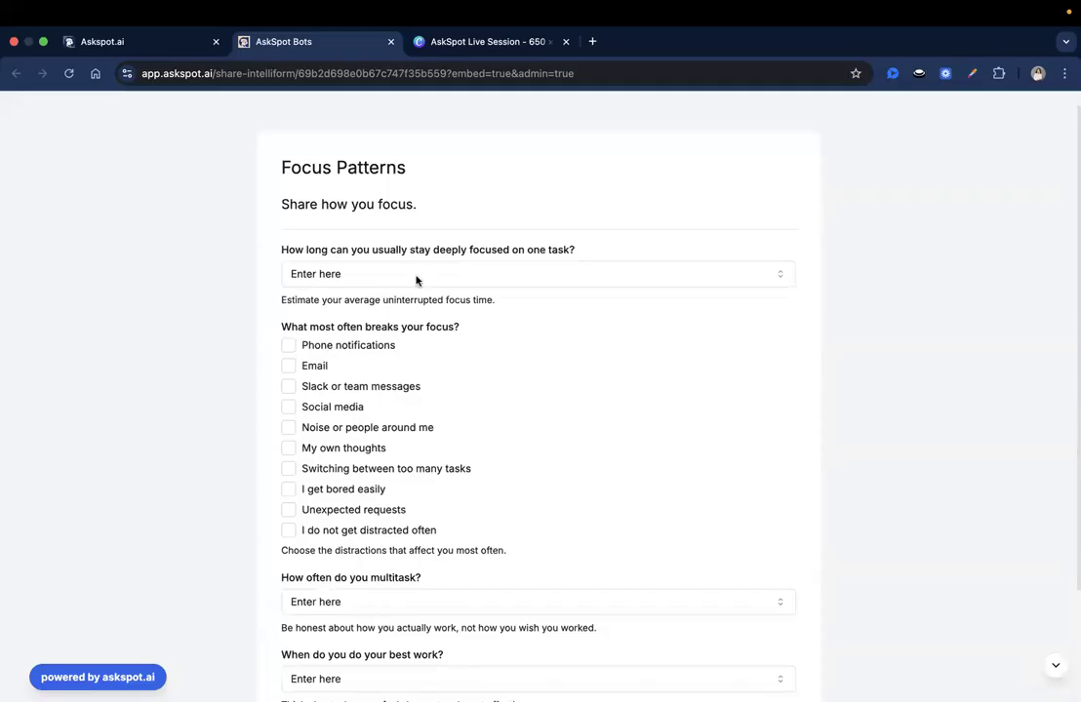
left_click(415, 281)
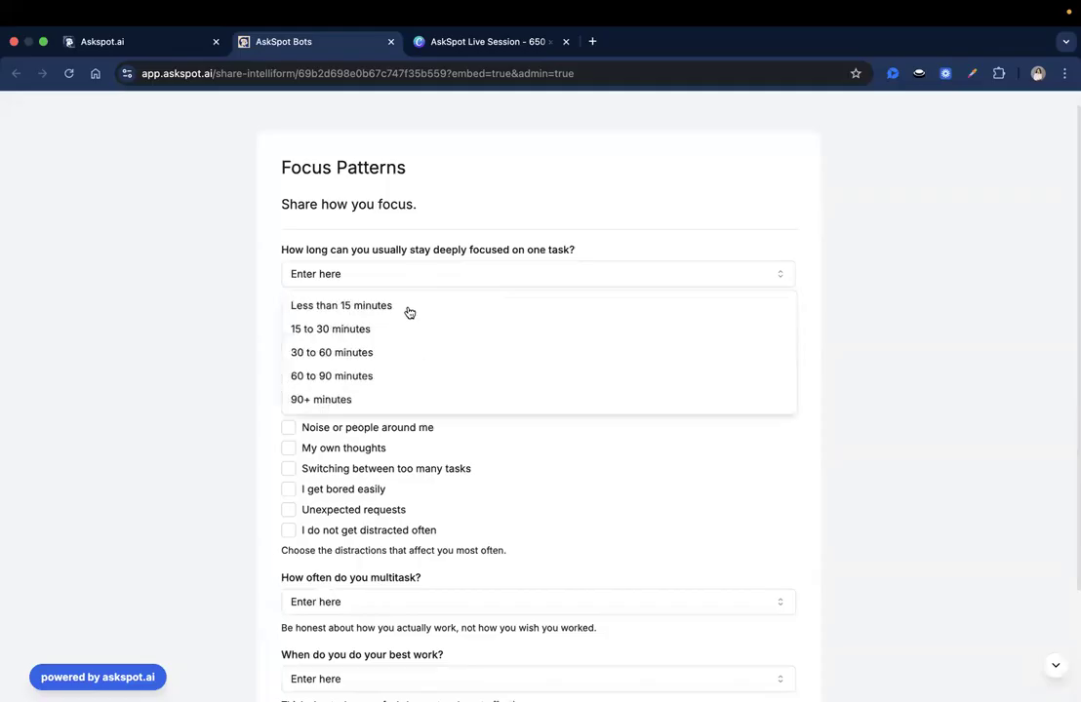
left_click(396, 380)
scroll(393, 332, "down", 3)
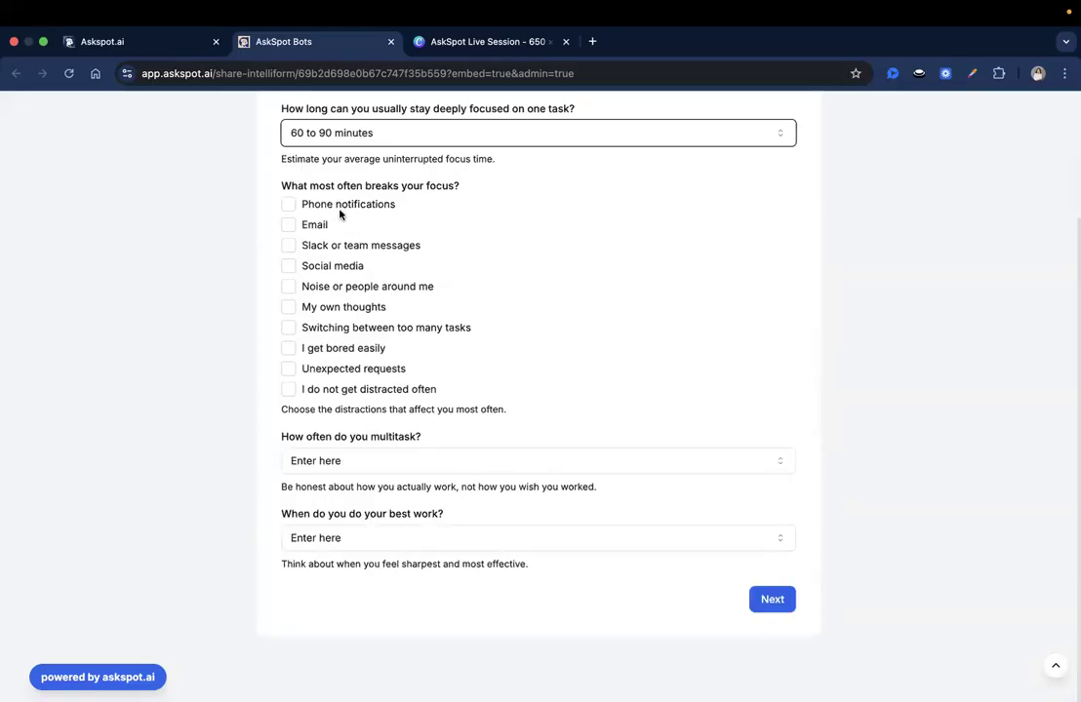
left_click(300, 208)
left_click(290, 205)
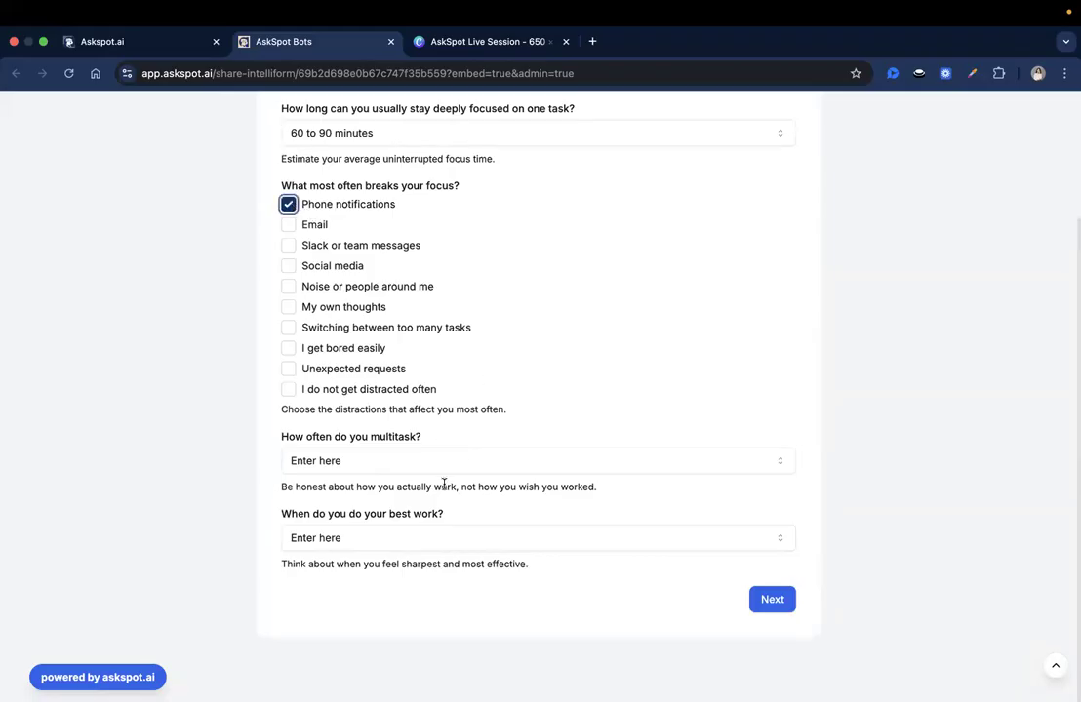
left_click(403, 461)
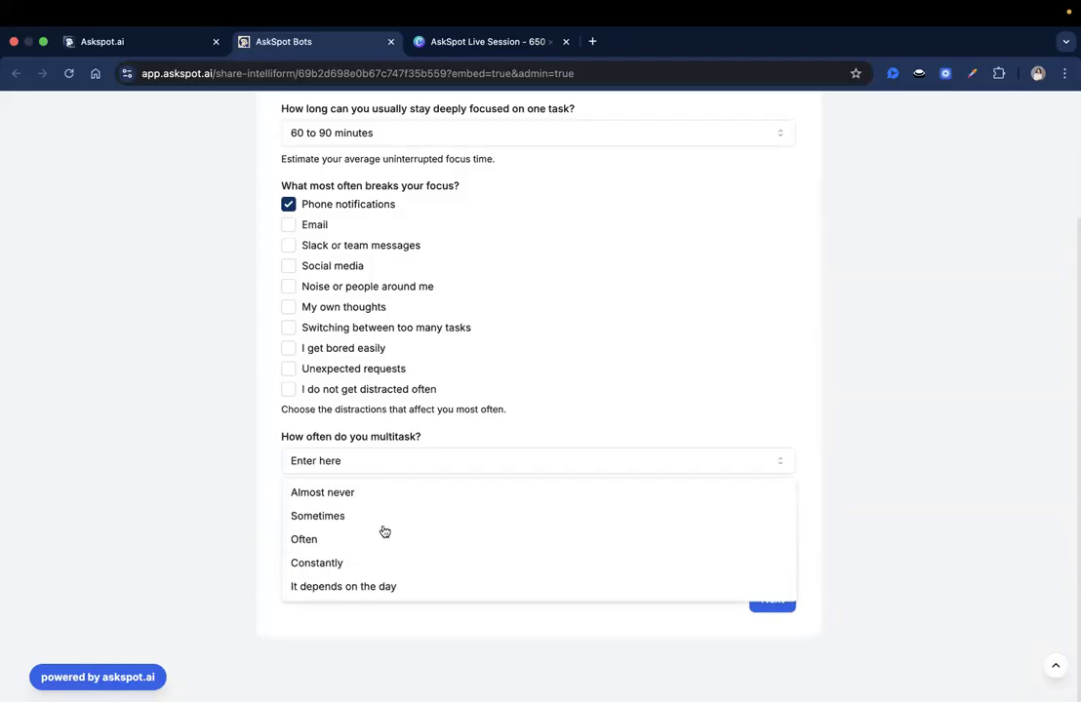
left_click(352, 545)
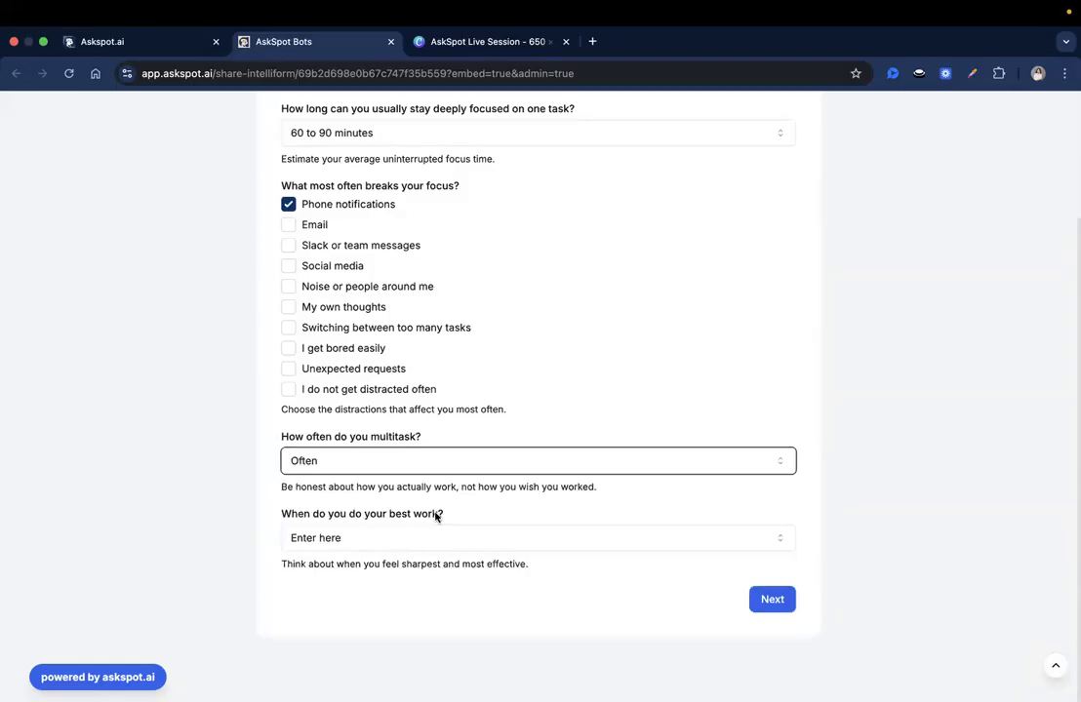
Answer when the best work is done on the Focus Patterns page and continue to Energy & Sleep Rhythm.
left_click(330, 537)
left_click(385, 339)
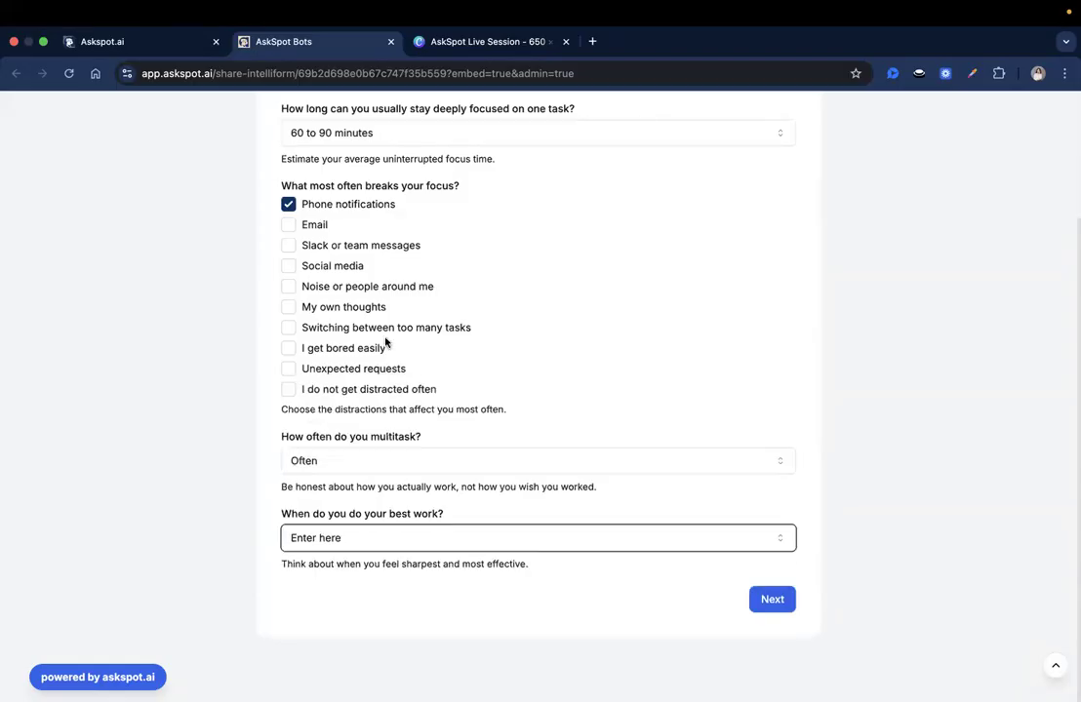
left_click(368, 532)
left_click(342, 484)
left_click(772, 599)
Choose "Consistent most of the day" for the daily energy pattern and "Late sleeper, late riser" for the sleep schedule.
scroll(418, 334, "down", 3)
scroll(418, 293, "up", 3)
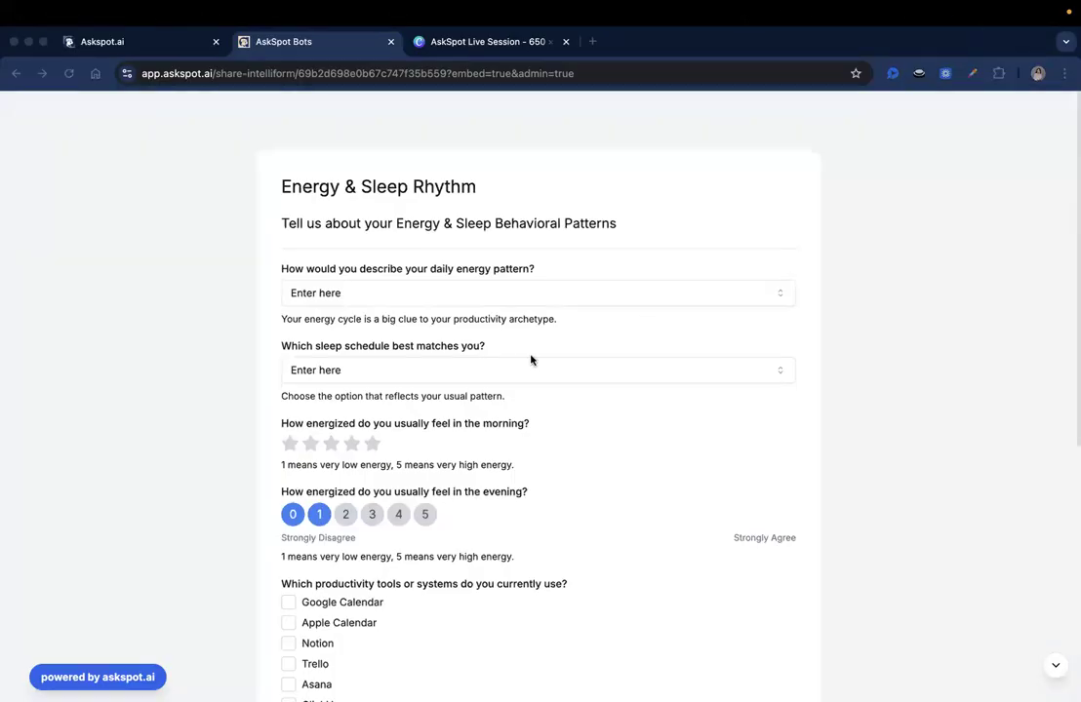
left_click(518, 283)
left_click(518, 283)
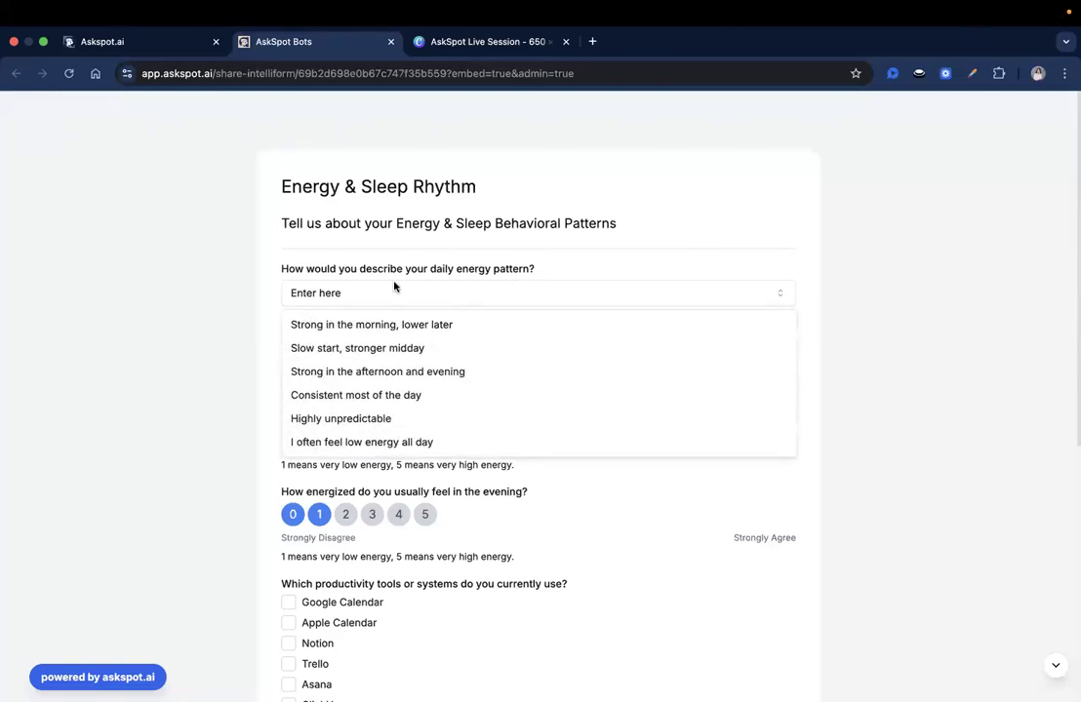
left_click(388, 395)
scroll(390, 390, "down", 2)
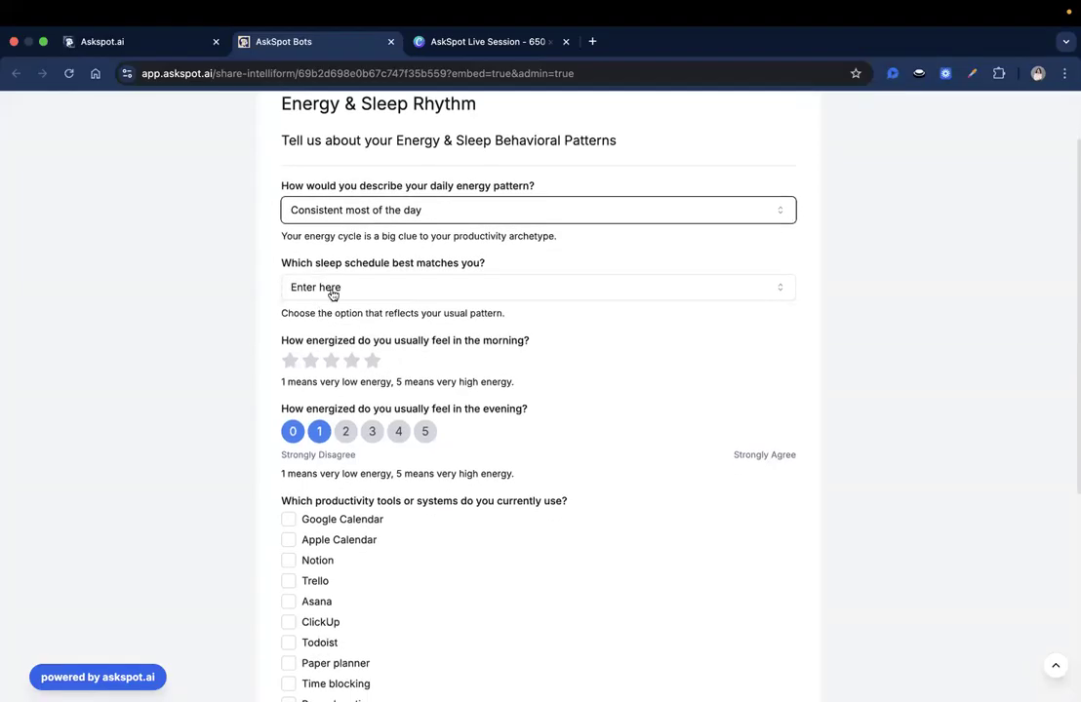
left_click(362, 287)
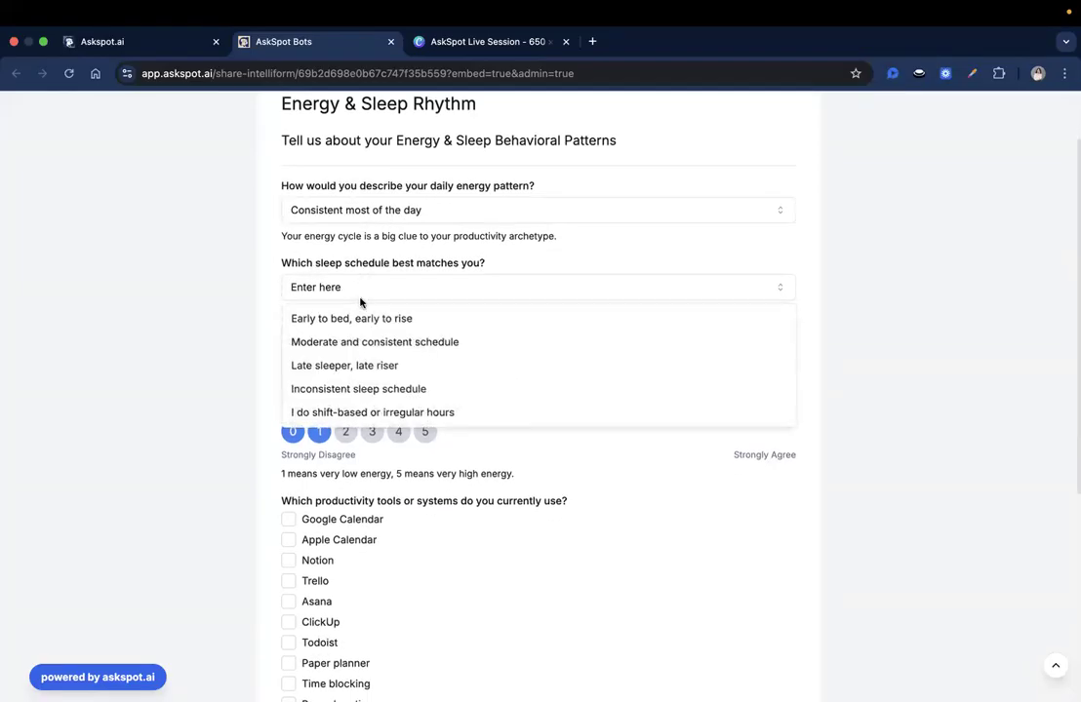
left_click(342, 367)
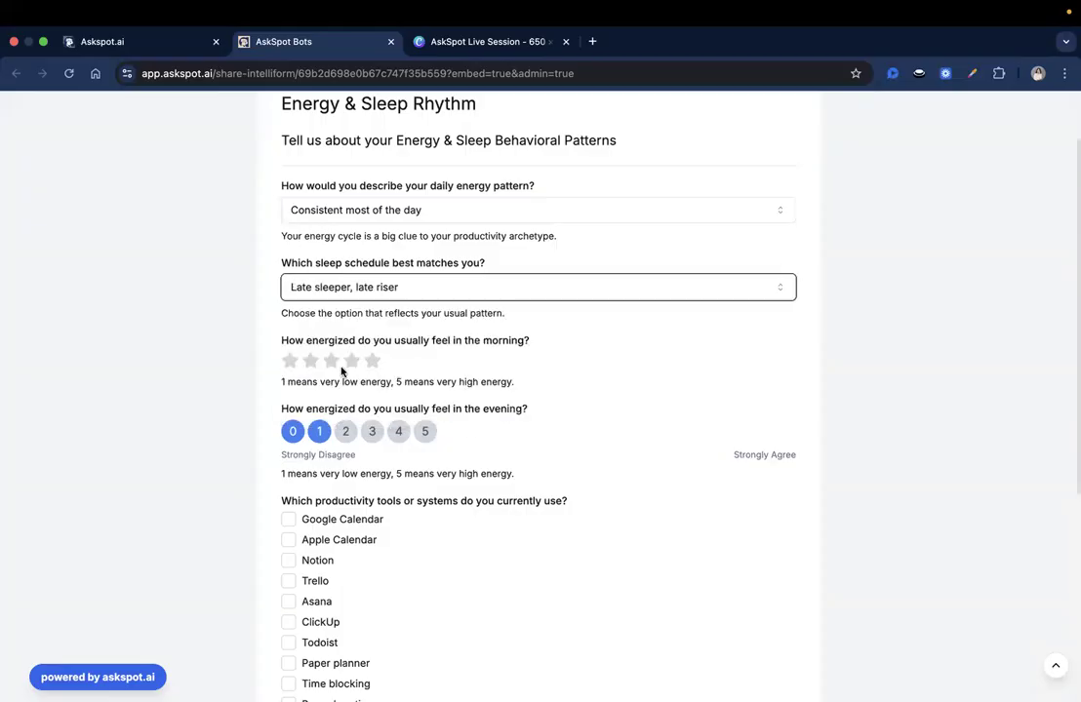
Rate morning energy at 4 stars and evening energy at 5.
scroll(345, 360, "down", 2)
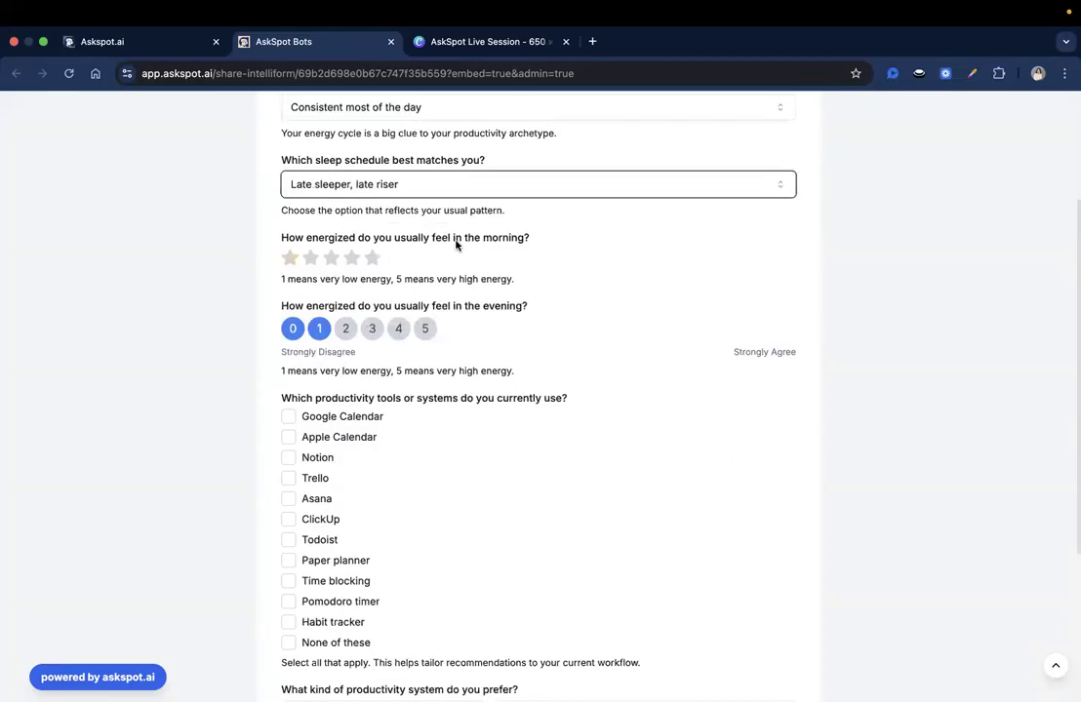
scroll(410, 293, "down", 1)
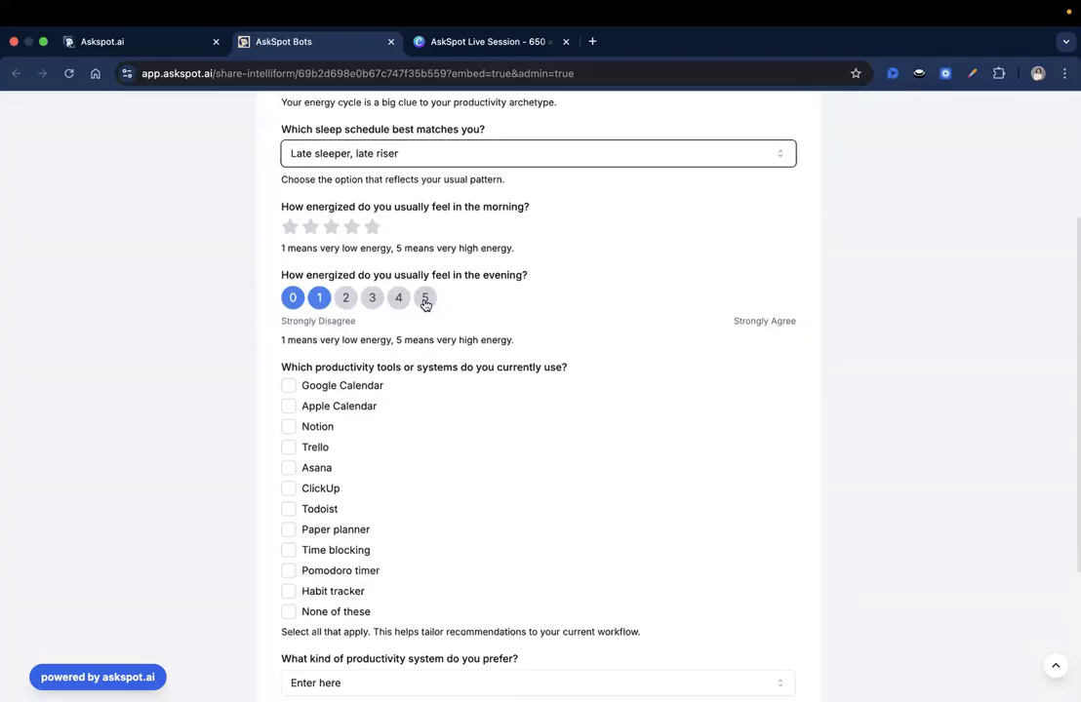
left_click(351, 227)
scroll(391, 356, "down", 1)
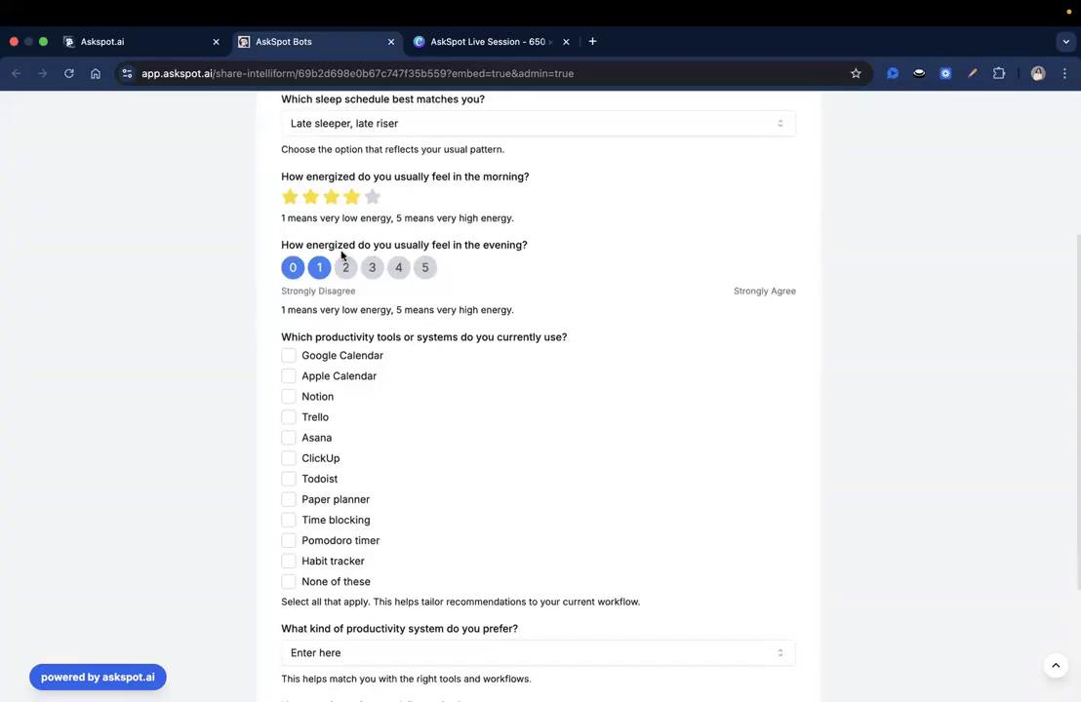
left_click(424, 268)
Select Google Calendar, ClickUp and Habit tracker as the productivity tools currently used.
scroll(386, 286, "down", 3)
left_click_drag(331, 193, 405, 200)
left_click(404, 200)
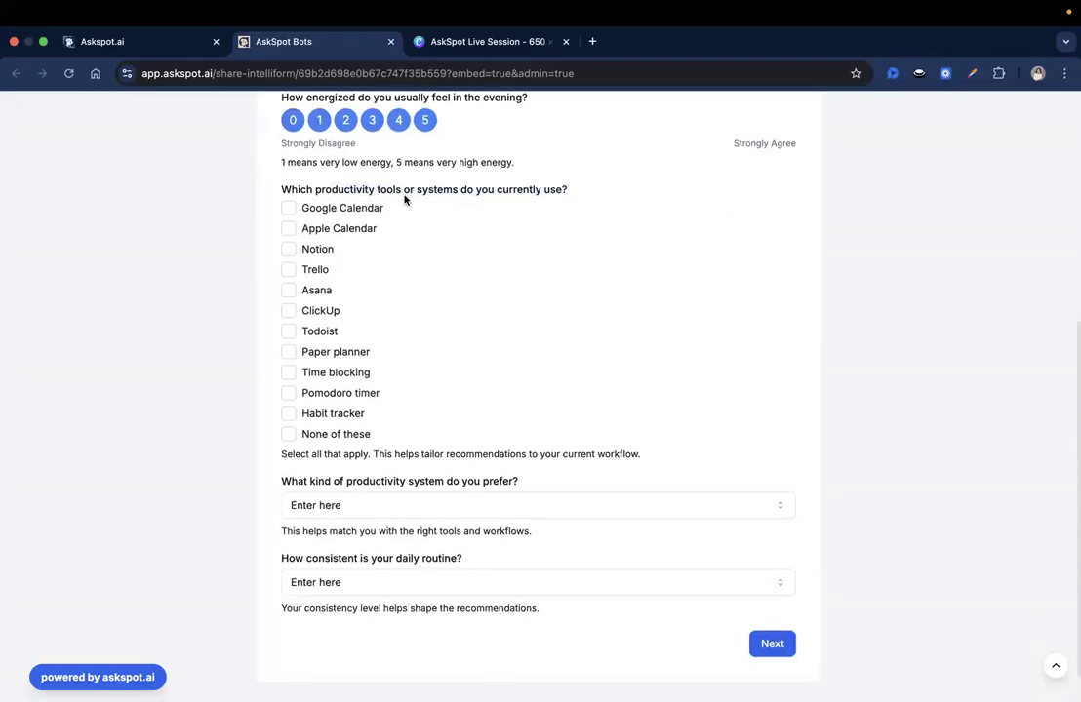
left_click(330, 209)
left_click(326, 311)
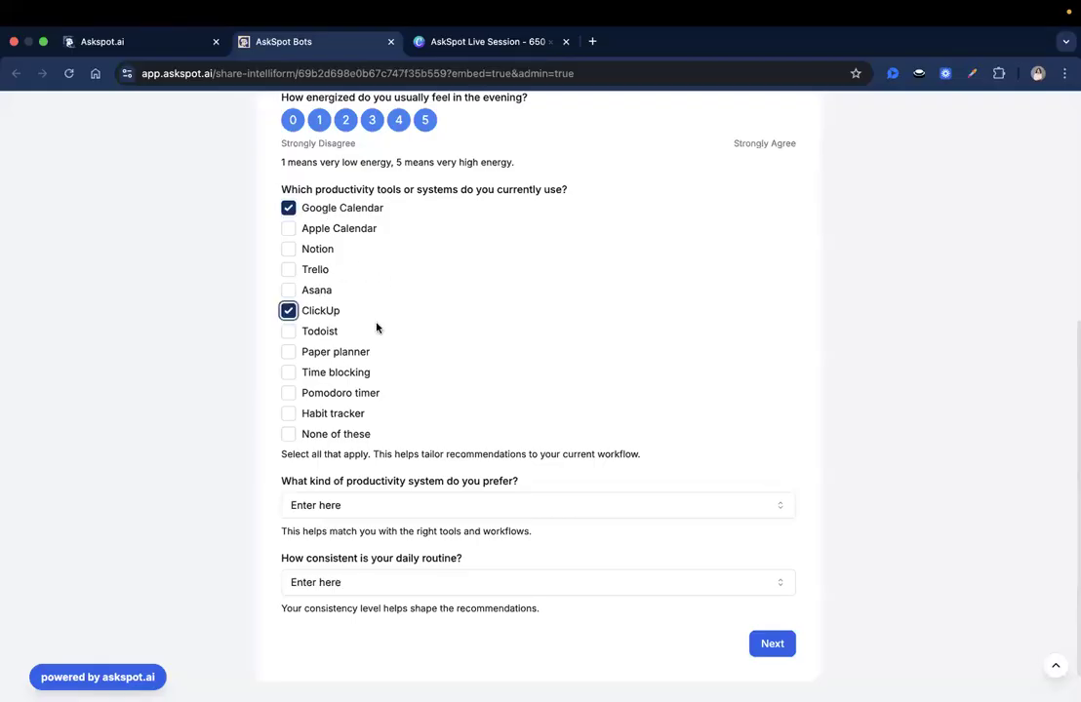
left_click(337, 414)
Answer "Simple and minimal" for preferred productivity system and "Mostly consistent" for daily routine, and continue to the following page.
scroll(403, 485, "down", 1)
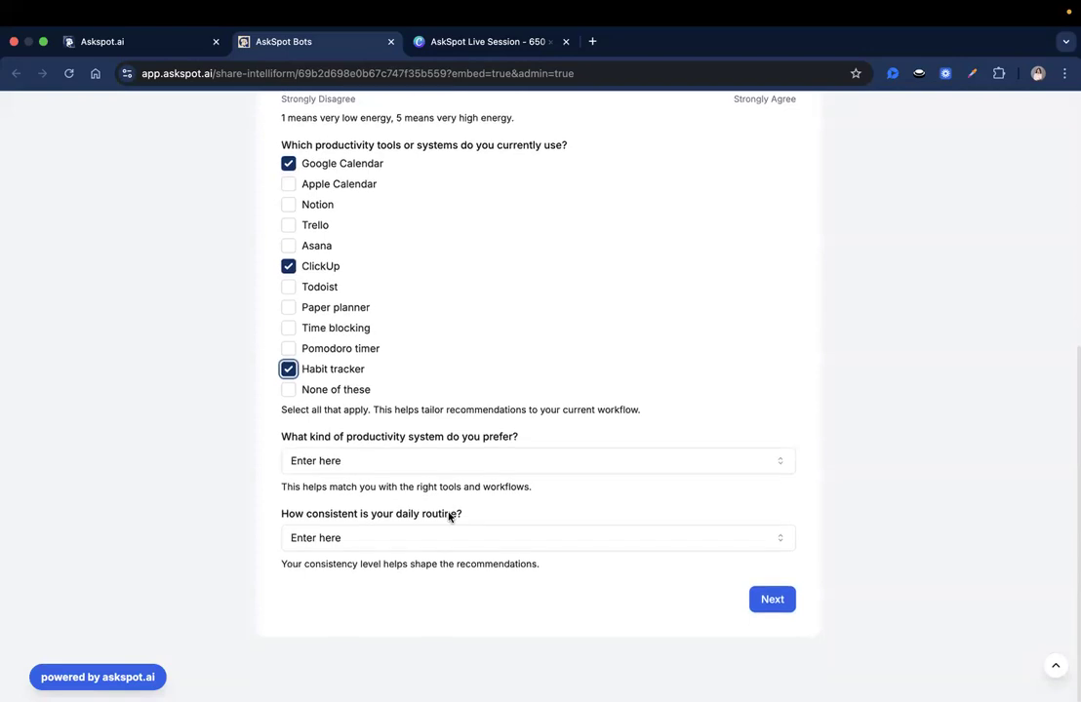
left_click(386, 472)
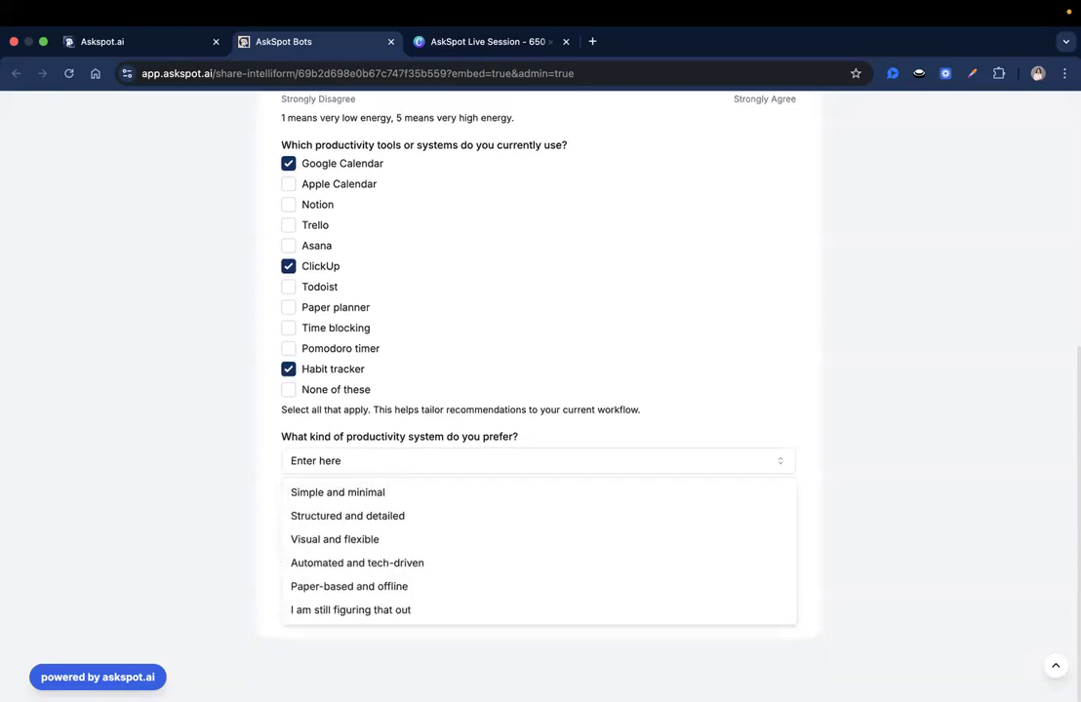
left_click(459, 493)
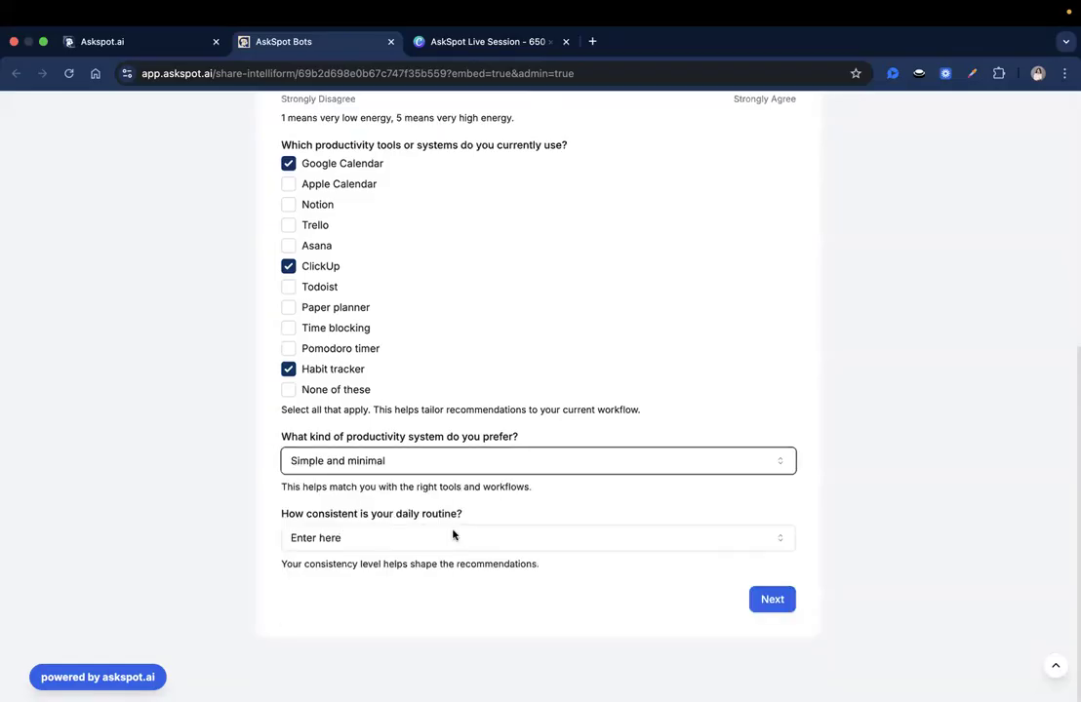
left_click(444, 537)
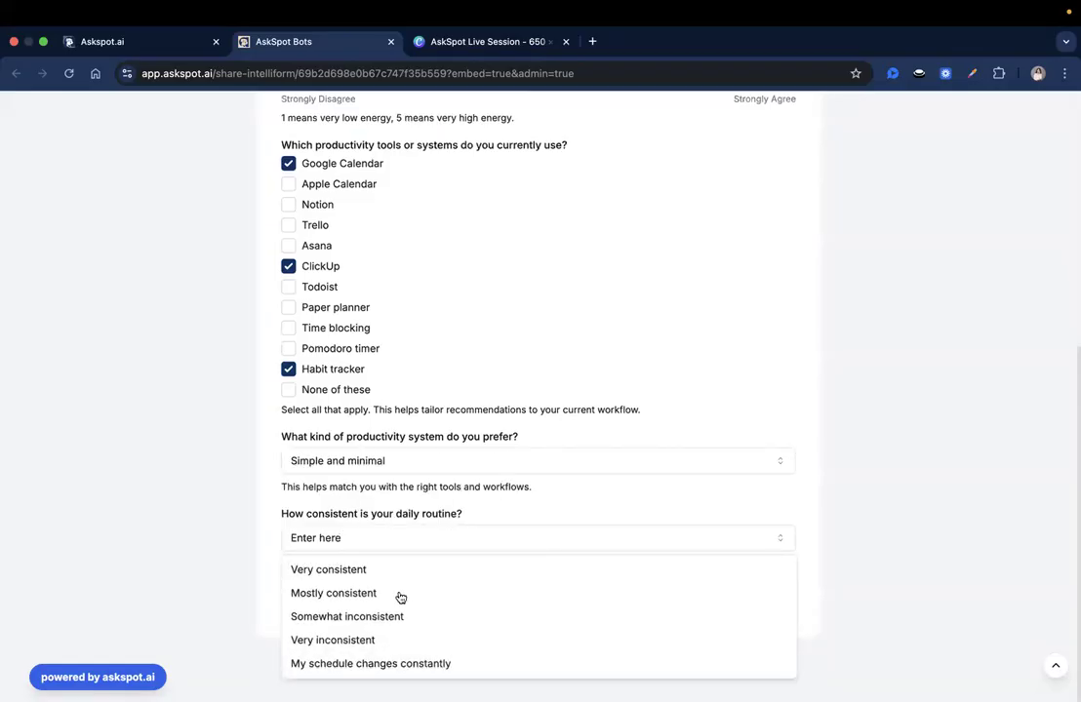
left_click(393, 592)
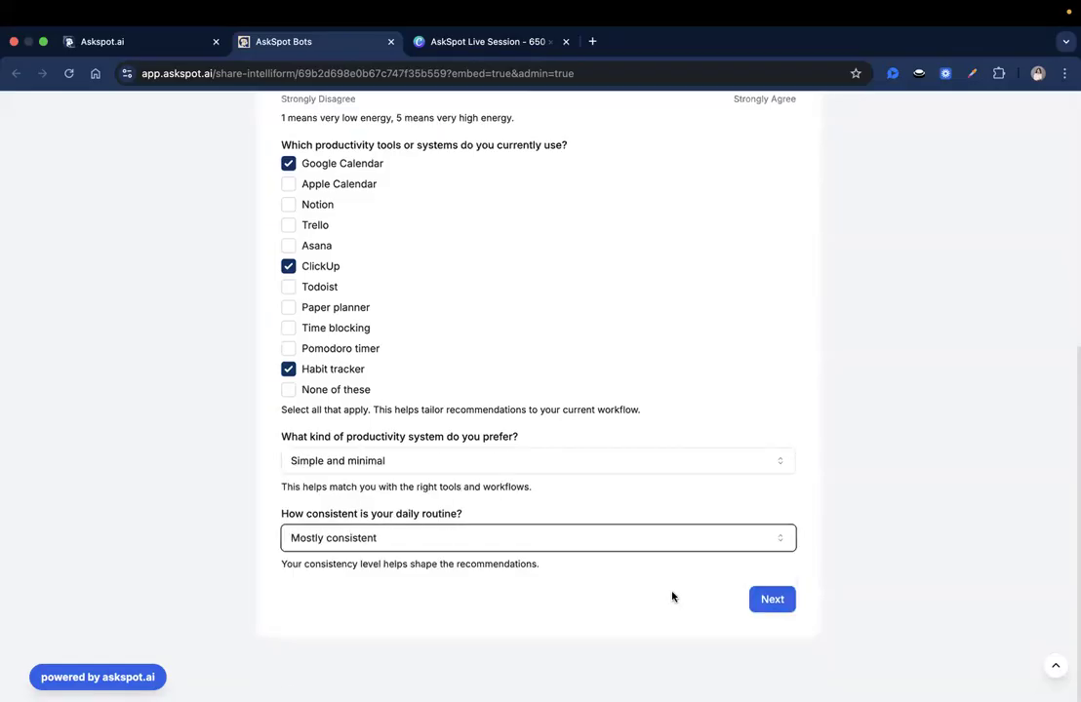
left_click(773, 599)
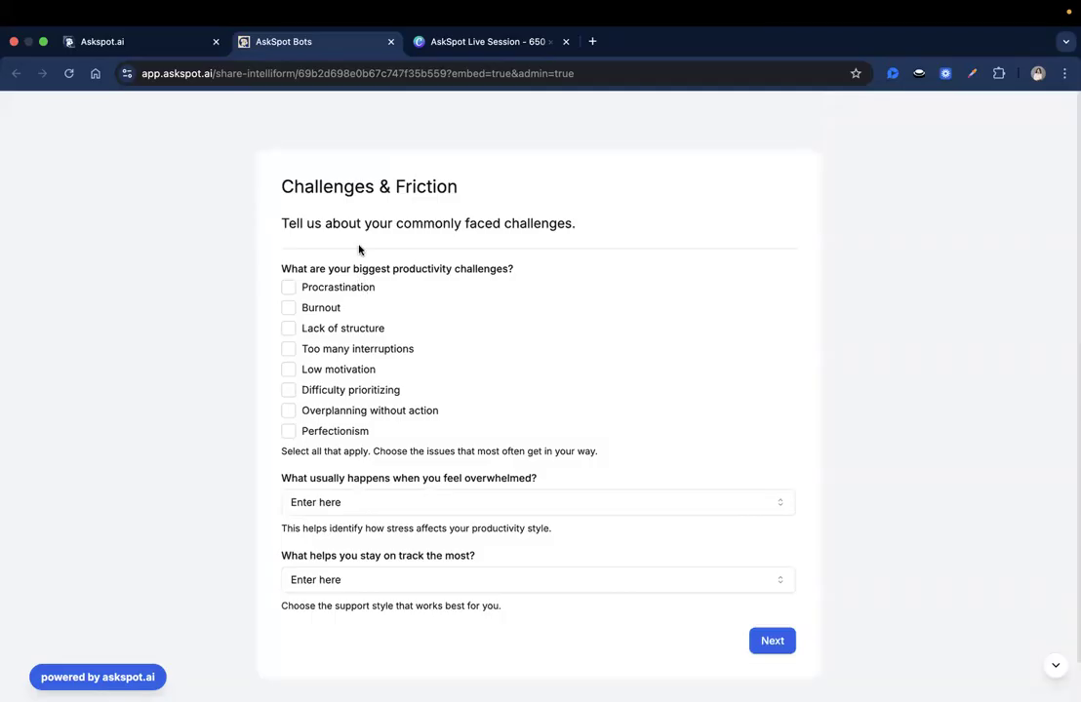
Select Procrastination as the biggest challenge and "I make a plan and organize everything" for feeling overwhelmed.
left_click(331, 288)
left_click(365, 501)
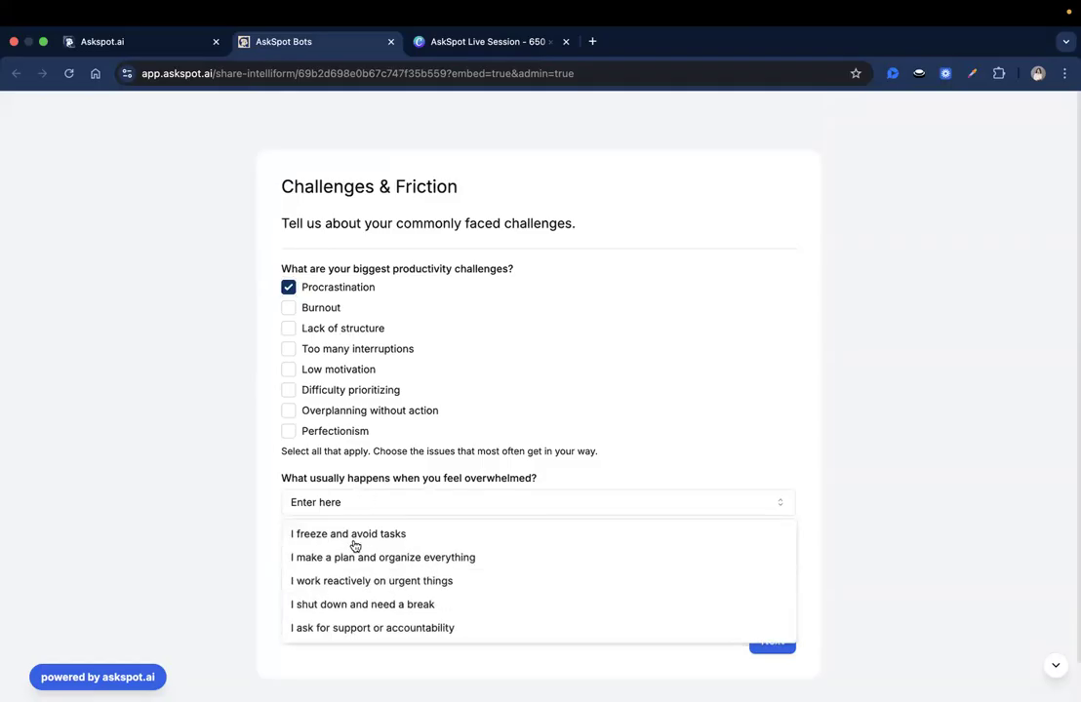
left_click(364, 558)
Choose "Visual task tracking" for what helps to stay on track and continue to Personalized Results Setup.
left_click(359, 542)
left_click(354, 541)
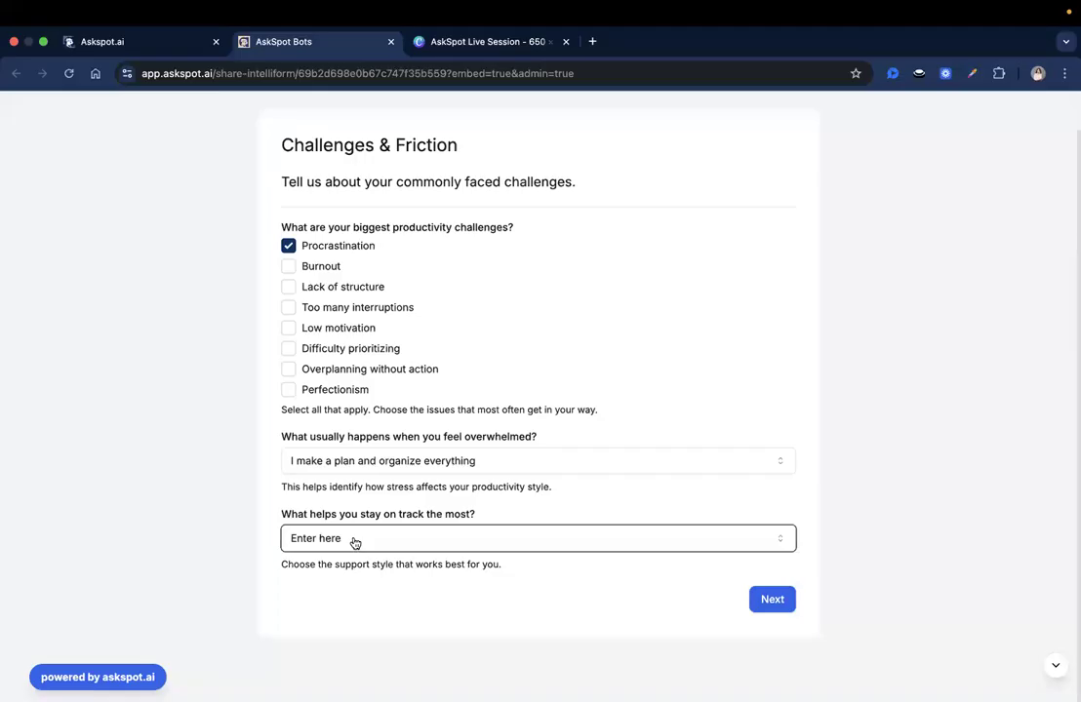
left_click(354, 542)
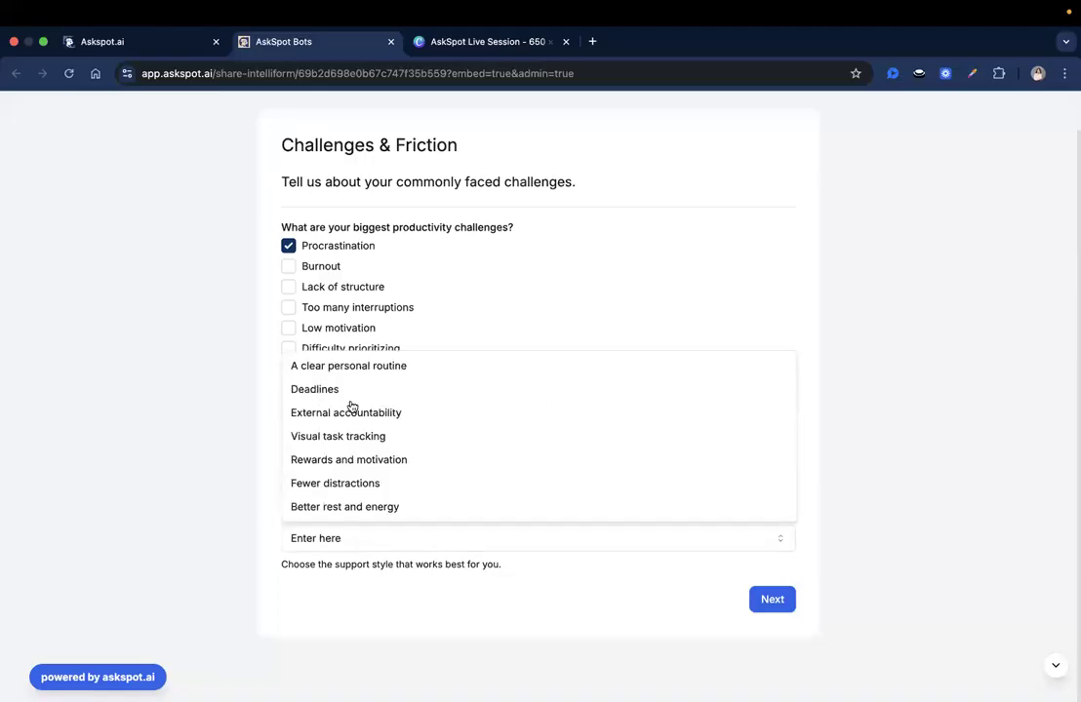
left_click(349, 438)
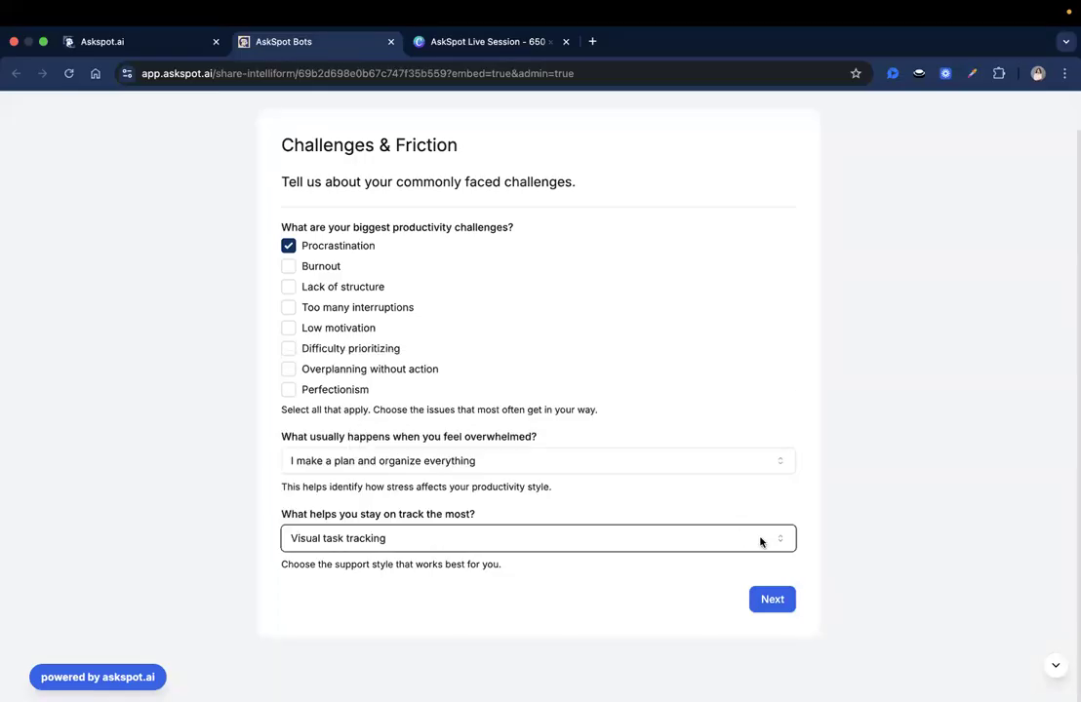
left_click(772, 600)
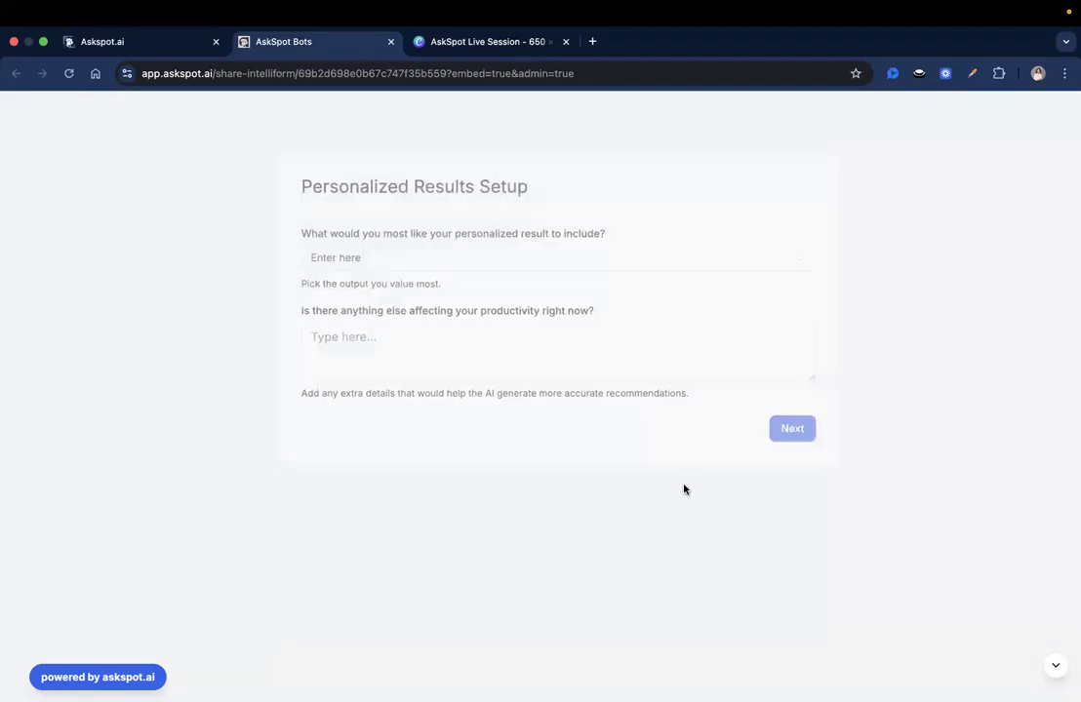
Request "A full productivity action plan" as the result, enter "NOne" for other factors, and submit to generate the result.
left_click(459, 262)
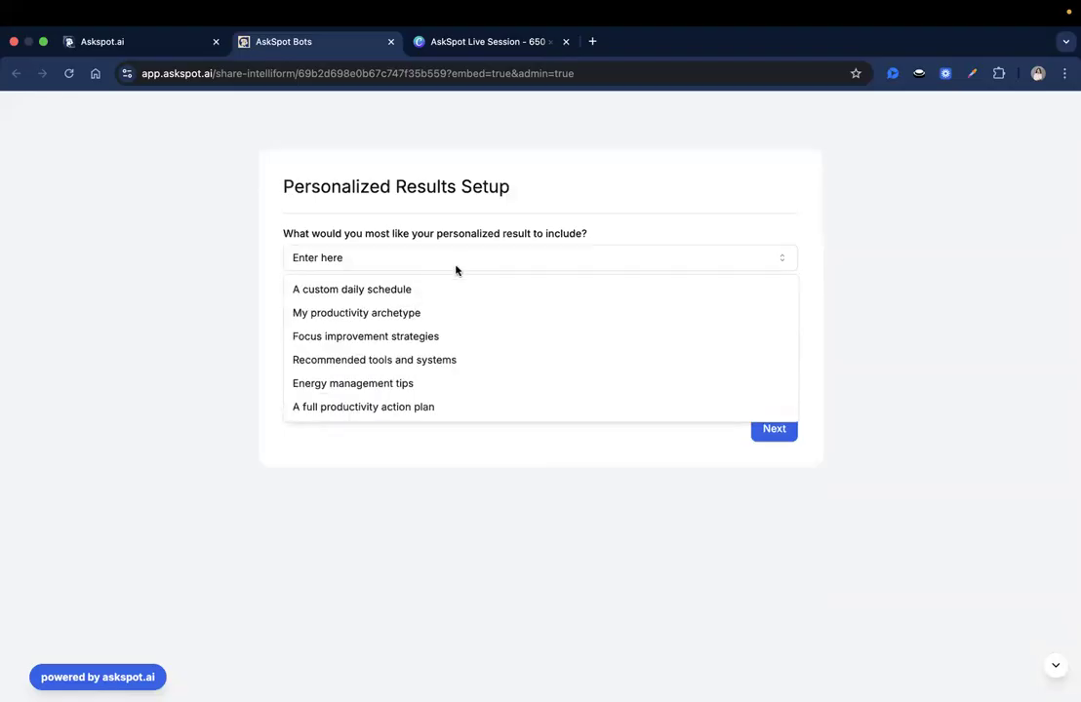
left_click(411, 409)
left_click(437, 373)
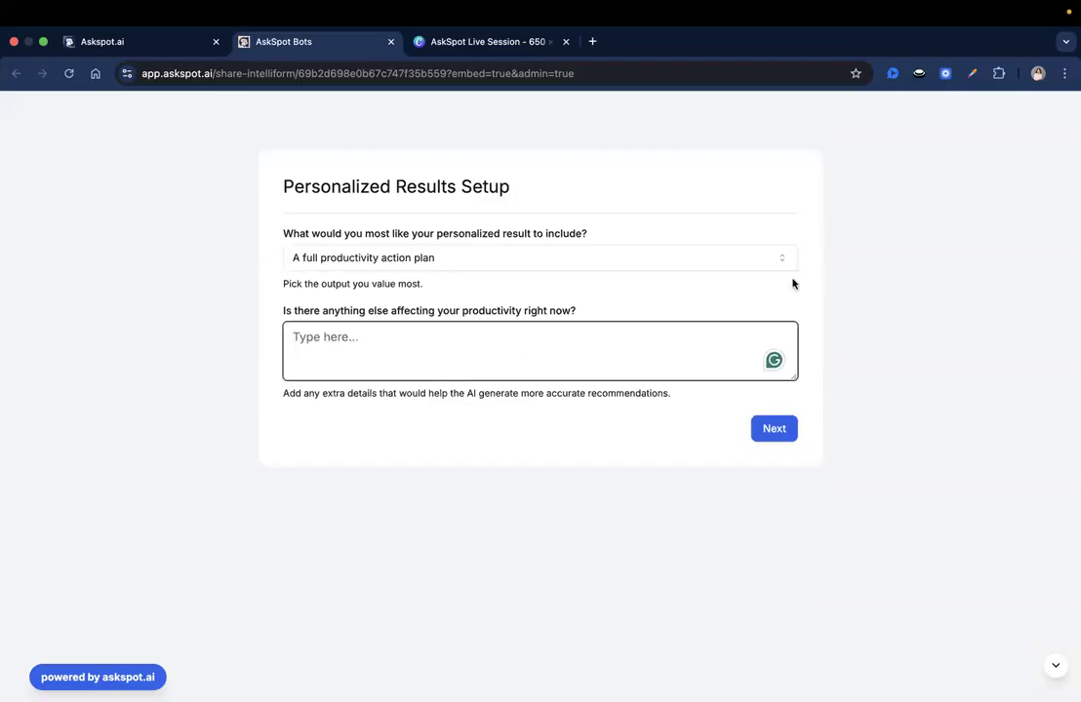
type("NOne")
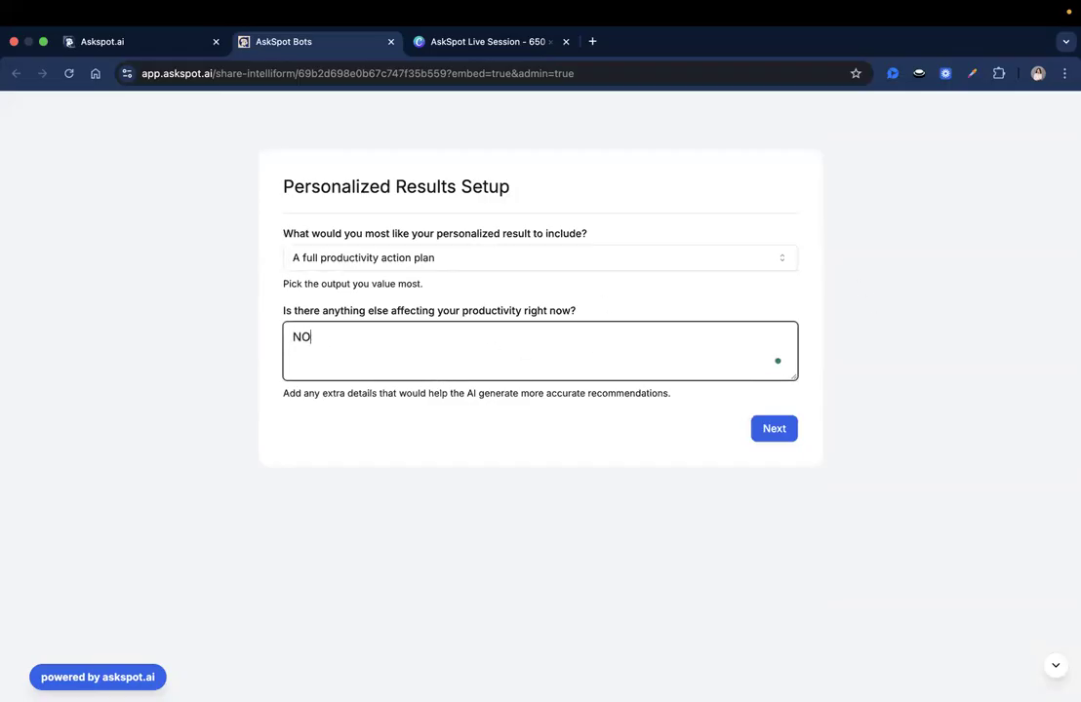
left_click(781, 437)
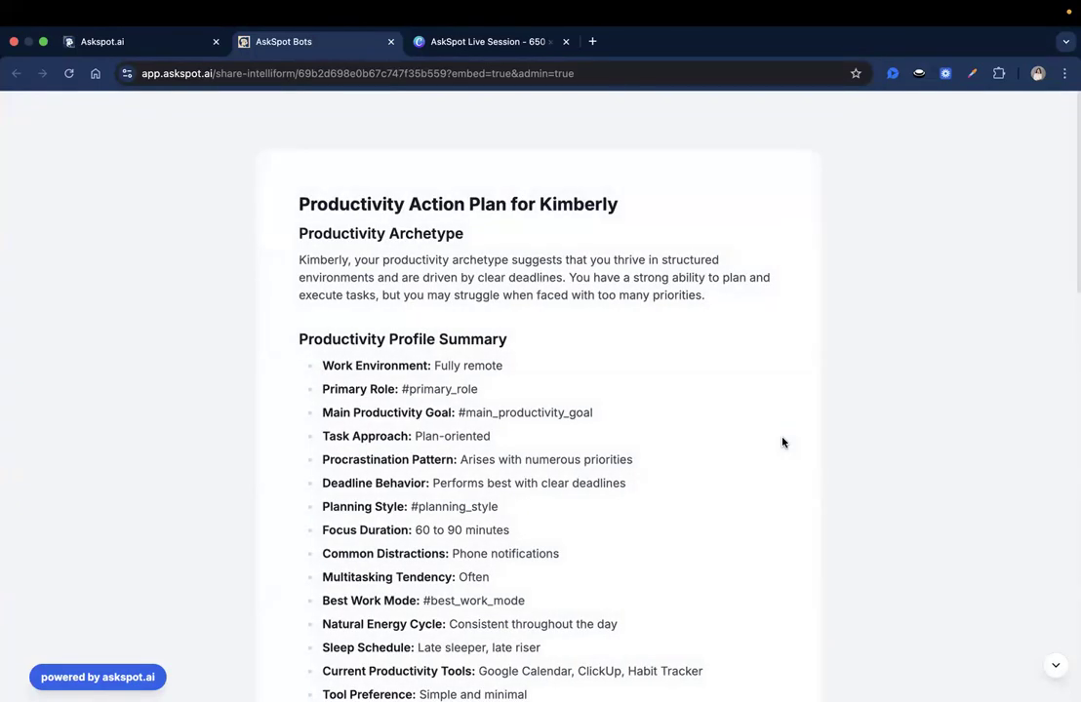
Review the generated productivity action plan, checking the Primary Role, Main Productivity Goal, Planning Style and Best Work Mode entries in the profile summary.
scroll(789, 429, "down", 5)
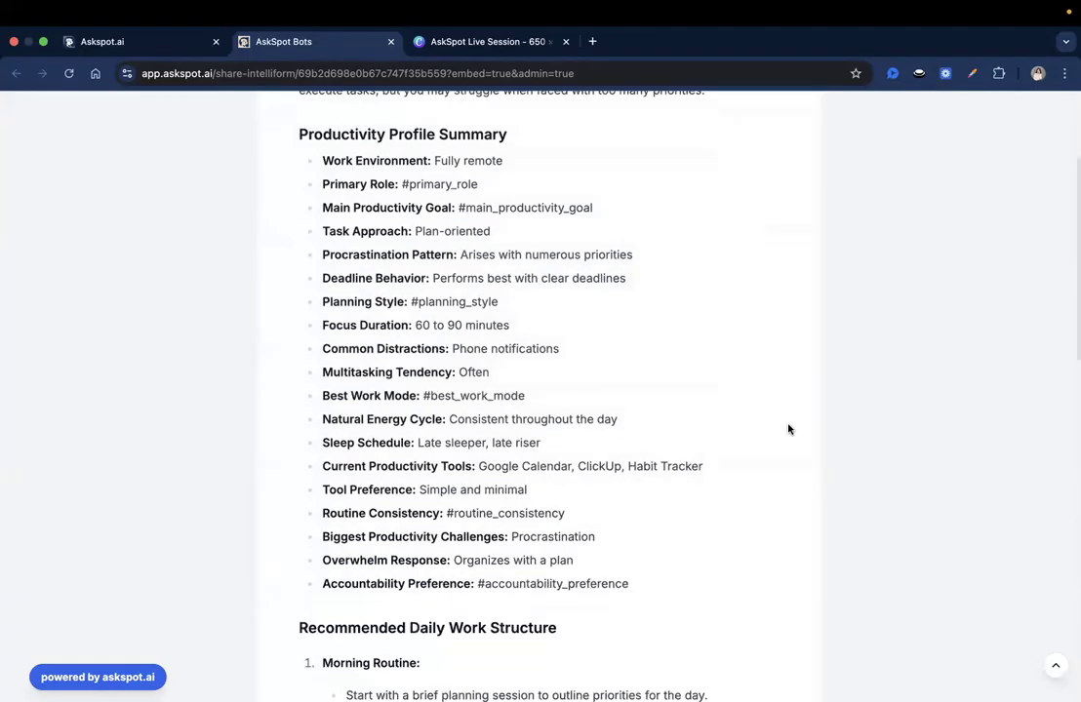
scroll(794, 442, "up", 5)
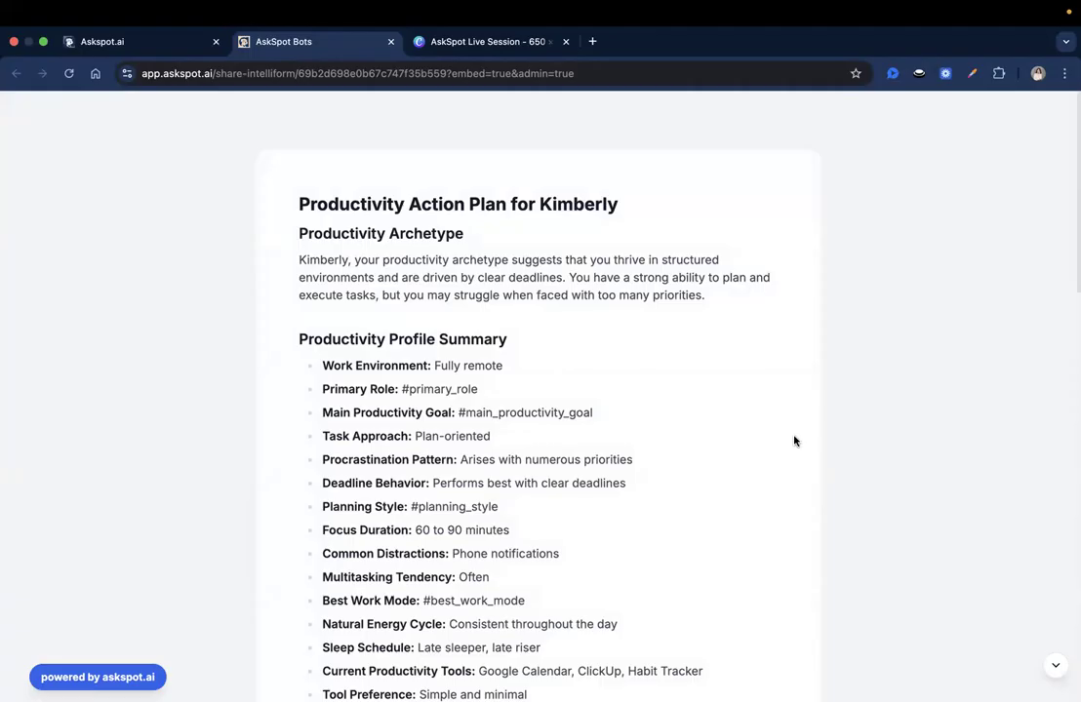
triple_click(431, 393)
left_click(436, 452)
triple_click(533, 413)
left_click(450, 426)
scroll(454, 436, "down", 1)
scroll(455, 437, "down", 2)
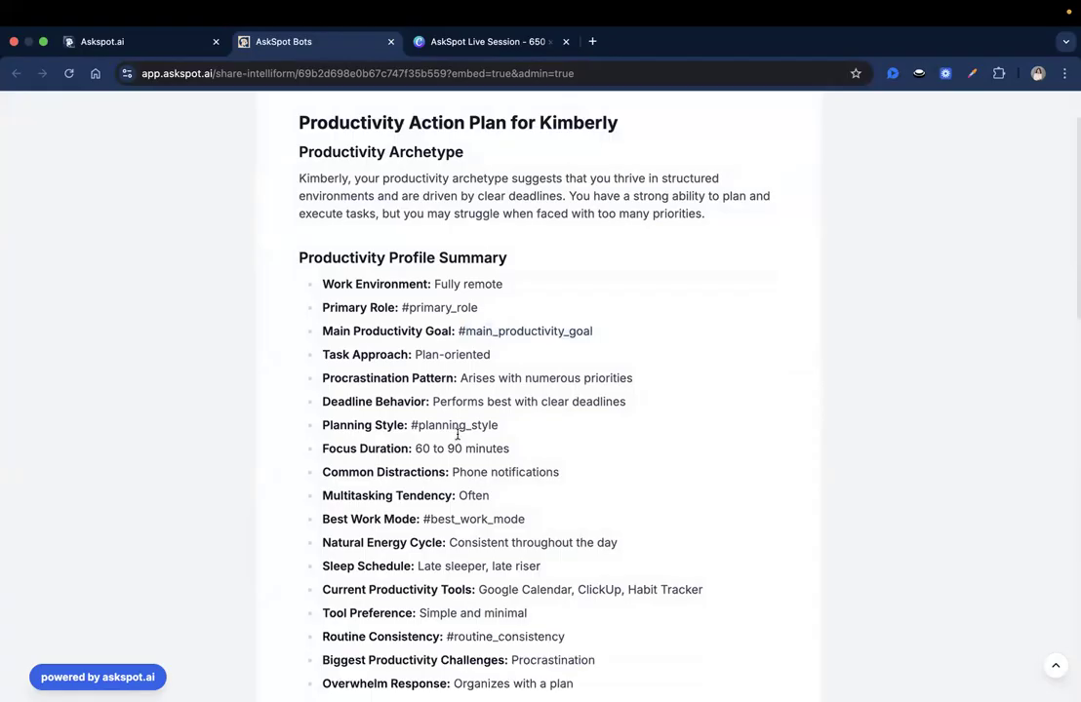
triple_click(455, 417)
scroll(468, 503, "down", 2)
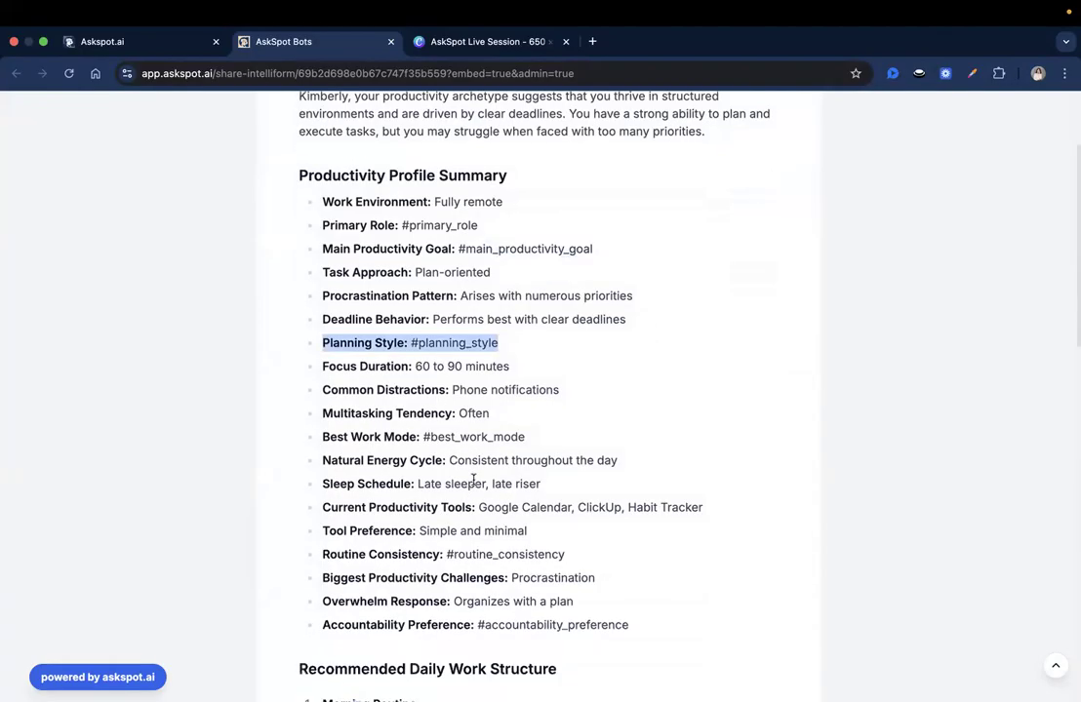
triple_click(480, 438)
scroll(499, 507, "down", 8)
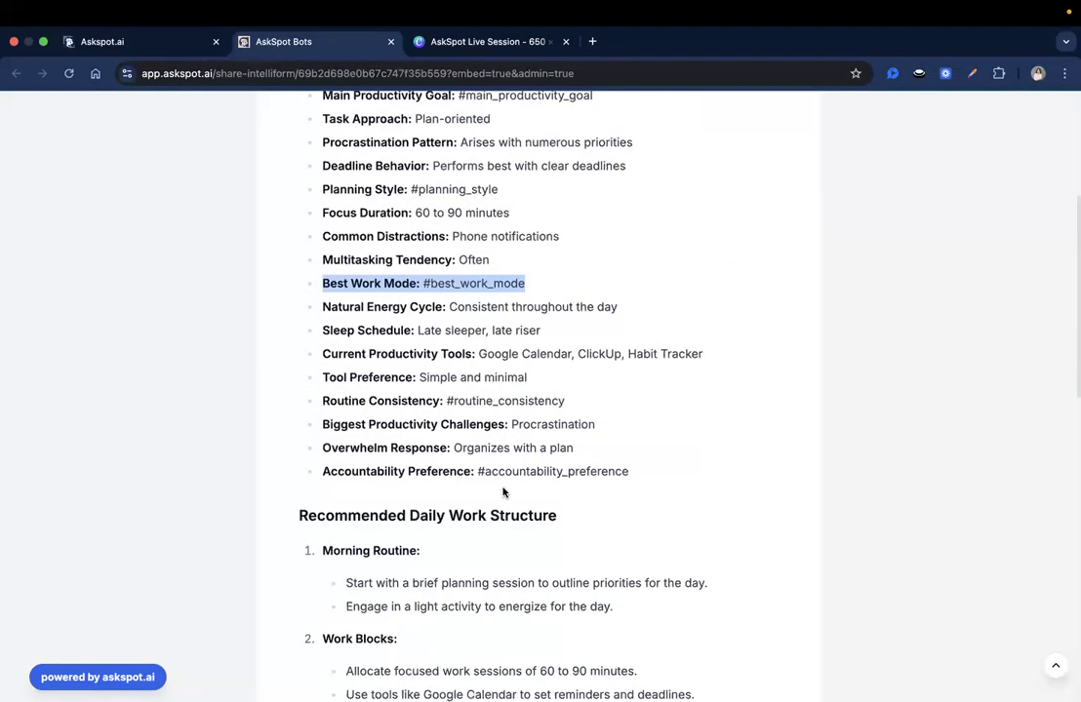
scroll(503, 492, "down", 15)
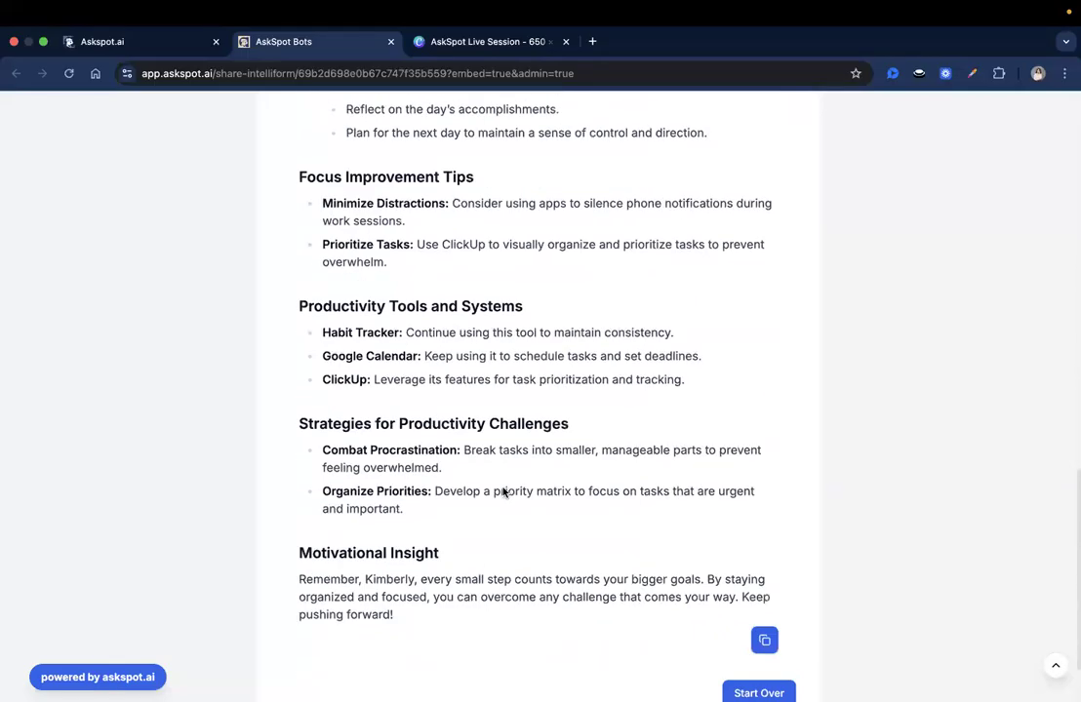
scroll(496, 506, "up", 20)
scroll(378, 362, "down", 4)
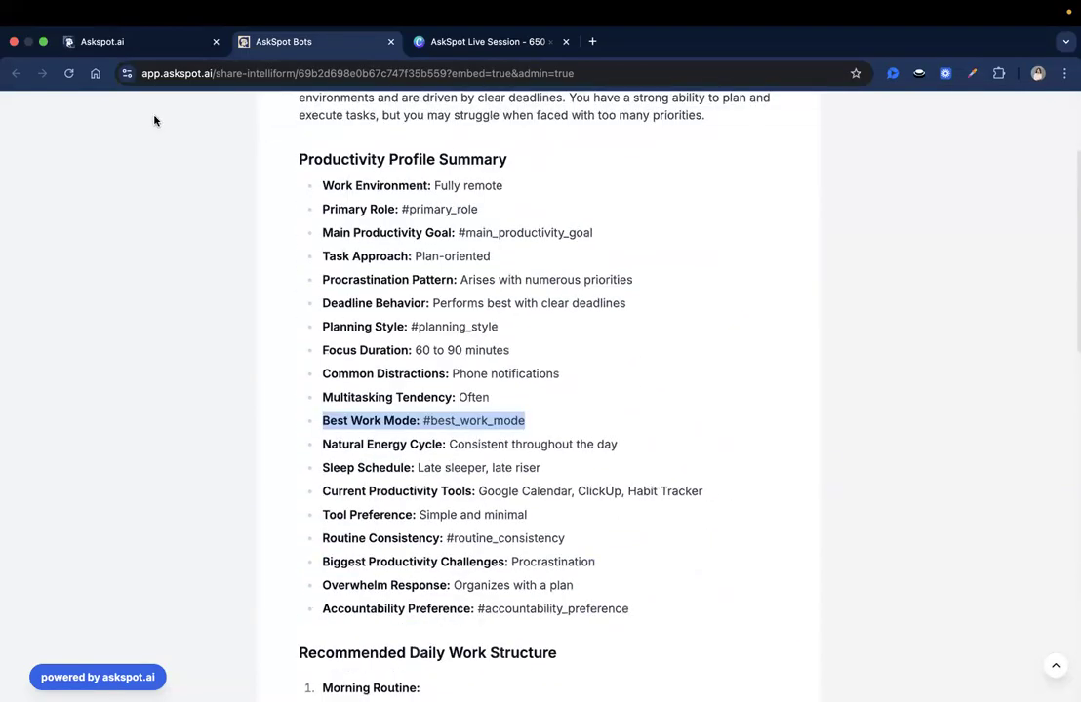
Review the variable references in the #prompt_1 prompt of the form's Prompt Builder, then close it without saving.
left_click(179, 43)
left_click(446, 192)
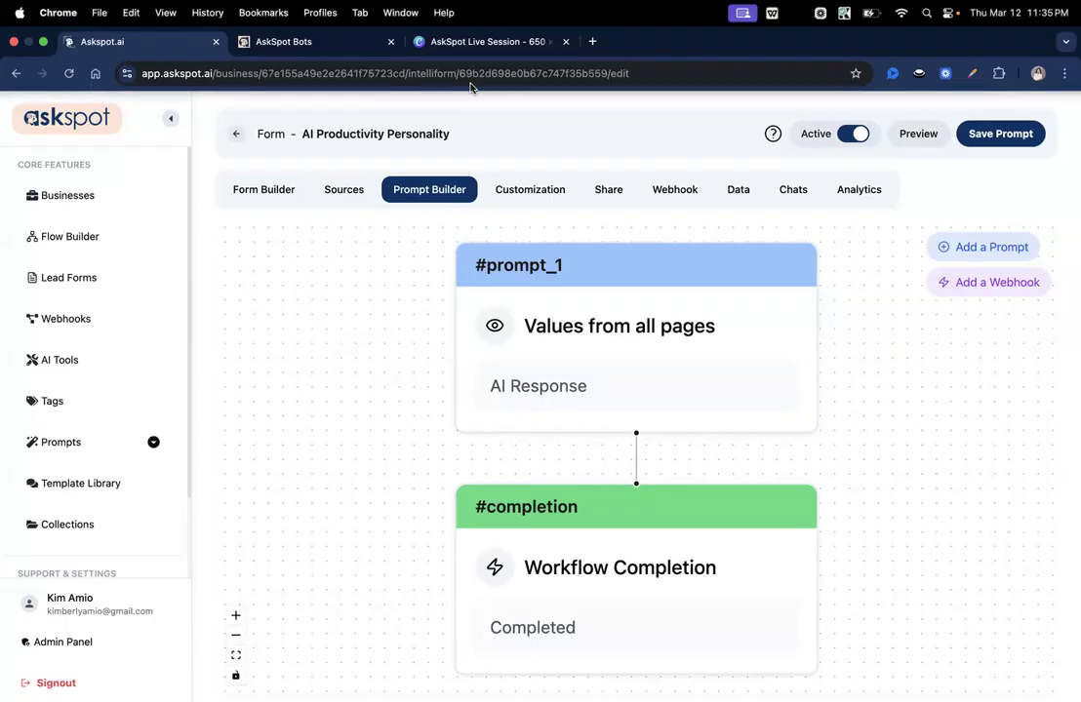
left_click(585, 363)
scroll(878, 434, "down", 4)
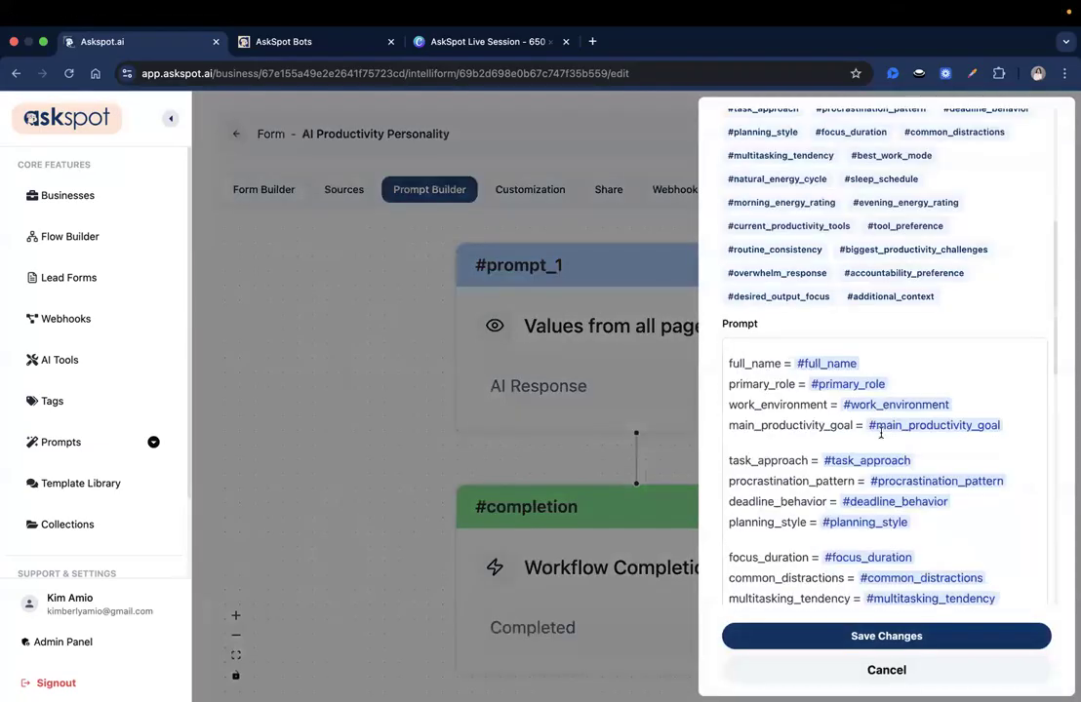
scroll(879, 430, "down", 1)
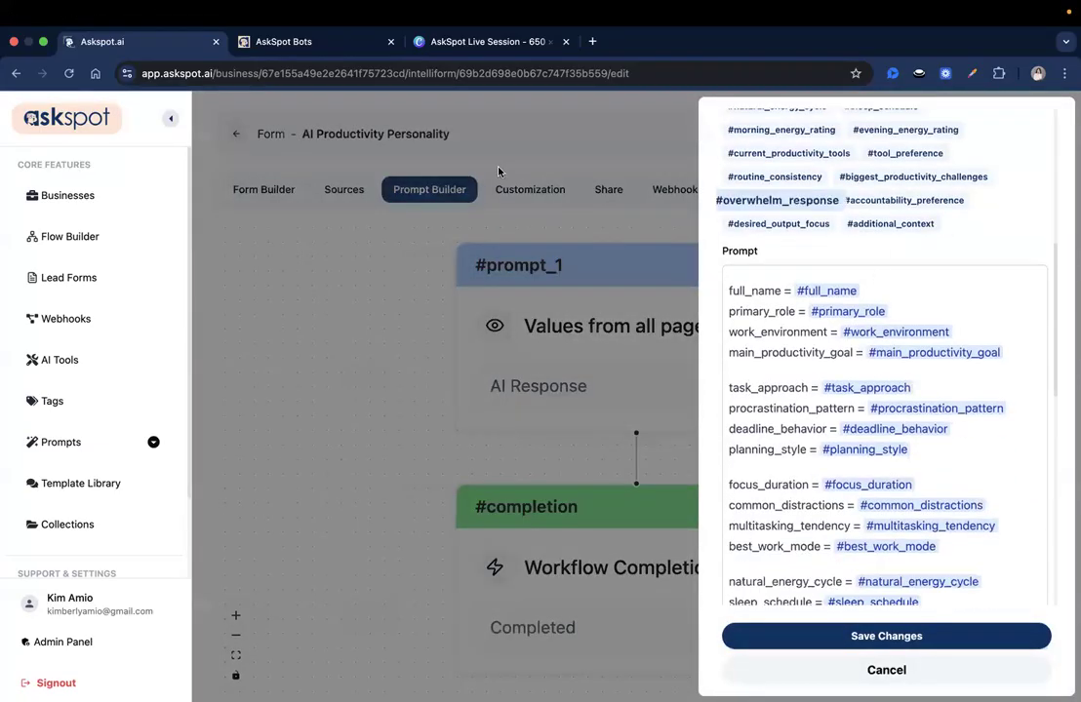
left_click(863, 667)
Return to the Form Builder and open a second copy of the same form in a new browser tab beside it.
right_click(281, 191)
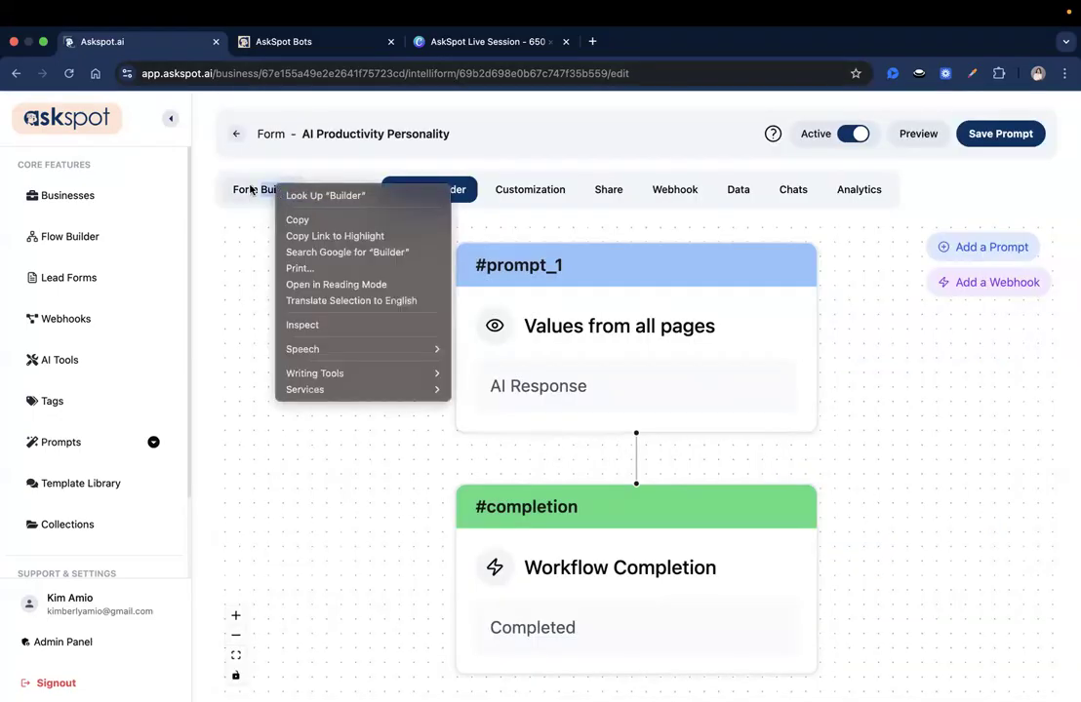
left_click(249, 189)
left_click(260, 190)
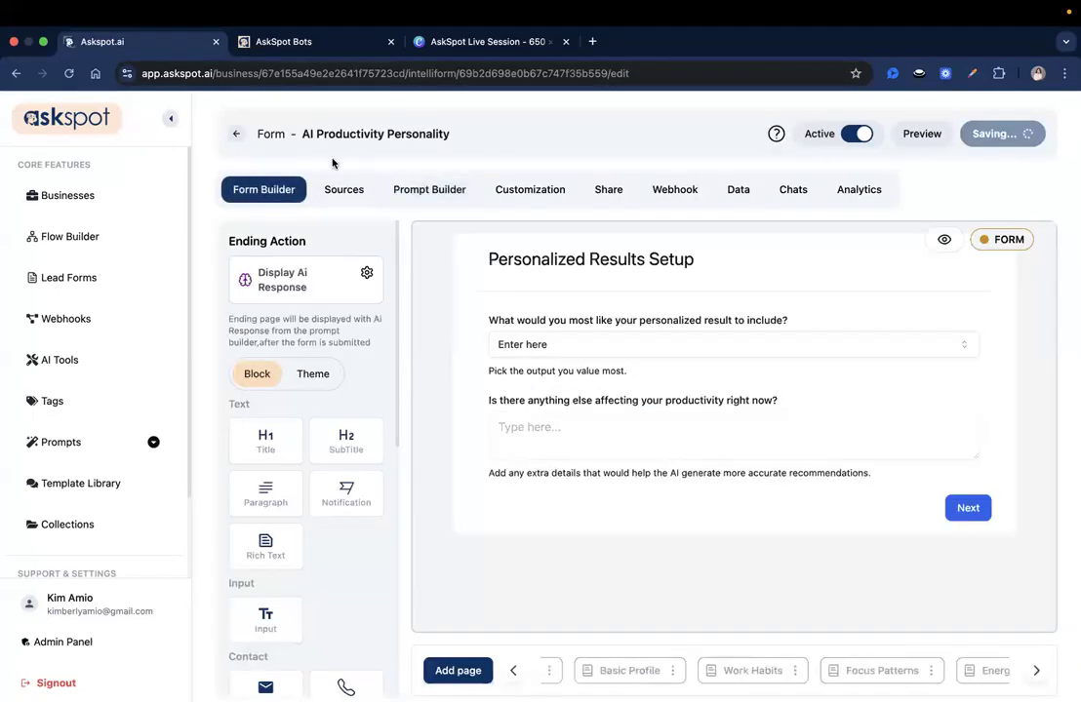
left_click(410, 73)
key("super+c")
left_click(592, 42)
key("super+v")
key("Return")
left_click_drag(651, 55, 298, 62)
left_click(147, 51)
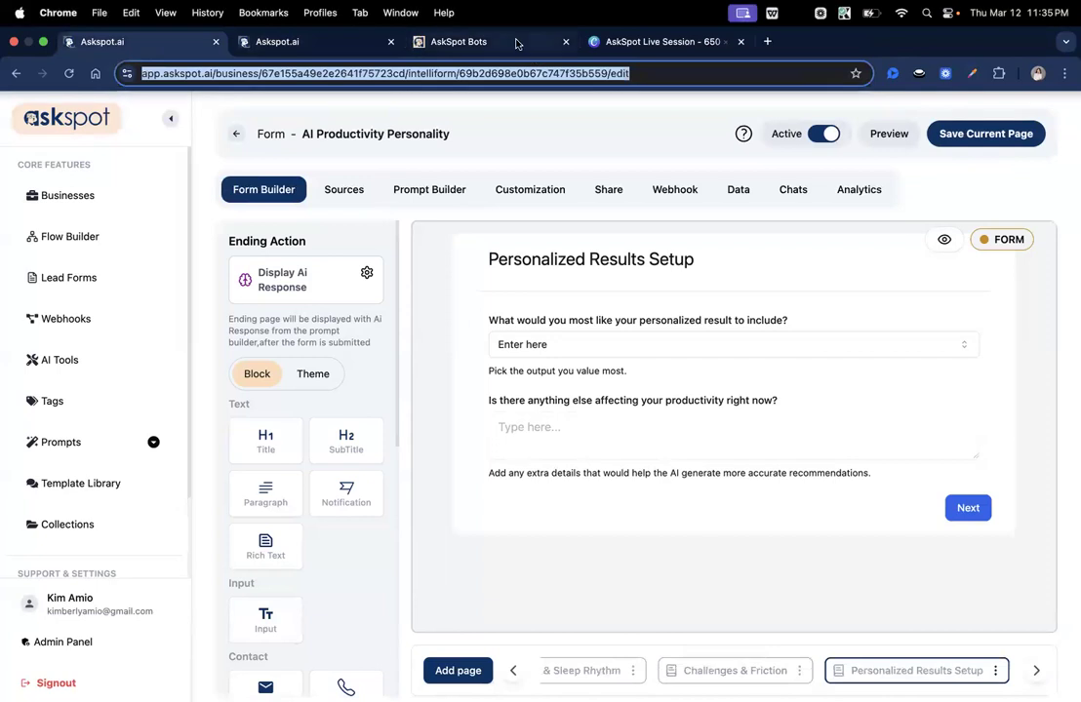
Check the Primary Role entry of the generated result against the Basic Profile questions, inspecting the properties of "Where do you primarily work?".
left_click(450, 39)
triple_click(414, 208)
left_click(331, 44)
scroll(582, 392, "down", 1)
scroll(581, 393, "up", 1)
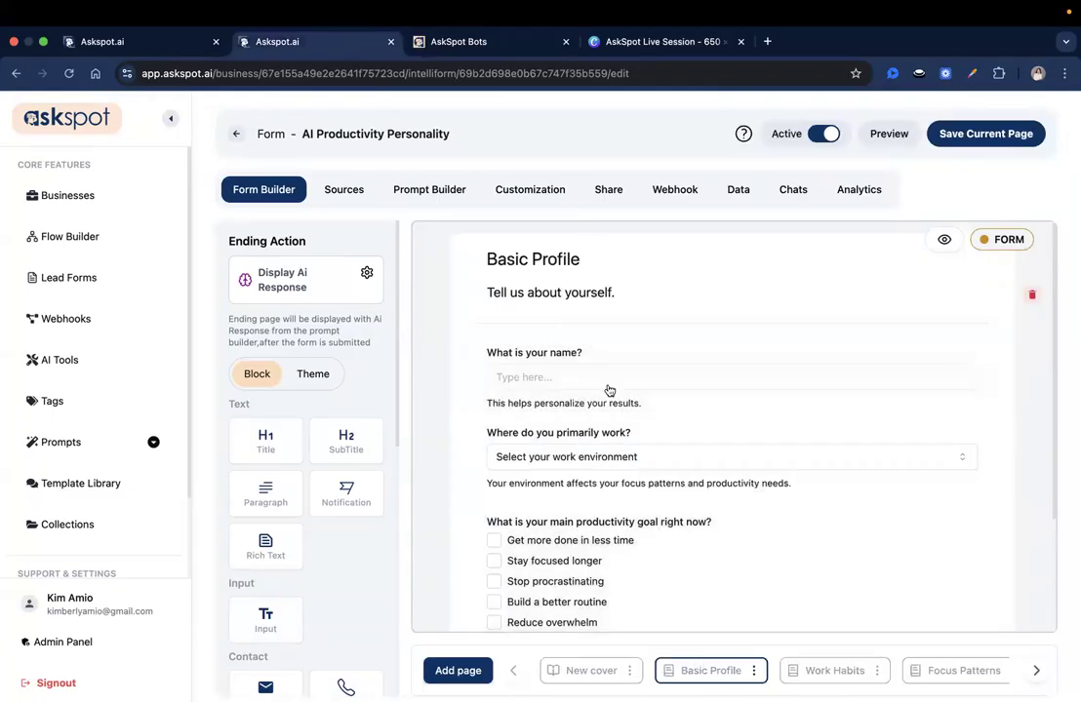
left_click(611, 451)
left_click(555, 160)
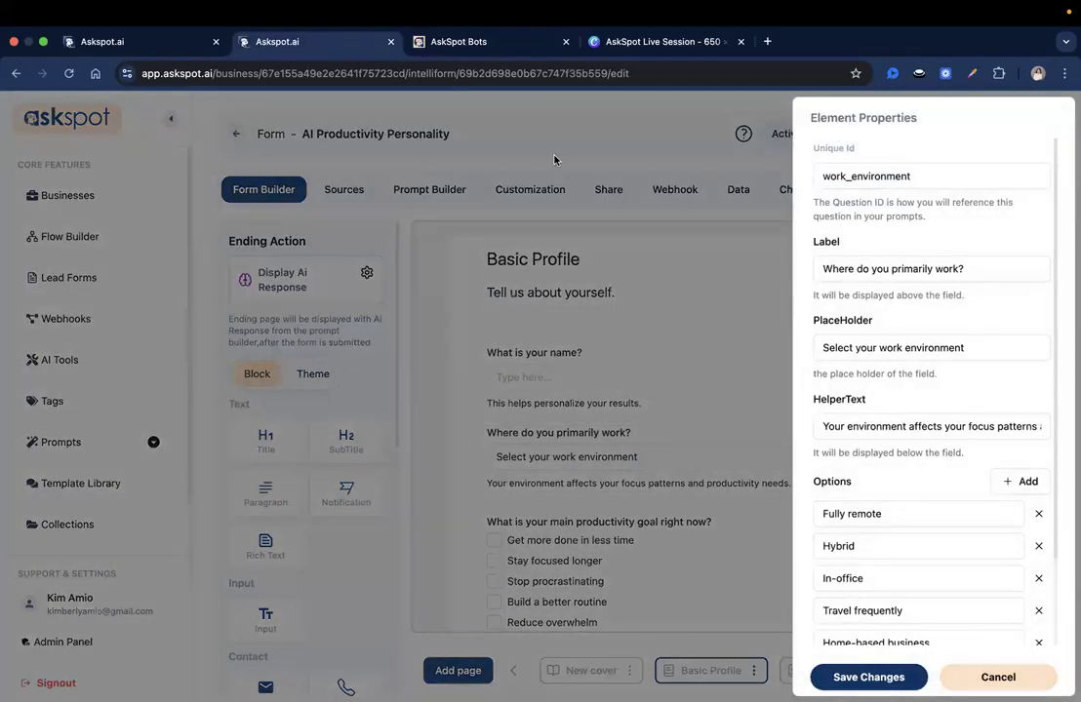
left_click(177, 44)
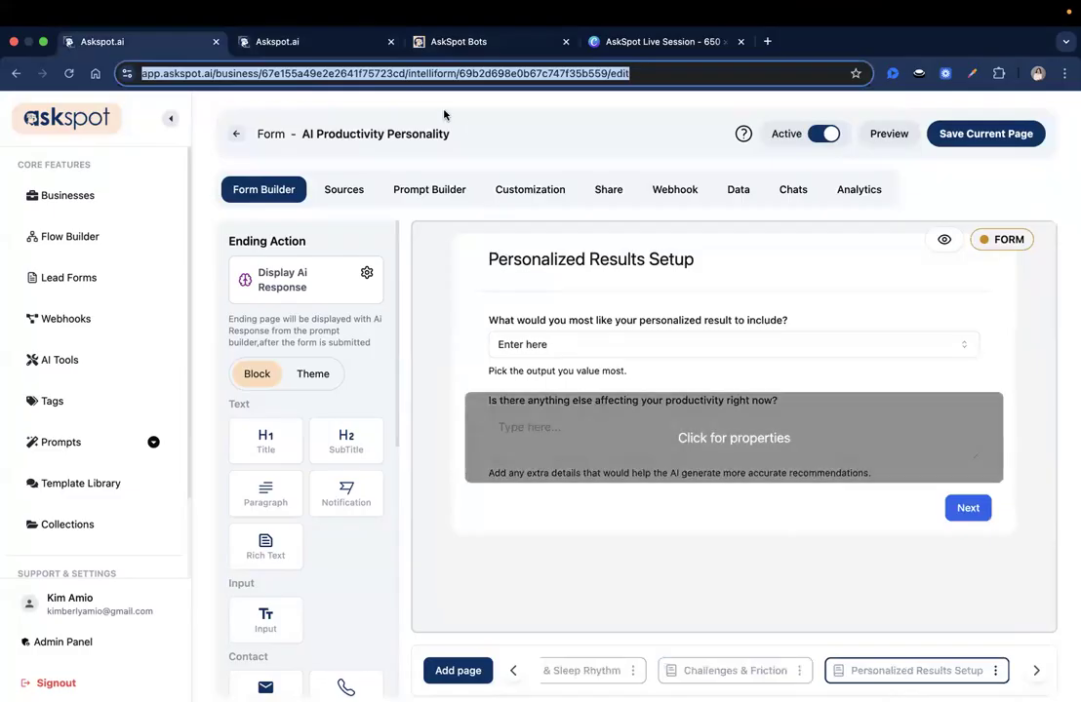
left_click(337, 41)
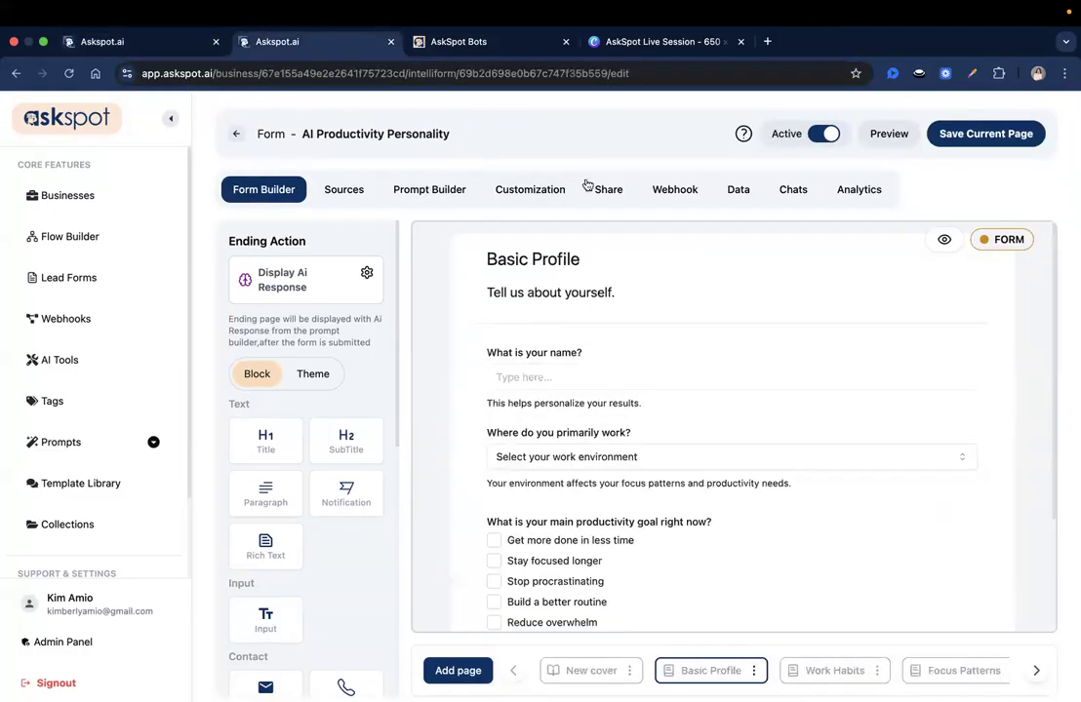
Delete the primary_role line from the #prompt_1 prompt in the second copy of the form.
left_click(409, 188)
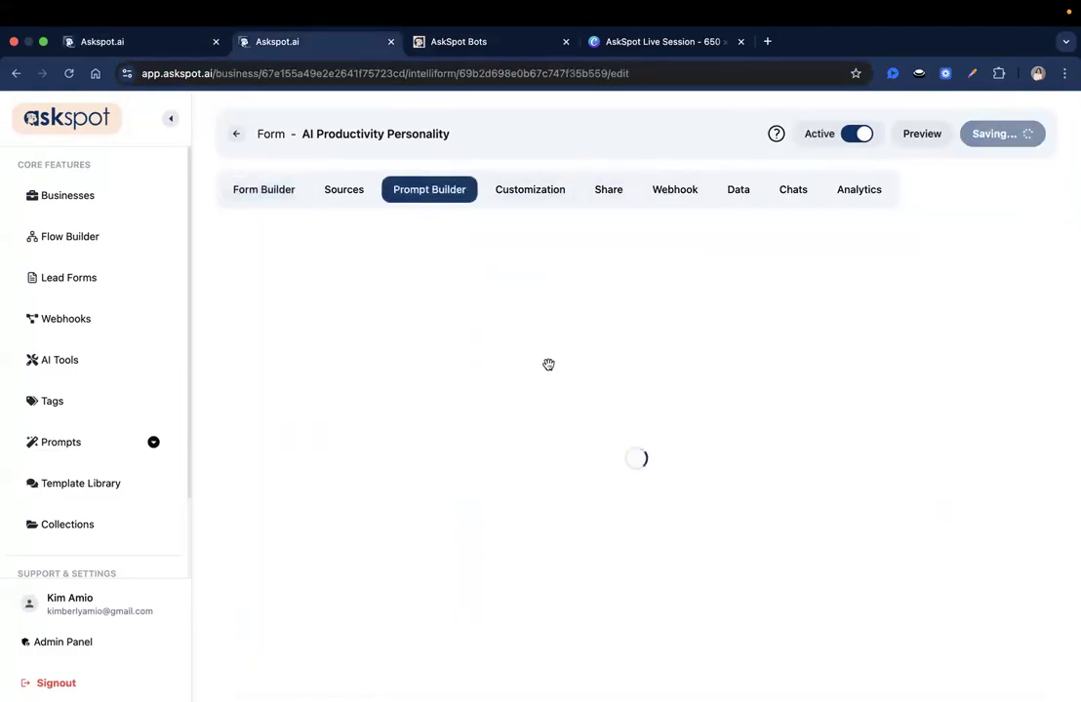
left_click(462, 343)
scroll(766, 351, "down", 8)
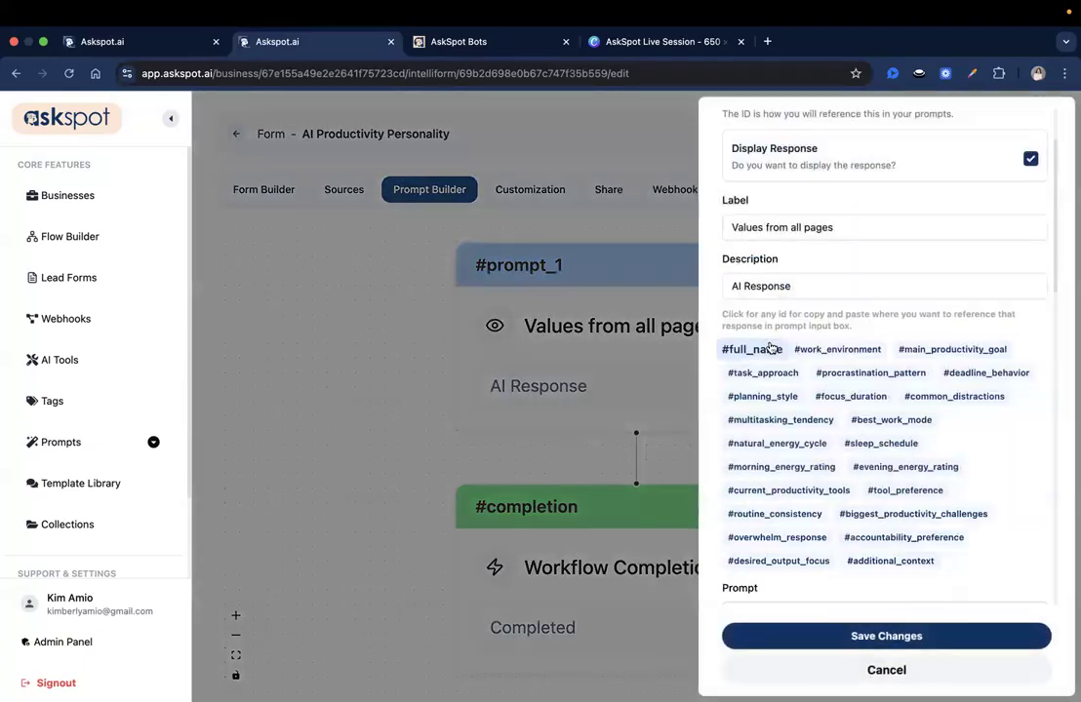
triple_click(771, 372)
left_click_drag(906, 372, 716, 372)
key("BackSpace")
key("BackSpace")
Recheck the profile summary in the generated result, then show the Basic Profile page in the first copy of the form.
left_click(463, 44)
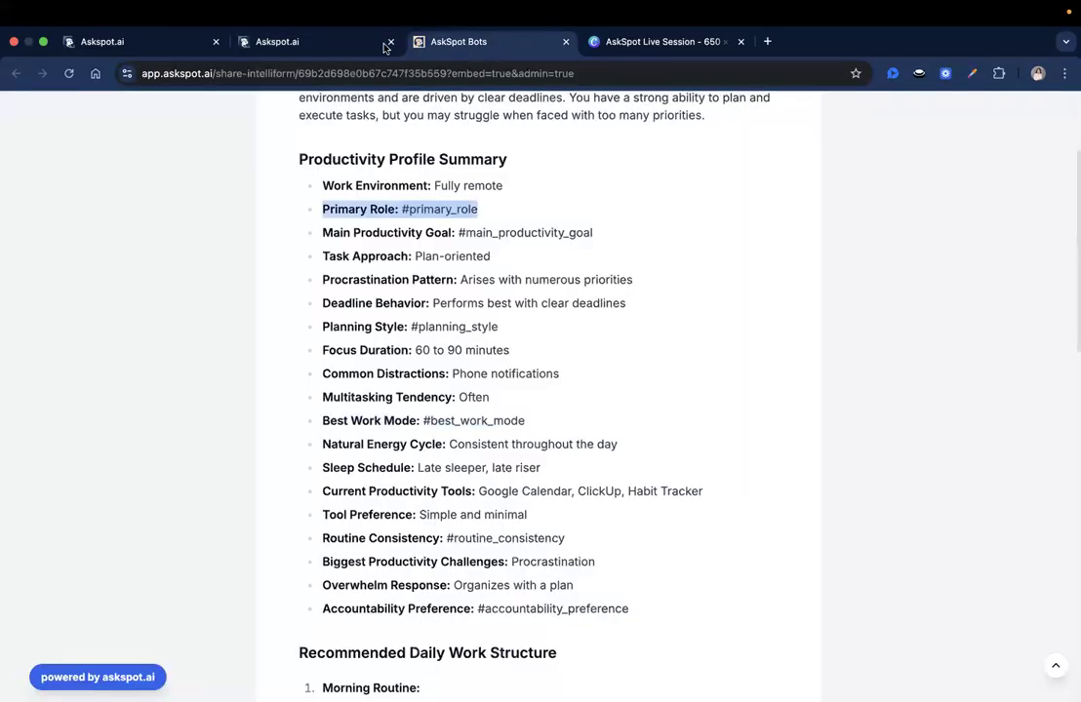
left_click(362, 44)
left_click(103, 42)
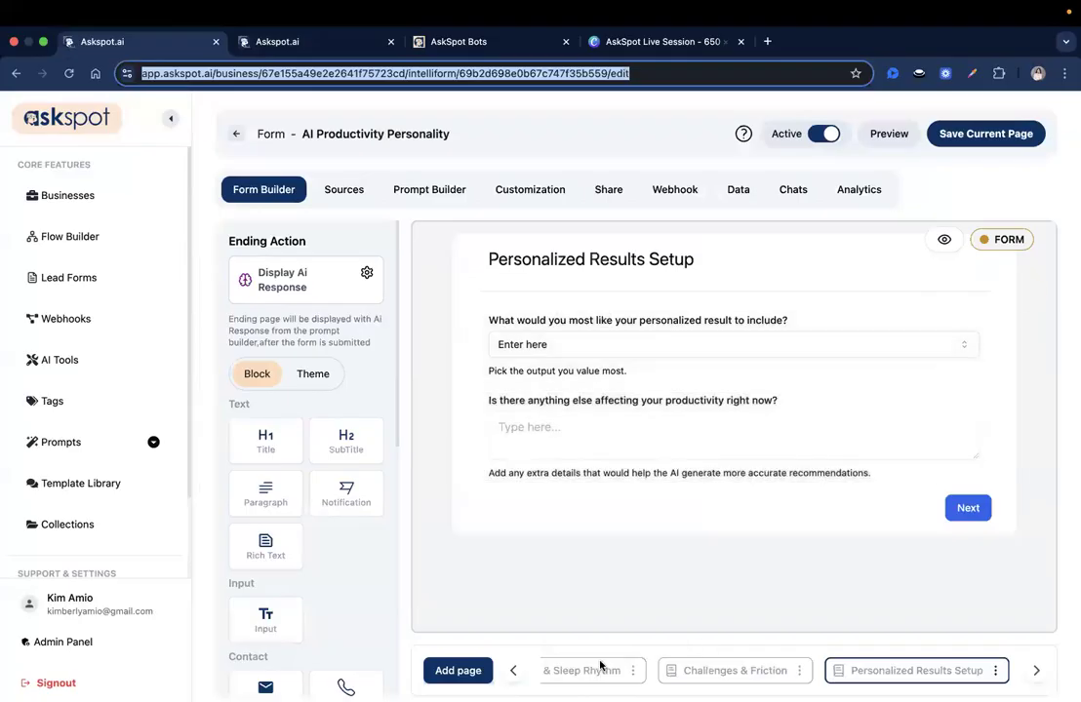
left_click(512, 671)
left_click(511, 671)
left_click(511, 671)
left_click(511, 672)
left_click(511, 672)
left_click(512, 671)
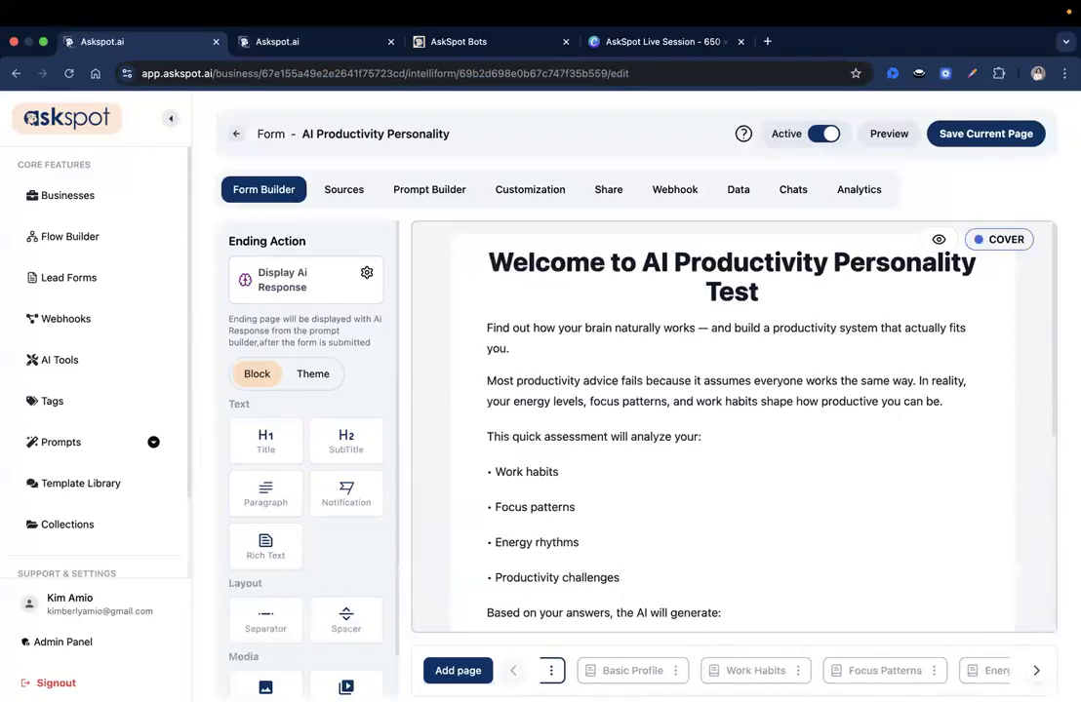
left_click(730, 673)
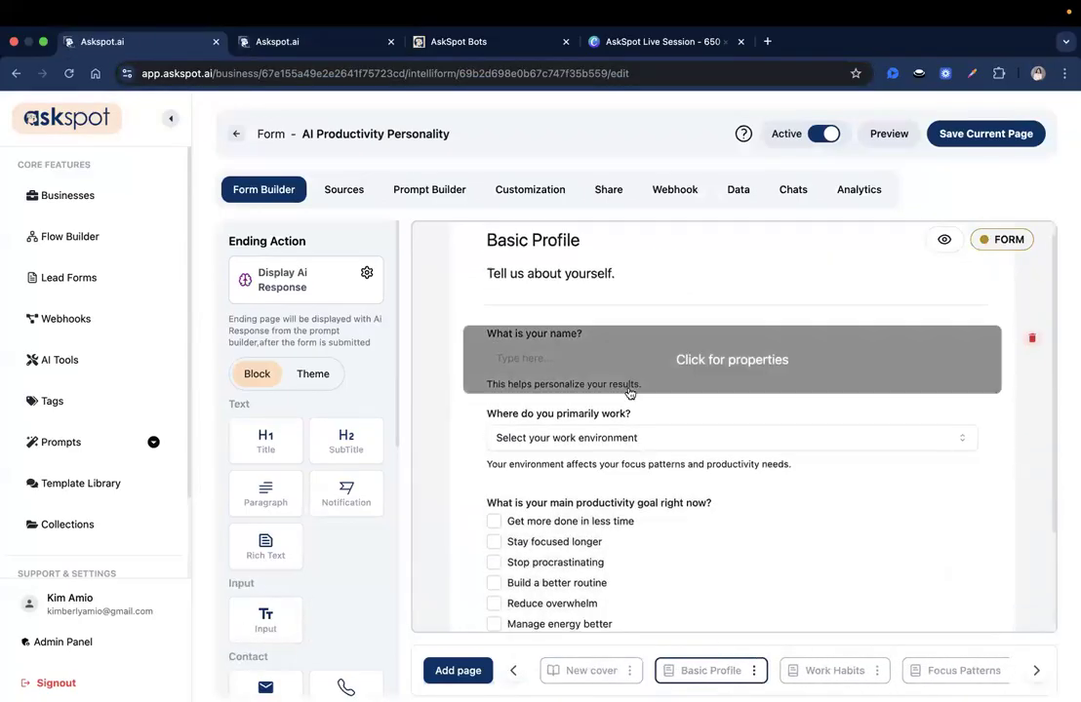
Compare the Unique Id of the main productivity goal question with its variable in the prompt, then close the question's properties unchanged.
scroll(643, 390, "down", 2)
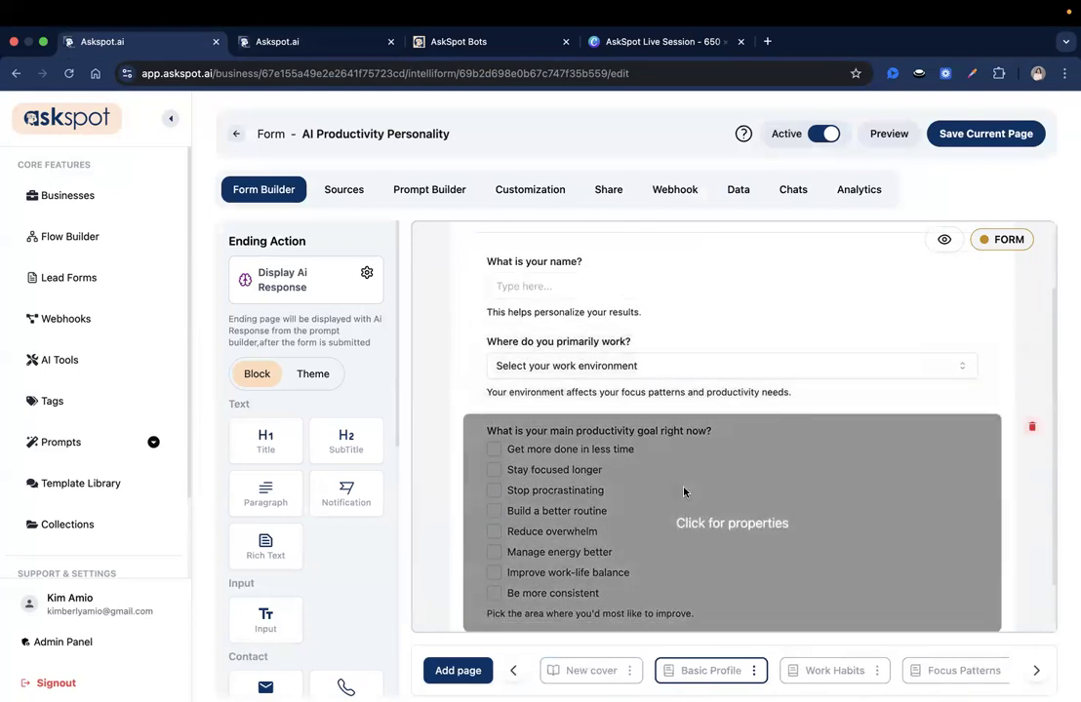
left_click(683, 439)
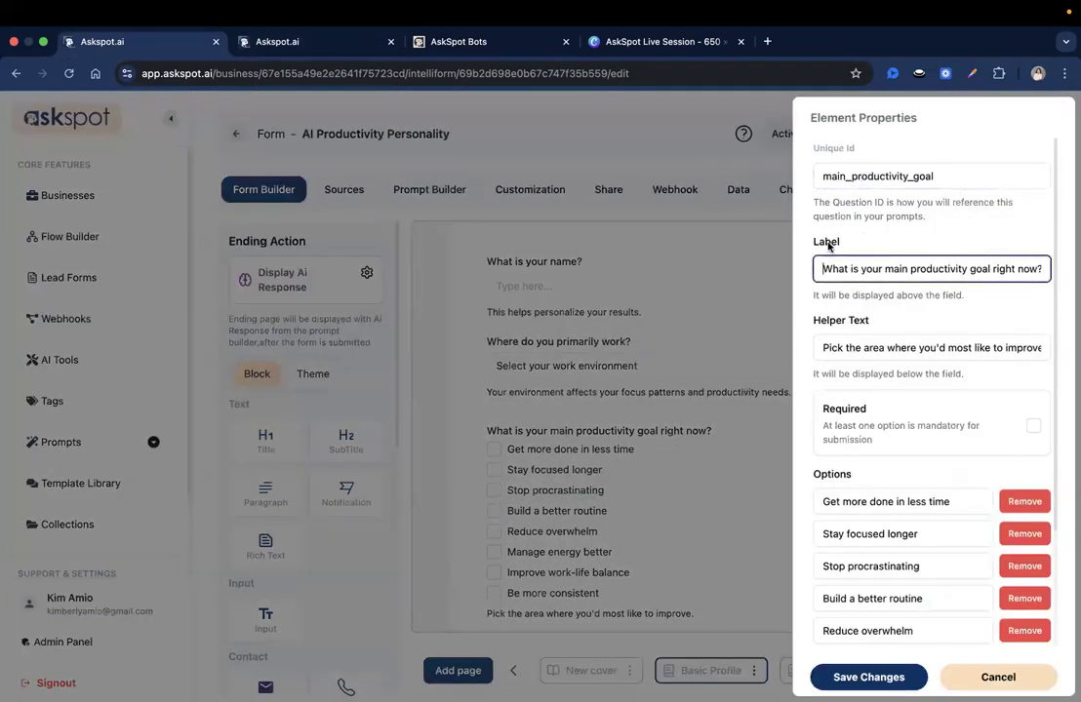
left_click(255, 41)
scroll(776, 415, "down", 2)
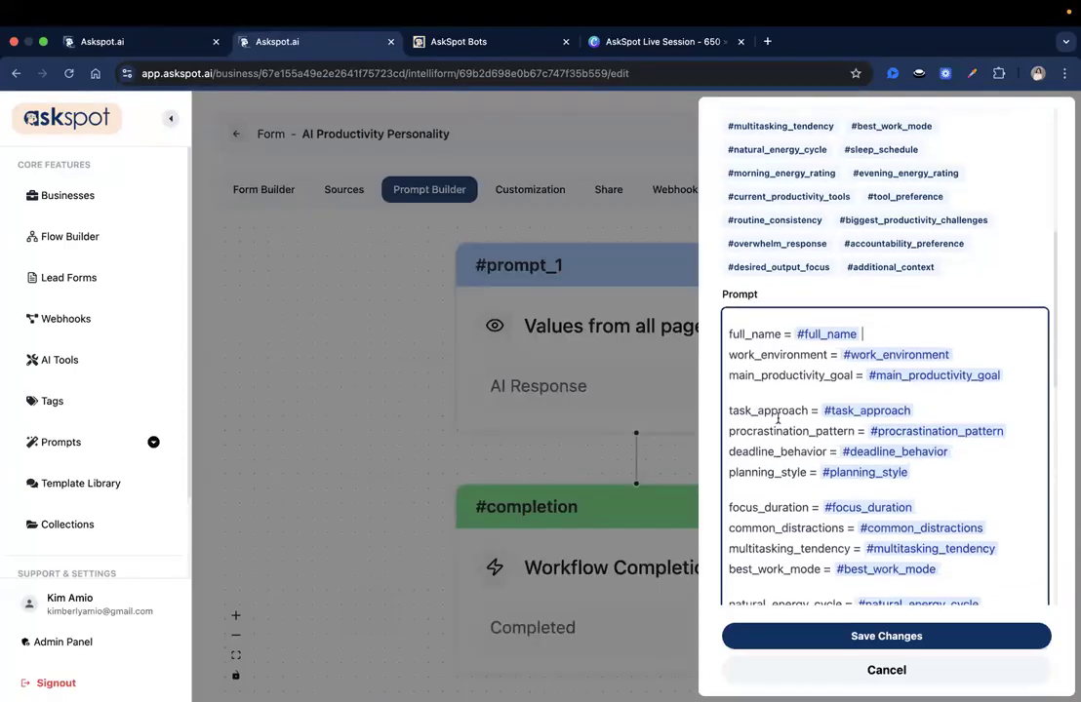
left_click(140, 43)
left_click(973, 676)
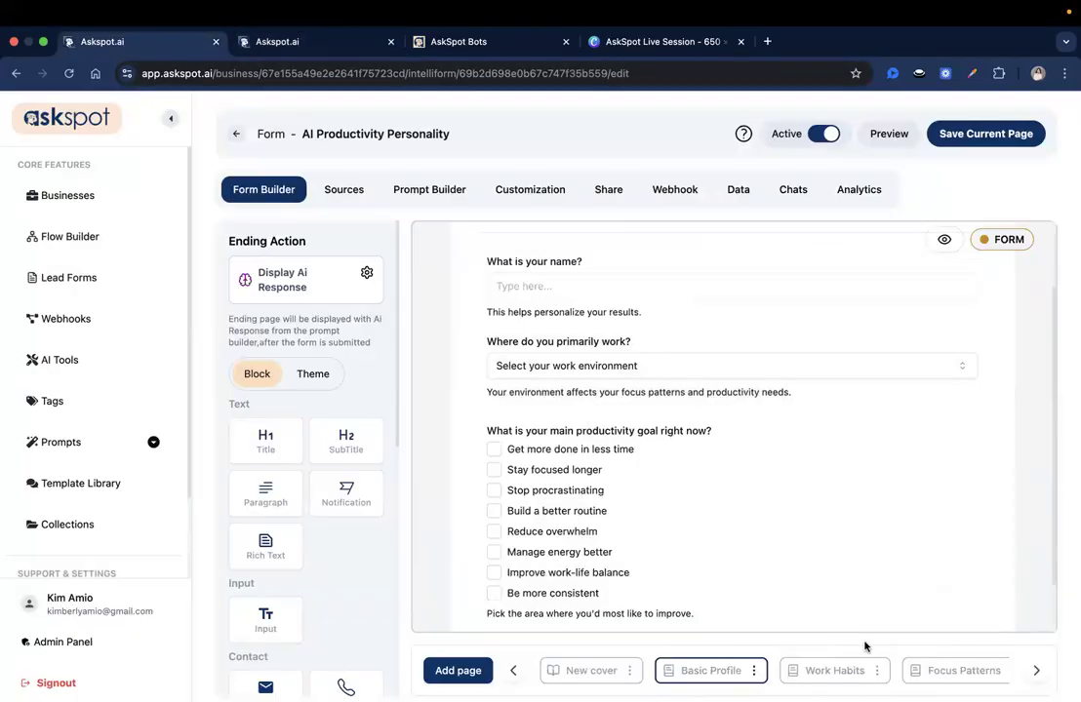
Find the Planning Style entry in the generated result and open the properties of the planning style question on the Work Habits page.
left_click(329, 44)
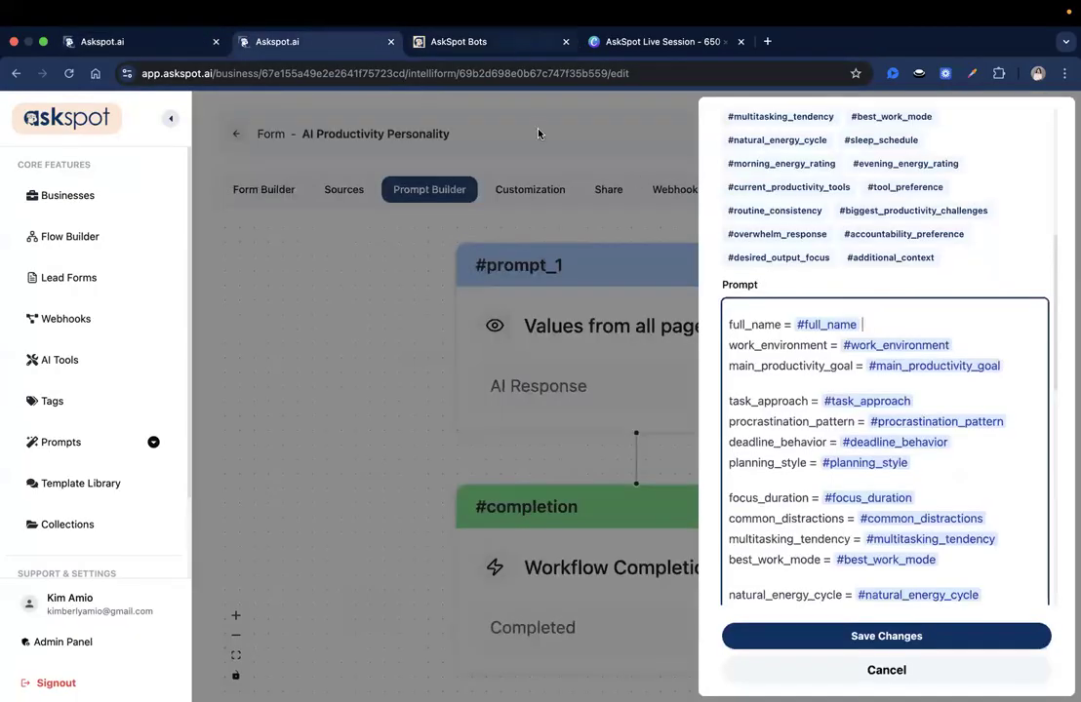
left_click(519, 44)
triple_click(451, 328)
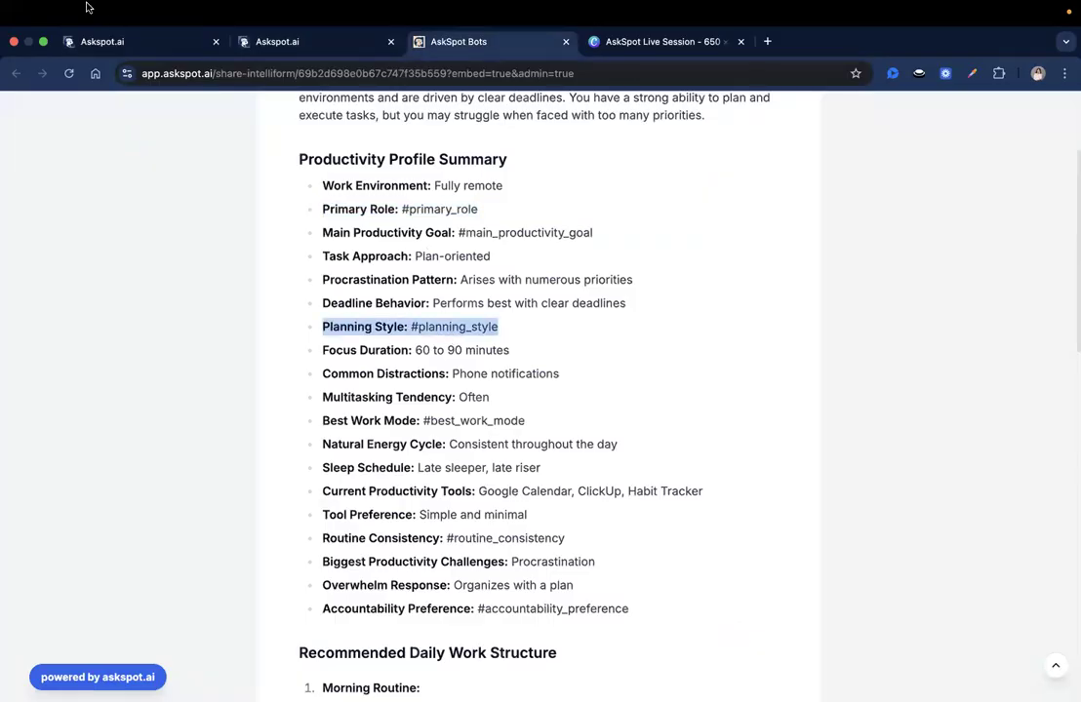
left_click(117, 42)
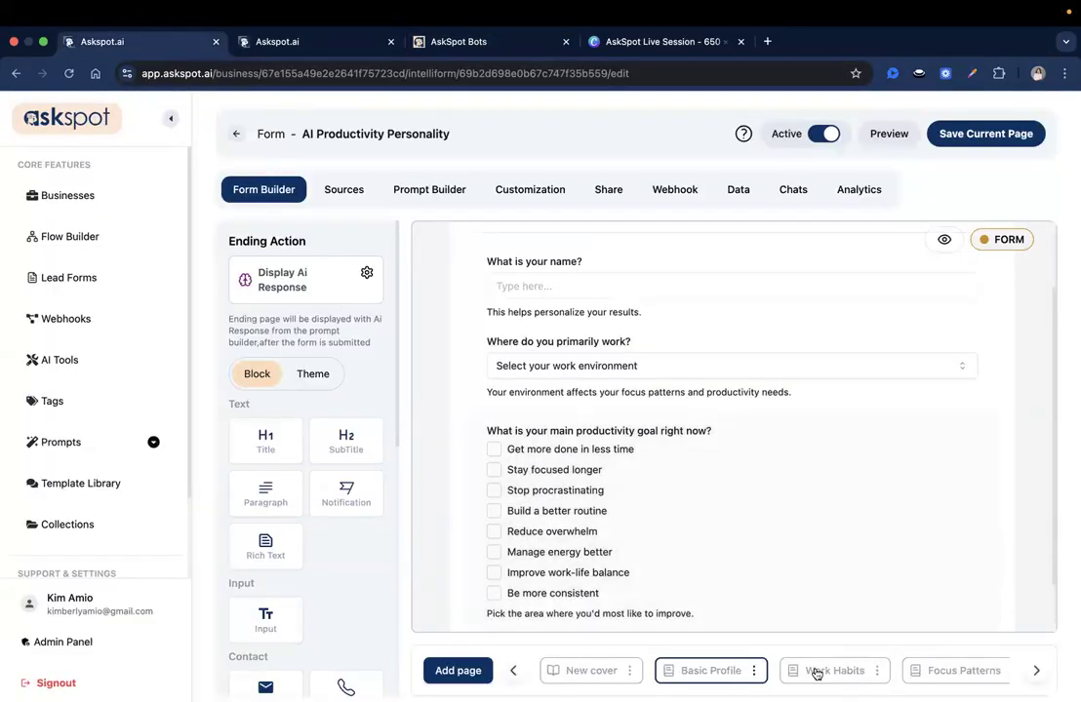
scroll(784, 560, "down", 5)
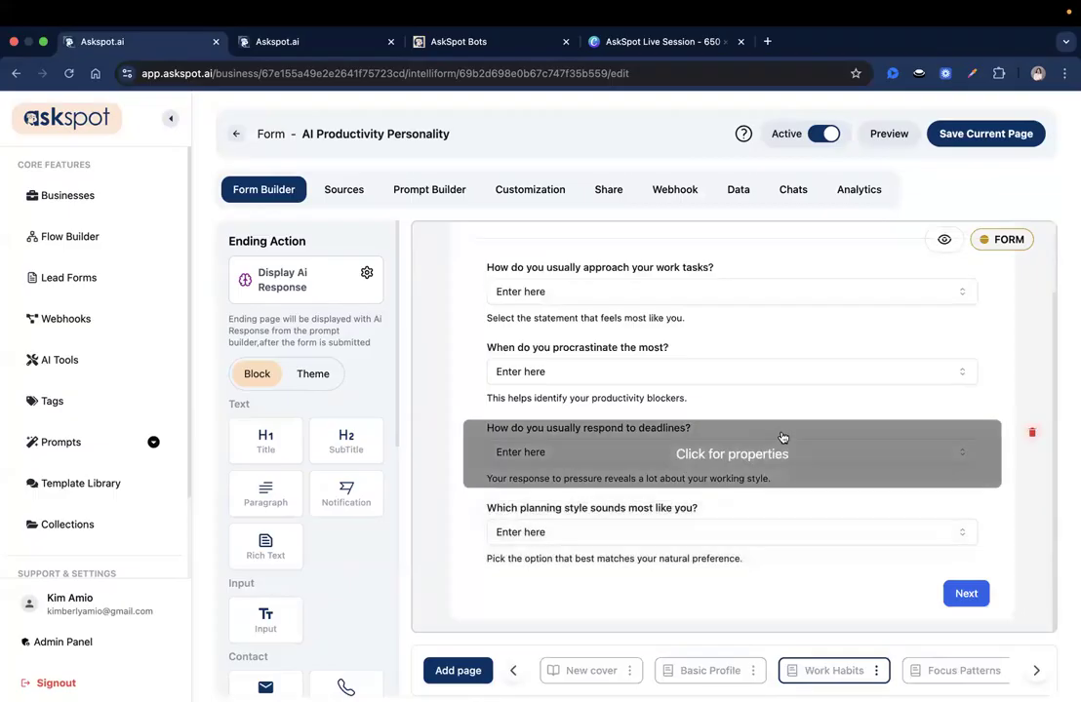
left_click(768, 553)
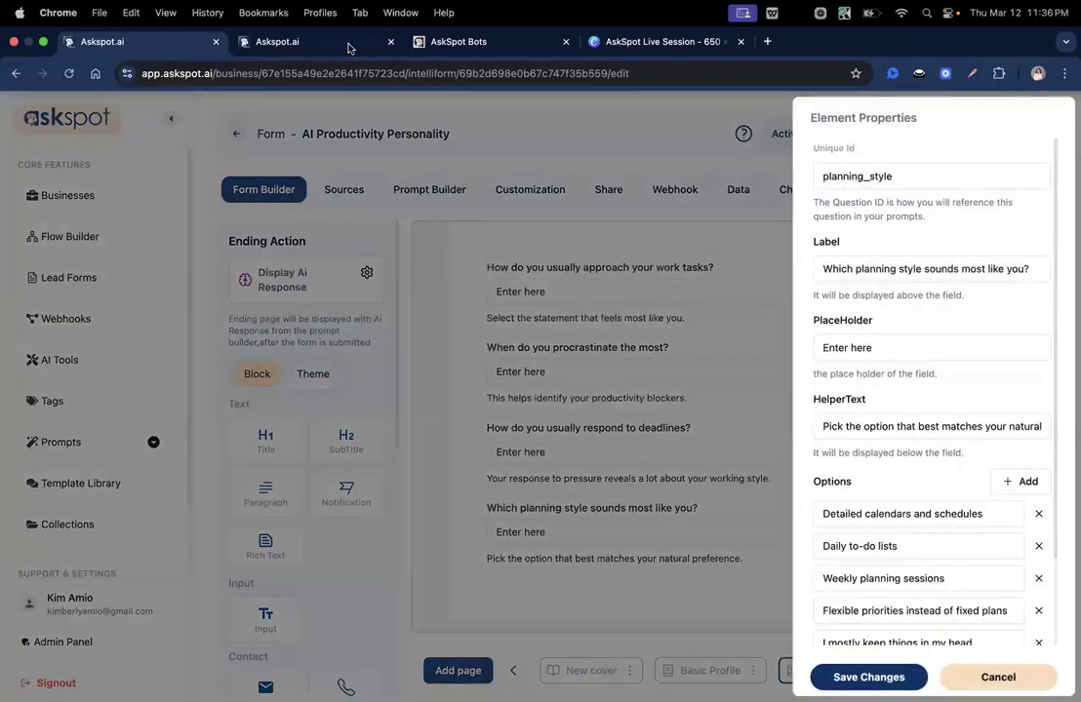
Compare the planning_style Unique Id with the prompt's variable lines, then close the planning style question's properties unchanged.
left_click(293, 41)
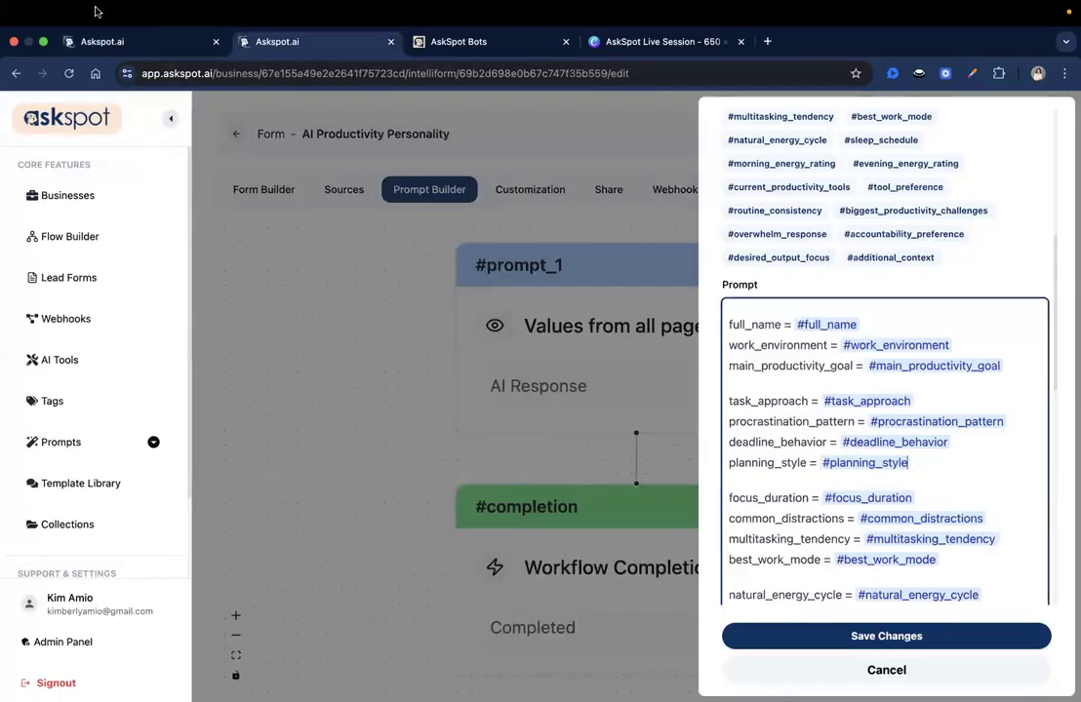
left_click(186, 42)
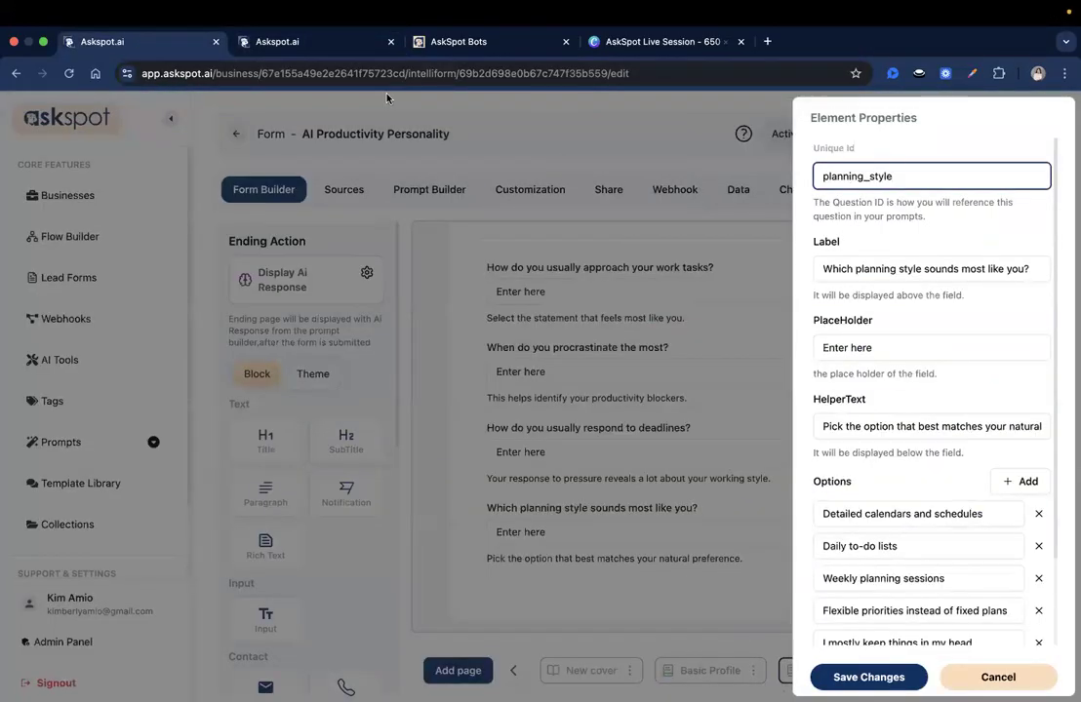
left_click(297, 42)
scroll(887, 327, "down", 5)
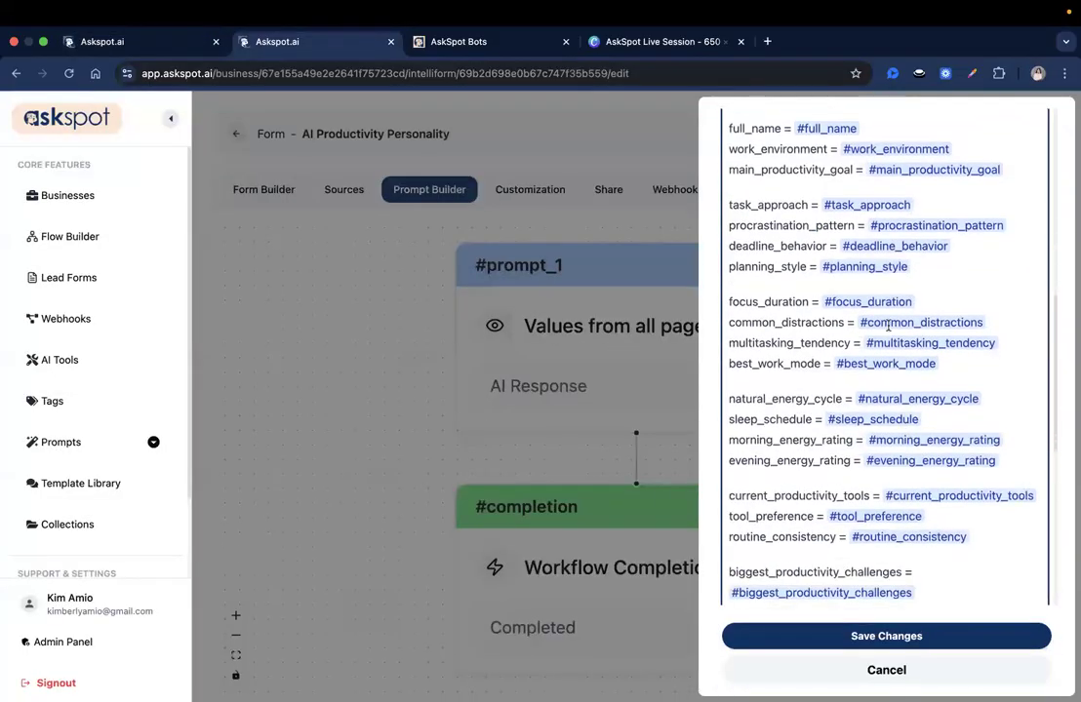
scroll(888, 315, "down", 1)
left_click(940, 309)
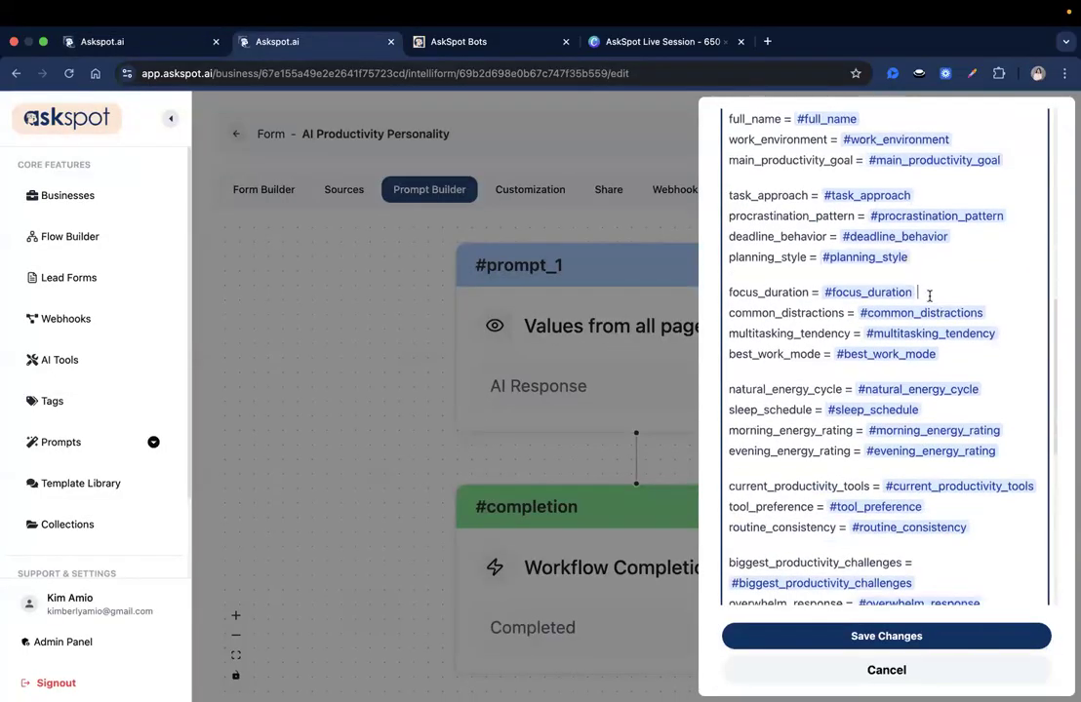
left_click(151, 42)
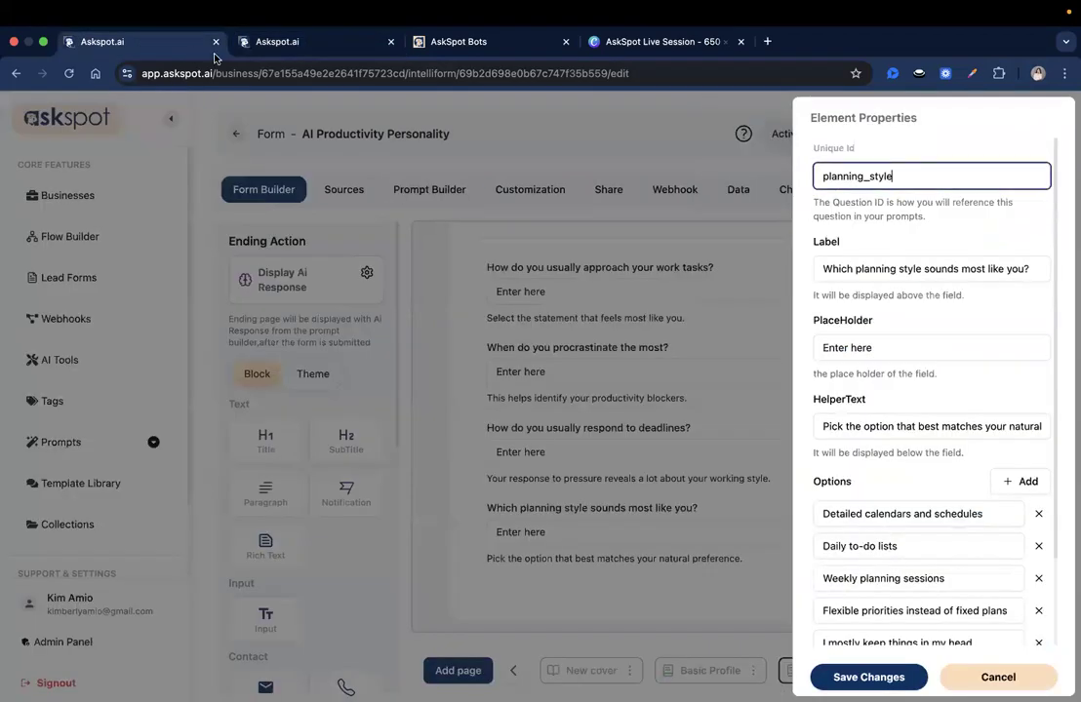
left_click(990, 675)
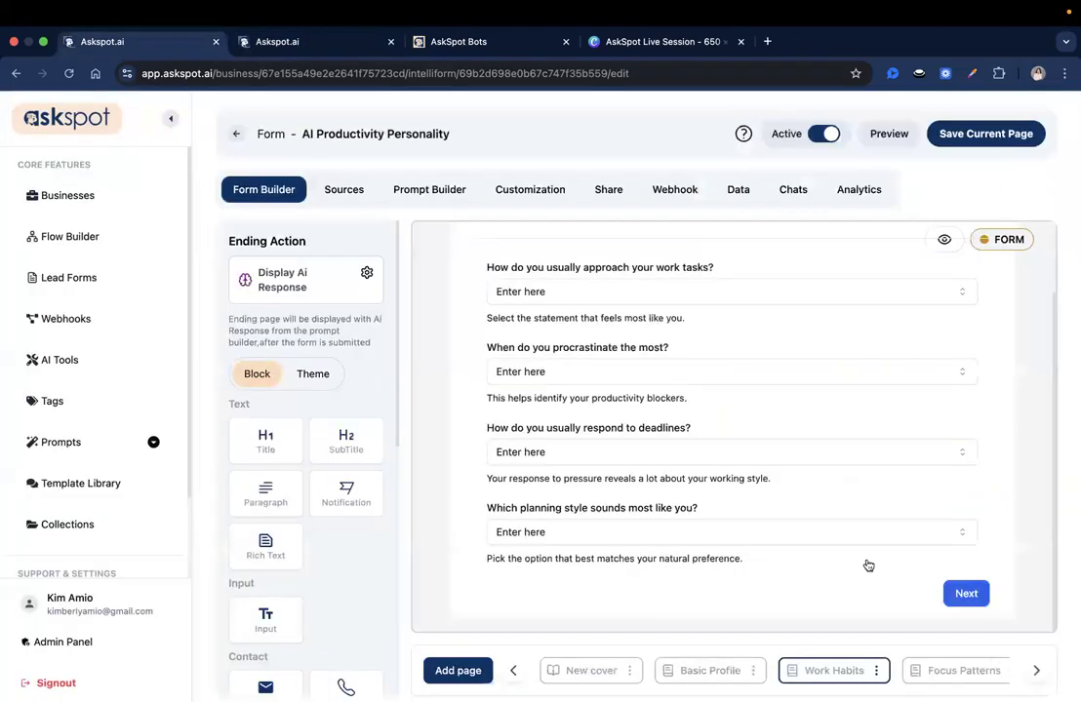
Look over the remaining profile summary entries and open the properties of "When do you do your best work?" on the Focus Patterns page.
left_click(491, 44)
scroll(533, 376, "down", 2)
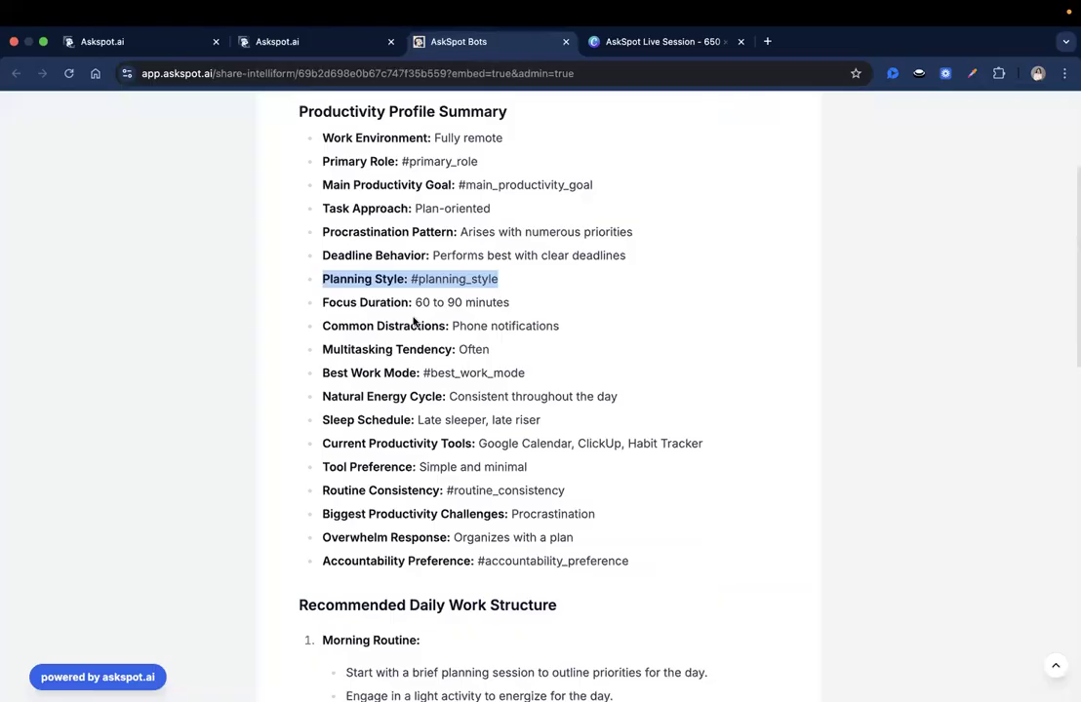
left_click(138, 41)
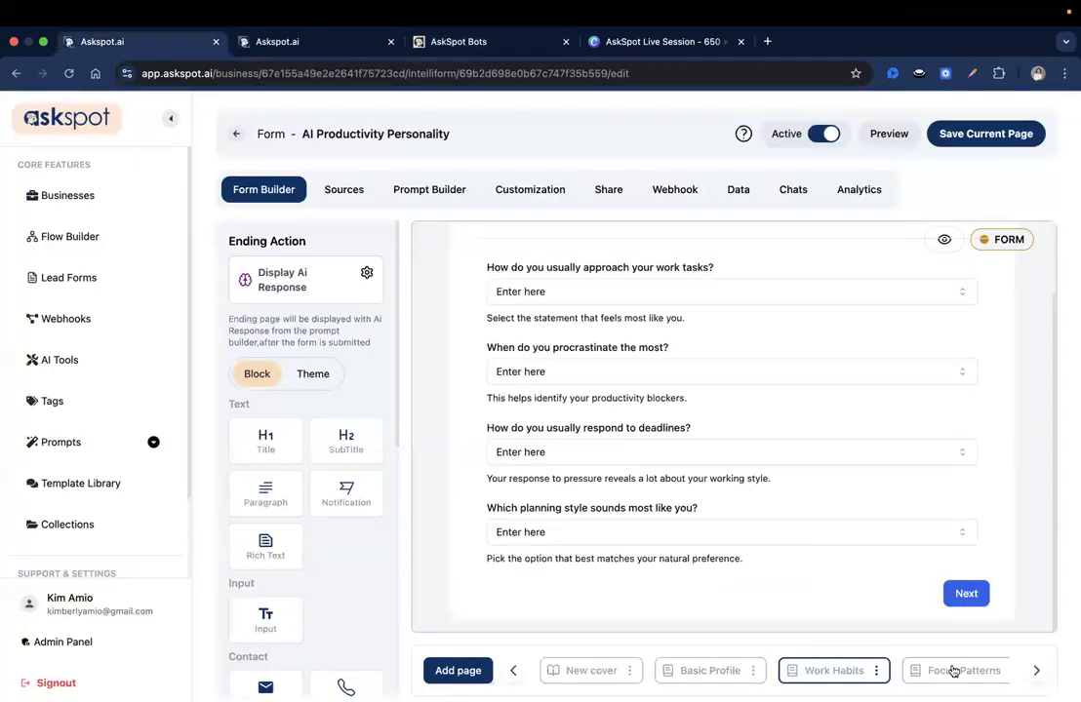
left_click(953, 670)
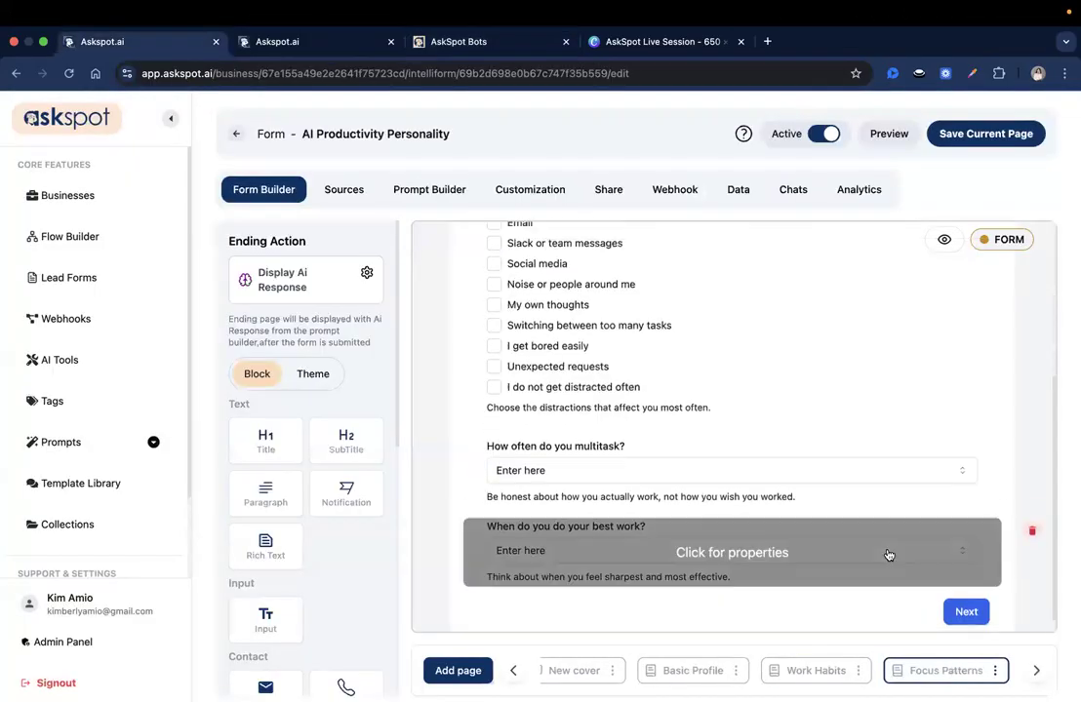
left_click(697, 558)
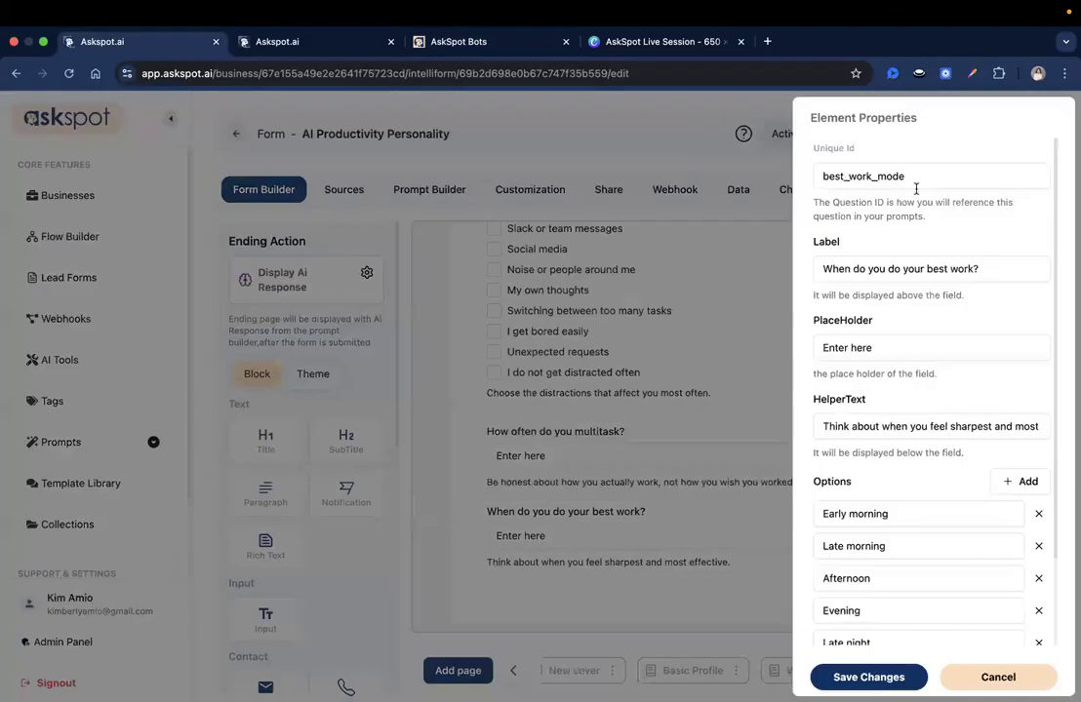
Compare the best_work_mode Unique Id with its prompt variable, find the Routine Consistency entry in the generated result, and close the question's properties unchanged.
left_click(331, 41)
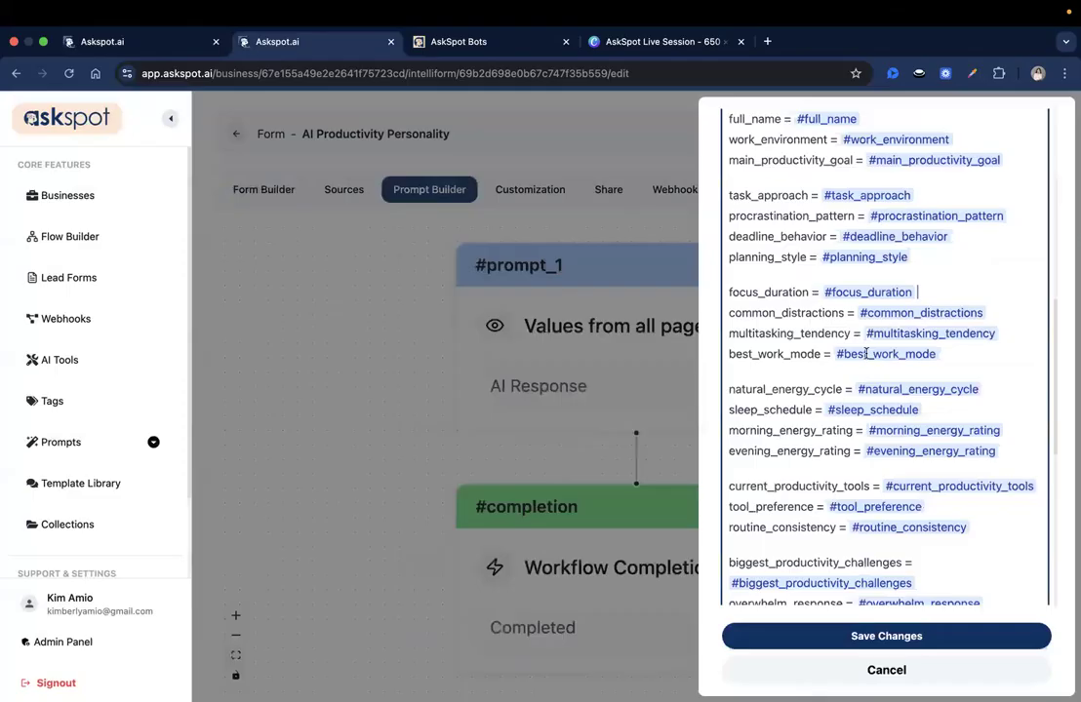
scroll(803, 341, "down", 1)
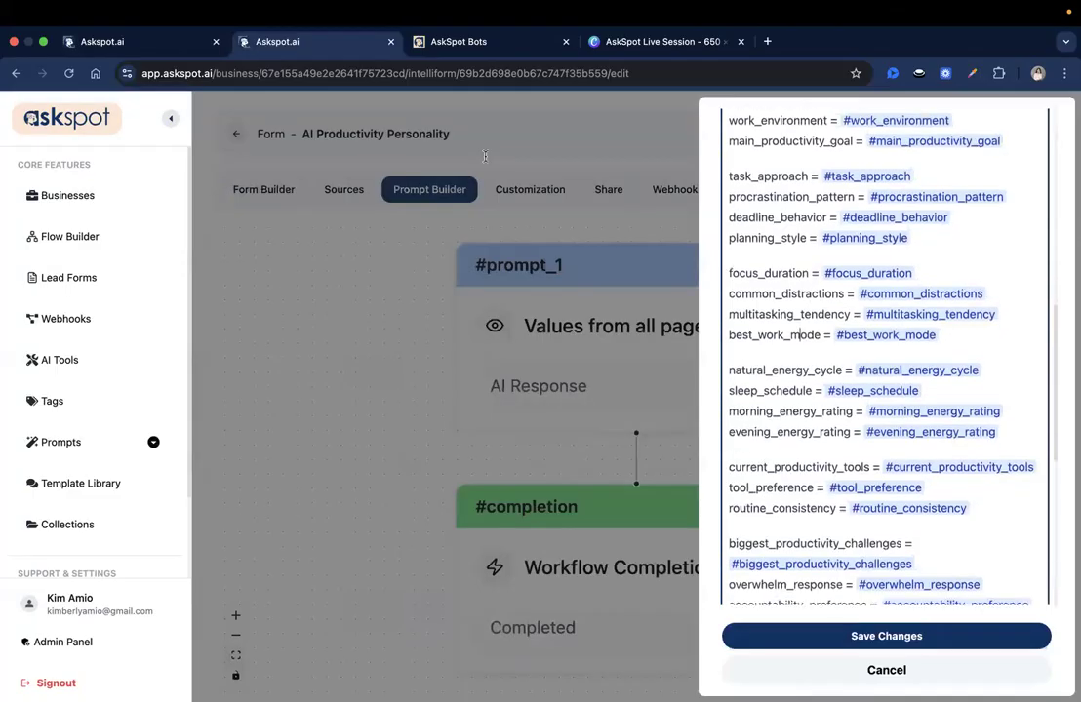
left_click(472, 42)
scroll(508, 292, "down", 1)
triple_click(520, 376)
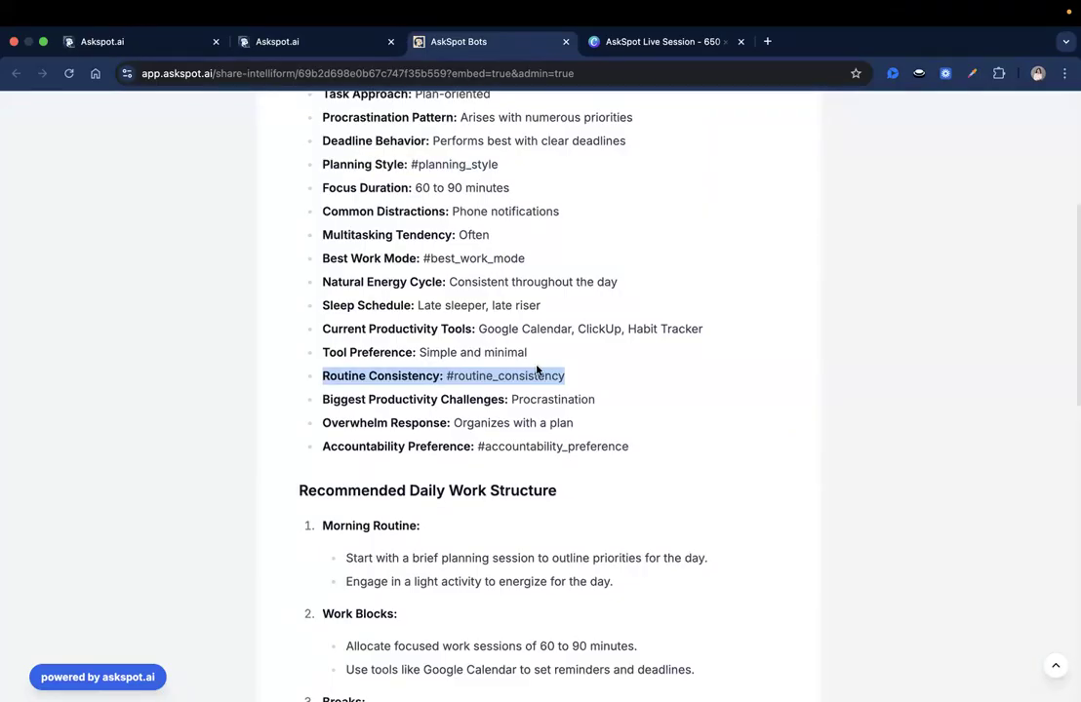
left_click(151, 46)
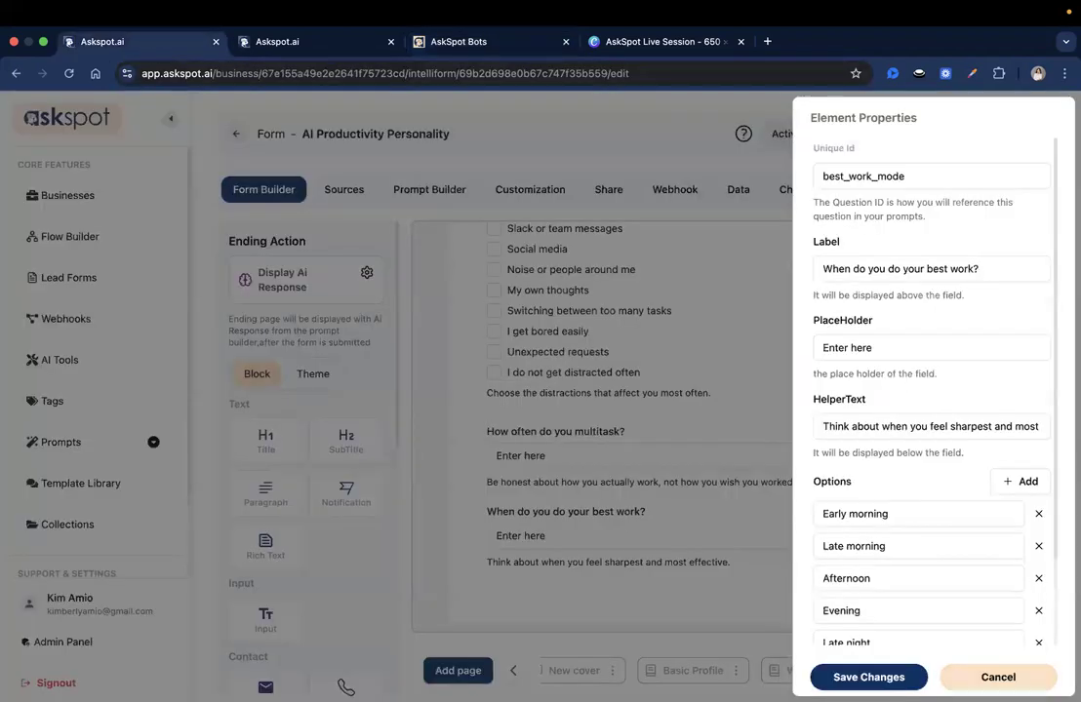
left_click(991, 673)
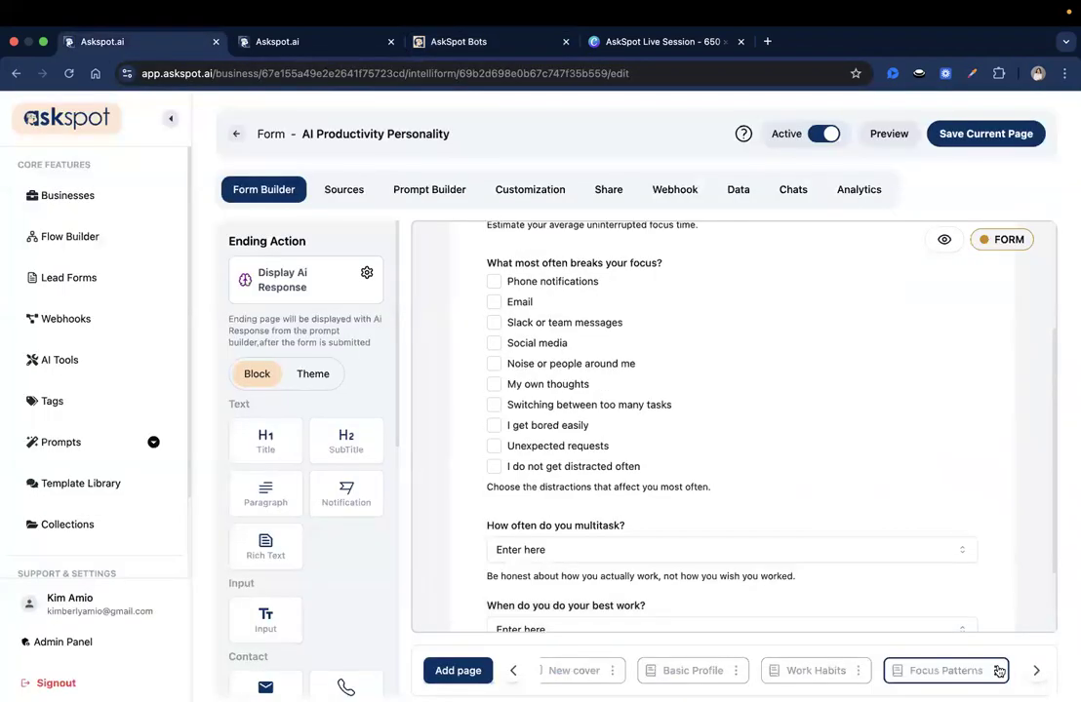
Show the Energy & Sleep Rhythm page and highlight the routine_consistency variable in the generated result.
left_click(1033, 674)
scroll(750, 550, "up", 1)
scroll(751, 549, "up", 2)
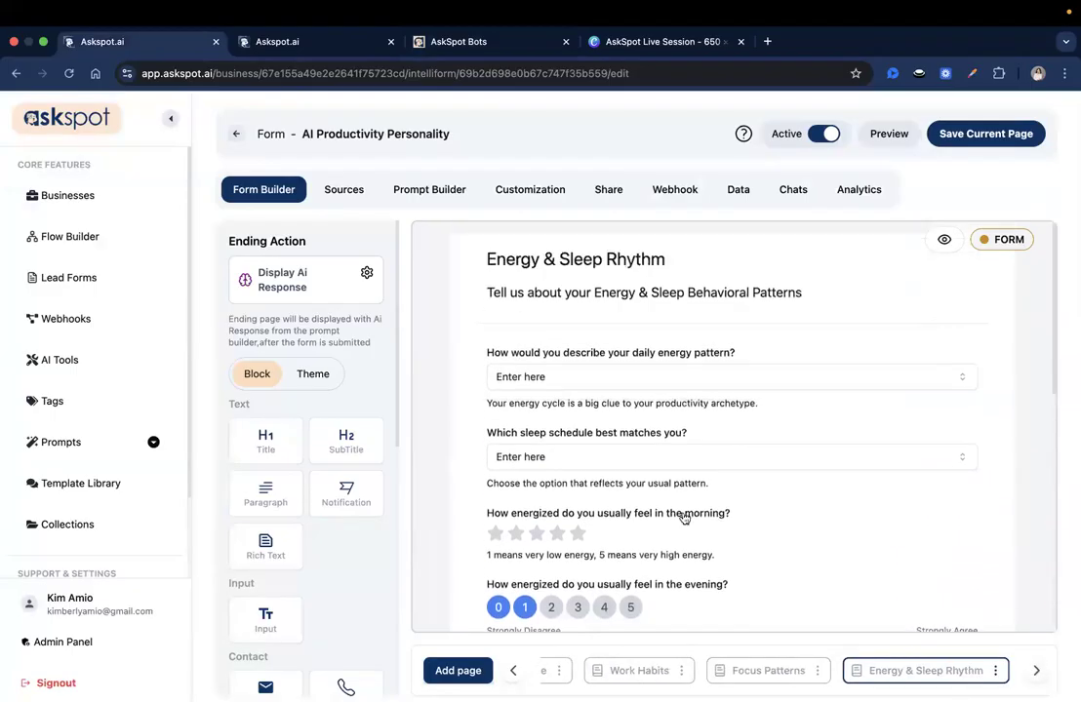
left_click(380, 43)
left_click(454, 41)
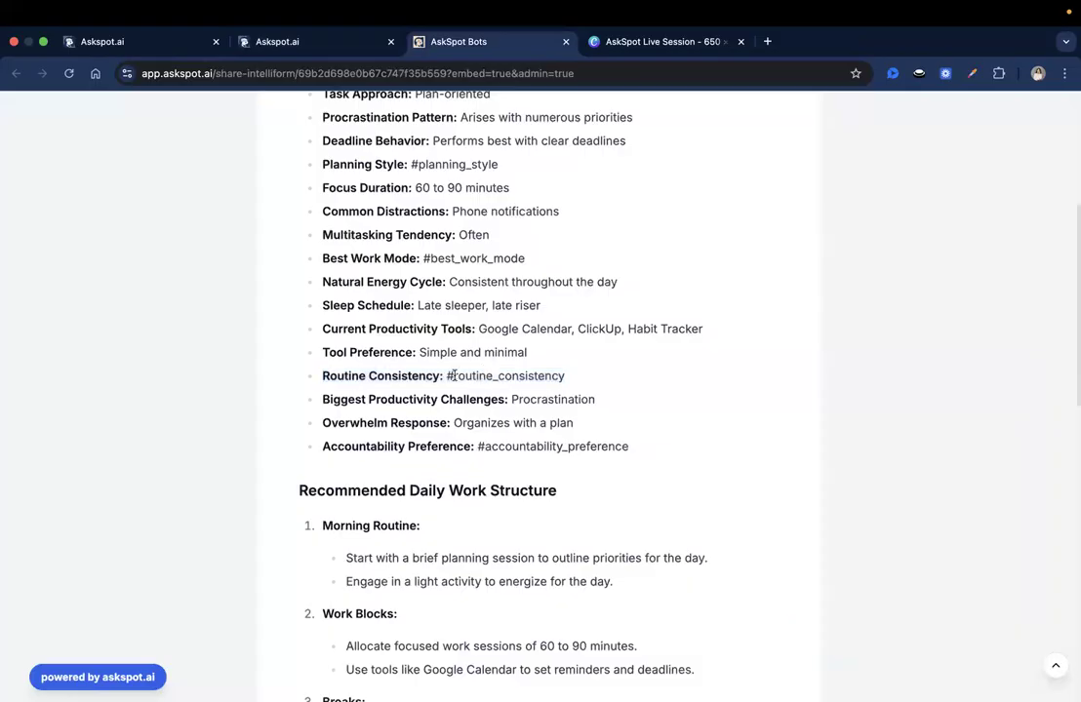
left_click_drag(451, 376, 570, 376)
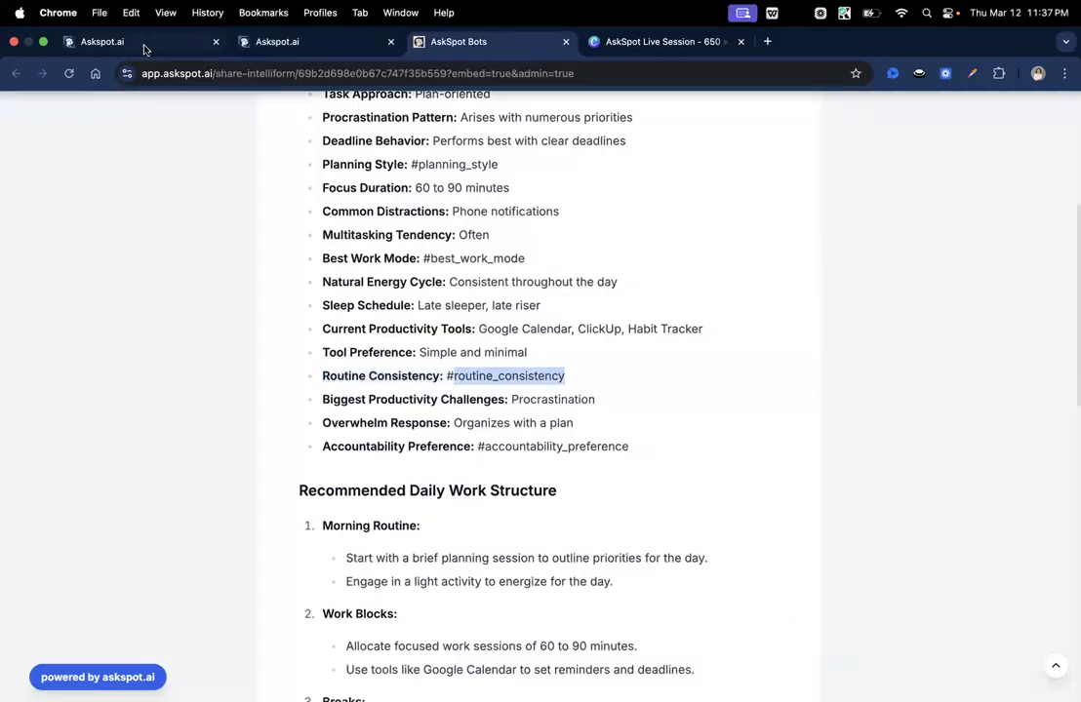
Look through the Challenges & Friction and Personalized Results Setup pages for the routine question, opening the biggest productivity challenges question's properties.
left_click(145, 44)
left_click(1038, 672)
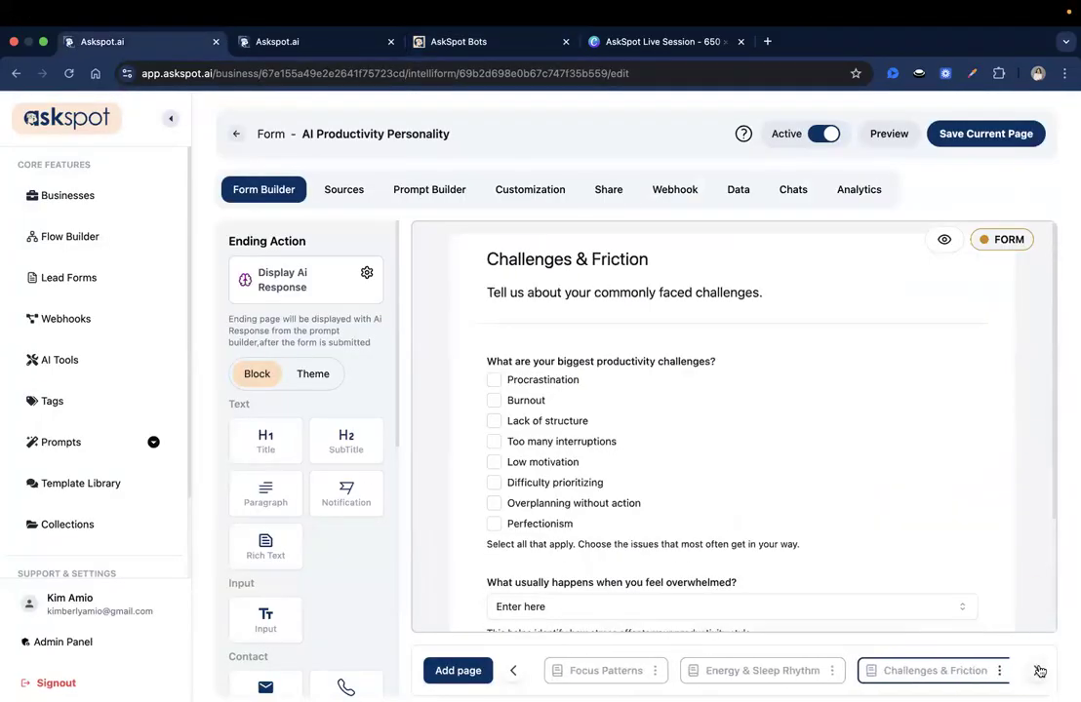
scroll(897, 568, "down", 2)
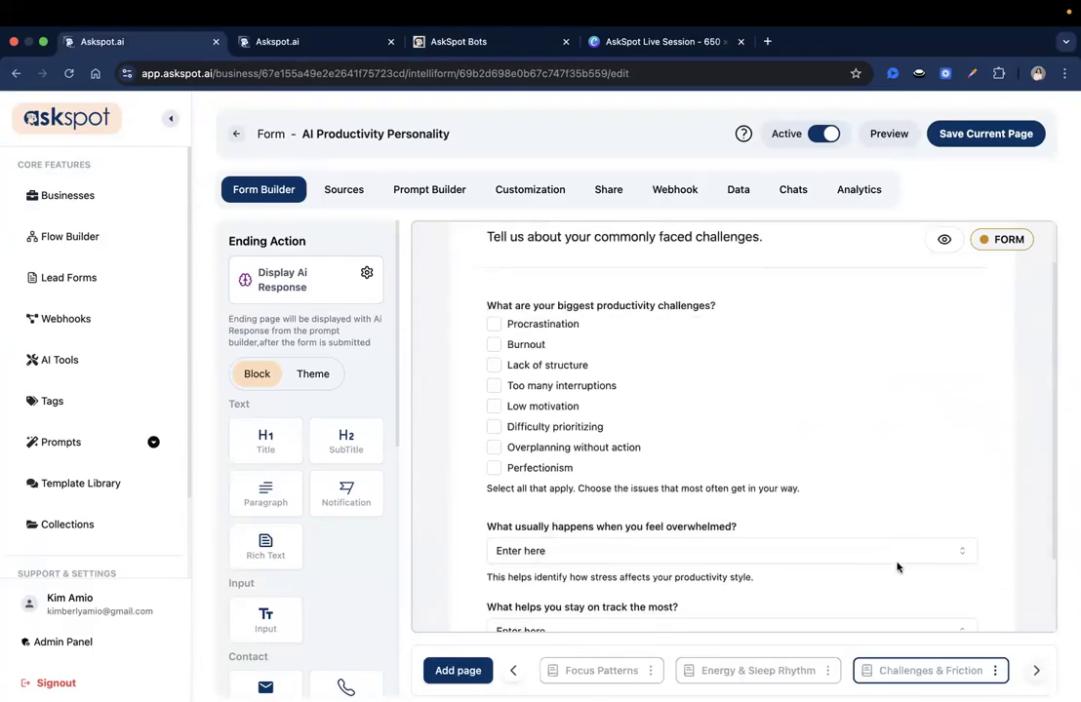
scroll(897, 567, "down", 2)
left_click(1034, 671)
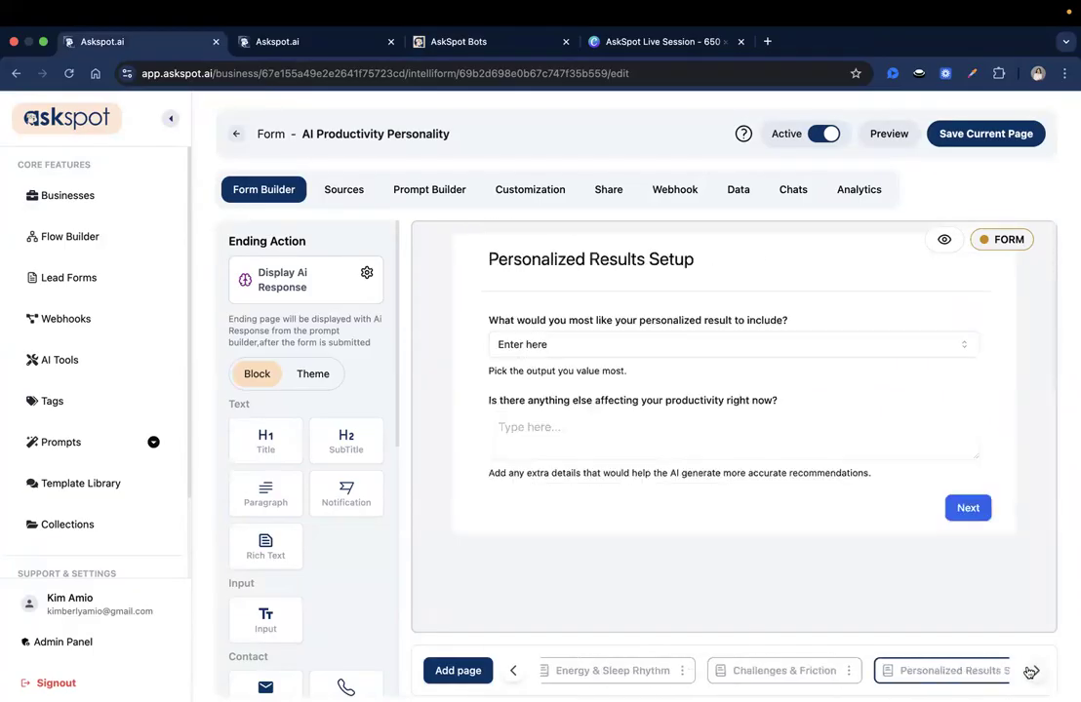
left_click(744, 672)
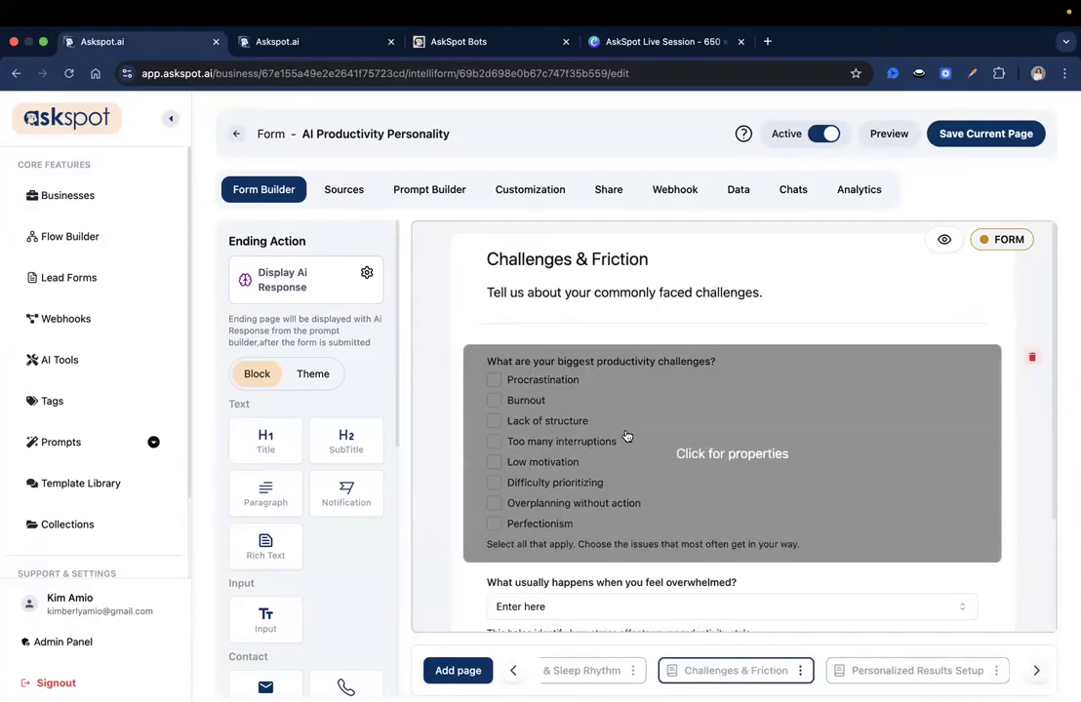
scroll(634, 394, "down", 3)
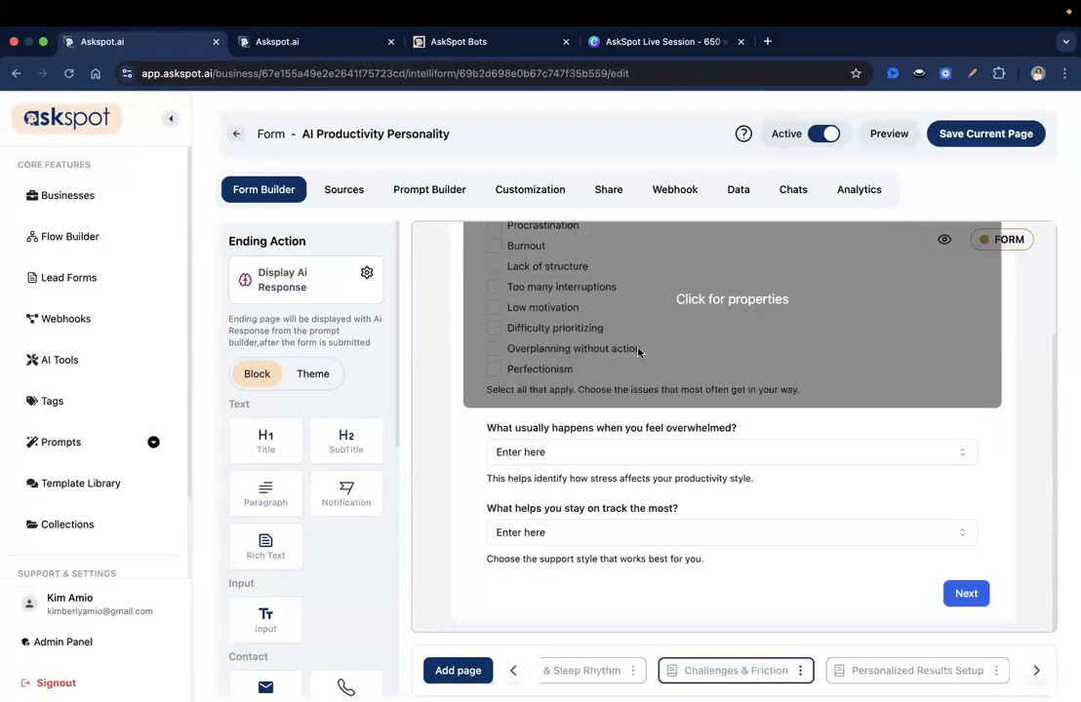
left_click(638, 352)
Recheck the Routine Consistency entry in the result and open the properties of "How consistent is your daily routine?" on the Energy & Sleep Rhythm page.
left_click(444, 41)
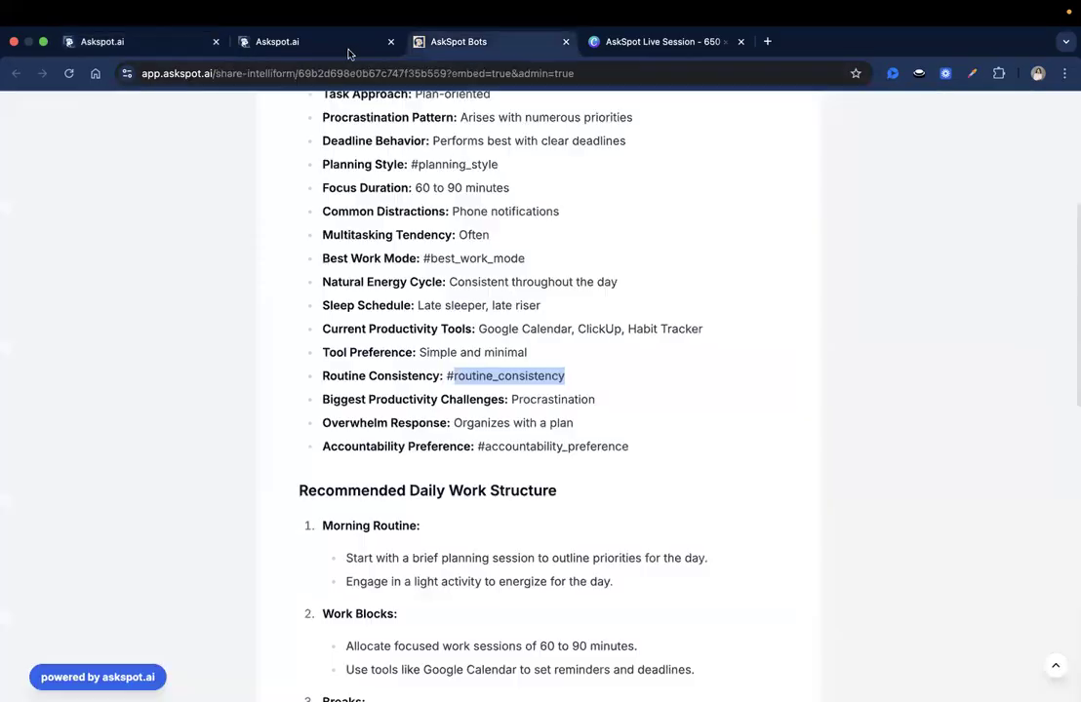
left_click(88, 39)
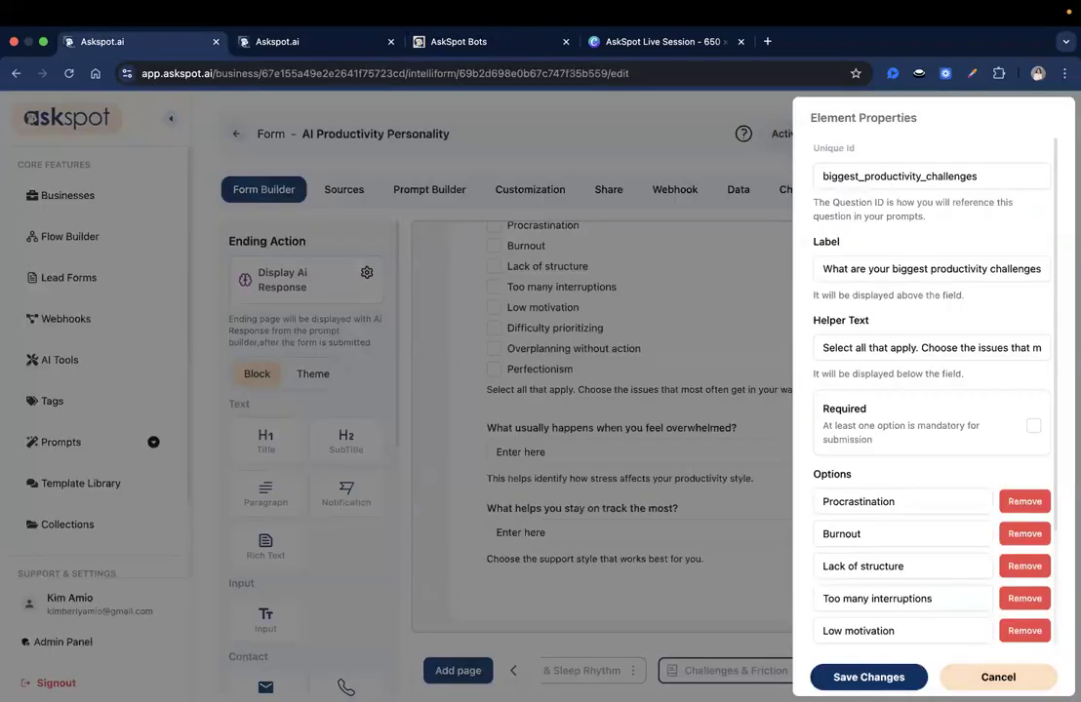
left_click(585, 664)
left_click(584, 677)
left_click(628, 537)
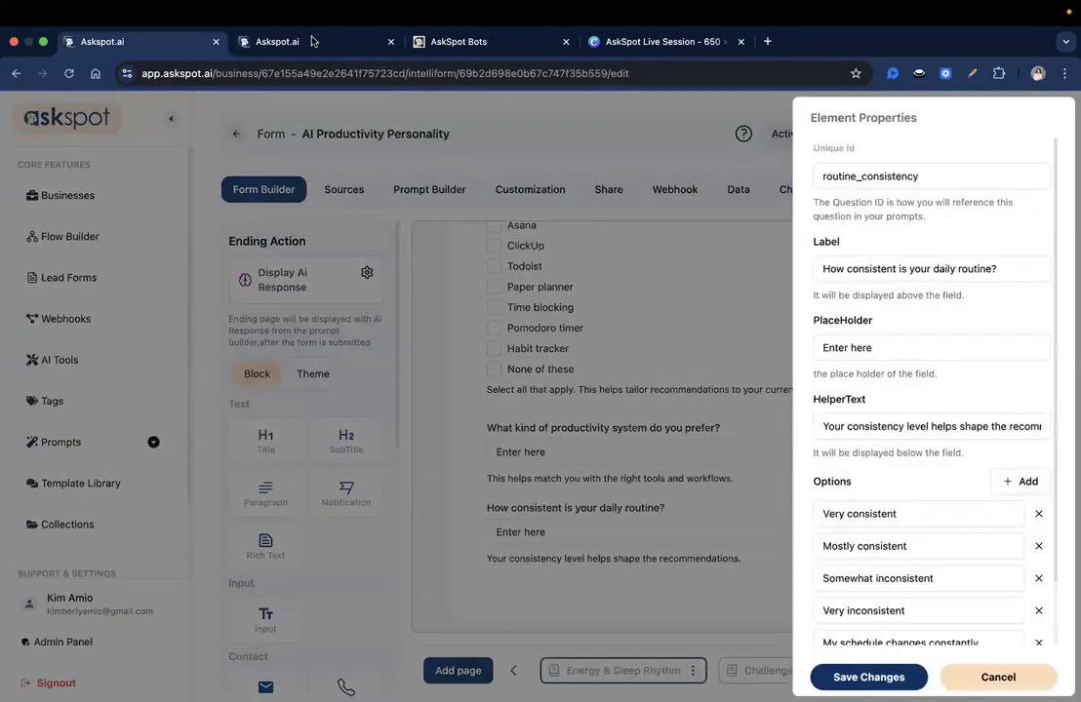
Compare the routine_consistency Unique Id with the prompt's variable lines and the result's profile summary, then close the question's properties unchanged.
left_click(371, 41)
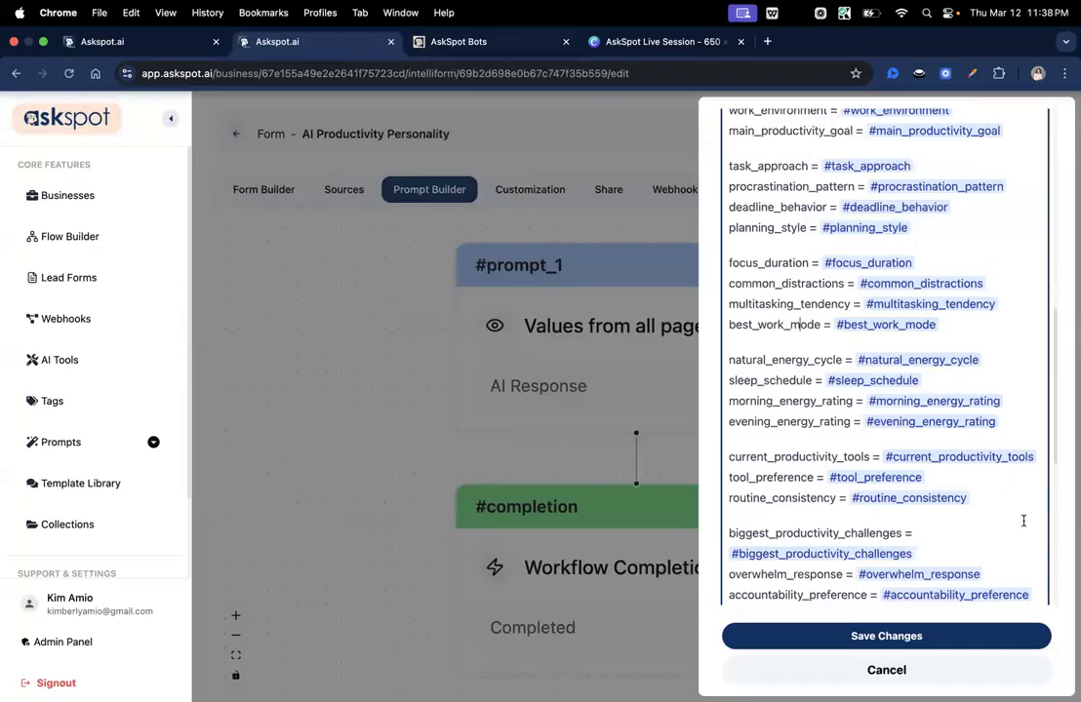
key("ctrl+Tab")
scroll(191, 129, "down", 1)
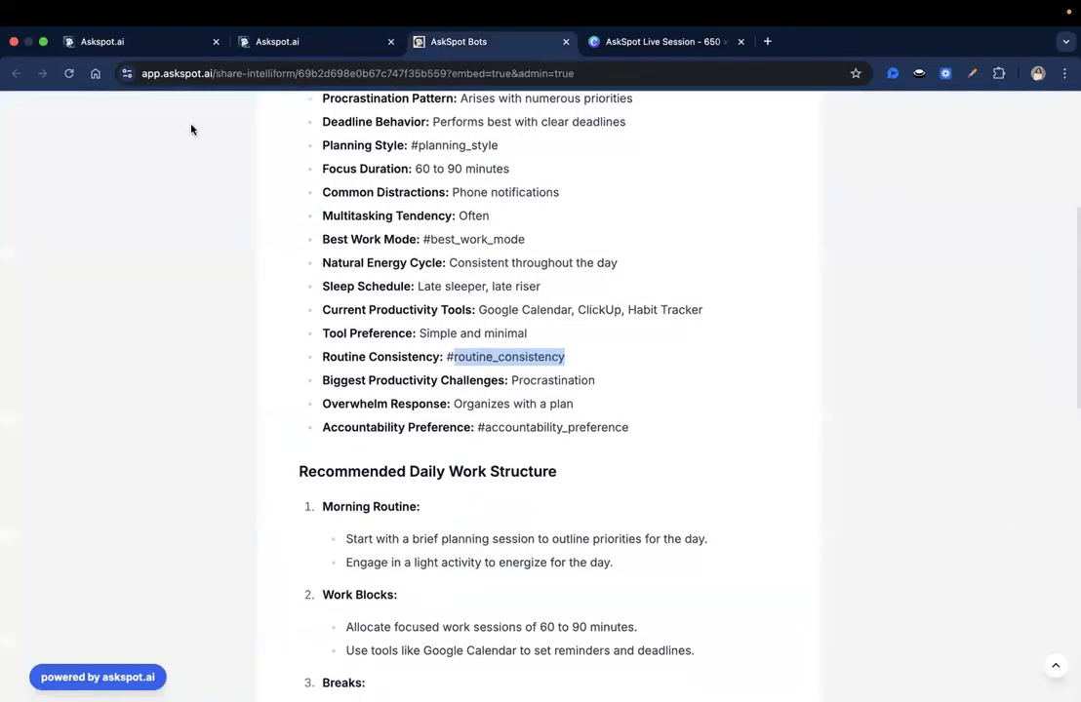
scroll(192, 128, "down", 3)
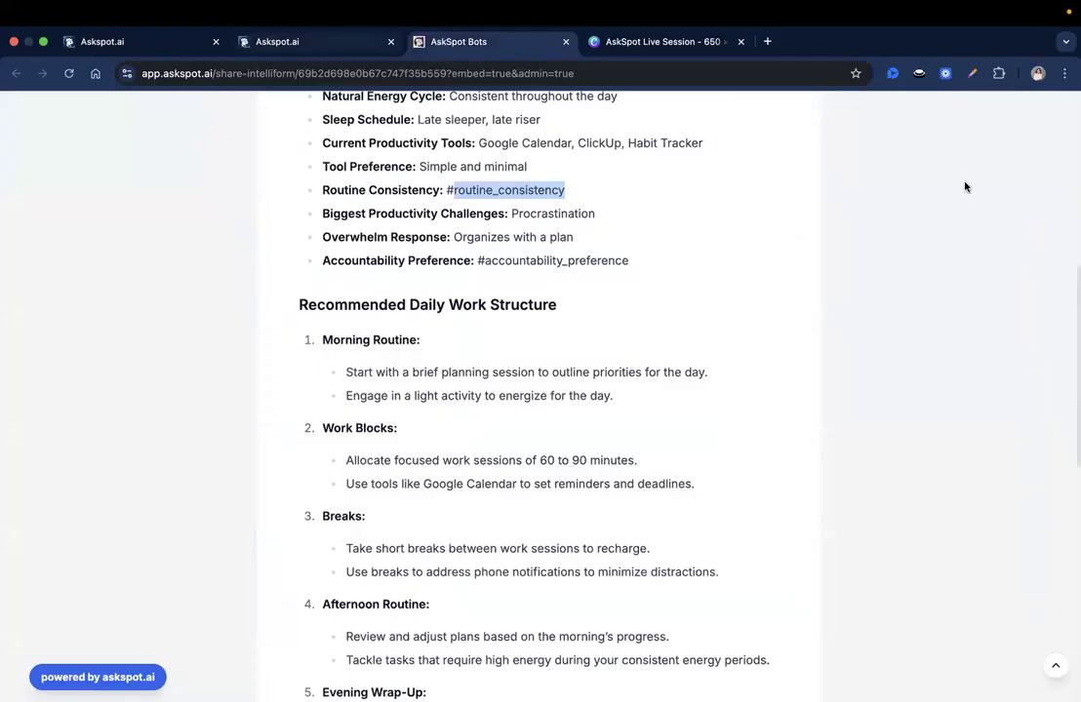
key("ctrl+shift+Tab")
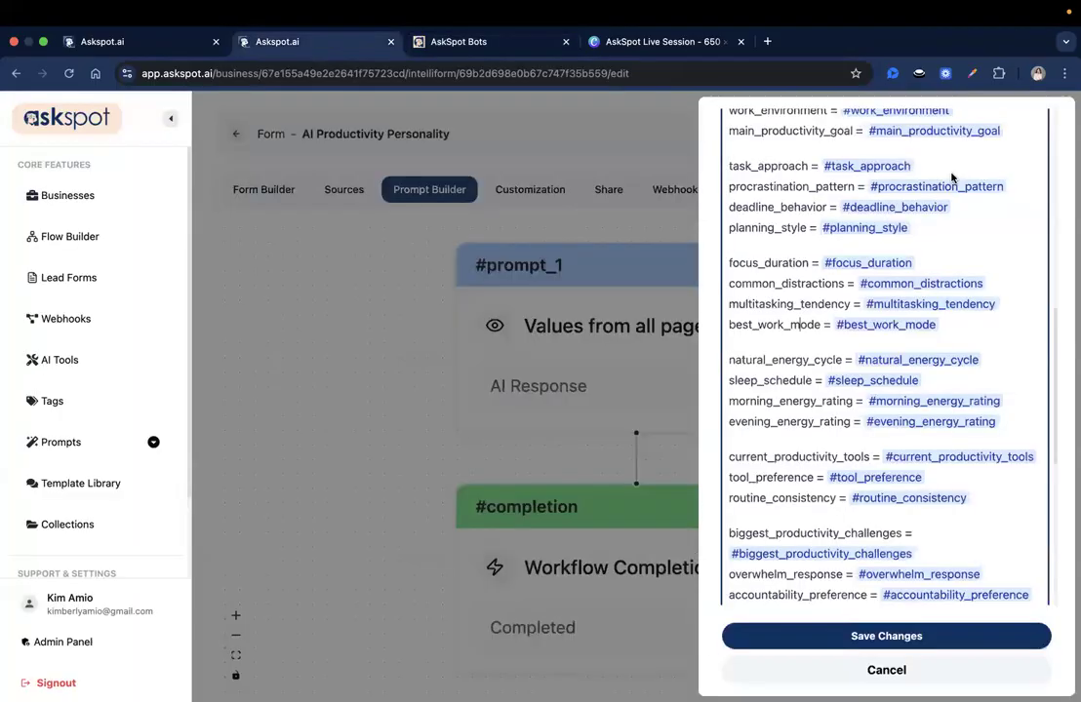
scroll(924, 156, "down", 2)
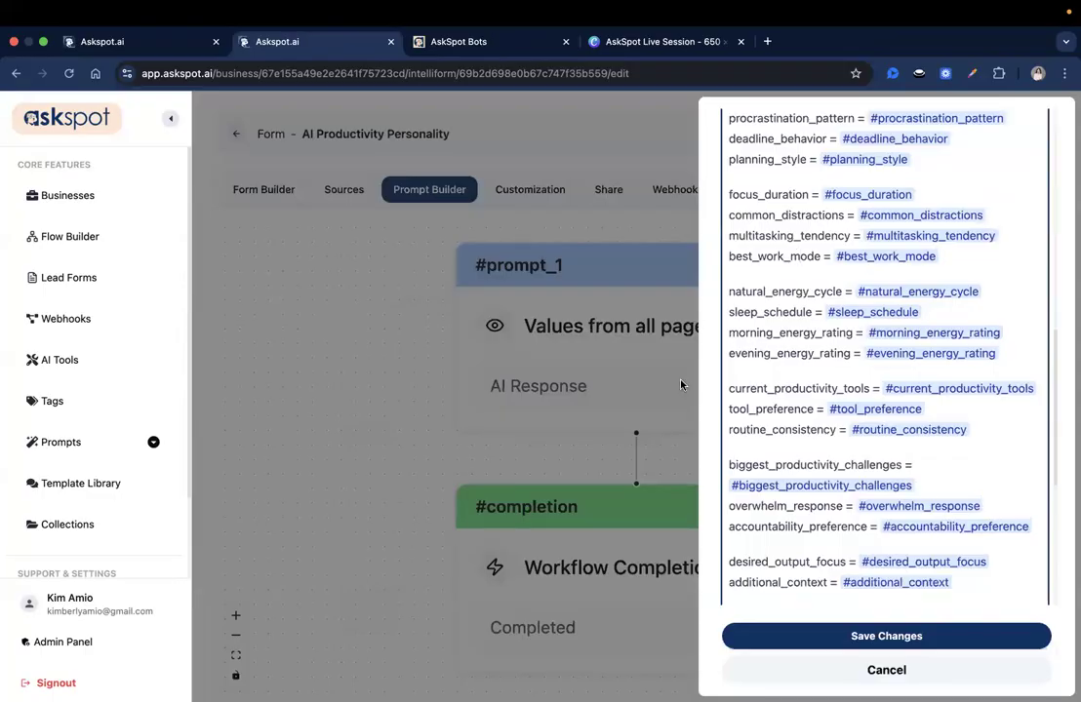
key("ctrl+shift+Tab")
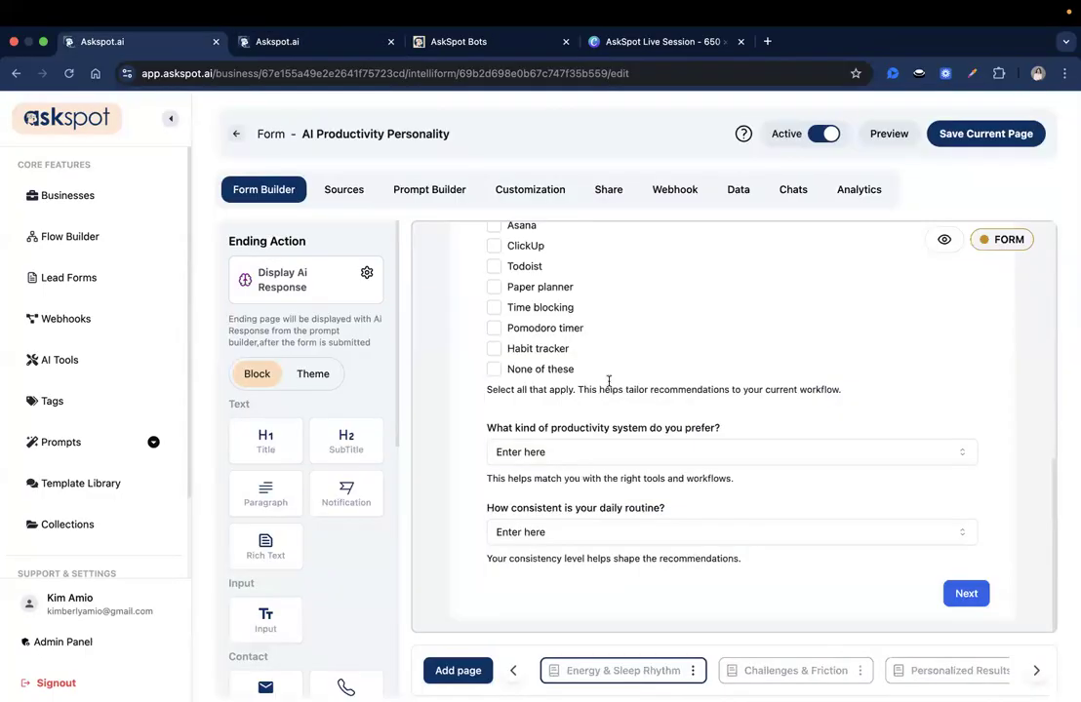
Open the properties of "What helps you stay on track the most?" on the Challenges & Friction page and compare its Unique Id with the generated result.
scroll(464, 330, "up", 3)
scroll(985, 426, "down", 2)
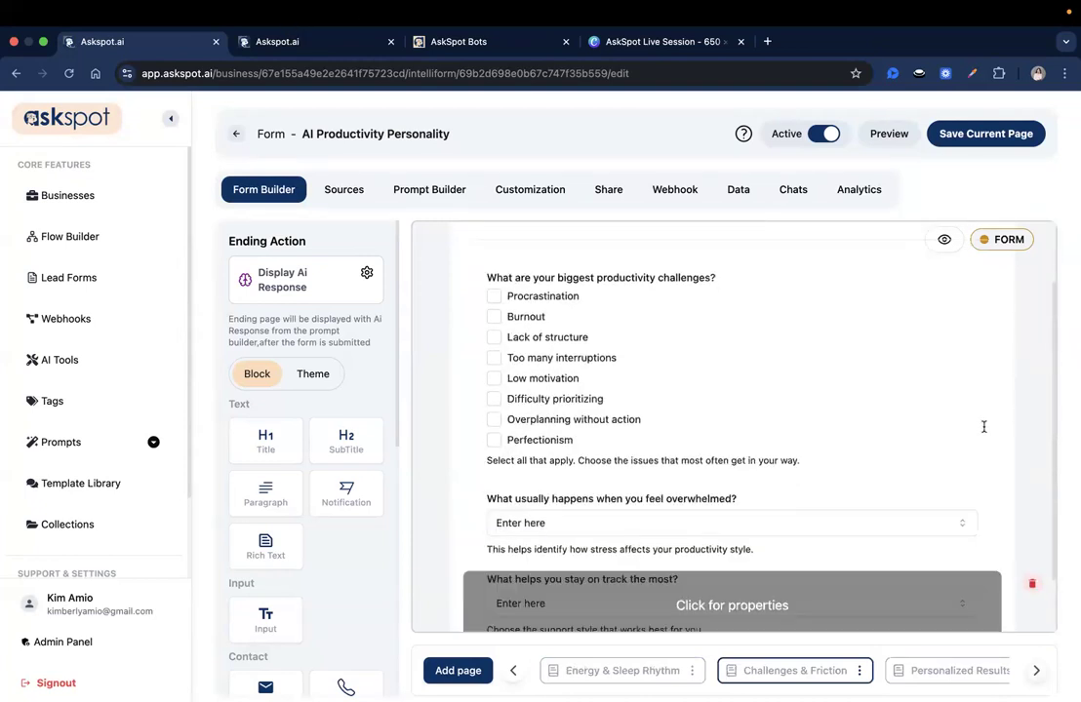
left_click(985, 426)
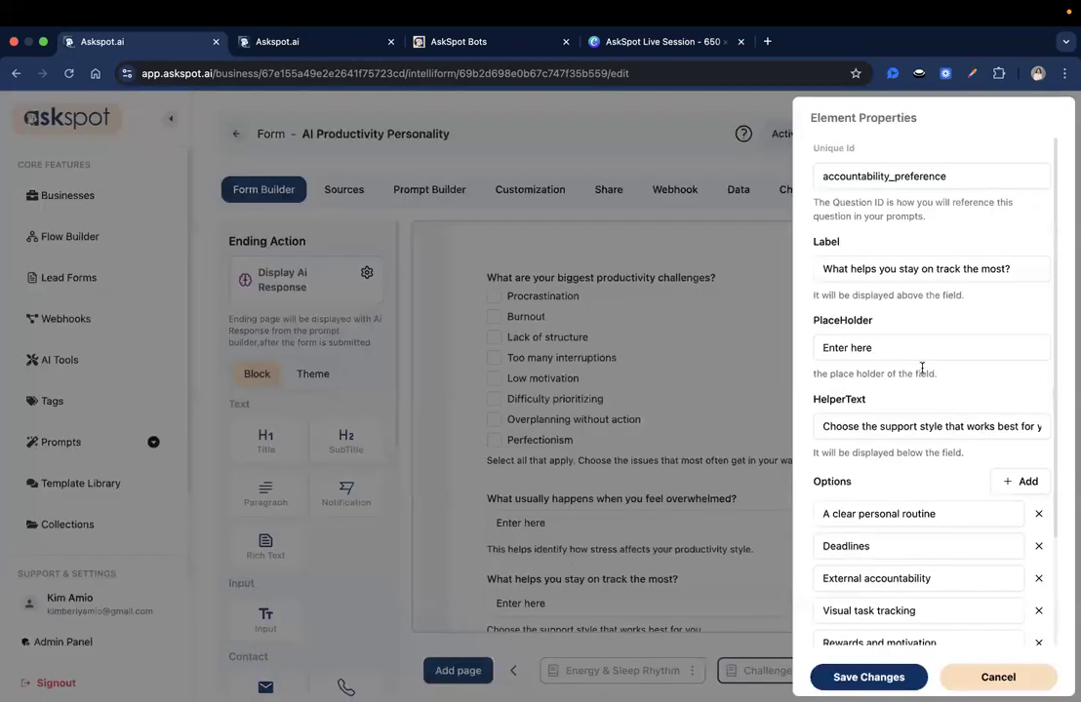
key("super+3")
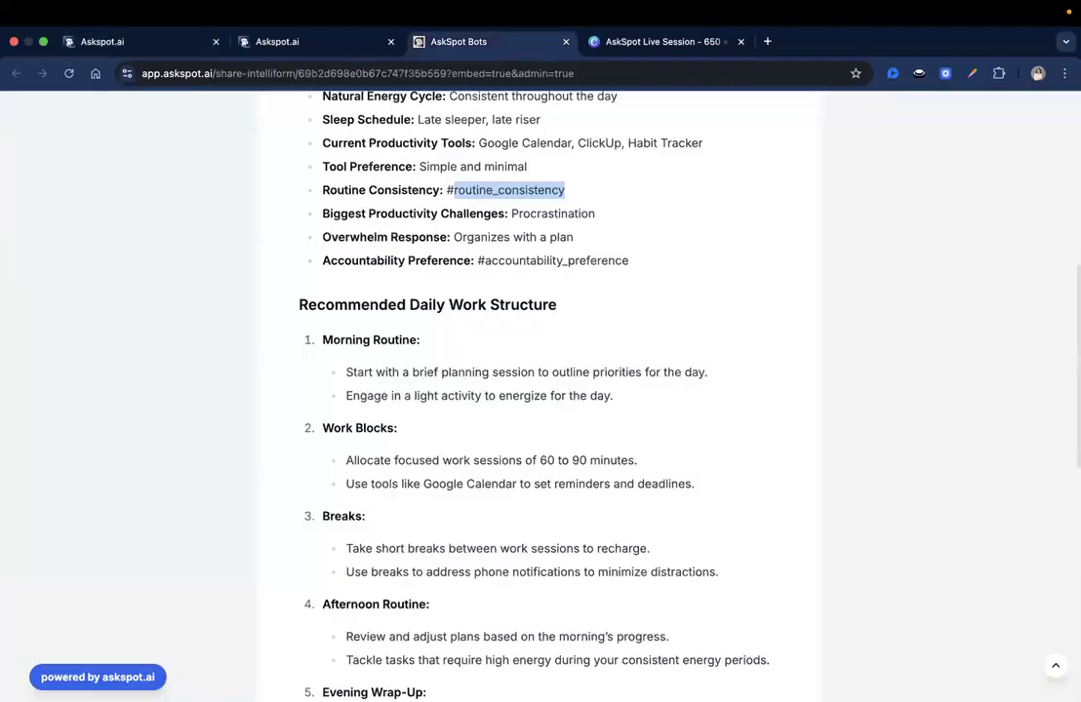
scroll(731, 276, "down", 15)
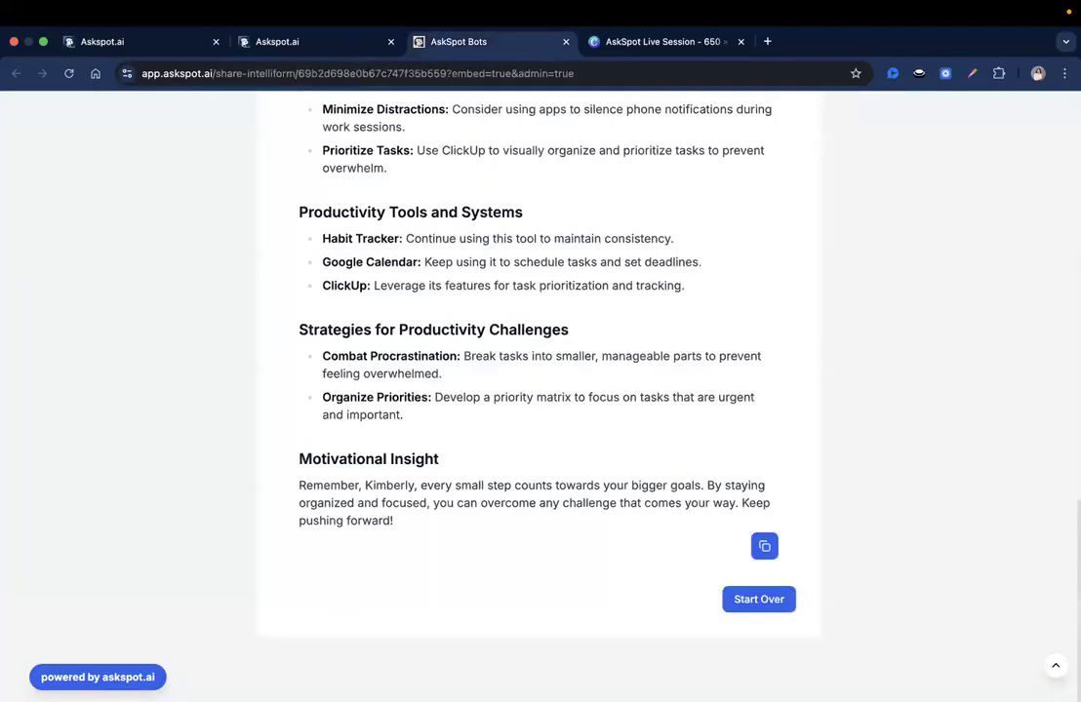
scroll(540, 391, "up", 15)
scroll(541, 390, "down", 3)
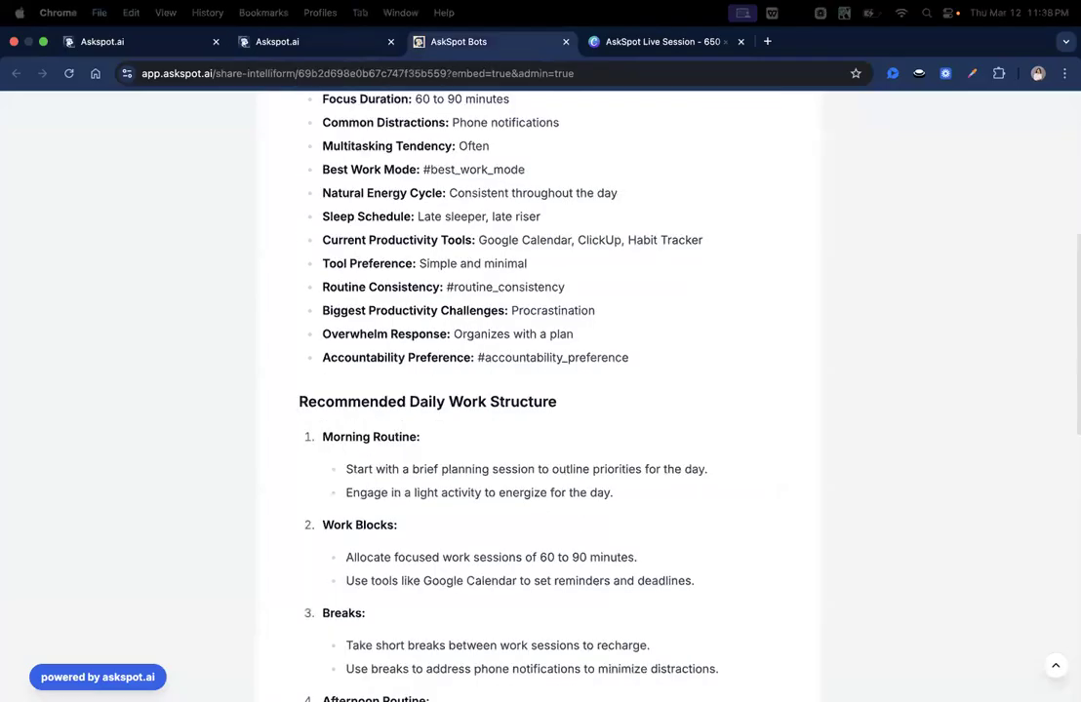
Begin the prompt with "Use the following form inputs to generate a detailed AI productivity personality assessment result." above the full_name line.
left_click(277, 42)
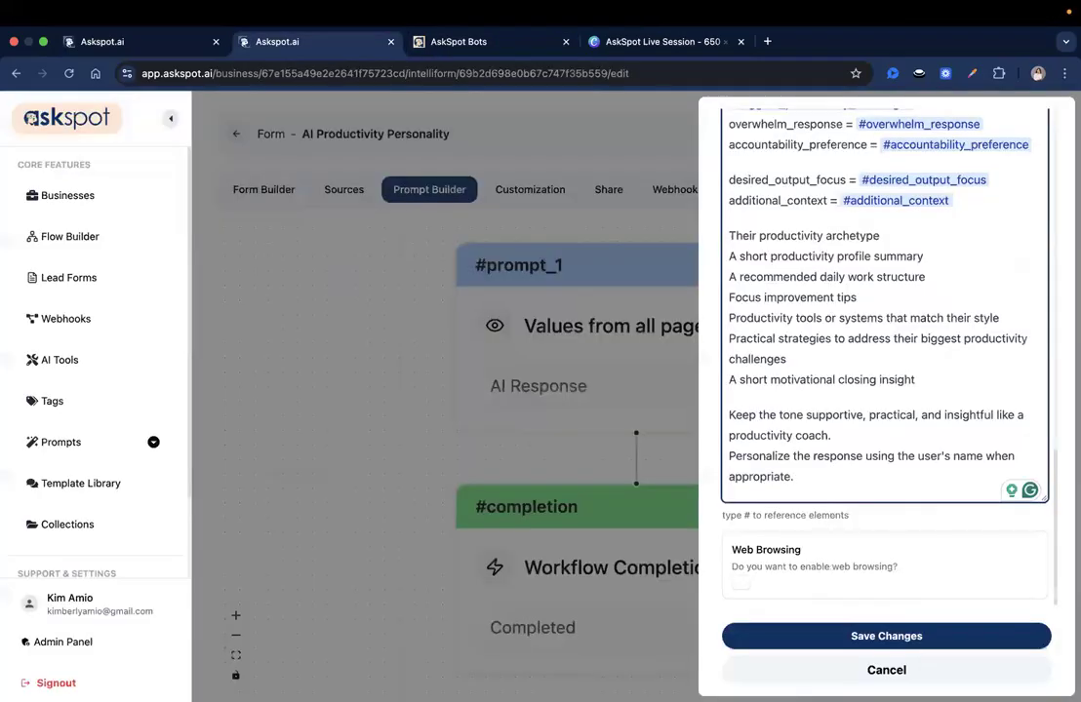
scroll(886, 356, "up", 7)
left_click(746, 278)
type("Use the following form inputs to generated")
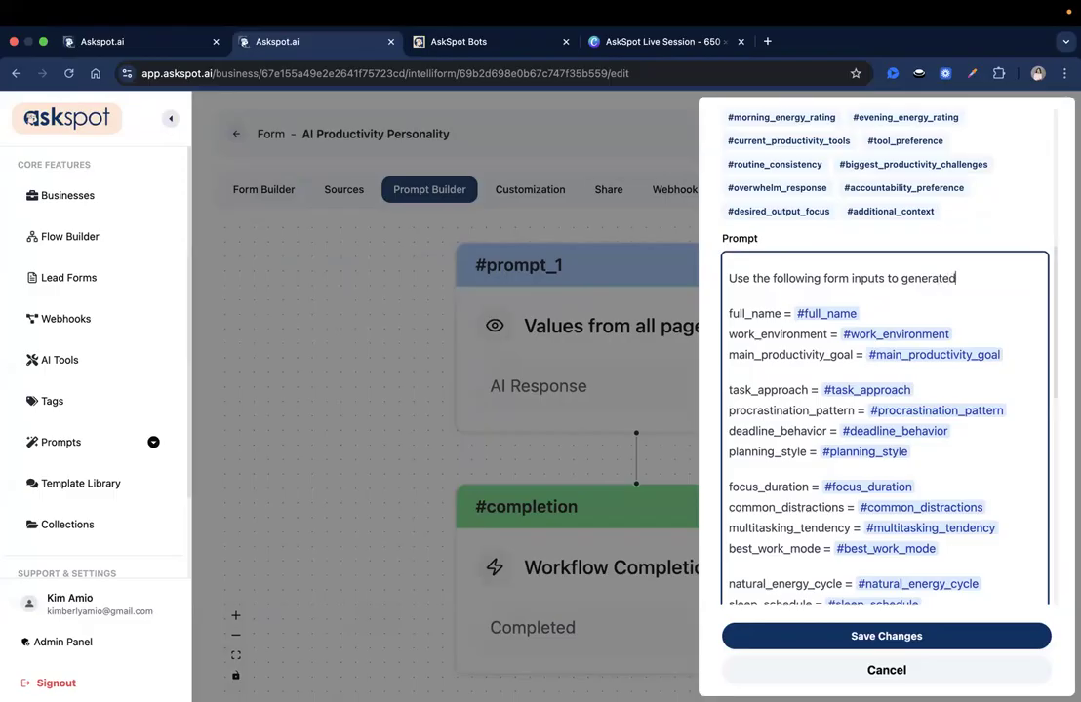
key("BackSpace")
type("a detailed")
type(" AI productivity ")
type("oer")
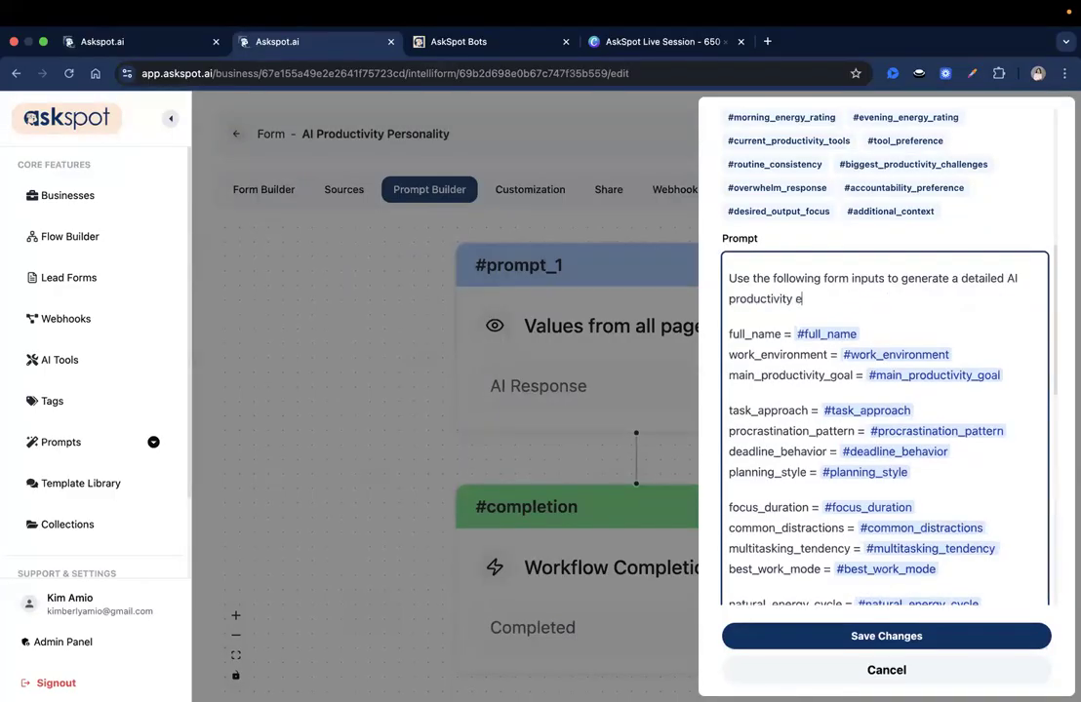
key("BackSpace")
key("BackSpace")
type("ersonality assessment result.")
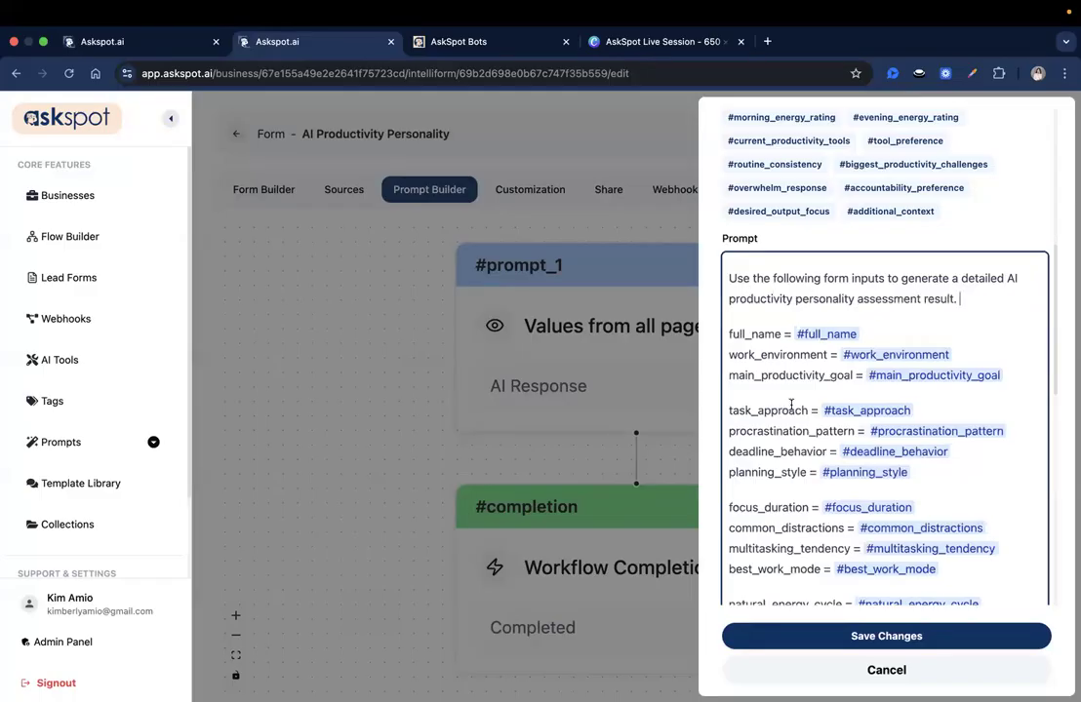
Insert "Provide the result with the following:" above the "Their productivity archetype" line in the prompt and save the changes and the prompt.
scroll(802, 409, "down", 3)
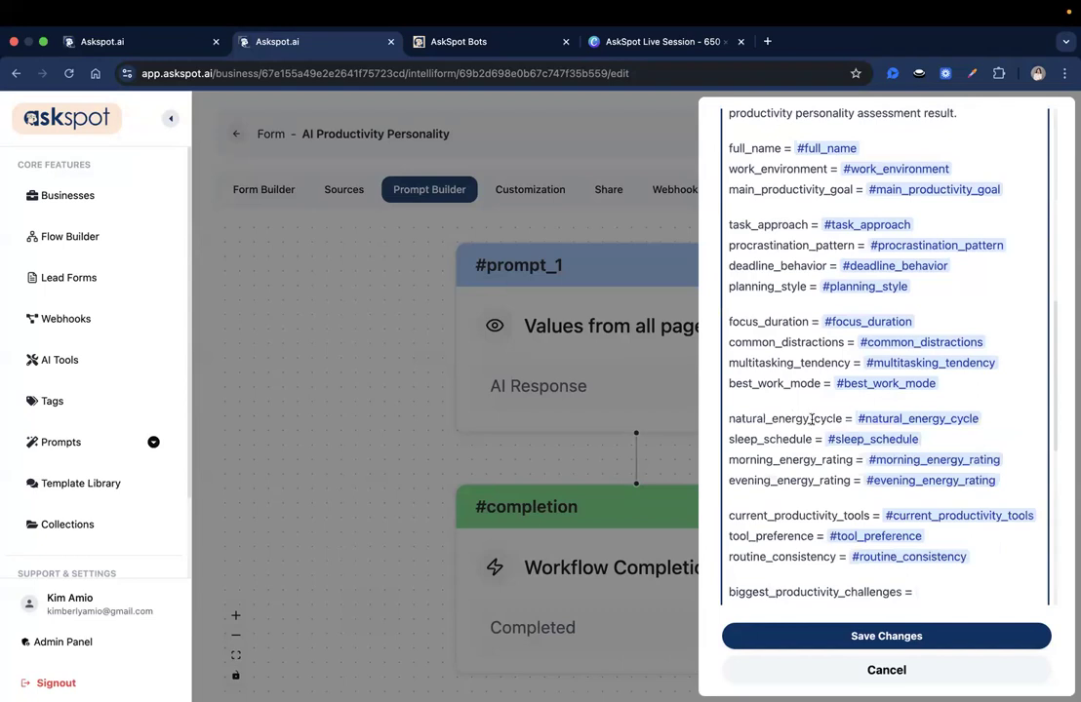
scroll(917, 405, "up", 3)
scroll(935, 411, "down", 5)
scroll(937, 411, "down", 4)
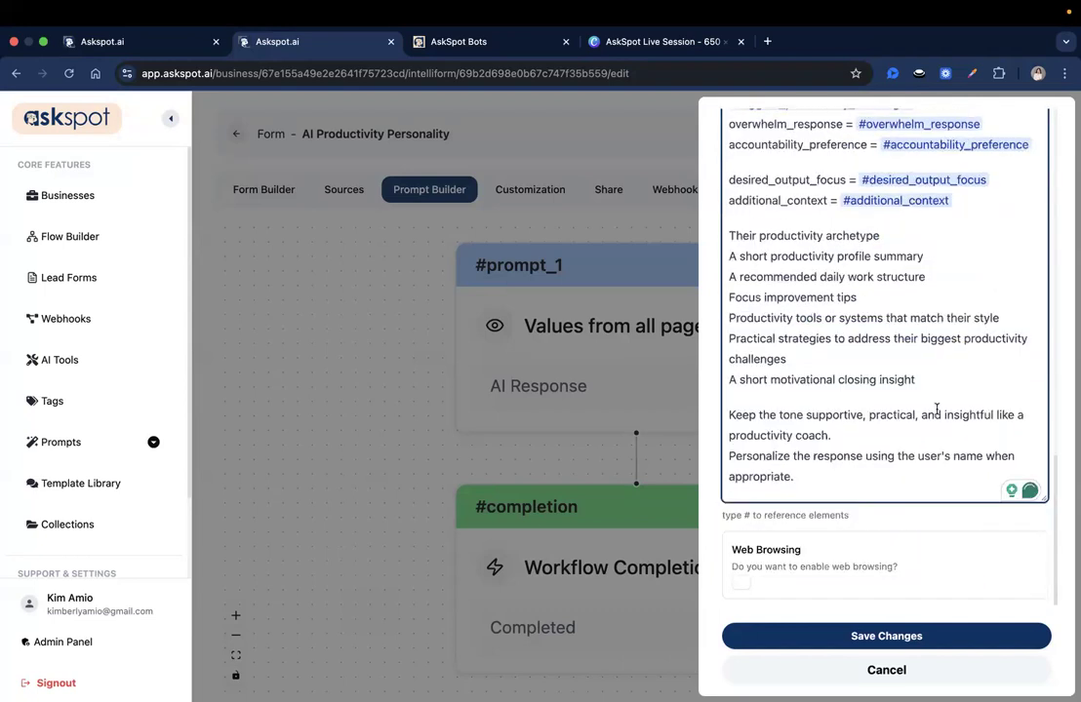
scroll(908, 391, "up", 3)
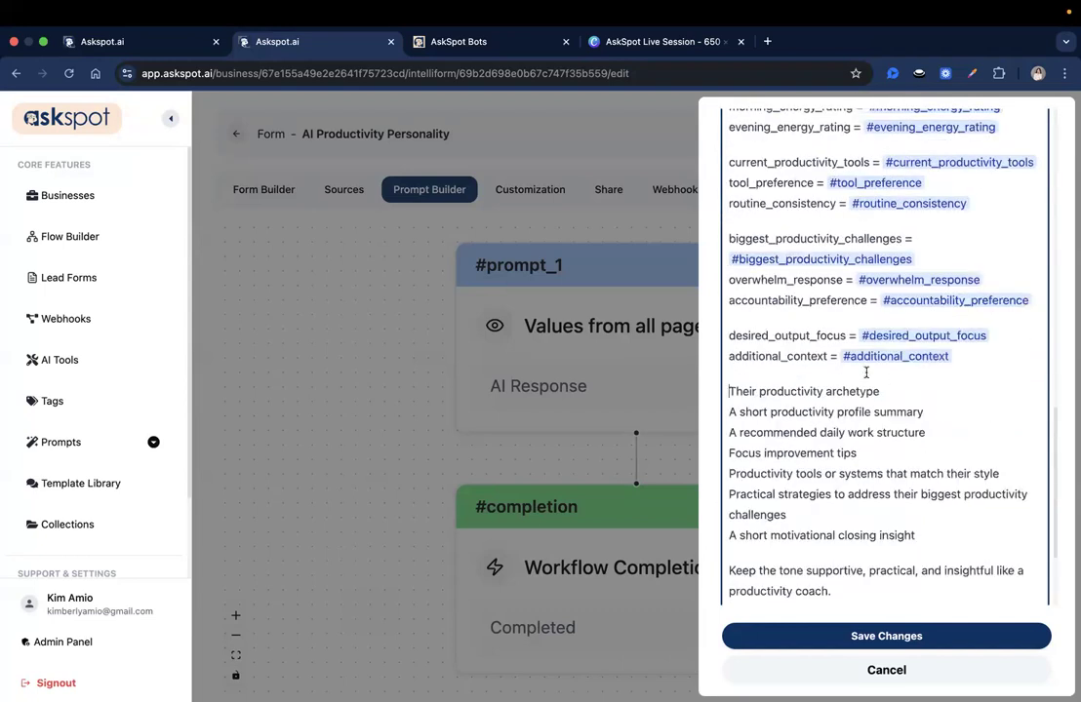
key("Return")
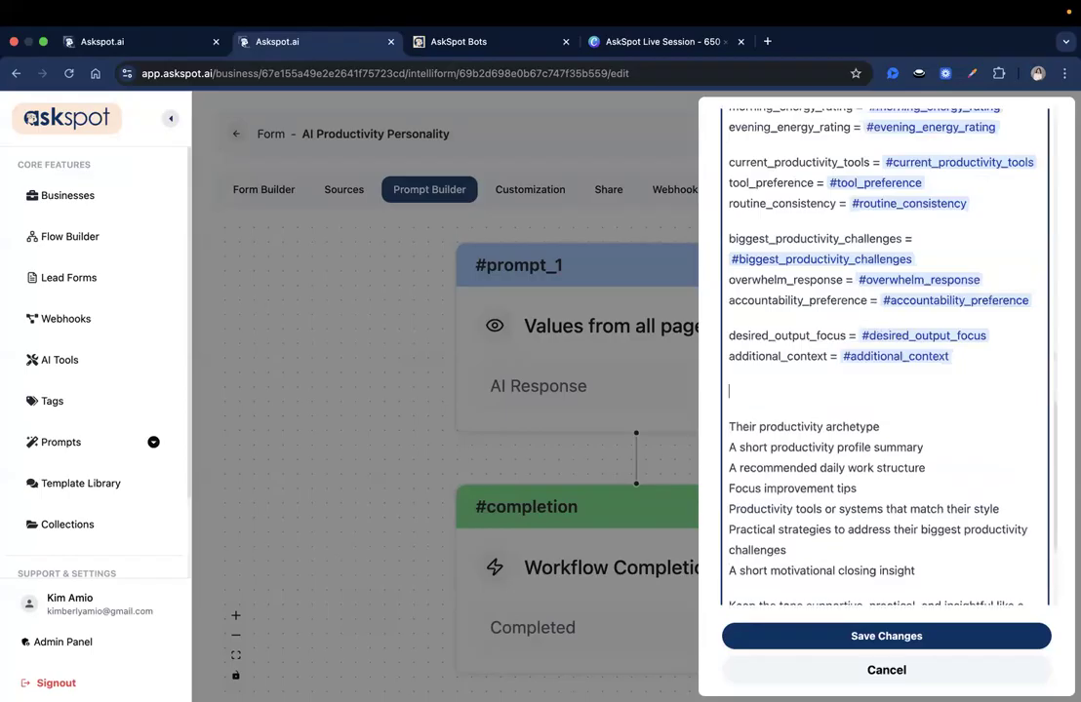
type("Provide the result wit")
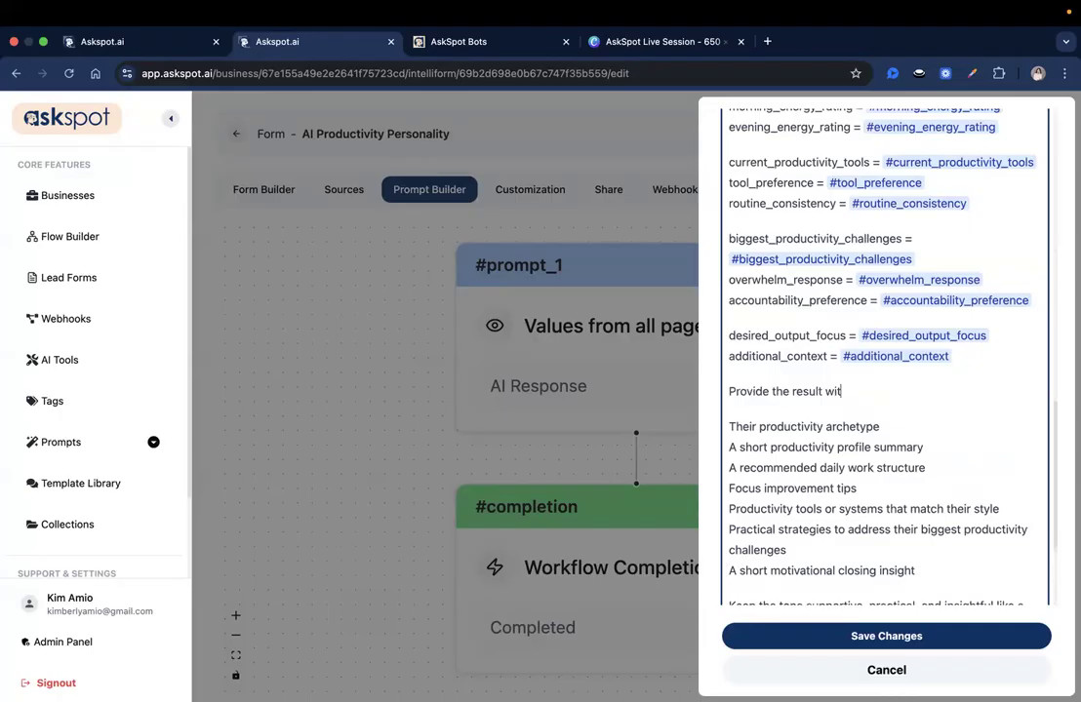
type("h the following:")
scroll(917, 525, "down", 3)
left_click(896, 636)
left_click(959, 135)
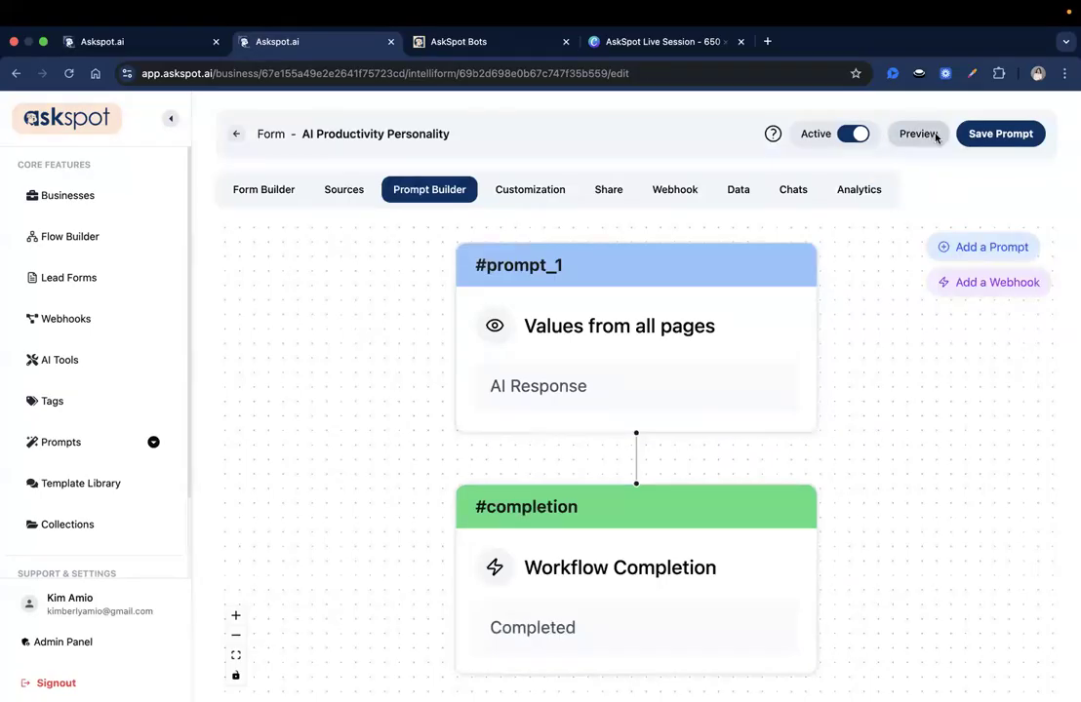
Preview the AI Productivity Personality form and start the assessment from its welcome page.
left_click(936, 137)
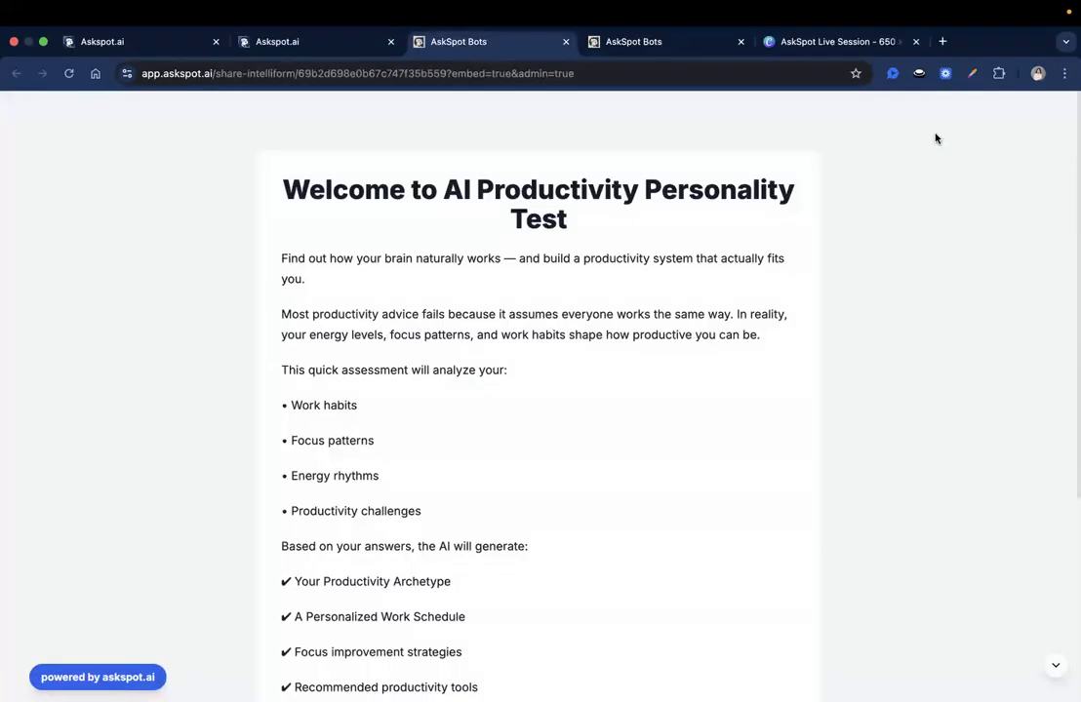
scroll(669, 504, "down", 5)
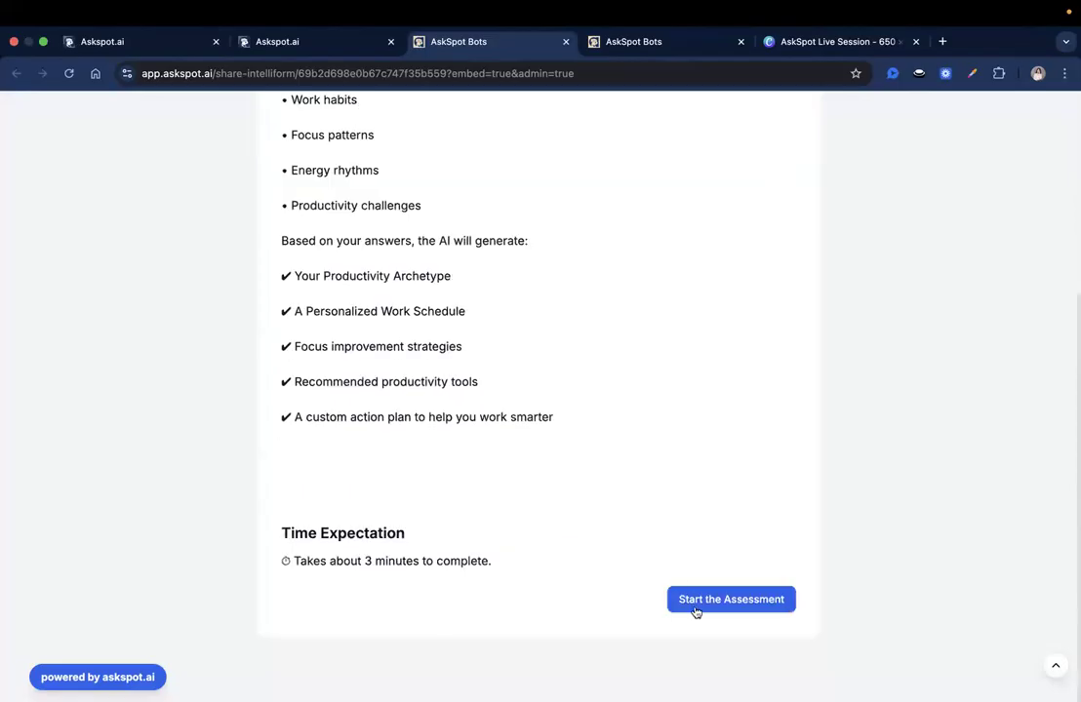
left_click(696, 609)
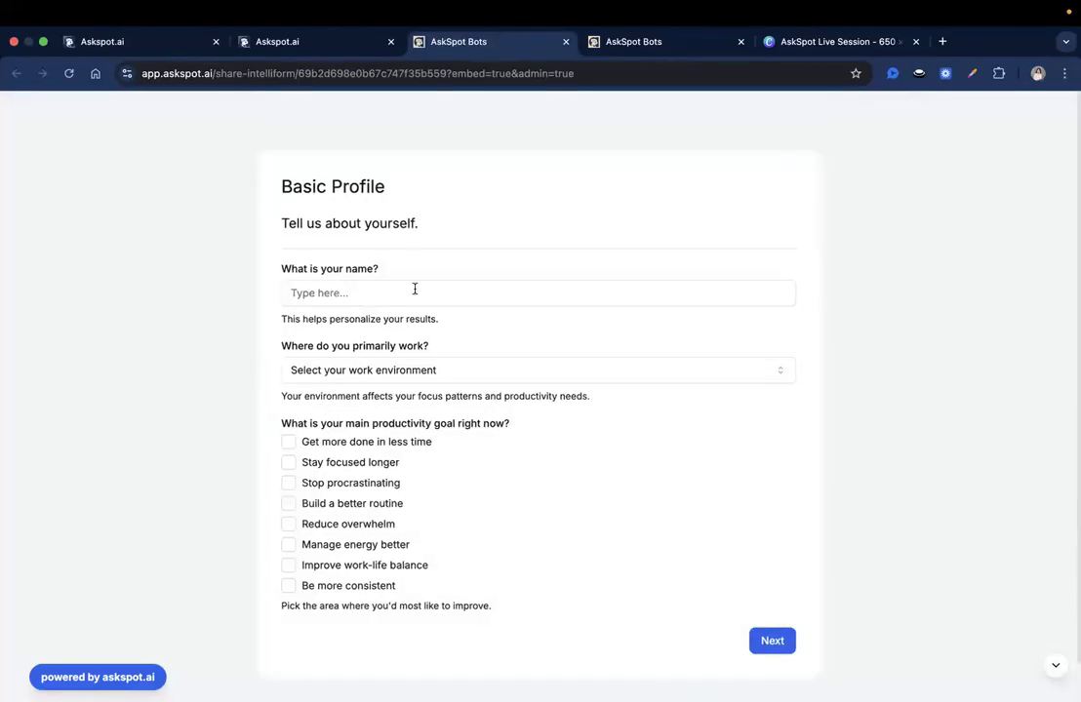
Complete Basic Profile with the respondent's name, Fully remote, and the goals "Get more done in less time" and "Build a better routine".
left_click(407, 293)
type("Kimberly")
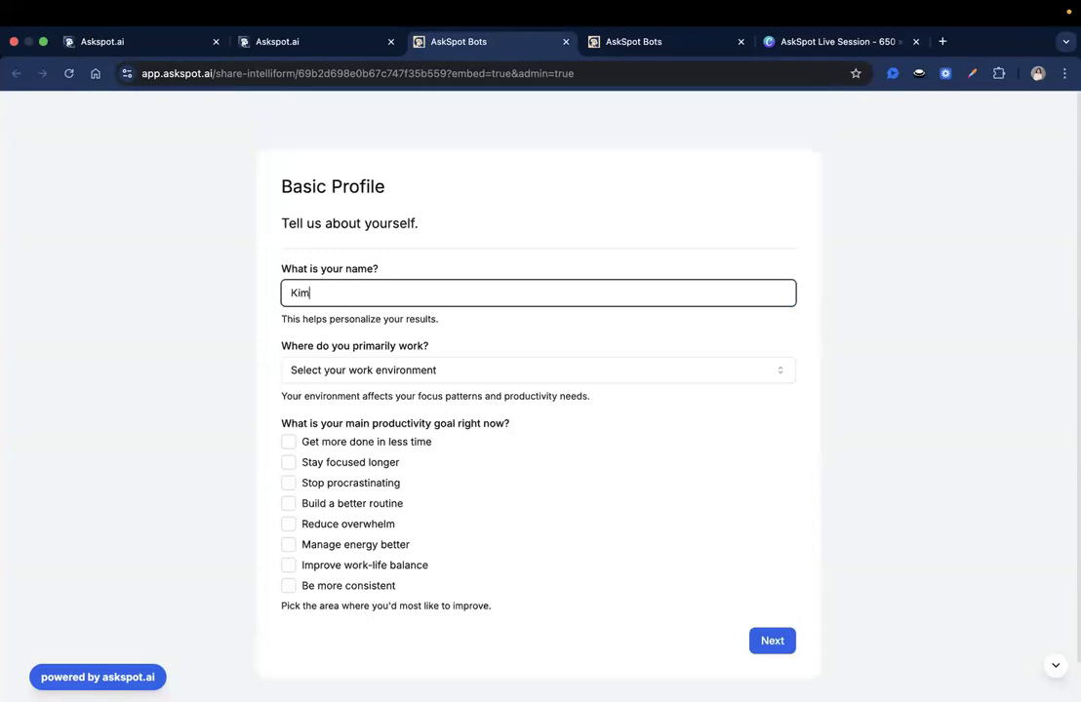
left_click(350, 369)
left_click(352, 401)
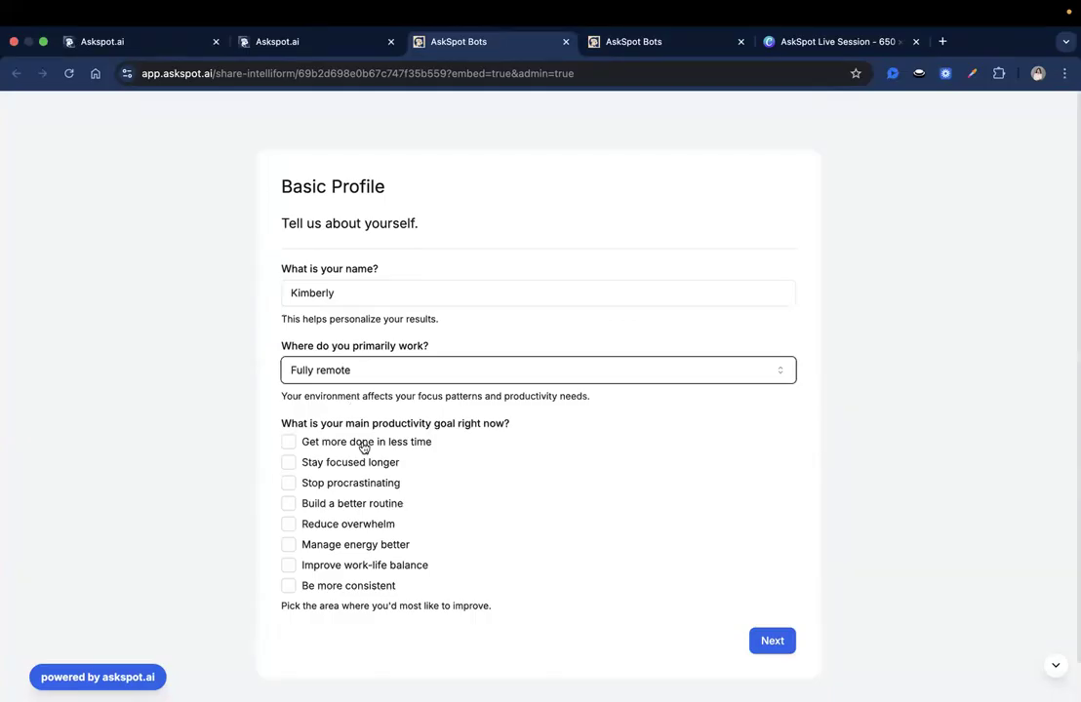
left_click(363, 446)
left_click(385, 503)
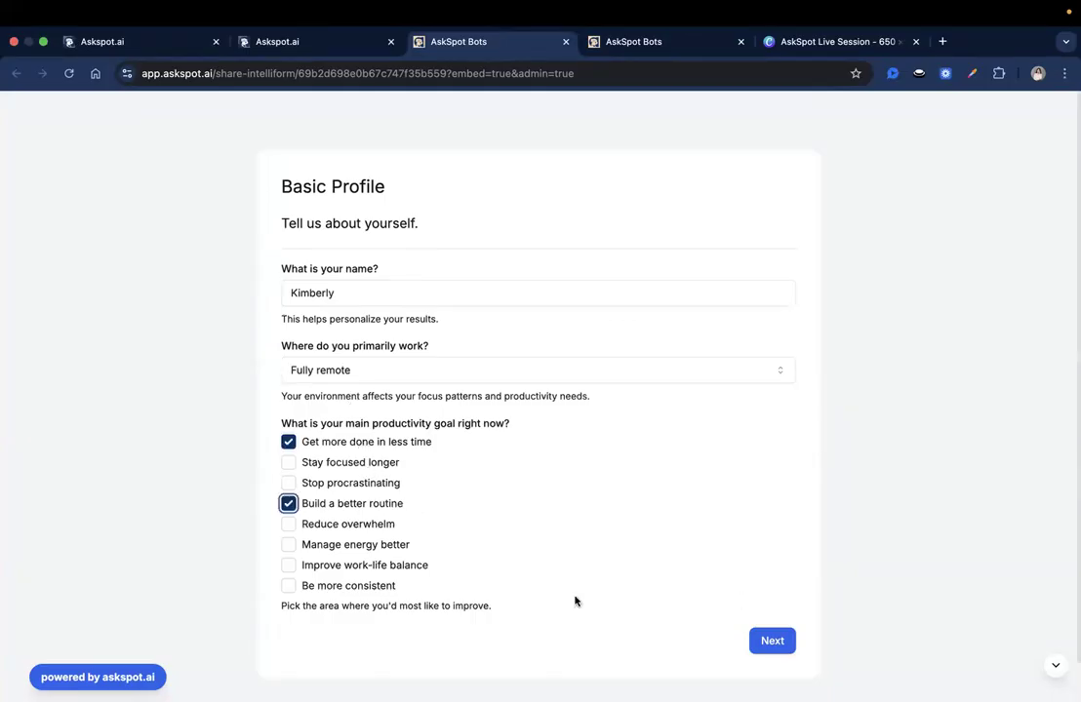
left_click(776, 642)
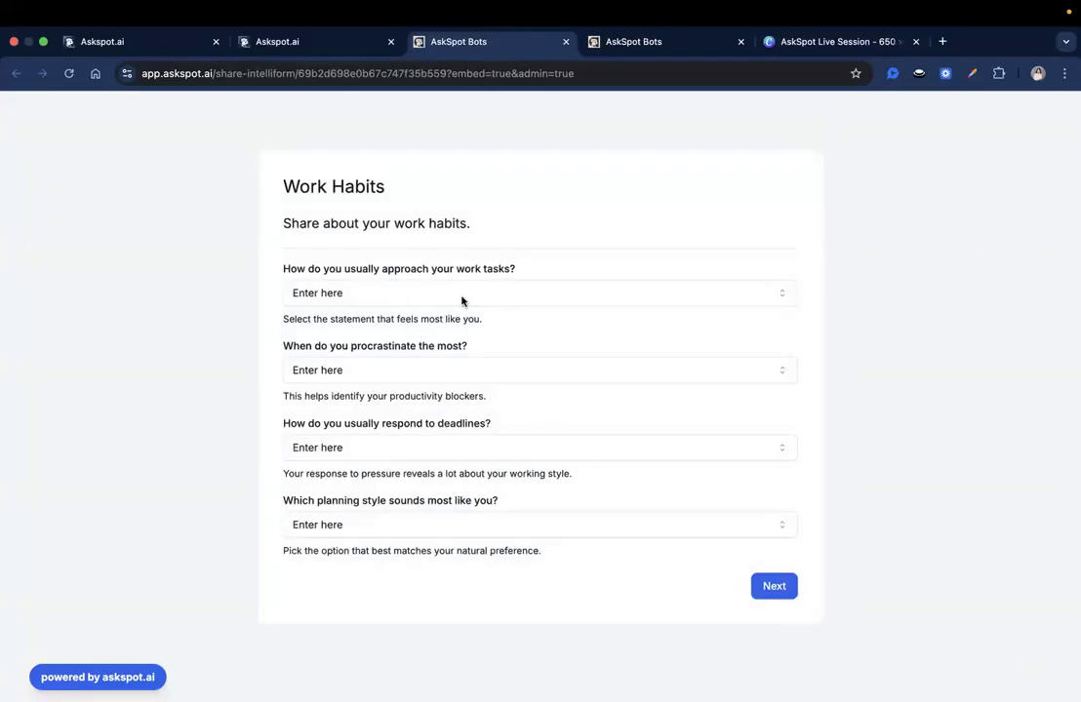
Answer the Work Habits and focus pages, choosing 60 to 90 minutes, "Switching between too many tasks", "I get bored easily", Often and Evening.
left_click(398, 291)
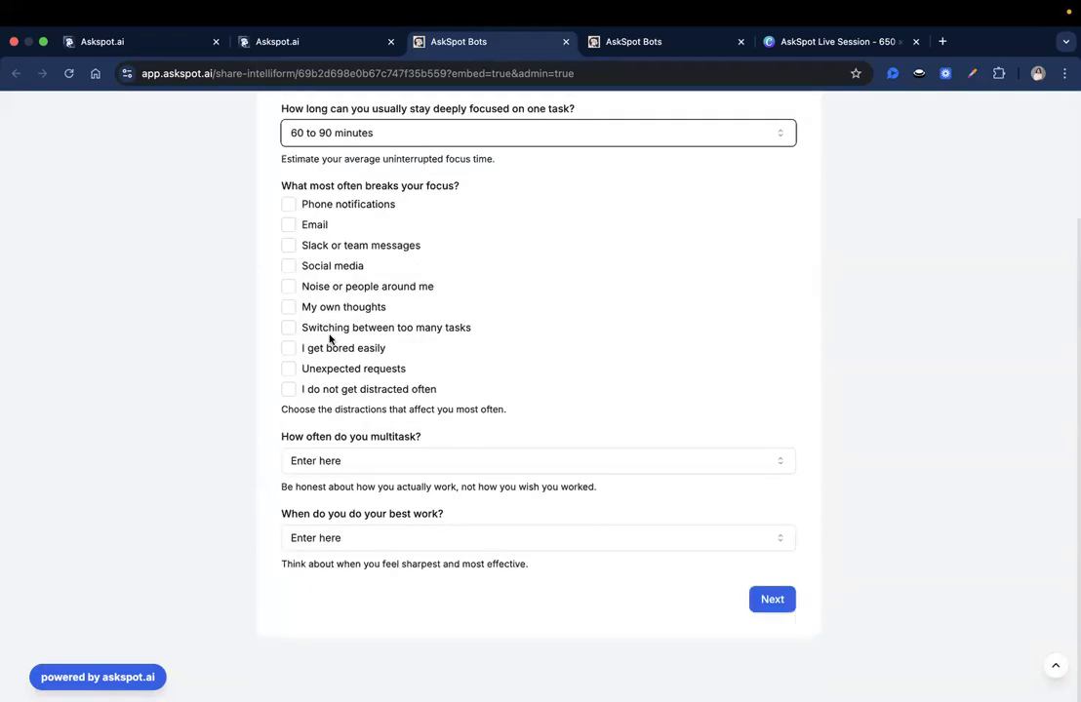
left_click(366, 460)
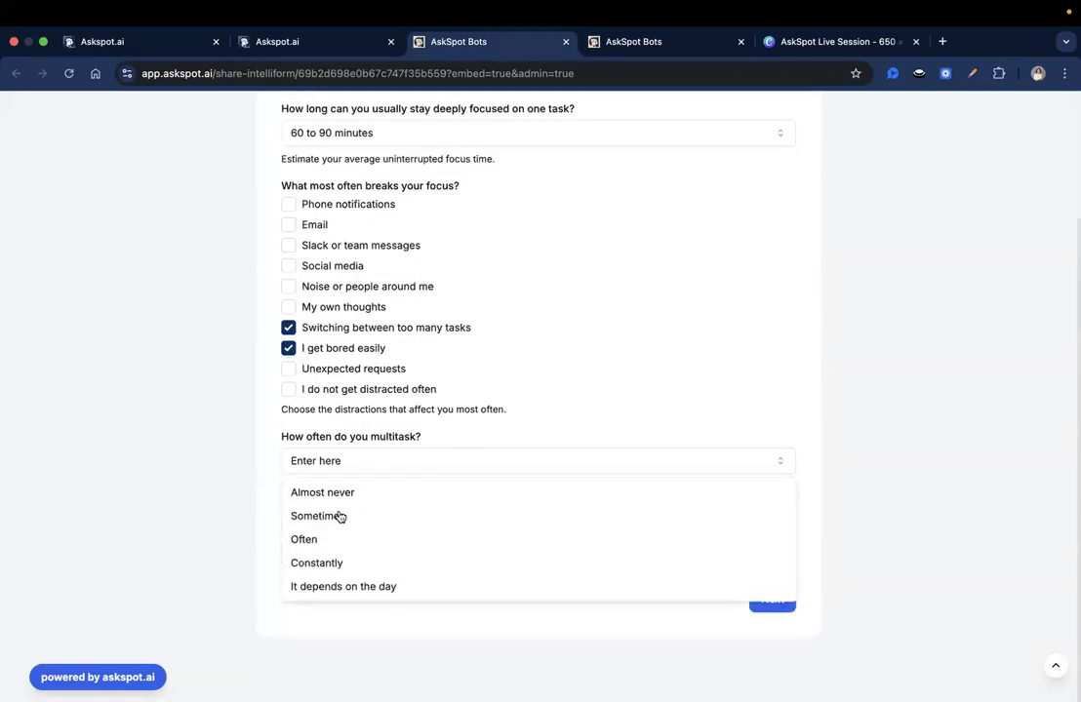
left_click(341, 540)
left_click(340, 541)
left_click(338, 456)
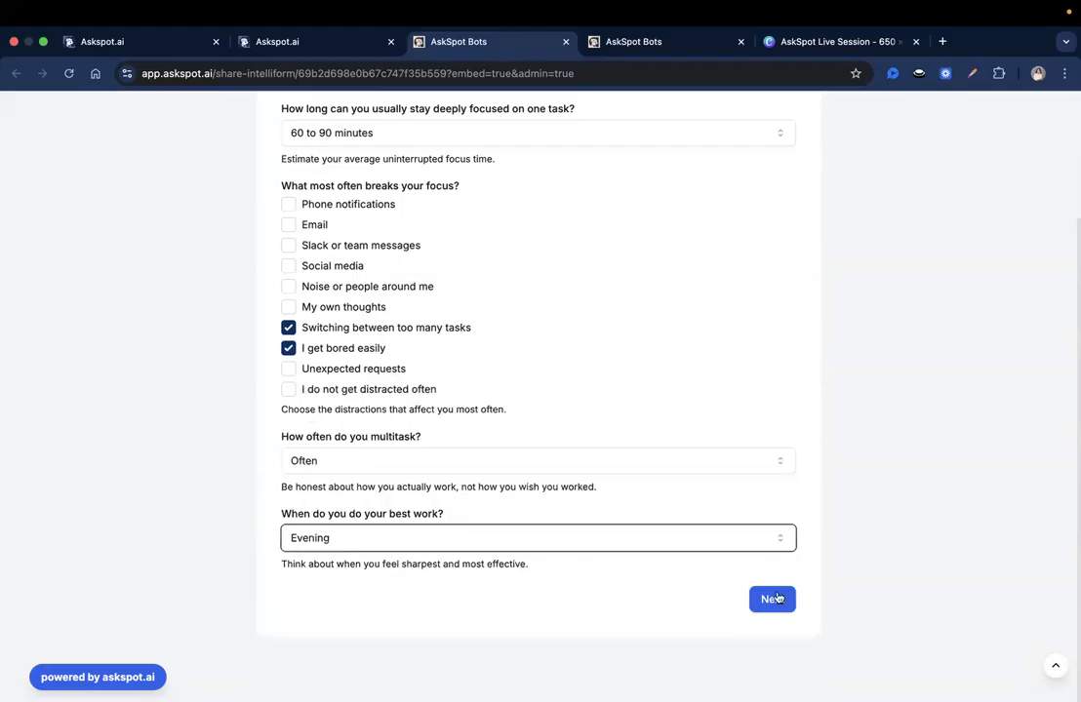
left_click(773, 599)
Choose "Consistent most of the day", answer the sleep pattern question, and rate morning energy 5 stars and evening energy 3.
left_click(363, 303)
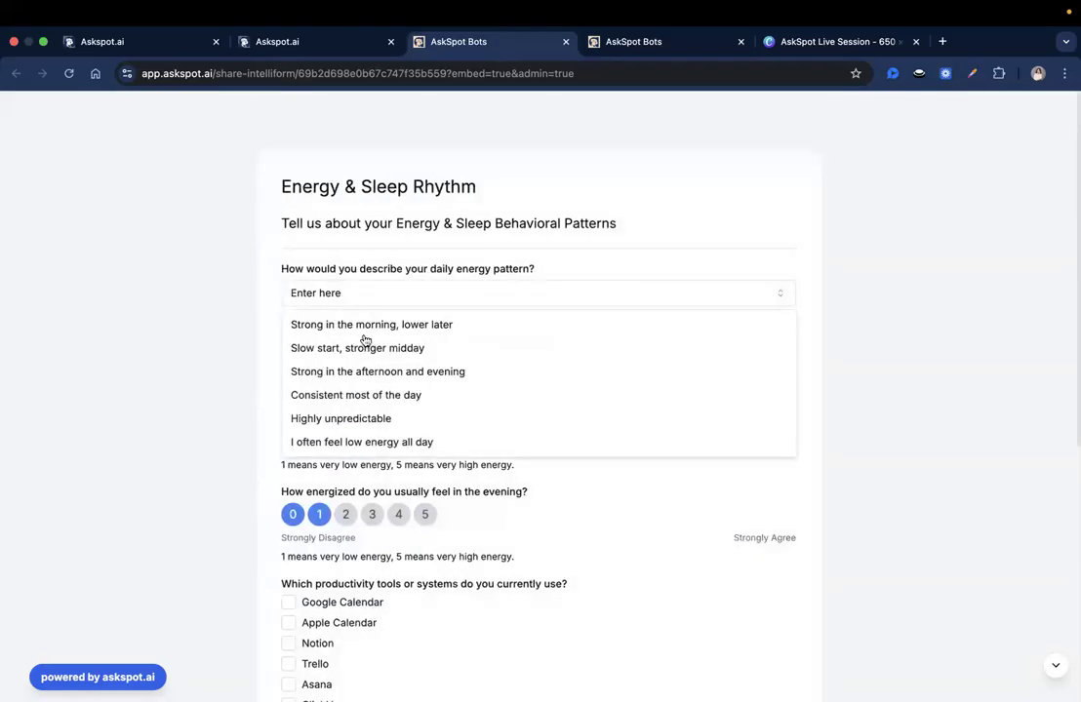
left_click(357, 394)
left_click(359, 379)
left_click(366, 445)
left_click(367, 446)
scroll(382, 391, "down", 3)
left_click(372, 278)
scroll(316, 340, "down", 1)
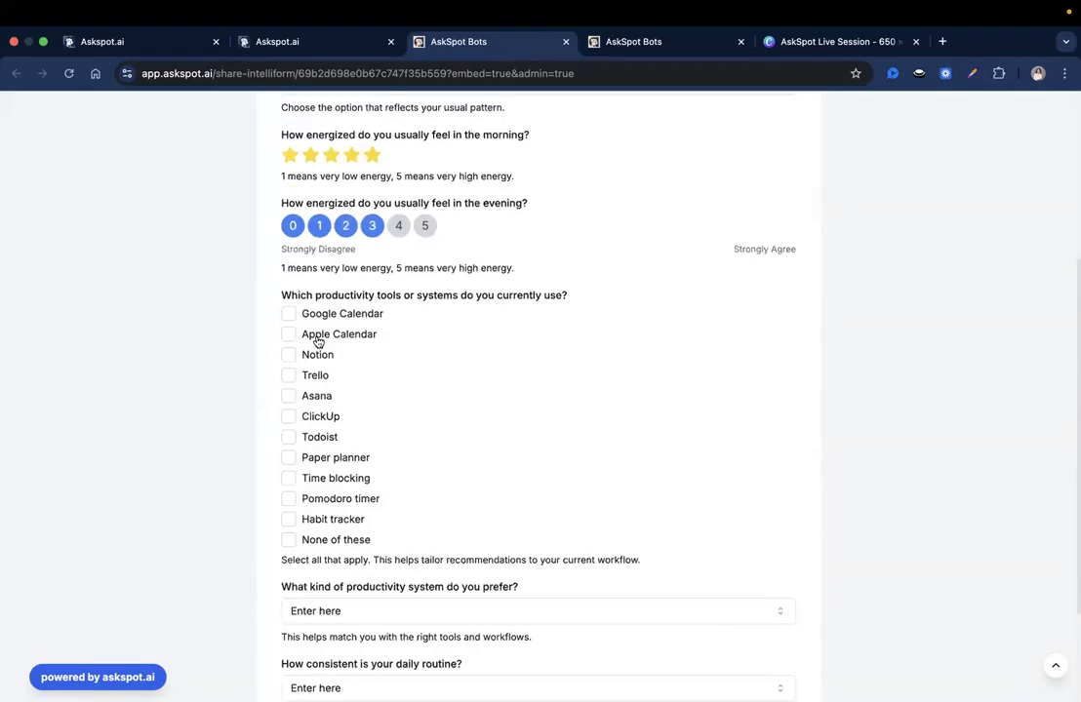
Select Google Calendar, Trello and ClickUp, prefer "Simple and minimal", set routine consistency to "Very consistent", and continue to Challenges & Friction.
left_click(287, 294)
left_click(289, 359)
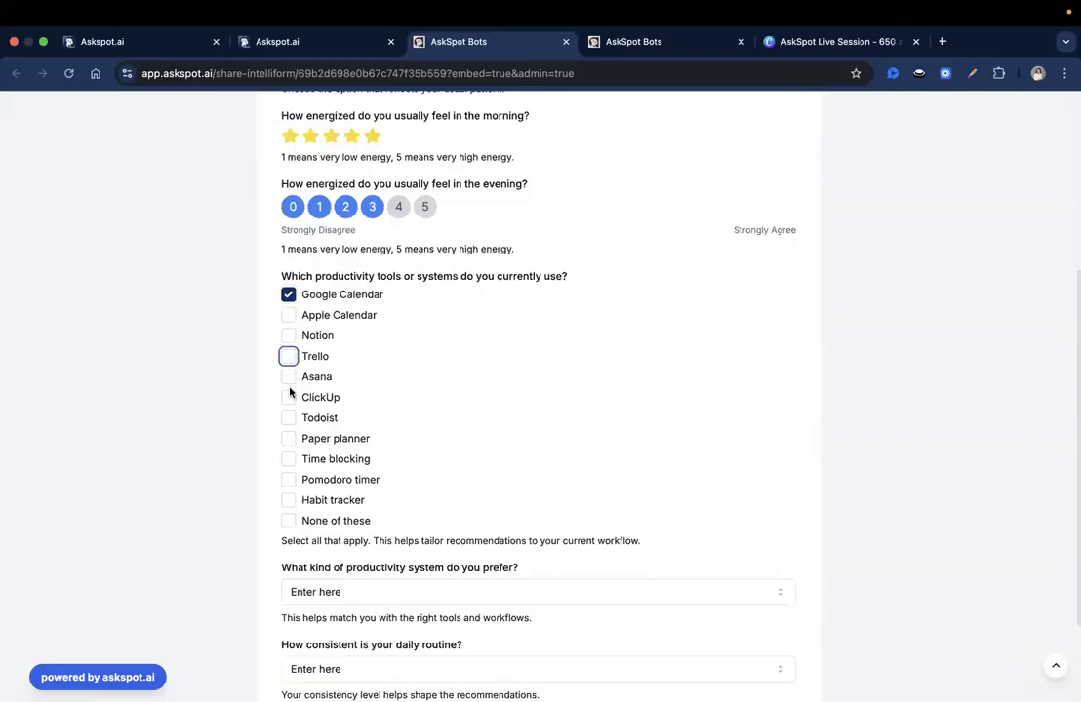
left_click(288, 398)
scroll(410, 429, "down", 2)
left_click(400, 465)
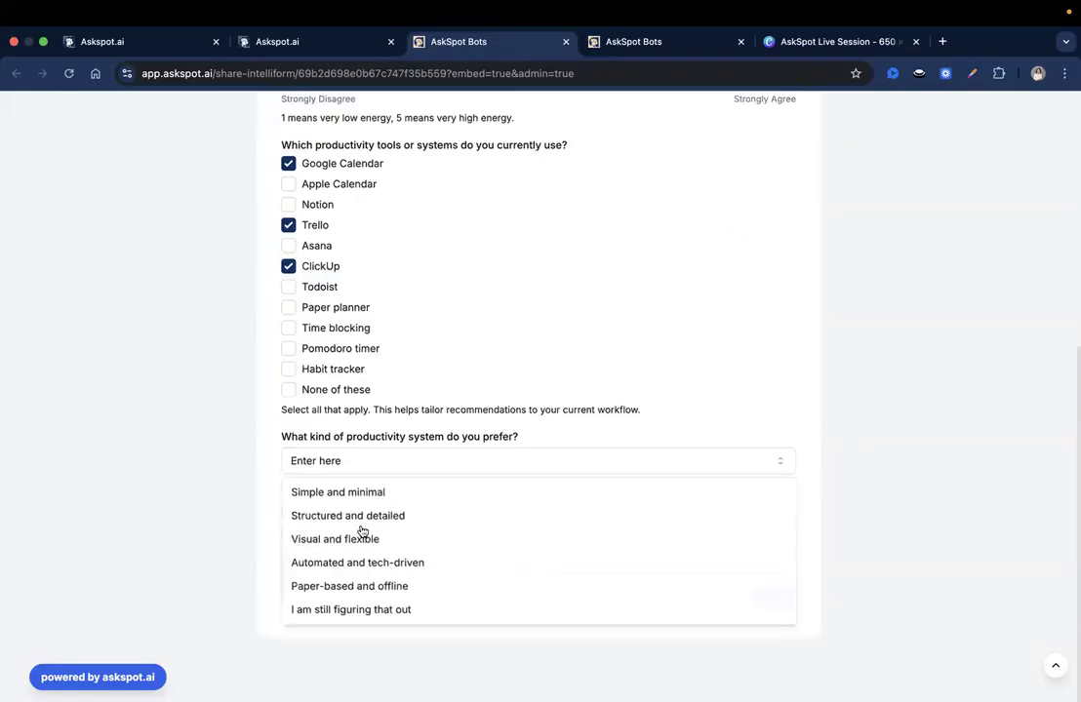
left_click(385, 501)
left_click(400, 546)
left_click(761, 570)
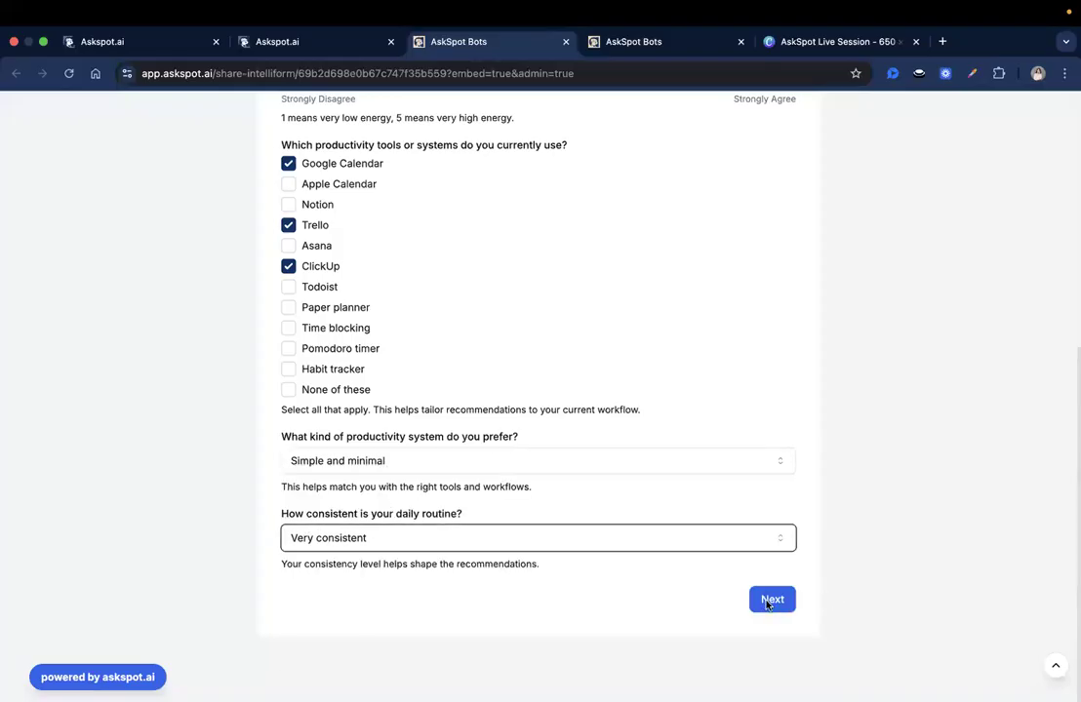
left_click(772, 599)
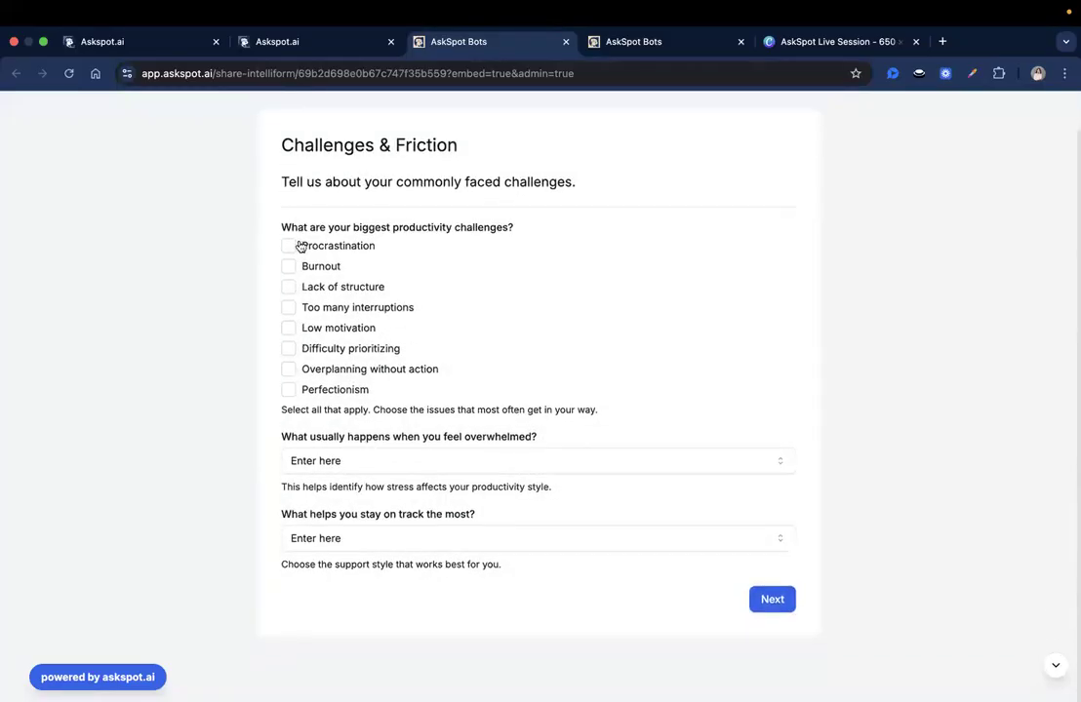
Select Procrastination, Too many interruptions and Overplanning without action, and answer the overwhelm and staying-on-track questions on the Challenges & Friction page.
left_click(289, 309)
left_click(288, 247)
left_click(288, 369)
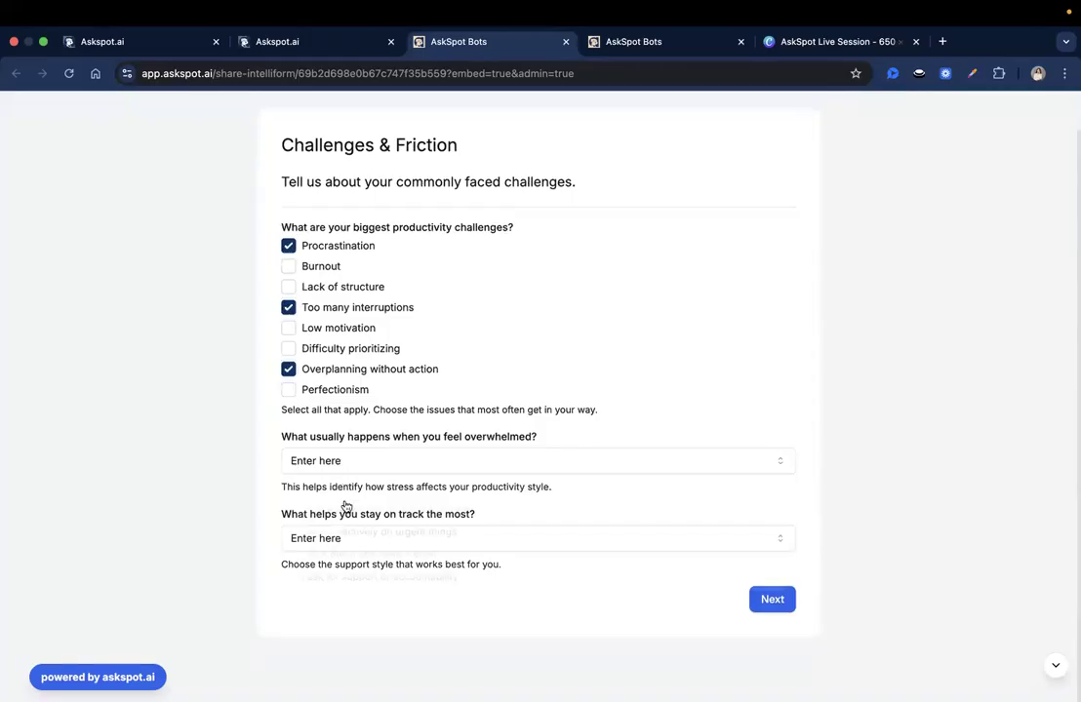
left_click(351, 461)
left_click(369, 493)
left_click(368, 541)
left_click(373, 488)
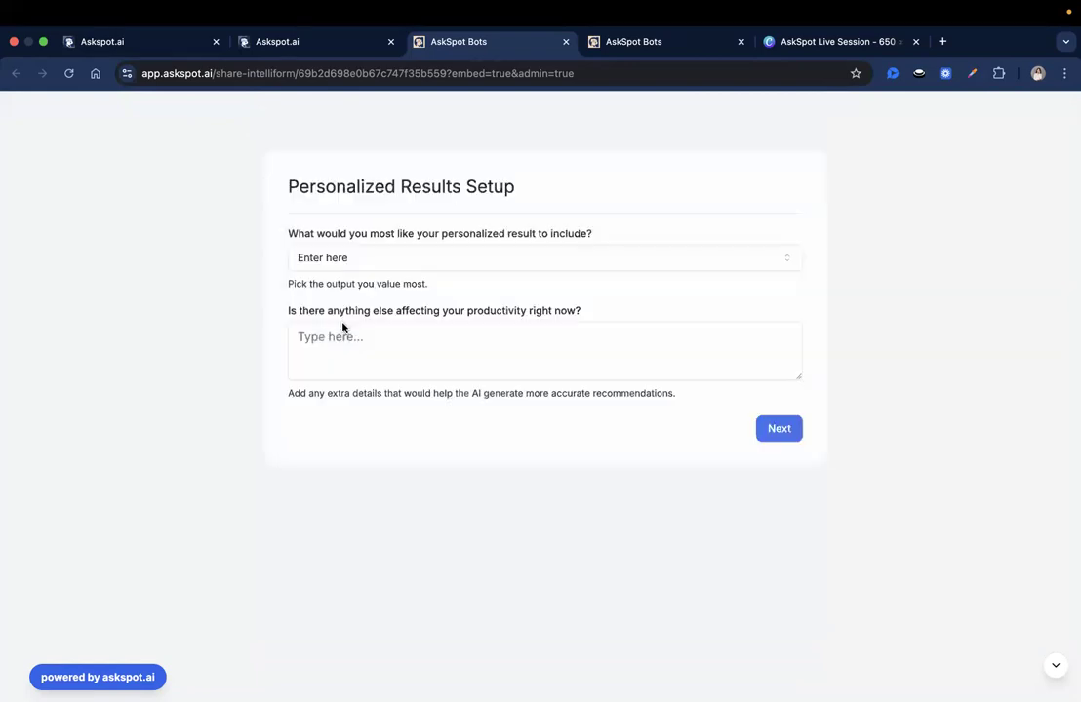
Choose "My productivity archetype" for the personalized result, leave the extra details blank, and submit the form.
left_click(341, 260)
left_click(337, 314)
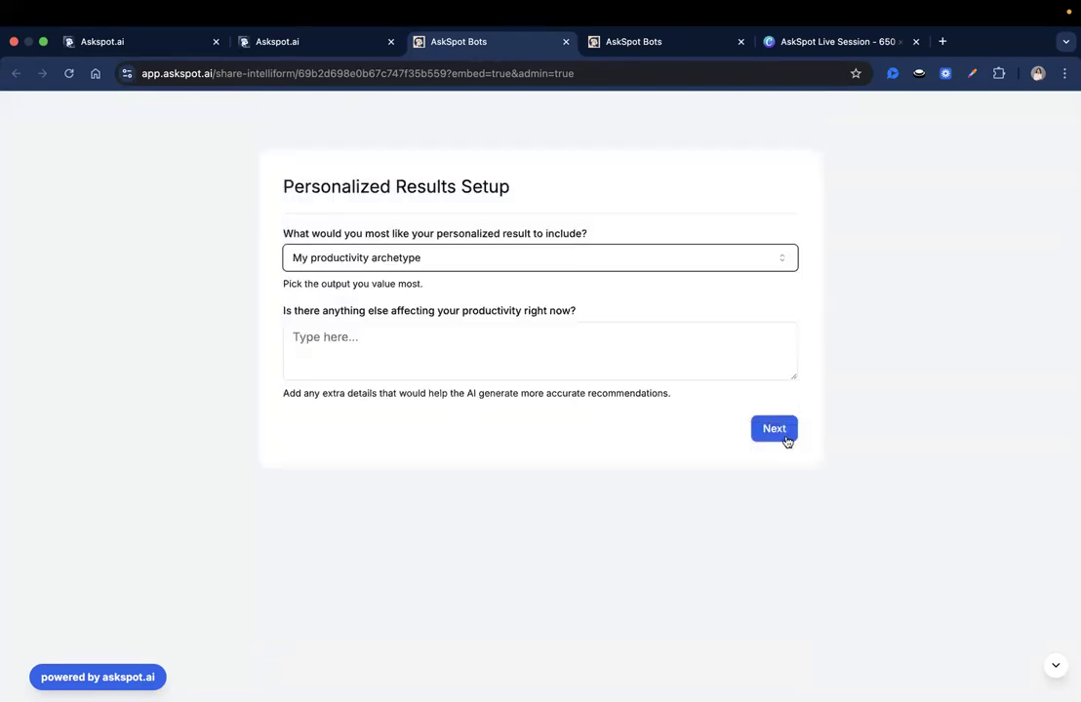
left_click(774, 430)
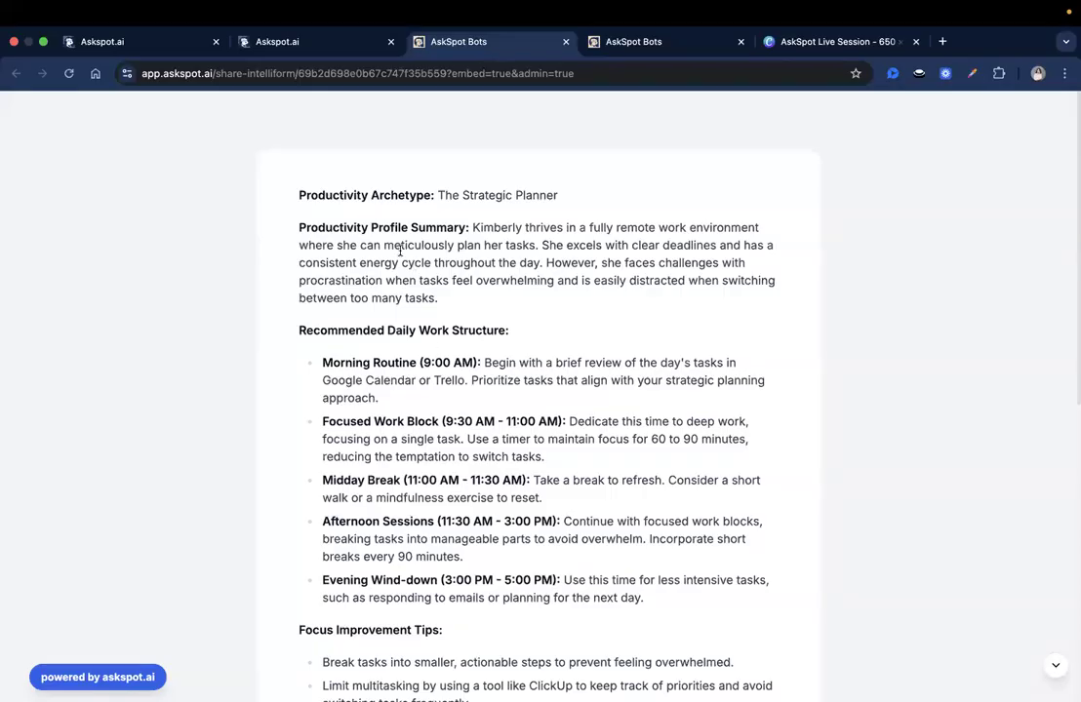
Review the generated result from the profile summary and daily work structure through the tools, strategies and closing insight for unfilled variables.
double_click(335, 231)
left_click(385, 229)
scroll(441, 295, "down", 2)
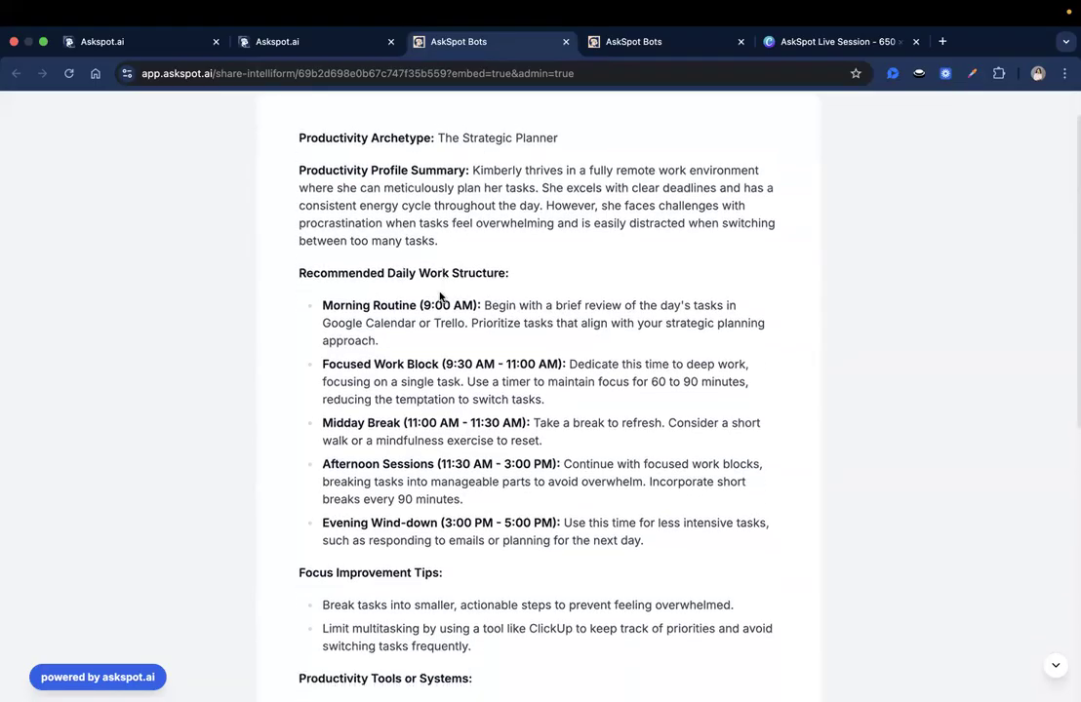
left_click_drag(298, 273, 506, 273)
scroll(494, 149, "down", 2)
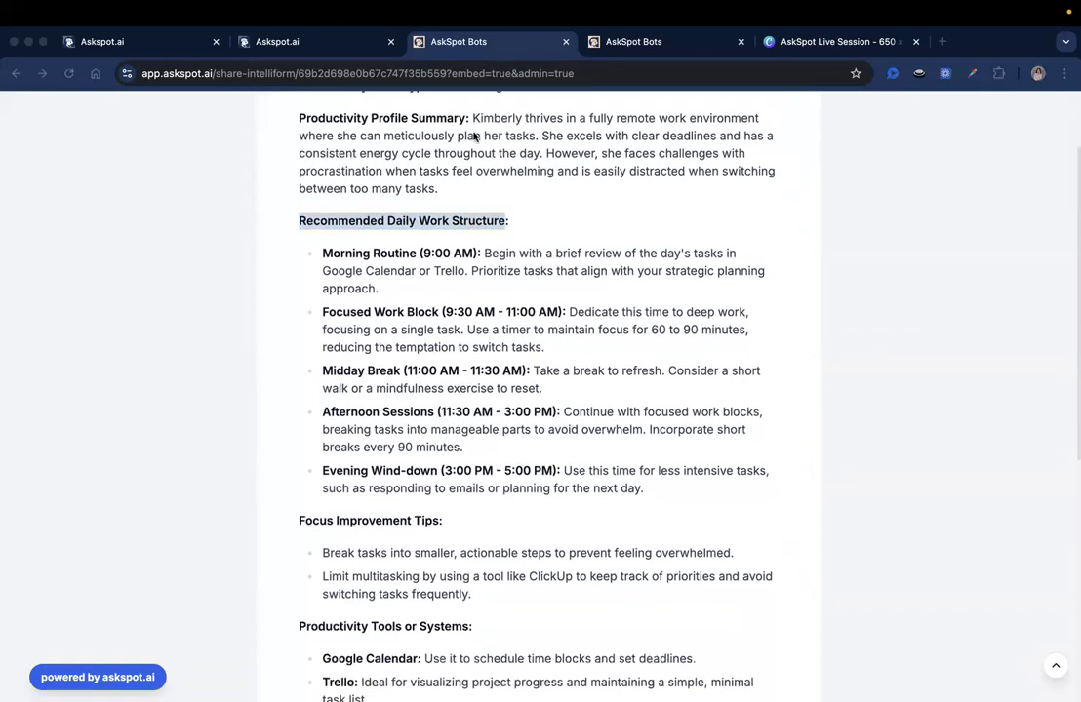
scroll(421, 337, "down", 6)
scroll(421, 337, "down", 6)
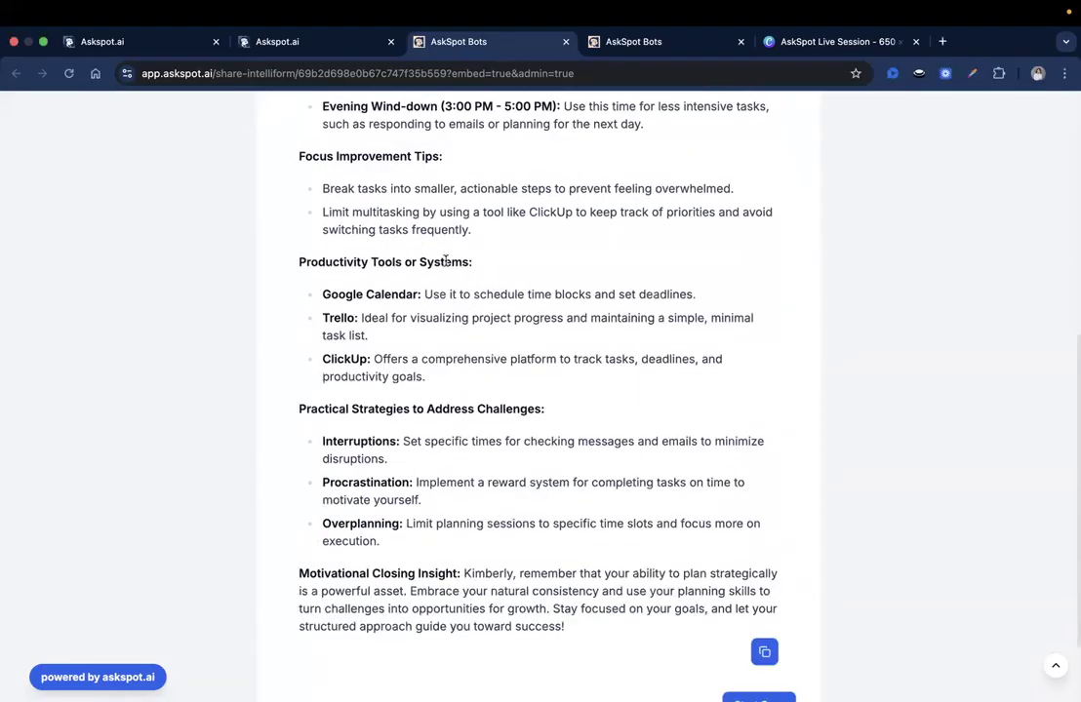
double_click(446, 261)
scroll(432, 335, "down", 3)
left_click(346, 320)
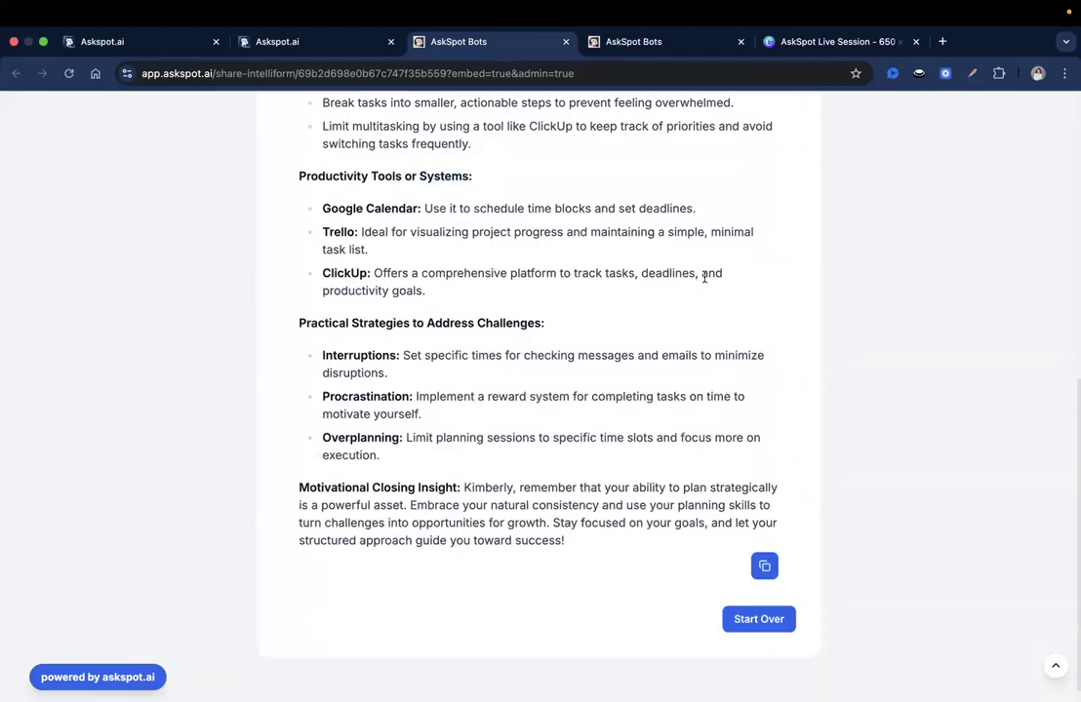
Reread the generated assessment from the Motivational Closing Insight back to the Productivity Archetype and down again to its end.
scroll(546, 527, "up", 2)
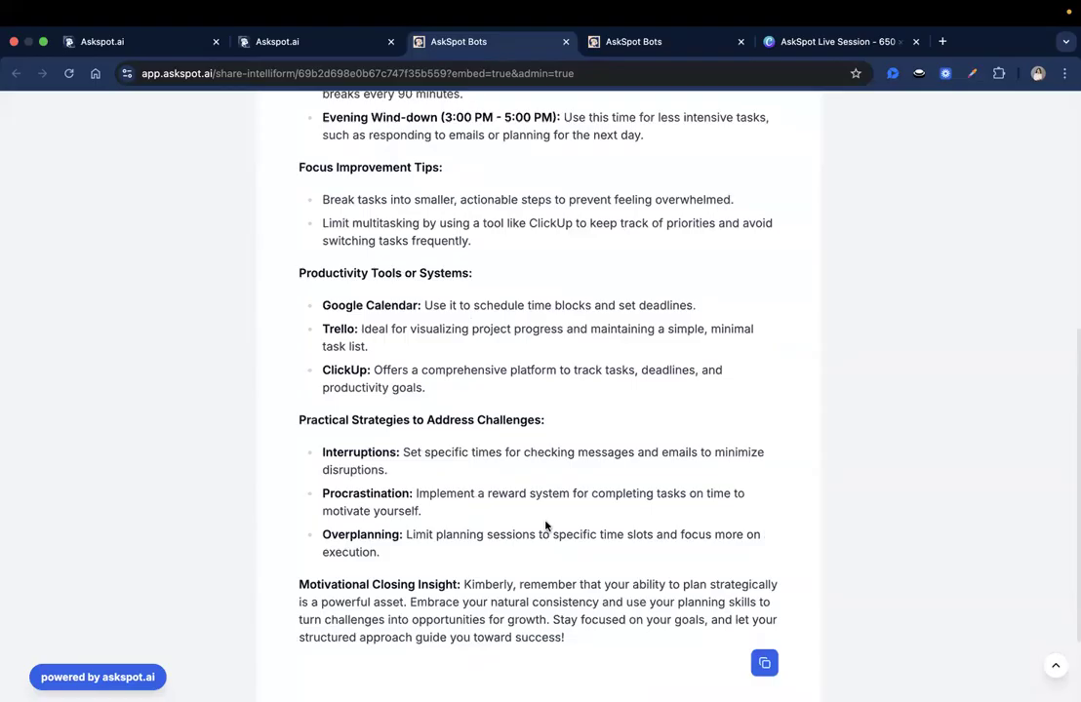
scroll(605, 449, "down", 2)
scroll(605, 448, "up", 2)
scroll(605, 447, "up", 4)
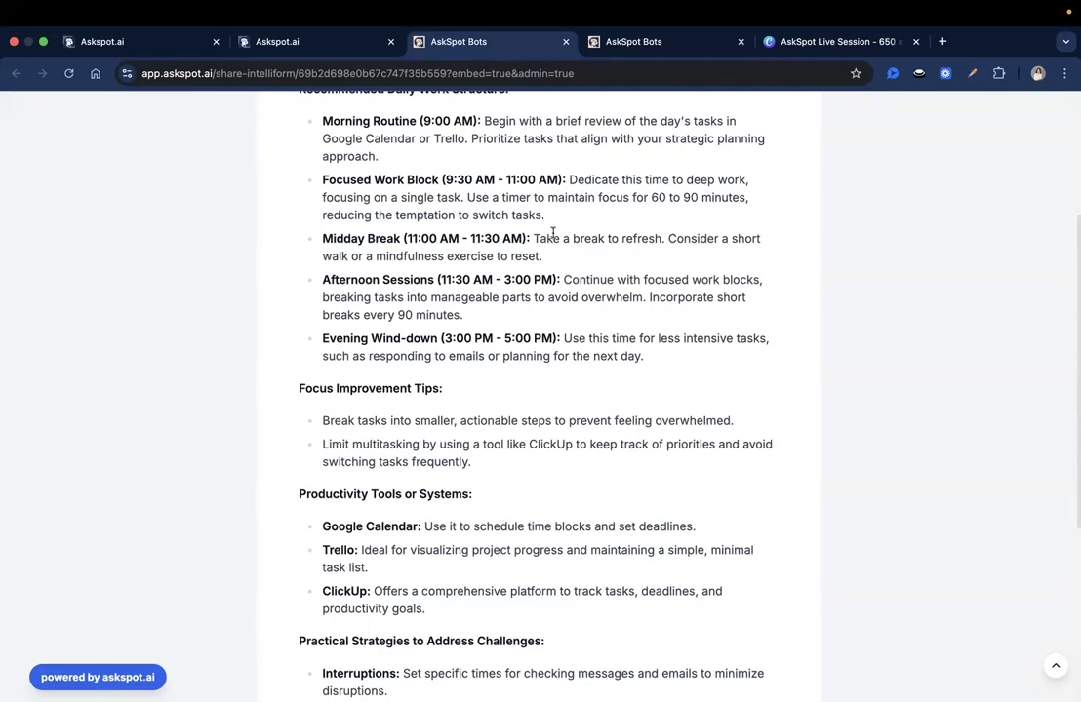
scroll(554, 310, "up", 5)
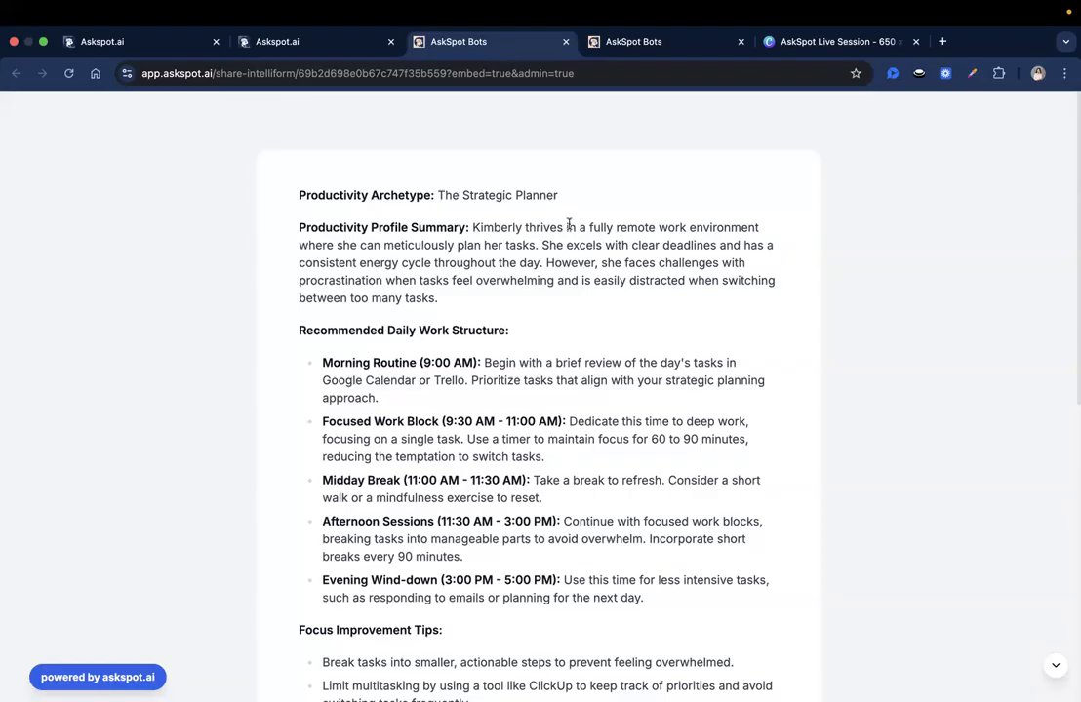
scroll(506, 195, "down", 2)
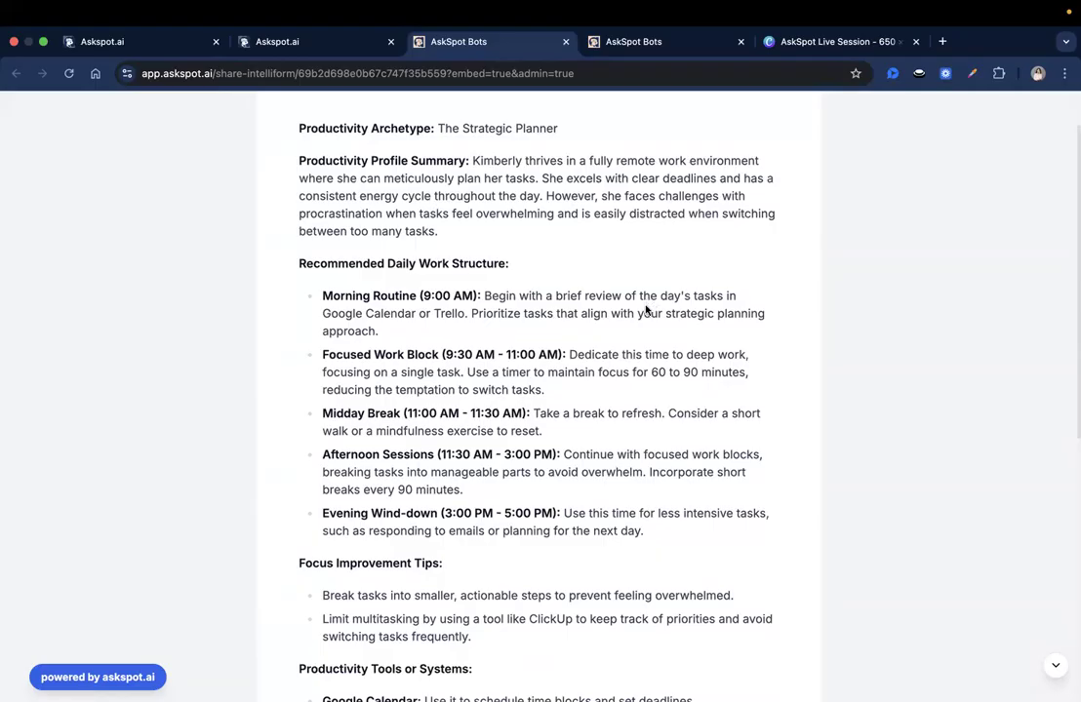
scroll(646, 309, "down", 5)
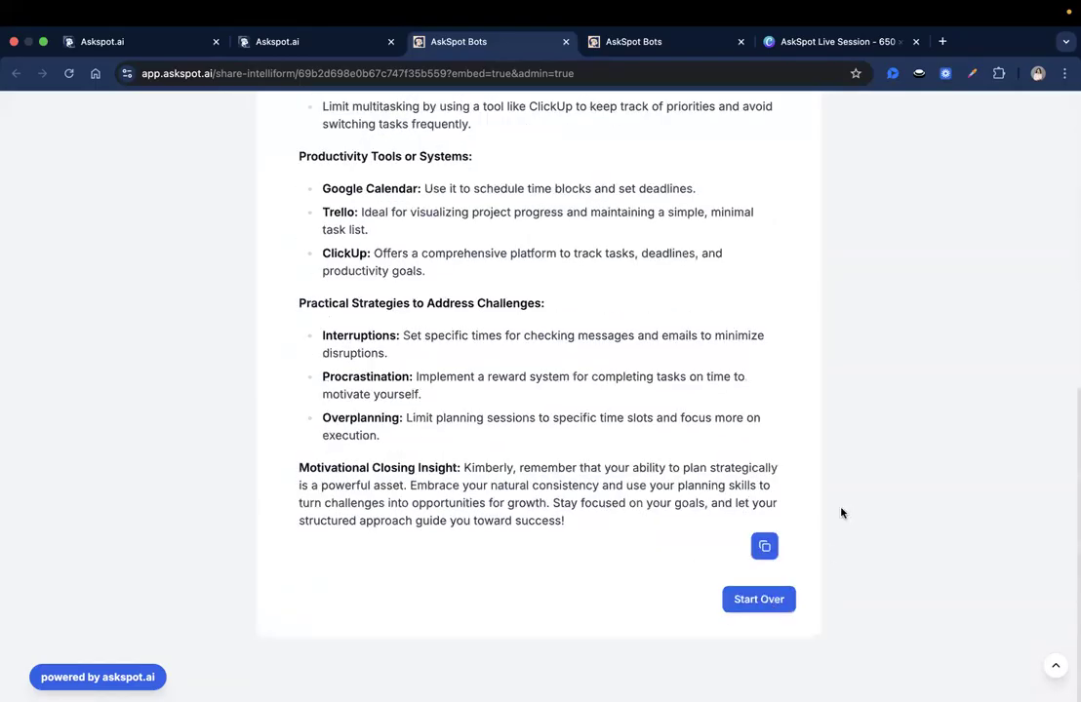
Reread the generated result's closing insight and its Overplanning and Procrastination strategies, then return to the Productivity Archetype heading.
triple_click(634, 470)
triple_click(634, 470)
triple_click(615, 434)
left_click(615, 434)
triple_click(667, 398)
left_click(667, 398)
scroll(589, 310, "up", 10)
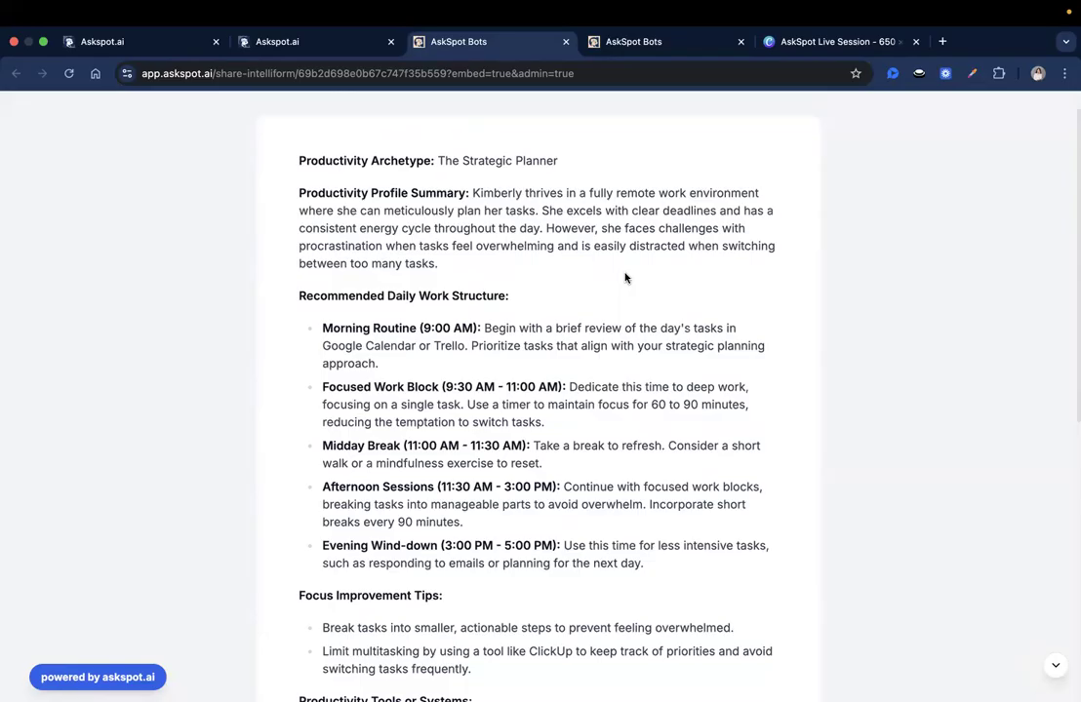
Add an email field below the extra-details question on the form's Personalized Results Setup page and save the page.
left_click(249, 41)
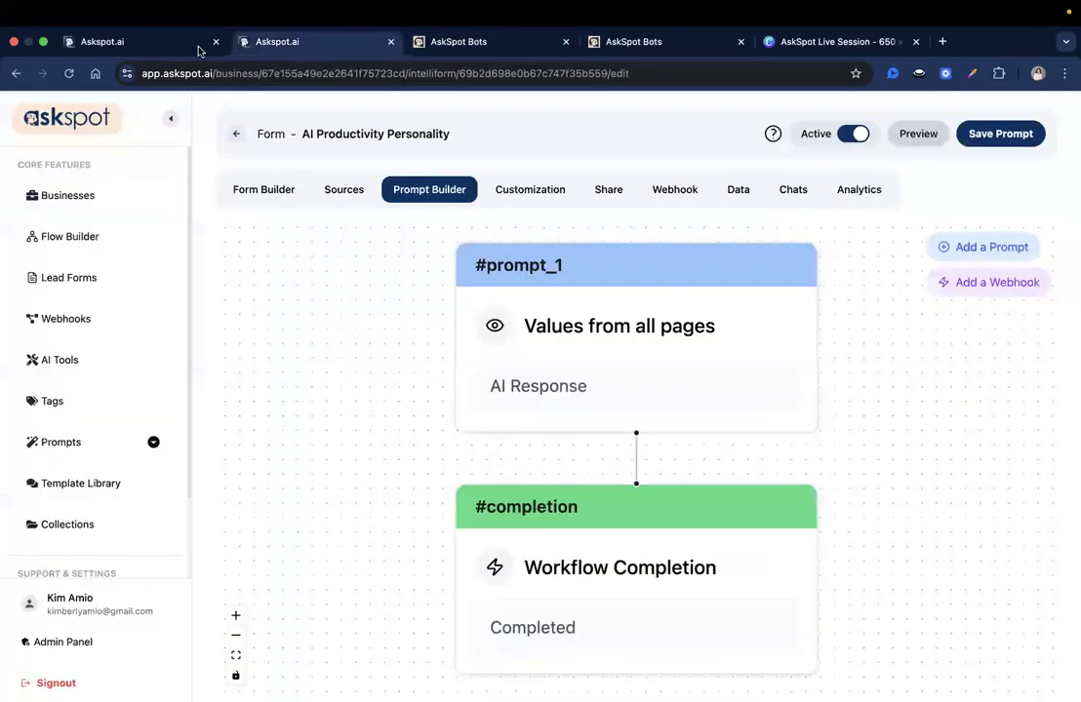
left_click(293, 199)
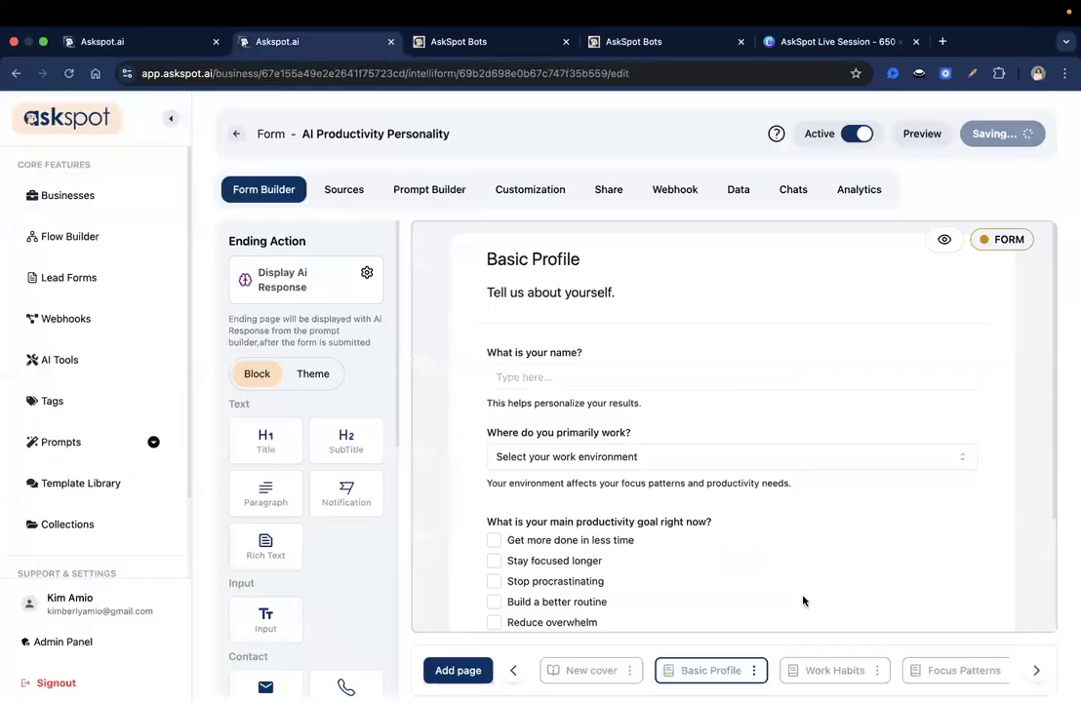
left_click(1037, 670)
left_click(1036, 670)
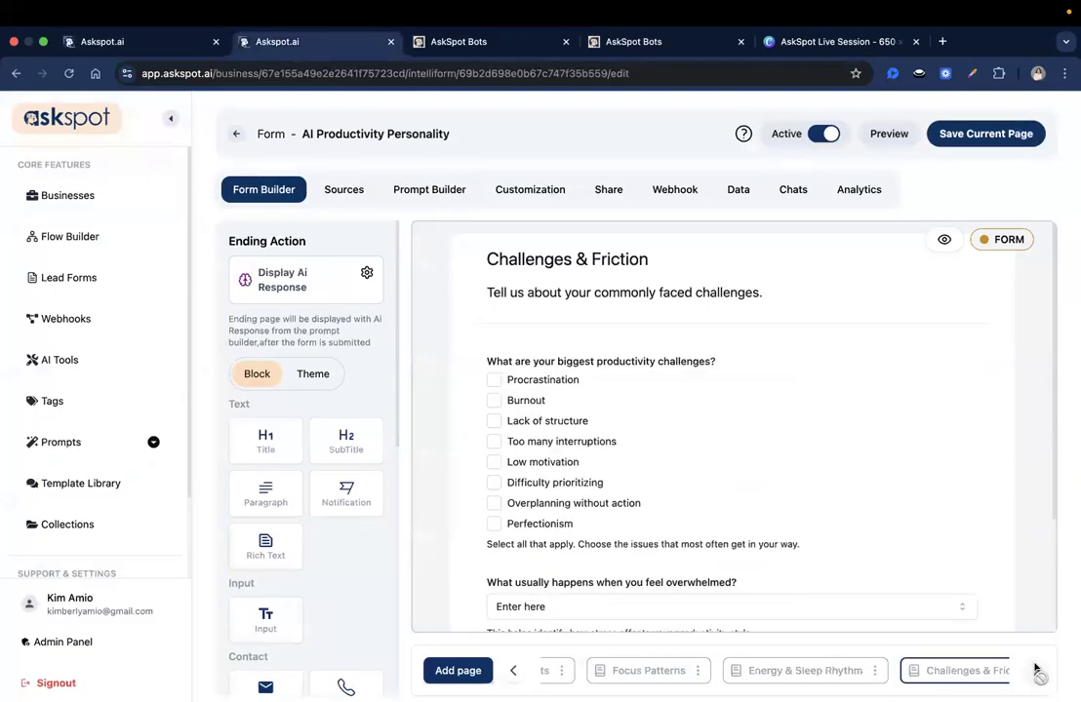
left_click(1036, 670)
left_click(824, 680)
scroll(293, 448, "down", 1)
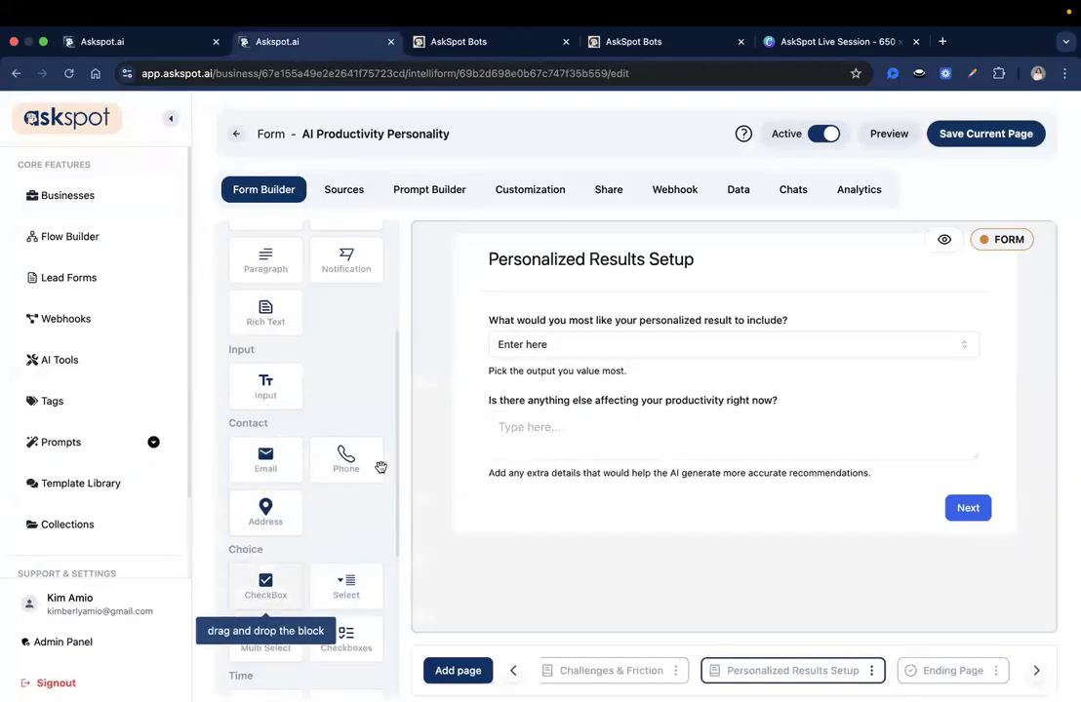
left_click_drag(266, 458, 585, 517)
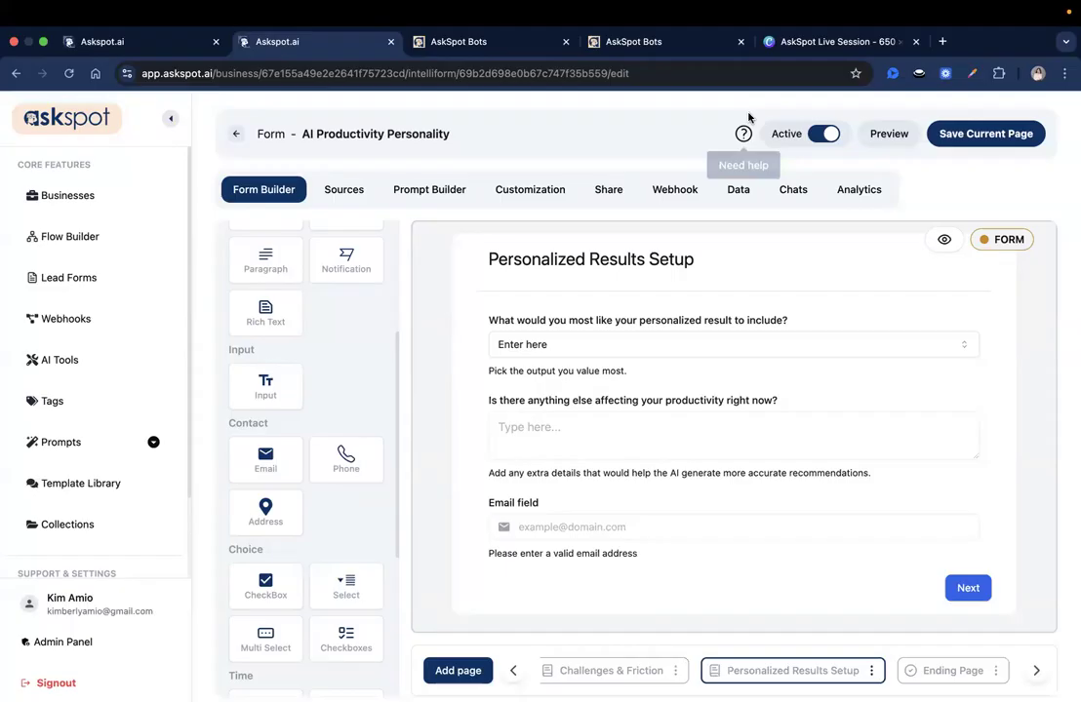
left_click(917, 139)
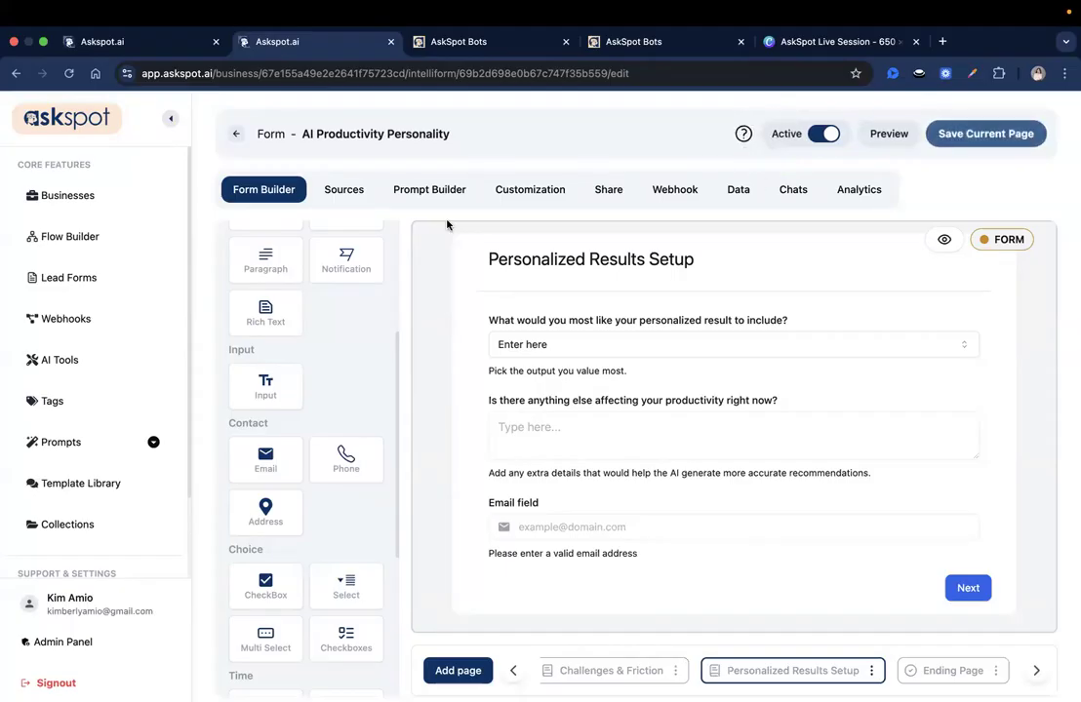
Check the text and action URL in the properties of the Ending Page's Start Over button.
left_click(934, 674)
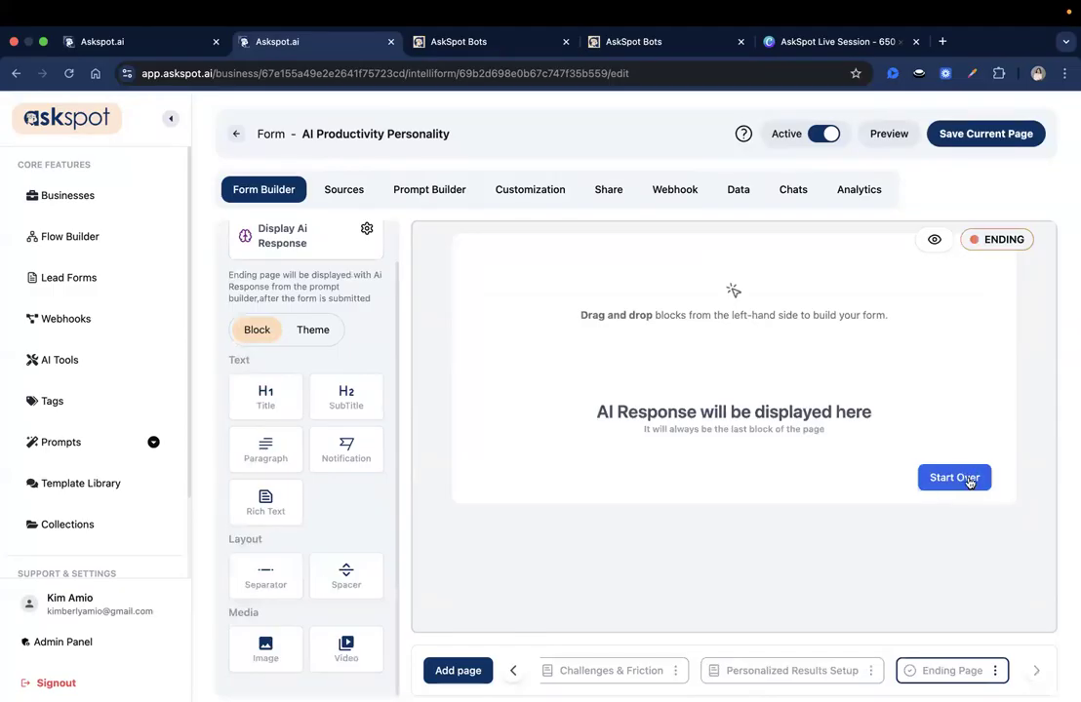
left_click(965, 479)
left_click(814, 242)
mouse_move(802, 241)
left_mouse_down()
mouse_move(865, 242)
mouse_move(808, 242)
left_mouse_up()
left_click(866, 244)
left_click_drag(877, 264, 806, 276)
left_click(860, 336)
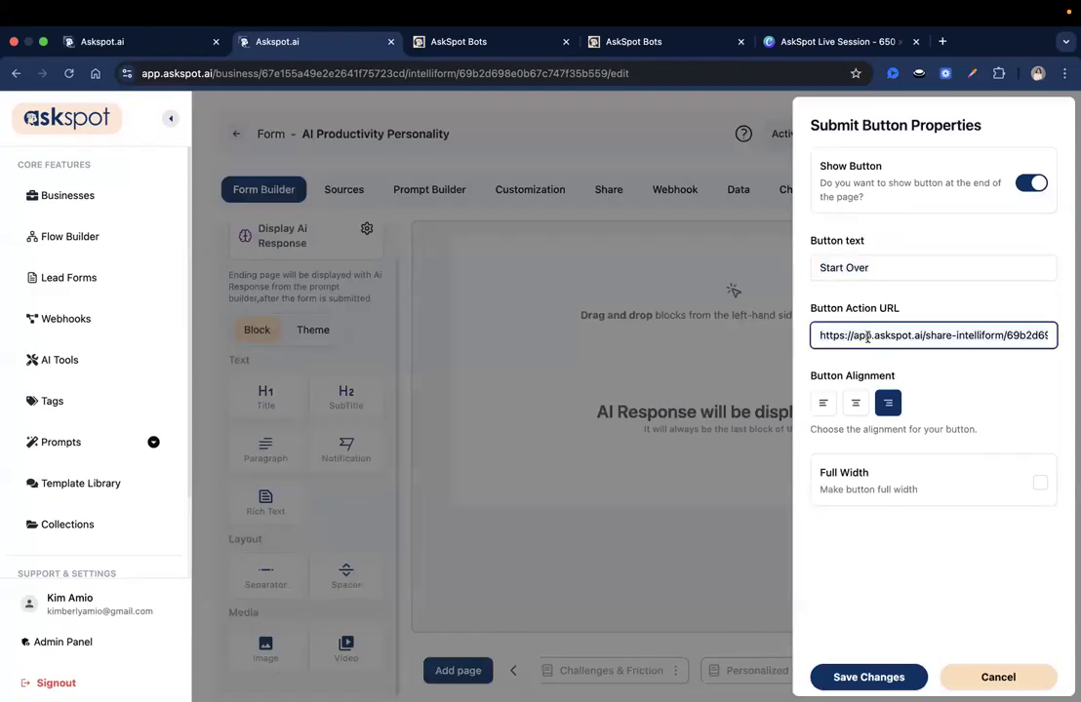
key("super+a")
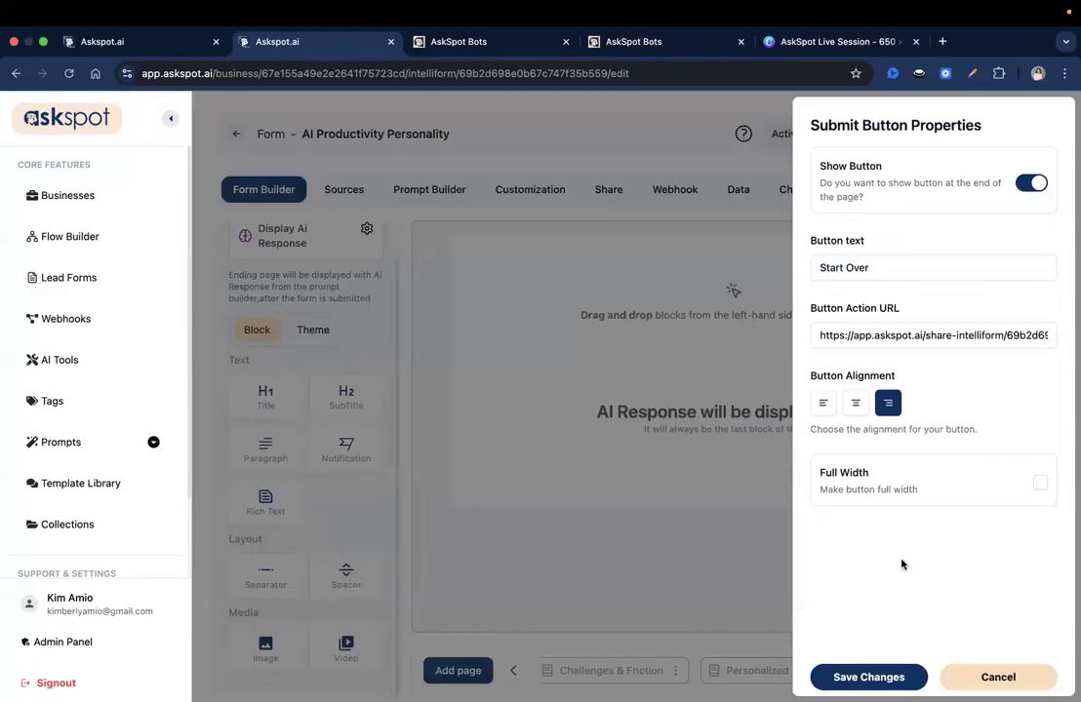
left_click(775, 429)
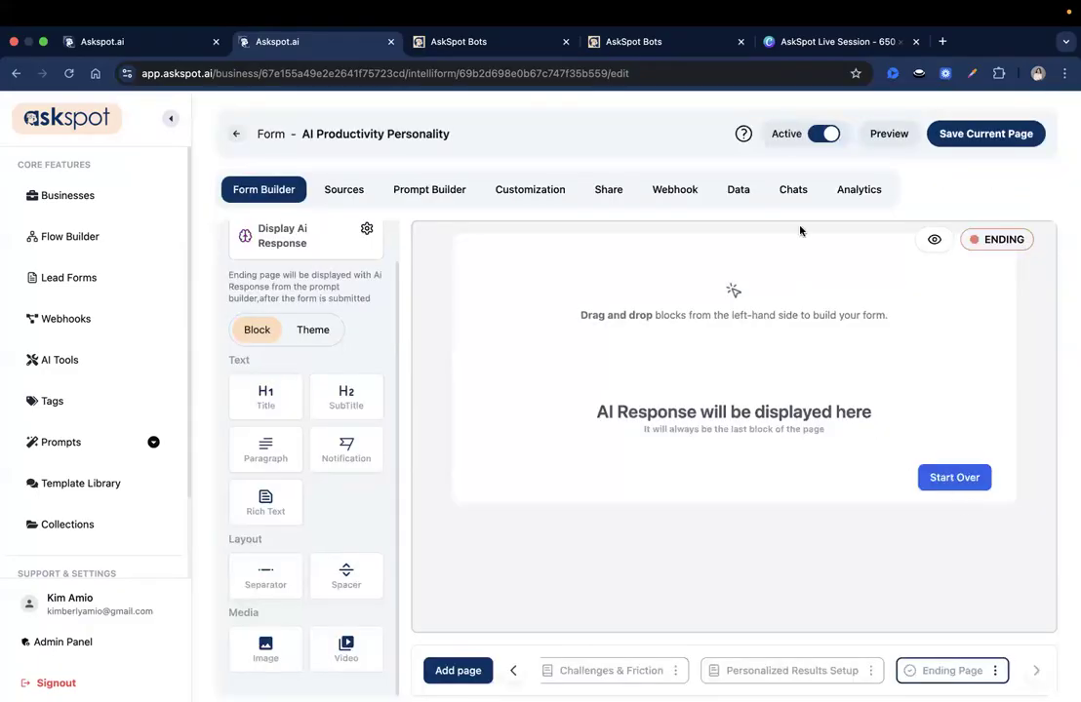
Recheck the Start Over button's action URL, leave the properties, and save the Ending Page.
left_click(956, 478)
triple_click(883, 346)
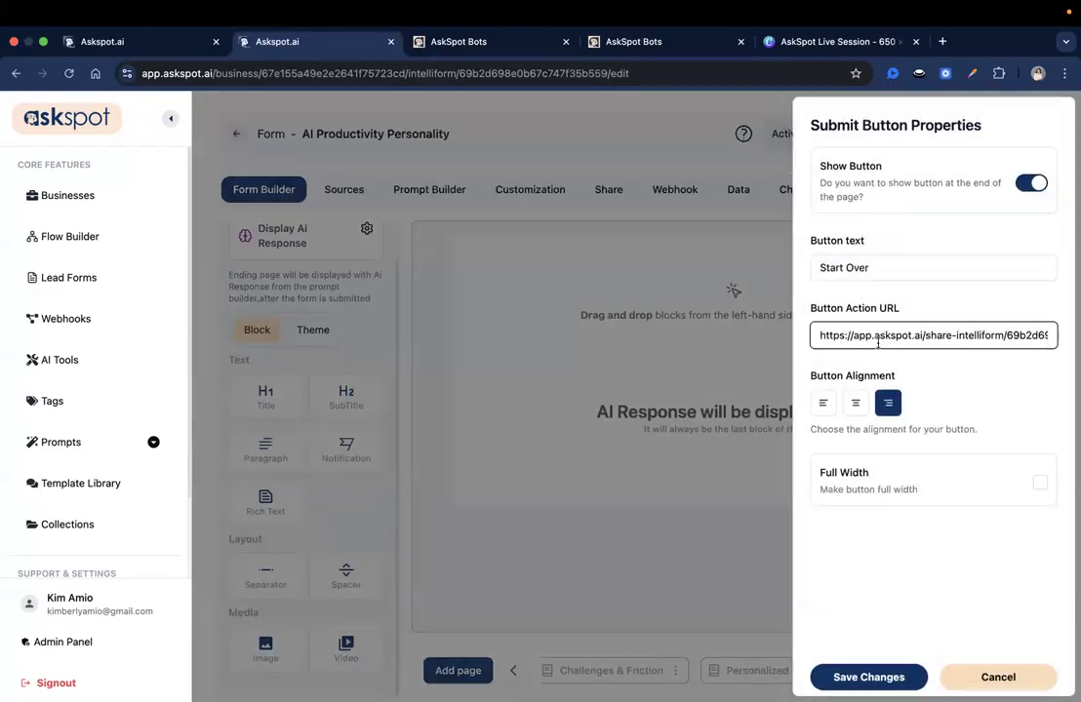
left_click(990, 400)
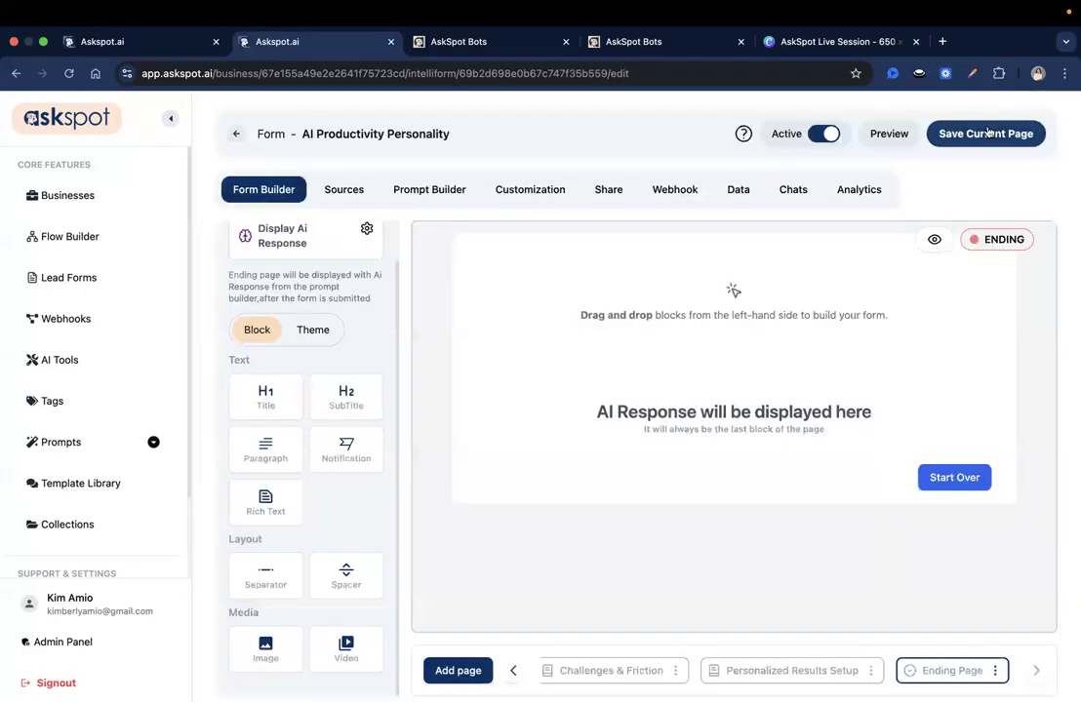
left_click(990, 133)
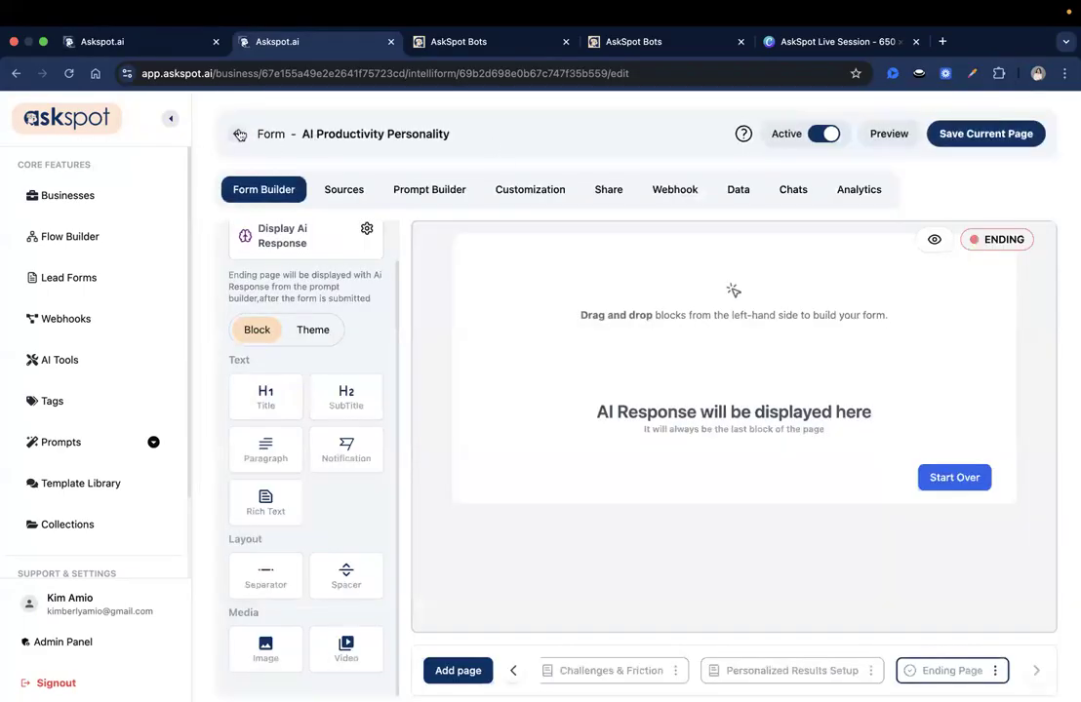
Return to the Intelliform list and copy the duplicate page link of the AI Productivity Personality form.
left_click(236, 134)
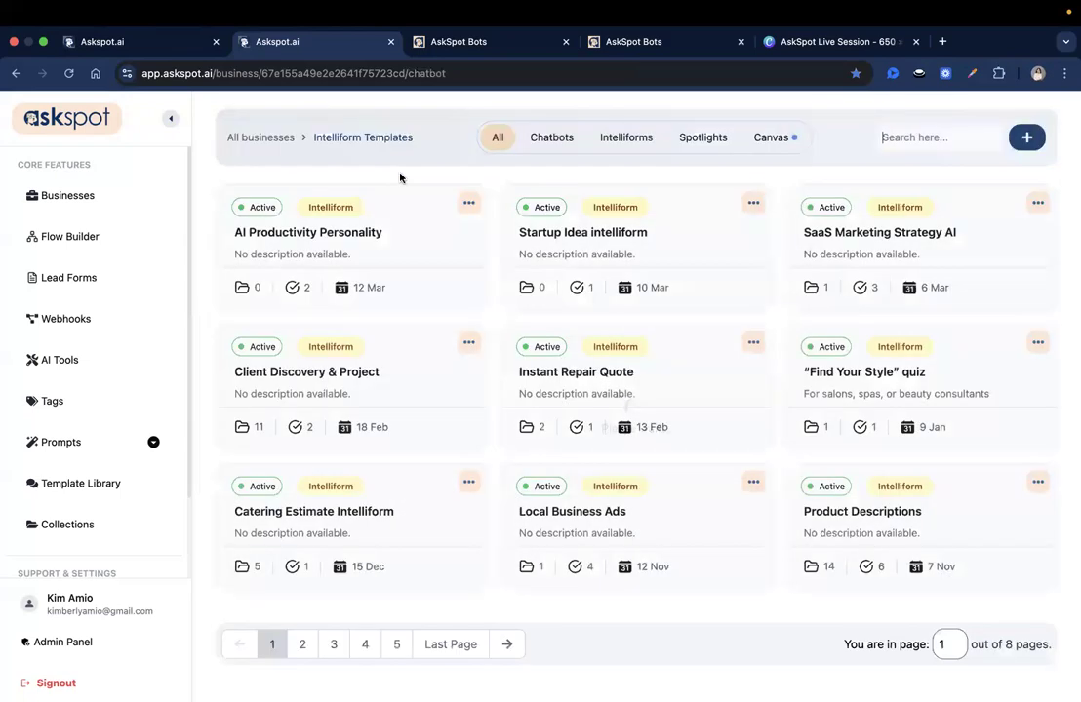
left_click(468, 203)
left_click(455, 372)
left_click(482, 470)
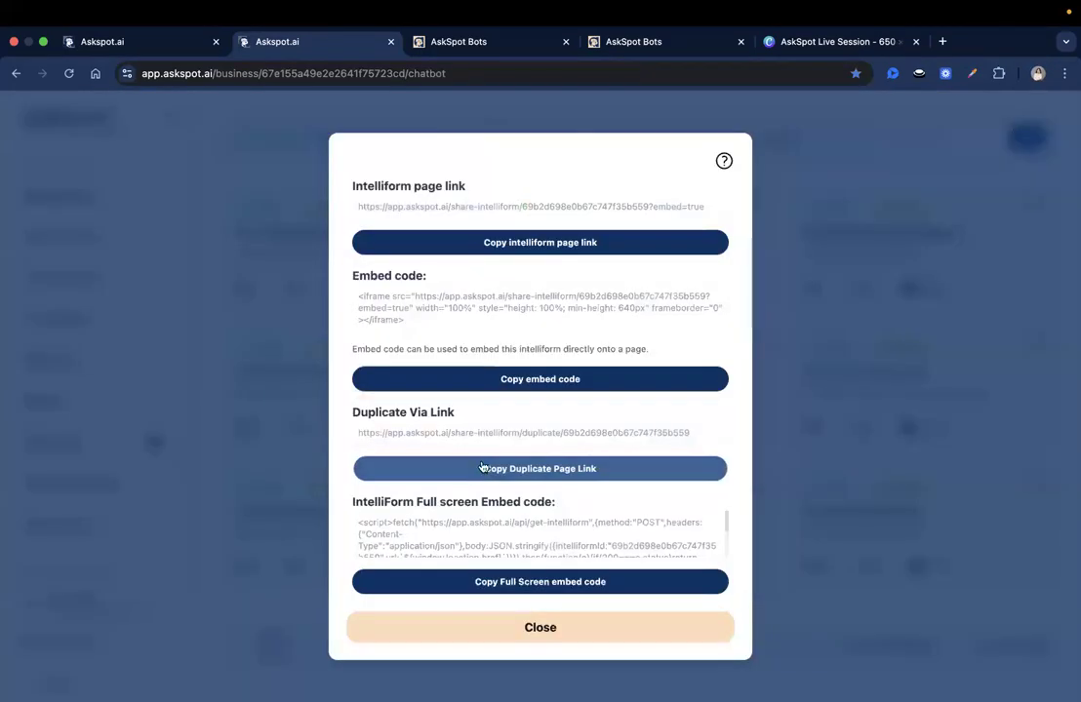